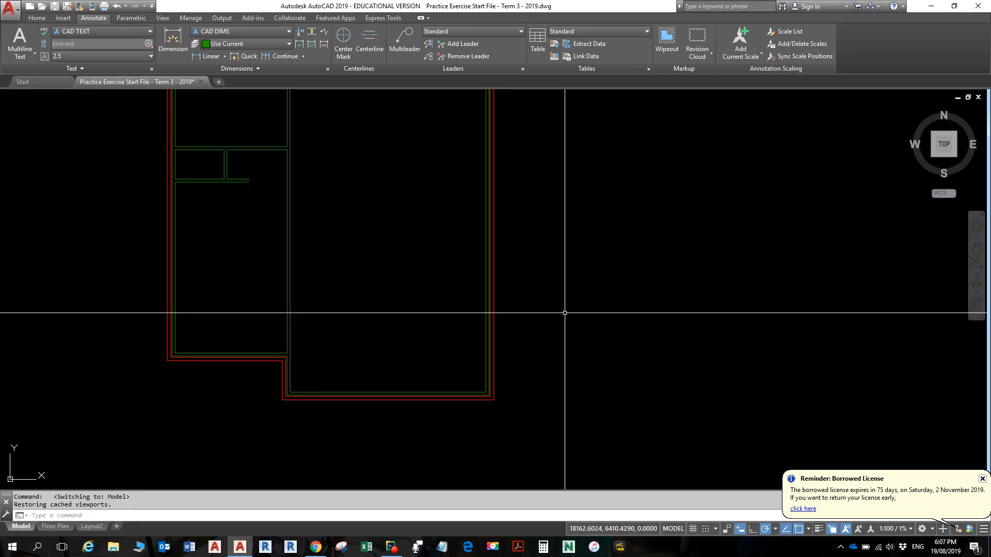
# Step: Change the 2D model space uniform background colour to white in the drawing window colour options
pyautogui.moveTo(480, 262); pyautogui.dragTo(557, 303, button='middle')
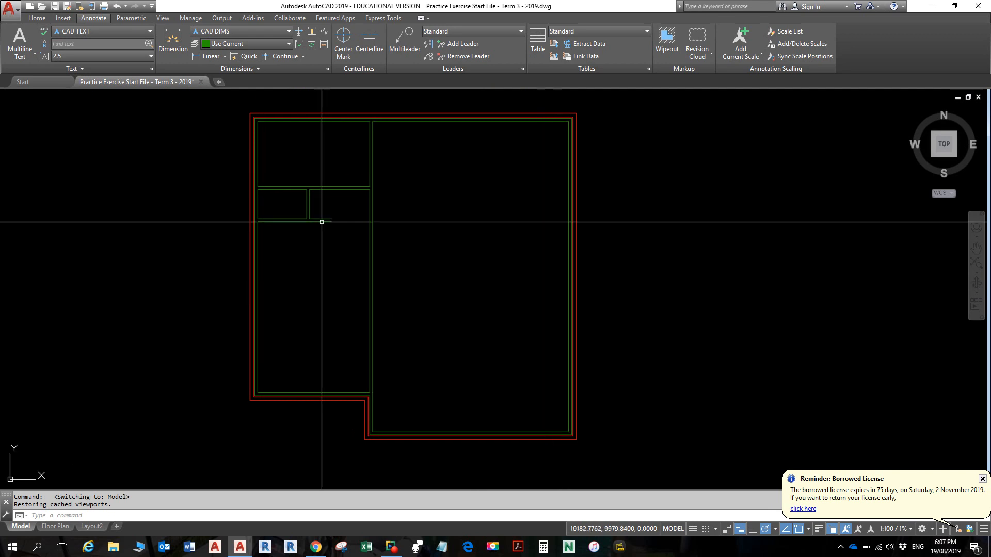
pyautogui.click(11, 9)
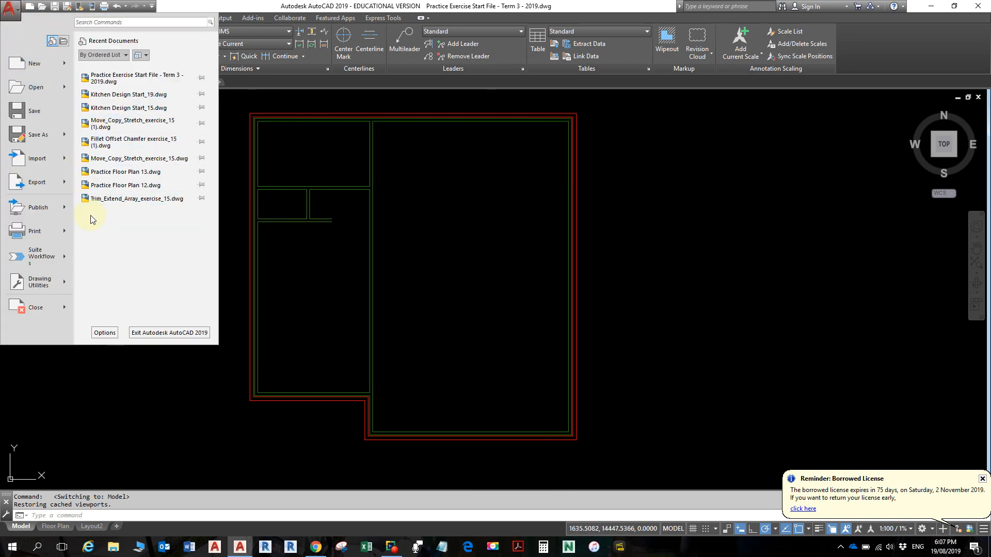
pyautogui.click(105, 333)
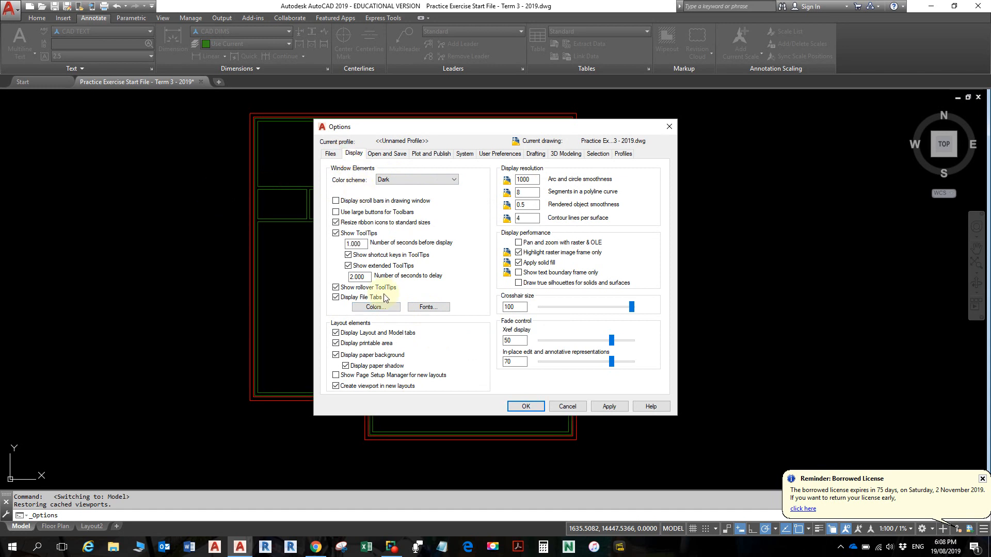
pyautogui.click(384, 308)
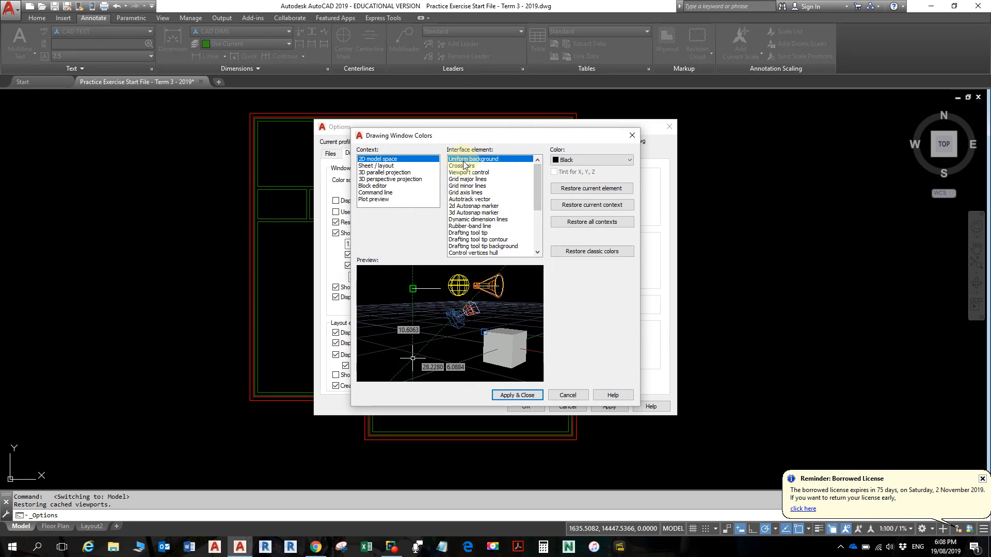
pyautogui.click(578, 160)
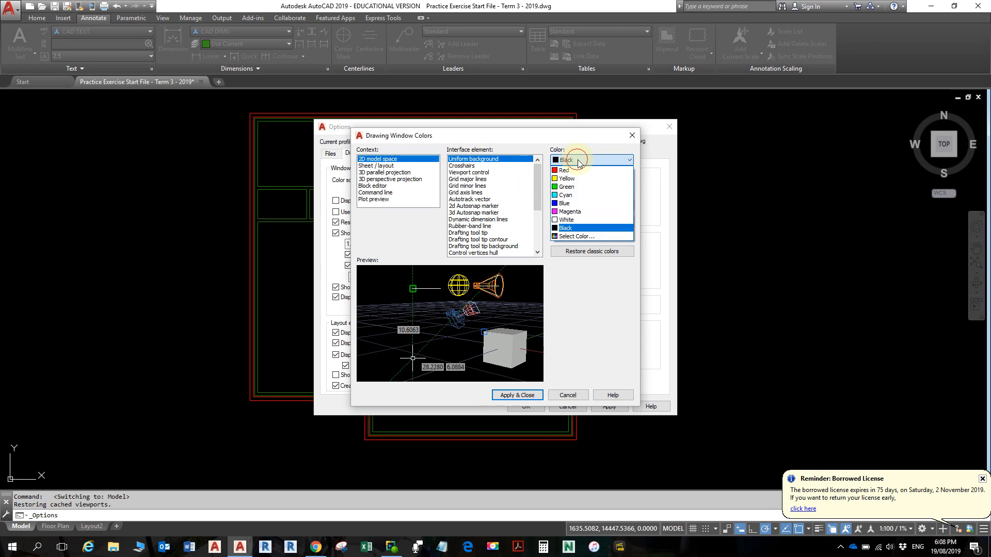
pyautogui.click(570, 221)
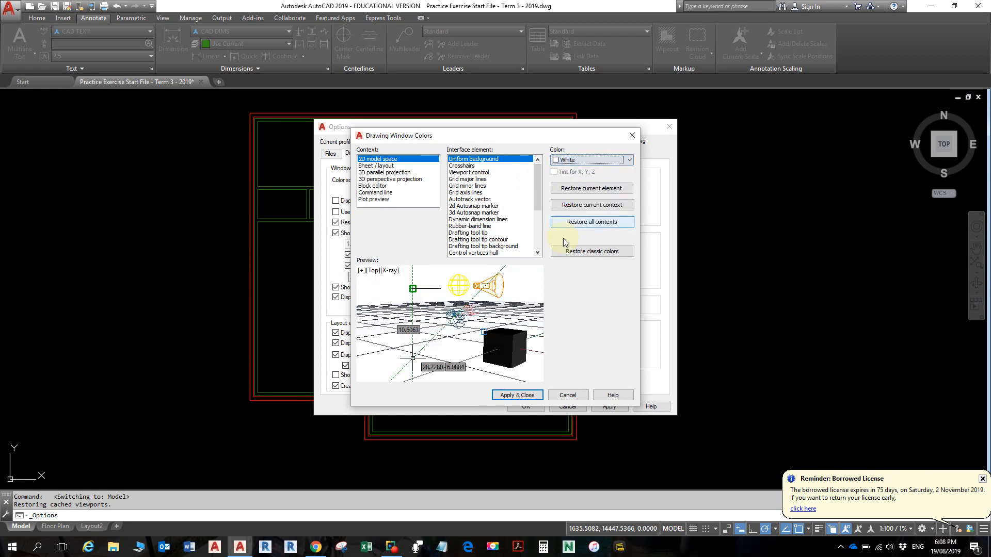
pyautogui.click(524, 395)
pyautogui.click(526, 407)
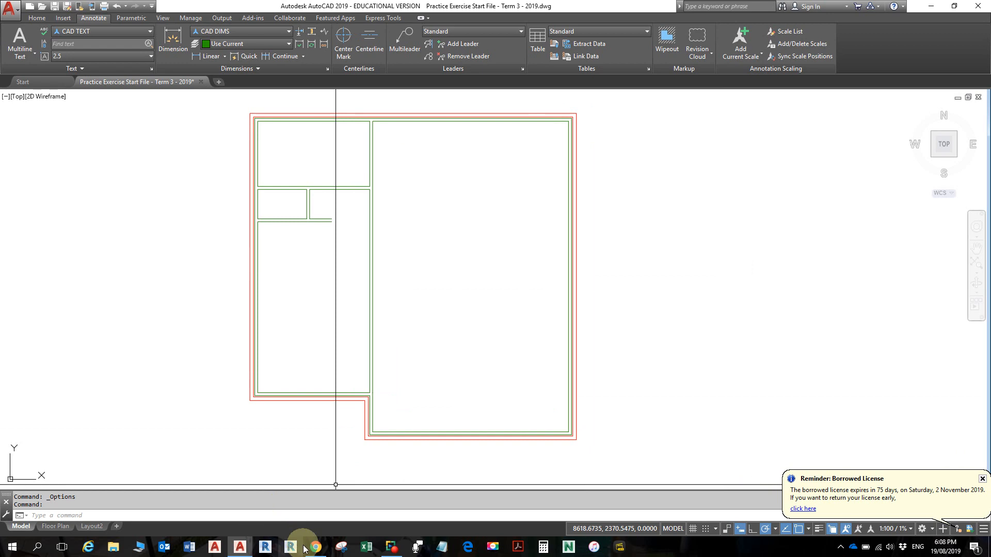
# Step: Switch to Chrome and open the Example Floor Plan in PDF from the course's Intro to AutoCAD Practice Exercise section
pyautogui.doubleClick(642, 10)
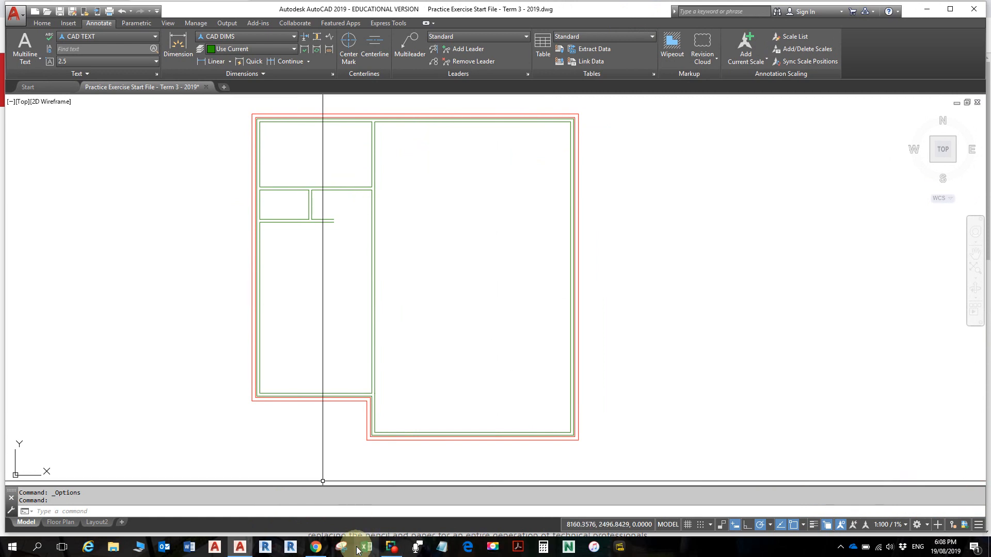
pyautogui.click(315, 548)
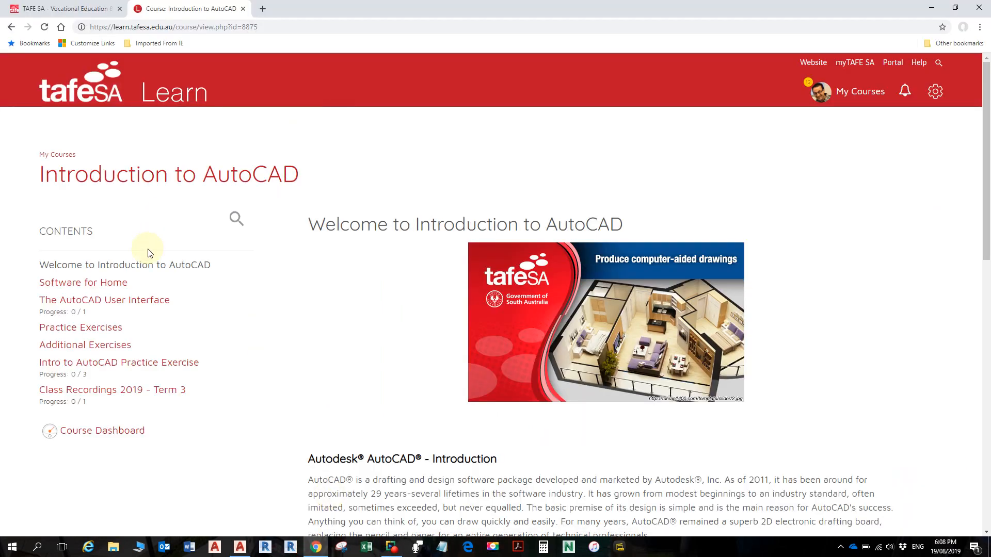
pyautogui.click(100, 349)
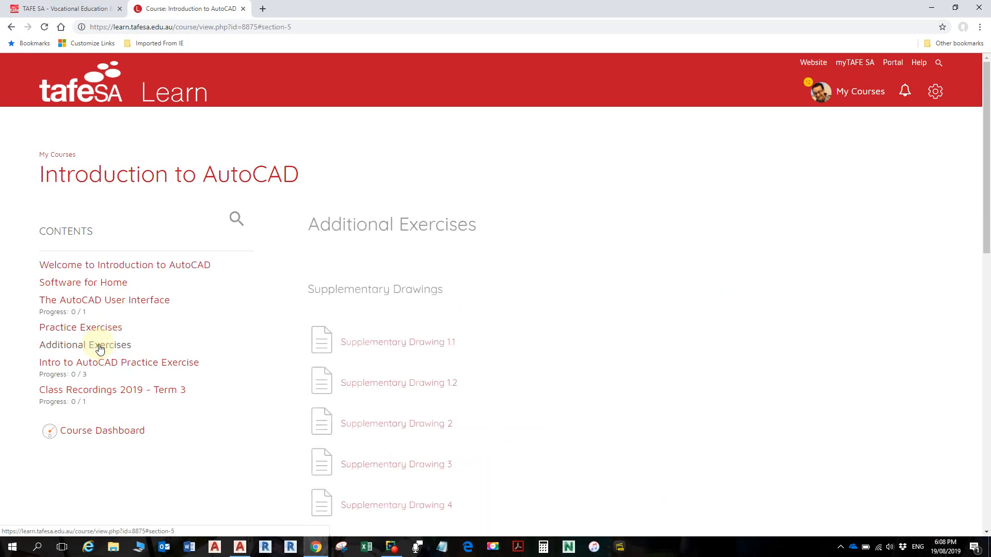
pyautogui.click(95, 366)
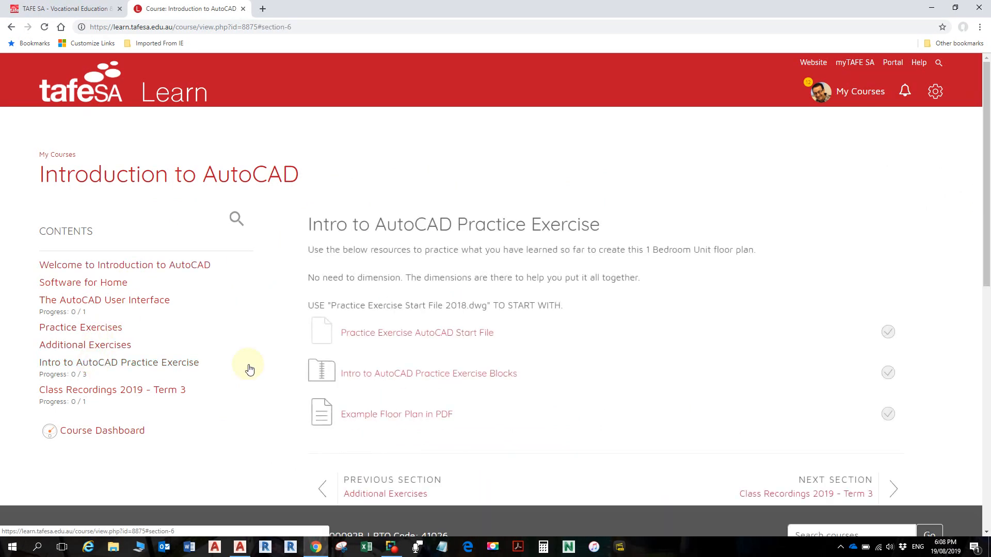
pyautogui.scroll(-1, 454, 320)
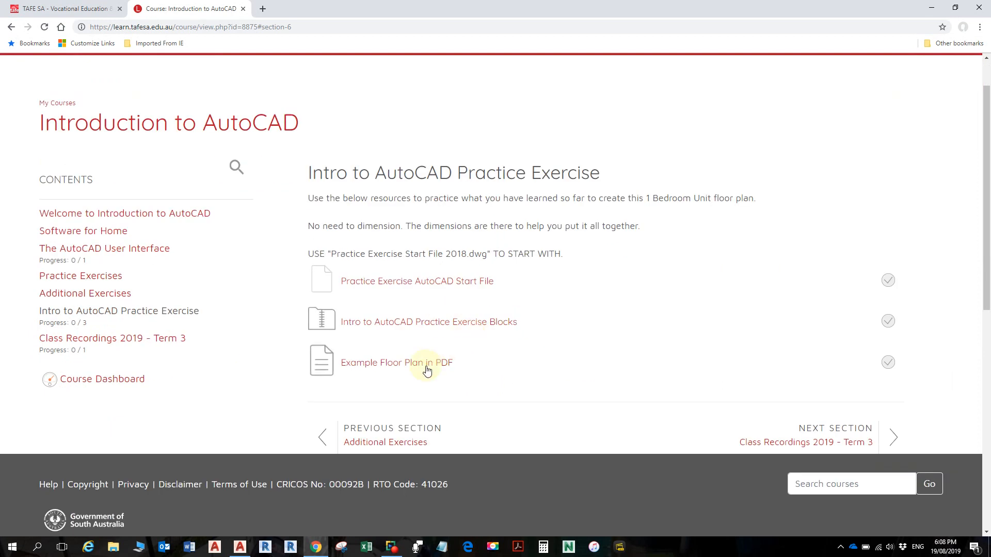
pyautogui.click(427, 370)
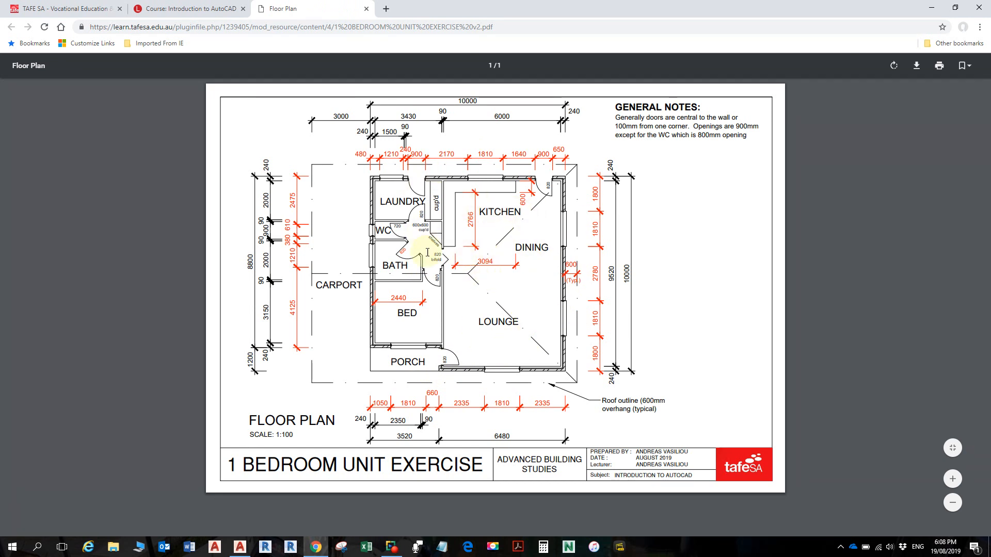
# Step: Examine the floor plan's general notes on door openings and the internal doors around the laundry, WC, bath and bedroom
pyautogui.keyDown('ctrl'); pyautogui.scroll(4, 423, 211); pyautogui.keyUp('ctrl')
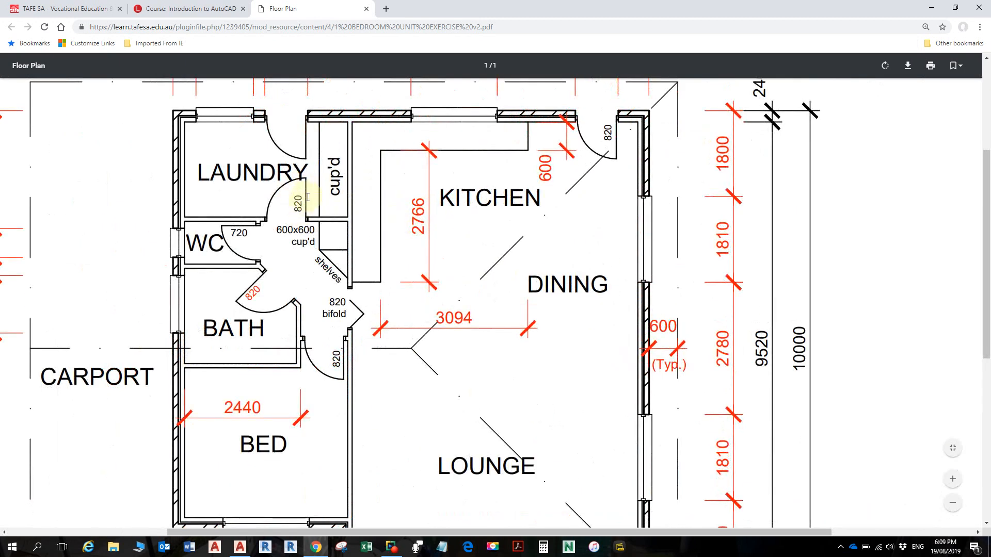
pyautogui.keyDown('ctrl'); pyautogui.scroll(-4, 505, 199); pyautogui.keyUp('ctrl')
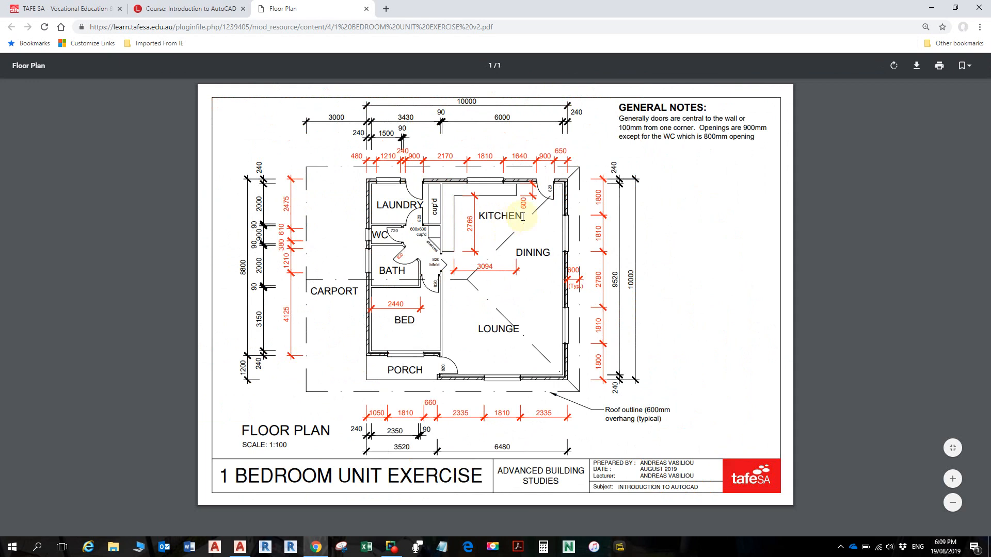
pyautogui.keyDown('ctrl'); pyautogui.scroll(2, 667, 127); pyautogui.keyUp('ctrl')
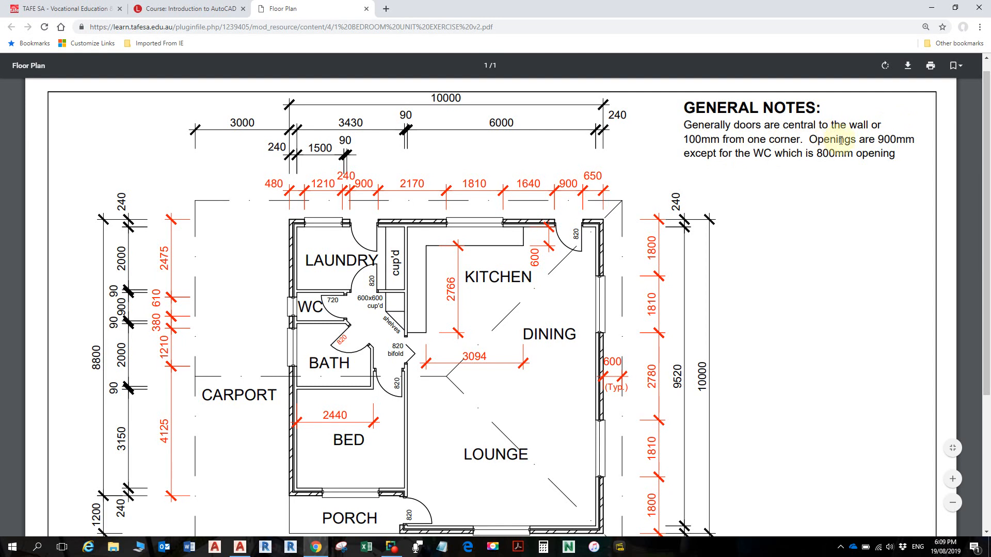
pyautogui.keyDown('ctrl'); pyautogui.scroll(1, 355, 302); pyautogui.keyUp('ctrl')
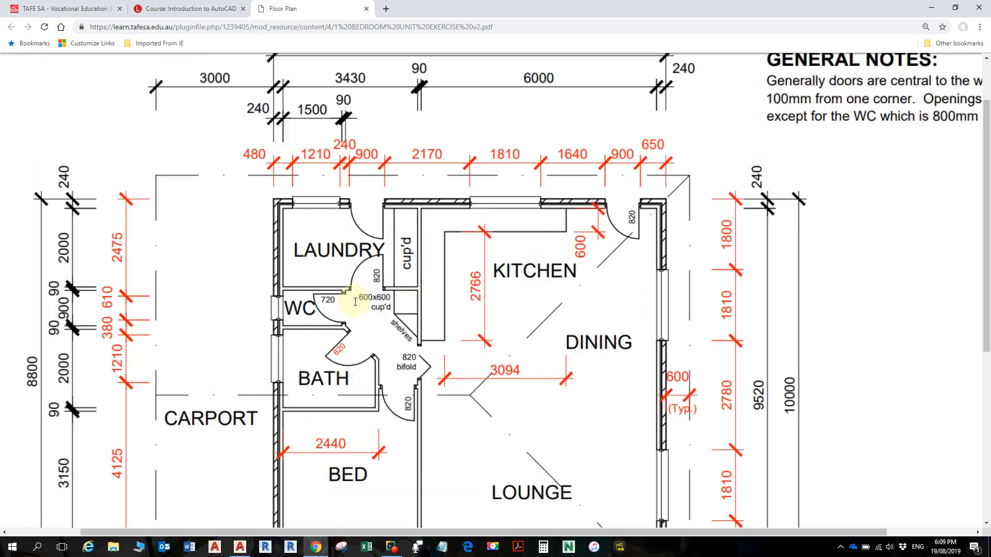
pyautogui.keyDown('ctrl'); pyautogui.scroll(3, 355, 302); pyautogui.keyUp('ctrl')
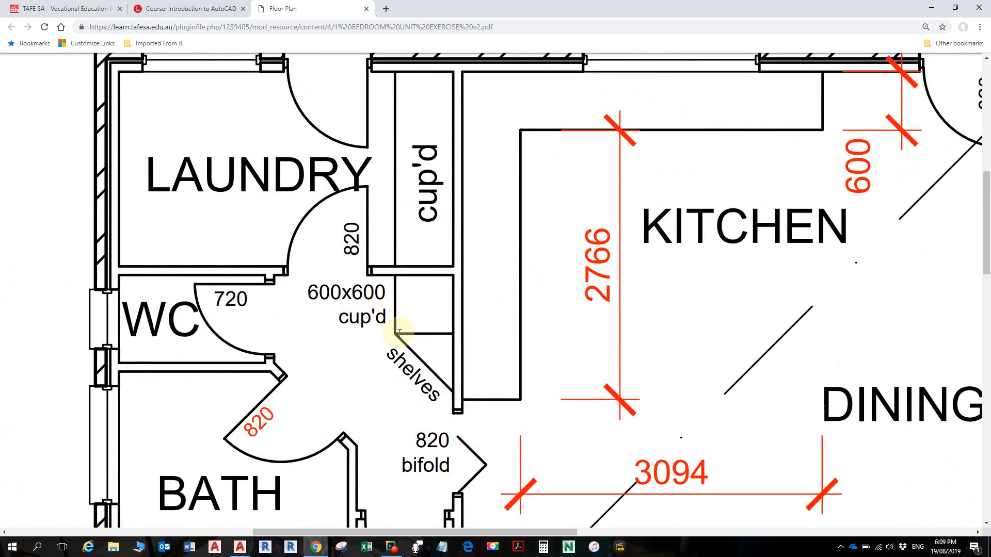
pyautogui.scroll(-2, 393, 338)
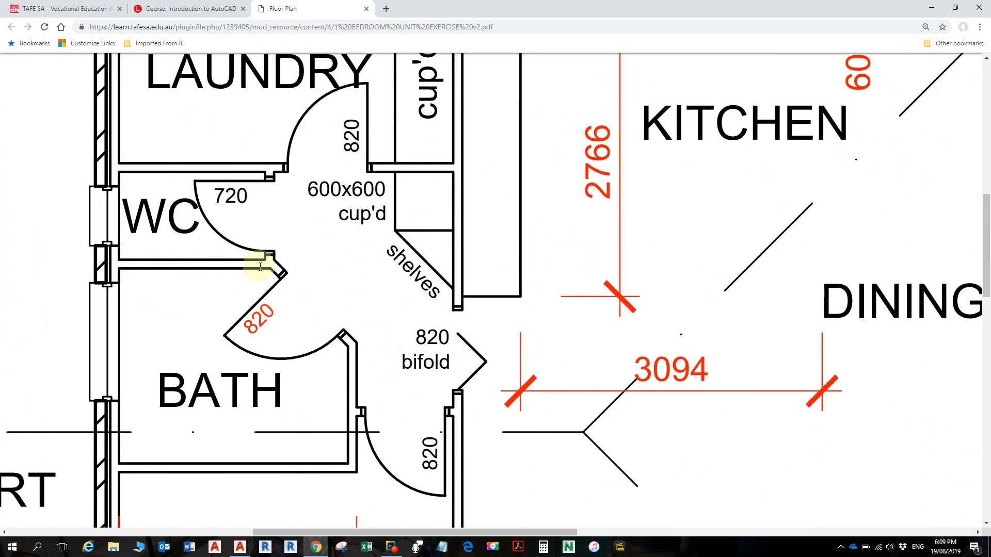
pyautogui.scroll(-2, 487, 318)
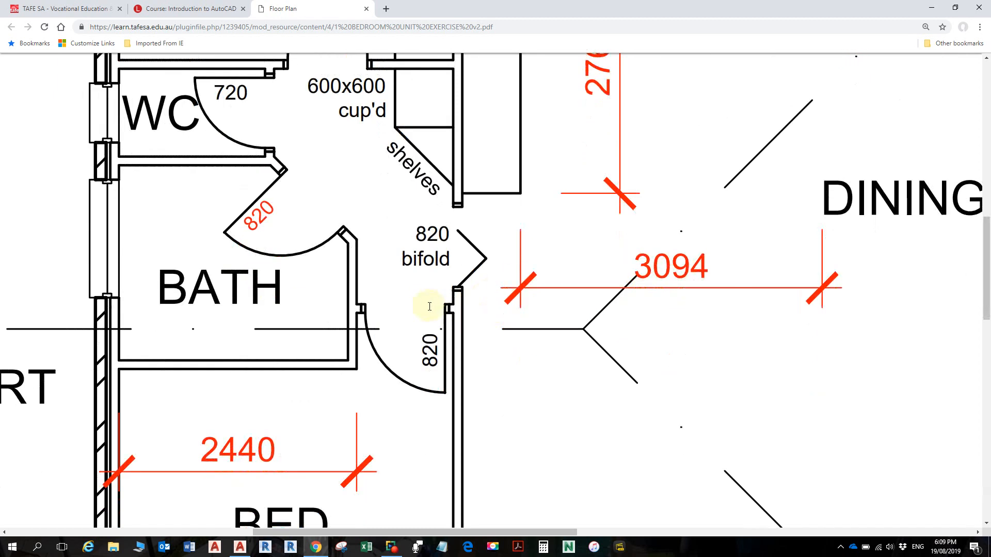
pyautogui.scroll(-1, 468, 250)
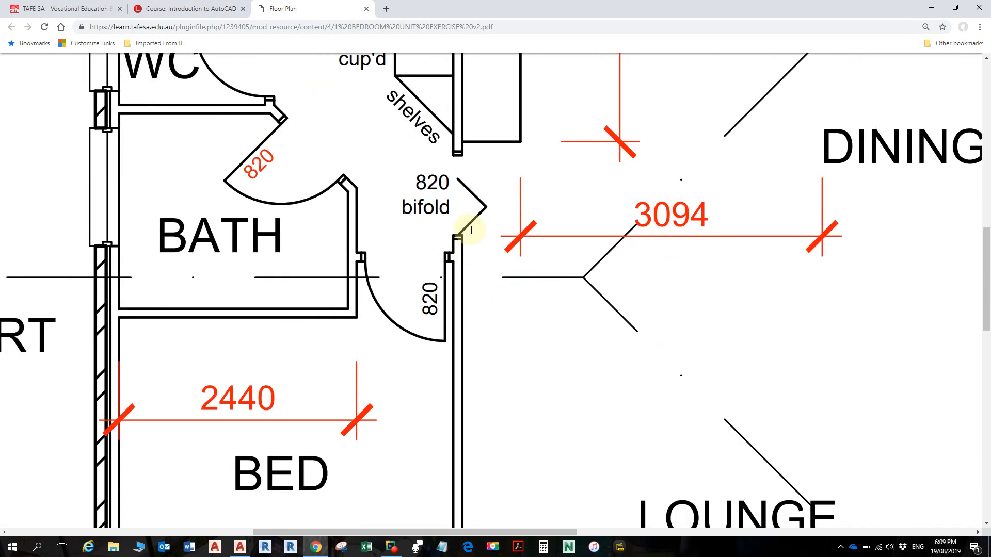
# Step: Inspect the bifold door opening between the hallway and living area and the adjoining bedroom door in the floor plan
pyautogui.scroll(2, 475, 223)
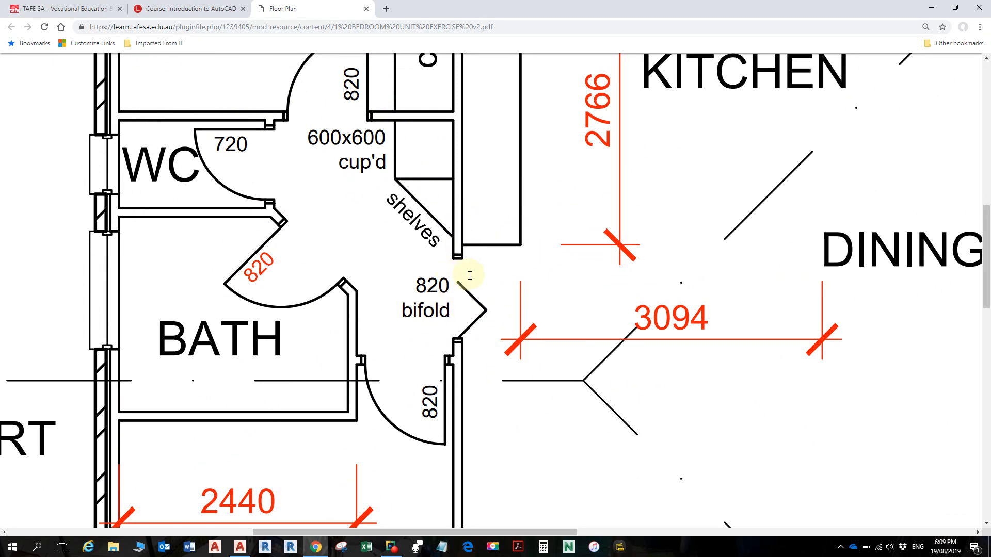
pyautogui.moveTo(470, 255); pyautogui.dragTo(470, 257, button='middle')
pyautogui.click(485, 294)
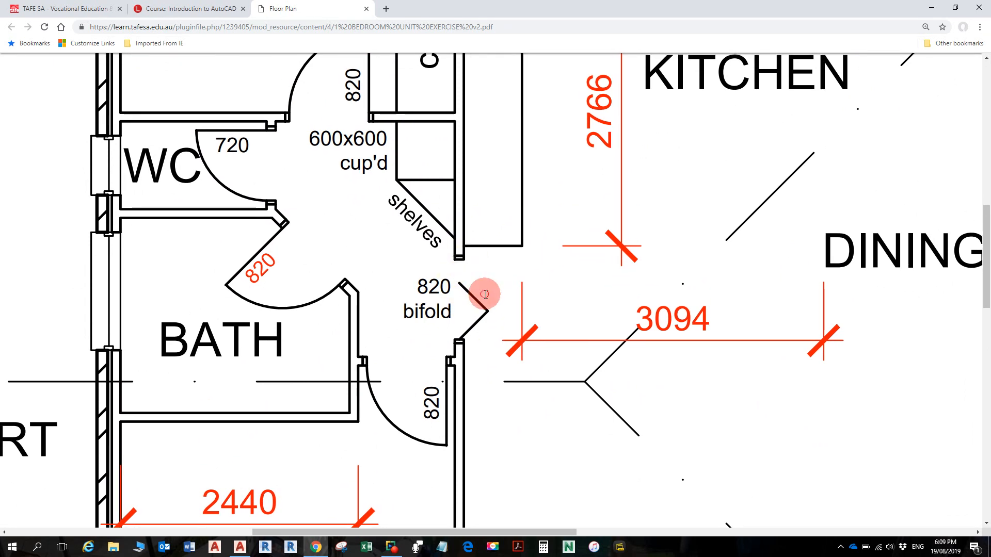
pyautogui.keyDown('ctrl'); pyautogui.scroll(-3, 466, 262); pyautogui.keyUp('ctrl')
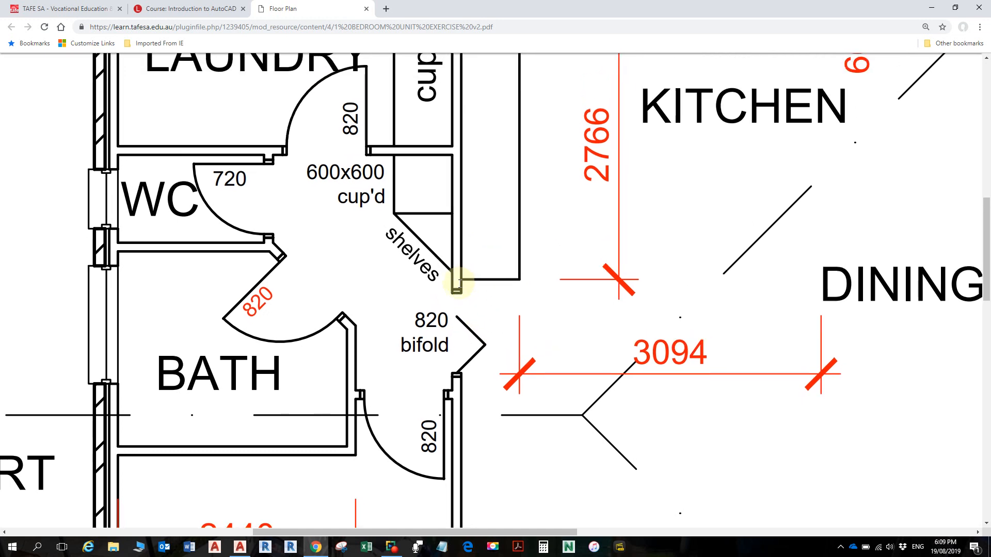
pyautogui.keyDown('ctrl'); pyautogui.scroll(-1, 457, 281); pyautogui.keyUp('ctrl')
pyautogui.keyDown('ctrl'); pyautogui.scroll(2, 458, 295); pyautogui.keyUp('ctrl')
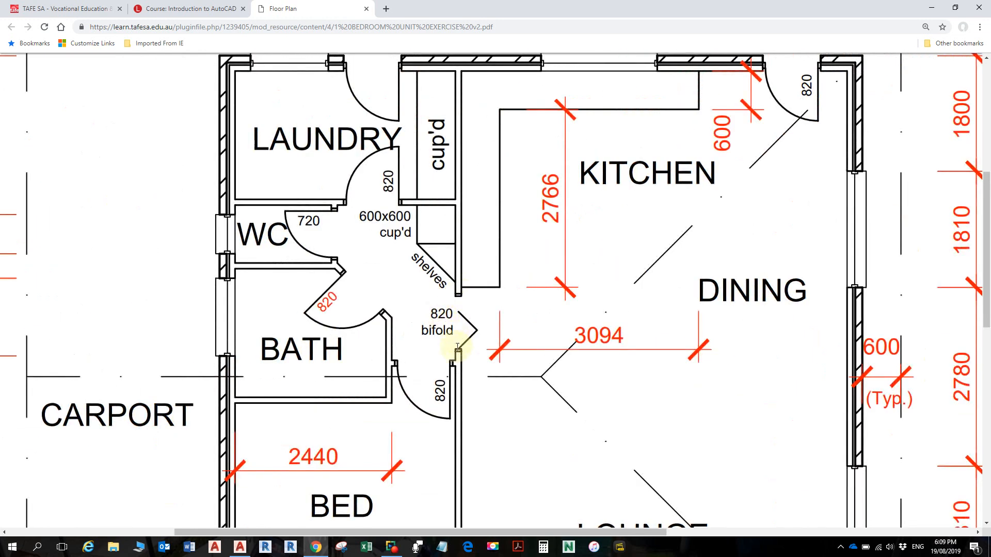
pyautogui.keyDown('ctrl'); pyautogui.scroll(1, 450, 348); pyautogui.keyUp('ctrl')
pyautogui.scroll(-4, 447, 307)
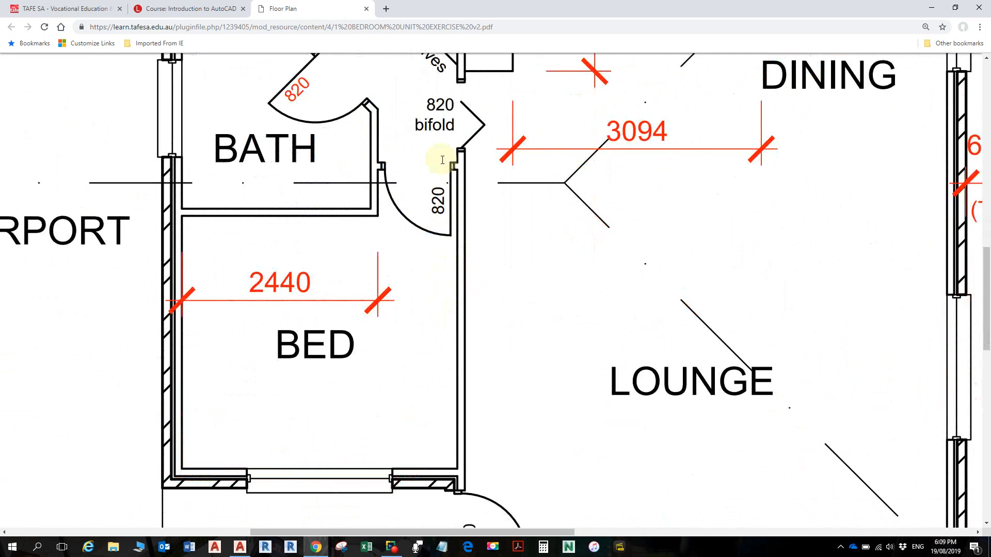
pyautogui.keyDown('ctrl'); pyautogui.scroll(1, 441, 152); pyautogui.keyUp('ctrl')
pyautogui.scroll(2, 441, 152)
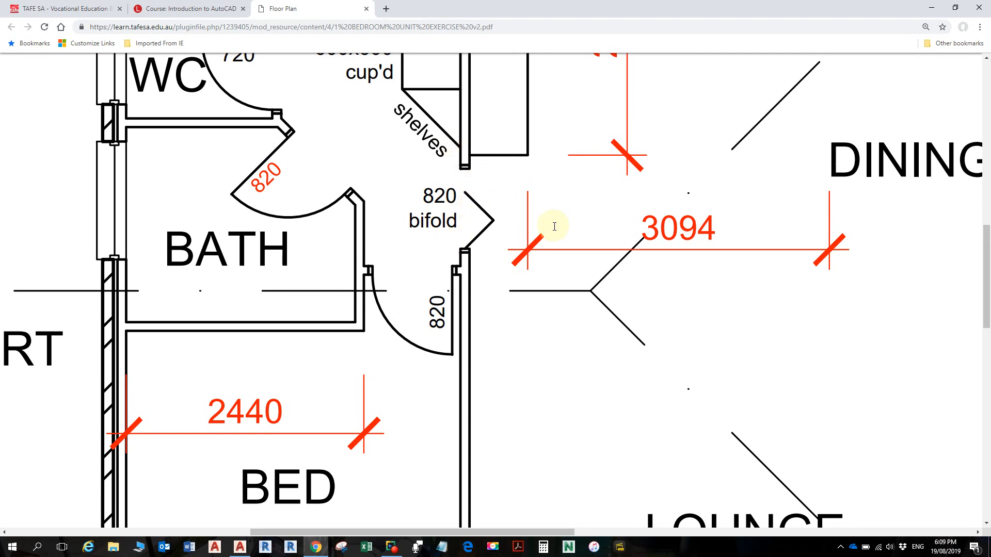
# Step: Review the floor plan's overall layout, the kitchen and laundry dimensions, the angled bath door, and the lounge and porch area
pyautogui.keyDown('ctrl'); pyautogui.scroll(-3, 553, 229); pyautogui.keyUp('ctrl')
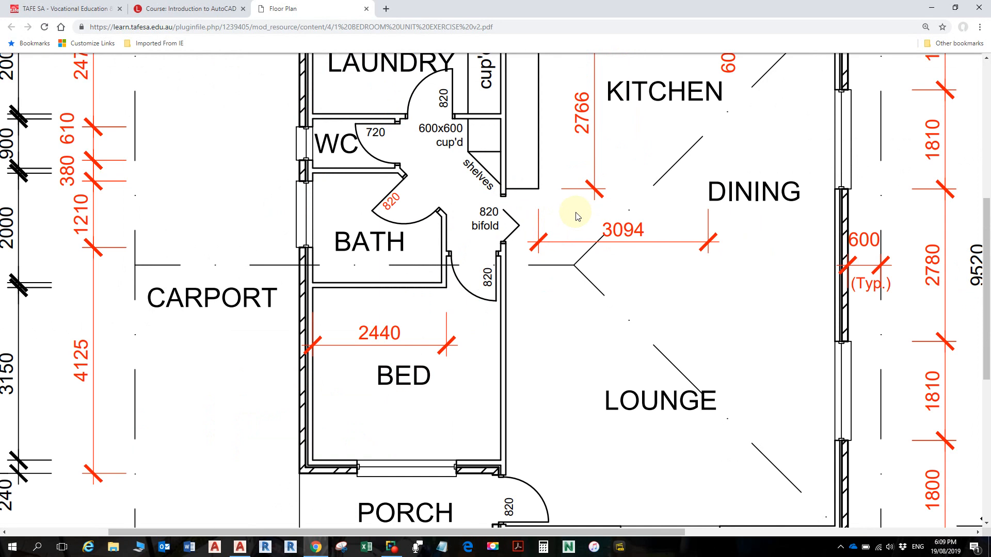
pyautogui.keyDown('ctrl'); pyautogui.scroll(-3, 577, 216); pyautogui.keyUp('ctrl')
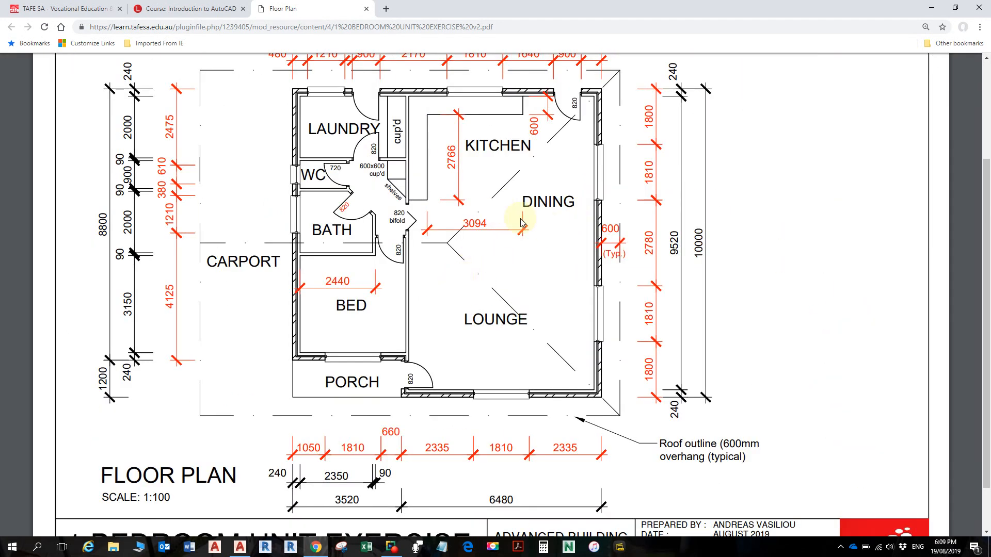
pyautogui.keyDown('ctrl'); pyautogui.scroll(3, 380, 105); pyautogui.keyUp('ctrl')
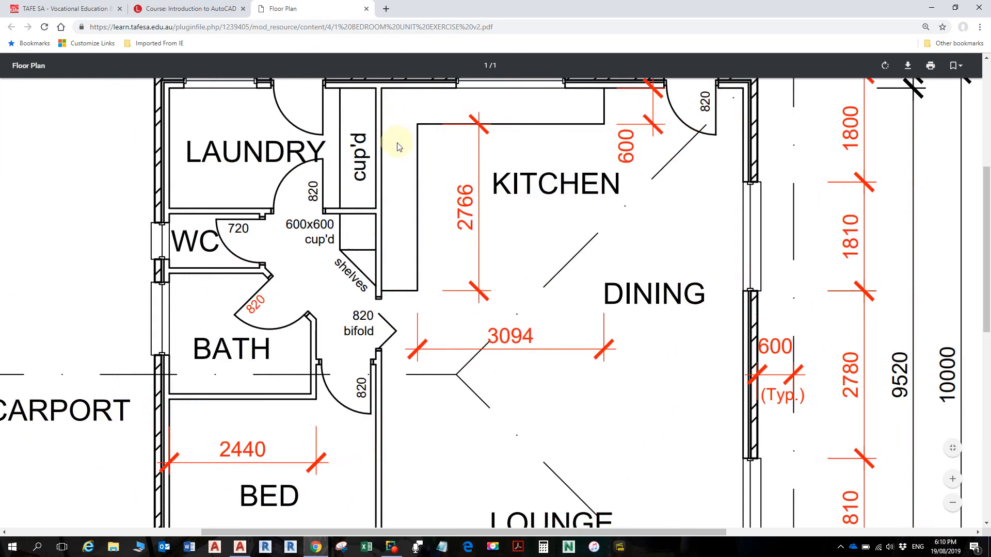
pyautogui.scroll(2, 397, 146)
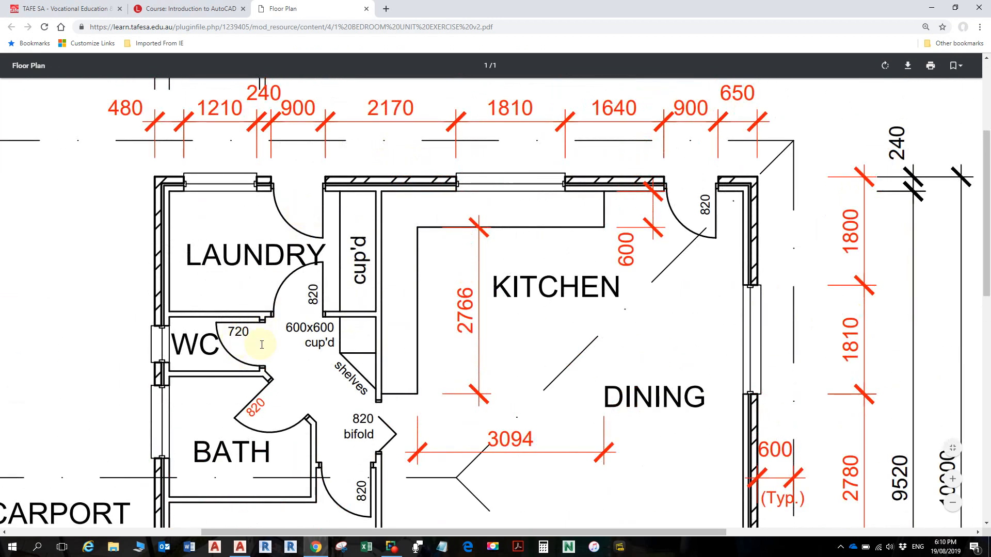
pyautogui.doubleClick(260, 406)
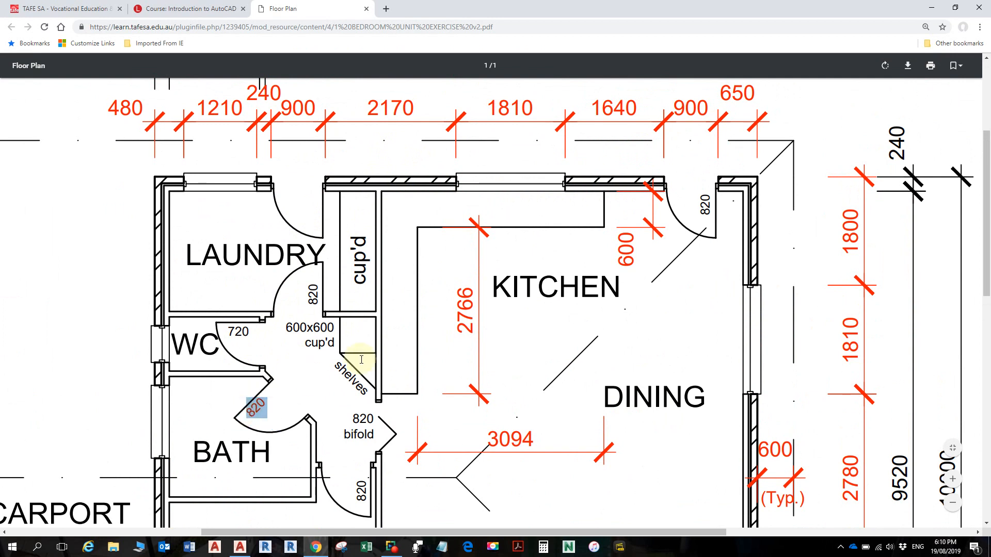
pyautogui.click(302, 351)
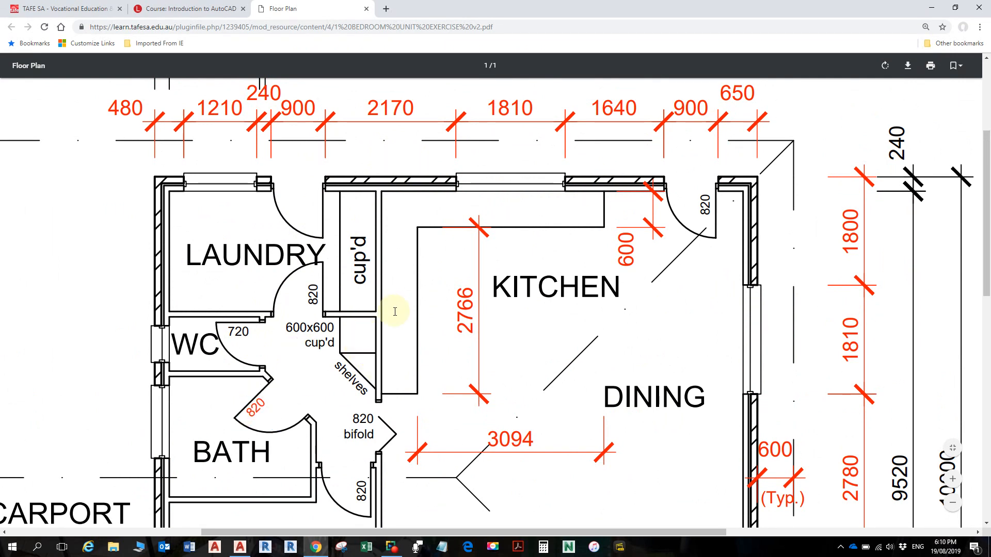
pyautogui.scroll(-3, 395, 312)
pyautogui.scroll(6, 406, 315)
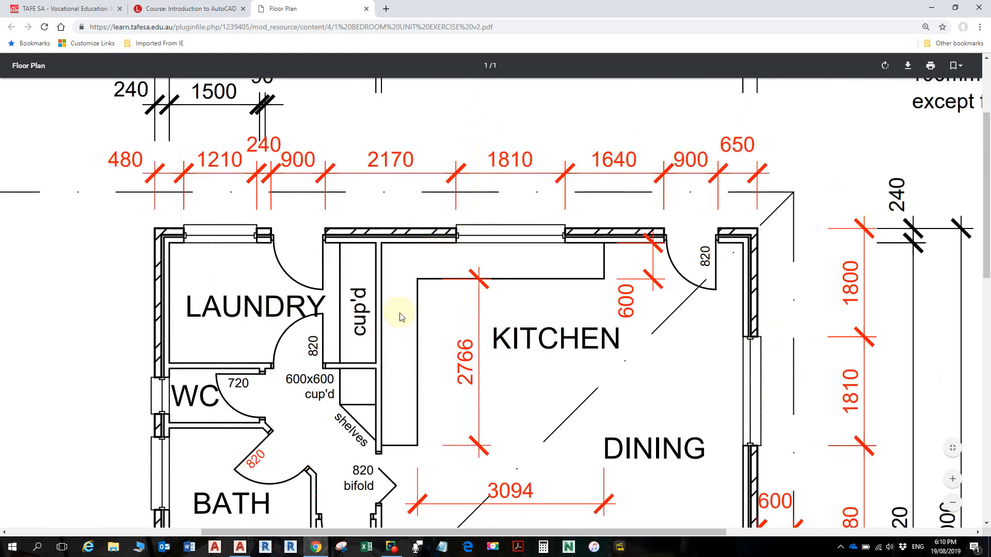
pyautogui.scroll(-10, 432, 314)
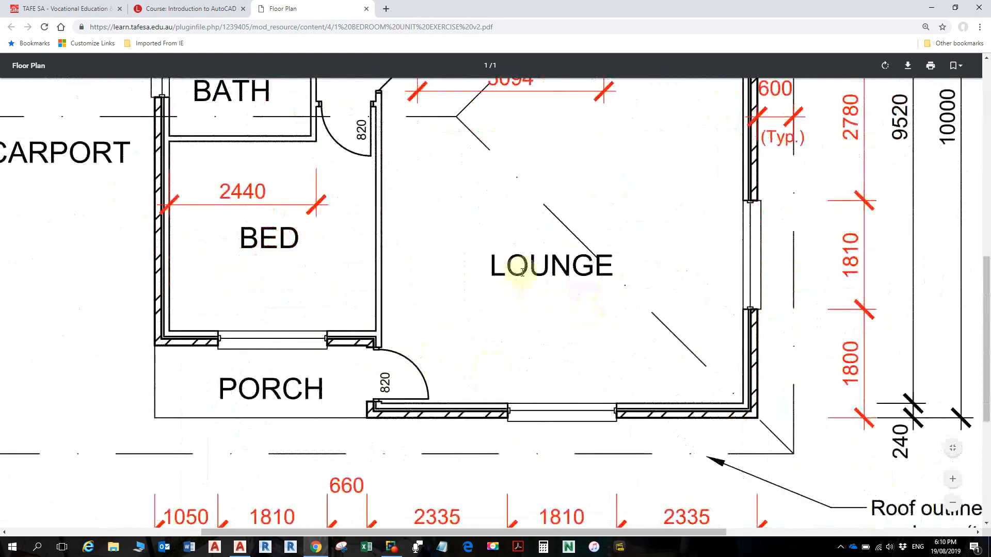
# Step: Review the floor plan's dining and lounge area, the rooms around the kitchen and laundry, and the dimension strings above the plan
pyautogui.scroll(2, 571, 260)
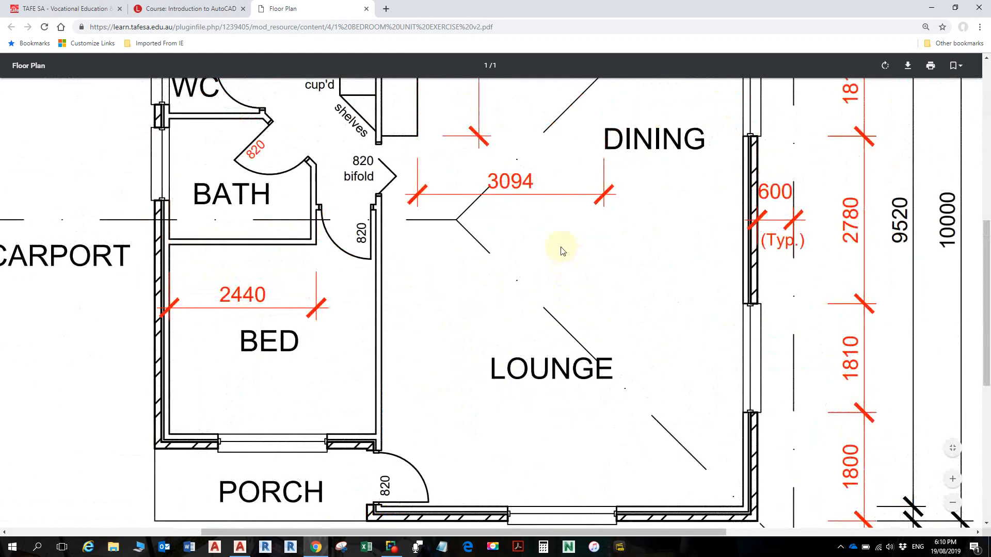
pyautogui.keyDown('ctrl'); pyautogui.scroll(-2, 562, 251); pyautogui.keyUp('ctrl')
pyautogui.scroll(3, 562, 251)
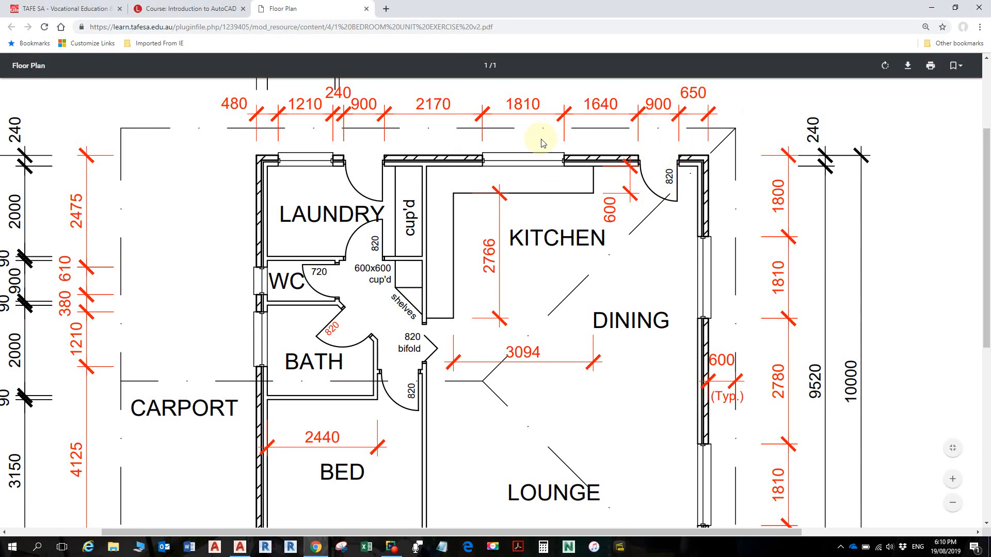
pyautogui.scroll(3, 542, 143)
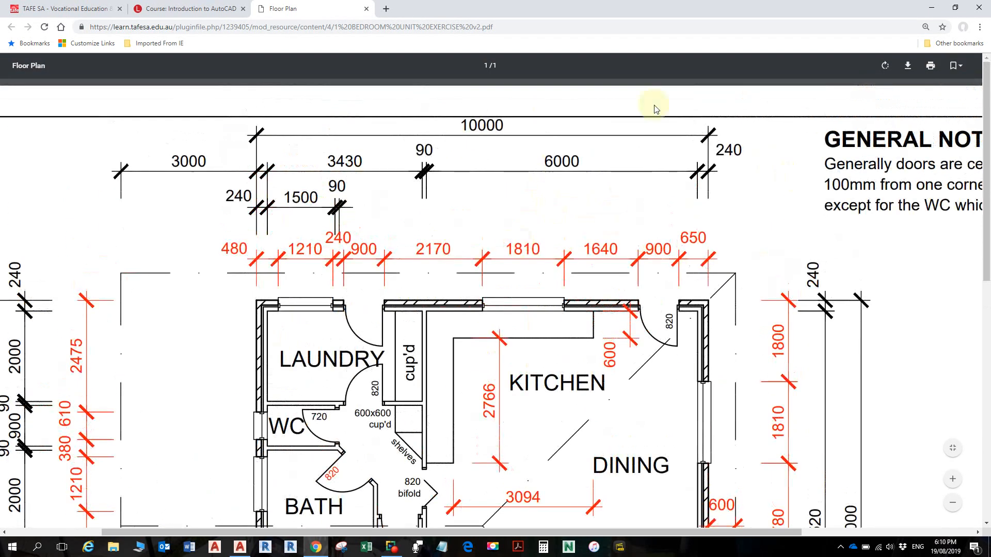
pyautogui.scroll(-3, 719, 174)
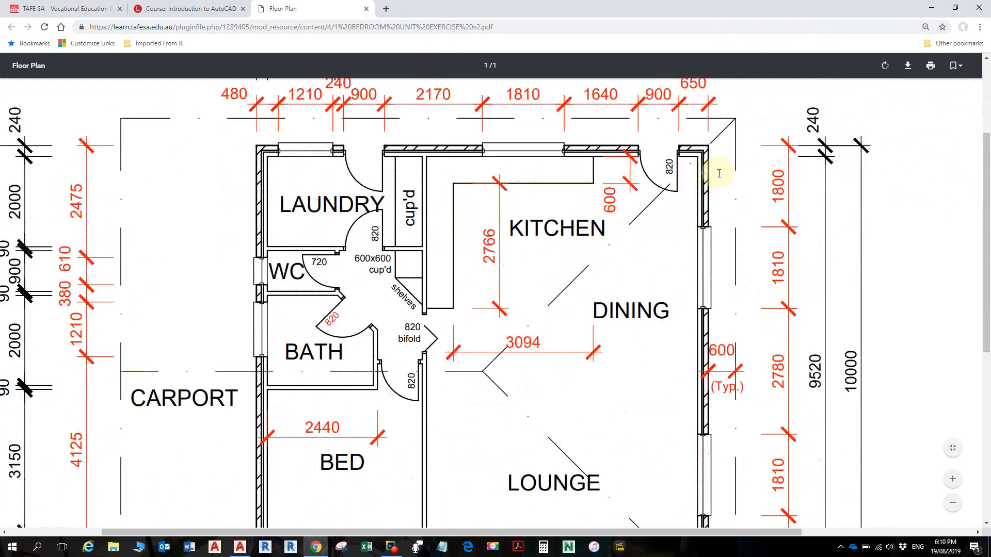
# Step: Compare the AutoCAD start drawing with the PDF floor plan, examining the bath, bedroom and porch area, and return to AutoCAD
pyautogui.click(932, 9)
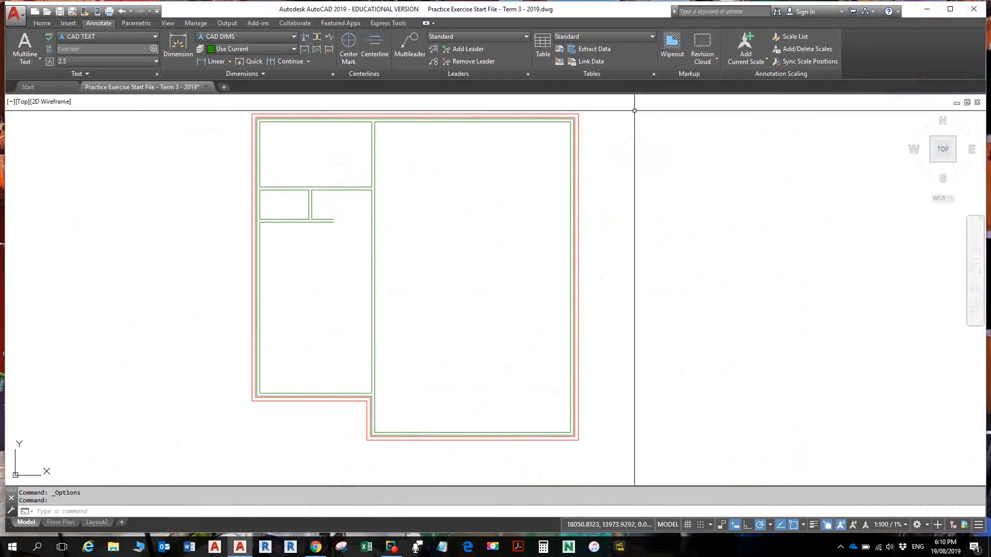
pyautogui.hotkey('alt', 'Tab')
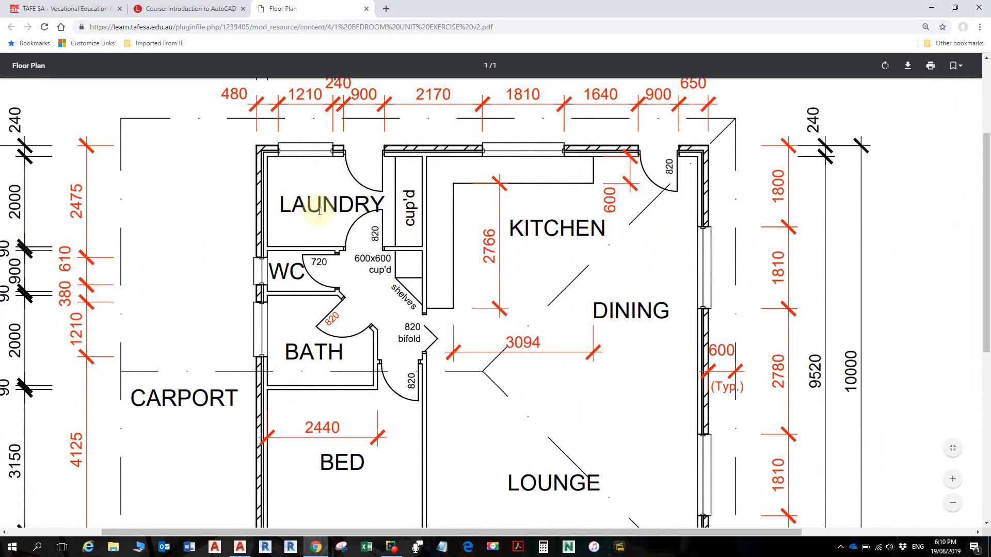
pyautogui.hotkey('alt', 'Tab')
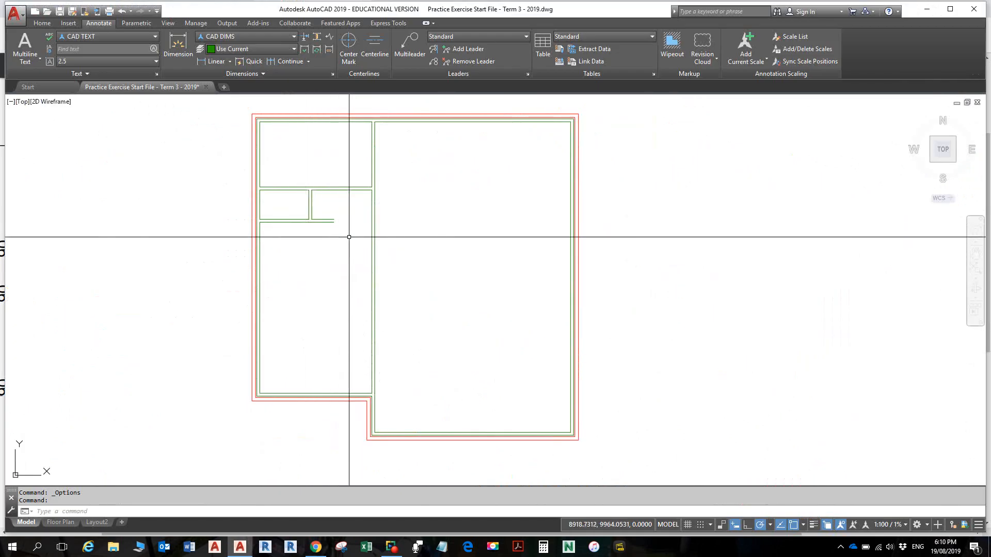
pyautogui.hotkey('alt', 'Tab')
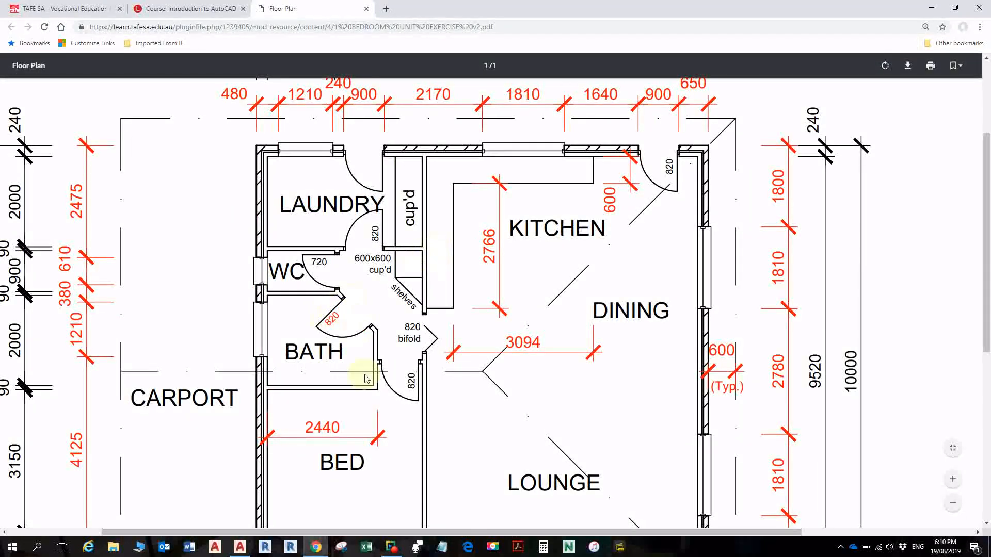
pyautogui.scroll(-3, 413, 407)
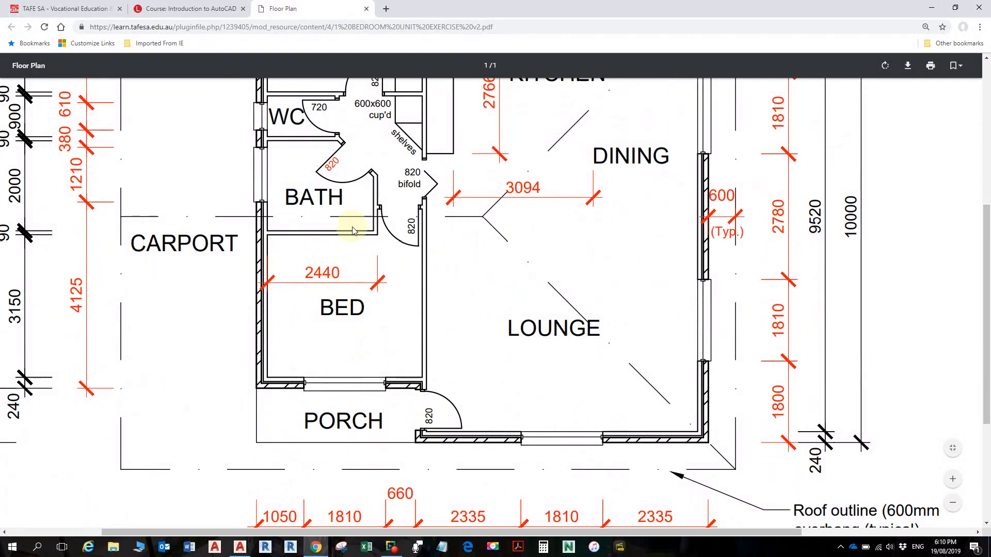
pyautogui.scroll(-3, 364, 290)
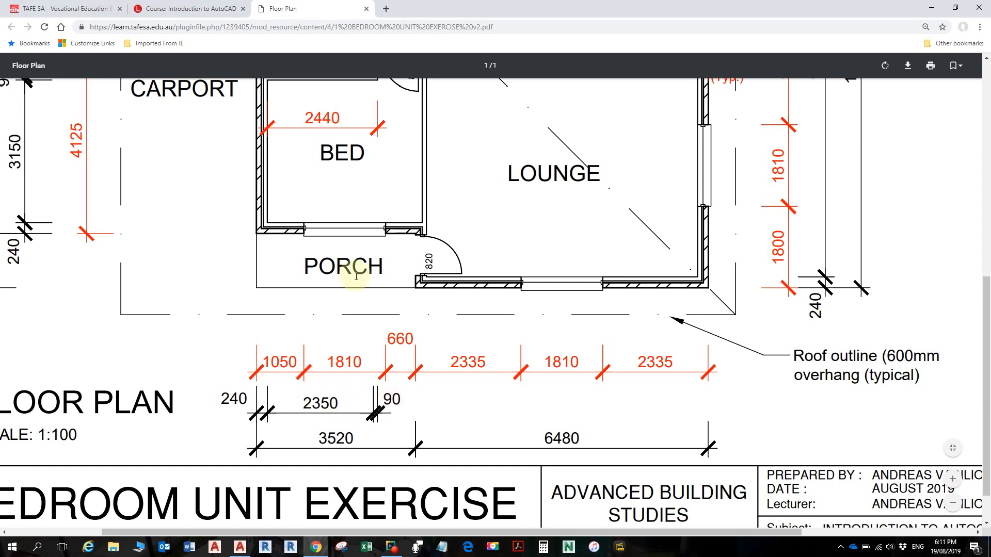
pyautogui.scroll(4, 357, 258)
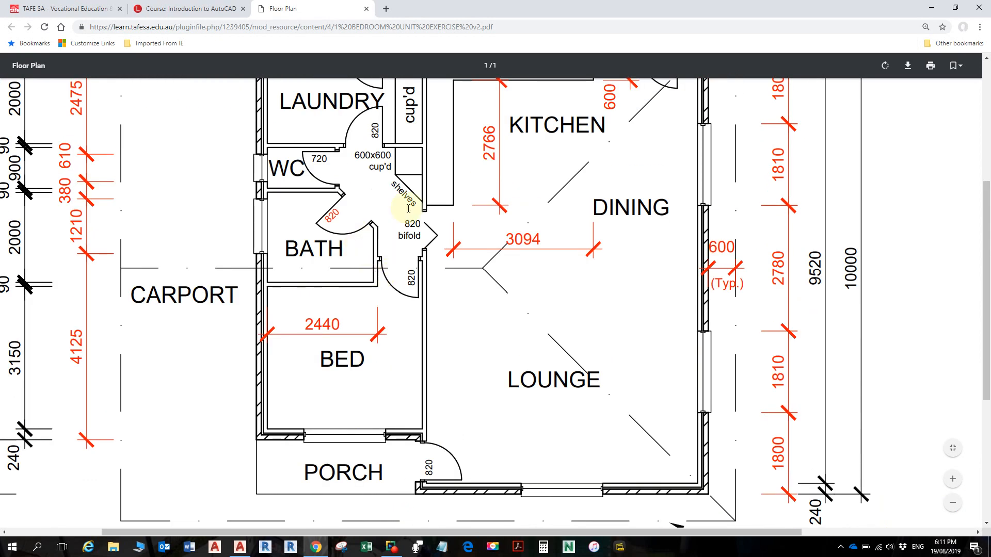
pyautogui.hotkey('alt', 'Tab')
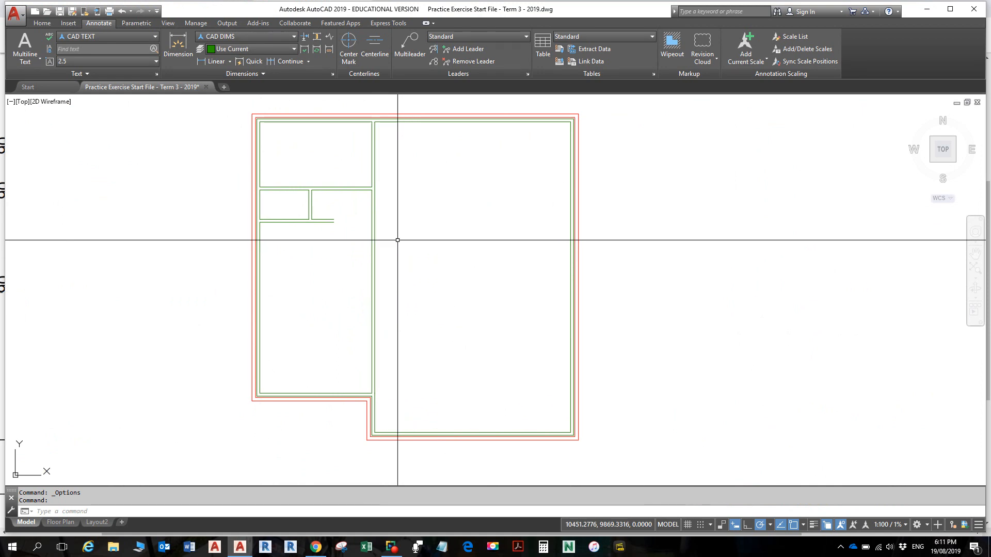
# Step: Check the bath end wall's distance from the outer wall in the Chrome floor plan and return to AutoCAD
pyautogui.write('o')
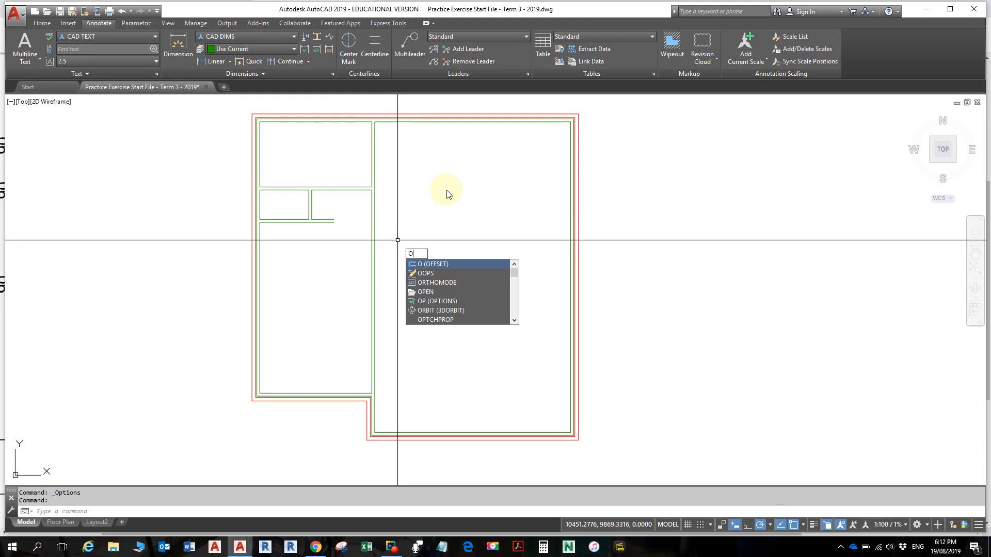
pyautogui.hotkey('alt', 'Tab')
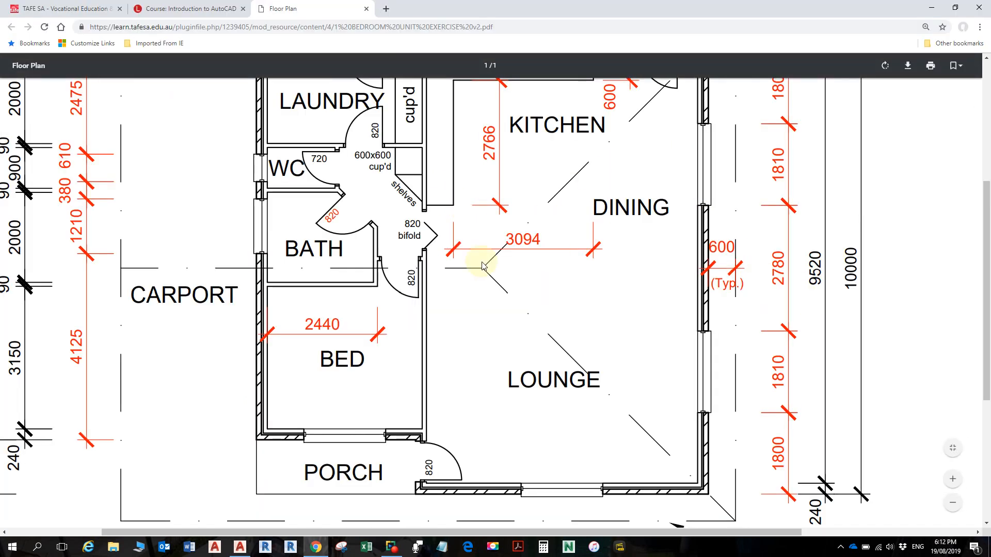
pyautogui.scroll(3, 527, 297)
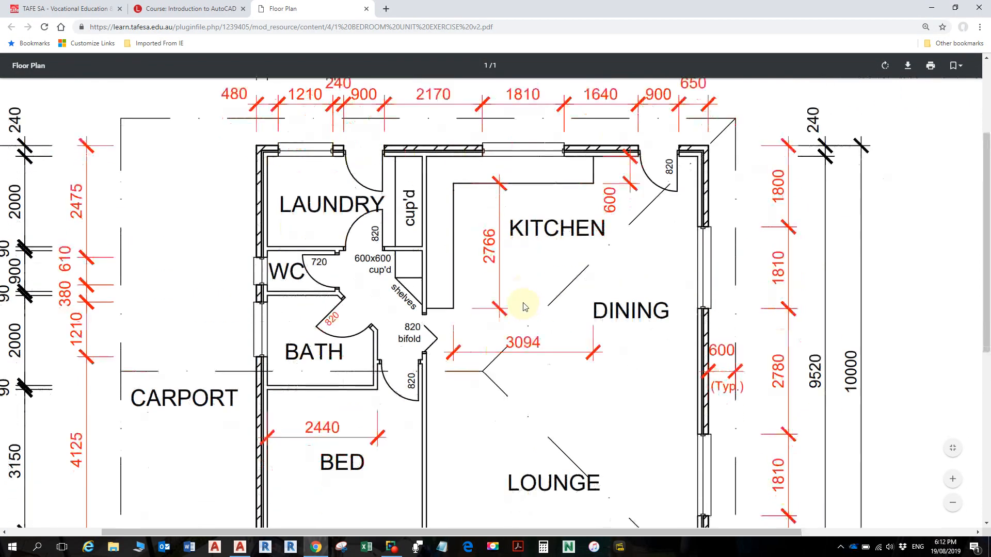
pyautogui.hotkey('alt', 'Tab')
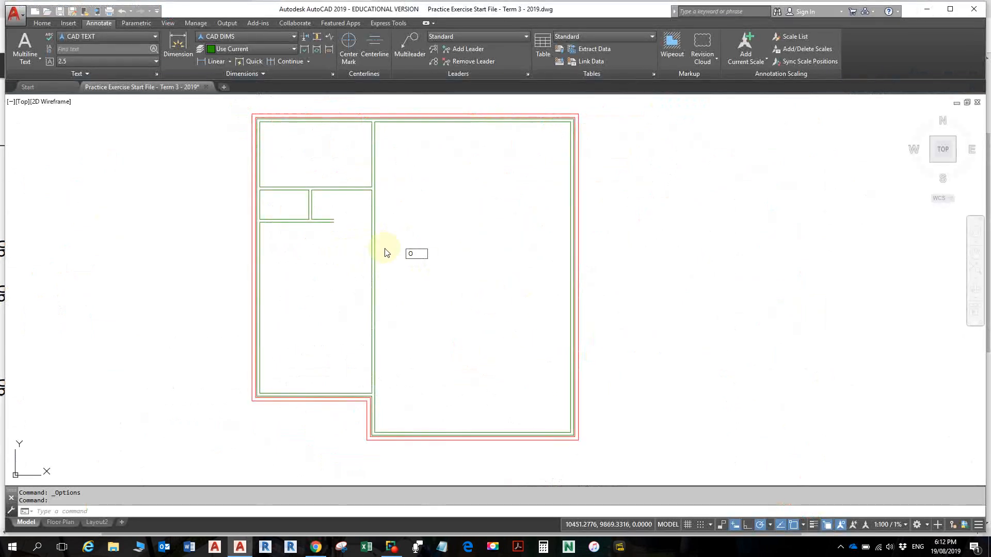
pyautogui.hotkey('alt', 'Tab')
pyautogui.hotkey('alt', 'Tab')
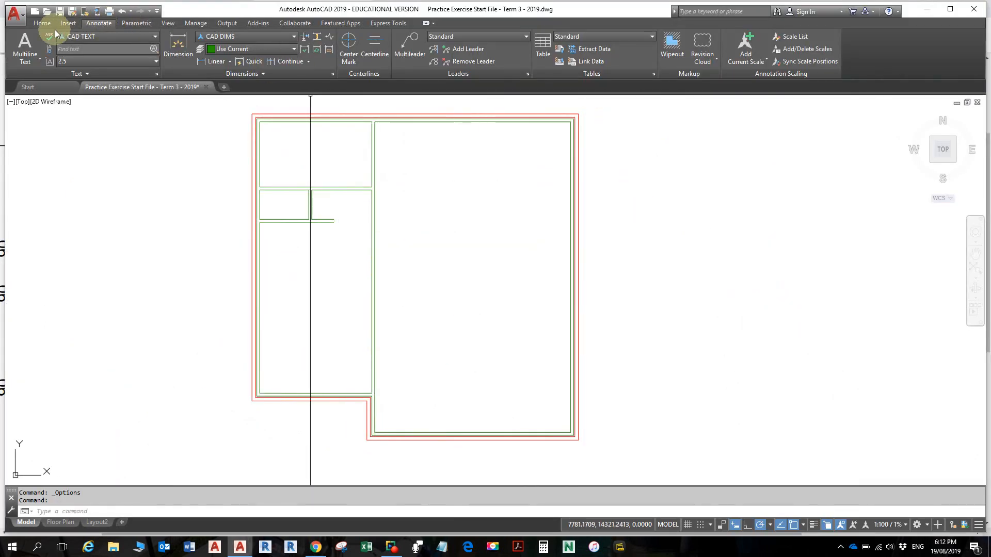
# Step: Offset the inner stud line of the carport-side wall below the WC 2440 mm into the room
pyautogui.click(42, 23)
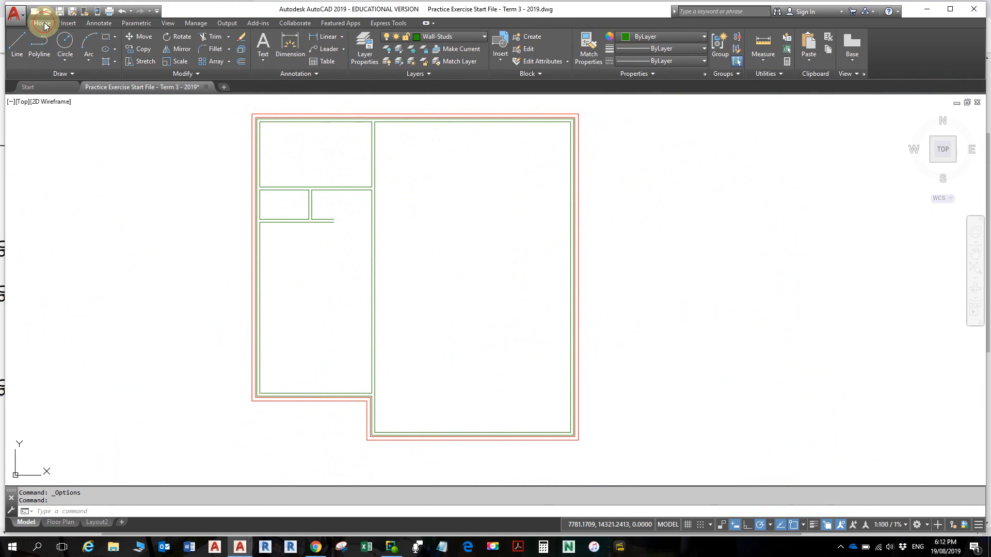
pyautogui.click(240, 61)
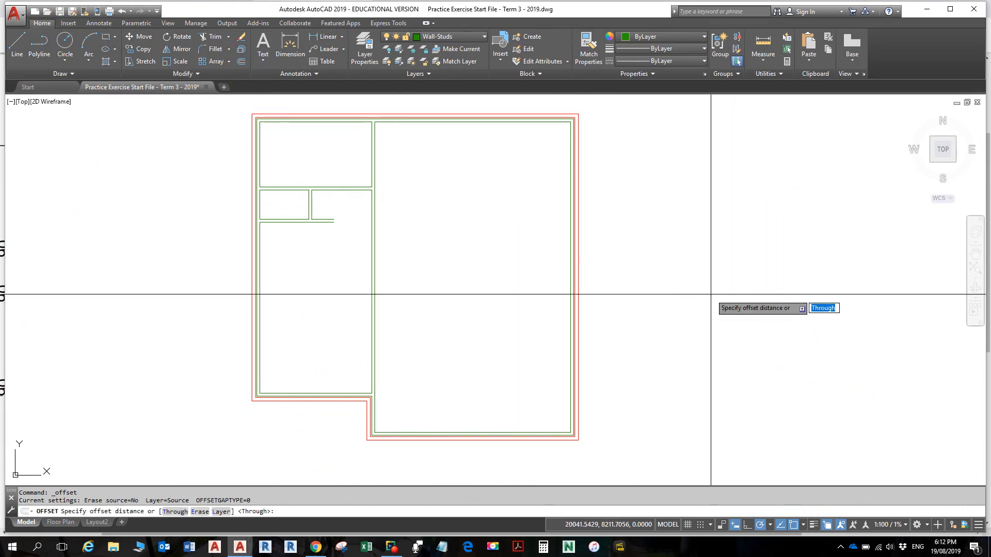
pyautogui.write('2440')
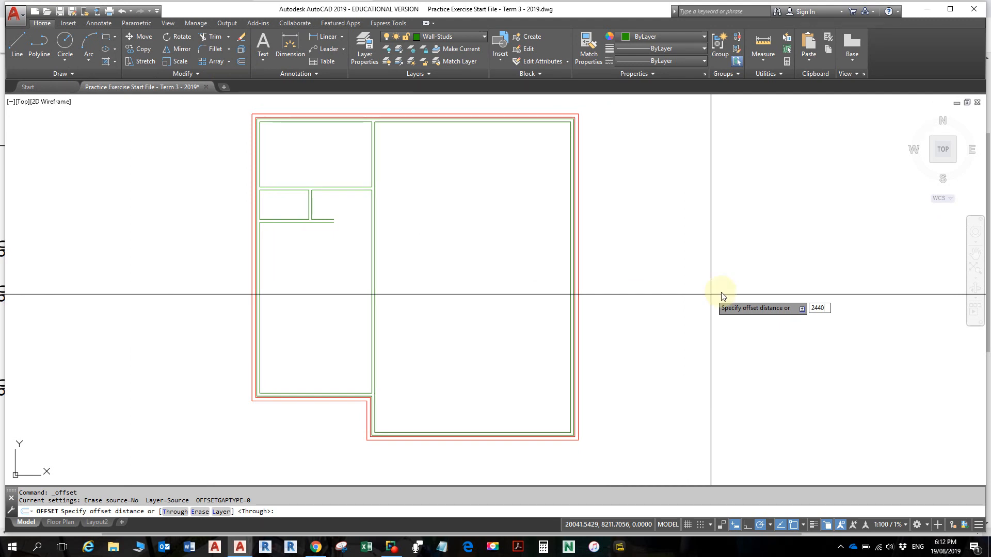
pyautogui.press('Return')
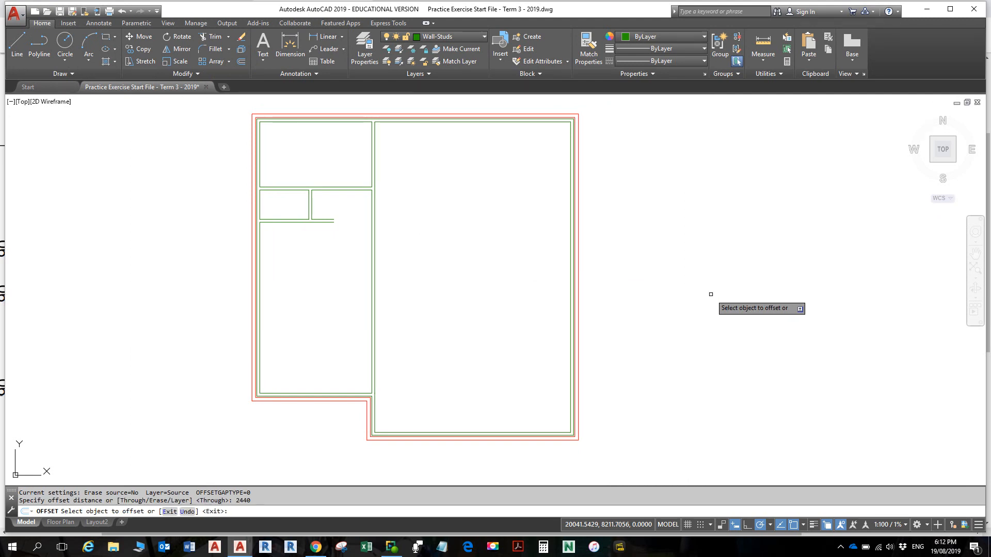
pyautogui.click(259, 250)
pyautogui.click(302, 262)
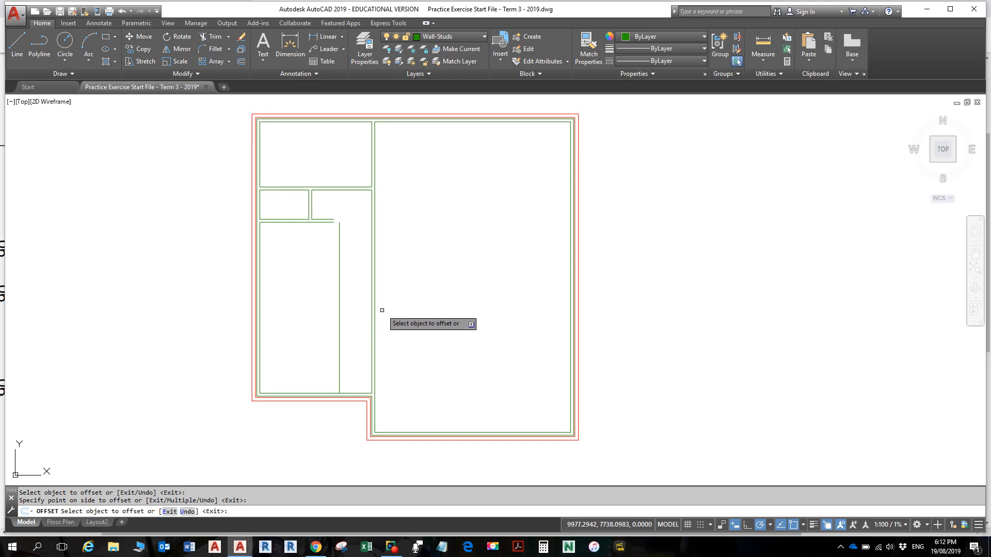
# Step: Offset the new vertical stud line 90 mm back towards the carport-side wall to form the bath's end wall
pyautogui.click(341, 272)
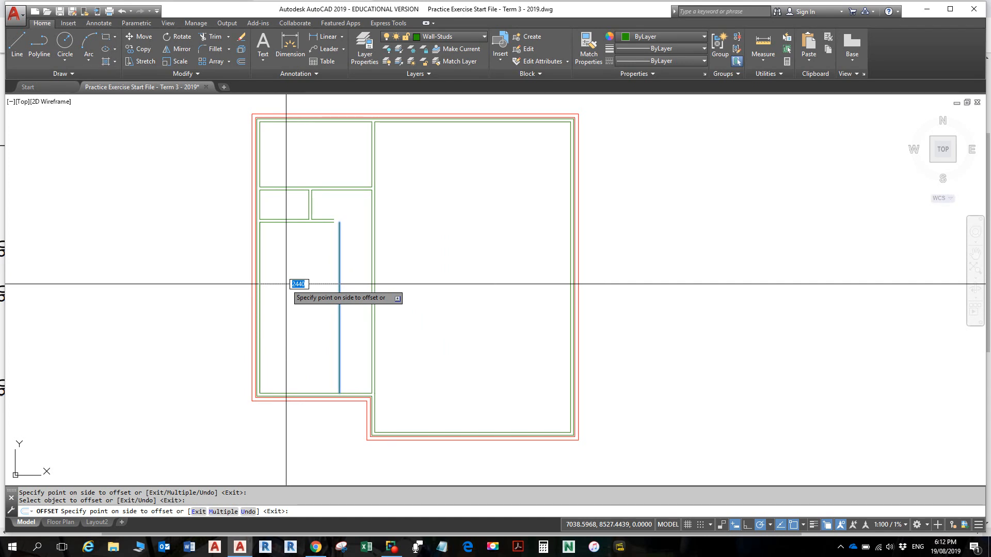
pyautogui.write('90')
pyautogui.press('Return')
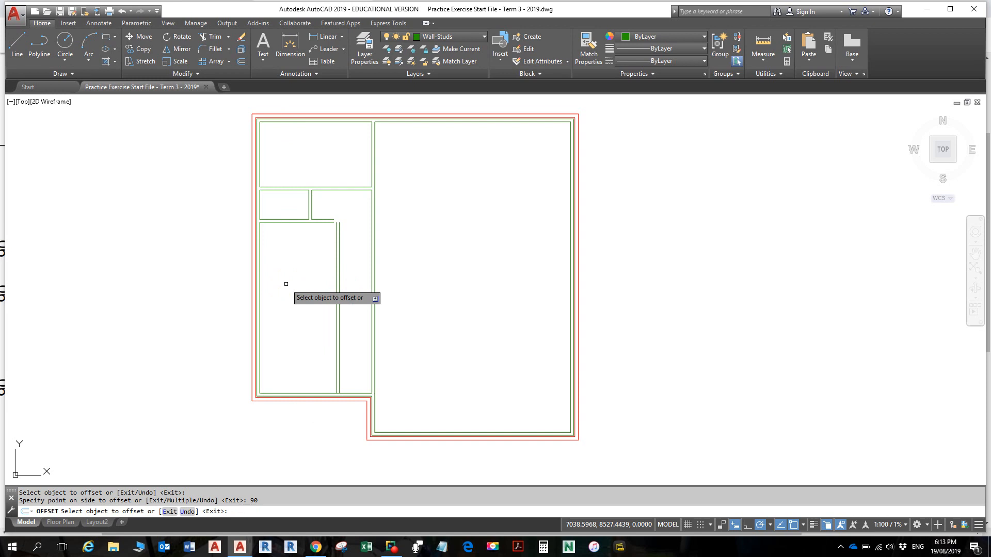
pyautogui.press('Escape')
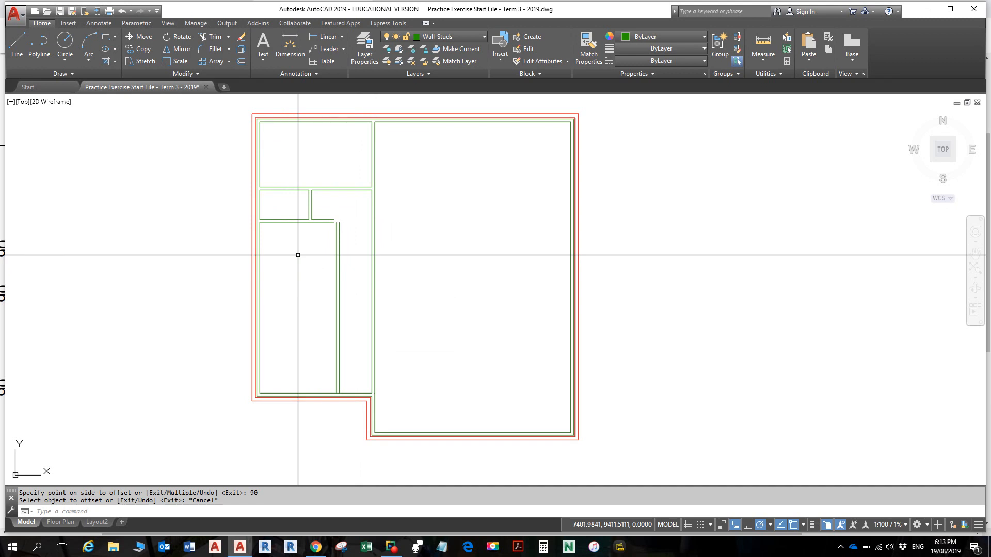
# Step: Check the bath's depth in the Chrome floor plan, and in AutoCAD offset the lower WC wall line 2000 mm downward
pyautogui.hotkey('alt', 'Tab')
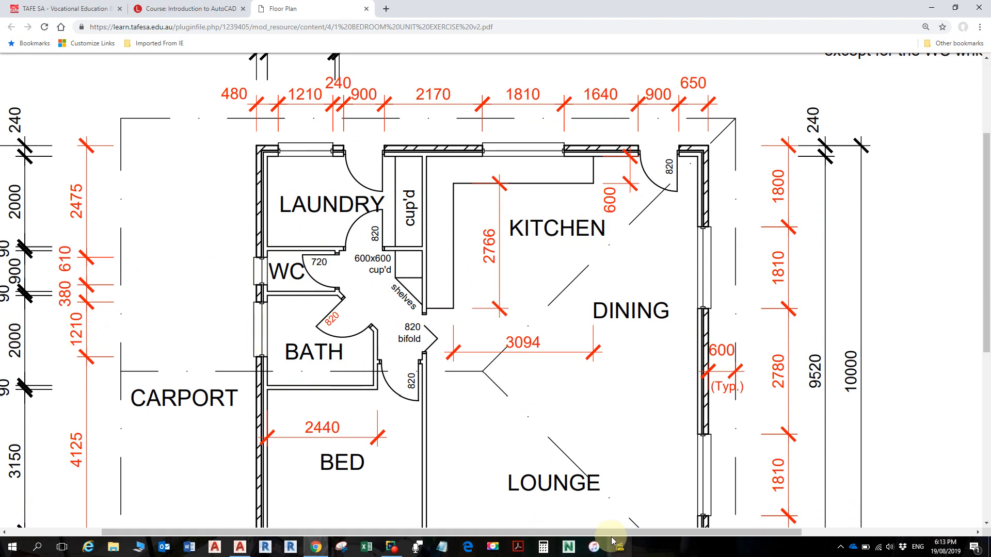
pyautogui.moveTo(609, 531); pyautogui.dragTo(549, 531)
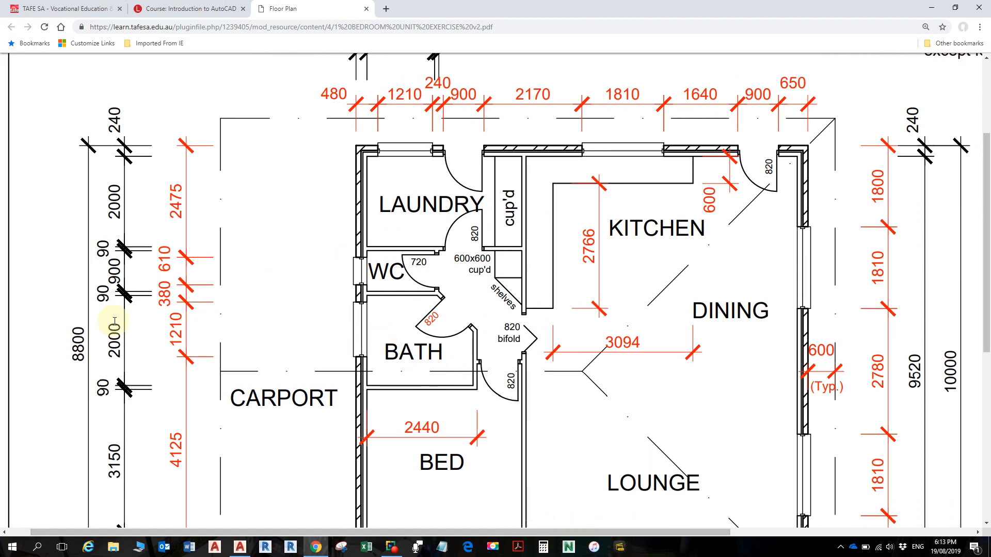
pyautogui.hotkey('alt', 'Tab')
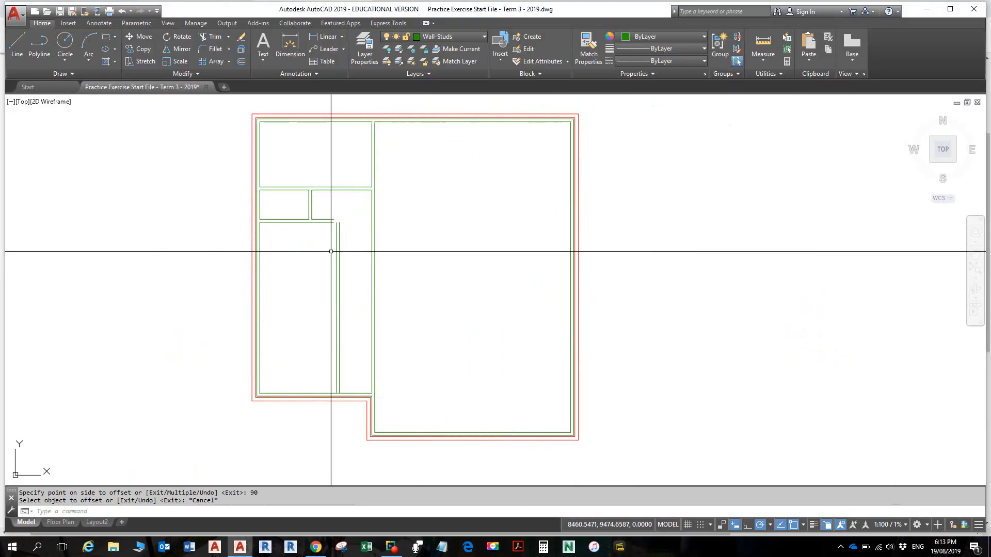
pyautogui.write('o')
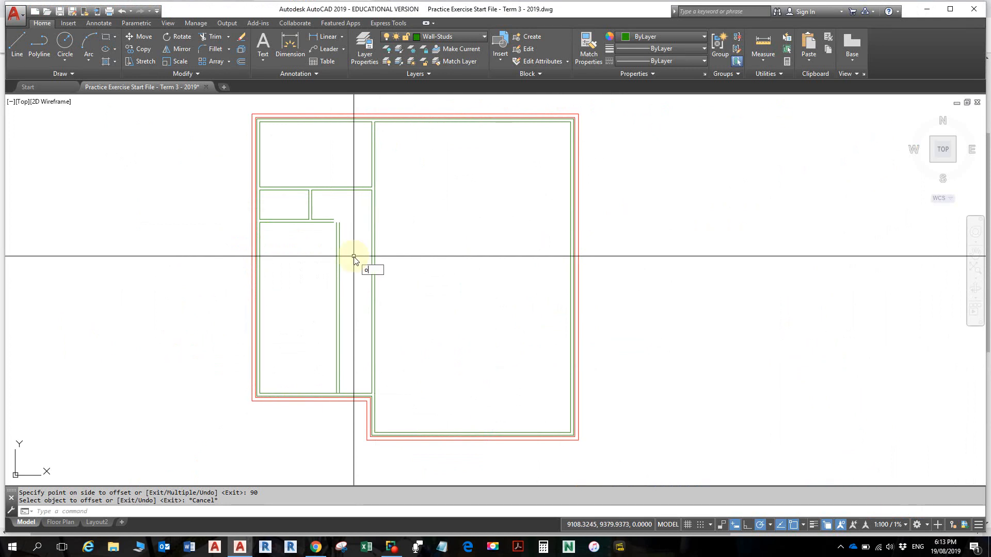
pyautogui.press('Return')
pyautogui.write('2000')
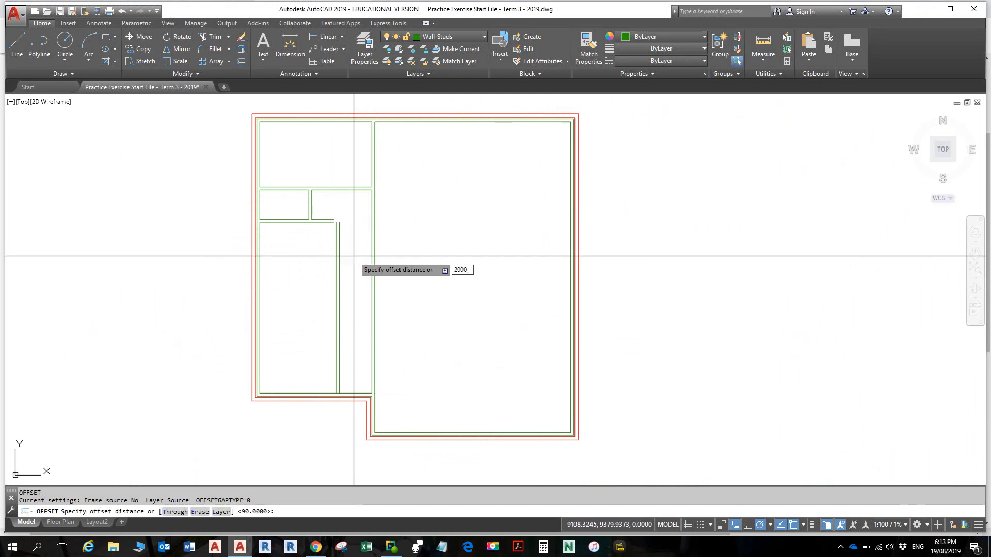
pyautogui.press('Return')
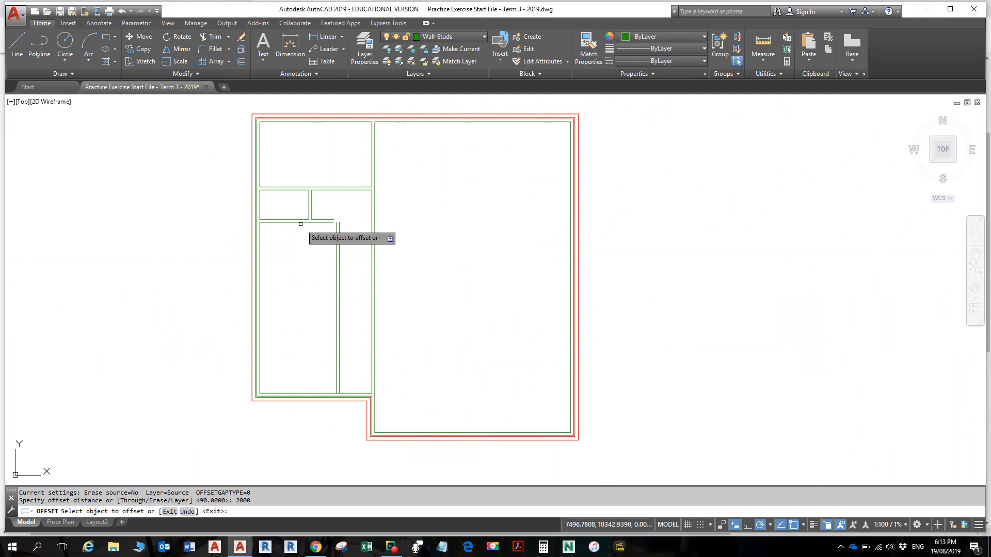
pyautogui.click(310, 222)
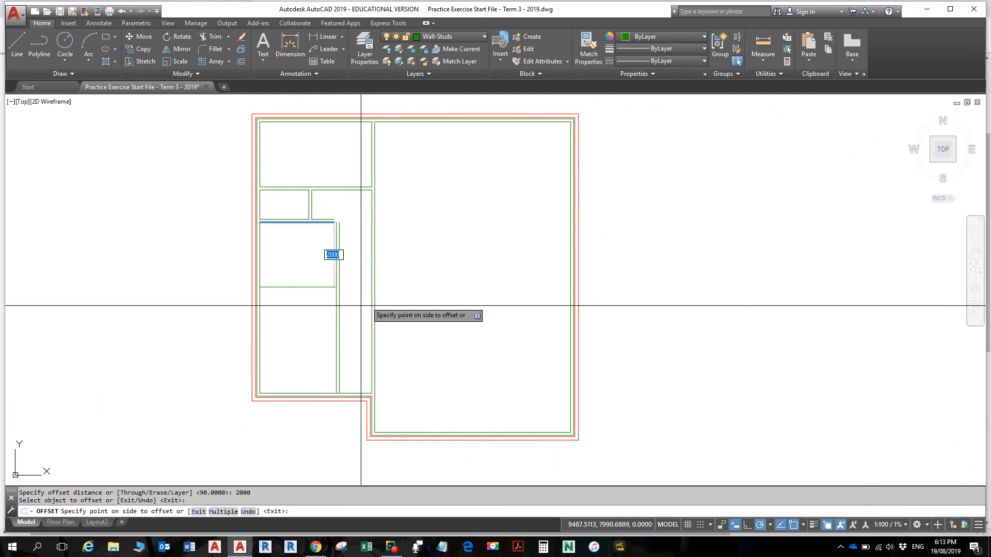
pyautogui.click(322, 330)
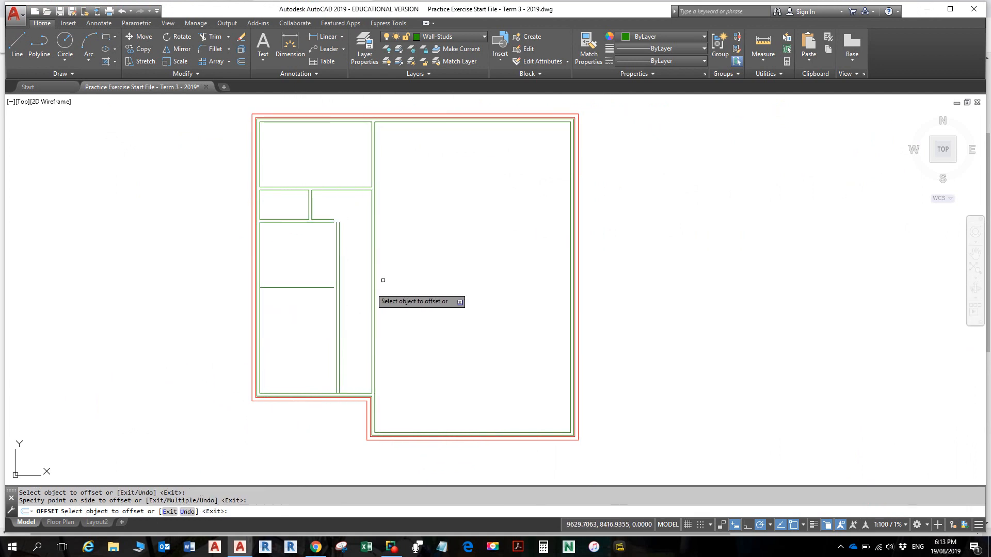
# Step: Offset the new horizontal line 90 mm downward to form the wall between the bath and bedroom
pyautogui.click(312, 288)
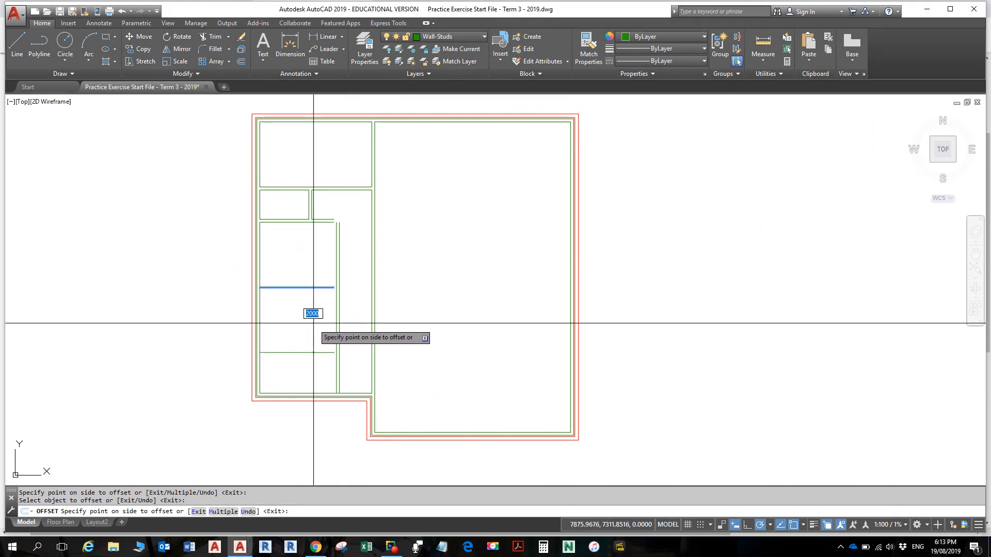
pyautogui.write('90')
pyautogui.press('Return')
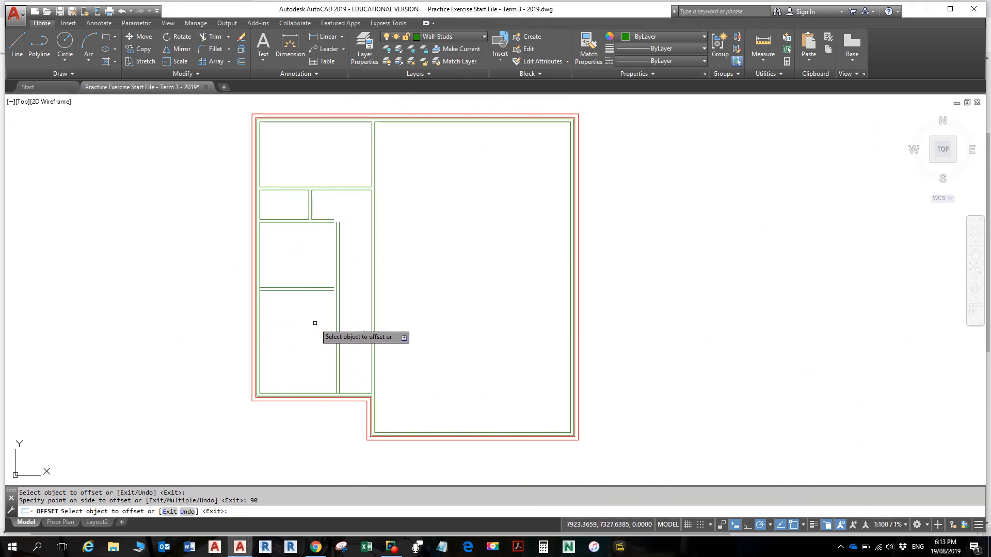
# Step: Fillet both pairs of stud lines where the bath-bedroom wall meets the bath's end wall, using the Multiple option, to close the corner
pyautogui.press('Escape')
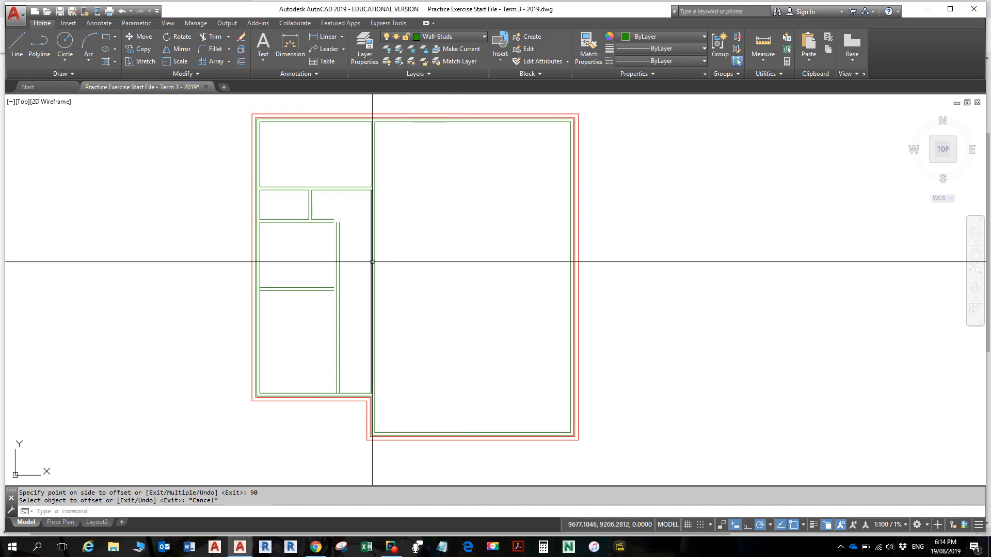
pyautogui.moveTo(370, 257); pyautogui.dragTo(448, 205, button='middle')
pyautogui.moveTo(411, 236); pyautogui.dragTo(408, 250, button='middle')
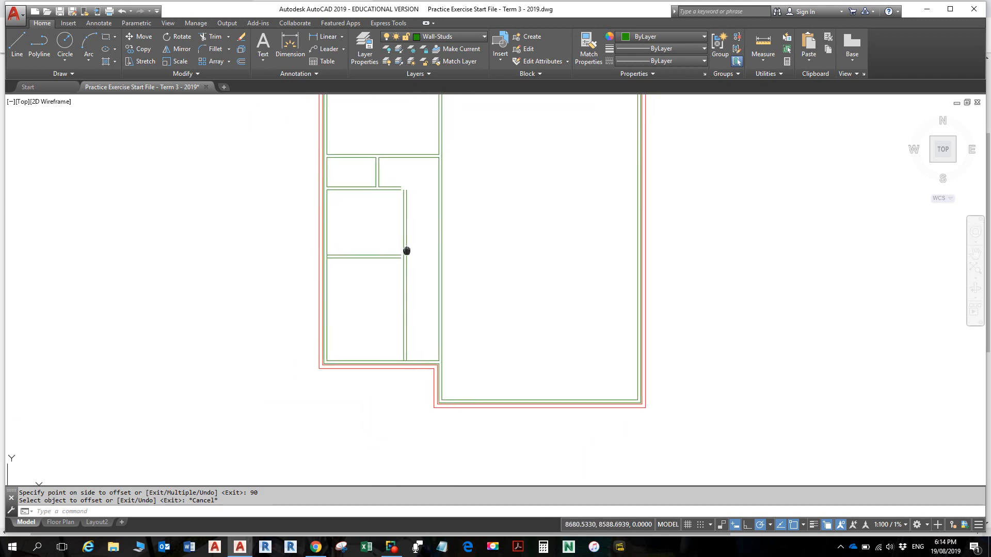
pyautogui.scroll(5, 406, 255)
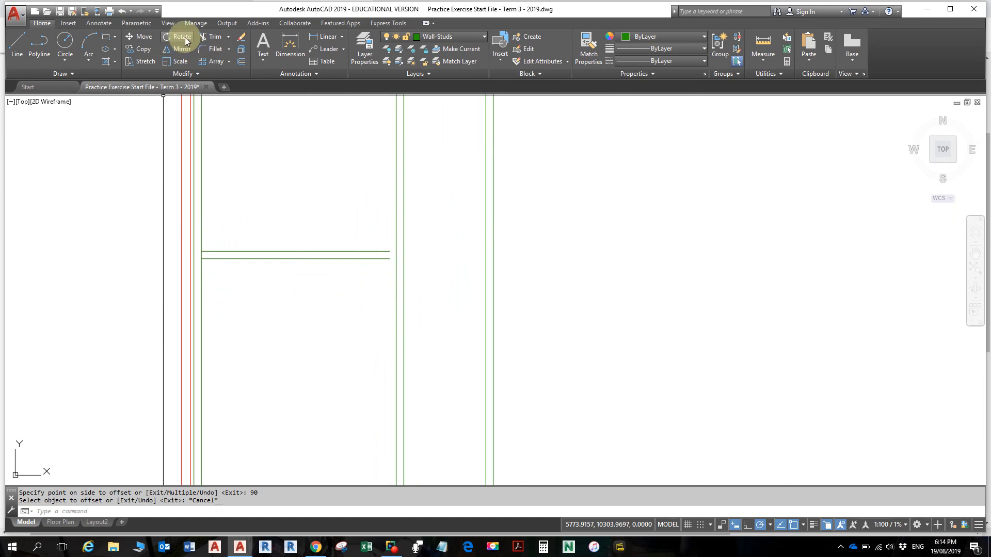
pyautogui.click(211, 49)
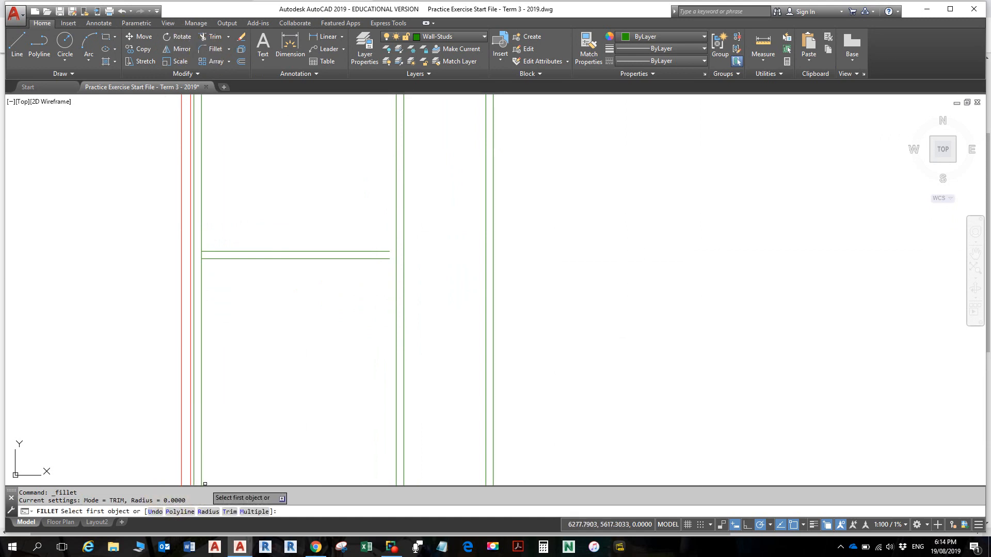
pyautogui.click(253, 512)
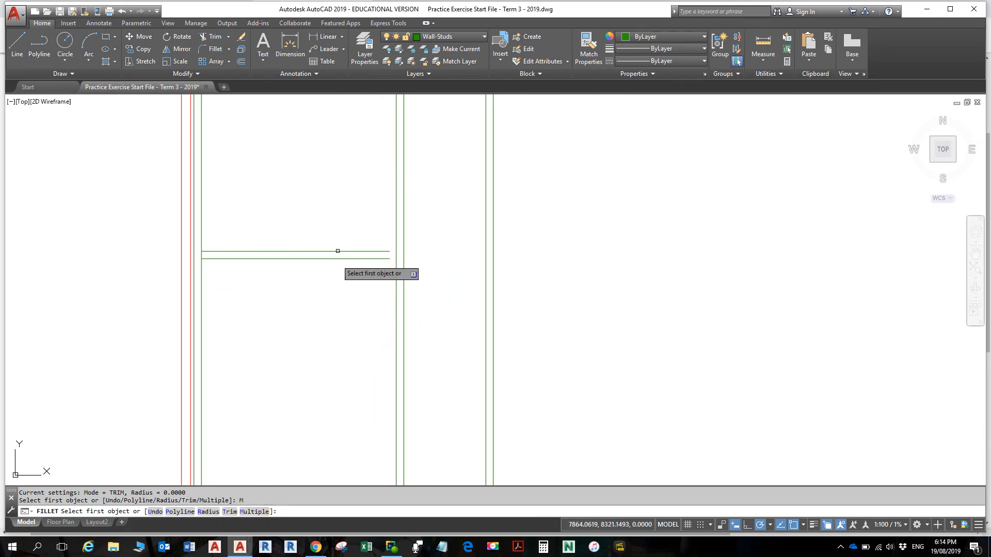
pyautogui.click(365, 251)
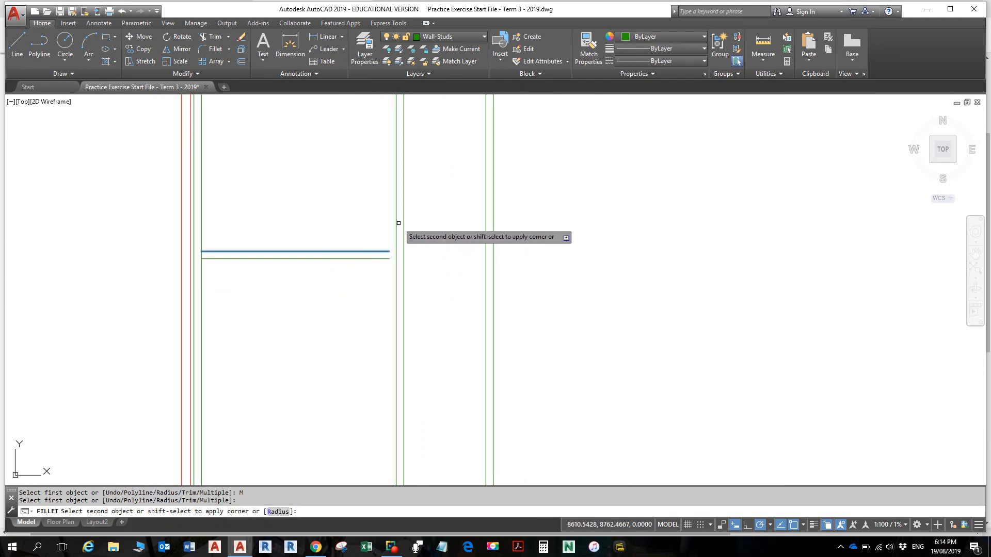
pyautogui.click(395, 242)
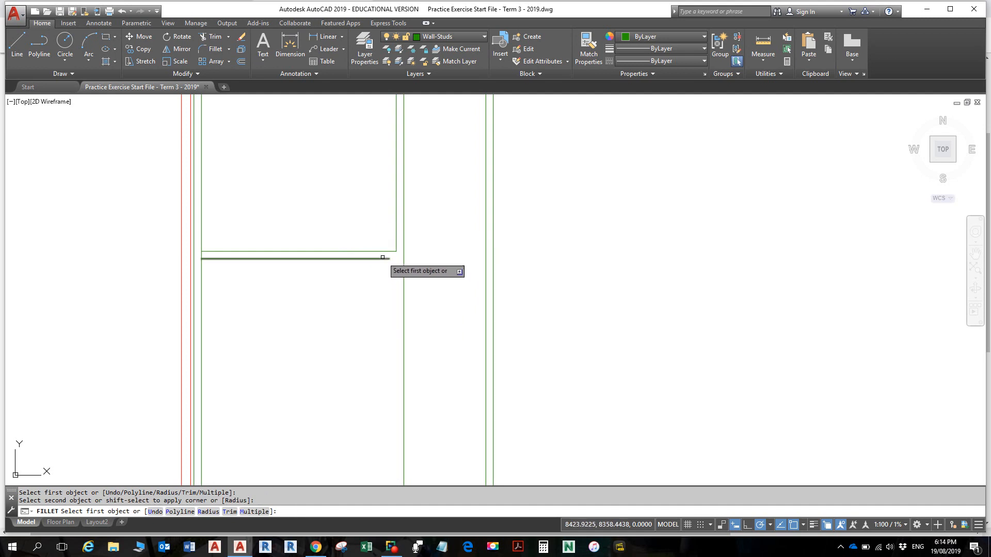
pyautogui.click(388, 258)
pyautogui.click(403, 243)
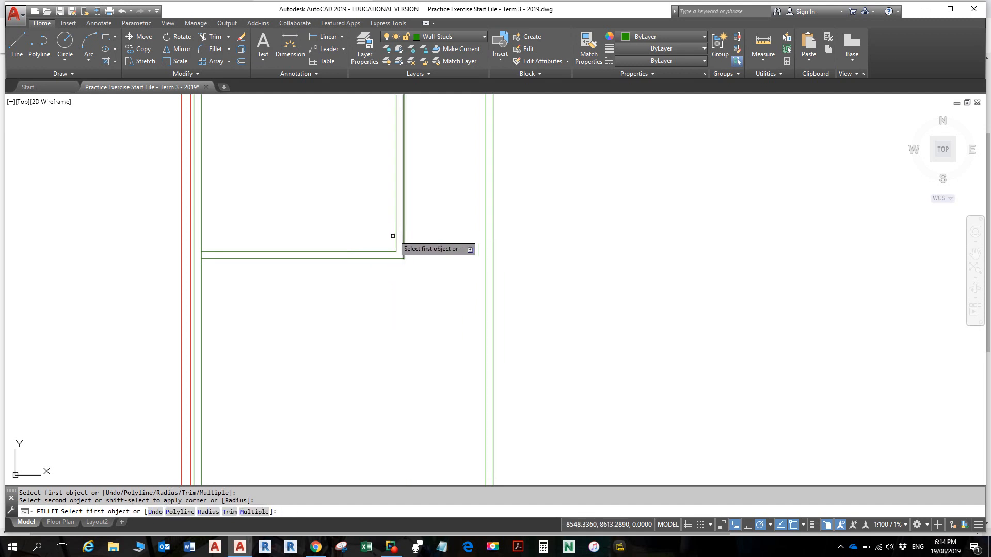
pyautogui.scroll(-3, 365, 250)
pyautogui.moveTo(365, 249); pyautogui.dragTo(391, 252, button='middle')
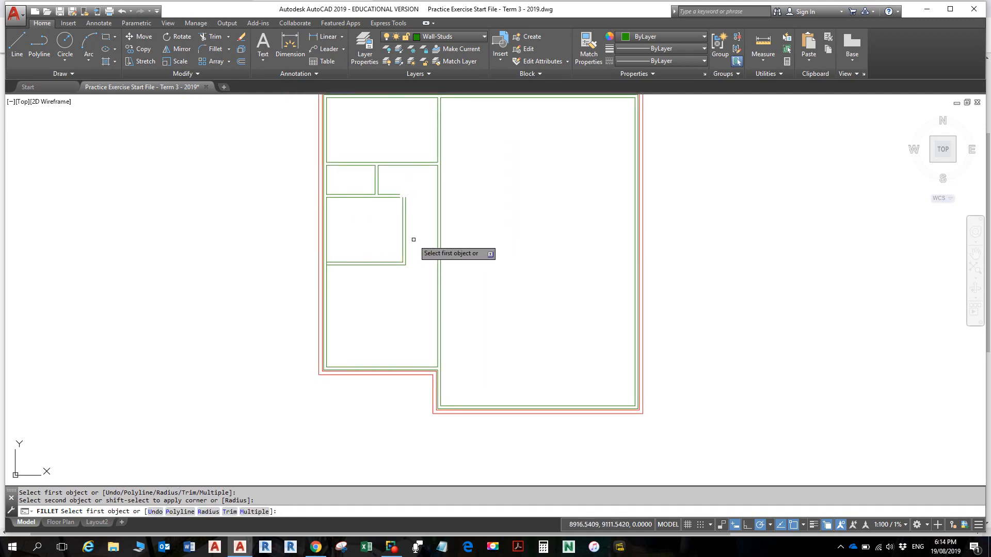
pyautogui.press('Escape')
pyautogui.press('Escape')
# Step: Draw a 45° diagonal line from the WC's lower outer wall corner down to the outer line of the bath's end wall
pyautogui.scroll(5, 383, 260)
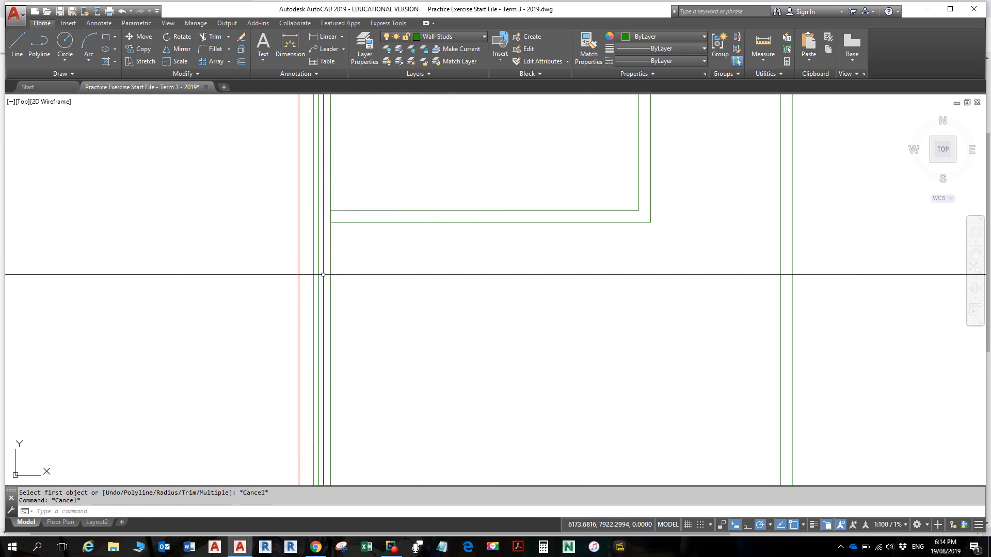
pyautogui.scroll(-5, 394, 206)
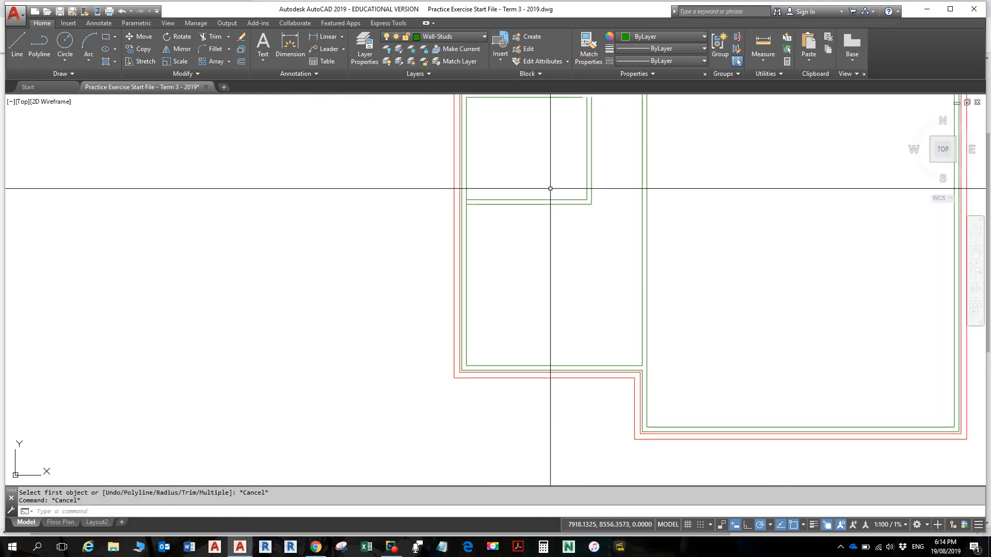
pyautogui.scroll(1, 534, 196)
pyautogui.scroll(2, 537, 188)
pyautogui.moveTo(537, 188); pyautogui.dragTo(537, 206, button='middle')
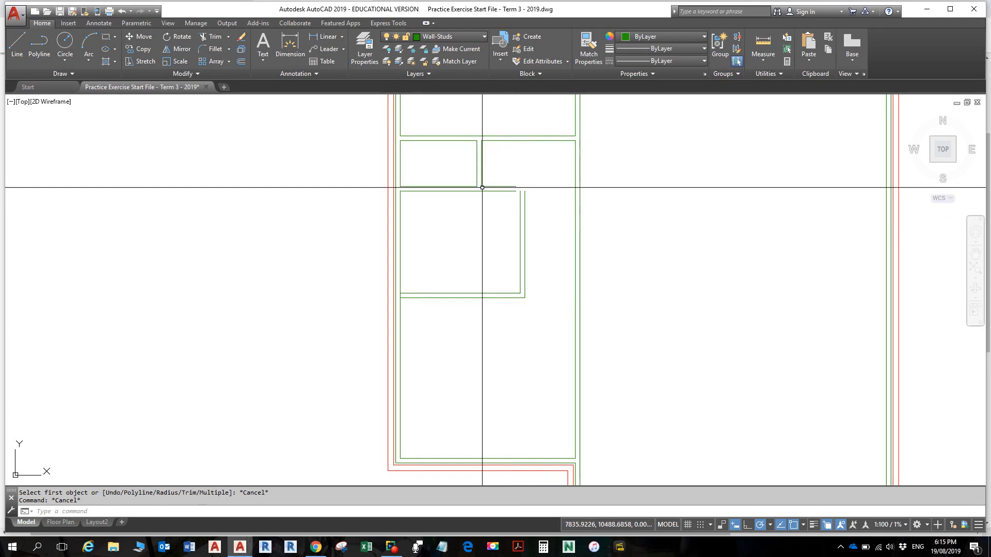
pyautogui.scroll(4, 506, 239)
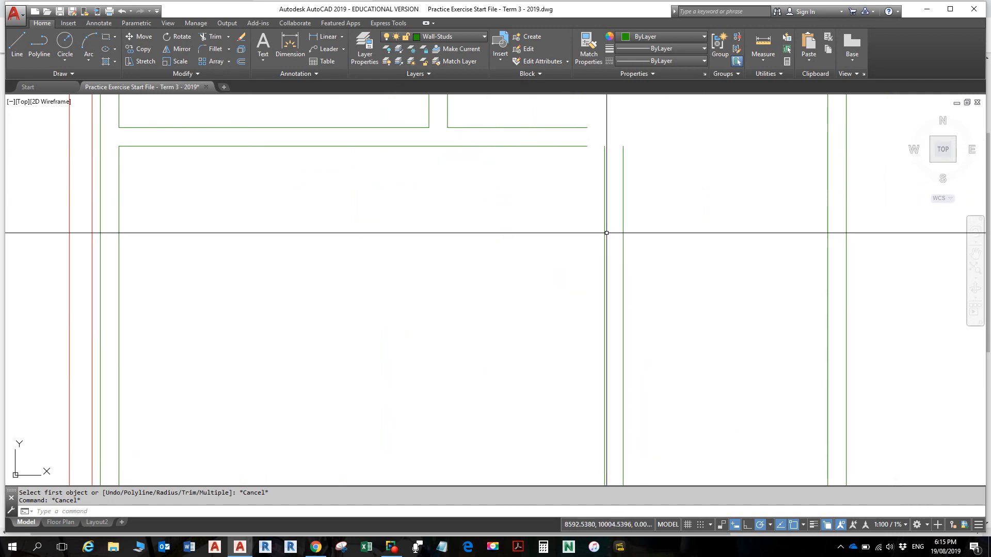
pyautogui.scroll(-5, 627, 240)
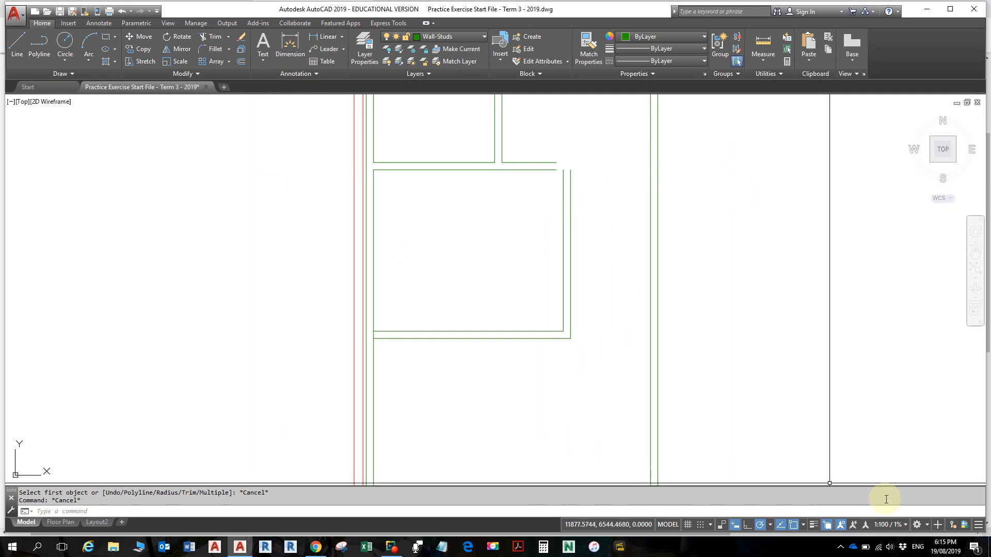
pyautogui.click(770, 526)
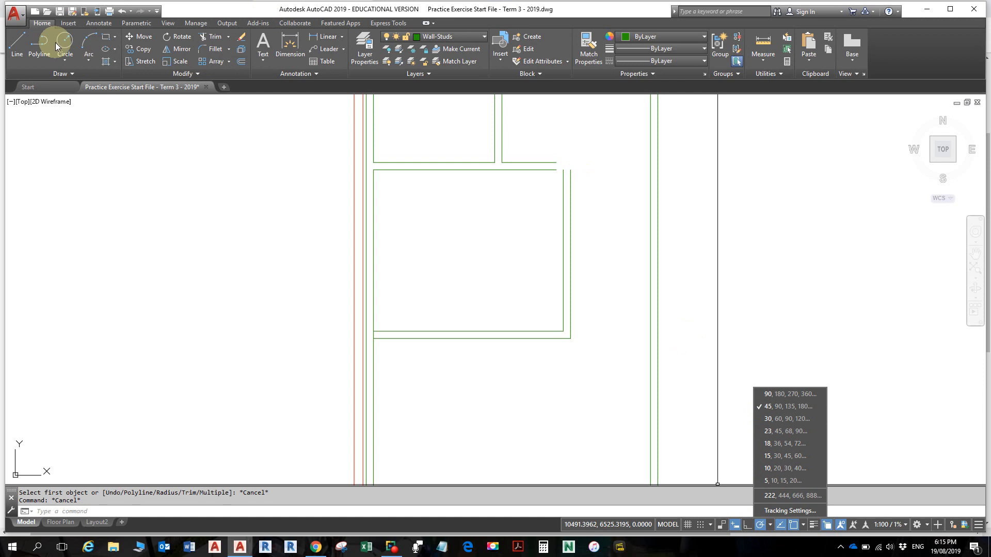
pyautogui.click(18, 47)
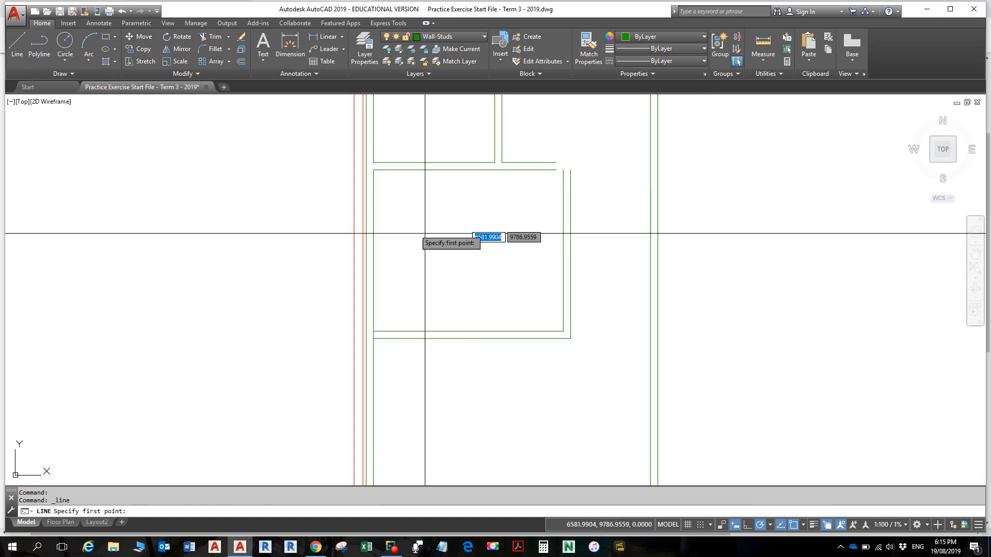
pyautogui.click(500, 161)
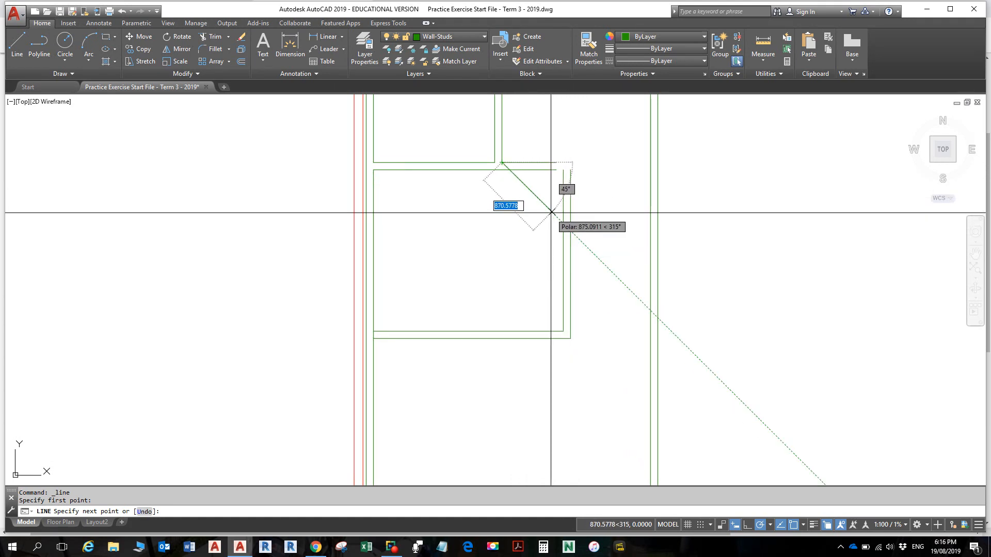
pyautogui.click(571, 231)
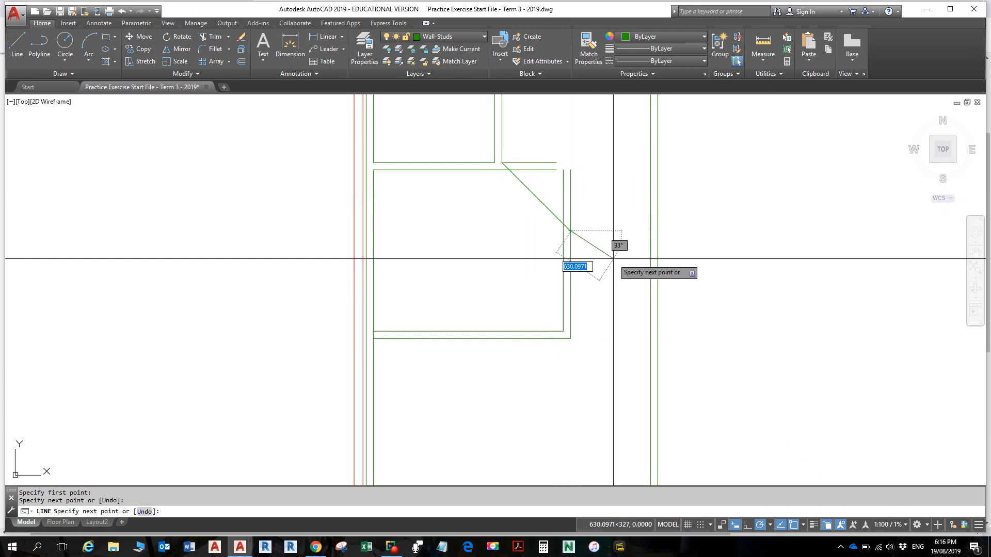
pyautogui.press('Return')
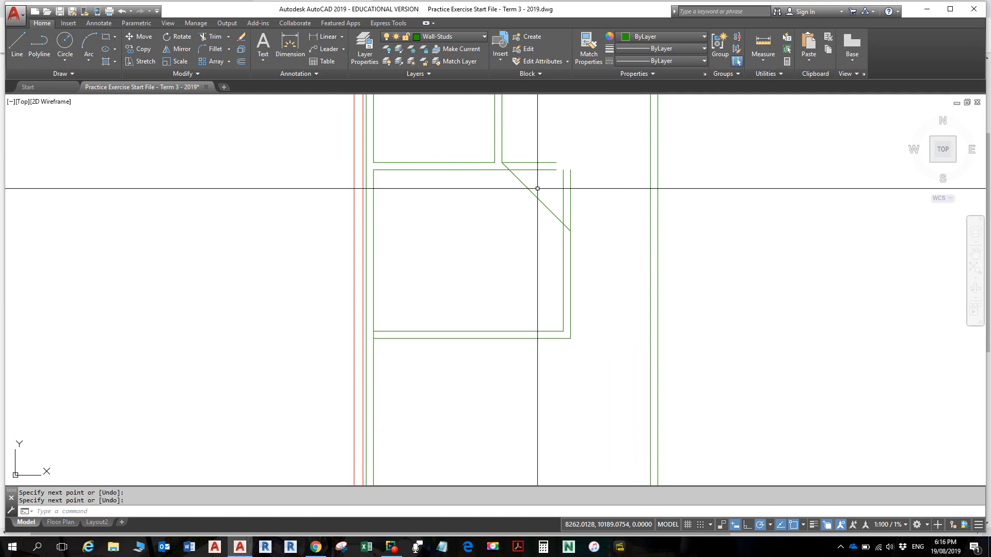
# Step: Offset the diagonal line 90 mm into the bath to form the angled stud wall
pyautogui.click(242, 61)
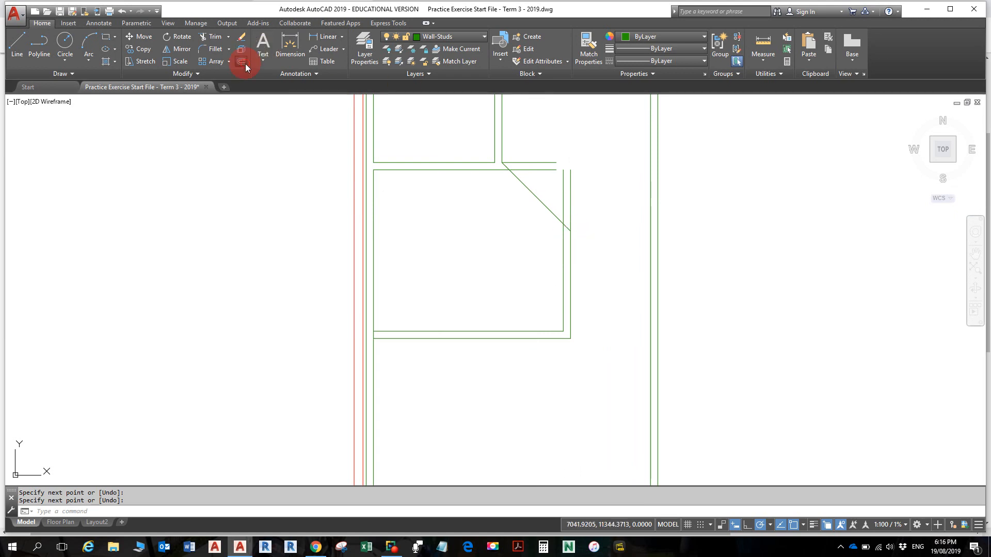
pyautogui.write('90')
pyautogui.press('Return')
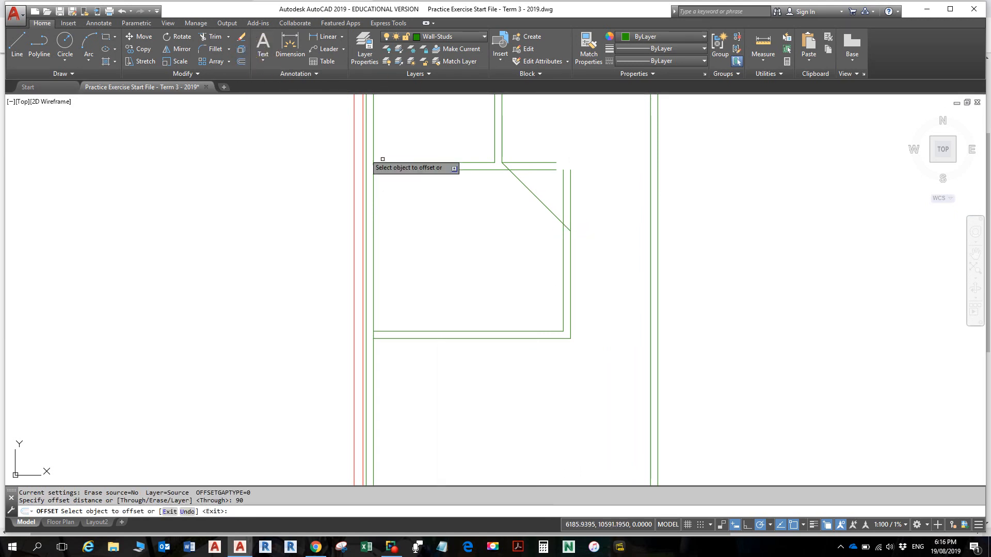
pyautogui.click(524, 184)
pyautogui.click(496, 219)
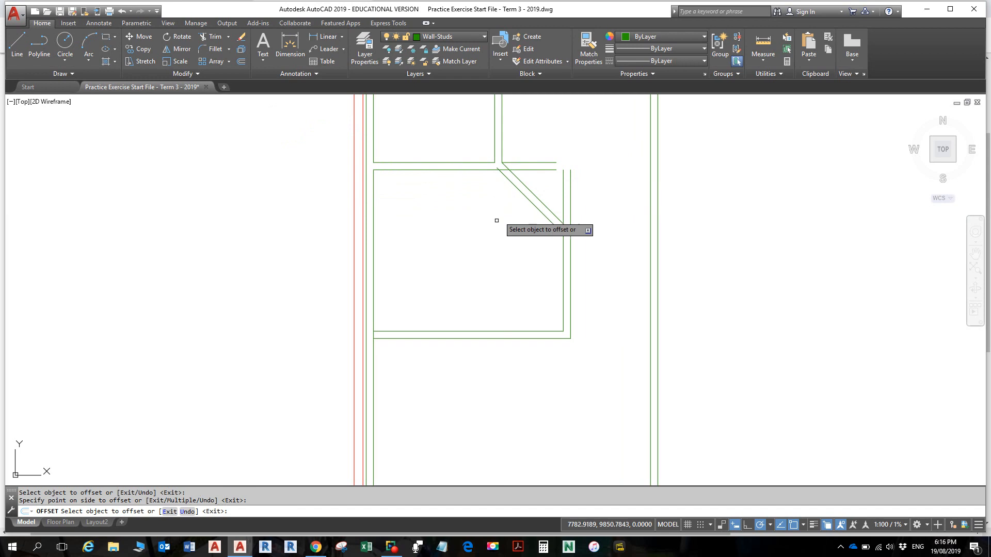
pyautogui.press('Escape')
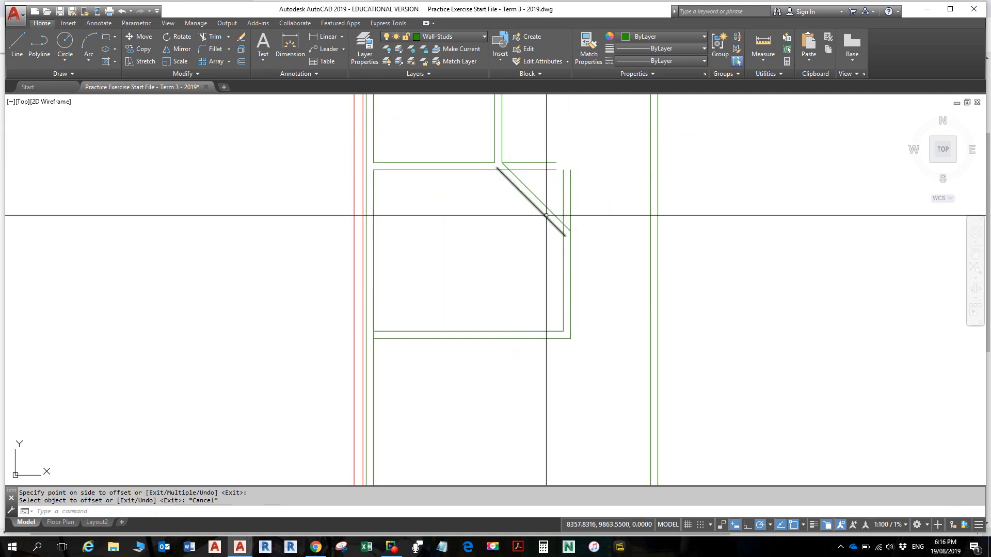
# Step: Fillet the diagonal lines with both end wall lines and the inner one with the bath's upper wall line, using the Multiple option
pyautogui.press('Return')
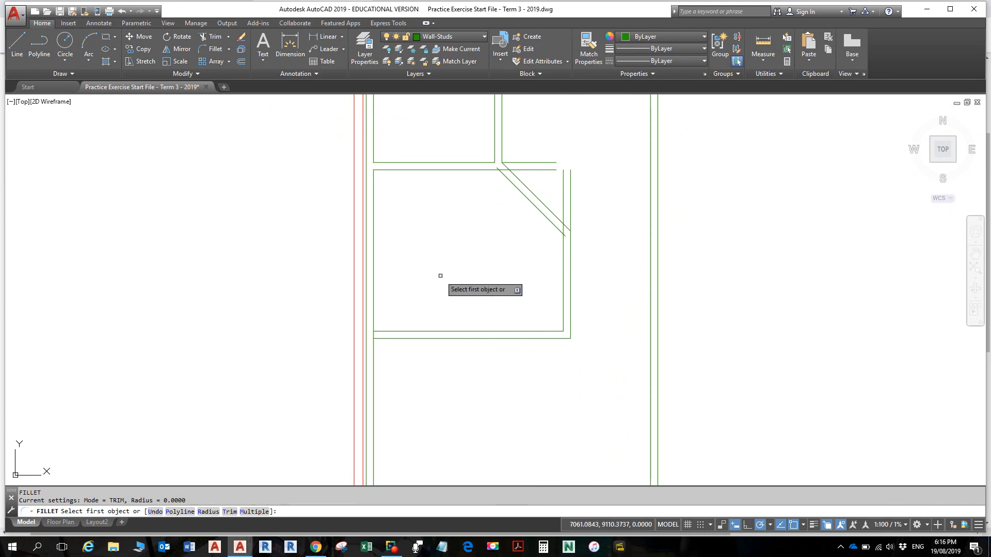
pyautogui.write('m')
pyautogui.press('Return')
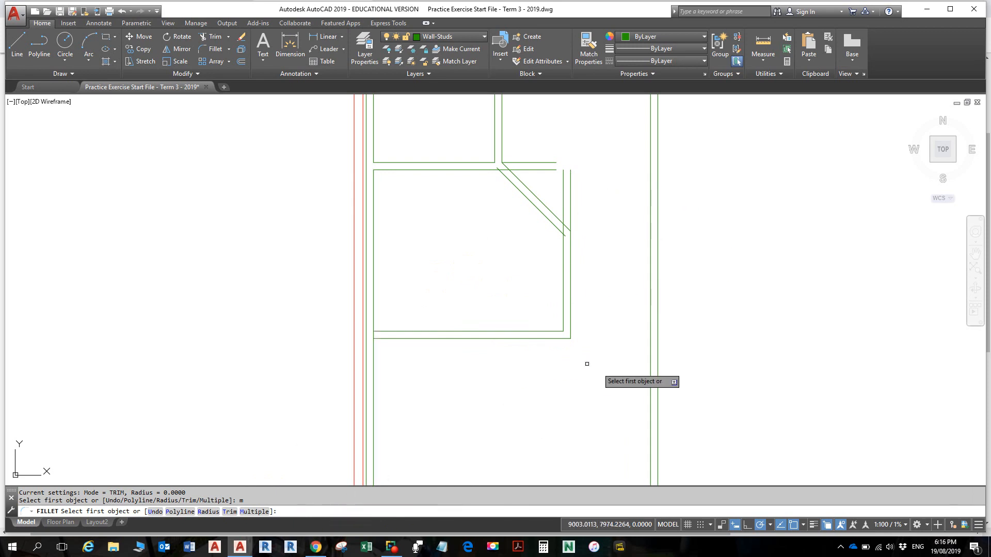
pyautogui.click(555, 216)
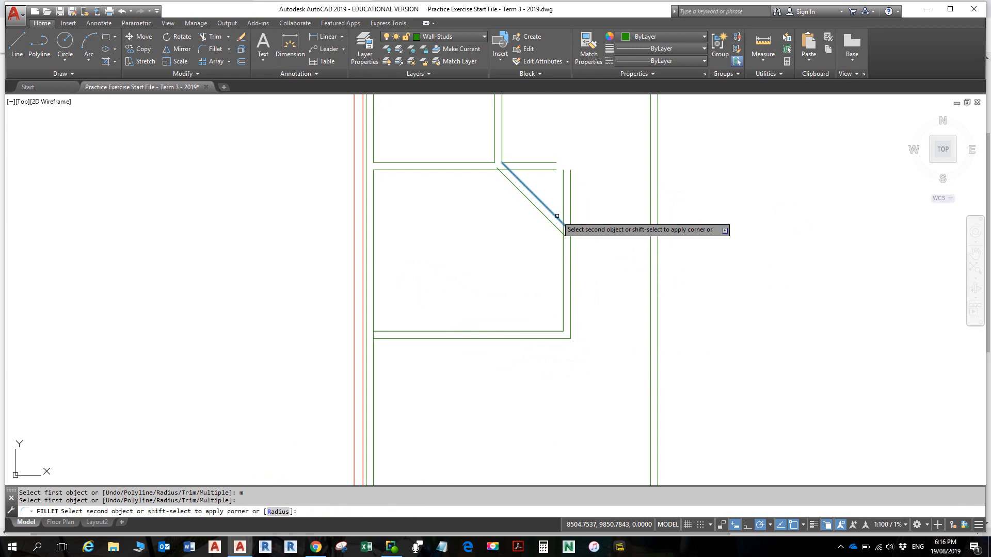
pyautogui.click(572, 256)
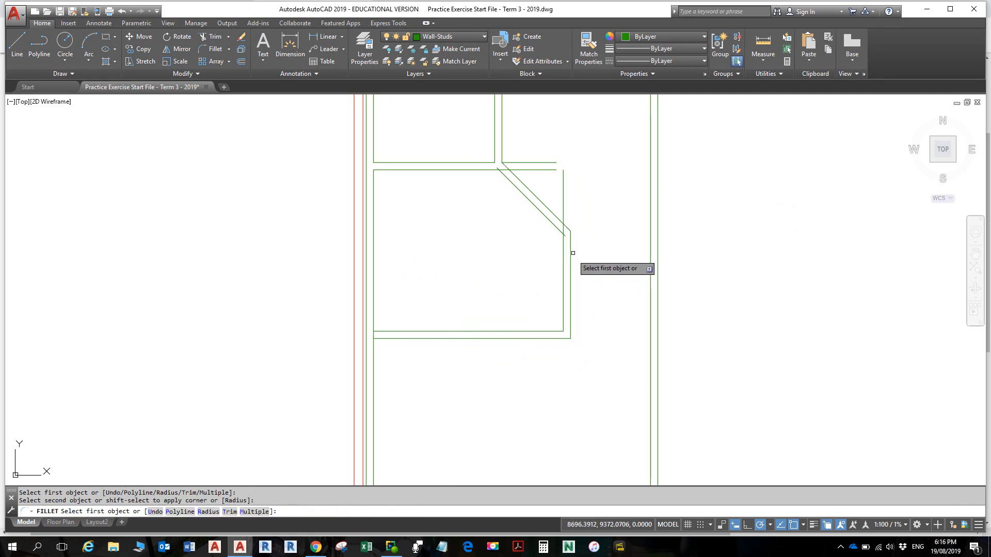
pyautogui.click(551, 221)
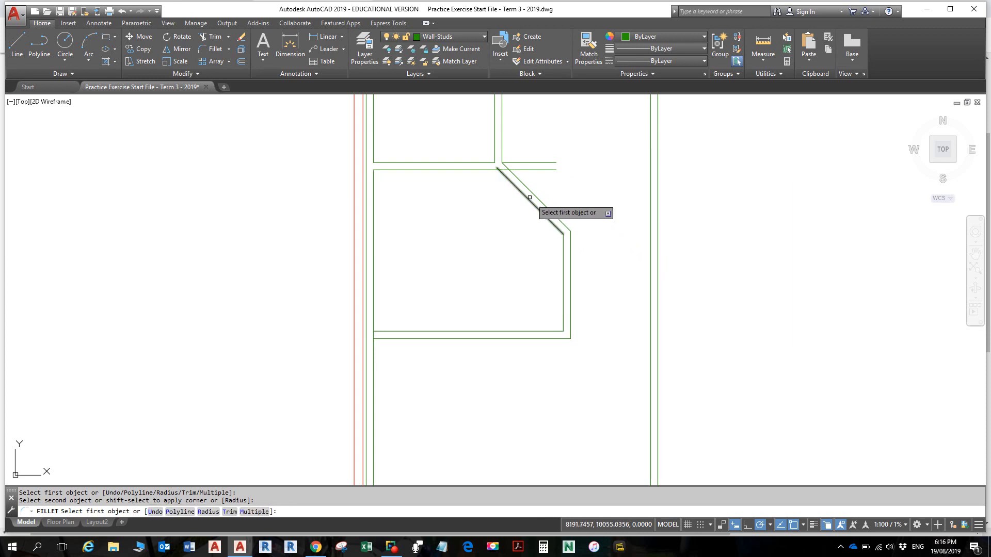
pyautogui.click(491, 167)
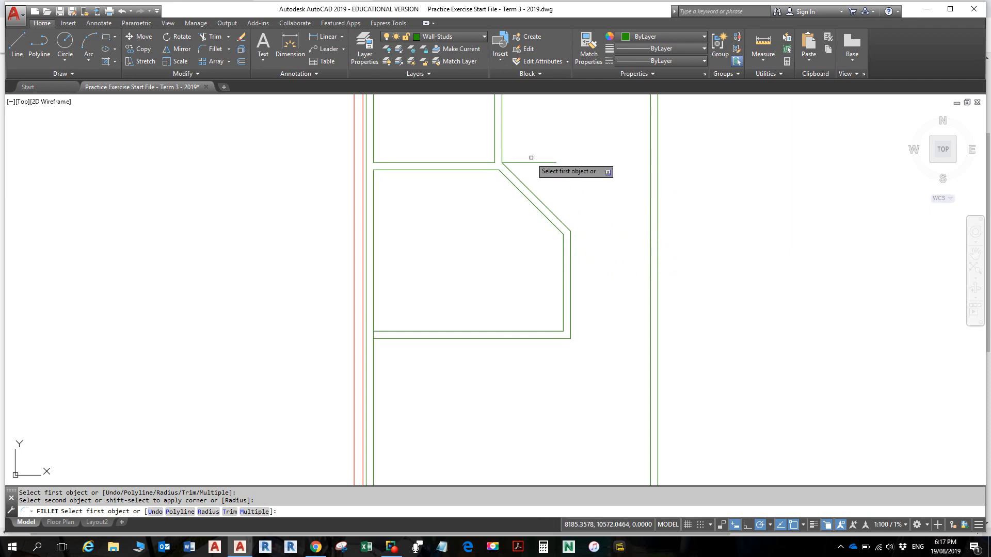
pyautogui.press('Escape')
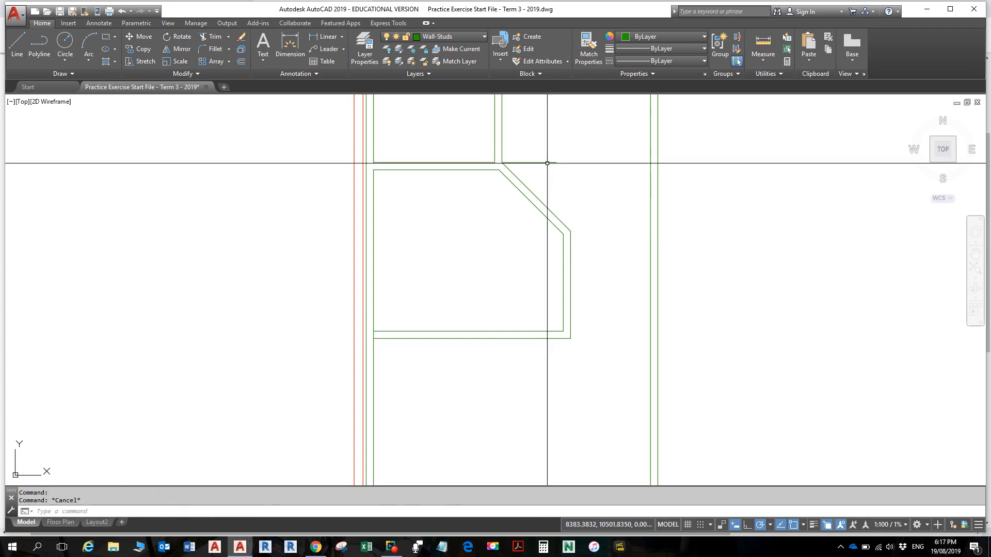
# Step: Delete the leftover horizontal line running past the WC corner outside the angled bath wall
pyautogui.click(546, 164)
pyautogui.click(538, 157)
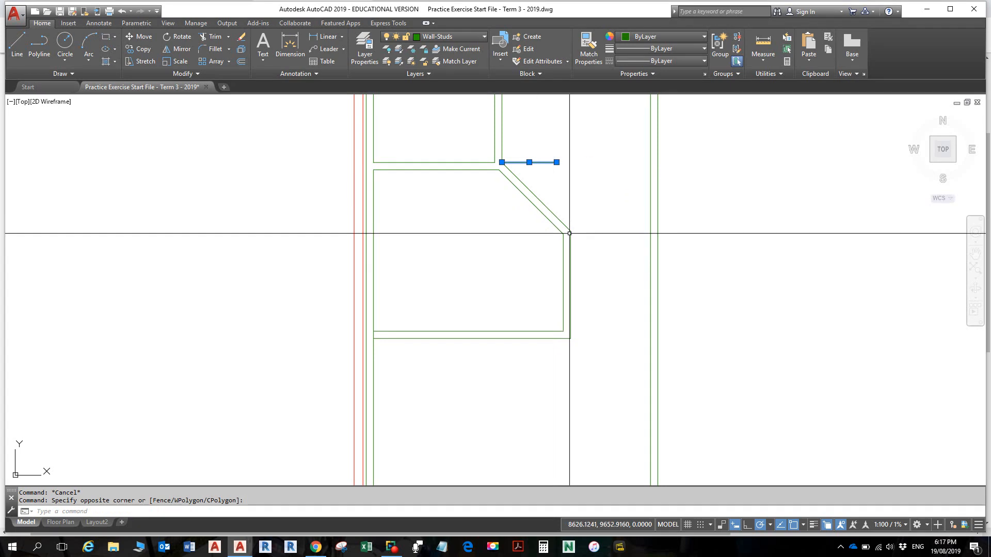
pyautogui.press('Escape')
pyautogui.click(542, 162)
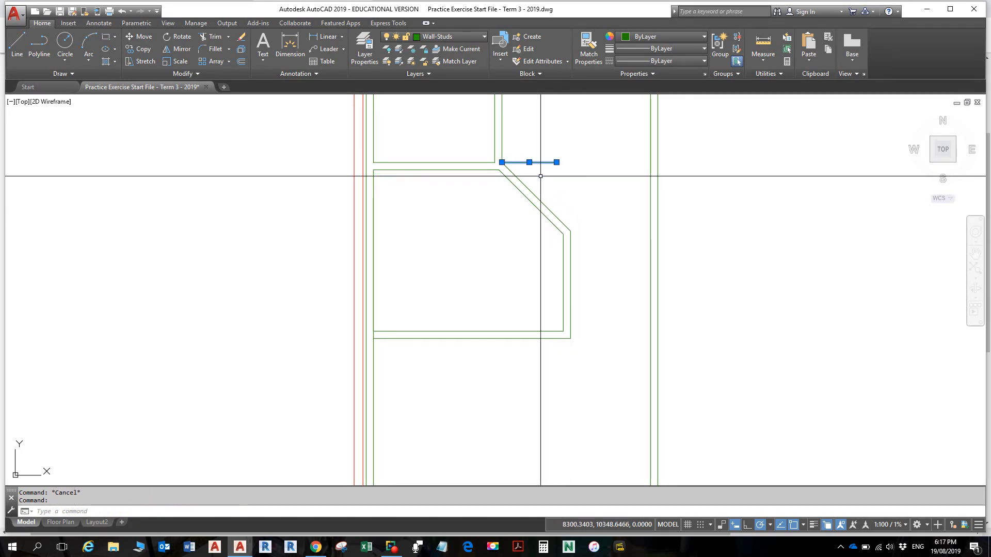
pyautogui.press('Delete')
pyautogui.scroll(-4, 594, 212)
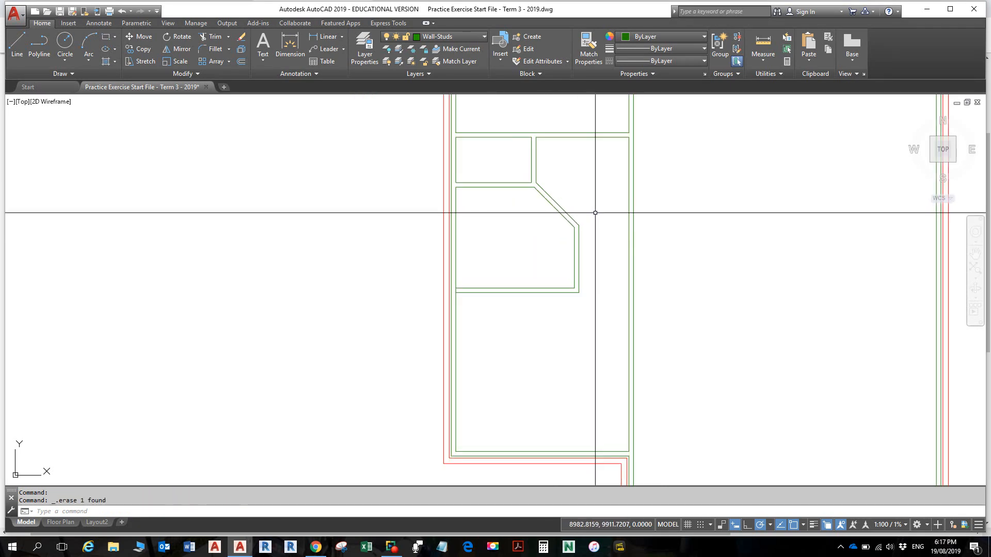
# Step: In the Practice Floor Plan 13 drawing, measure the distance from the bath's lower outer wall corner up to the bedroom door wall
pyautogui.moveTo(602, 195); pyautogui.dragTo(598, 300, button='middle')
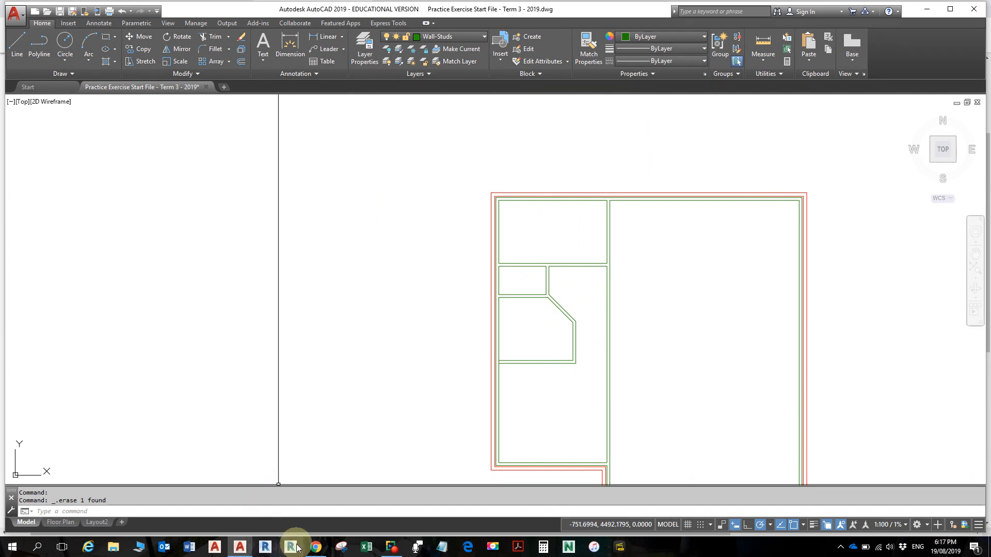
pyautogui.click(315, 547)
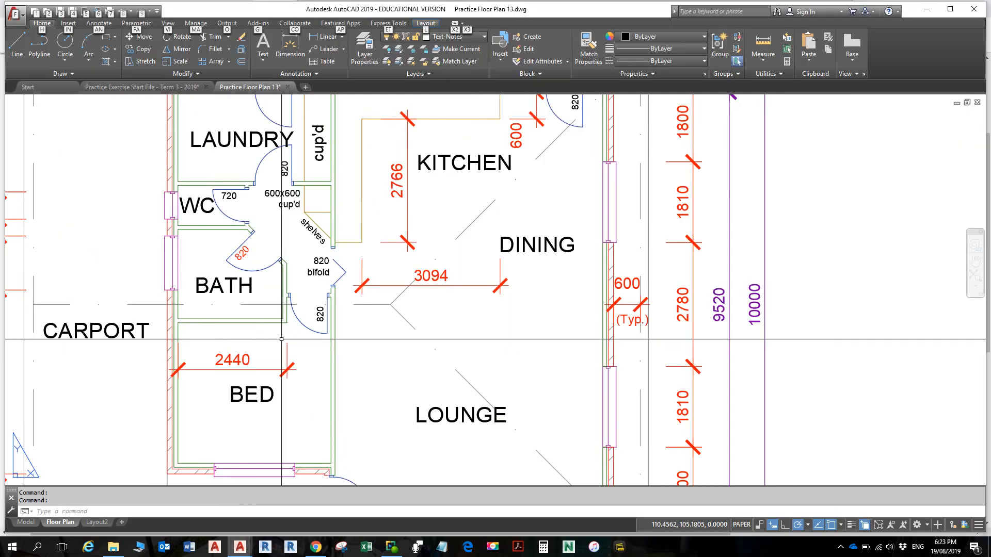
pyautogui.scroll(5, 278, 266)
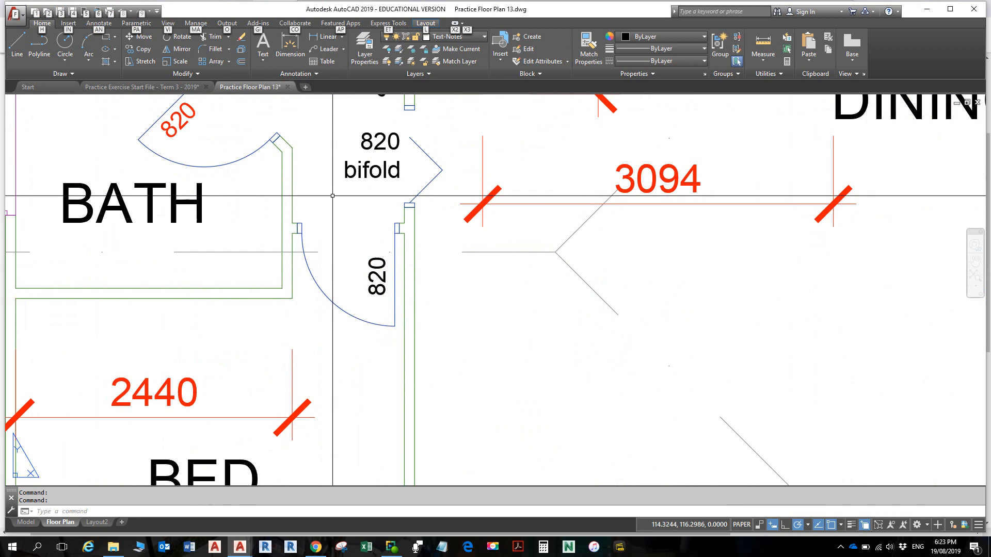
pyautogui.click(187, 8)
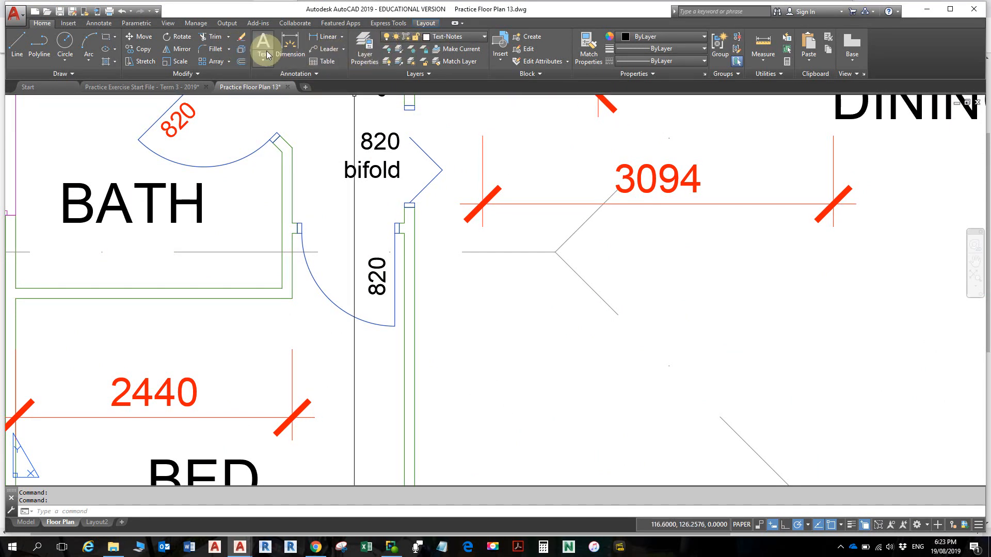
pyautogui.click(760, 42)
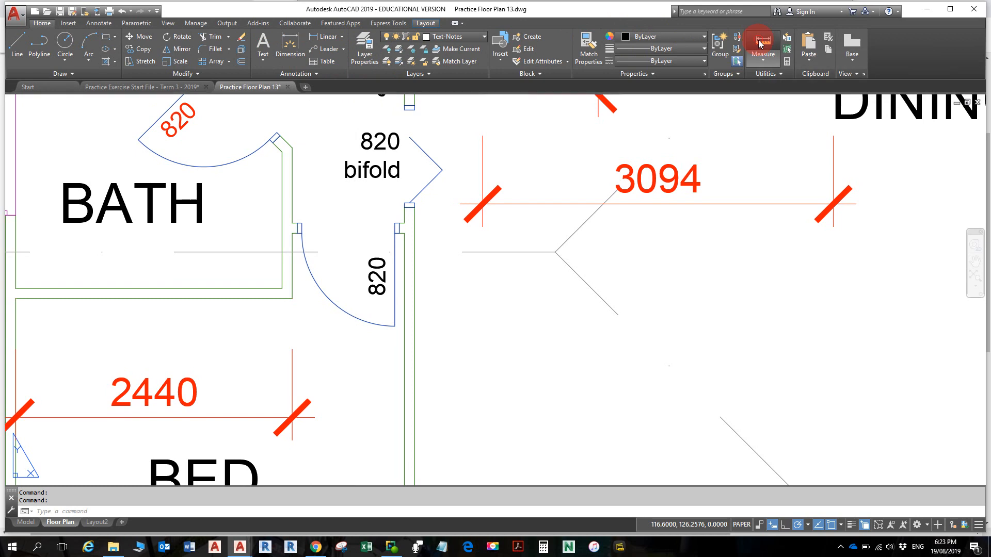
pyautogui.click(293, 298)
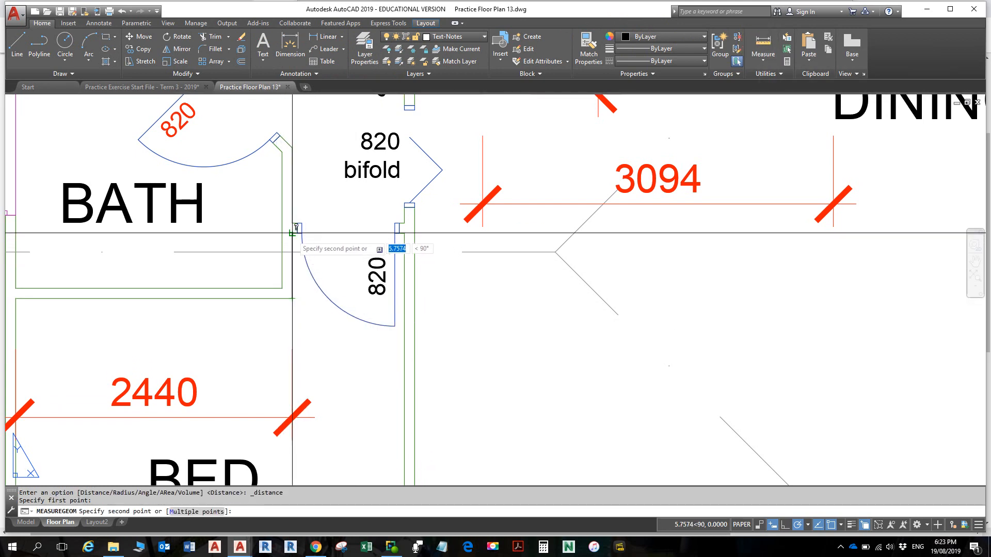
pyautogui.scroll(6, 293, 233)
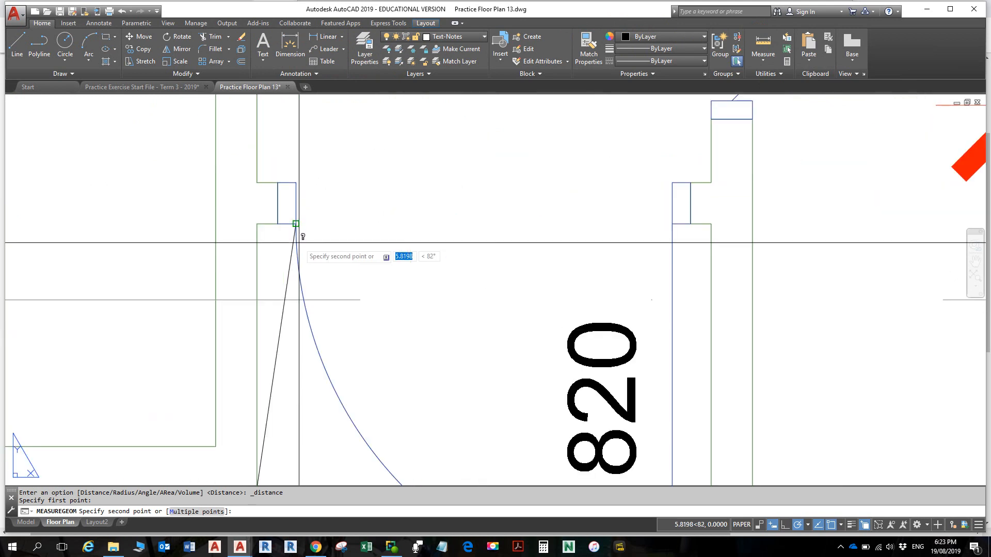
pyautogui.click(259, 226)
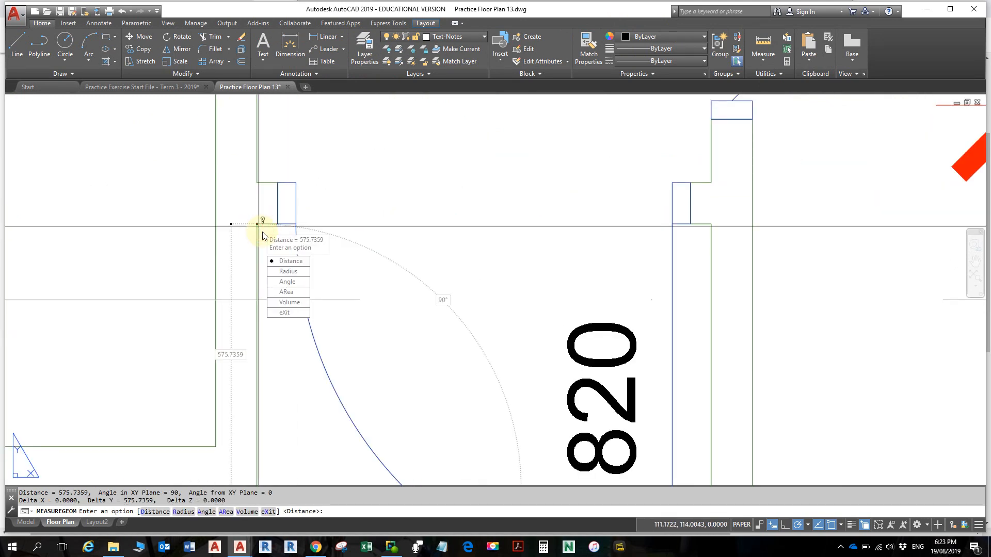
pyautogui.scroll(-2, 263, 236)
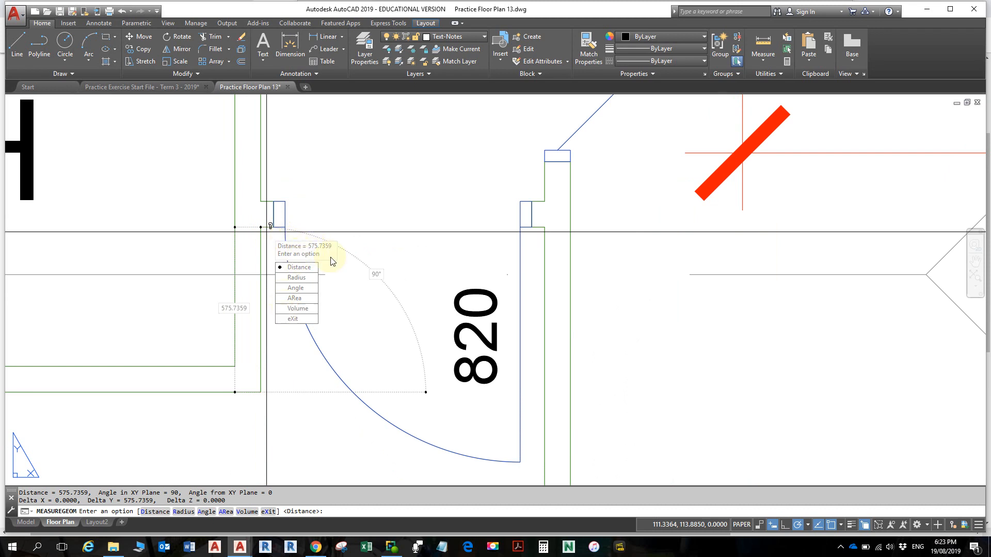
pyautogui.press('Escape')
pyautogui.scroll(-3, 397, 307)
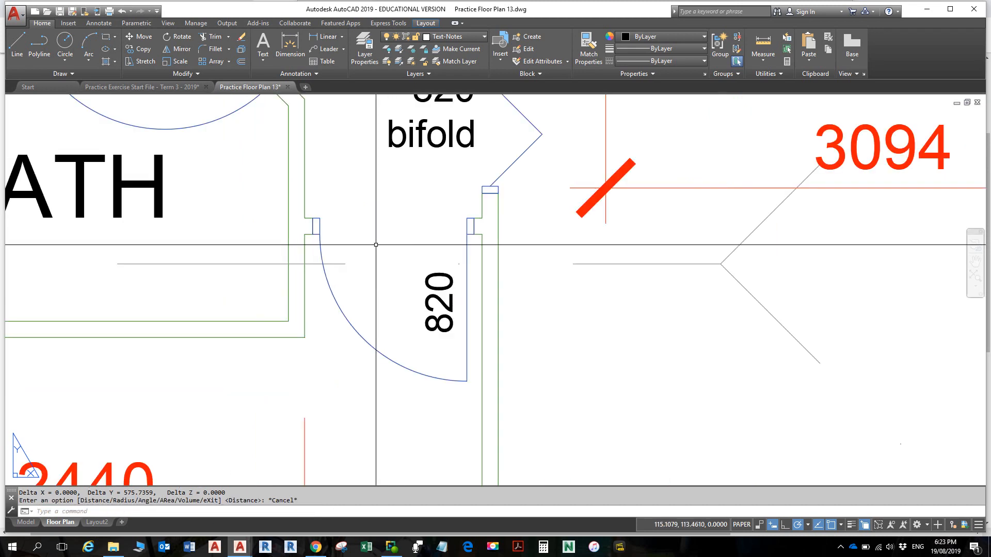
# Step: Measure the outer face of the bath's end wall from the angled wall corner down to the lower corner
pyautogui.moveTo(384, 258); pyautogui.dragTo(369, 370, button='middle')
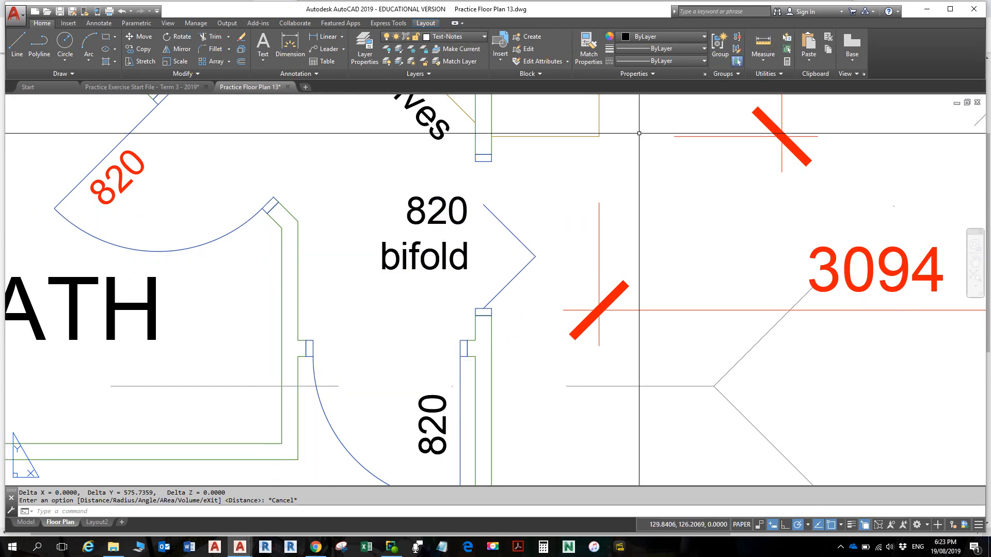
pyautogui.click(764, 41)
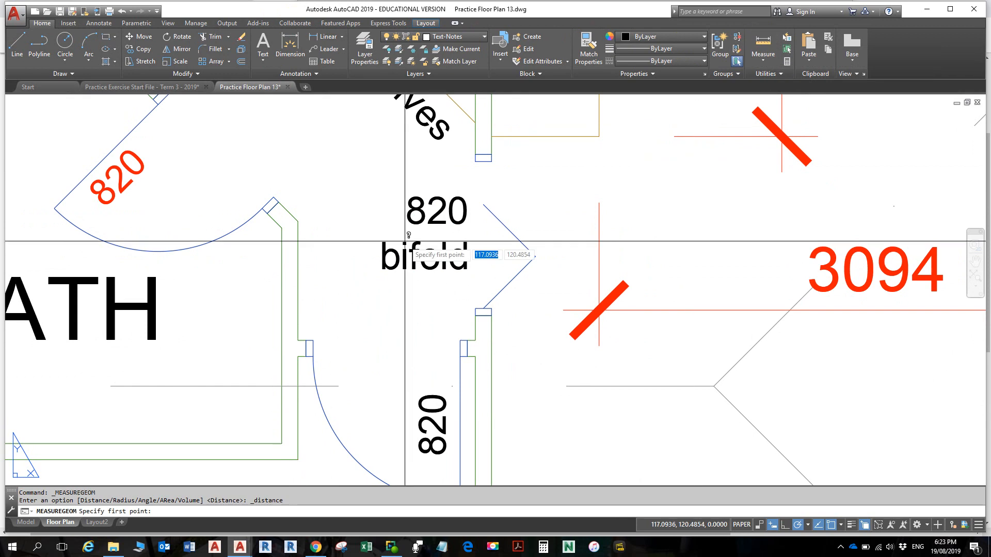
pyautogui.click(298, 221)
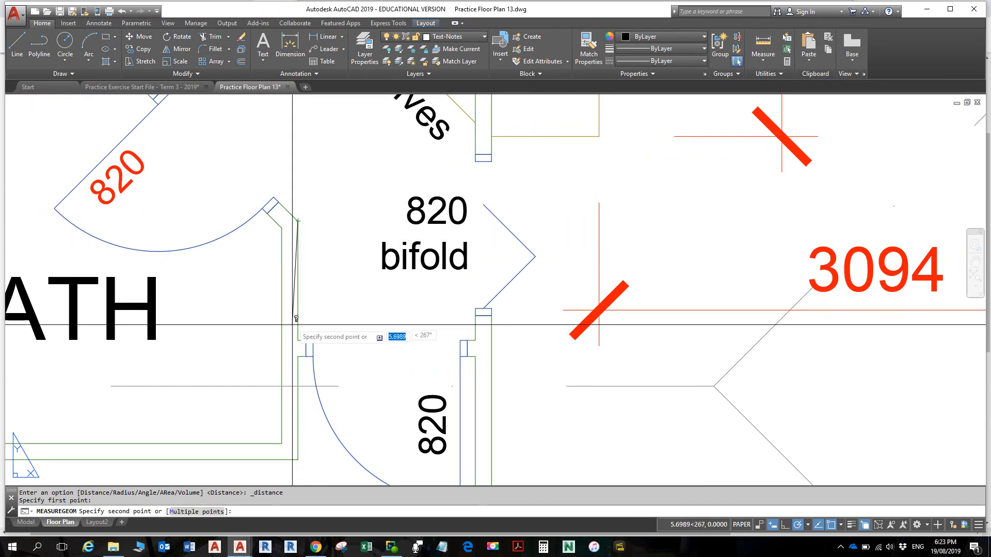
pyautogui.click(298, 460)
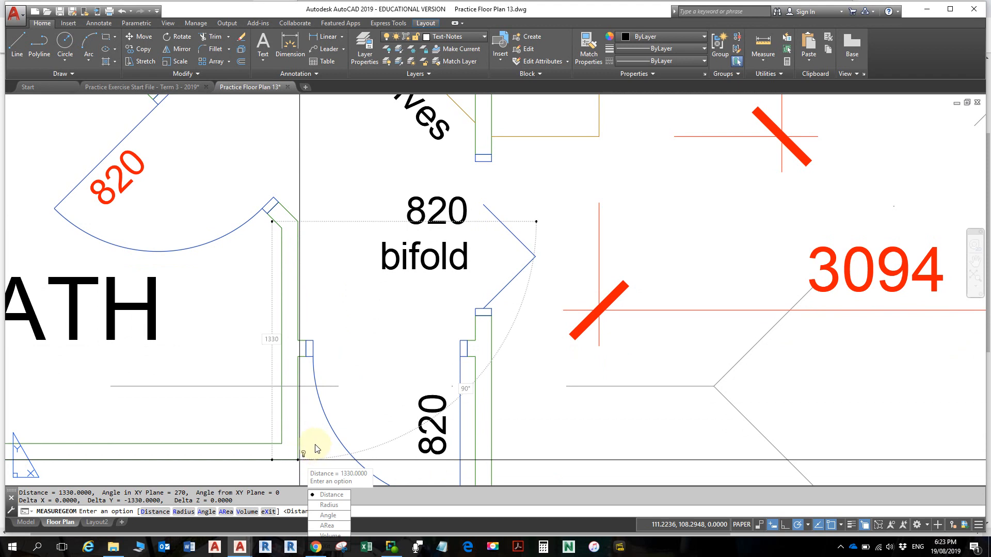
pyautogui.press('Escape')
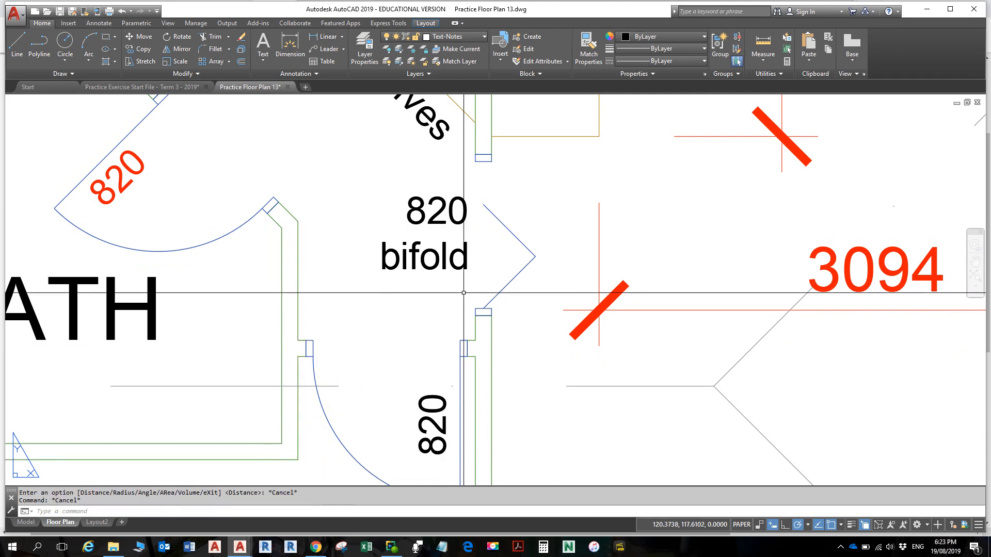
# Step: Check the bedroom door wall's alignment by starting a line at the Mid Between 2 Points of the bath end wall's outer corners
pyautogui.press('Return')
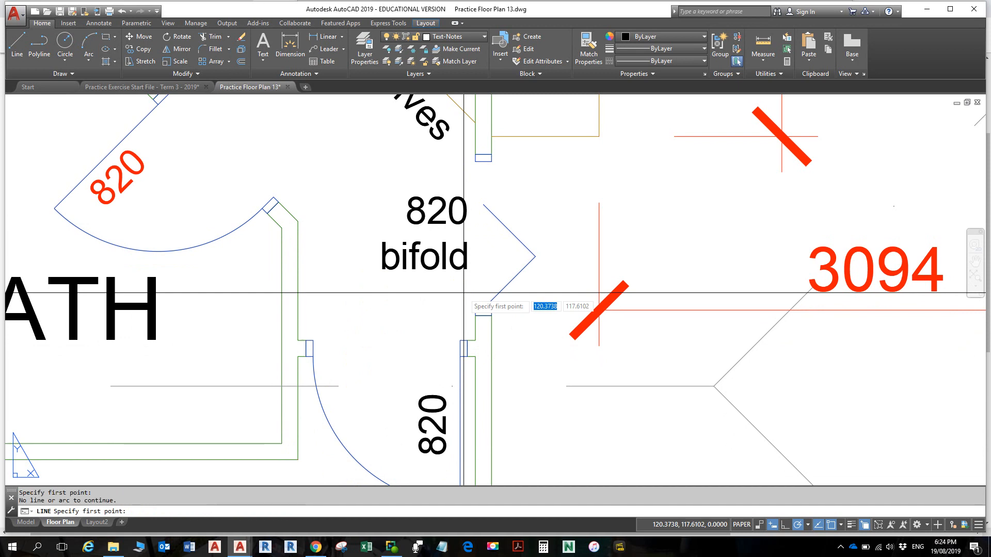
pyautogui.keyDown('shift'); pyautogui.rightClick(459, 280); pyautogui.keyUp('shift')
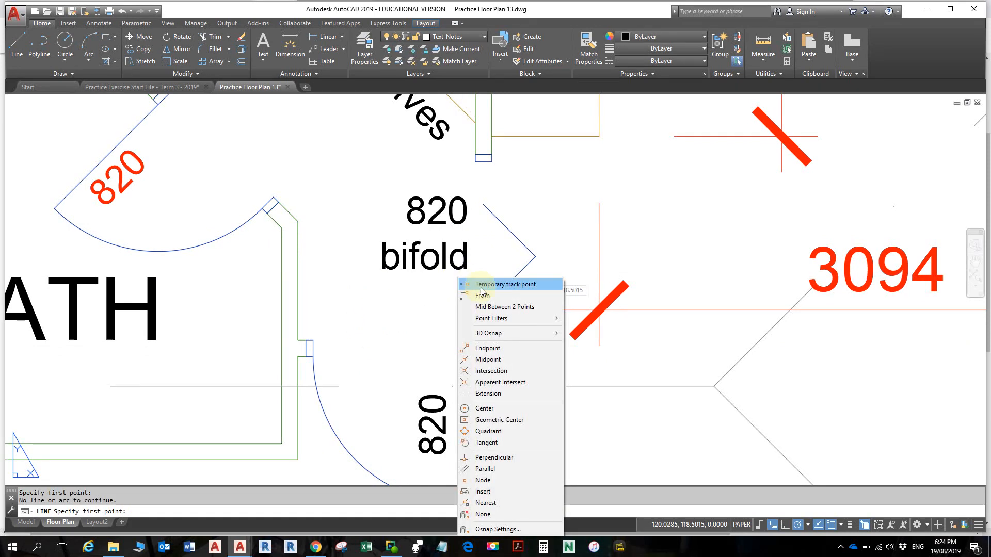
pyautogui.click(490, 307)
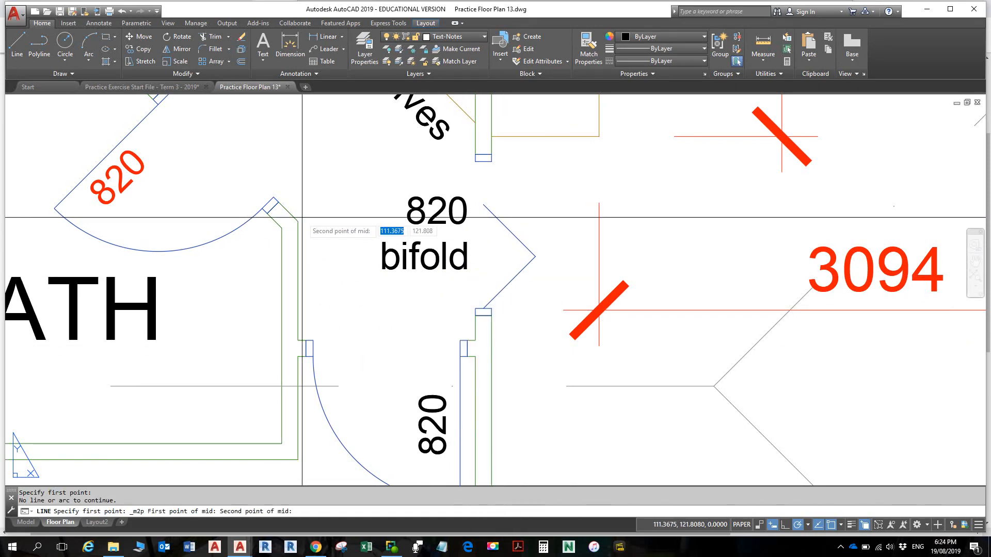
pyautogui.click(298, 459)
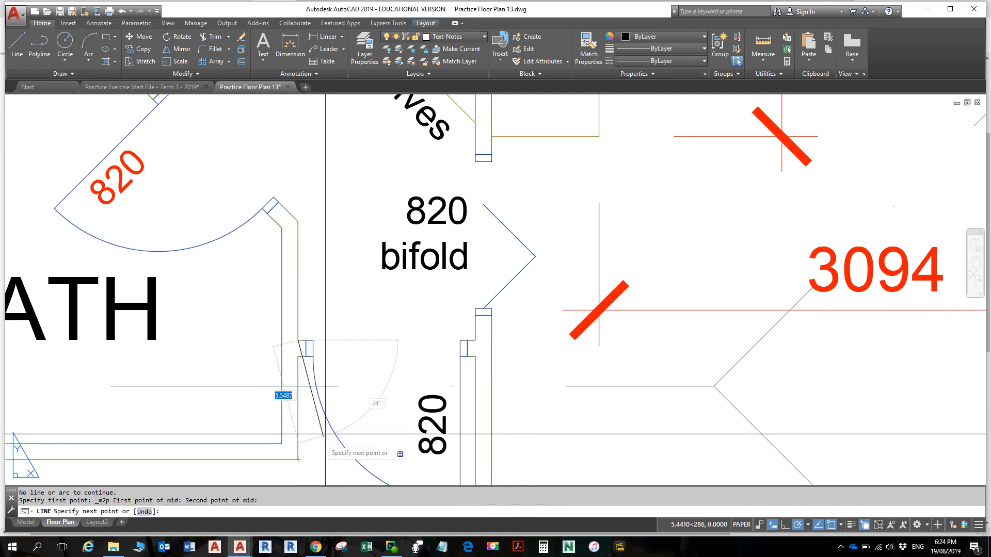
pyautogui.scroll(6, 346, 310)
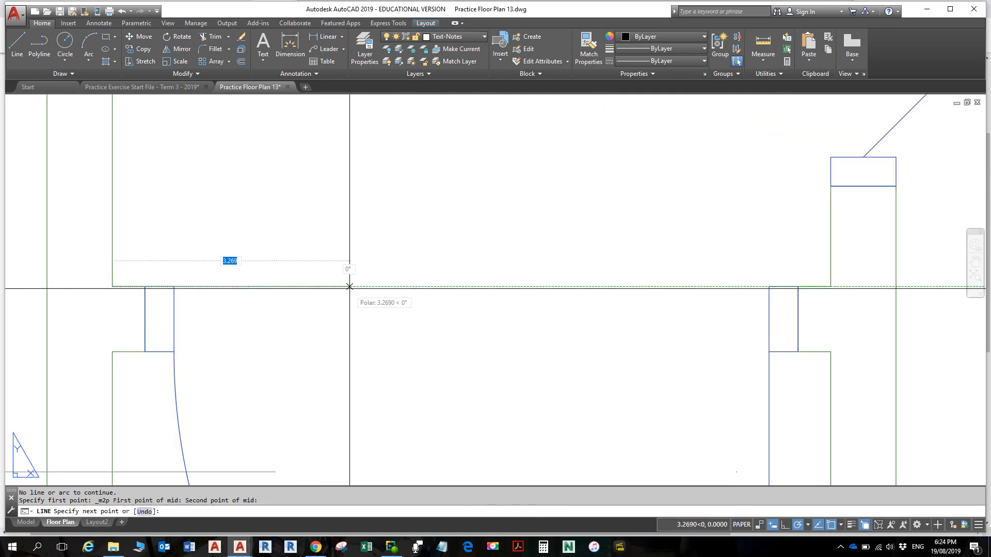
pyautogui.press('Escape')
pyautogui.scroll(-6, 356, 286)
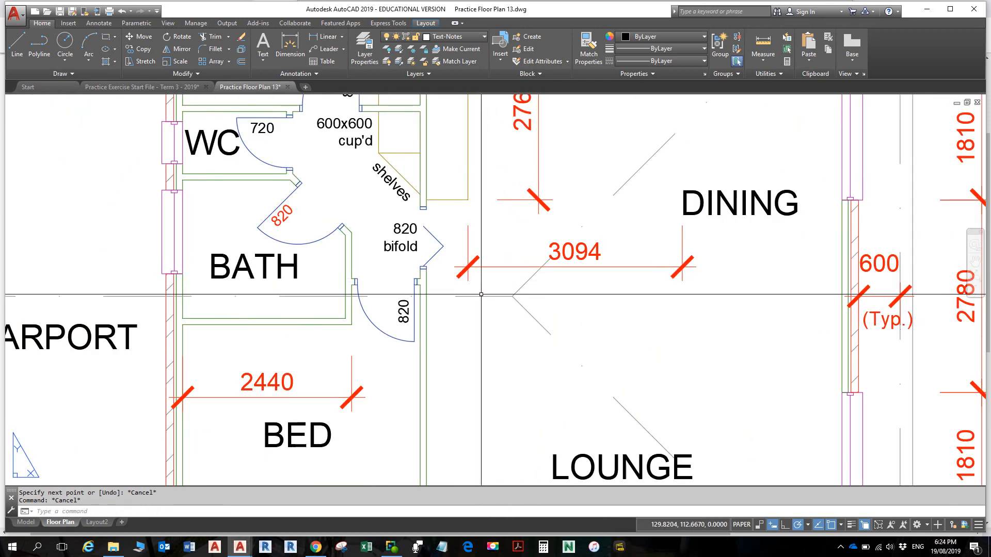
# Step: In the Practice Exercise Start File drawing, draw a horizontal line from the midpoint of the bath end wall's outer line to the hall wall
pyautogui.hotkey('alt', 'Tab')
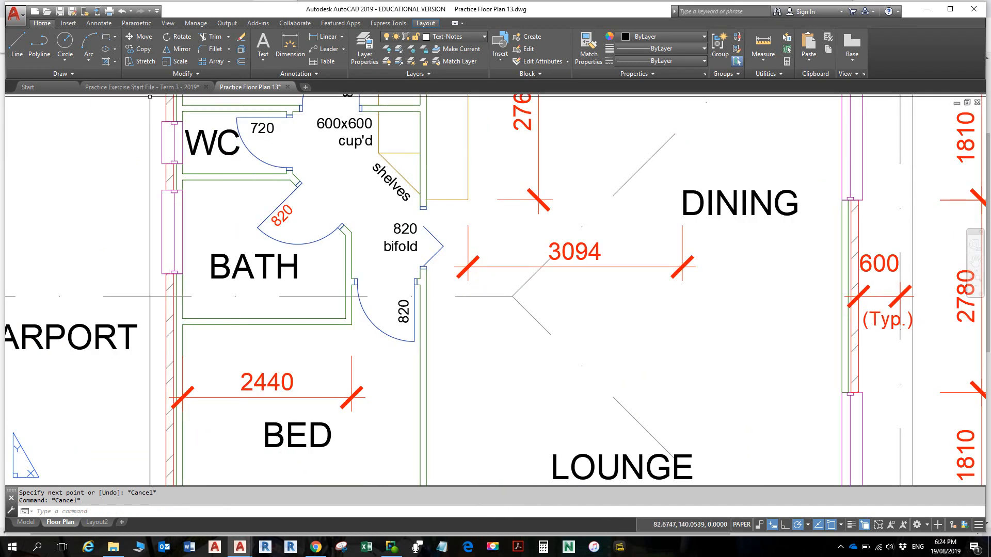
pyautogui.click(143, 86)
pyautogui.moveTo(456, 268); pyautogui.dragTo(418, 184, button='middle')
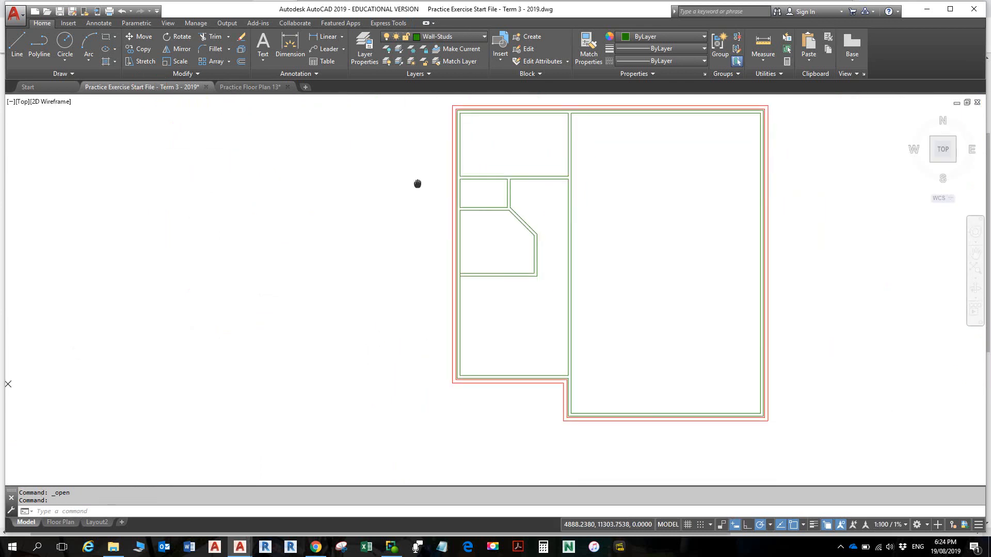
pyautogui.scroll(6, 526, 250)
pyautogui.moveTo(571, 263)
pyautogui.mouseDown(button='middle')
pyautogui.moveTo(429, 296)
pyautogui.moveTo(438, 316)
pyautogui.mouseUp(button='middle')
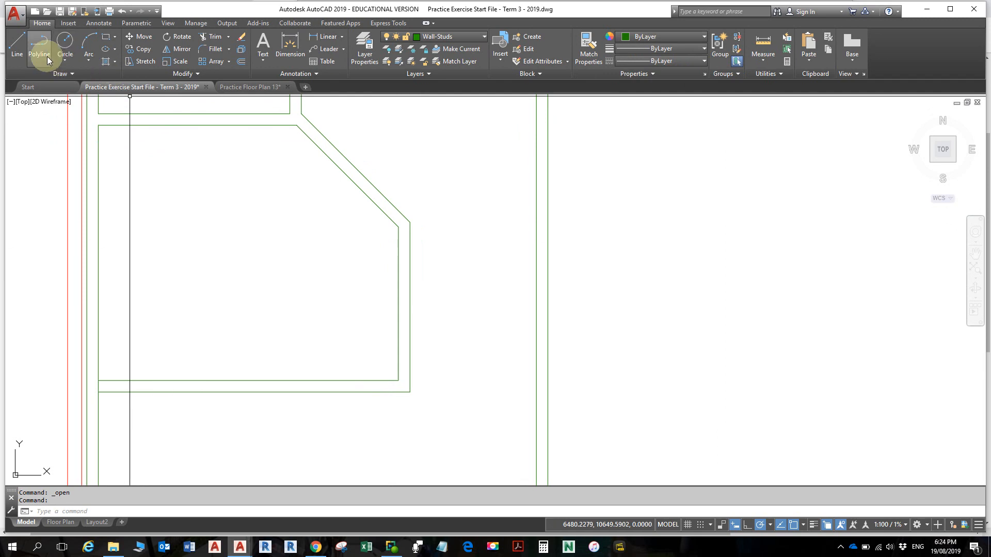
pyautogui.click(26, 49)
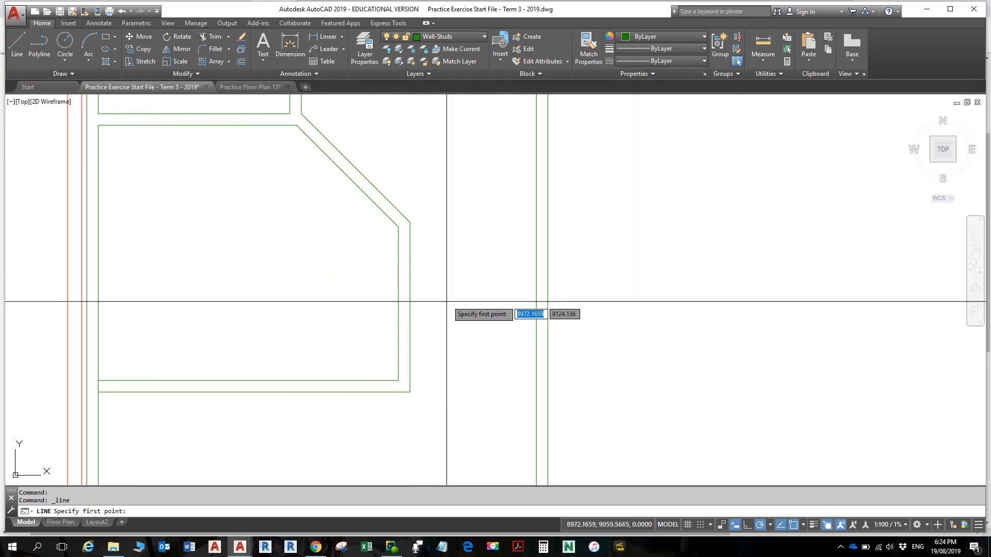
pyautogui.click(410, 308)
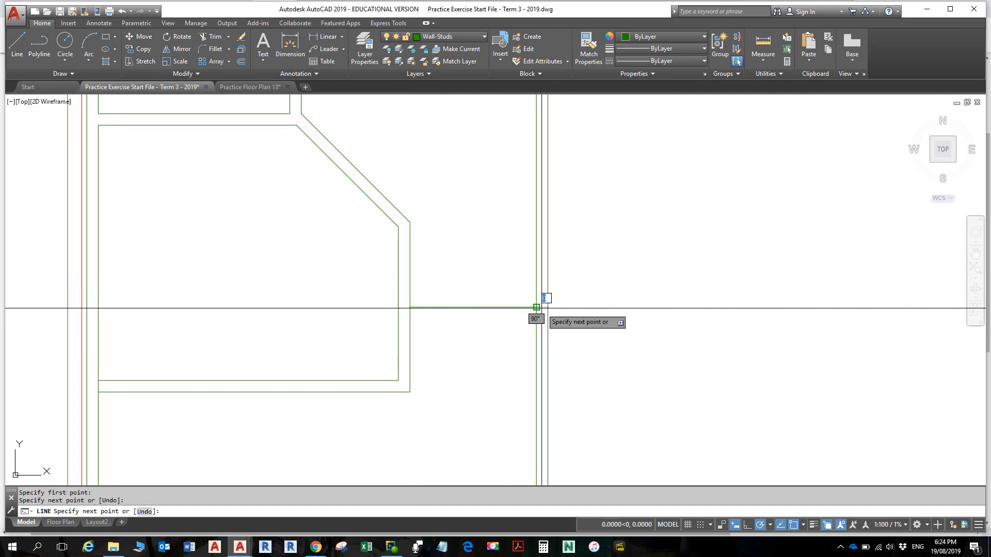
pyautogui.press('Escape')
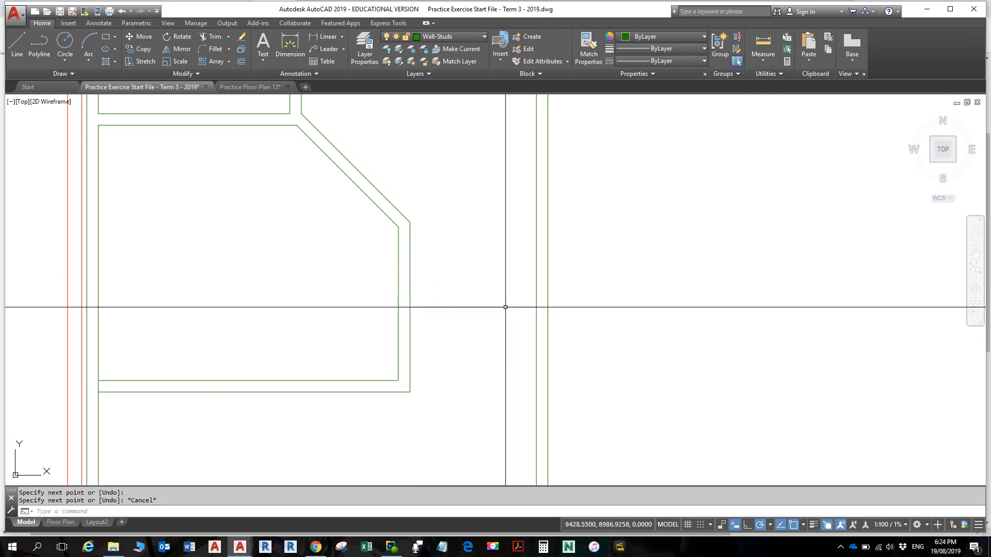
# Step: Offset the new horizontal line 90 mm downward to form the bedroom door's stud wall
pyautogui.write('o')
pyautogui.press('Return')
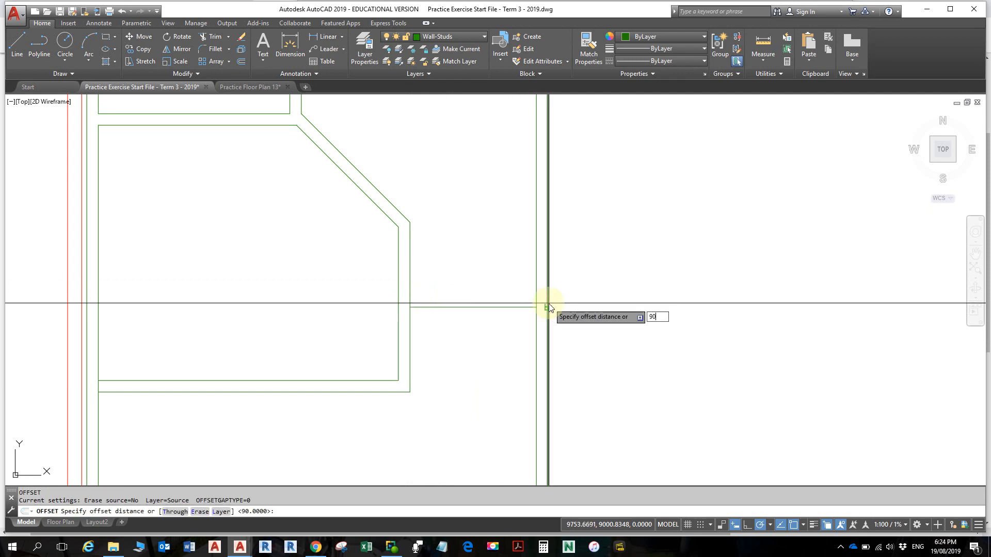
pyautogui.write('90')
pyautogui.press('Return')
pyautogui.click(507, 306)
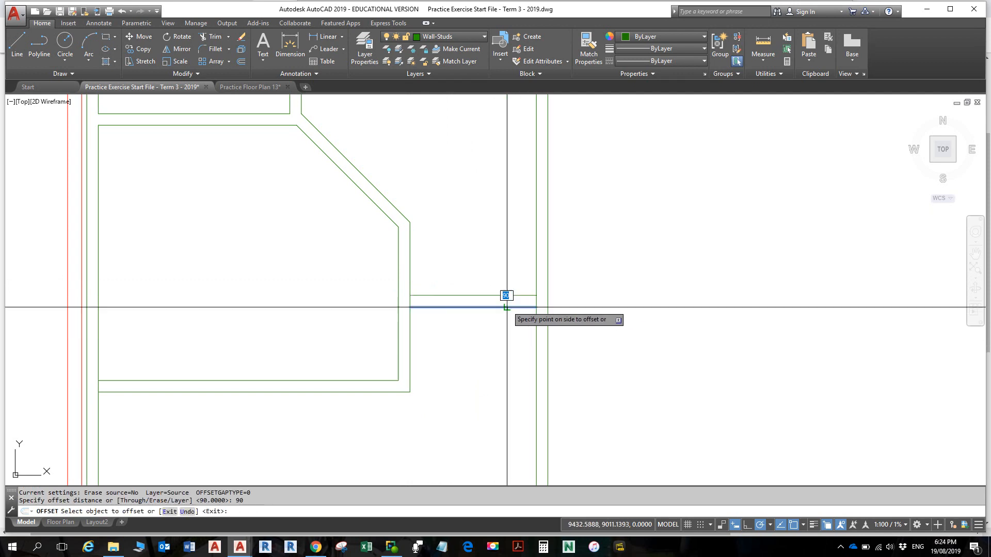
pyautogui.click(507, 359)
pyautogui.press('Escape')
pyautogui.press('Escape')
pyautogui.scroll(-5, 516, 352)
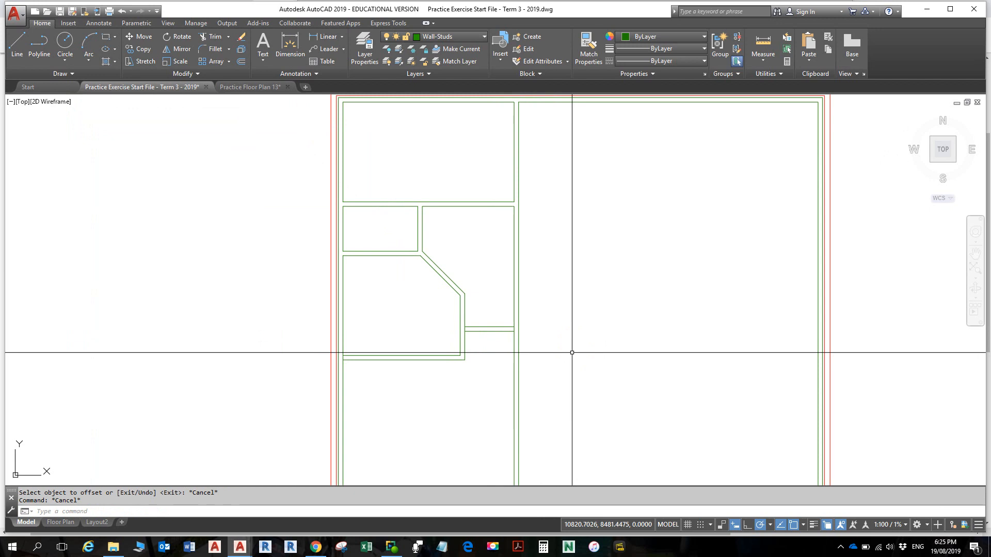
# Step: Compare the drawn stud walls with the full layout in Practice Floor Plan 13 and return to the practice exercise drawing
pyautogui.click(251, 86)
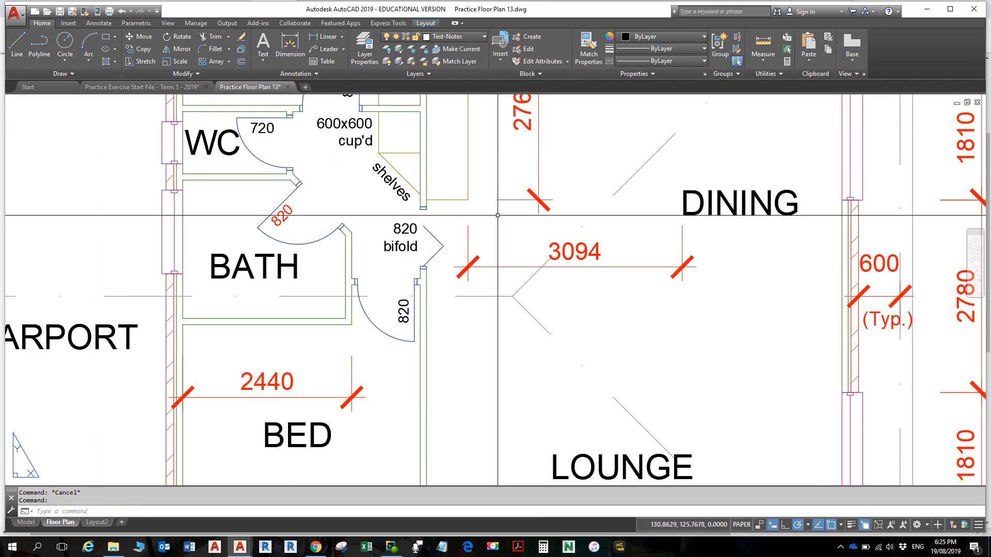
pyautogui.scroll(-2, 513, 248)
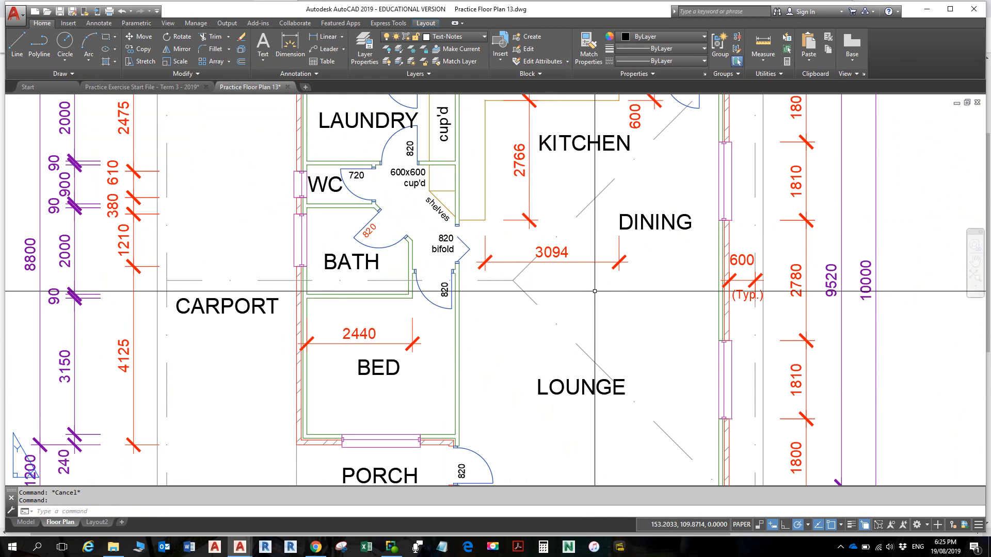
pyautogui.scroll(-2, 598, 286)
pyautogui.moveTo(631, 278); pyautogui.dragTo(433, 274, button='middle')
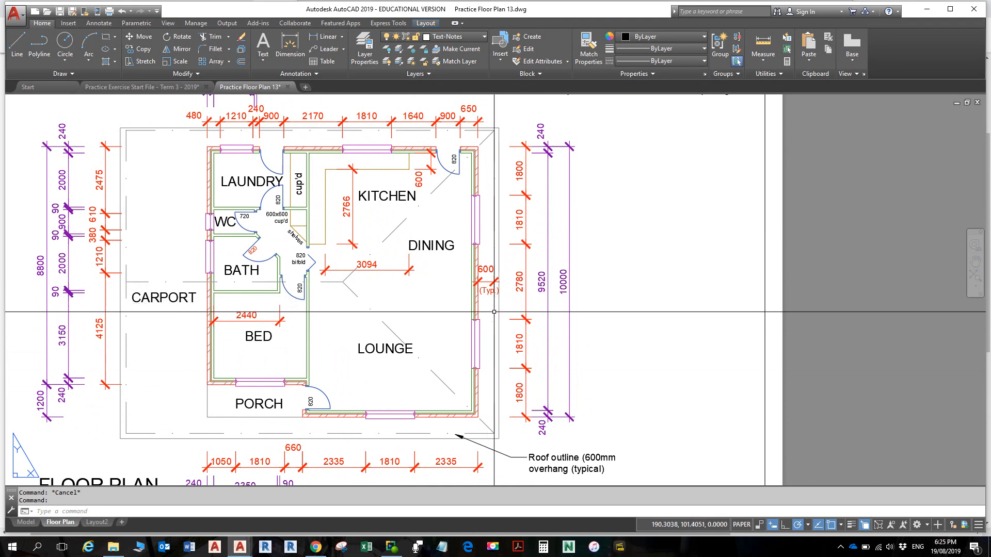
pyautogui.hotkey('alt', 'Tab')
pyautogui.click(187, 86)
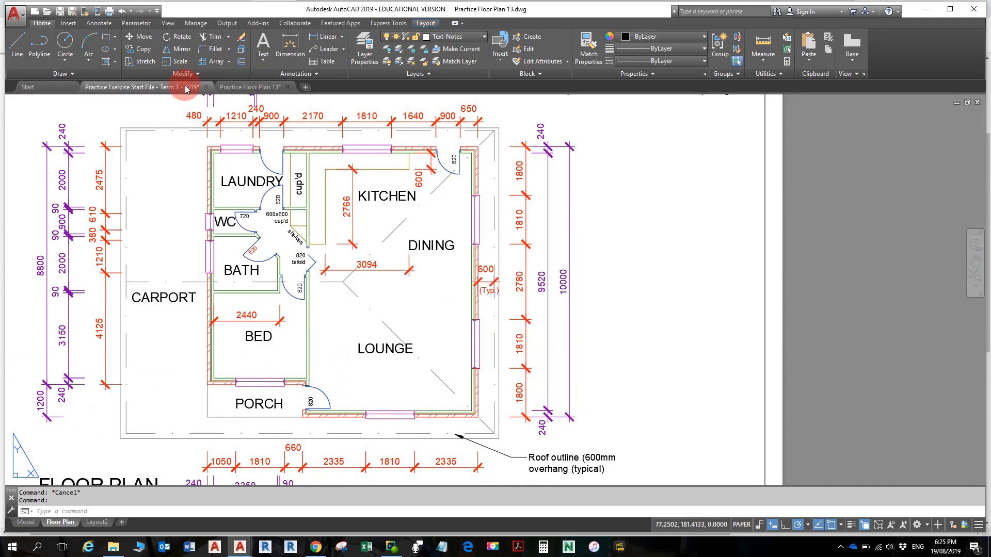
pyautogui.scroll(-2, 472, 284)
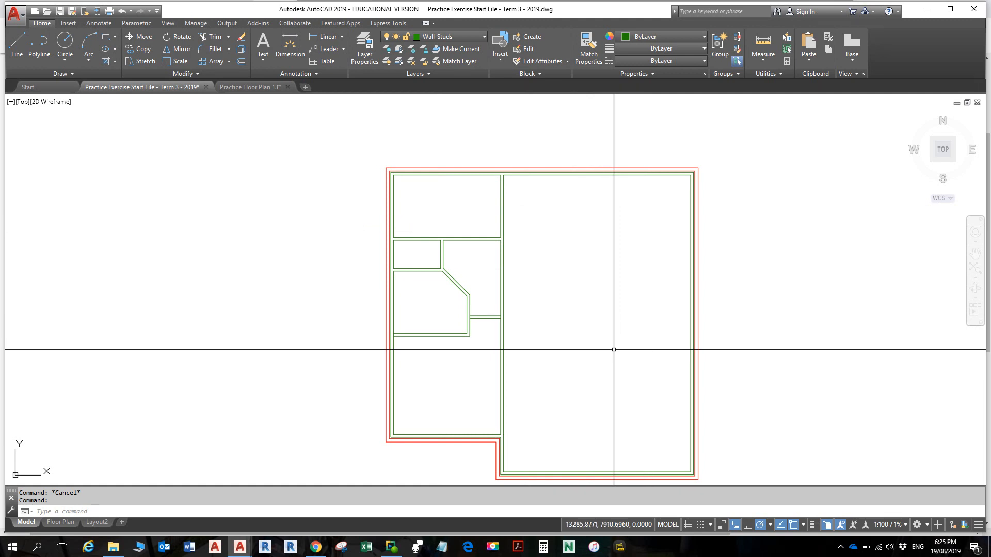
# Step: Try trimming the wall lines at both ends of the bedroom door wall using its two lines as cutting edges, and undo the trim
pyautogui.scroll(5, 420, 326)
pyautogui.scroll(-4, 420, 325)
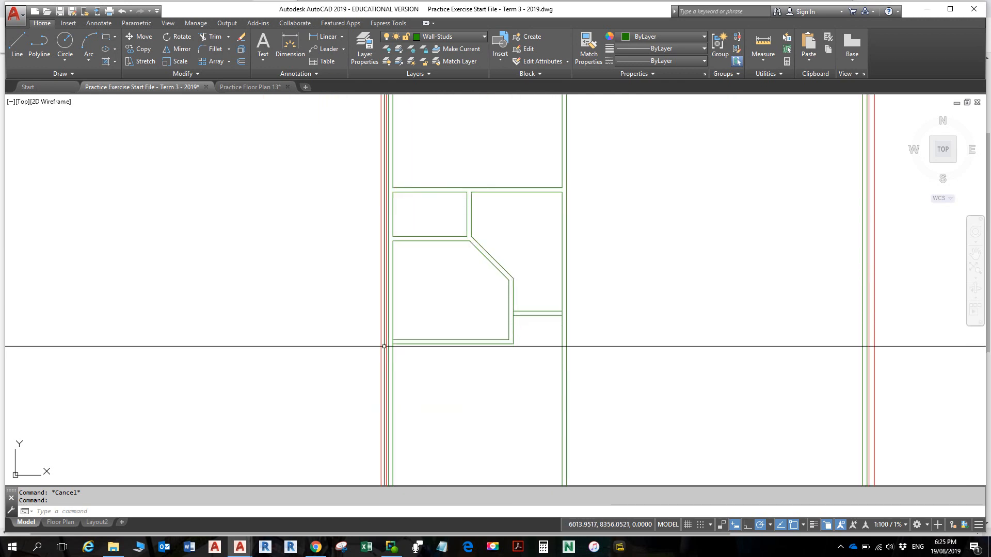
pyautogui.scroll(5, 393, 342)
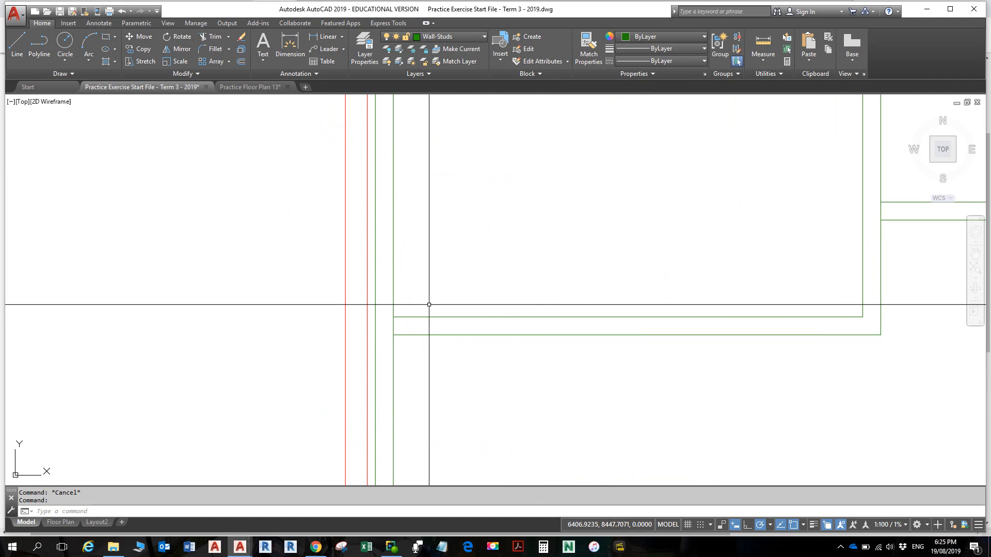
pyautogui.scroll(-4, 432, 289)
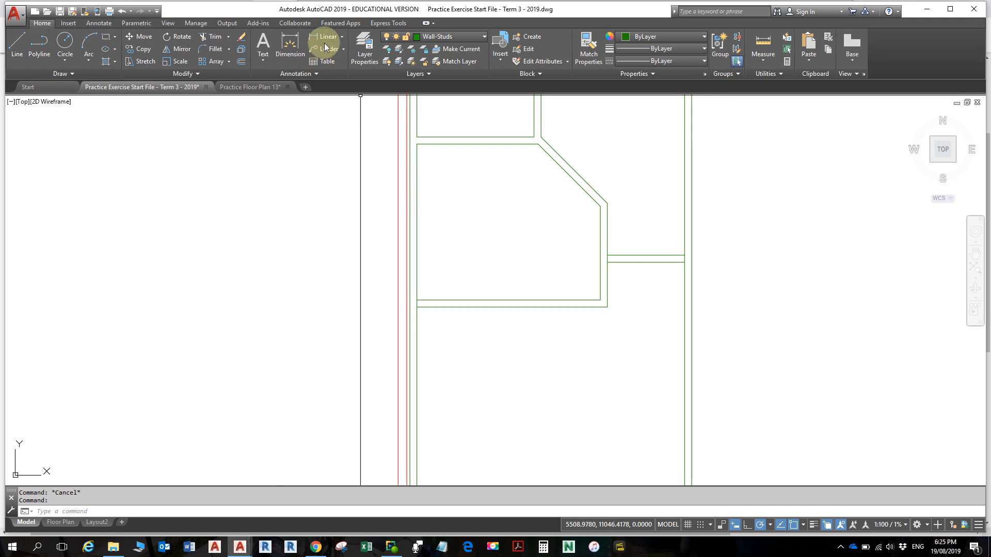
pyautogui.click(215, 37)
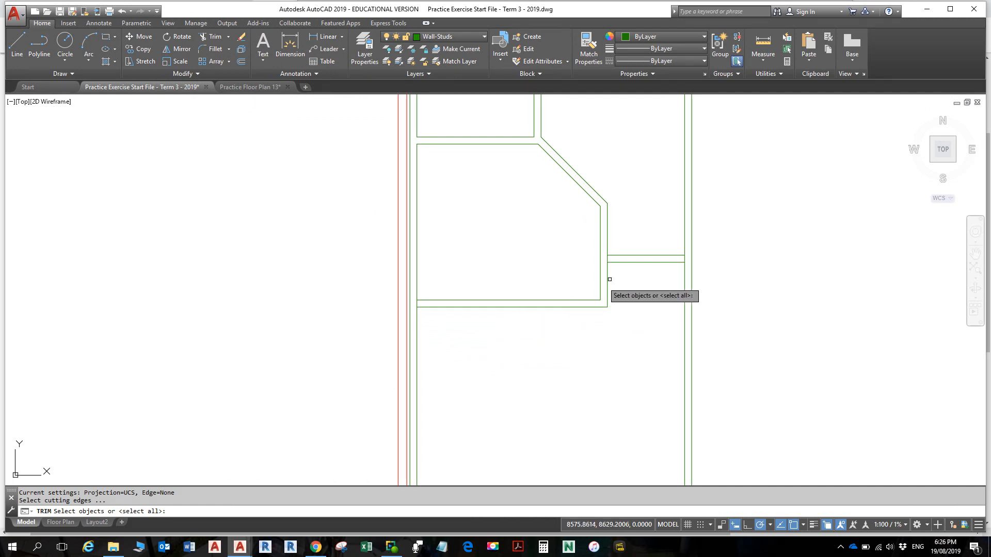
pyautogui.scroll(5, 609, 279)
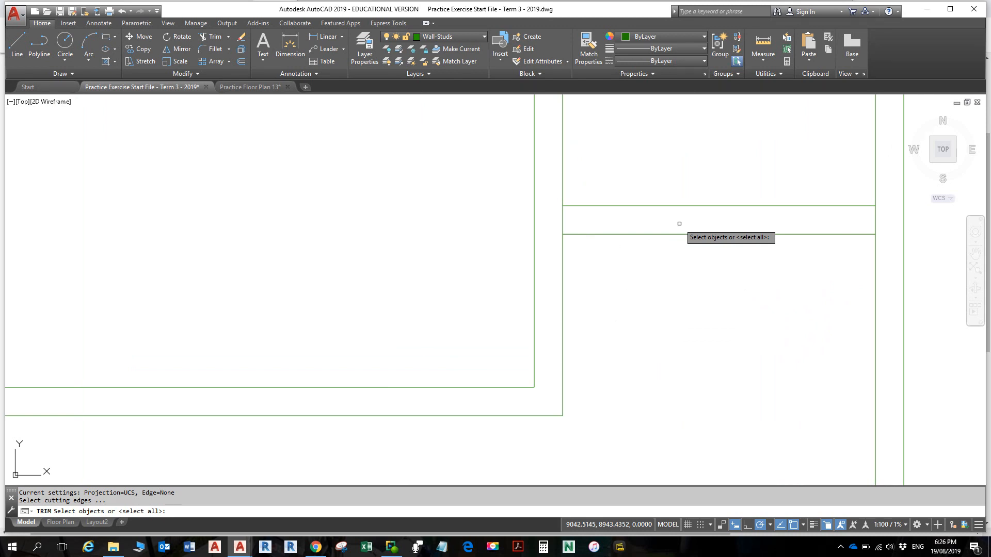
pyautogui.click(654, 206)
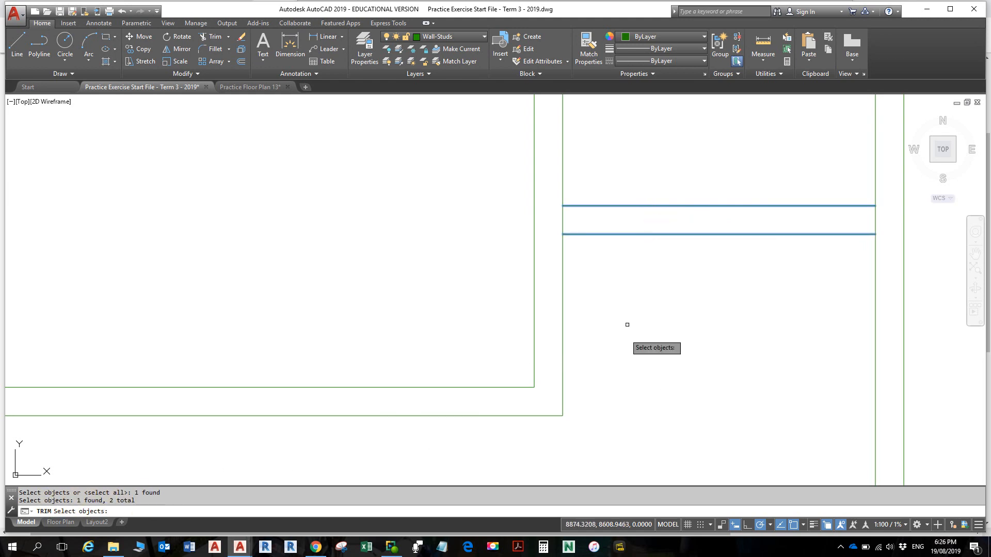
pyautogui.press('Return')
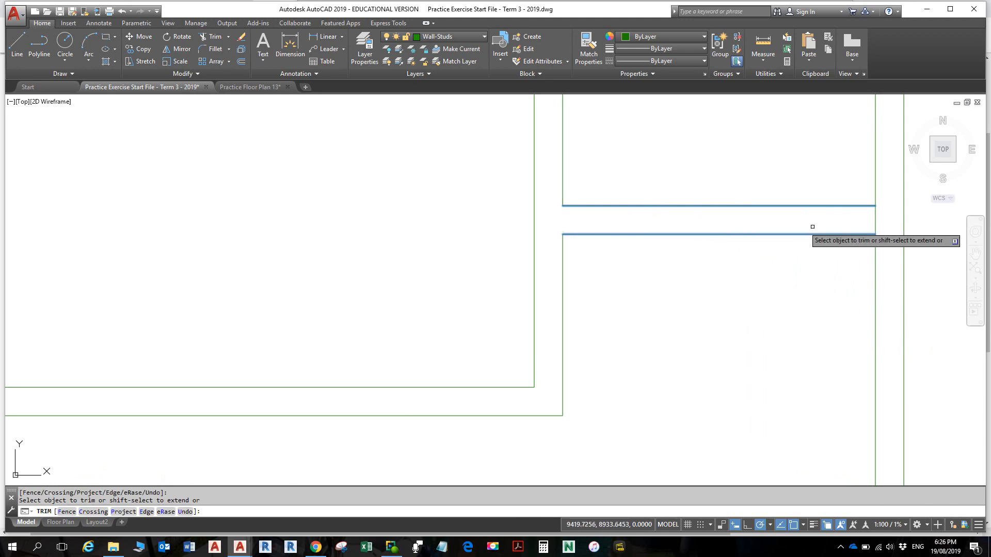
pyautogui.click(880, 218)
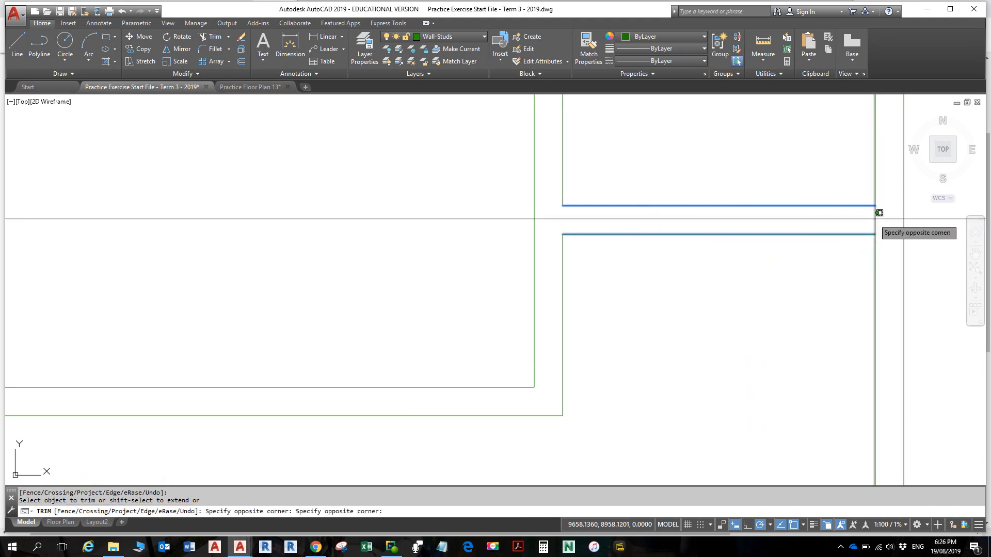
pyautogui.click(872, 218)
pyautogui.scroll(-4, 771, 300)
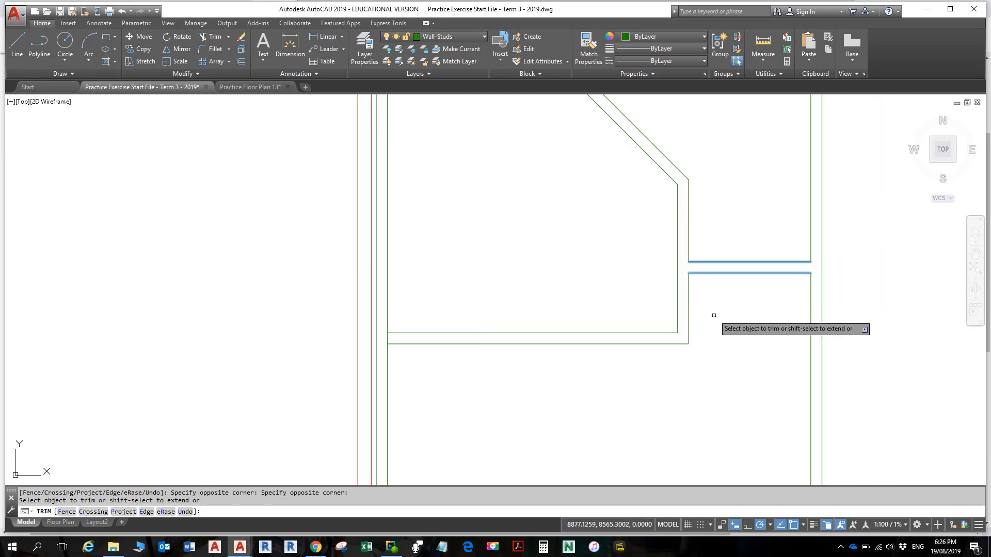
pyautogui.press('Escape')
pyautogui.press('Escape')
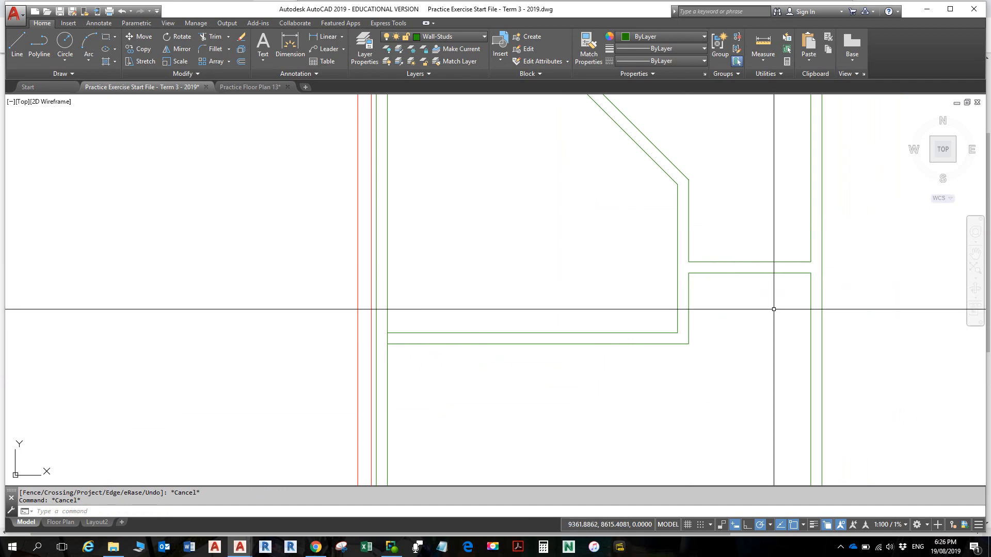
pyautogui.write('u')
pyautogui.press('Return')
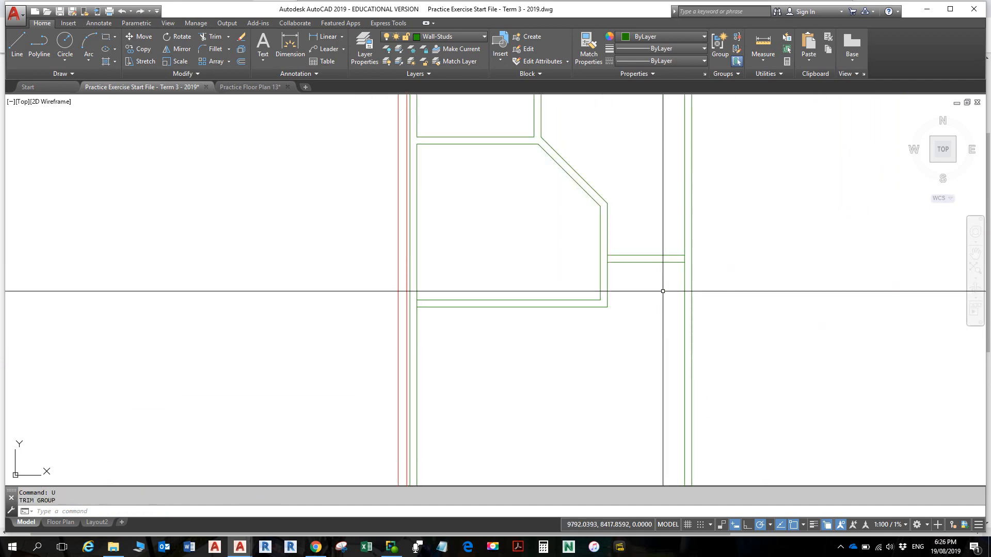
# Step: With all objects as cutting edges, trim the bath wall and hall wall segments between the bedroom door wall's two lines
pyautogui.click(210, 37)
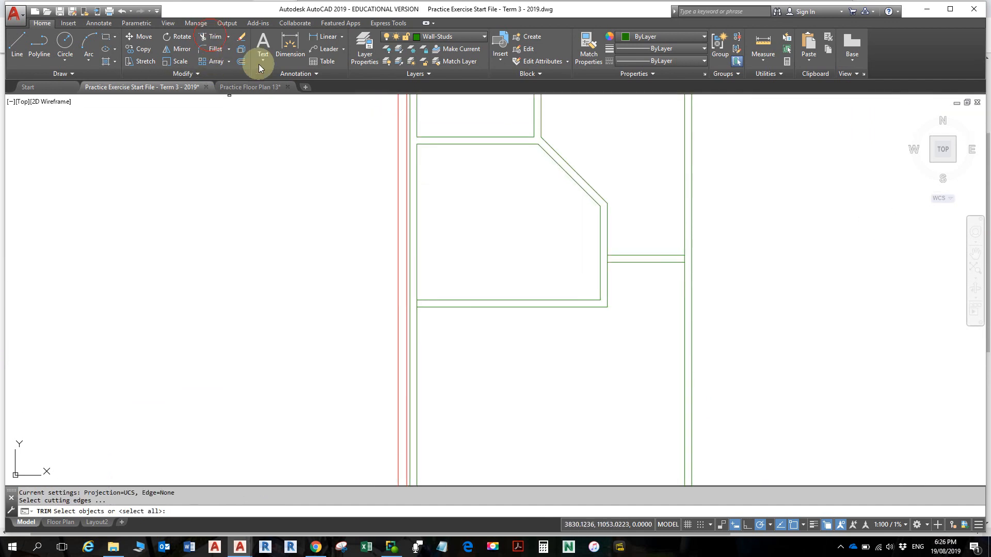
pyautogui.press('Return')
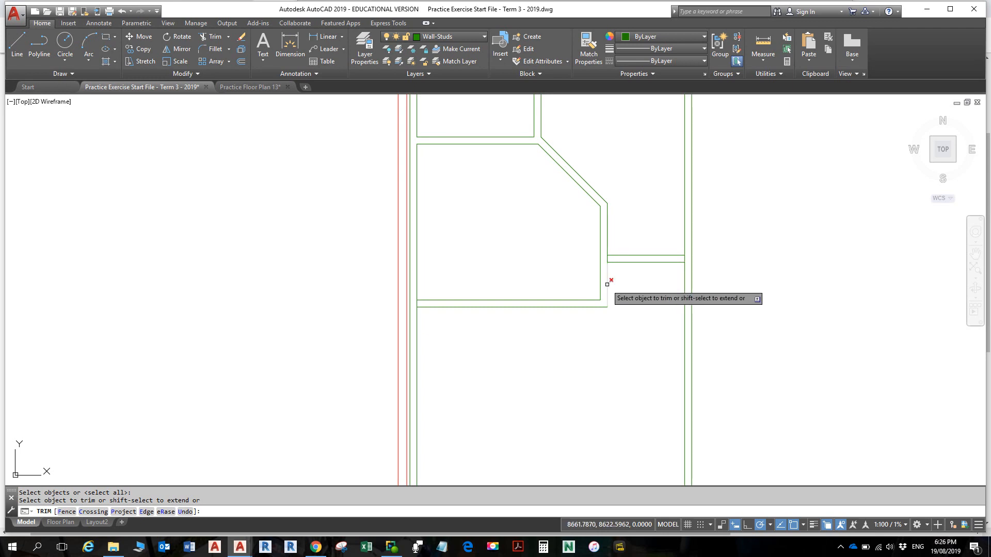
pyautogui.scroll(8, 649, 270)
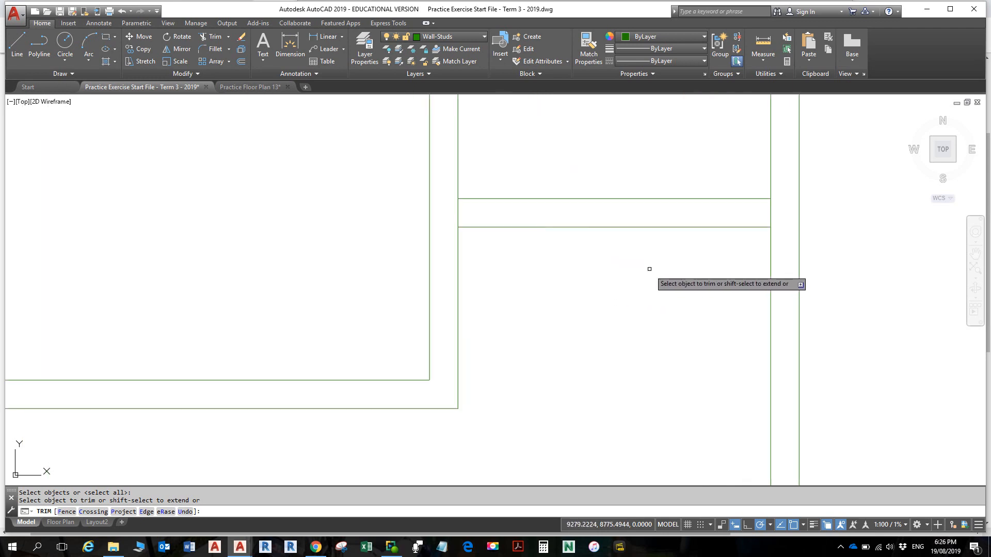
pyautogui.moveTo(655, 256)
pyautogui.mouseDown(button='middle')
pyautogui.moveTo(553, 296)
pyautogui.moveTo(758, 312)
pyautogui.mouseUp(button='middle')
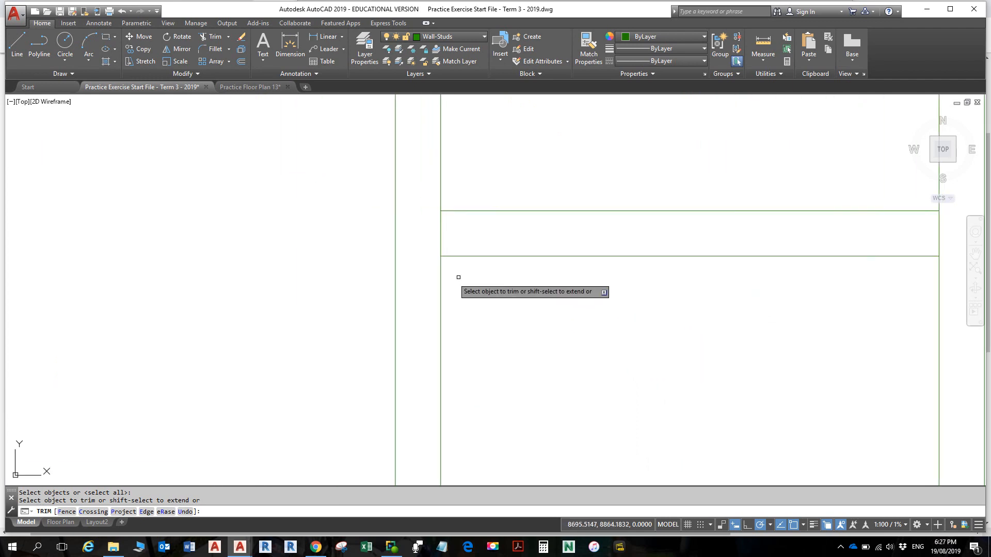
pyautogui.moveTo(632, 288); pyautogui.dragTo(376, 284, button='middle')
pyautogui.moveTo(482, 298); pyautogui.dragTo(535, 305, button='middle')
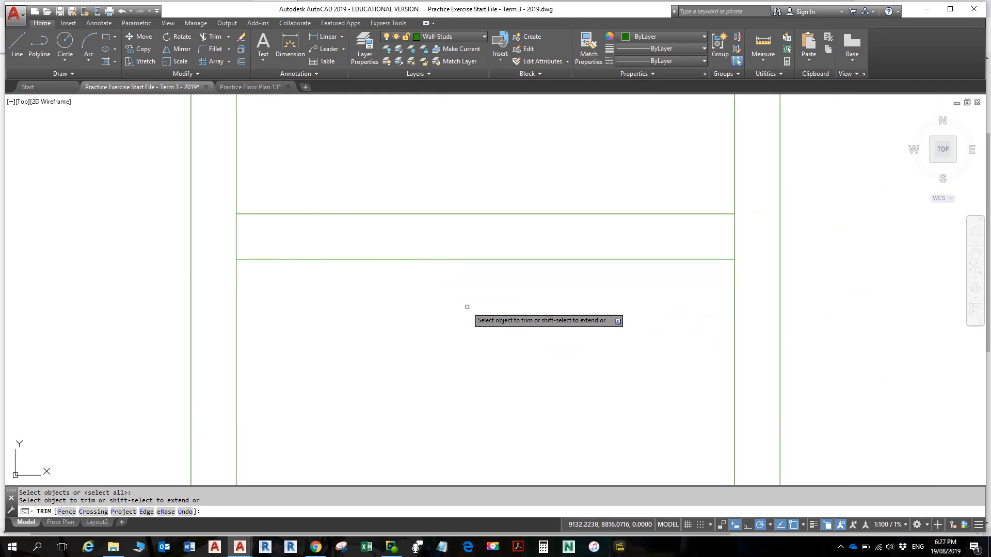
pyautogui.moveTo(467, 306); pyautogui.dragTo(596, 294, button='middle')
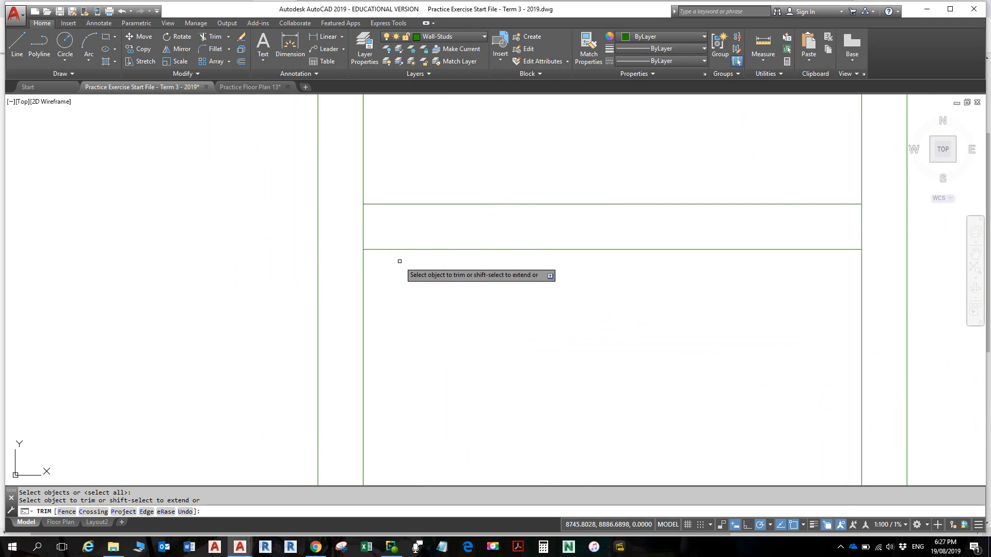
pyautogui.moveTo(401, 262)
pyautogui.mouseDown(button='middle')
pyautogui.moveTo(418, 212)
pyautogui.moveTo(418, 173)
pyautogui.moveTo(407, 196)
pyautogui.moveTo(402, 164)
pyautogui.moveTo(409, 138)
pyautogui.moveTo(395, 181)
pyautogui.moveTo(406, 144)
pyautogui.mouseUp(button='middle')
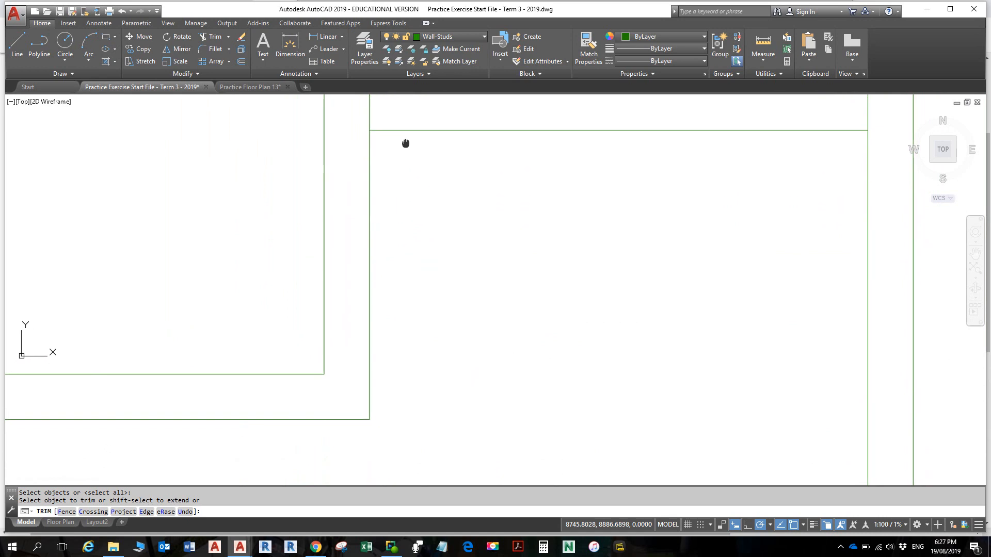
pyautogui.moveTo(378, 110)
pyautogui.mouseDown(button='middle')
pyautogui.moveTo(394, 126)
pyautogui.moveTo(385, 110)
pyautogui.moveTo(381, 119)
pyautogui.mouseUp(button='middle')
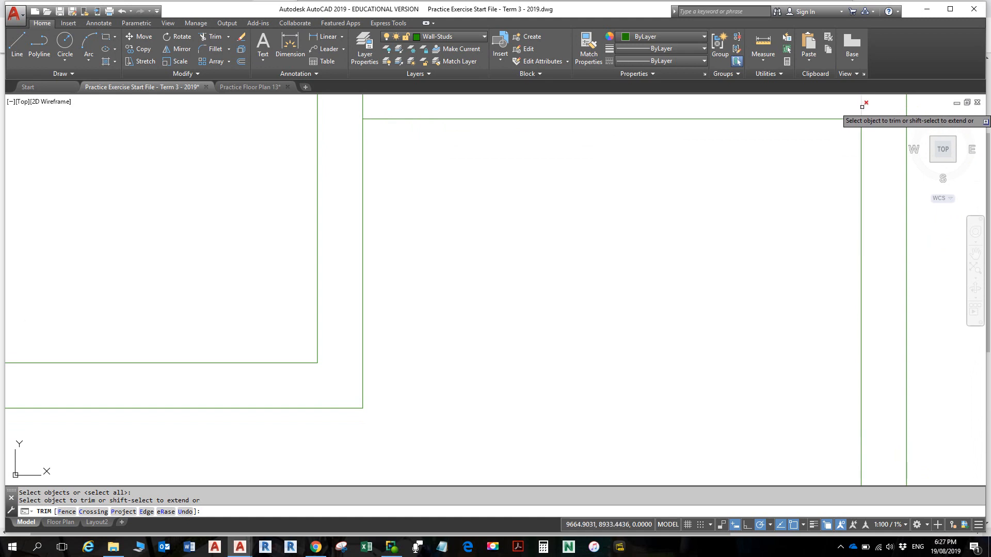
pyautogui.moveTo(797, 162)
pyautogui.mouseDown(button='middle')
pyautogui.moveTo(795, 191)
pyautogui.moveTo(759, 253)
pyautogui.moveTo(697, 308)
pyautogui.moveTo(697, 297)
pyautogui.mouseUp(button='middle')
pyautogui.scroll(-2, 655, 273)
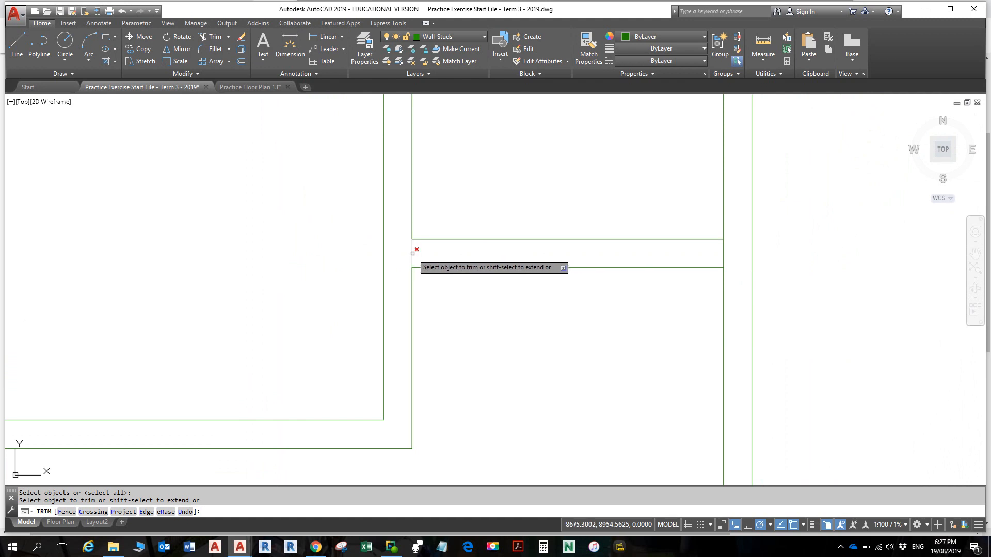
pyautogui.click(723, 250)
pyautogui.scroll(-2, 647, 271)
pyautogui.moveTo(624, 301); pyautogui.dragTo(656, 231, button='middle')
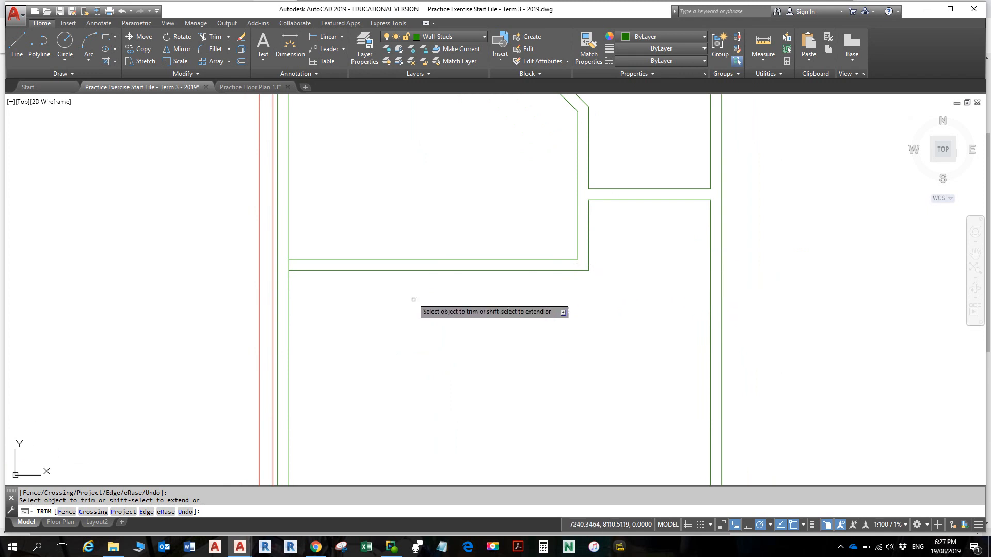
# Step: Trim the exterior wall's inner stud line between the bath end wall's two lines and end the trim
pyautogui.click(289, 264)
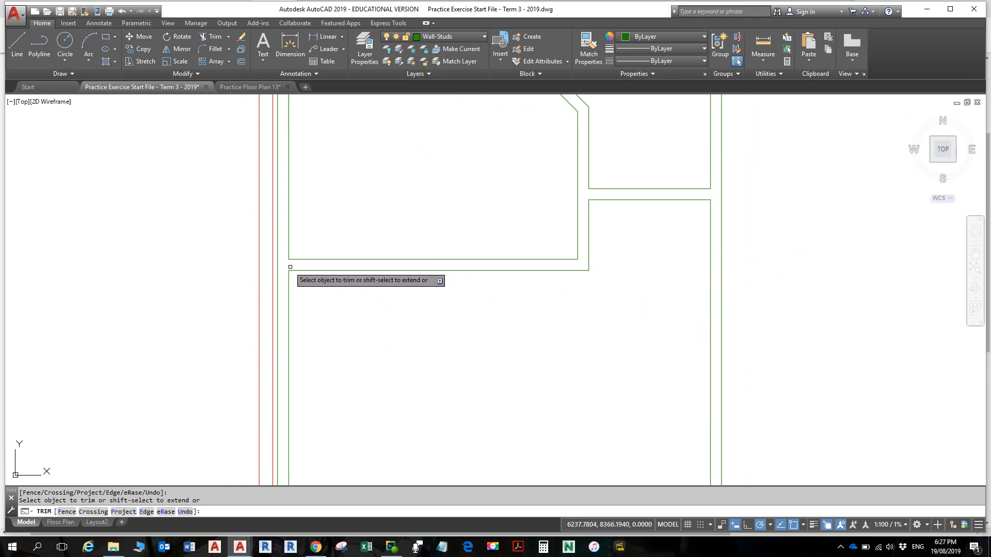
pyautogui.scroll(-3, 539, 350)
pyautogui.scroll(-2, 527, 336)
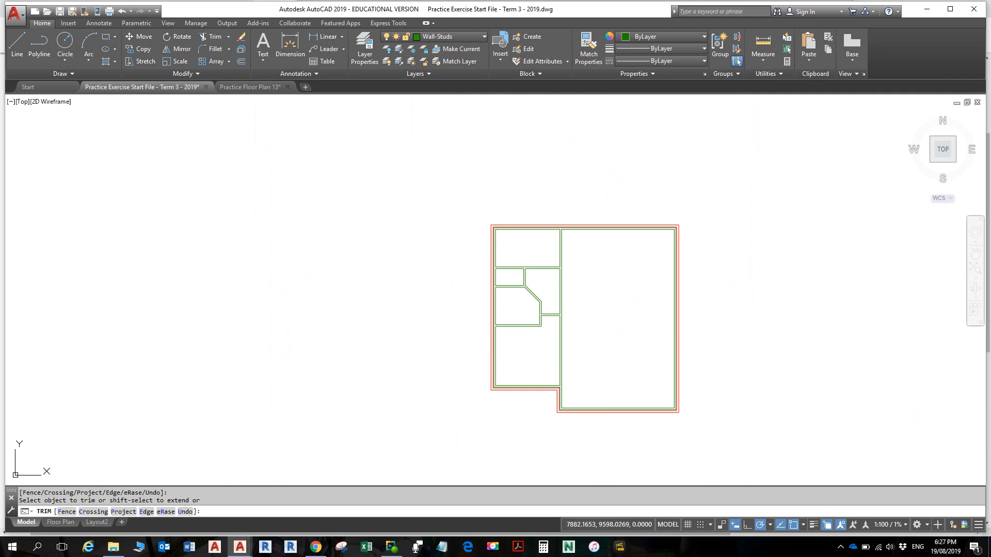
pyautogui.press('Escape')
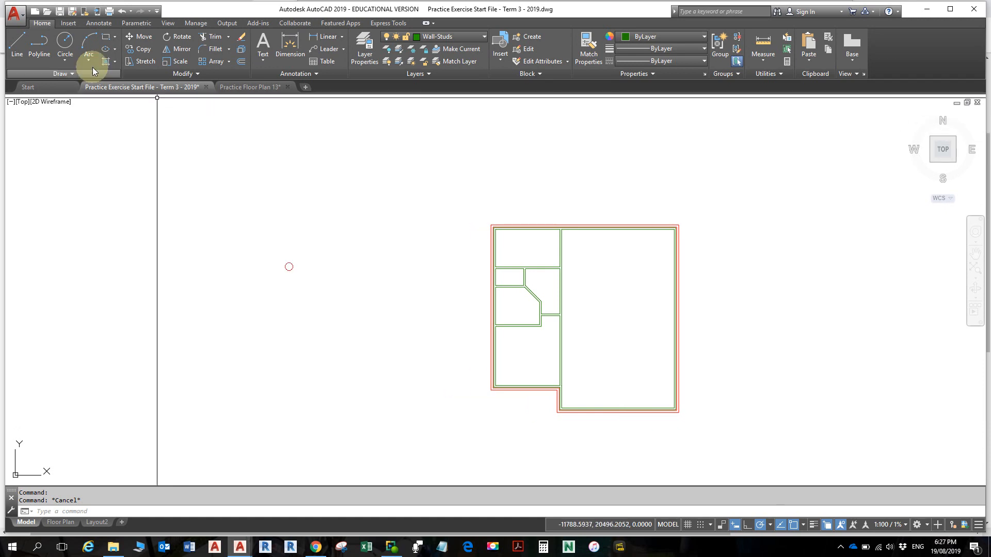
# Step: Save the drawing as Practice Exercise Start File - Term 3 - 2019-2.dwg in the Intro to AutoCAD folder
pyautogui.click(73, 12)
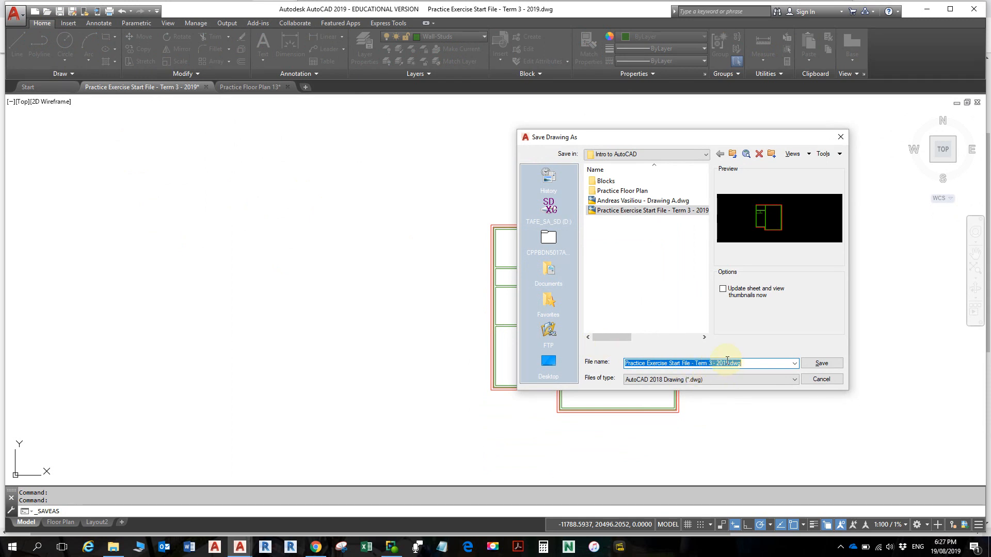
pyautogui.click(729, 363)
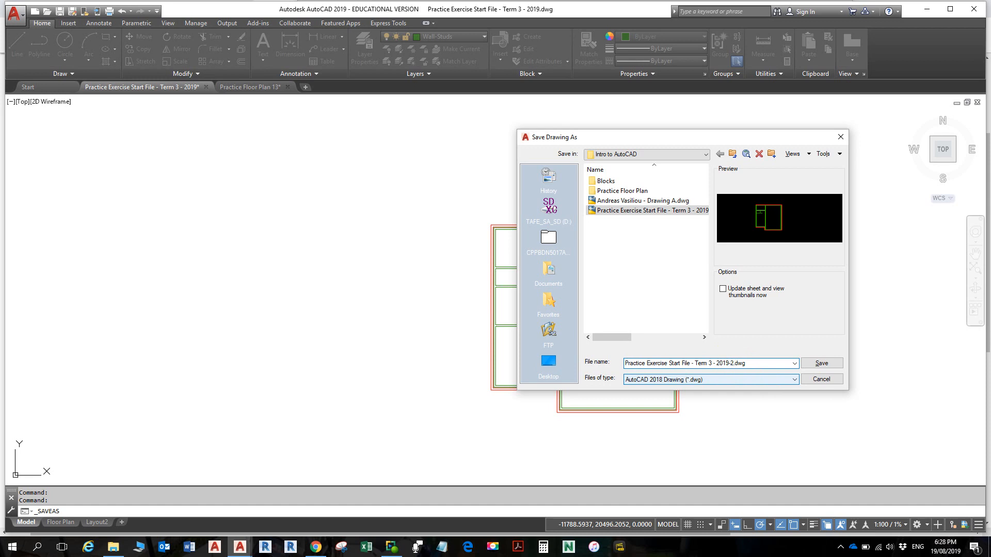
pyautogui.click(822, 364)
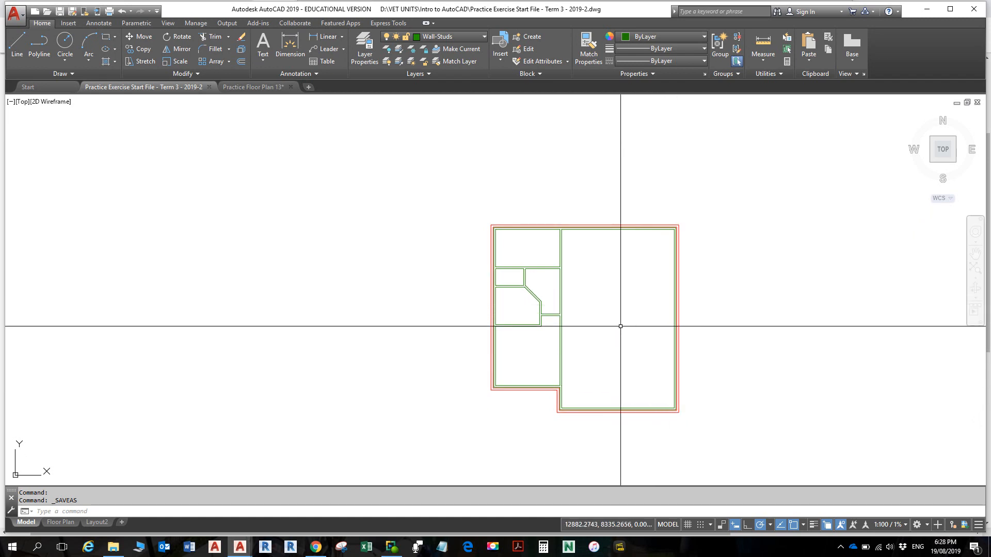
# Step: Orbit the floor plan to an angled 3D view and show the Properties palette
pyautogui.keyDown('shift'); pyautogui.moveTo(621, 326); pyautogui.dragTo(657, 217, button='middle'); pyautogui.keyUp('shift')
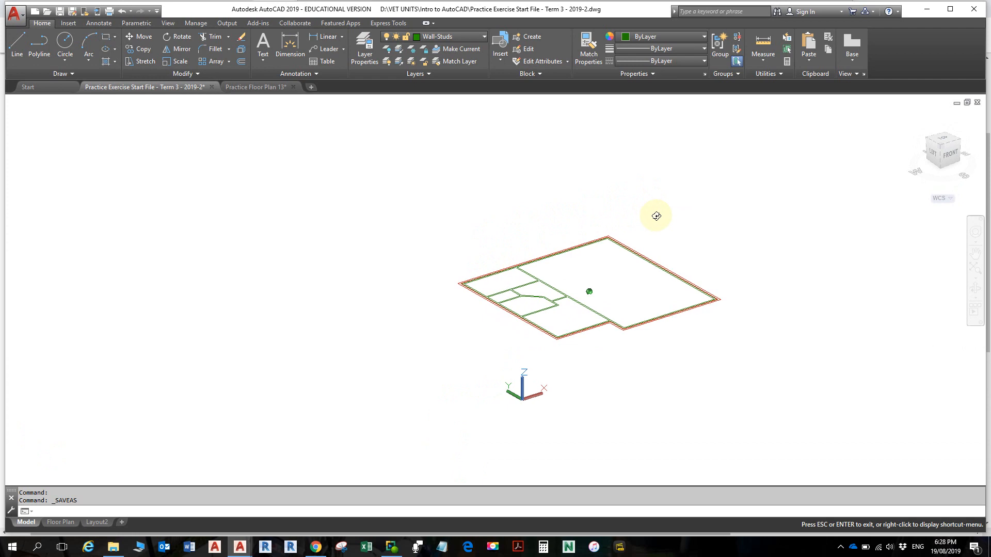
pyautogui.moveTo(656, 216)
pyautogui.keyDown('shift'); pyautogui.mouseDown(button='middle')
pyautogui.moveTo(701, 208)
pyautogui.moveTo(646, 222)
pyautogui.moveTo(661, 204)
pyautogui.moveTo(649, 213)
pyautogui.moveTo(649, 199)
pyautogui.moveTo(671, 198)
pyautogui.moveTo(653, 212)
pyautogui.mouseUp(button='middle'); pyautogui.keyUp('shift')
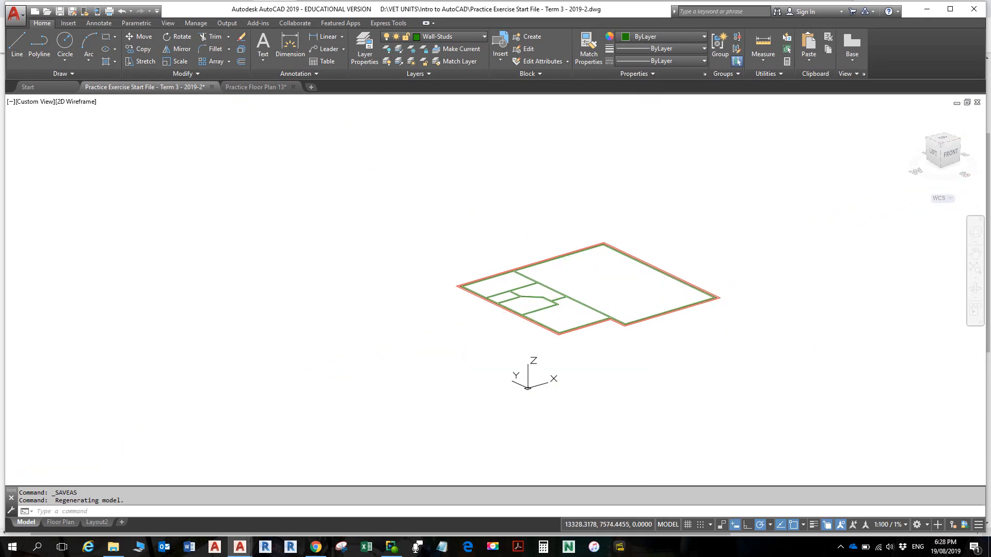
pyautogui.moveTo(635, 284); pyautogui.dragTo(580, 331, button='middle')
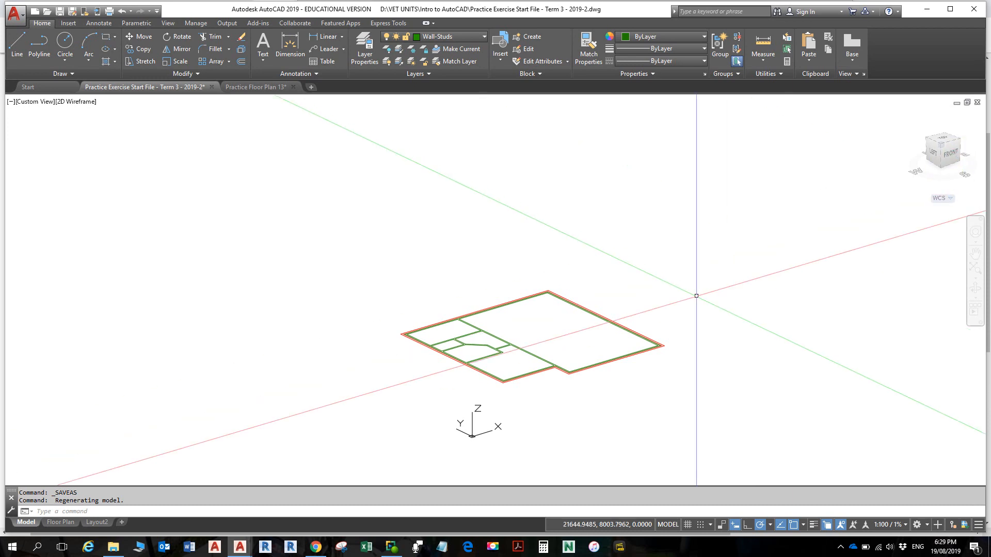
pyautogui.moveTo(558, 307)
pyautogui.mouseDown(button='middle')
pyautogui.moveTo(553, 274)
pyautogui.moveTo(570, 259)
pyautogui.mouseUp(button='middle')
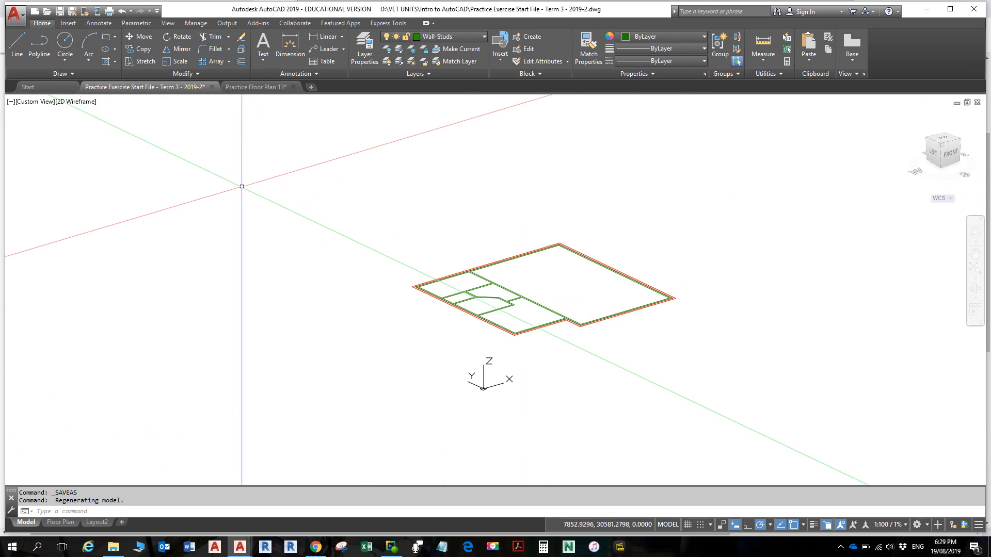
pyautogui.click(169, 24)
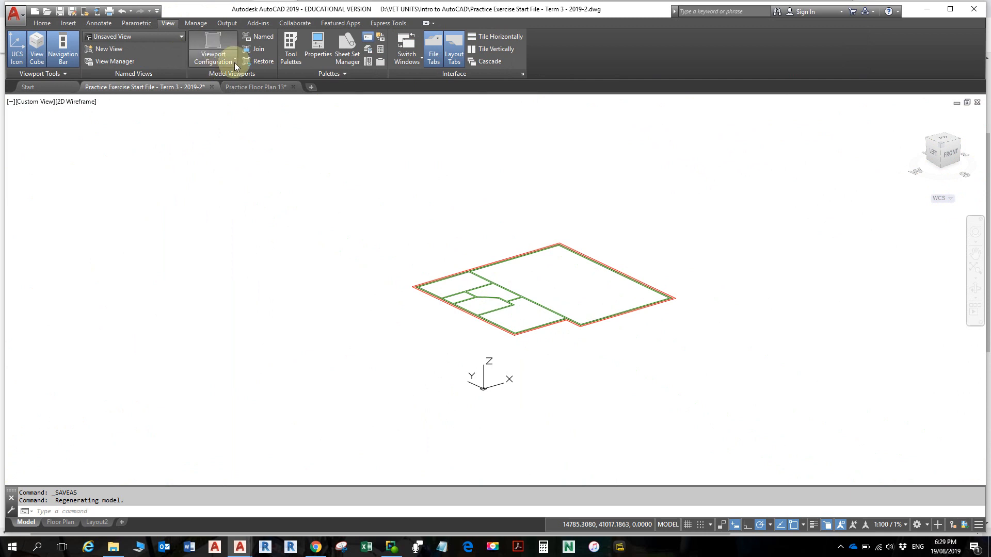
pyautogui.click(320, 45)
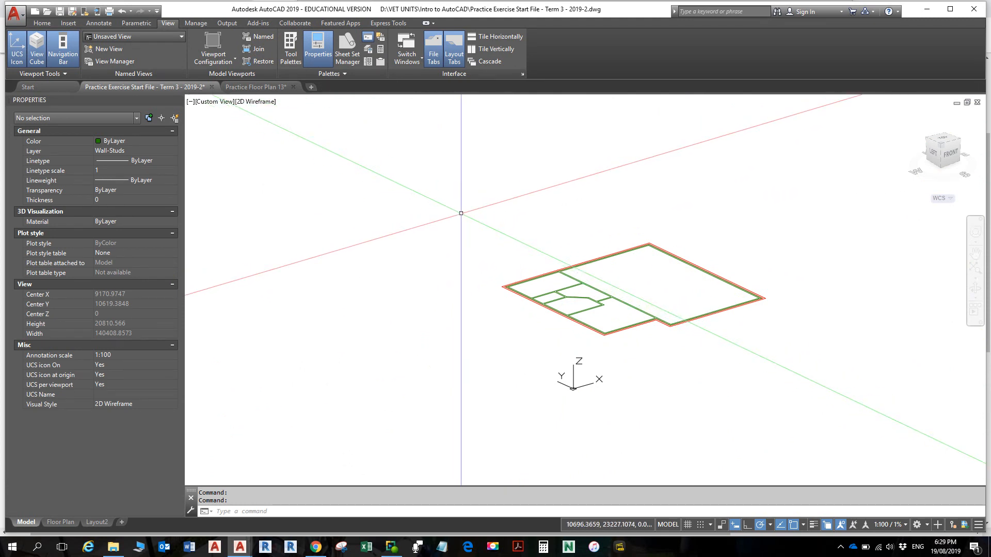
# Step: Select all the wall lines of the plan, set their thickness to 1200 and clear the selection
pyautogui.click(455, 212)
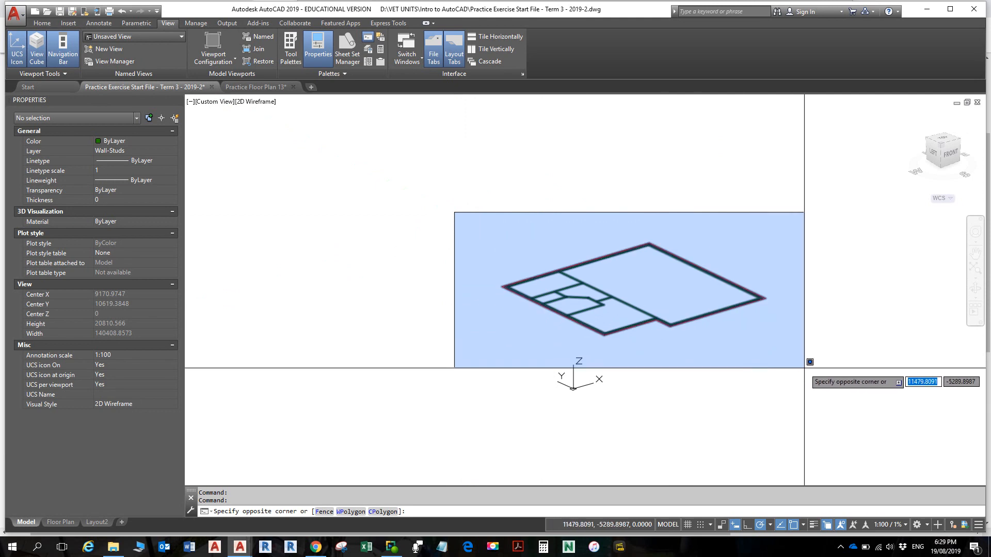
pyautogui.click(805, 368)
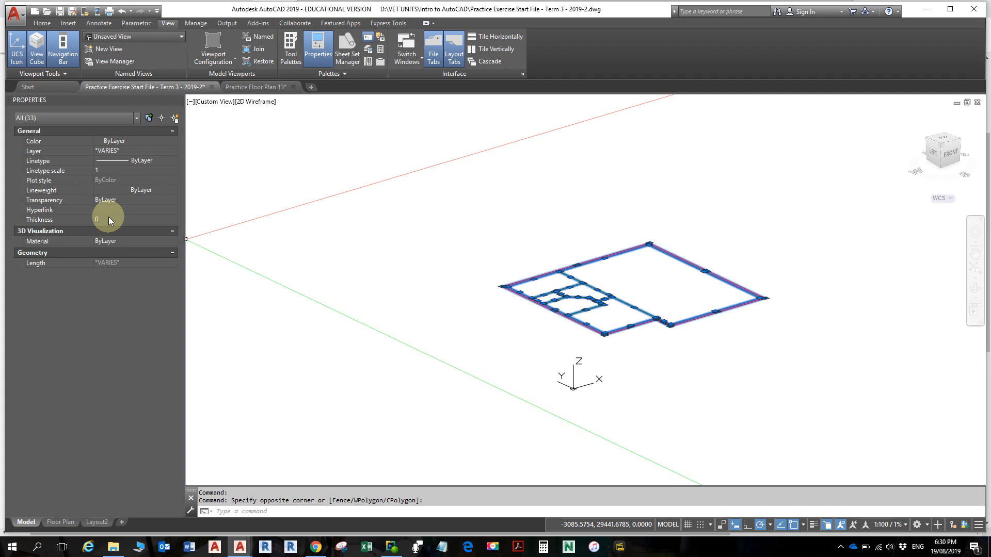
pyautogui.click(109, 219)
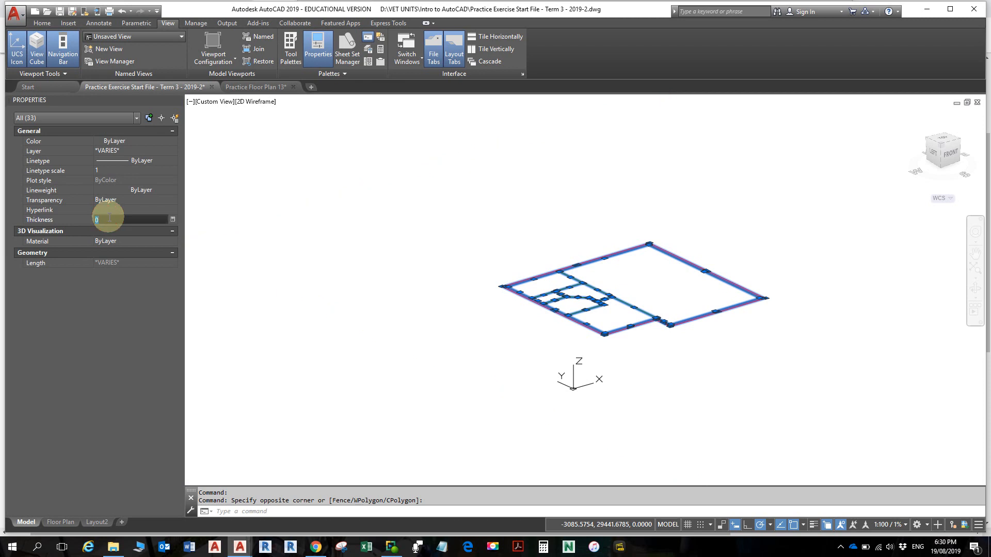
pyautogui.write('1')
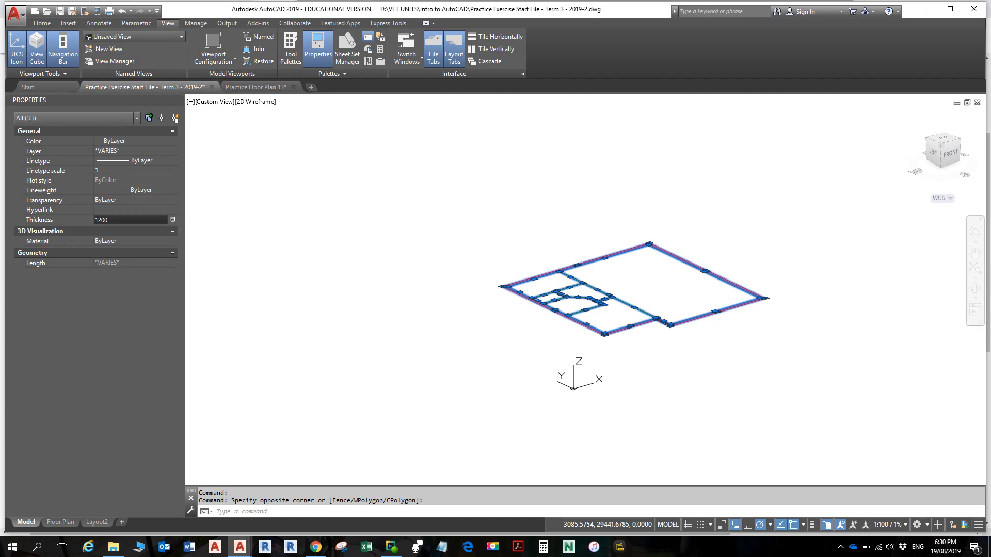
pyautogui.write('200')
pyautogui.press('Return')
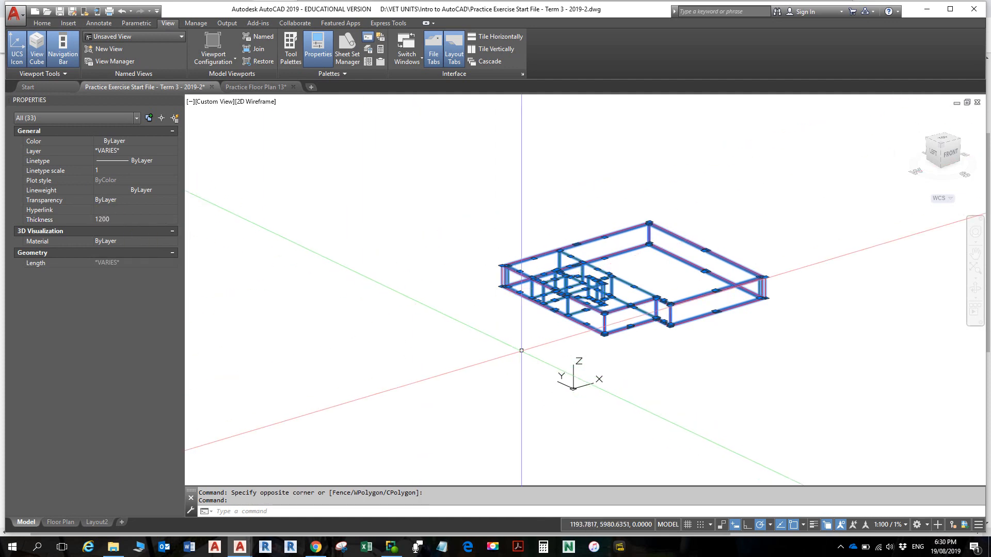
pyautogui.press('Escape')
# Step: Display the thickened walls in the Conceptual visual style
pyautogui.moveTo(651, 322); pyautogui.dragTo(641, 324, button='middle')
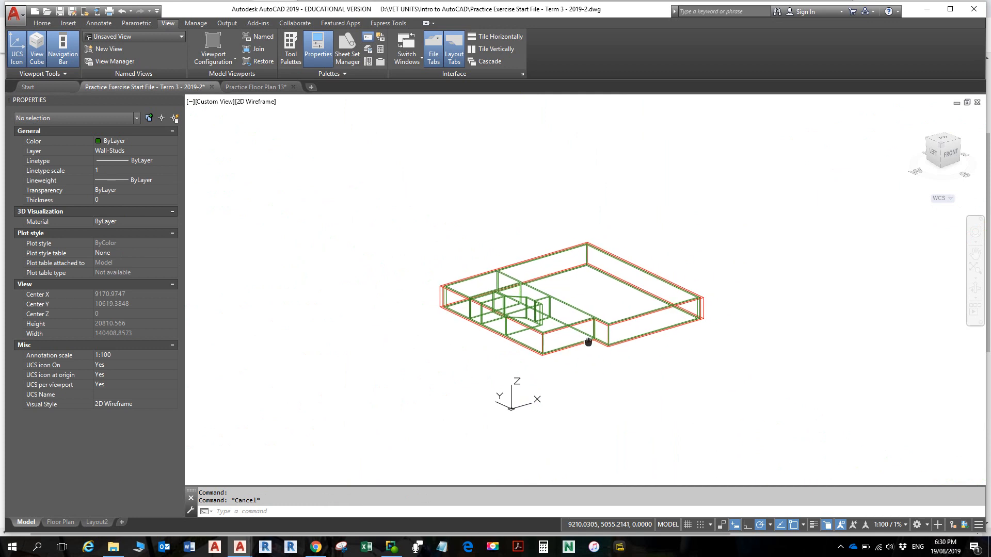
pyautogui.scroll(4, 603, 337)
pyautogui.scroll(-2, 604, 337)
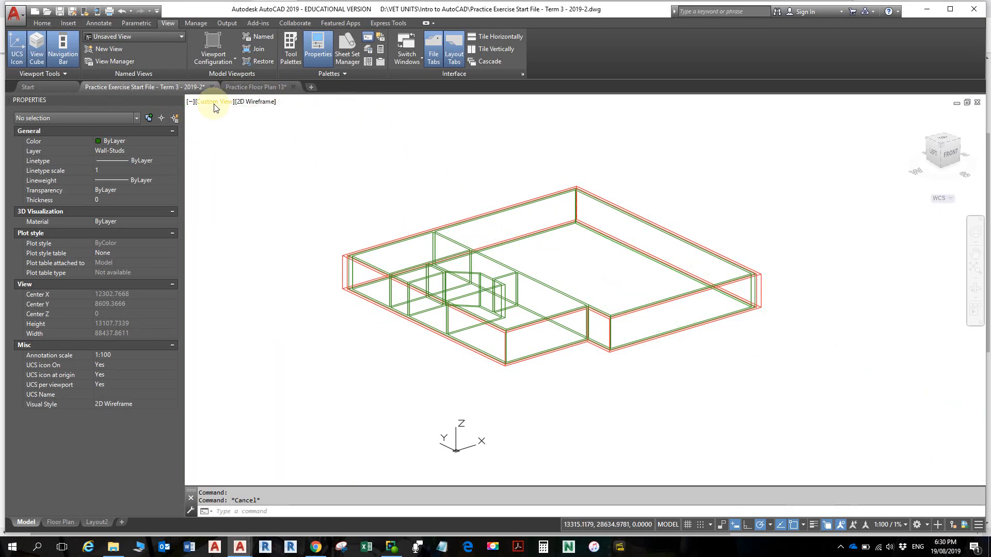
pyautogui.click(262, 103)
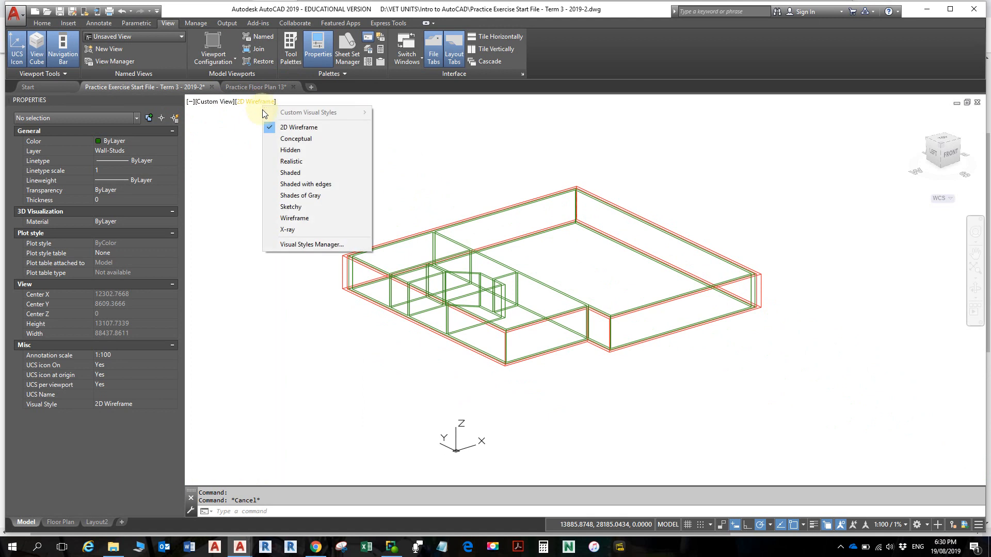
pyautogui.click(295, 139)
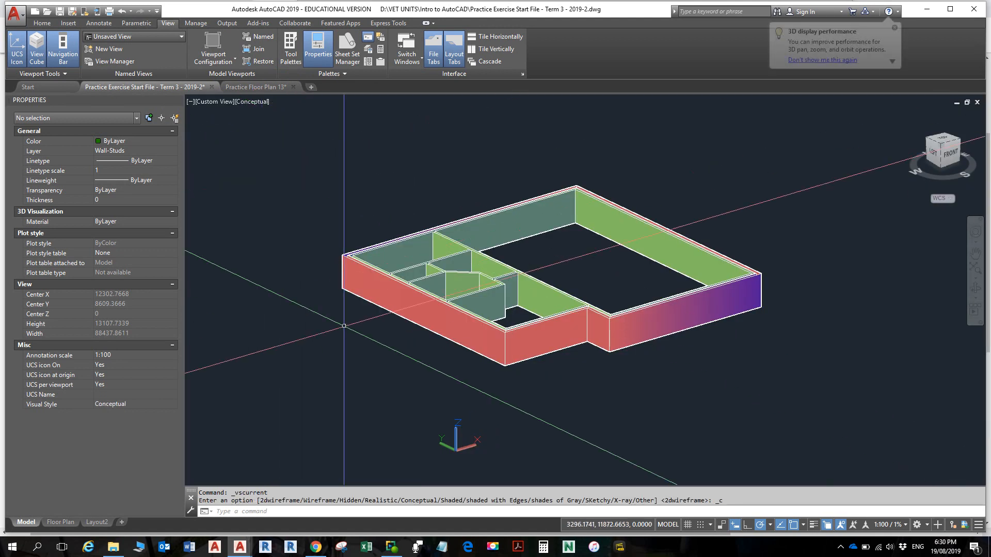
pyautogui.moveTo(644, 322)
pyautogui.mouseDown(button='middle')
pyautogui.moveTo(653, 355)
pyautogui.moveTo(626, 336)
pyautogui.moveTo(651, 386)
pyautogui.moveTo(619, 358)
pyautogui.moveTo(511, 359)
pyautogui.moveTo(586, 343)
pyautogui.moveTo(625, 361)
pyautogui.moveTo(651, 304)
pyautogui.mouseUp(button='middle')
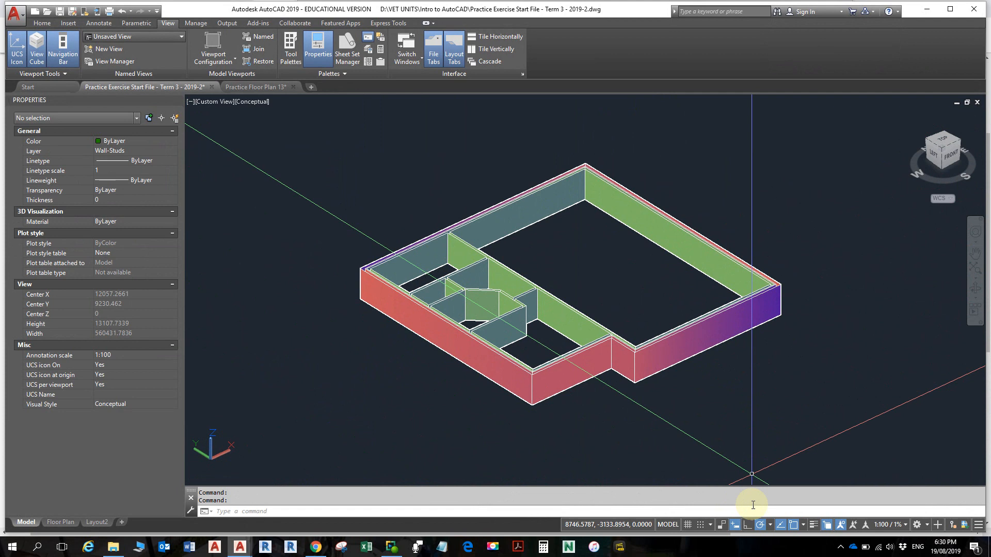
# Step: Float the Properties palette and dock it again beside the drawing area
pyautogui.press('alt')
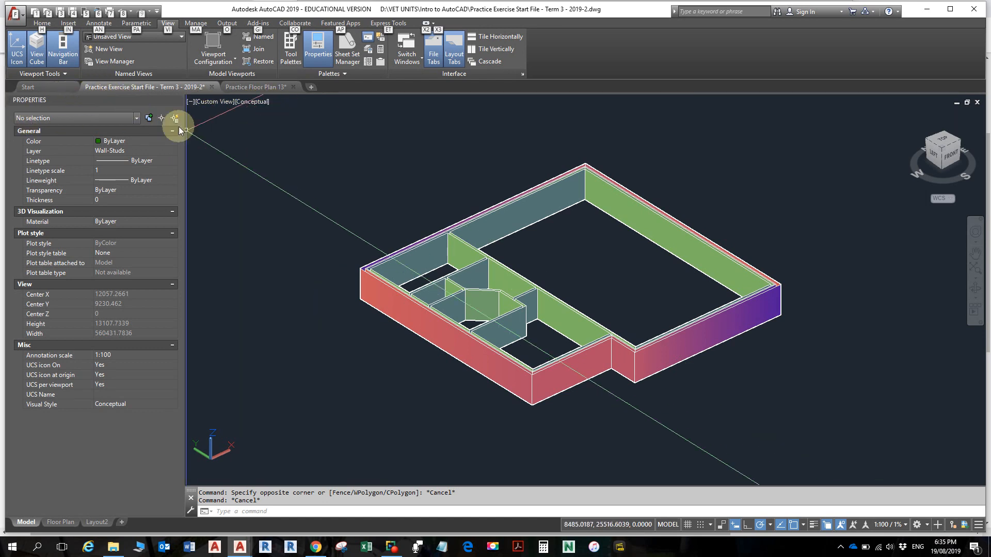
pyautogui.moveTo(119, 99)
pyautogui.mouseDown()
pyautogui.moveTo(151, 130)
pyautogui.moveTo(216, 96)
pyautogui.moveTo(259, 89)
pyautogui.moveTo(241, 117)
pyautogui.mouseUp()
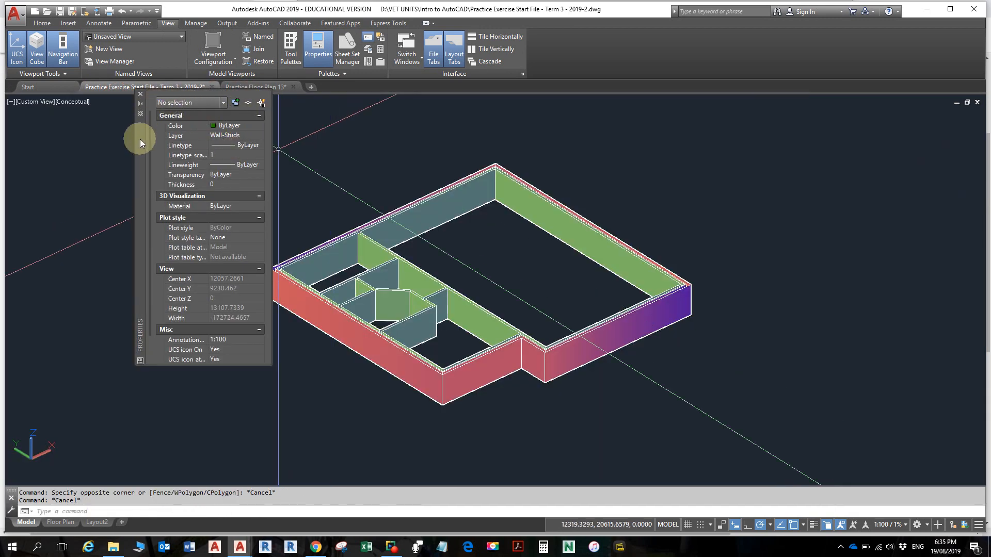
pyautogui.moveTo(141, 140); pyautogui.dragTo(15, 88)
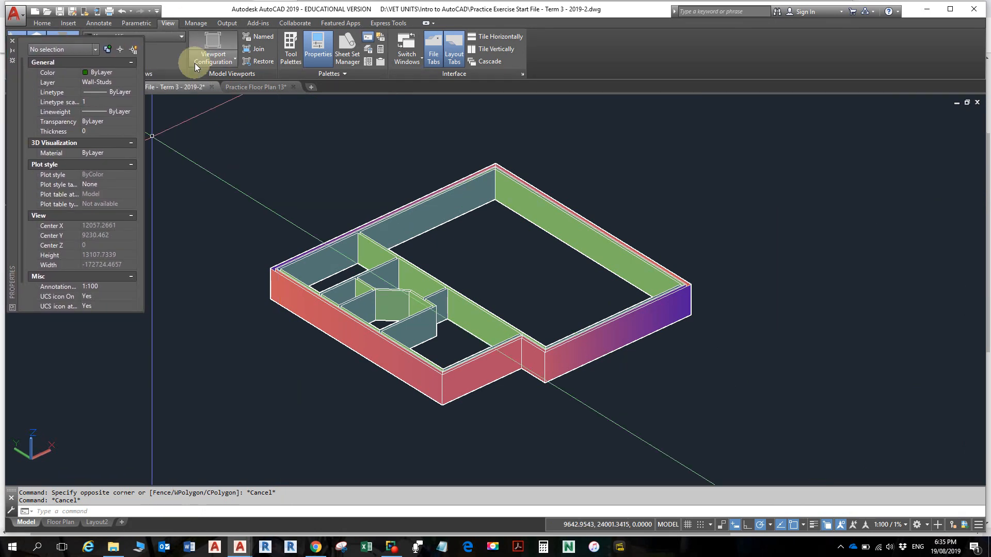
pyautogui.moveTo(17, 92); pyautogui.dragTo(13, 181)
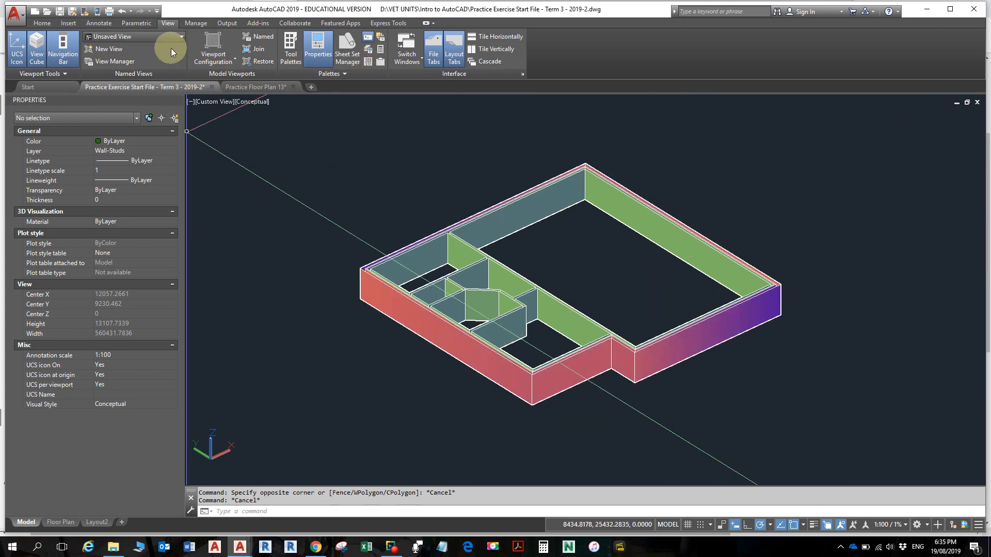
# Step: Look through the preset views in the View Manager and close it without choosing one
pyautogui.click(119, 61)
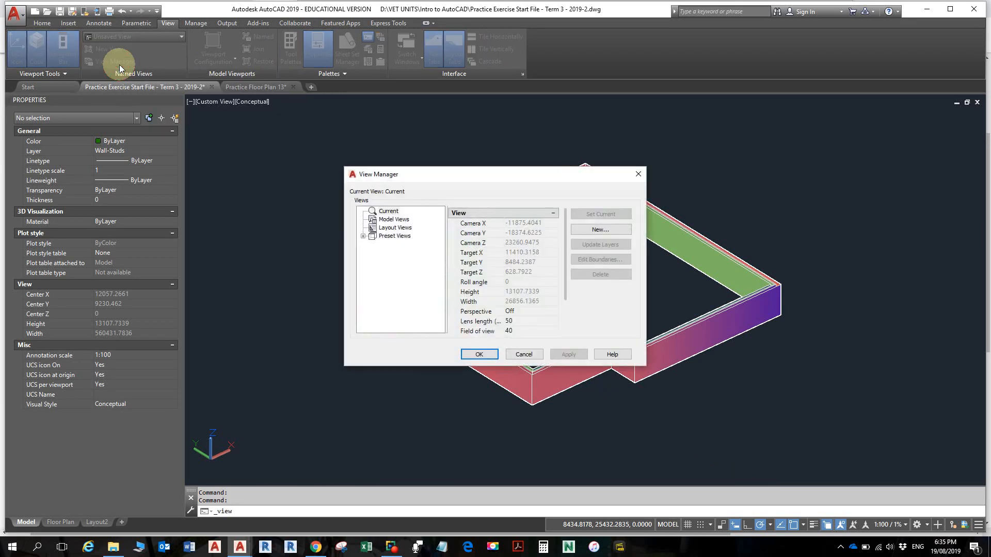
pyautogui.click(364, 236)
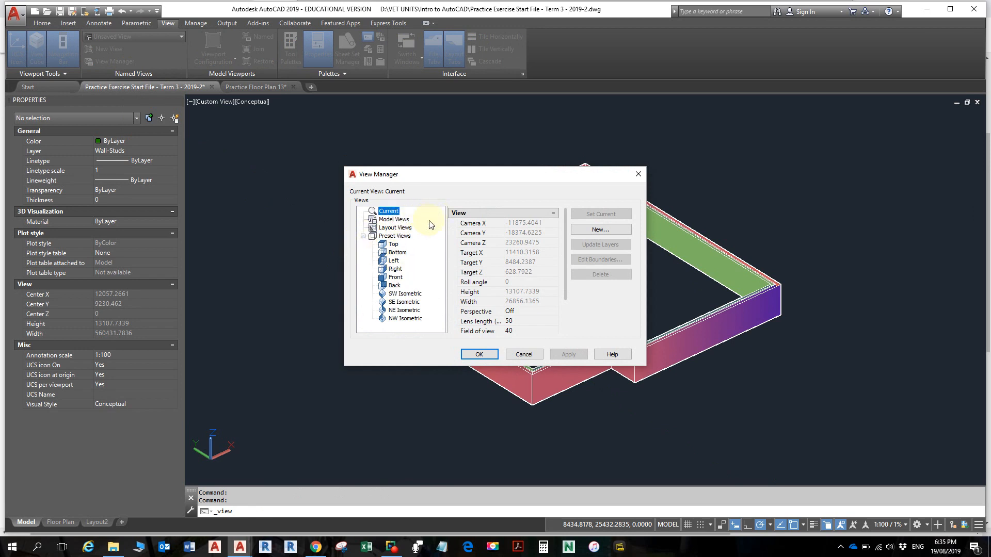
pyautogui.click(640, 178)
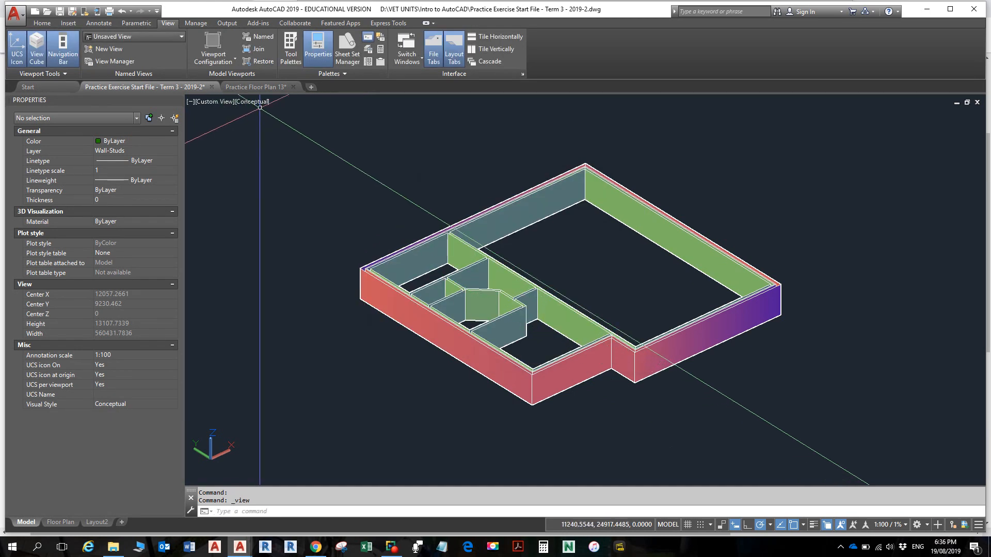
# Step: Display the 3D walls in the Sketchy visual style and orbit around them
pyautogui.click(258, 102)
pyautogui.click(281, 206)
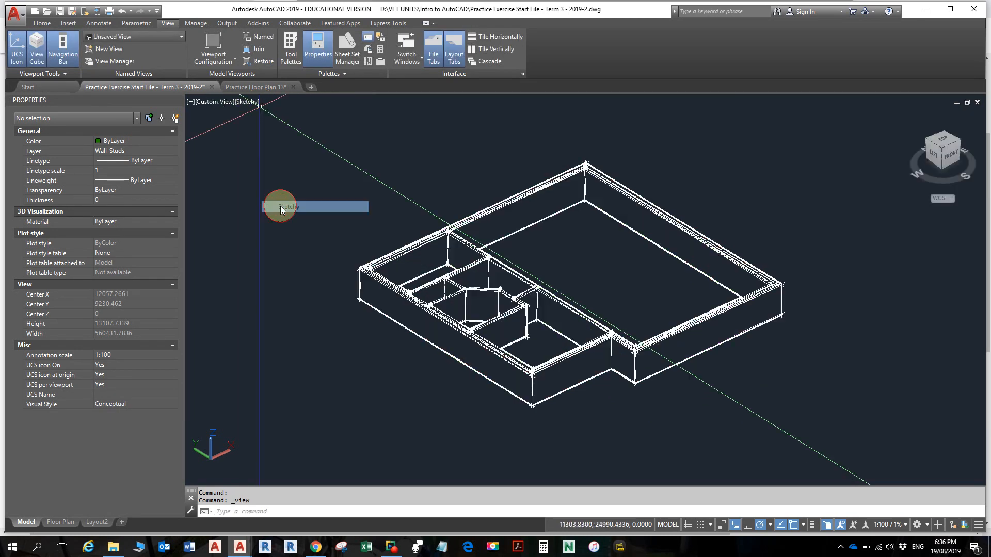
pyautogui.moveTo(554, 291)
pyautogui.keyDown('shift'); pyautogui.mouseDown(button='middle')
pyautogui.moveTo(571, 259)
pyautogui.moveTo(571, 281)
pyautogui.moveTo(560, 284)
pyautogui.mouseUp(button='middle'); pyautogui.keyUp('shift')
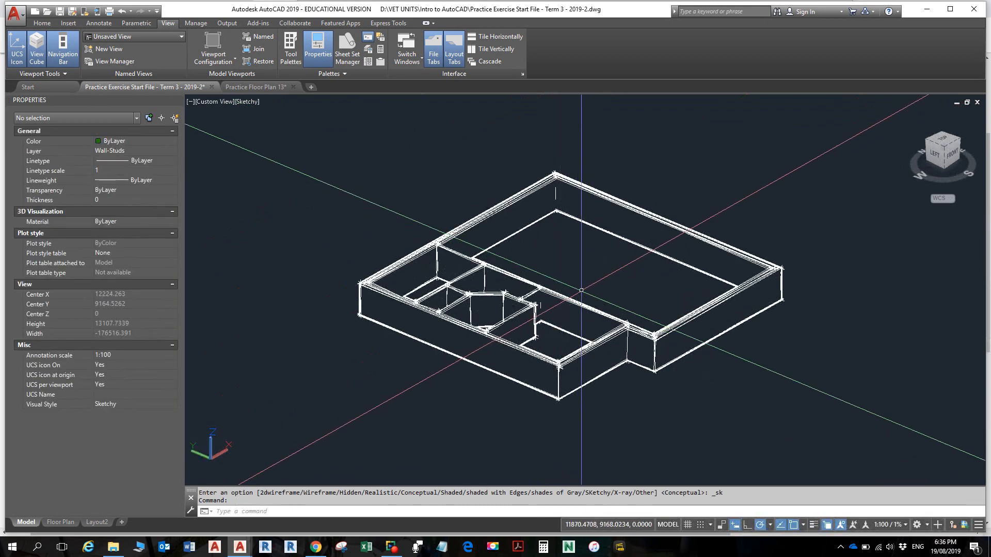
# Step: Return the model to the Top view with north facing up
pyautogui.click(946, 139)
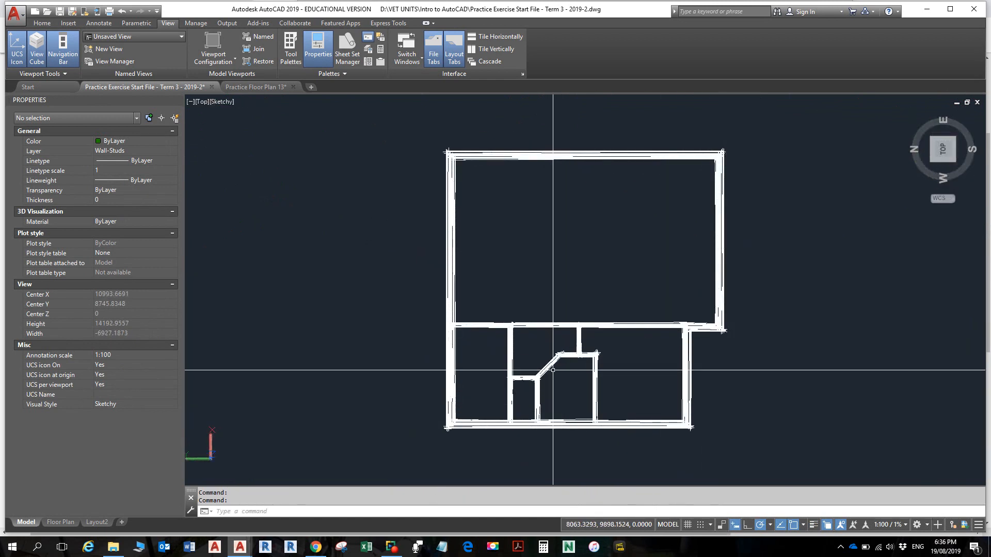
pyautogui.keyDown('shift'); pyautogui.moveTo(566, 338); pyautogui.dragTo(409, 306, button='middle'); pyautogui.keyUp('shift')
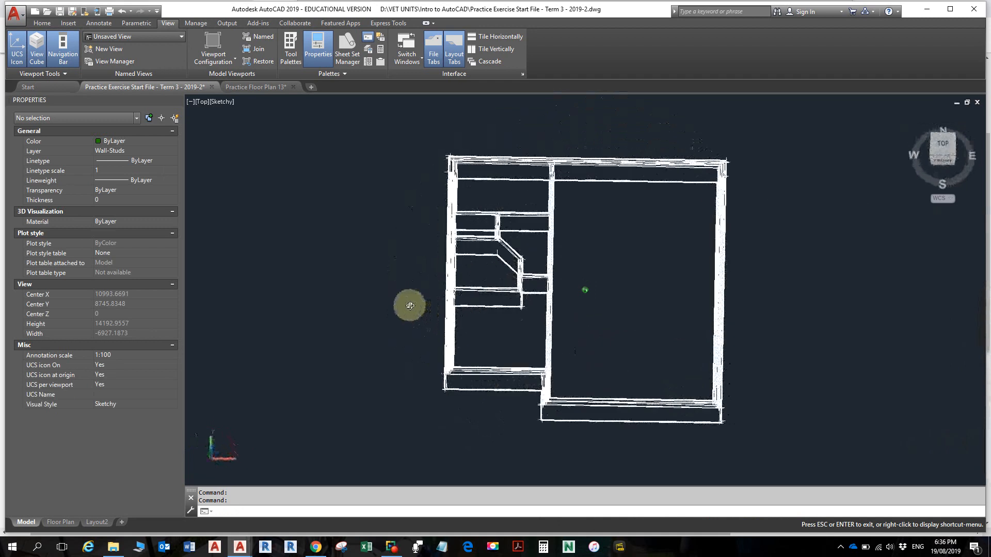
pyautogui.click(945, 144)
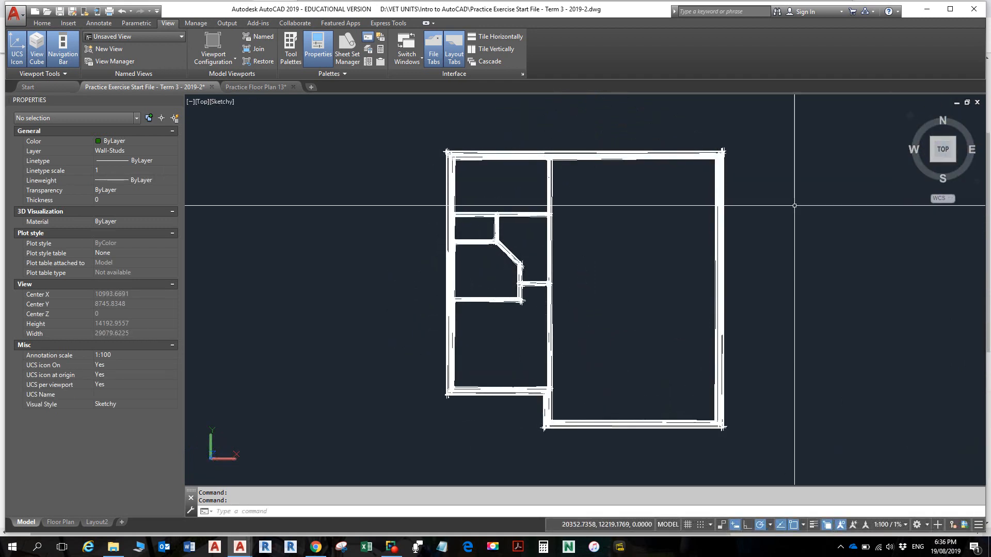
# Step: Switch the visual style of the top view back to 2D Wireframe
pyautogui.scroll(6, 569, 248)
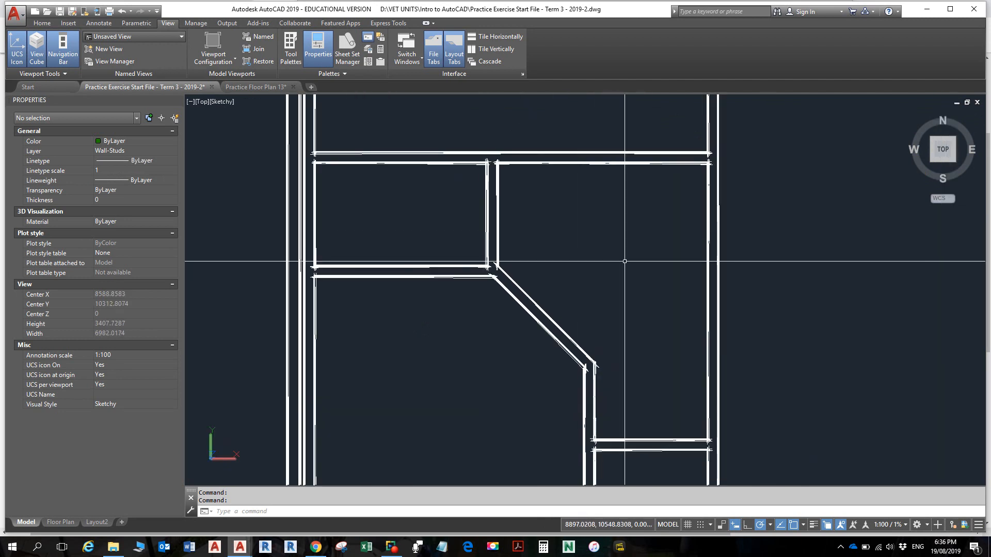
pyautogui.scroll(1, 675, 280)
pyautogui.scroll(-6, 730, 268)
pyautogui.scroll(4, 670, 268)
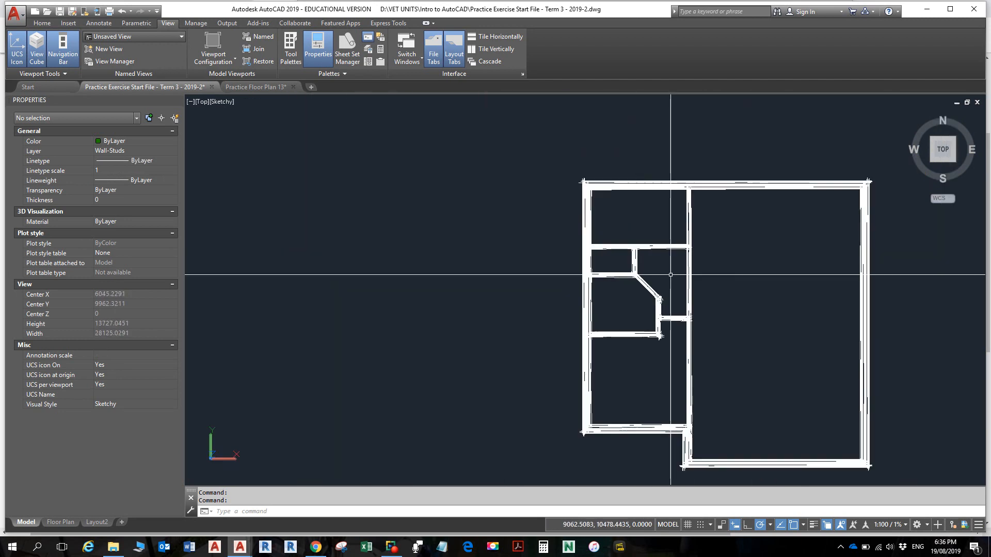
pyautogui.moveTo(666, 274); pyautogui.dragTo(582, 249, button='middle')
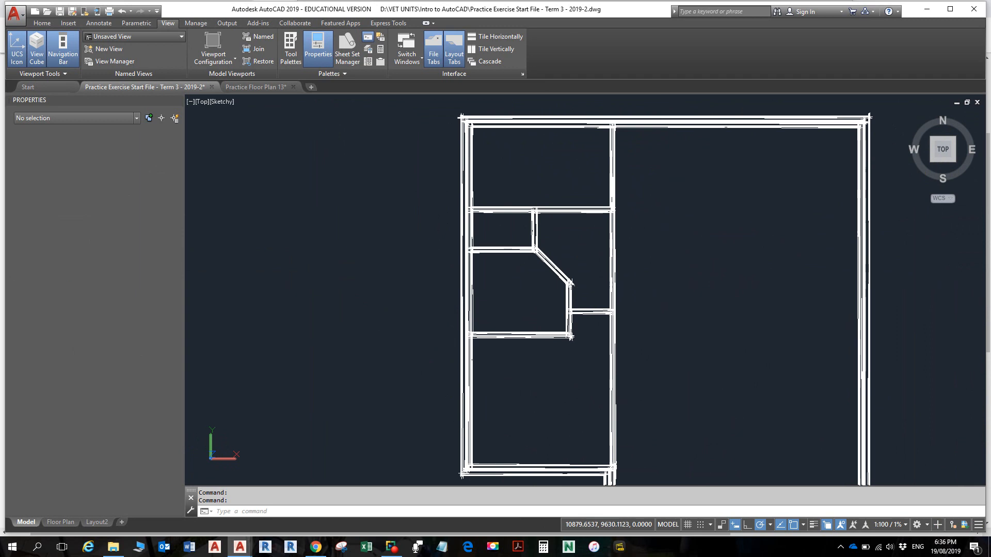
pyautogui.moveTo(661, 286); pyautogui.dragTo(642, 261, button='middle')
pyautogui.scroll(-2, 642, 261)
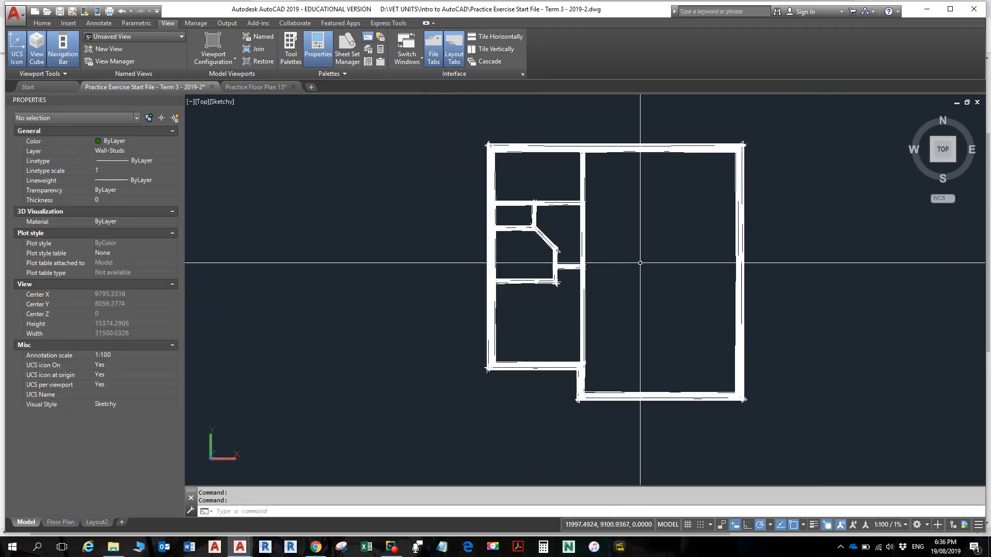
pyautogui.moveTo(640, 267); pyautogui.dragTo(634, 269)
pyautogui.press('Escape')
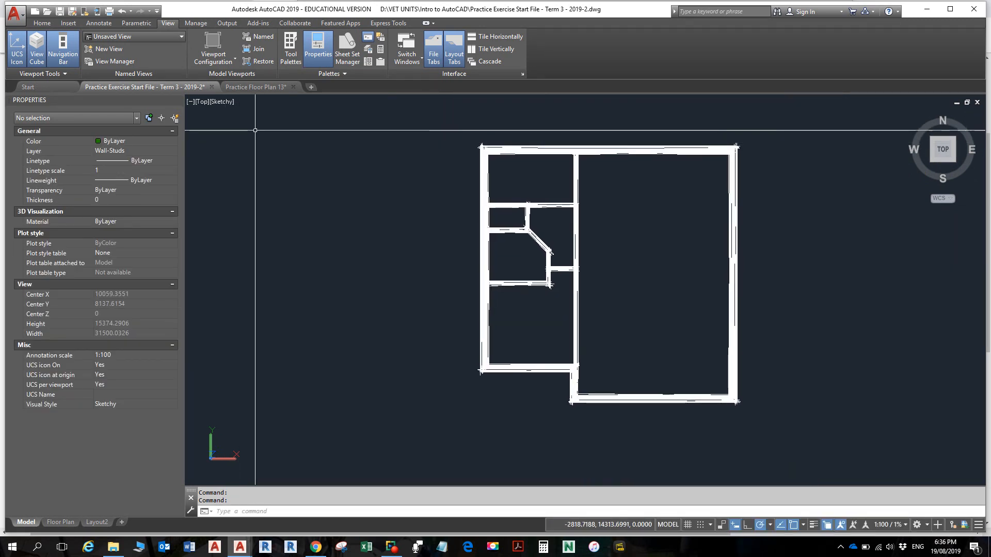
pyautogui.click(226, 103)
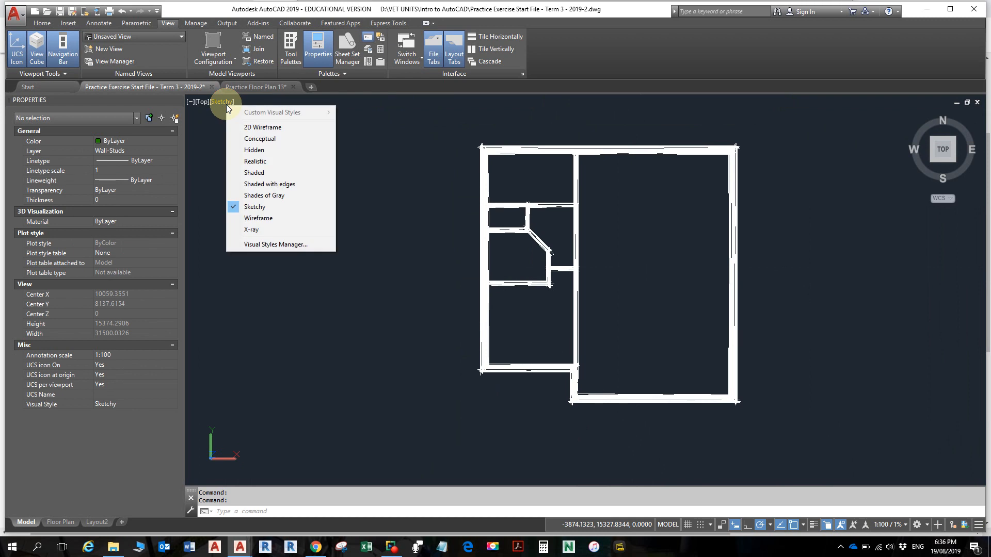
pyautogui.click(262, 128)
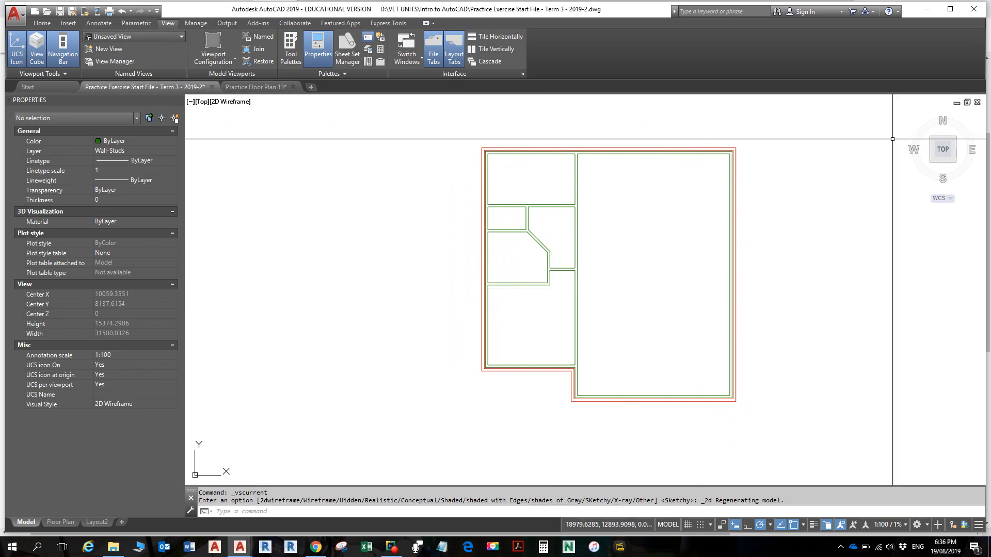
# Step: Orbit the wireframe walls to check them in 3D and return to the Top view
pyautogui.keyDown('shift'); pyautogui.moveTo(885, 200); pyautogui.dragTo(893, 130, button='middle'); pyautogui.keyUp('shift')
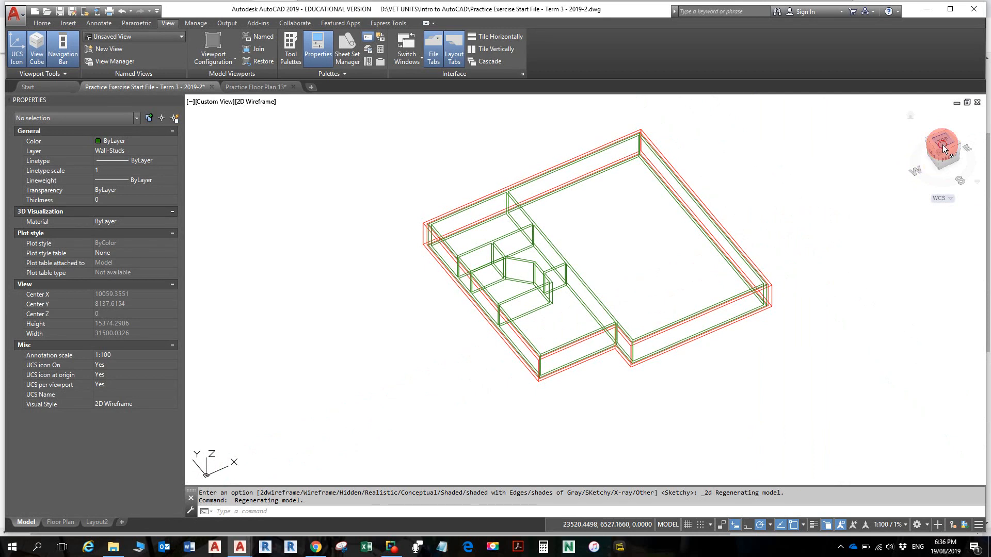
pyautogui.click(943, 145)
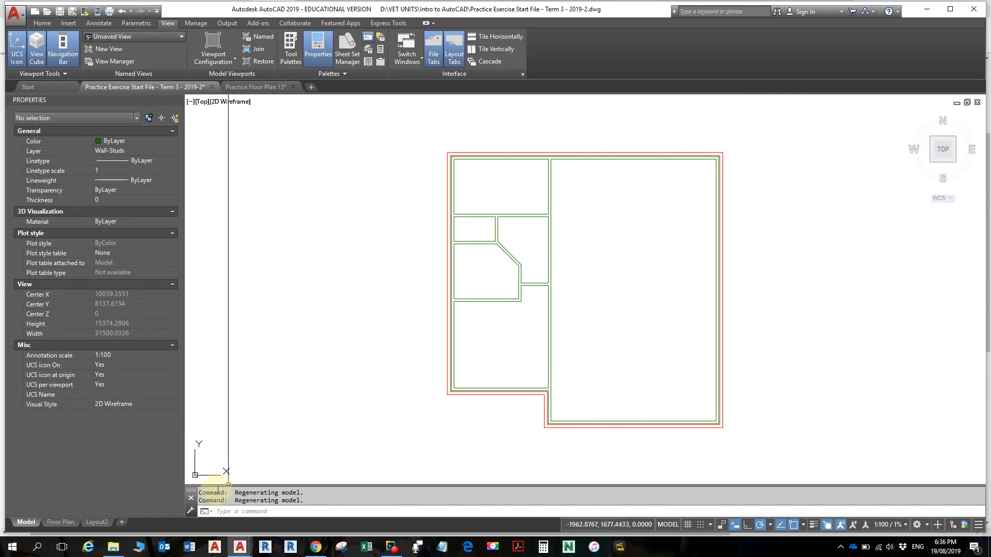
pyautogui.scroll(5, 197, 476)
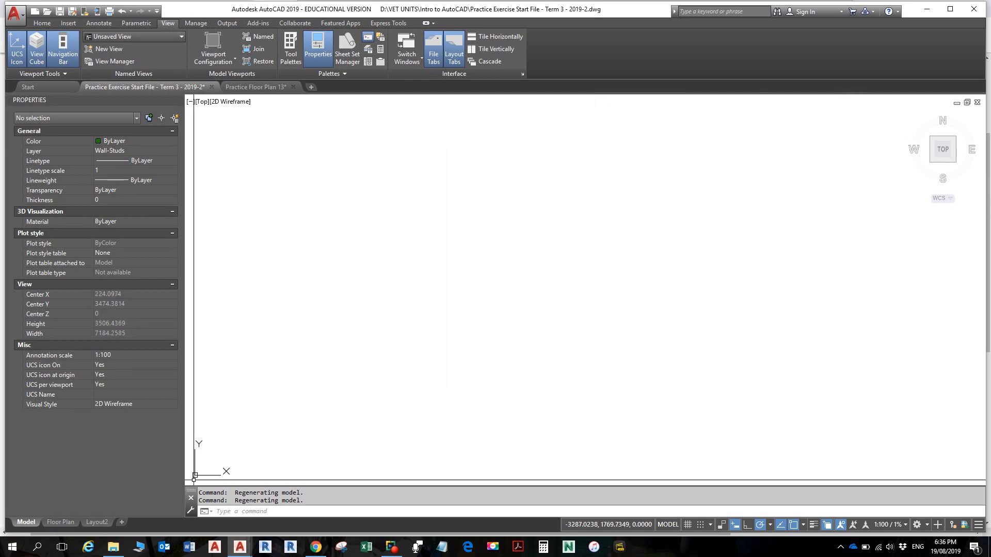
pyautogui.scroll(-5, 198, 477)
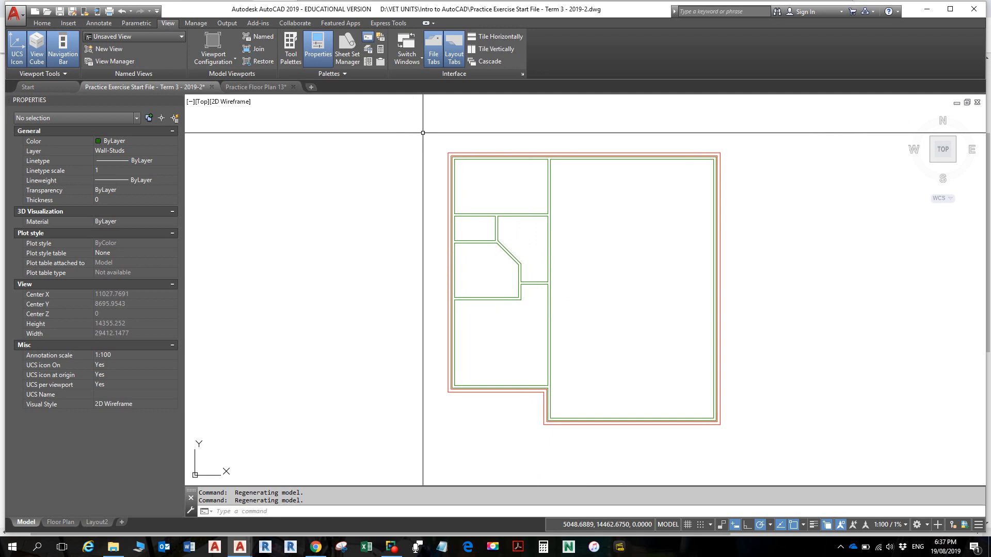
pyautogui.click(431, 146)
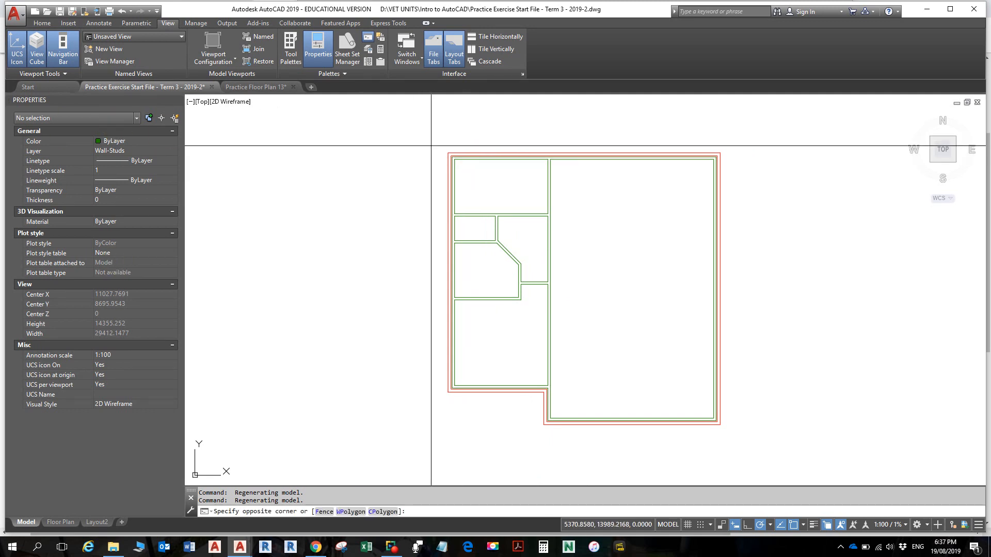
pyautogui.click(744, 443)
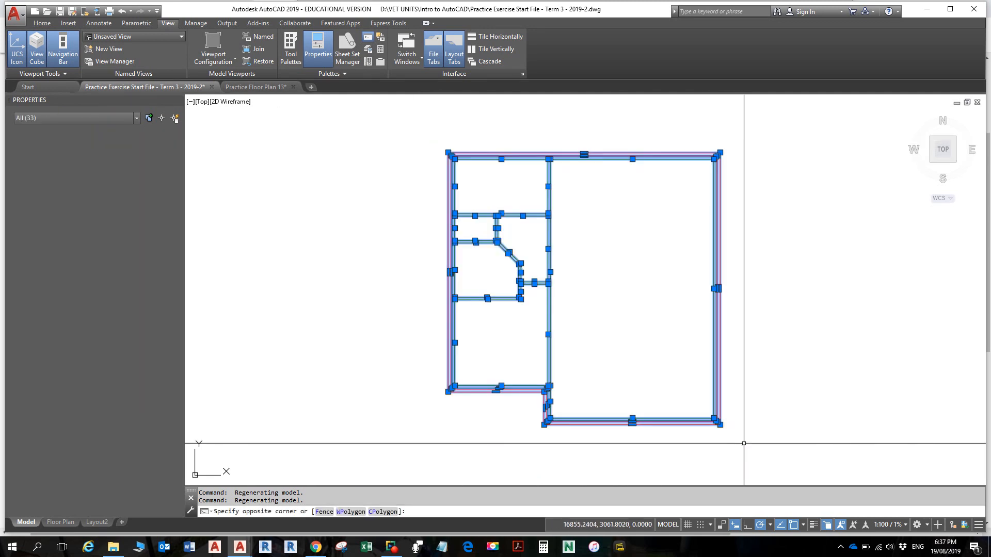
pyautogui.press('Escape')
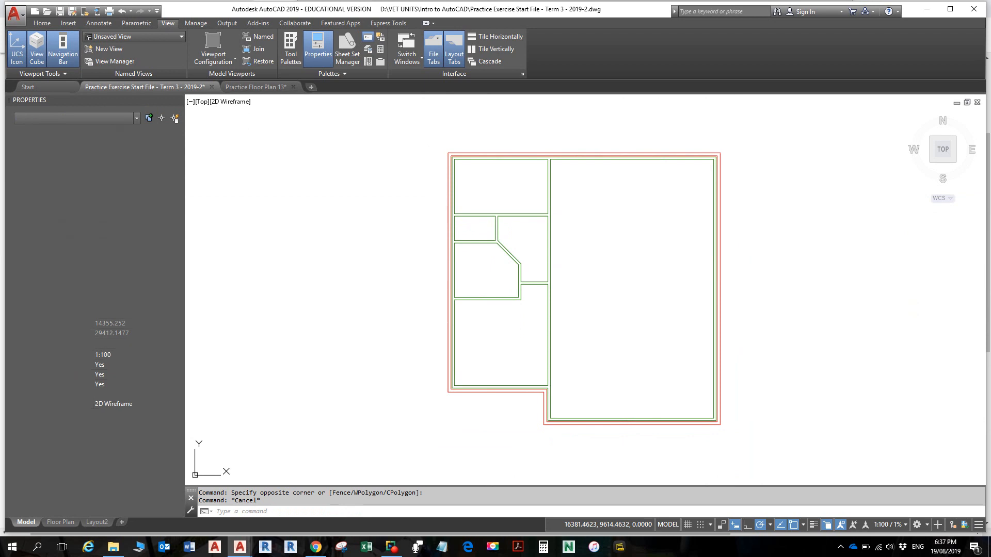
# Step: Try to set the thickness of all the wall lines to 0, and clear the selection
pyautogui.hotkey('ctrl', 'a')
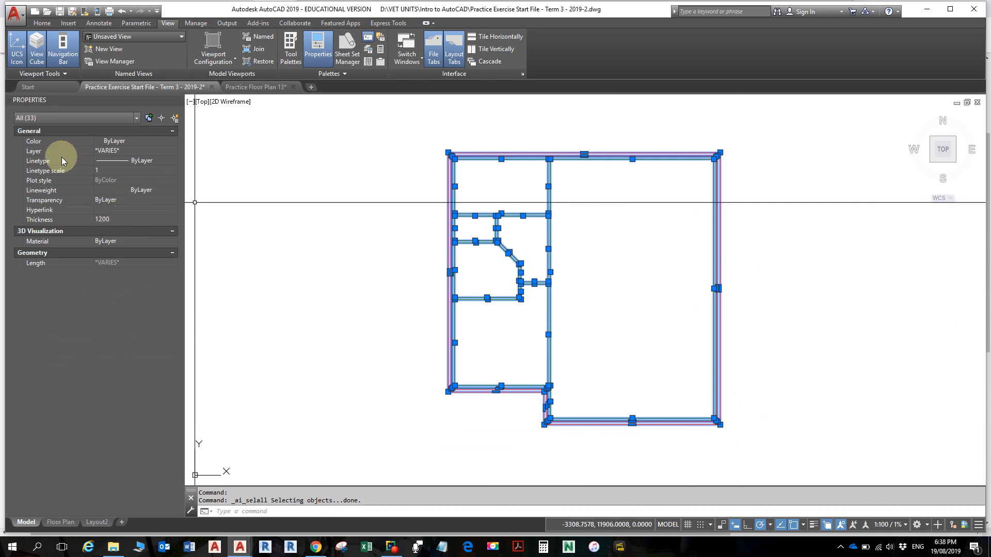
pyautogui.rightClick(448, 204)
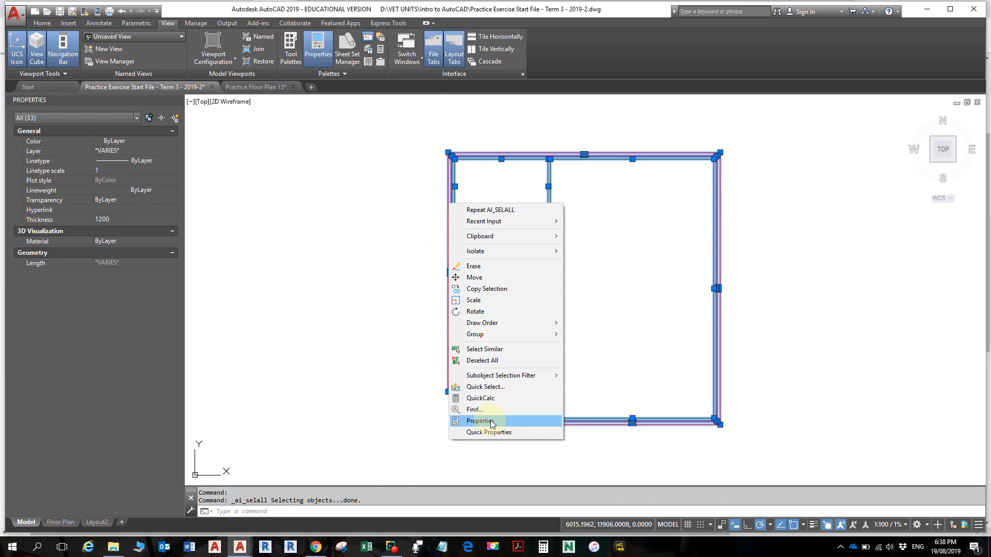
pyautogui.click(571, 47)
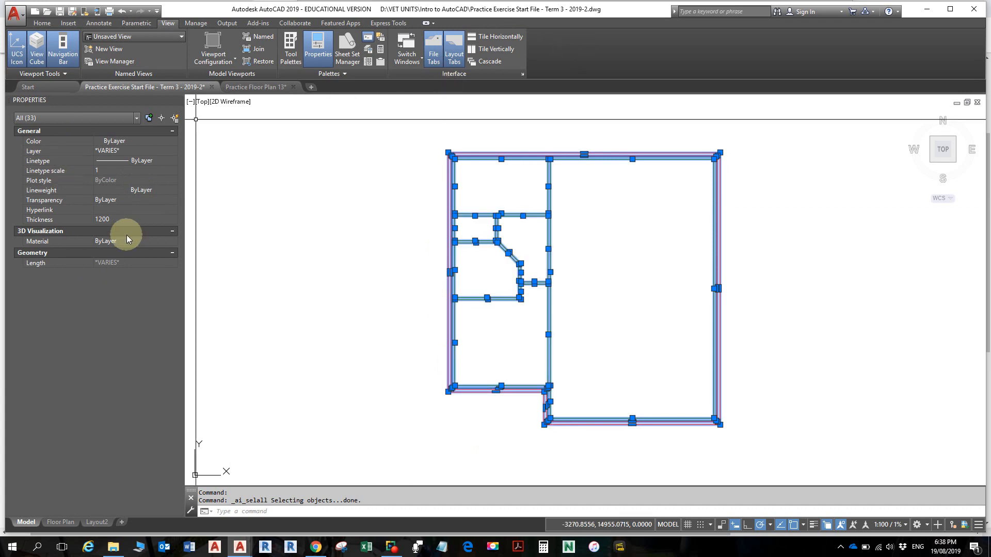
pyautogui.click(121, 220)
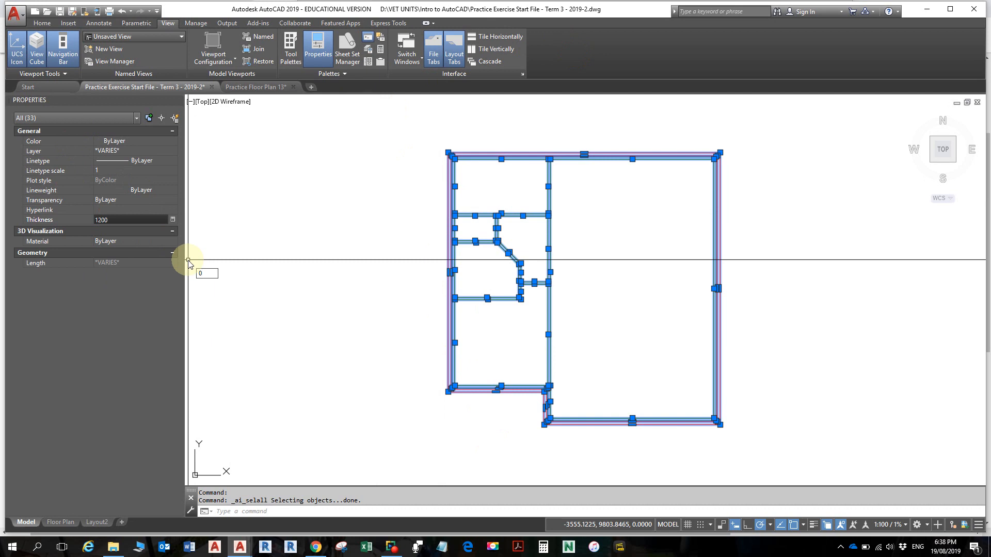
pyautogui.click(114, 219)
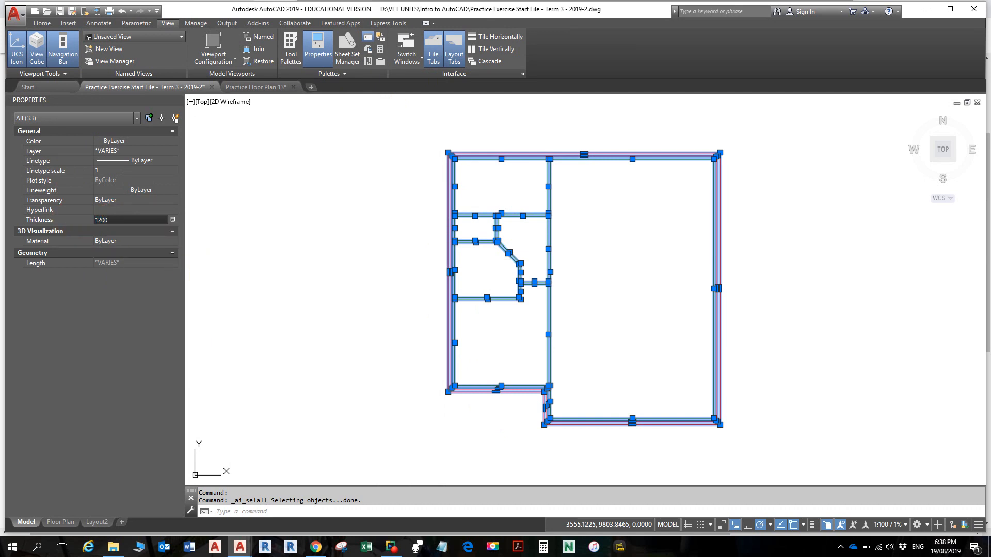
pyautogui.write('0')
pyautogui.press('Return')
pyautogui.press('Escape')
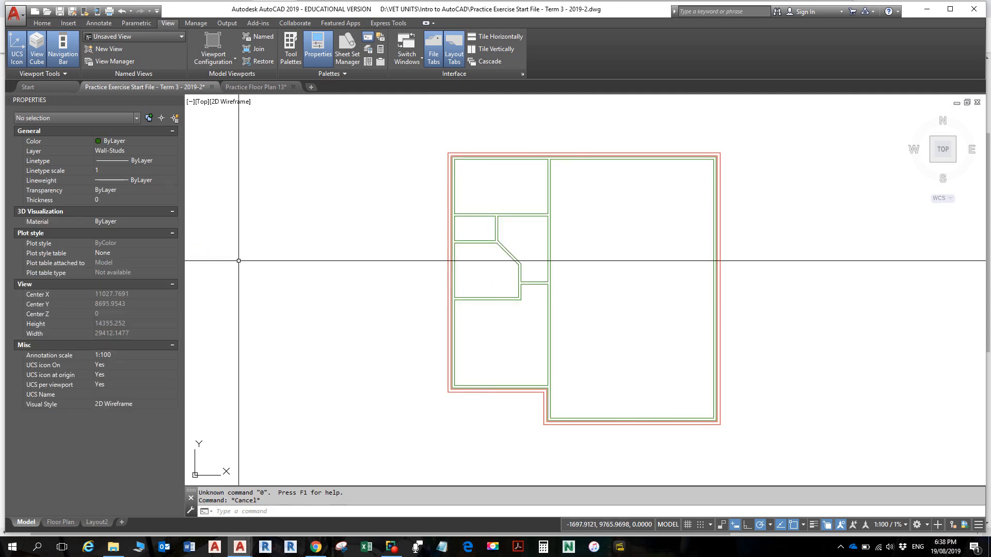
# Step: Select all the wall lines, set their thickness to 0 and deselect them
pyautogui.hotkey('ctrl', 'a')
pyautogui.click(111, 218)
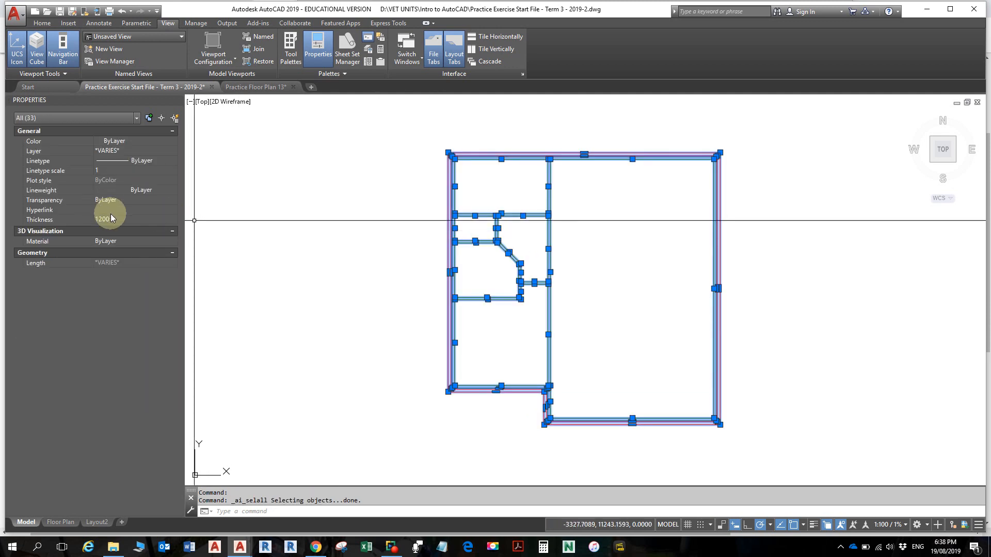
pyautogui.click(111, 218)
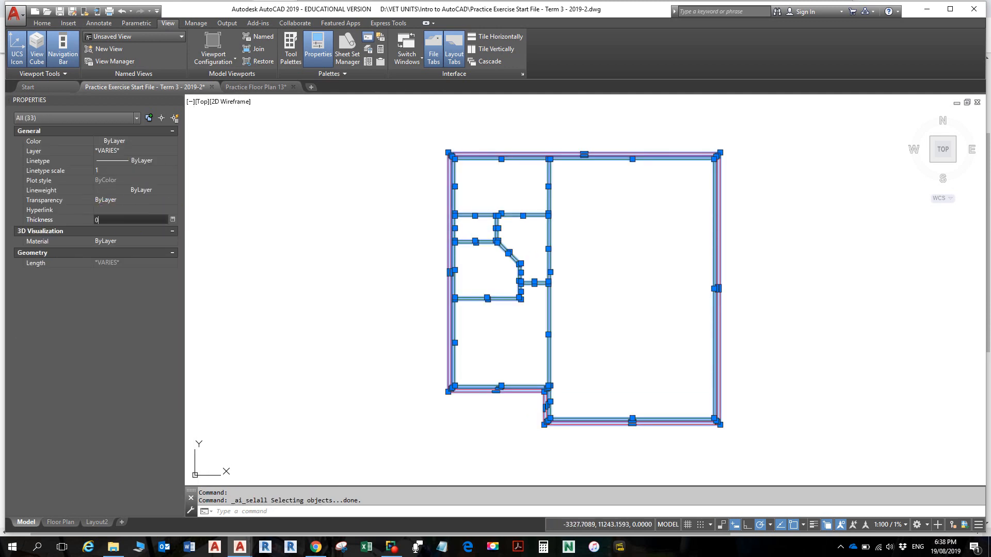
pyautogui.write('0')
pyautogui.press('Return')
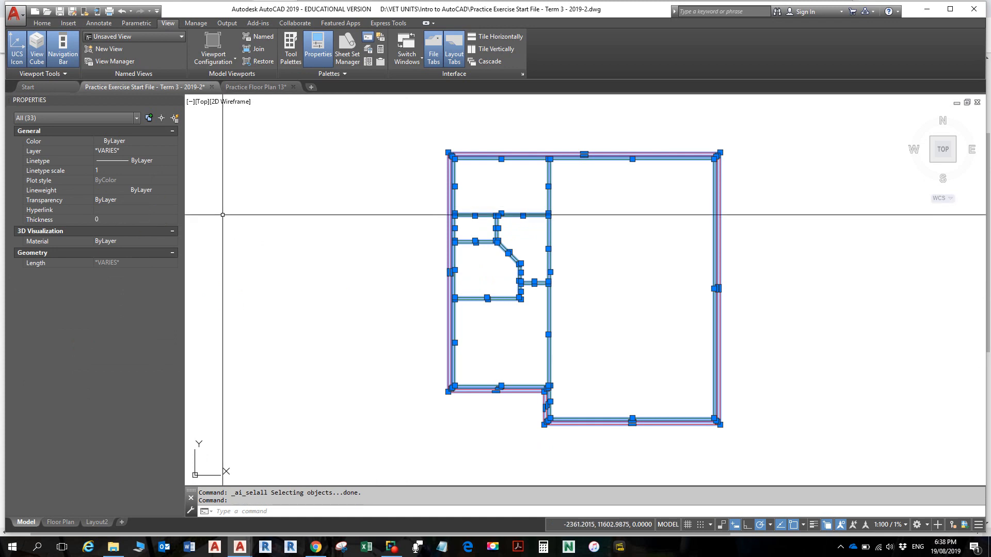
pyautogui.press('Escape')
pyautogui.press('Escape')
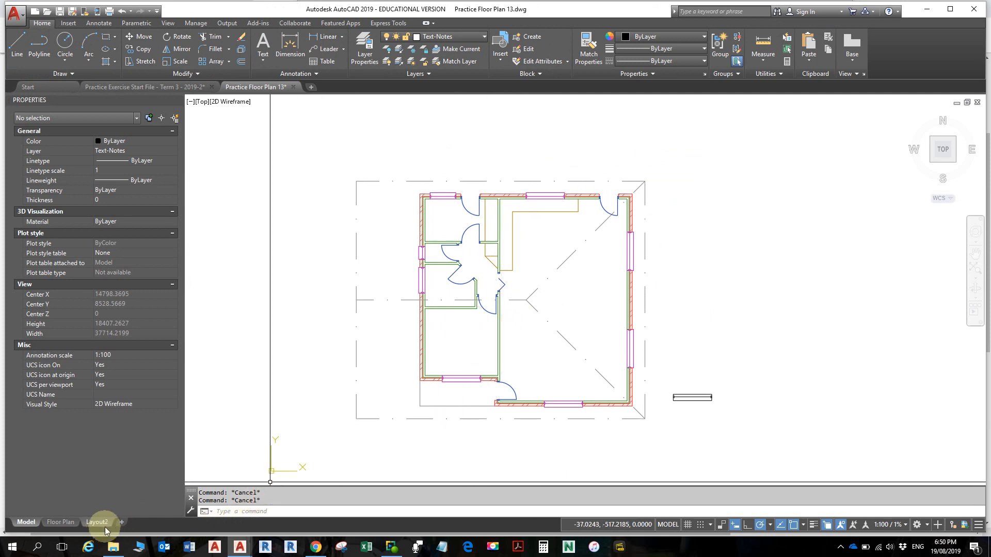
# Step: Examine the doors, windows, room labels and dimensions on the Floor Plan layout of Practice Floor Plan 13
pyautogui.click(60, 522)
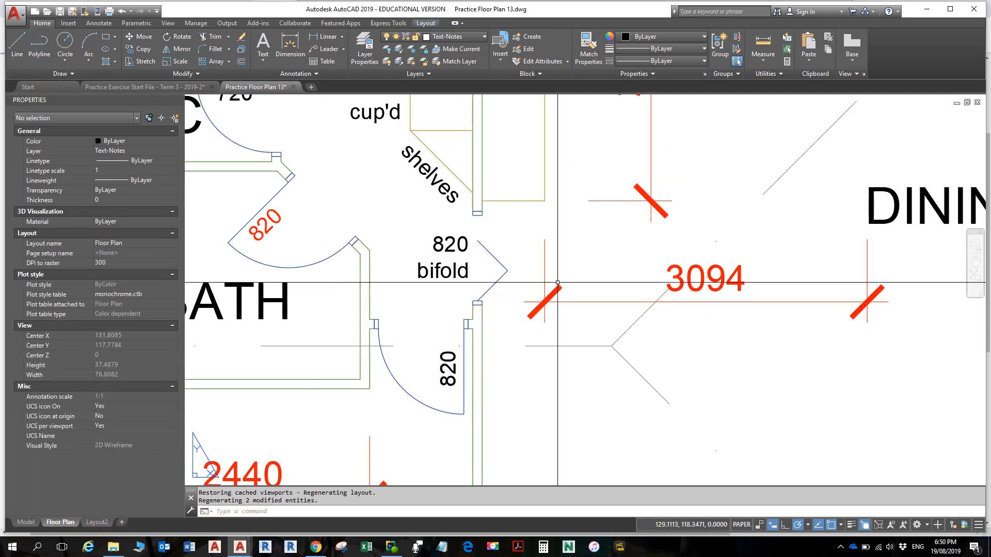
pyautogui.scroll(-5, 557, 283)
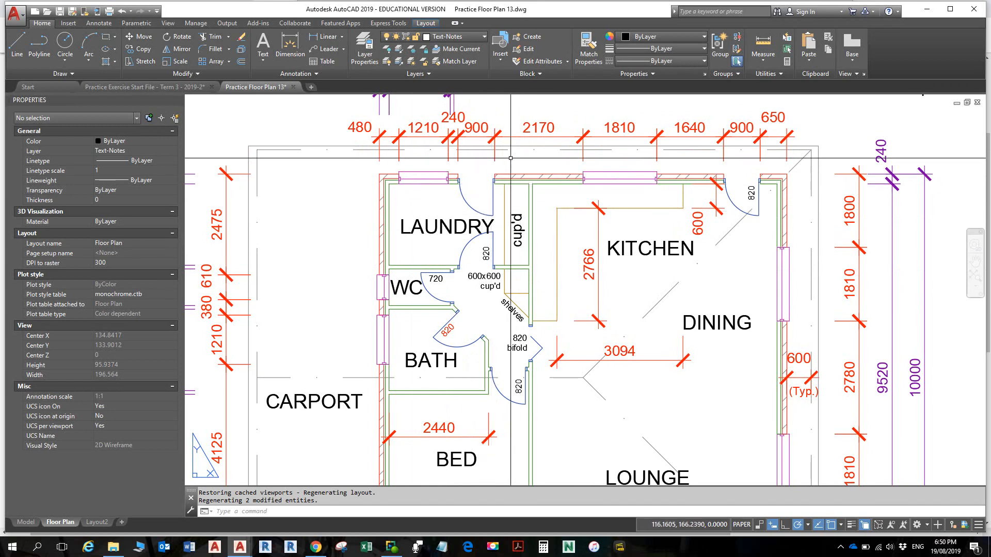
pyautogui.moveTo(660, 212); pyautogui.dragTo(611, 210, button='middle')
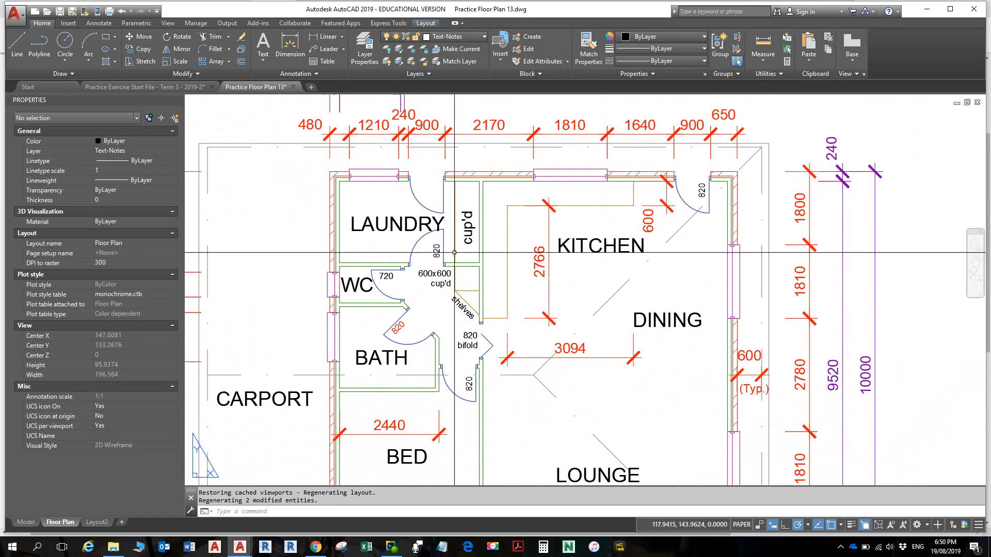
pyautogui.moveTo(391, 306); pyautogui.dragTo(431, 265, button='middle')
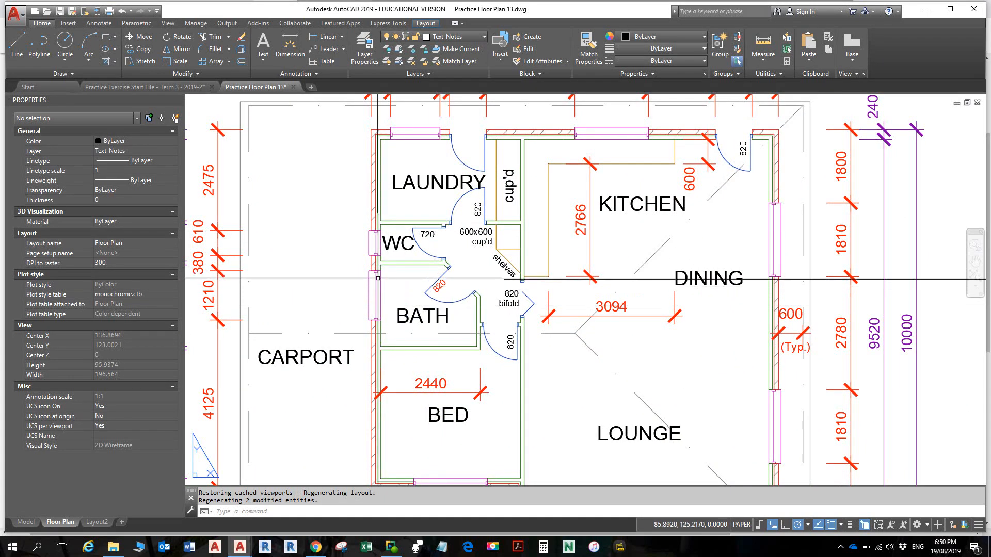
pyautogui.moveTo(405, 295); pyautogui.dragTo(385, 208, button='middle')
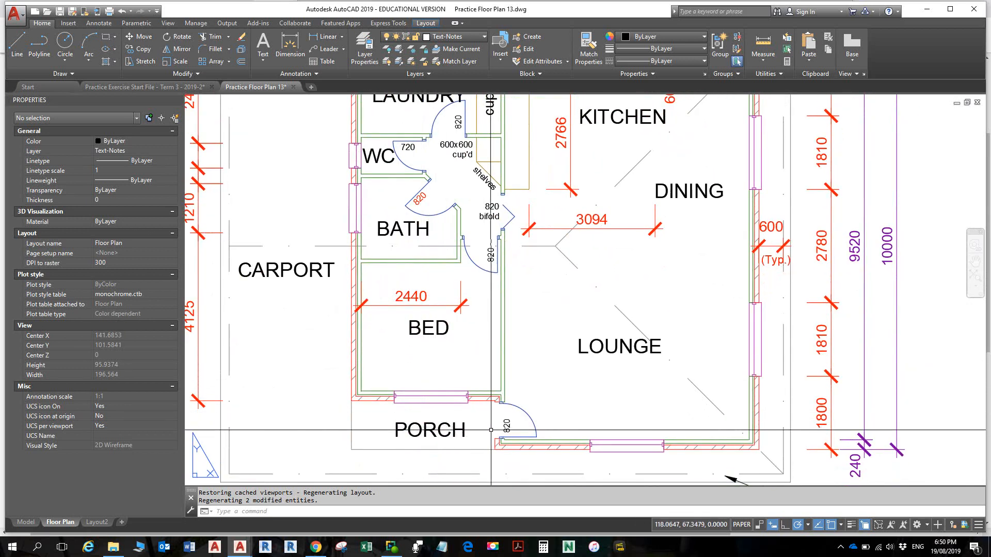
pyautogui.scroll(4, 395, 415)
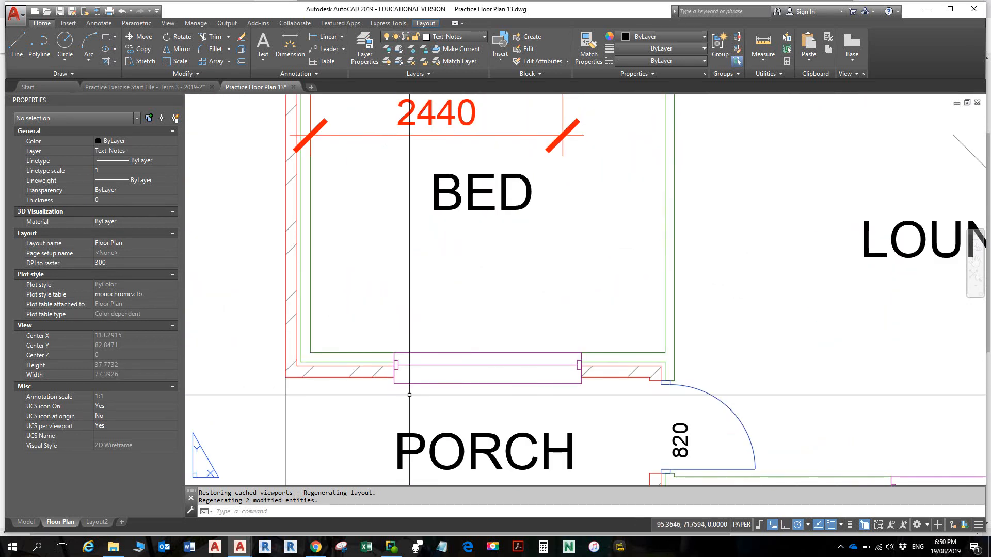
pyautogui.scroll(-2, 597, 336)
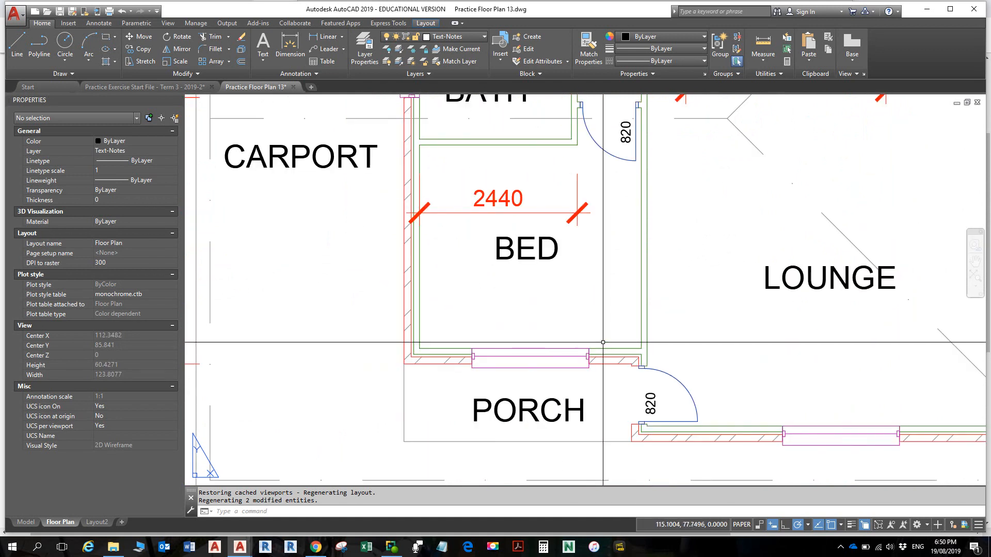
pyautogui.moveTo(600, 341); pyautogui.dragTo(464, 319, button='middle')
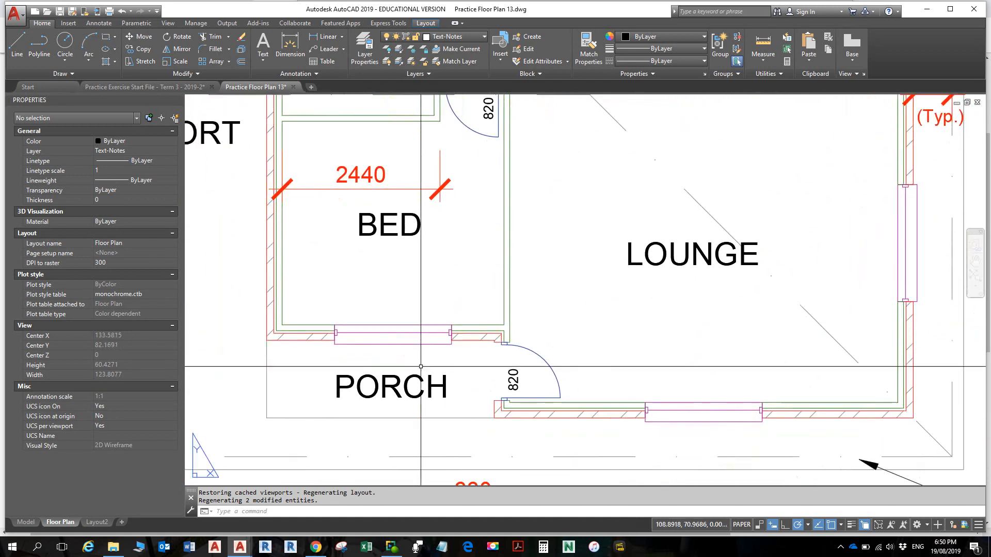
pyautogui.moveTo(653, 339); pyautogui.dragTo(492, 339, button='middle')
pyautogui.moveTo(669, 331); pyautogui.dragTo(571, 416, button='middle')
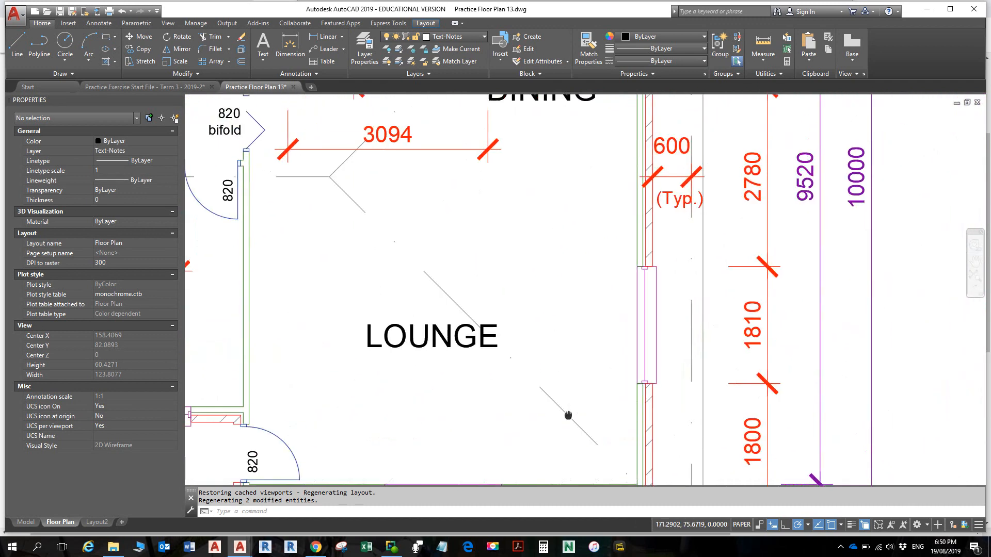
pyautogui.moveTo(608, 350); pyautogui.dragTo(631, 394, button='middle')
pyautogui.scroll(-6, 631, 393)
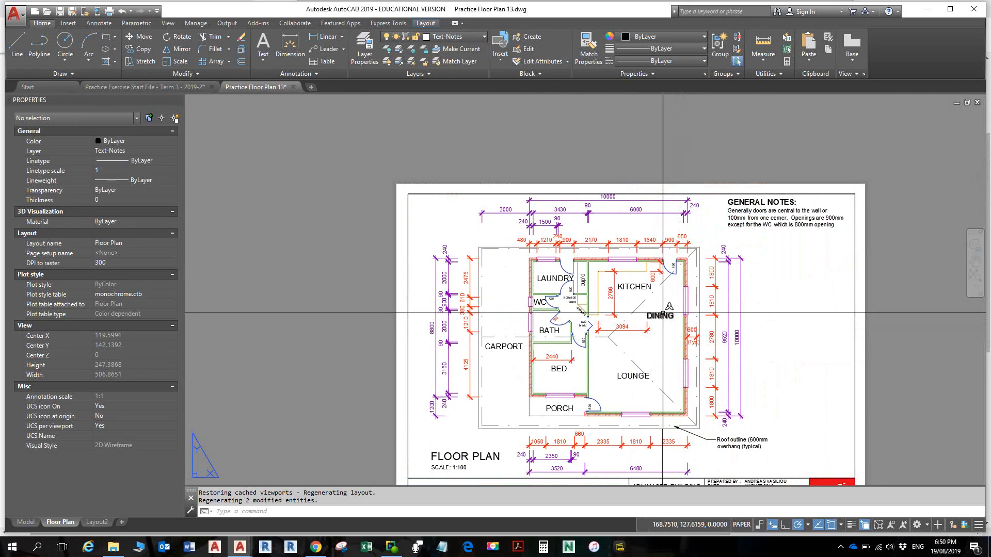
pyautogui.scroll(5, 646, 322)
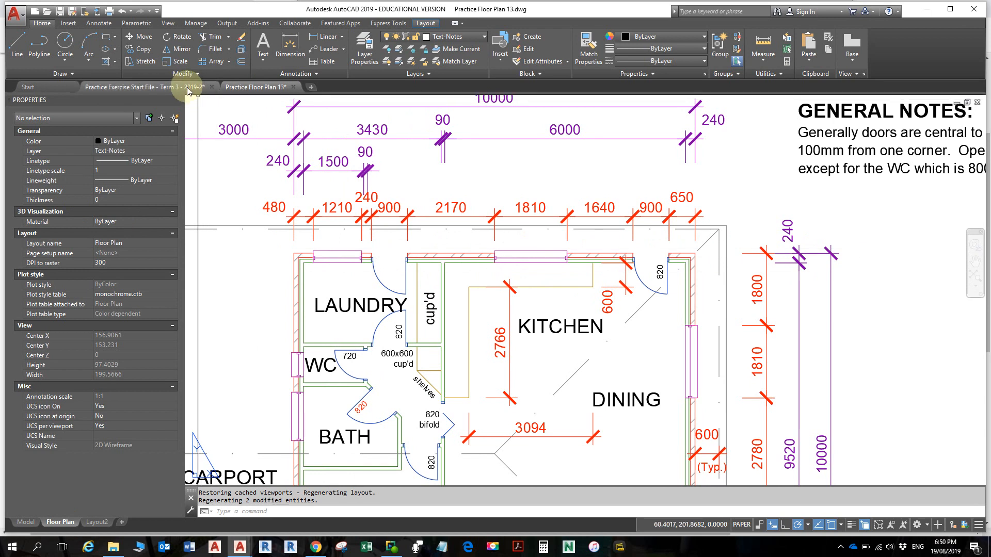
# Step: Switch to the Practice Exercise Start File - Term 3 - 2019-2 drawing, check its Floor Plan layout and return to model space
pyautogui.moveTo(175, 89)
pyautogui.click(251, 126)
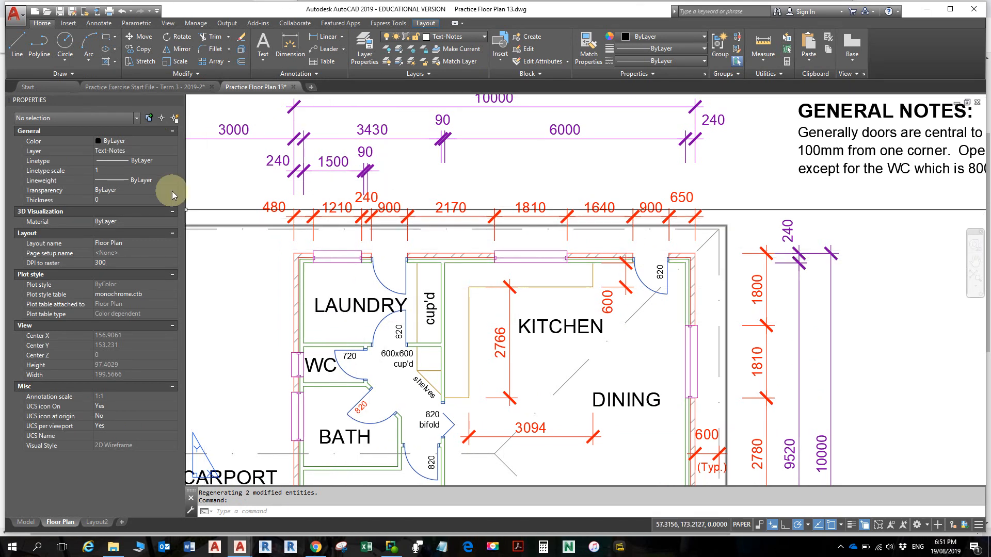
pyautogui.click(193, 88)
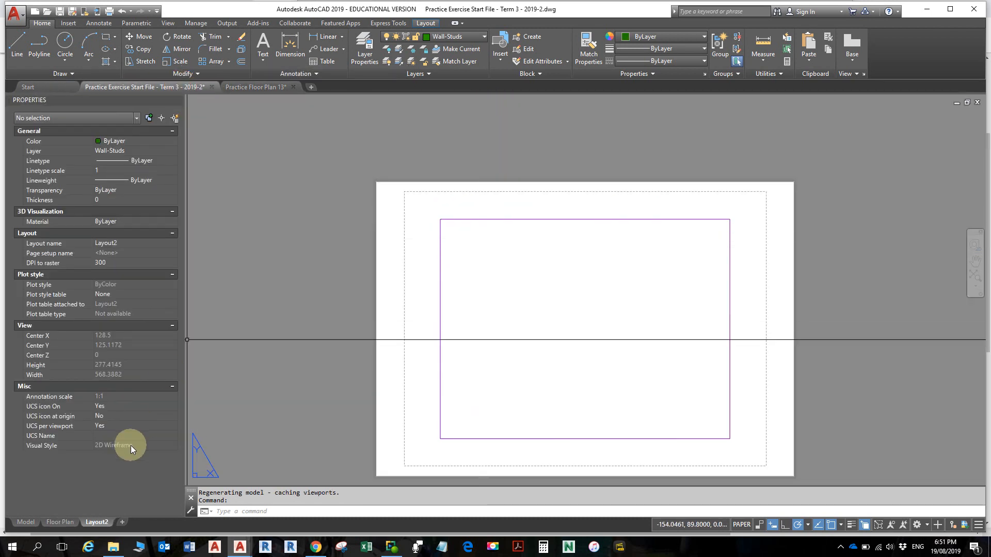
pyautogui.click(58, 522)
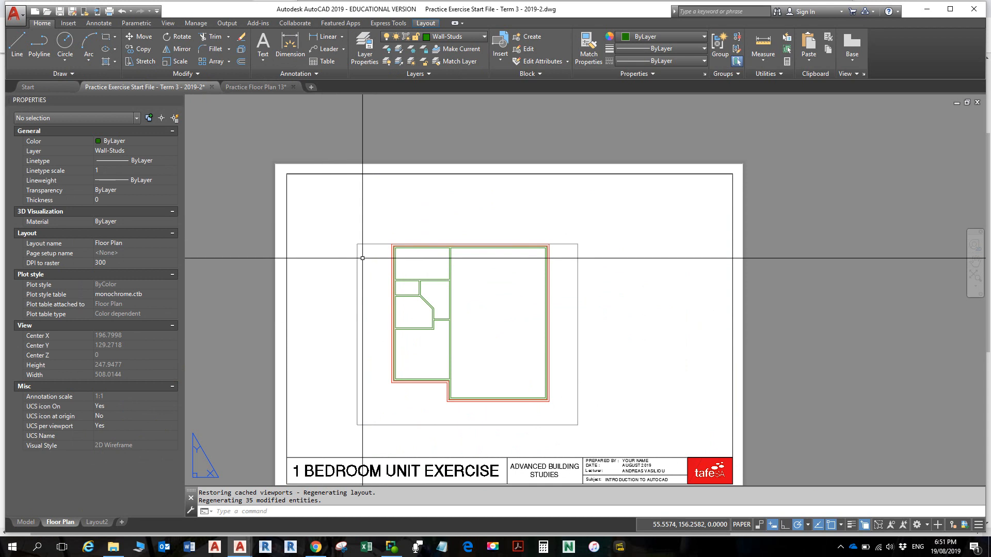
pyautogui.click(26, 522)
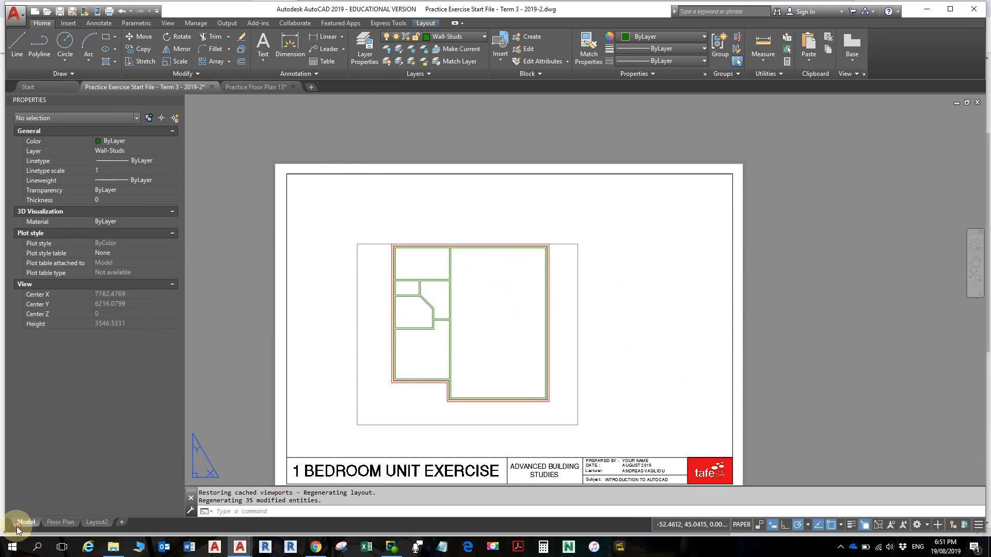
# Step: Draw a line across the full thickness of the top exterior wall, starting 480 right of the wall's outer upper-left corner
pyautogui.scroll(6, 435, 199)
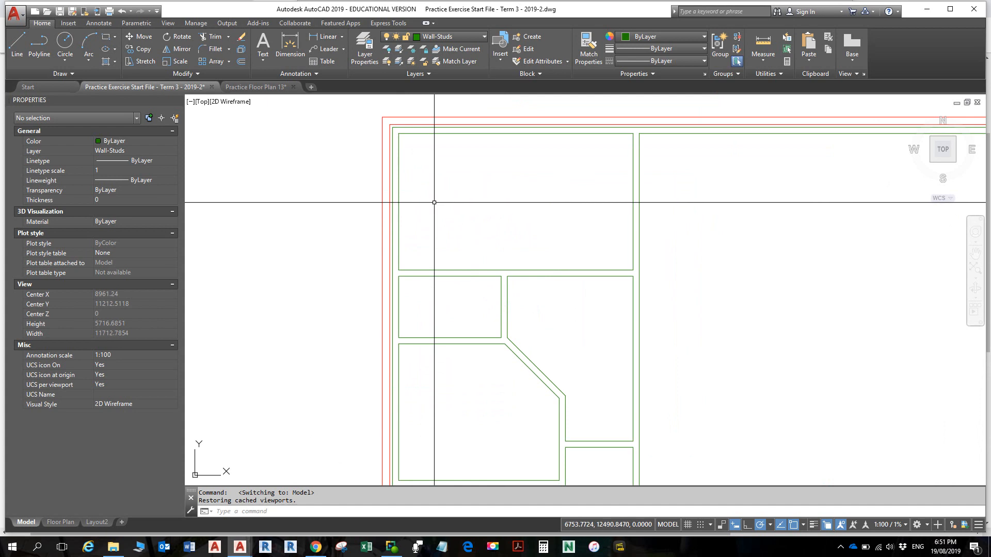
pyautogui.moveTo(435, 203); pyautogui.dragTo(419, 269, button='middle')
pyautogui.scroll(2, 406, 220)
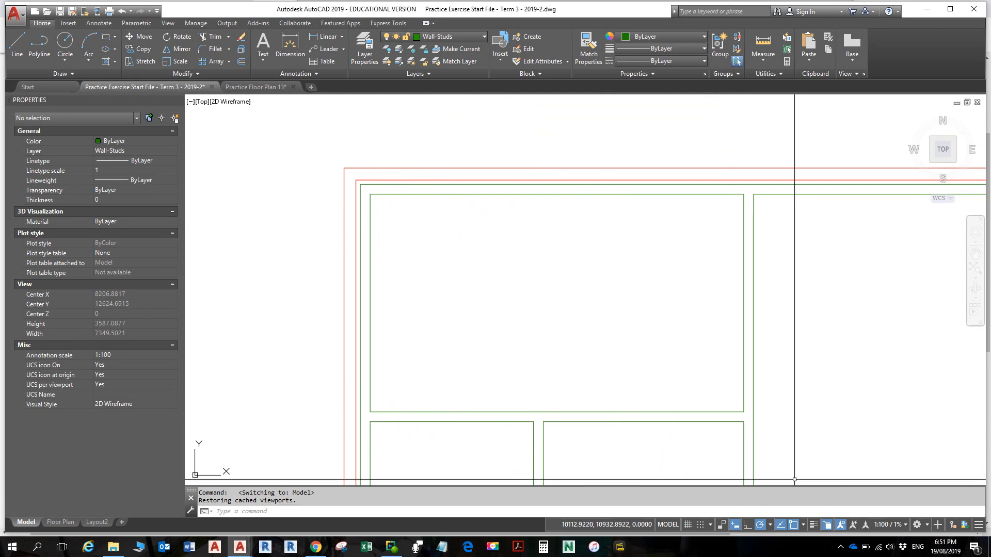
pyautogui.click(802, 525)
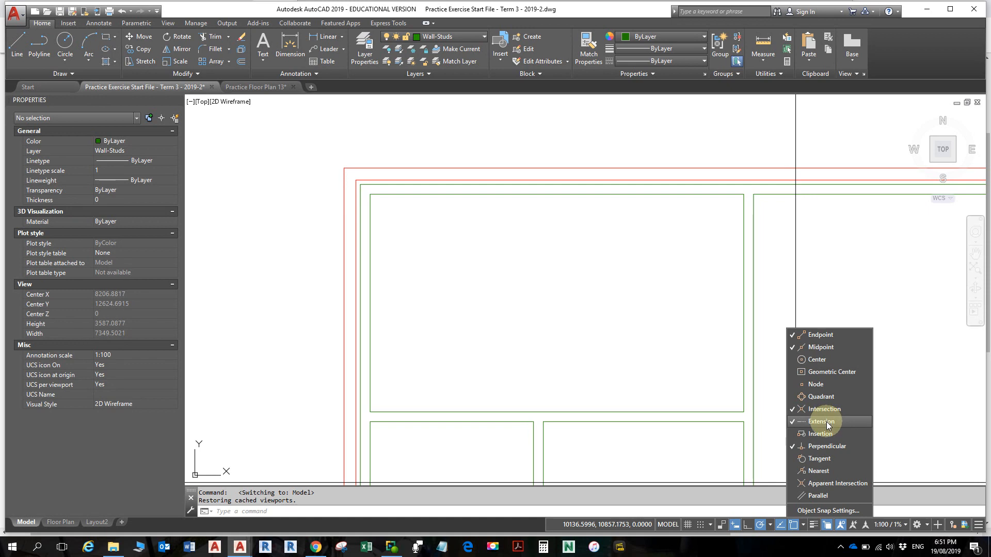
pyautogui.click(20, 48)
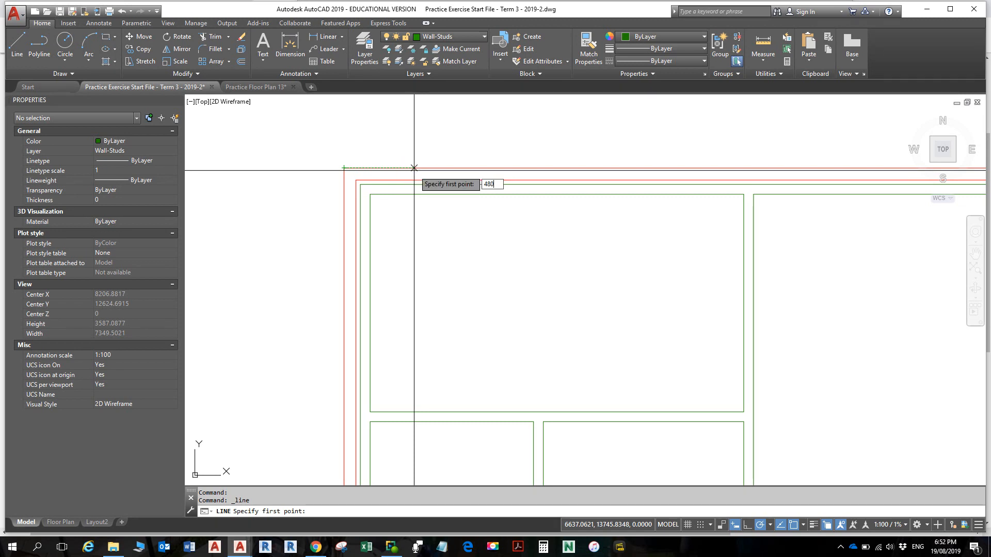
pyautogui.press('Return')
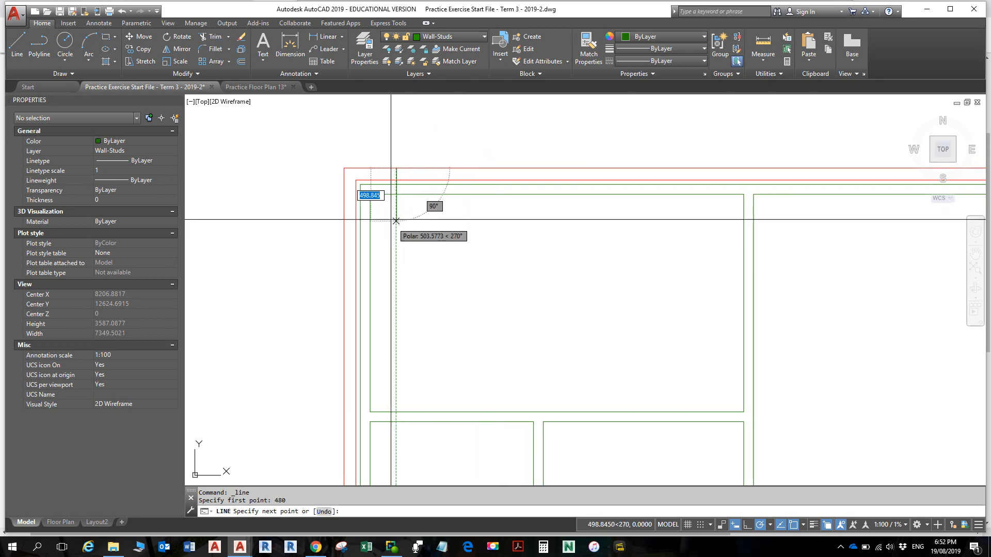
pyautogui.scroll(4, 401, 198)
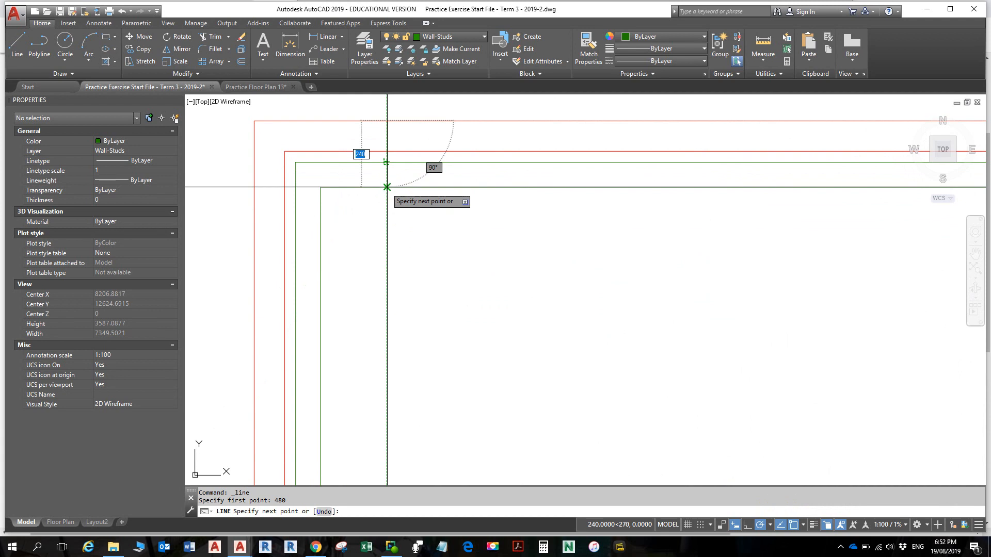
pyautogui.click(387, 187)
pyautogui.rightClick(469, 202)
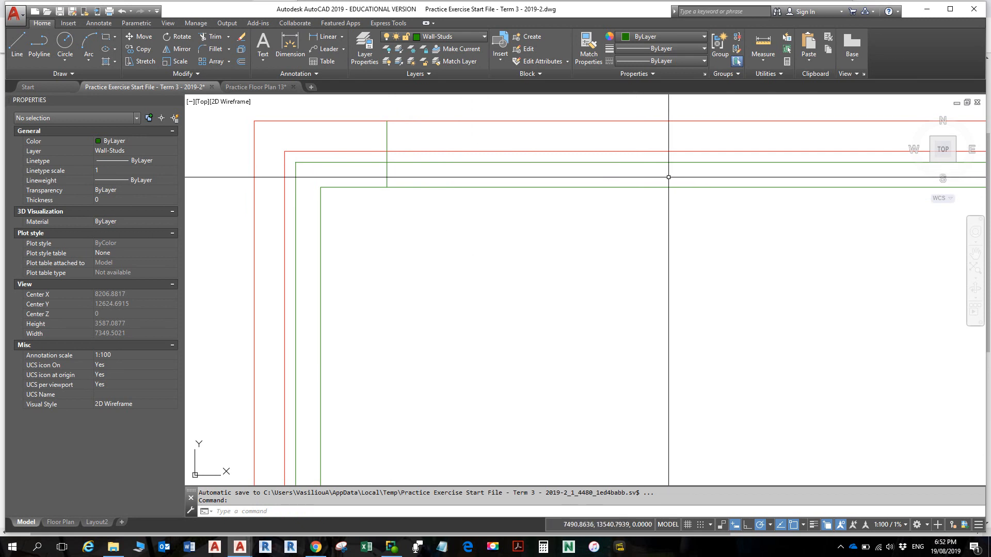
# Step: Offset the short line across the top wall 1210 to the right to mark the first opening's other side
pyautogui.write('o')
pyautogui.press('Return')
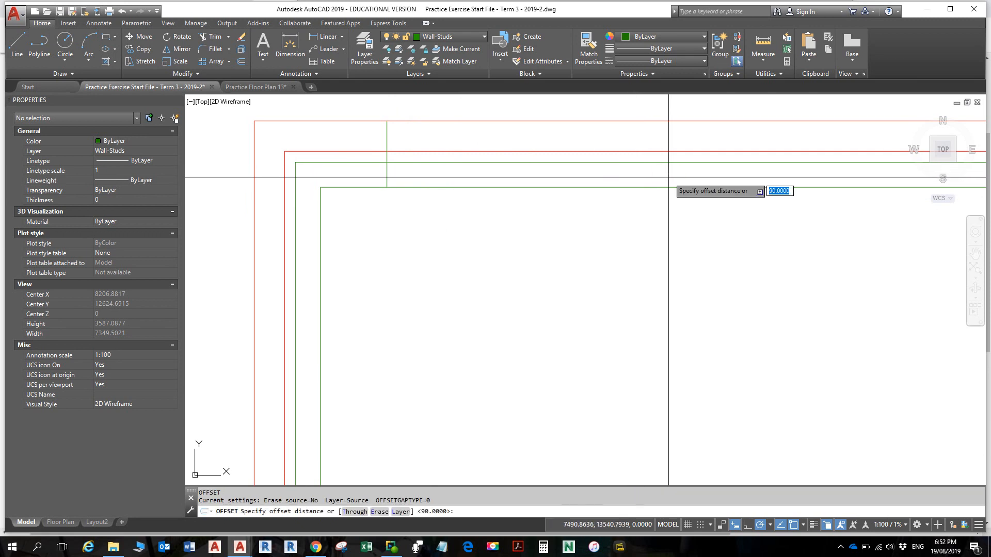
pyautogui.write('1210')
pyautogui.press('Return')
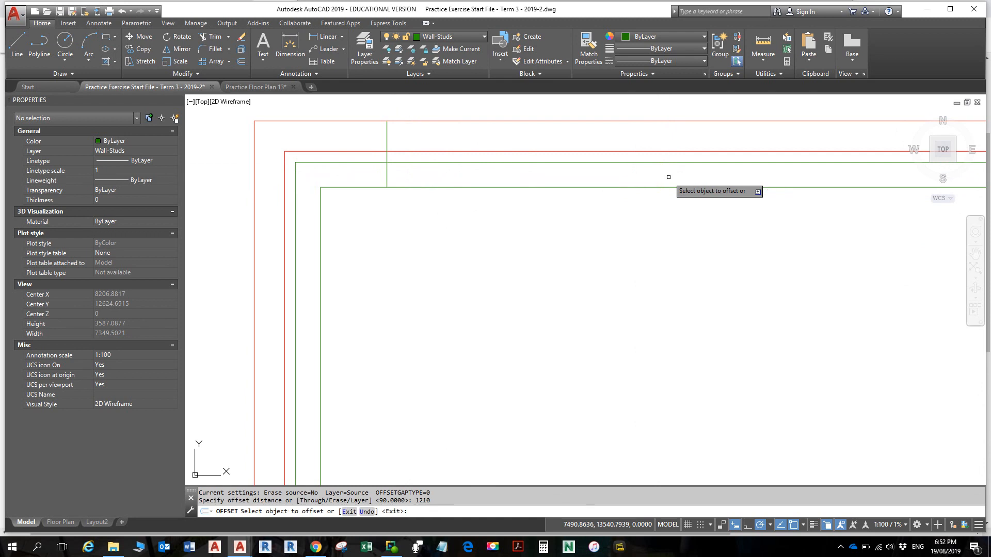
pyautogui.click(386, 132)
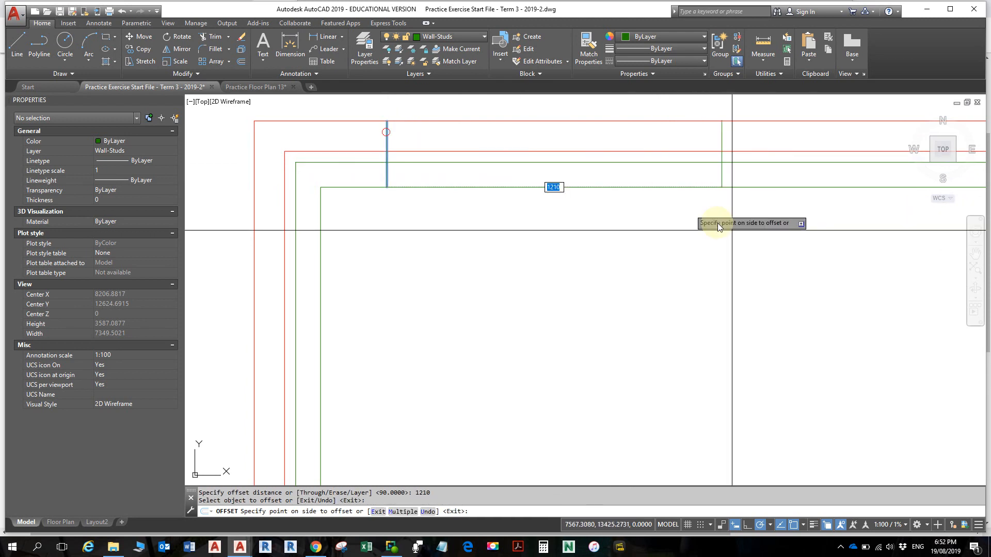
pyautogui.click(732, 249)
pyautogui.moveTo(733, 250); pyautogui.dragTo(592, 279, button='middle')
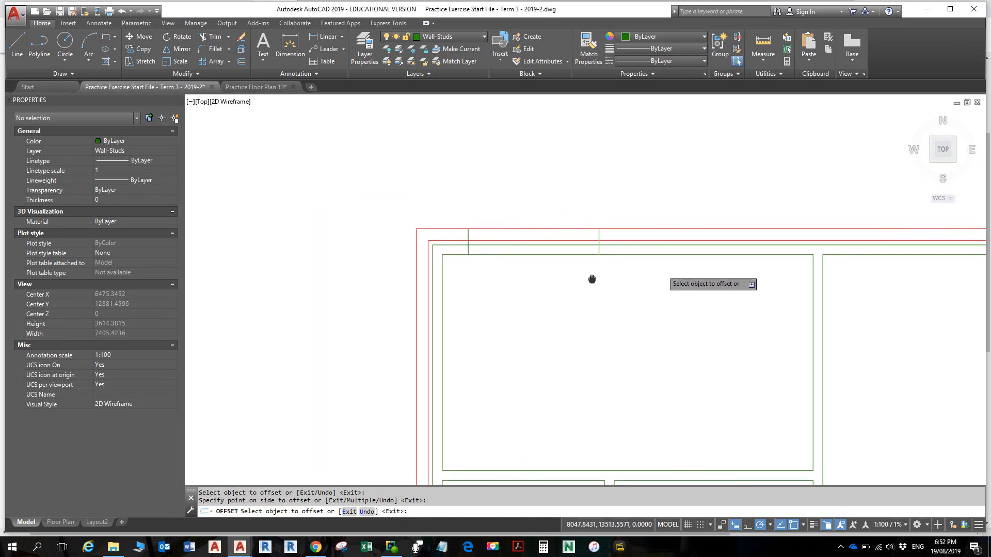
pyautogui.press('Escape')
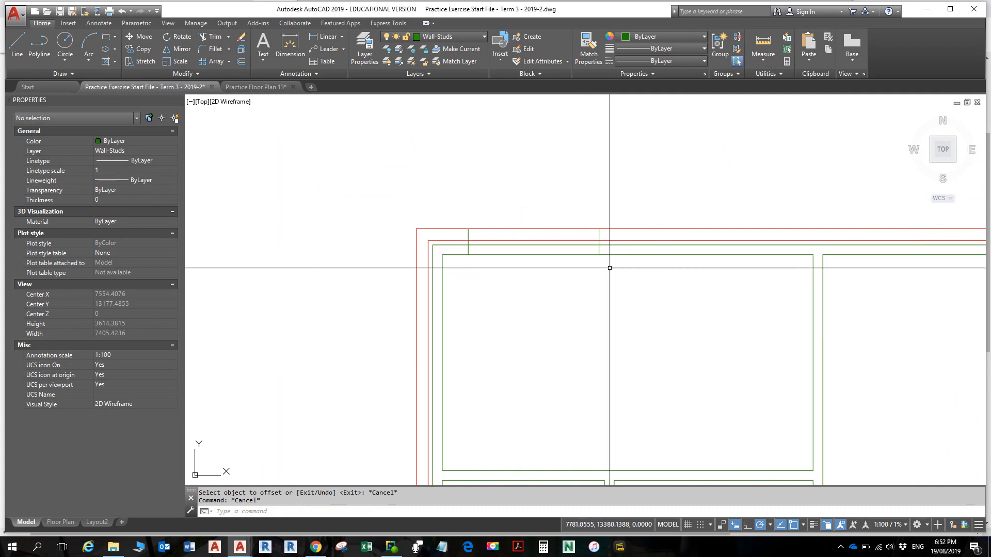
# Step: Offset the right-hand line of the first opening 240 to the right along the top wall
pyautogui.scroll(4, 609, 268)
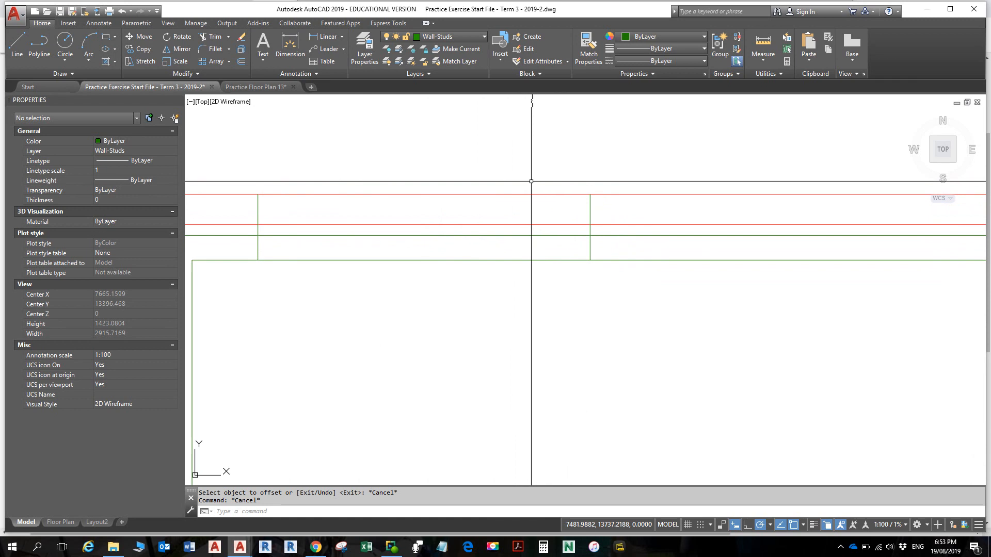
pyautogui.scroll(-6, 555, 261)
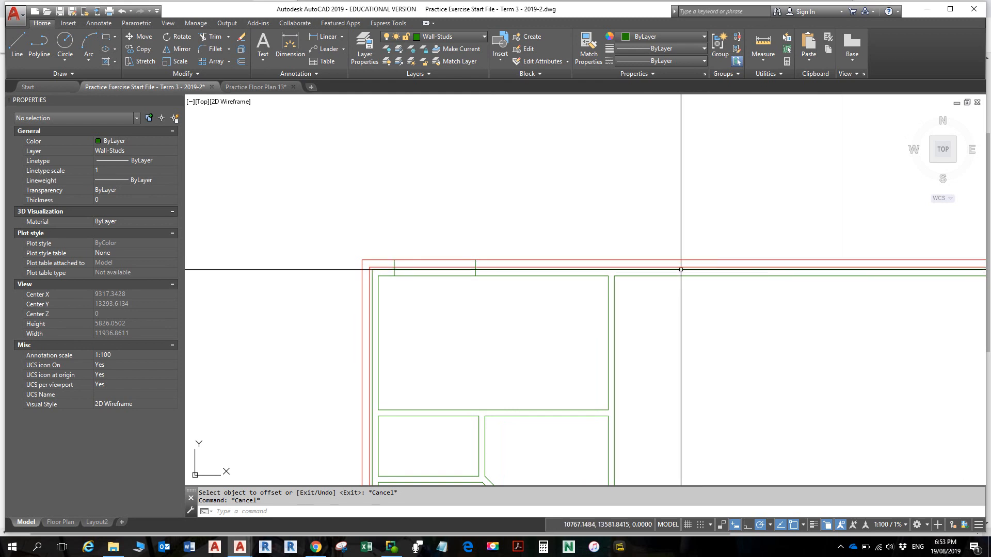
pyautogui.scroll(4, 472, 276)
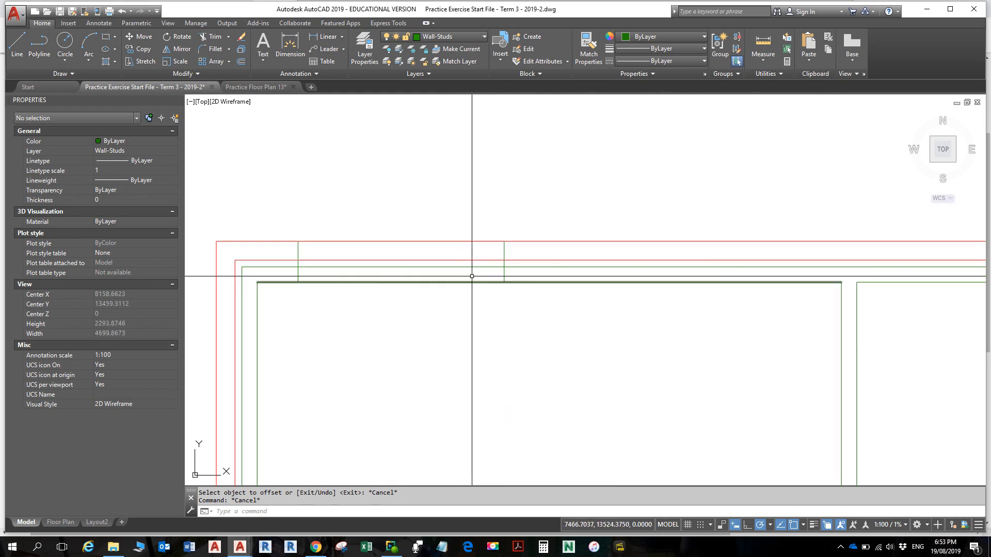
pyautogui.press('Return')
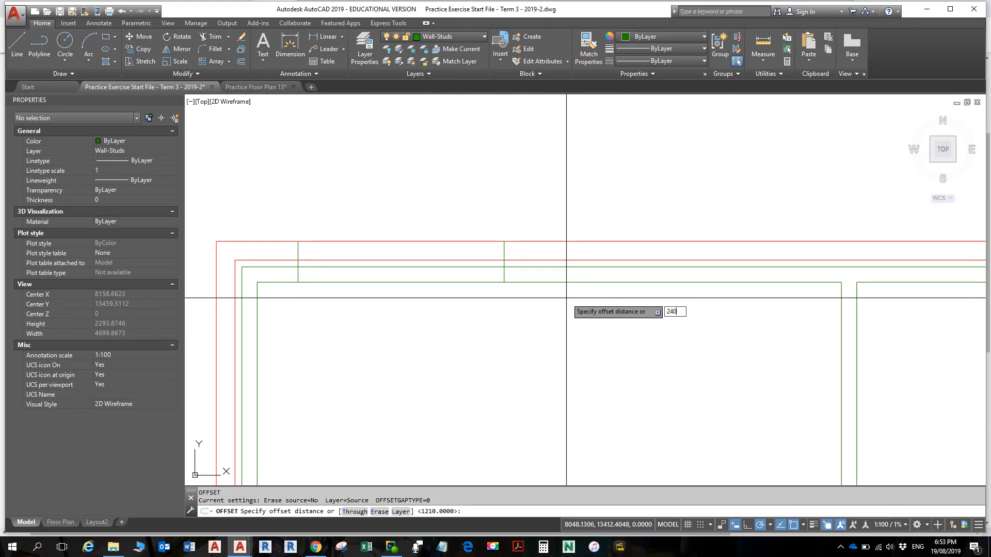
pyautogui.press('Return')
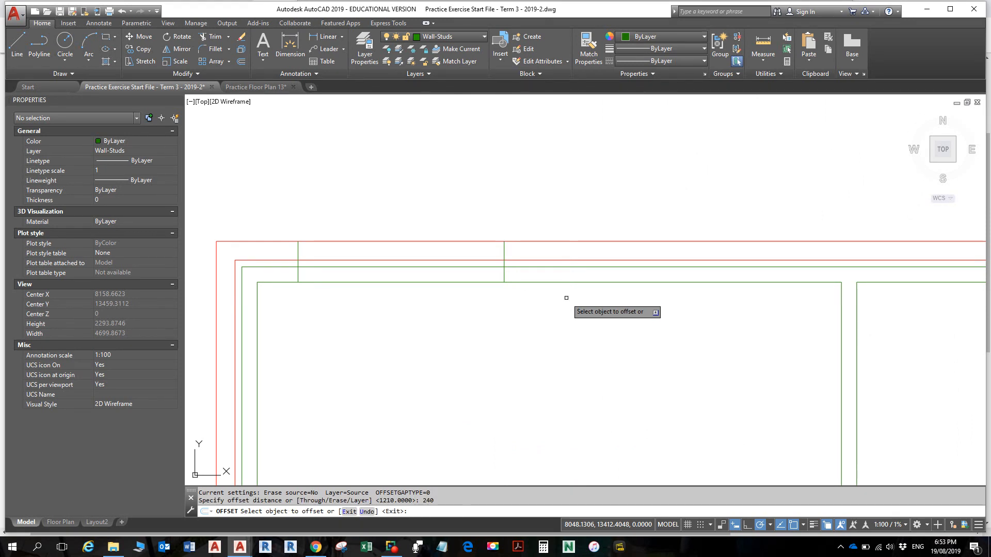
pyautogui.click(505, 274)
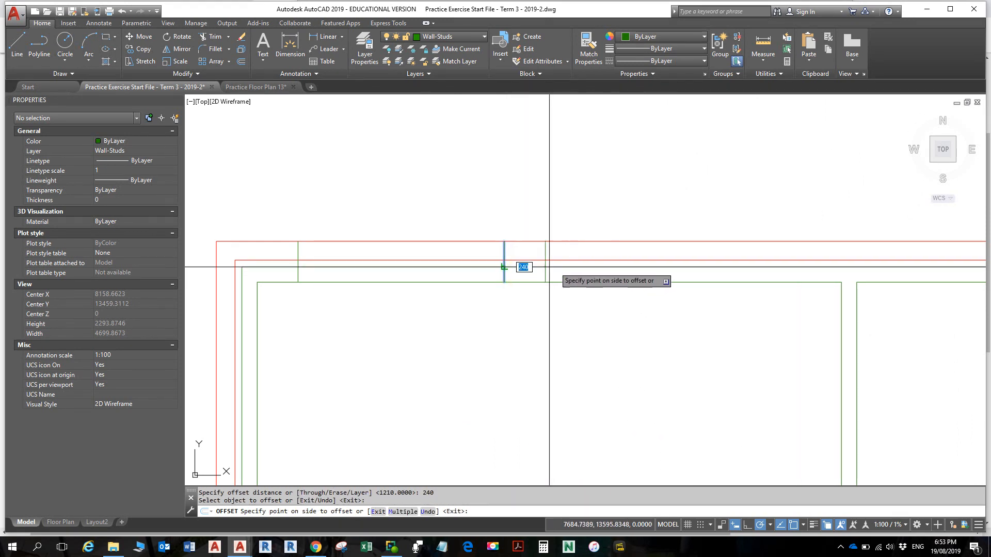
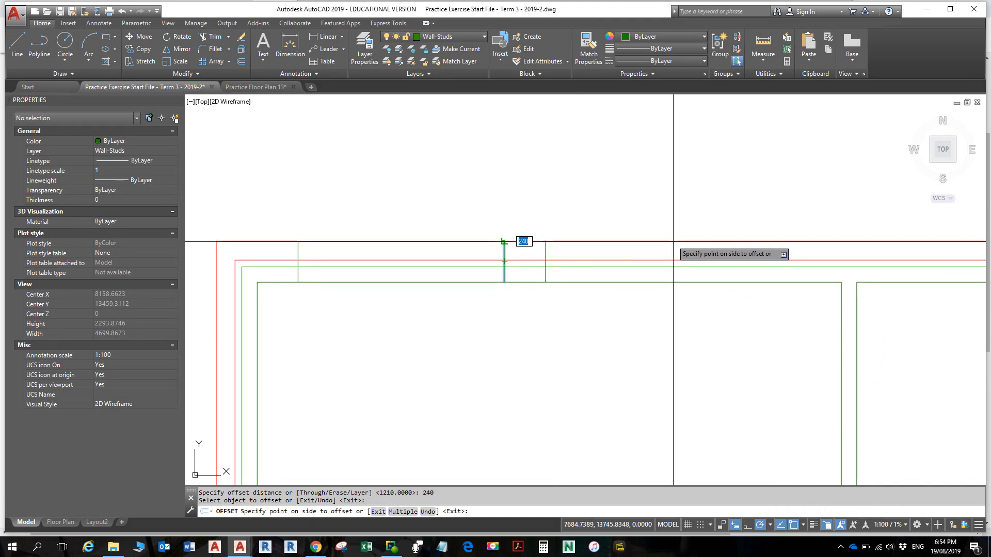
pyautogui.click(685, 210)
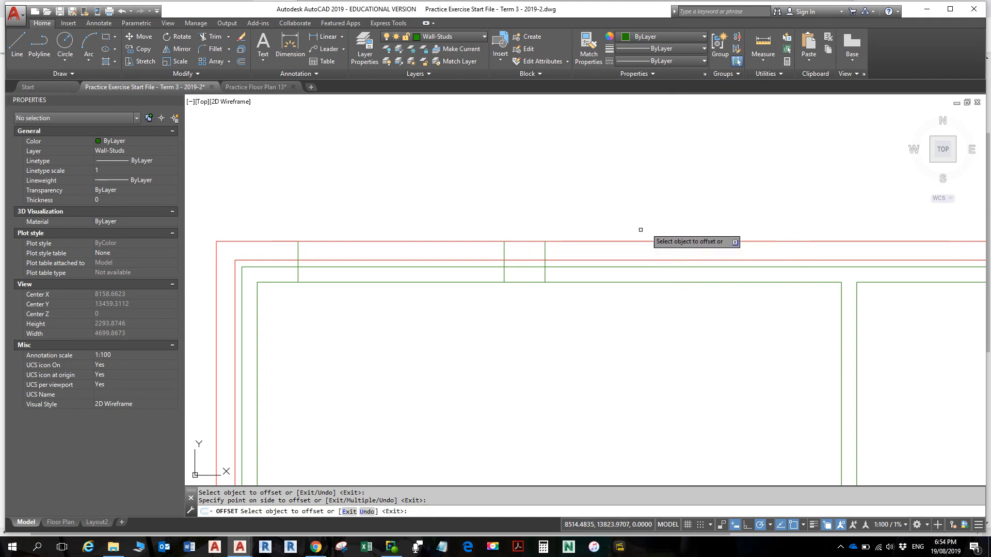
# Step: Offset the rightmost line across the top wall 900 to the right, and the resulting line a further 2170
pyautogui.click(546, 248)
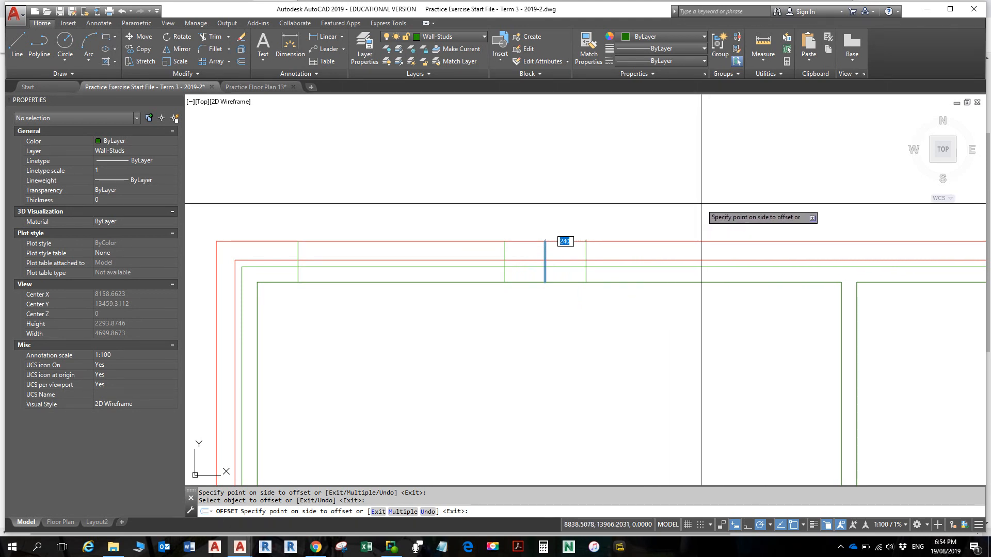
pyautogui.press('Return')
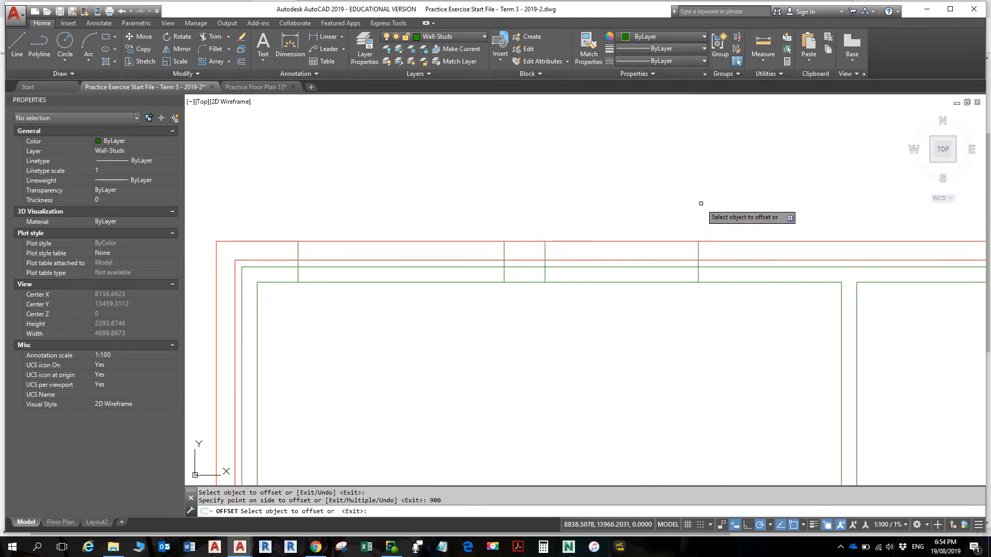
pyautogui.click(699, 258)
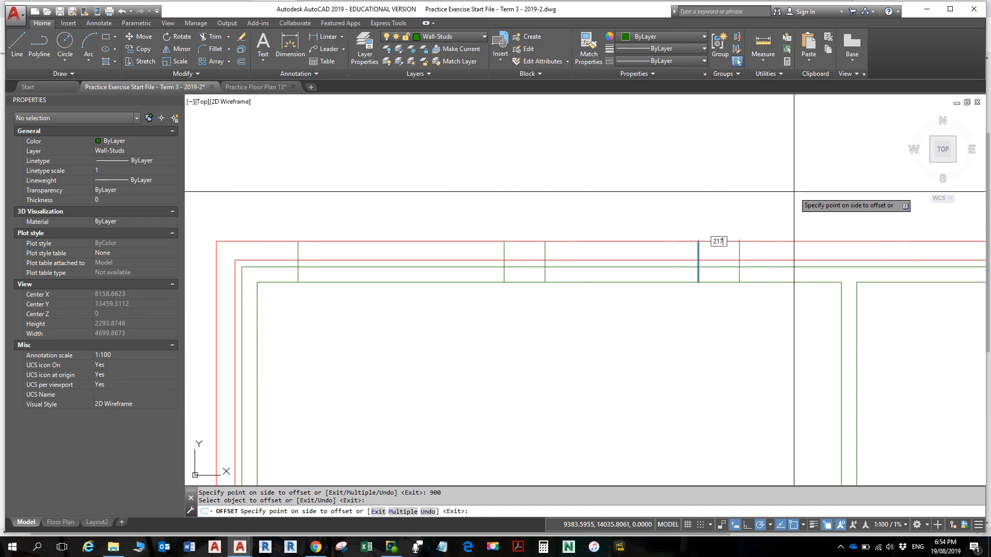
pyautogui.press('Return')
# Step: Offset the rightmost opening line, just past the internal wall, 1810 to the right along the top wall
pyautogui.scroll(-2, 772, 258)
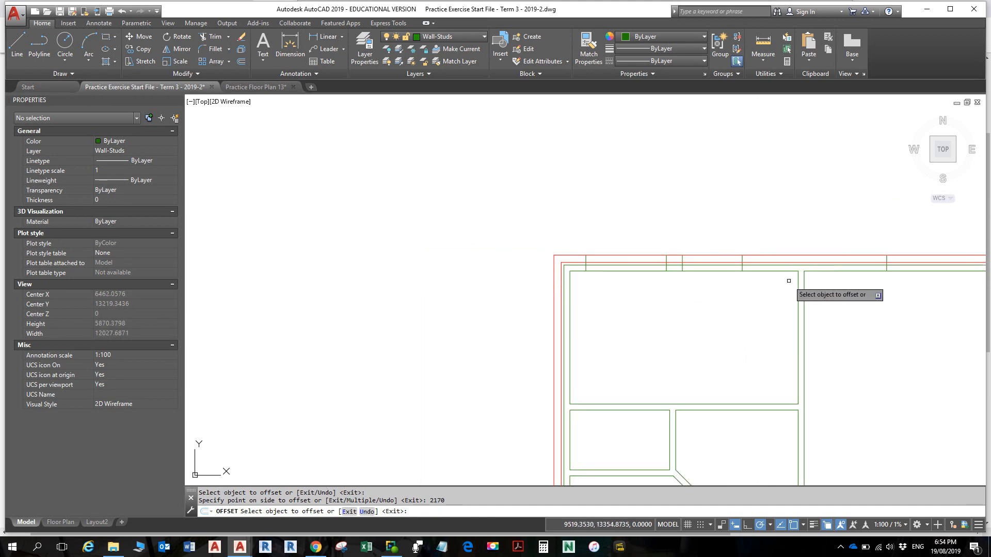
pyautogui.moveTo(791, 291)
pyautogui.mouseDown(button='middle')
pyautogui.moveTo(609, 320)
pyautogui.moveTo(556, 303)
pyautogui.mouseUp(button='middle')
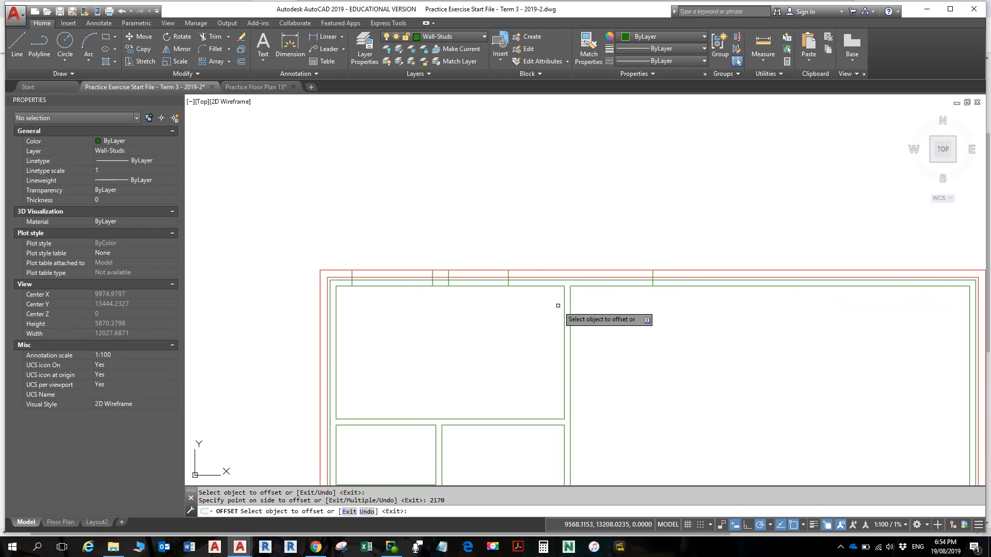
pyautogui.scroll(4, 656, 276)
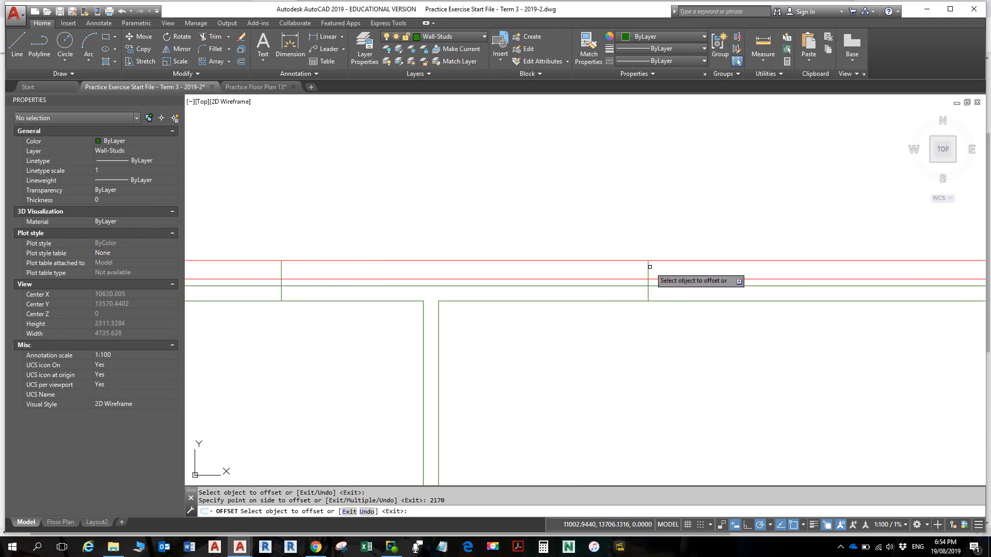
pyautogui.click(649, 271)
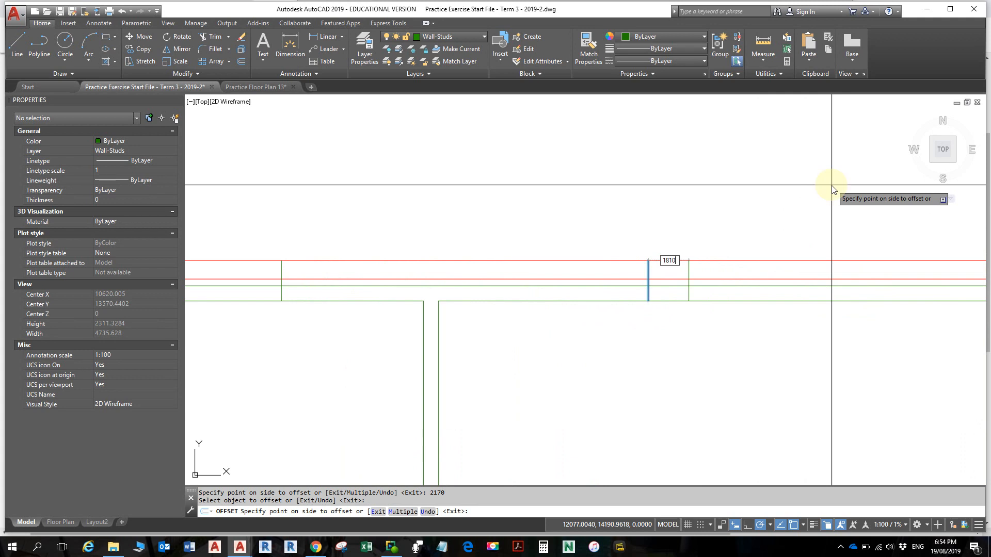
pyautogui.write('1810')
pyautogui.press('Return')
pyautogui.moveTo(782, 261); pyautogui.dragTo(524, 288, button='middle')
pyautogui.scroll(-4, 637, 283)
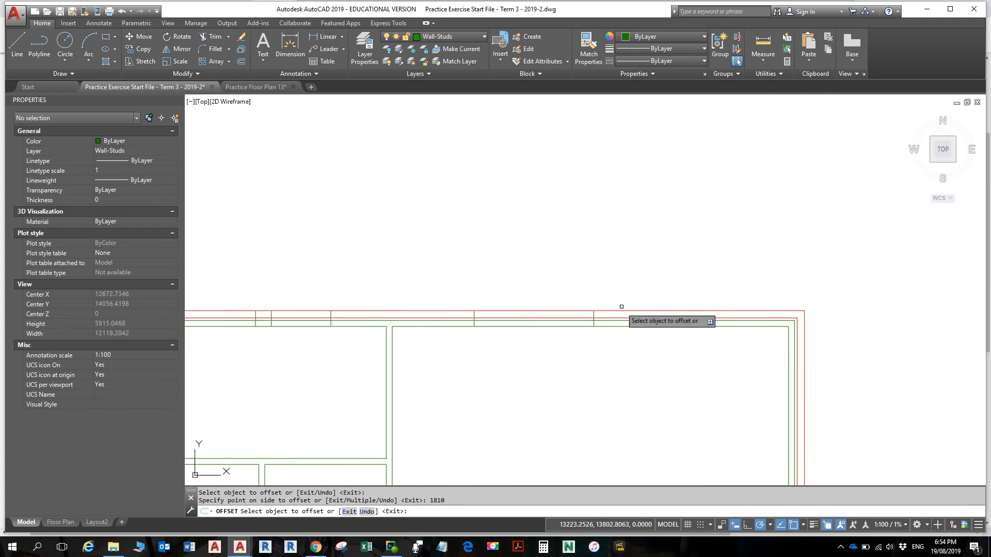
# Step: Offset the rightmost opening line 1640 to the right, offset the resulting line a further 900, and end the Offset command
pyautogui.scroll(4, 622, 307)
pyautogui.click(564, 315)
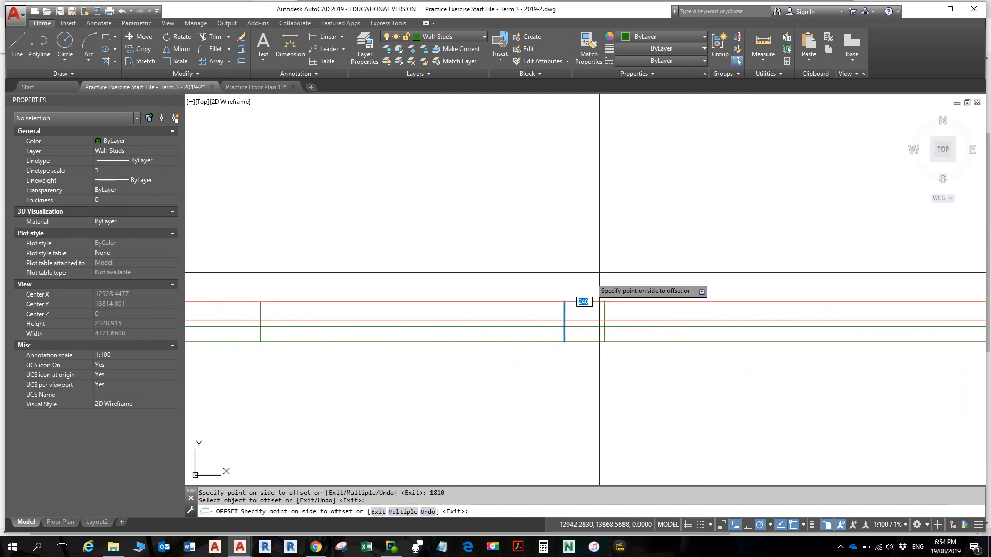
pyautogui.click(726, 227)
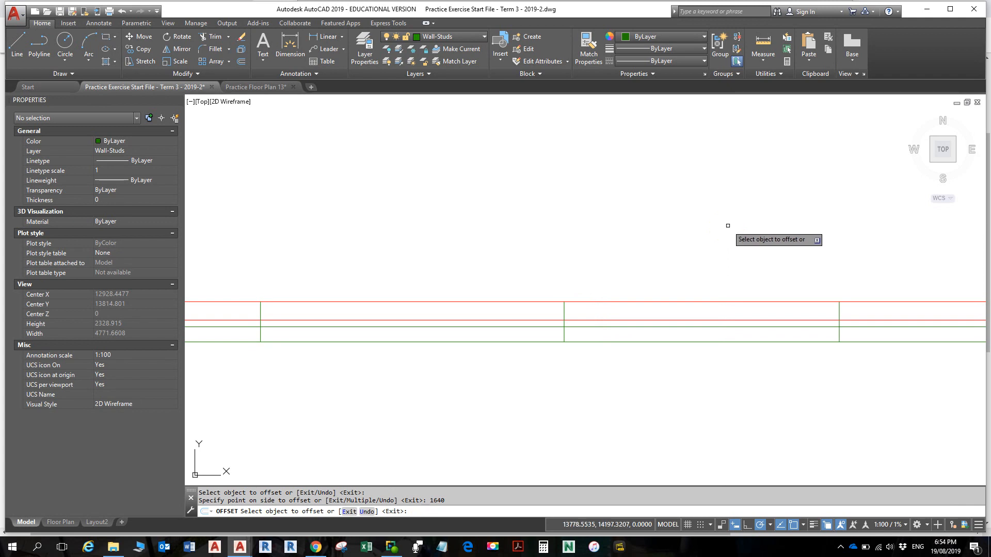
pyautogui.moveTo(759, 243)
pyautogui.mouseDown(button='middle')
pyautogui.moveTo(630, 247)
pyautogui.moveTo(543, 229)
pyautogui.mouseUp(button='middle')
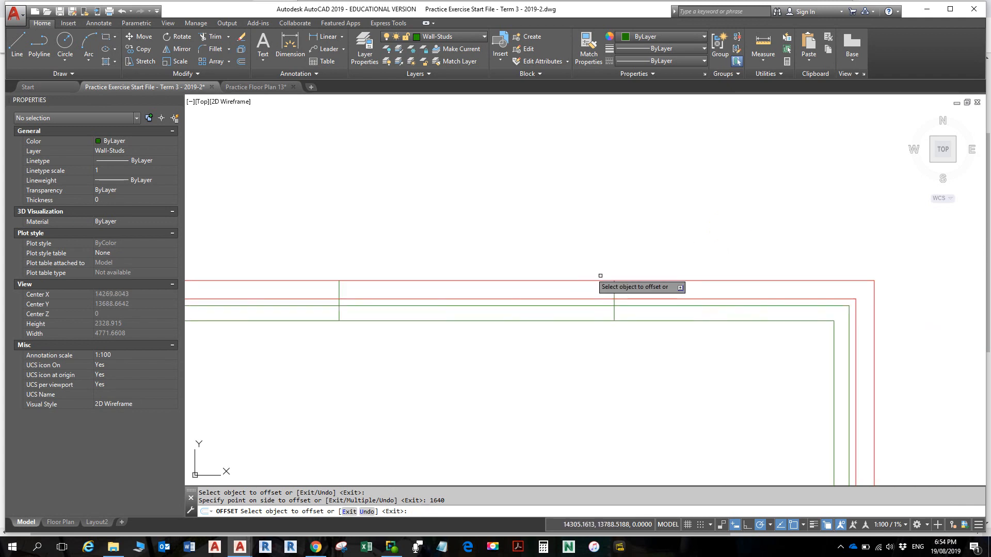
pyautogui.click(614, 284)
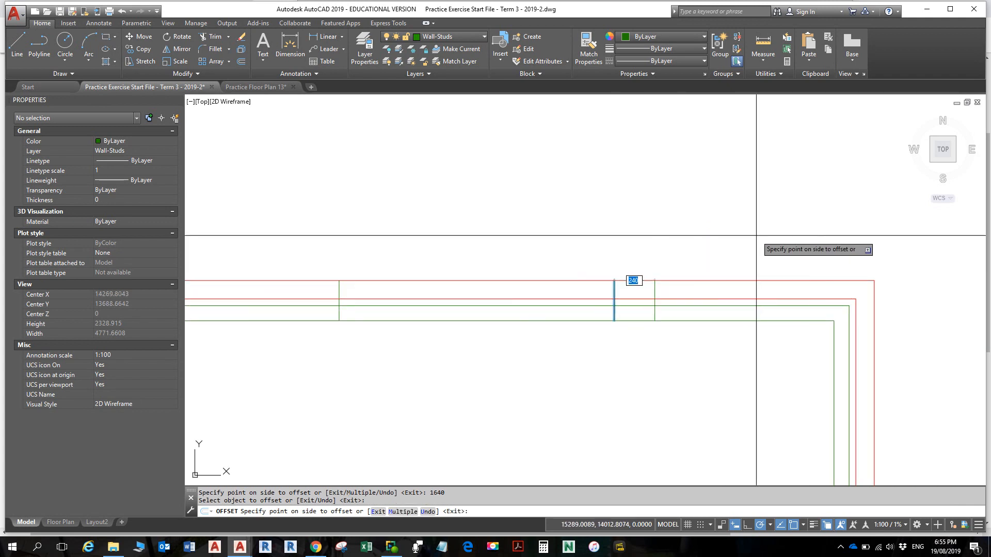
pyautogui.write('900')
pyautogui.press('Return')
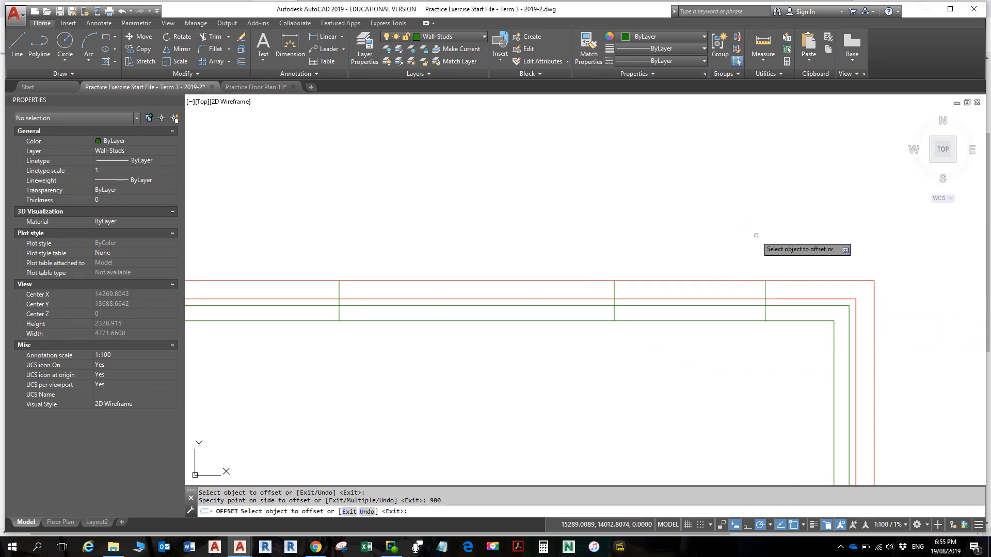
pyautogui.press('Escape')
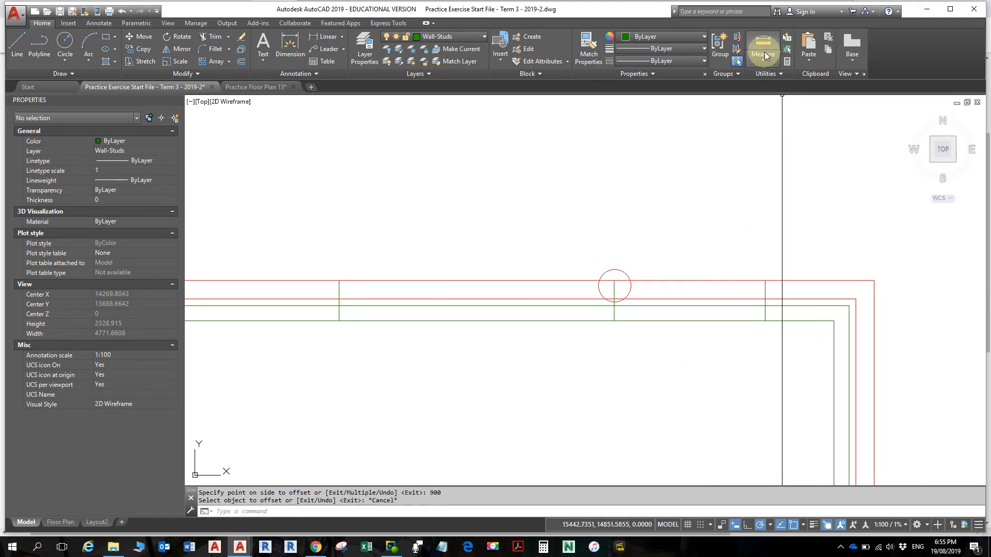
# Step: Measure the distance from the rightmost opening line to the outer top-right corner of the exterior wall
pyautogui.click(763, 44)
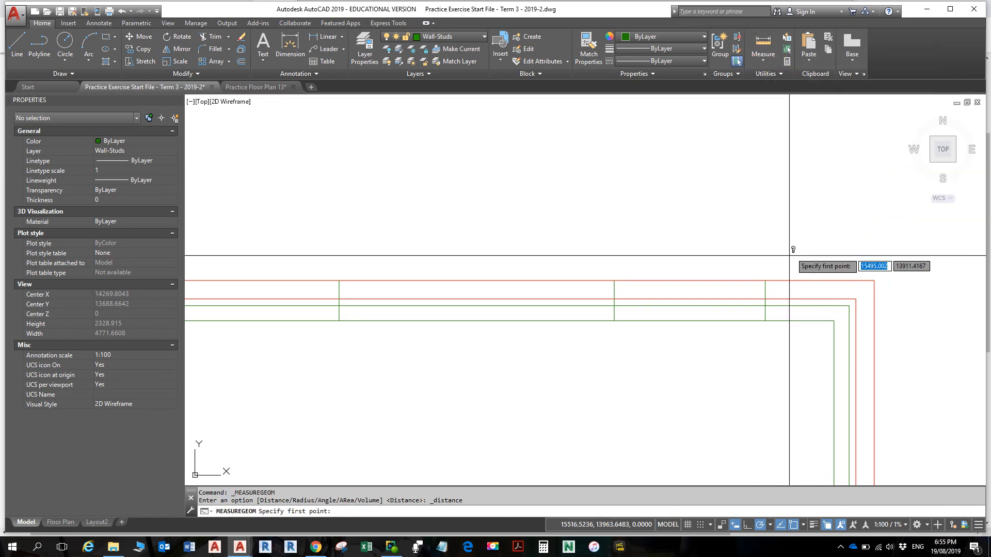
pyautogui.click(765, 280)
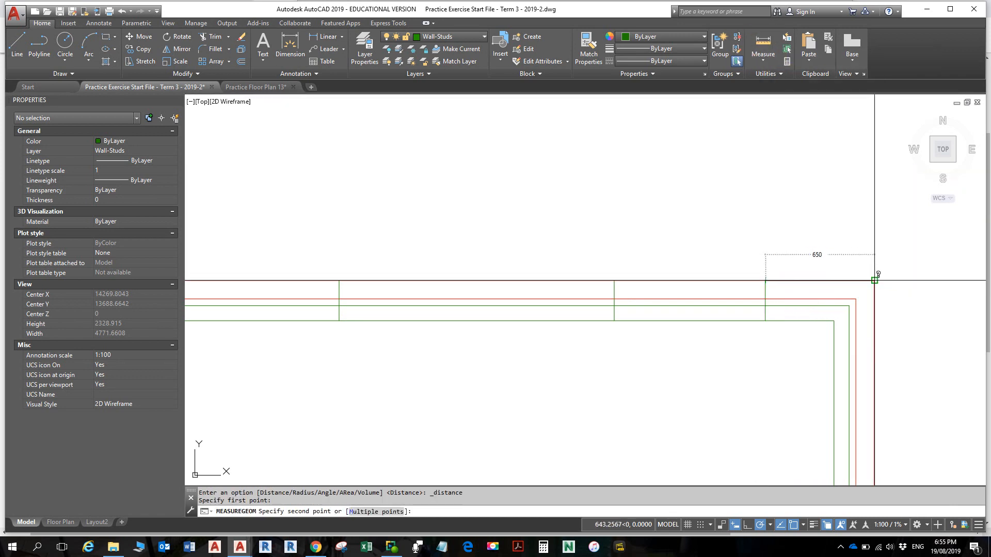
pyautogui.click(874, 280)
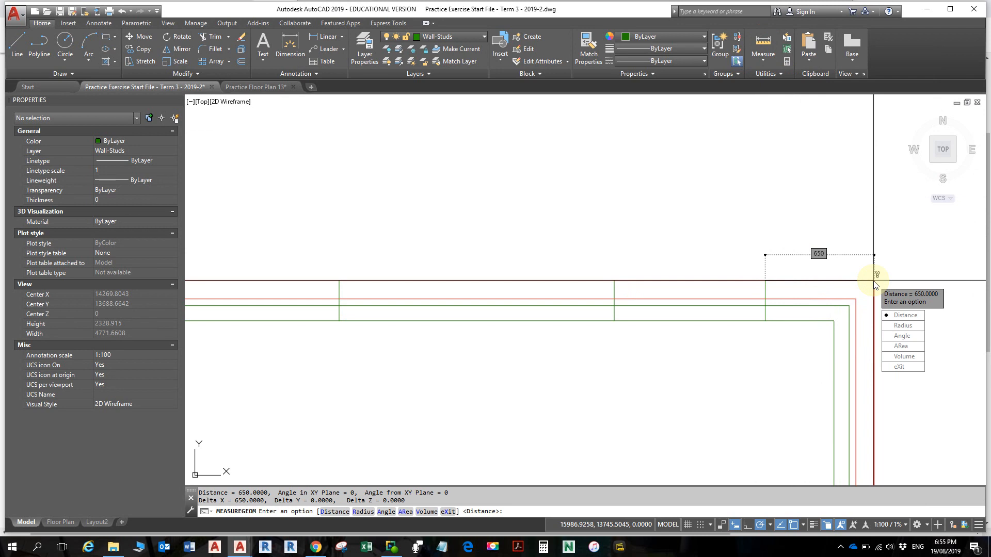
pyautogui.press('Escape')
pyautogui.scroll(-3, 826, 248)
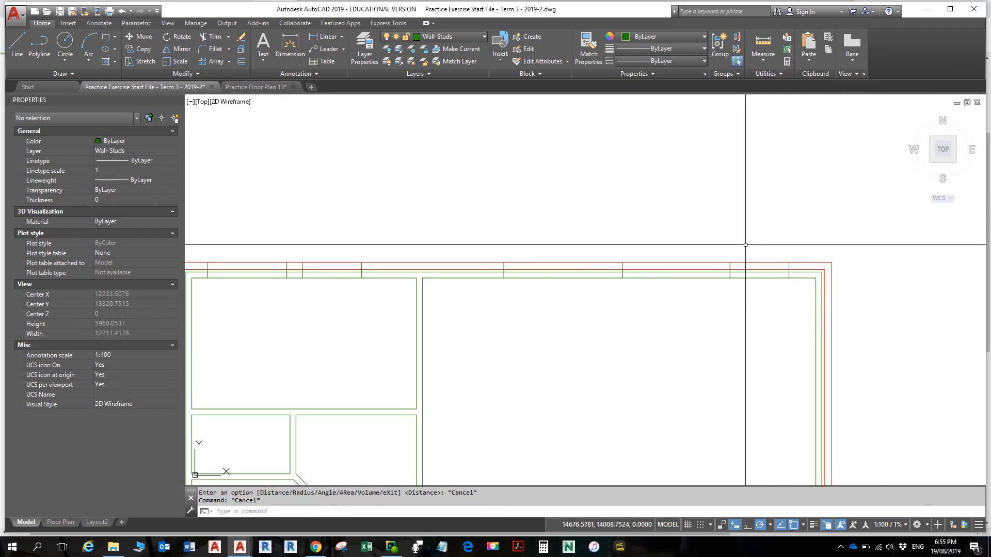
pyautogui.moveTo(821, 246); pyautogui.dragTo(844, 203, button='middle')
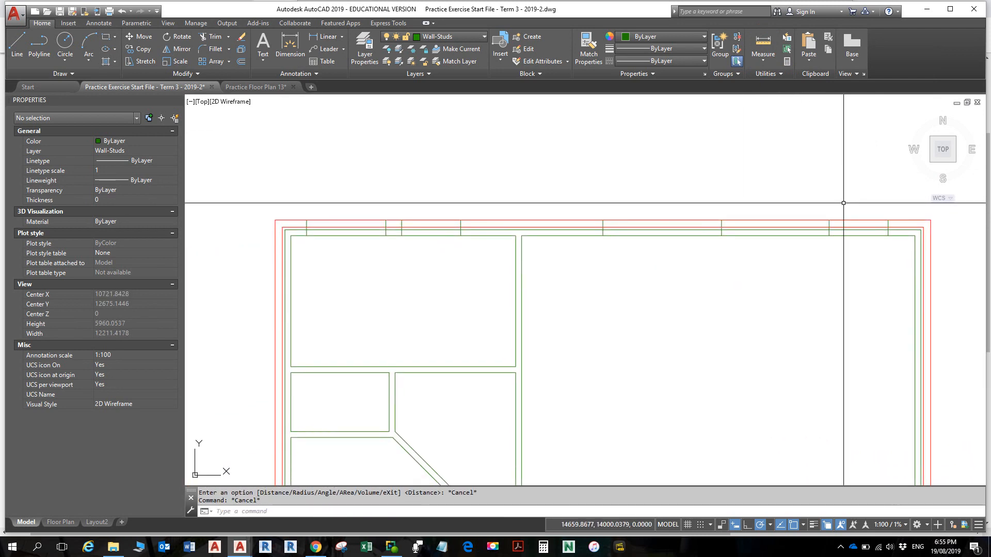
# Step: Return to the exercise drawing and trim the wall lines across the first opening in the top wall, using all objects as cutting edges
pyautogui.click(844, 203)
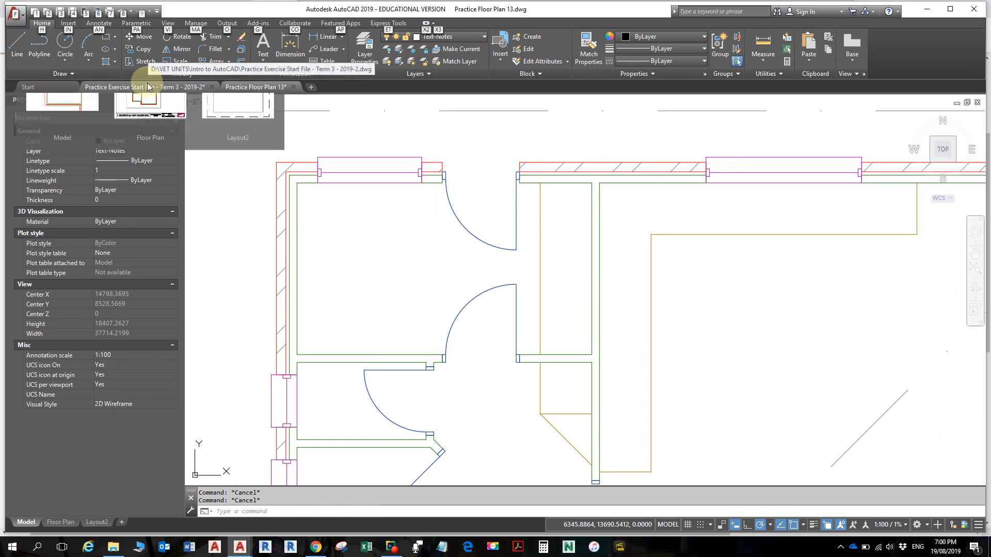
pyautogui.click(95, 87)
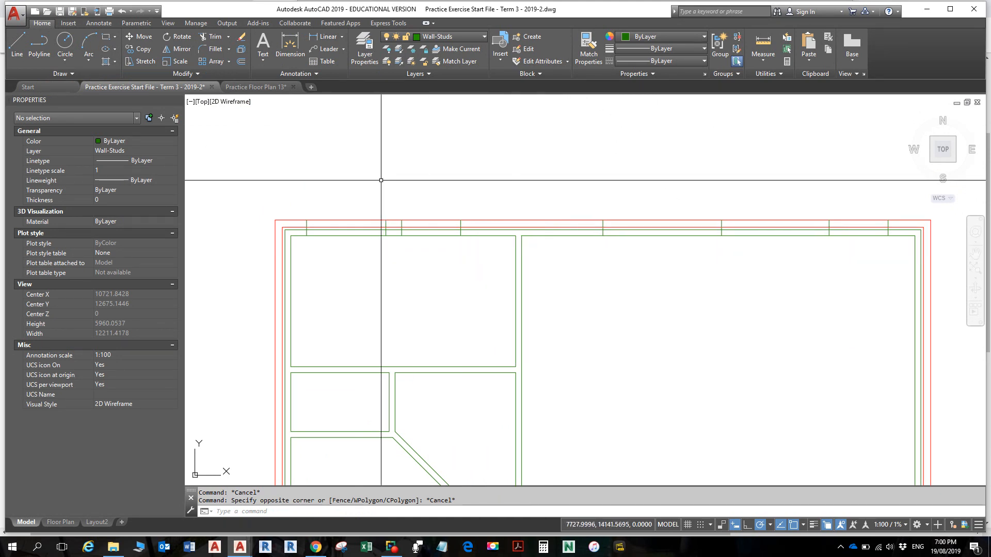
pyautogui.click(215, 37)
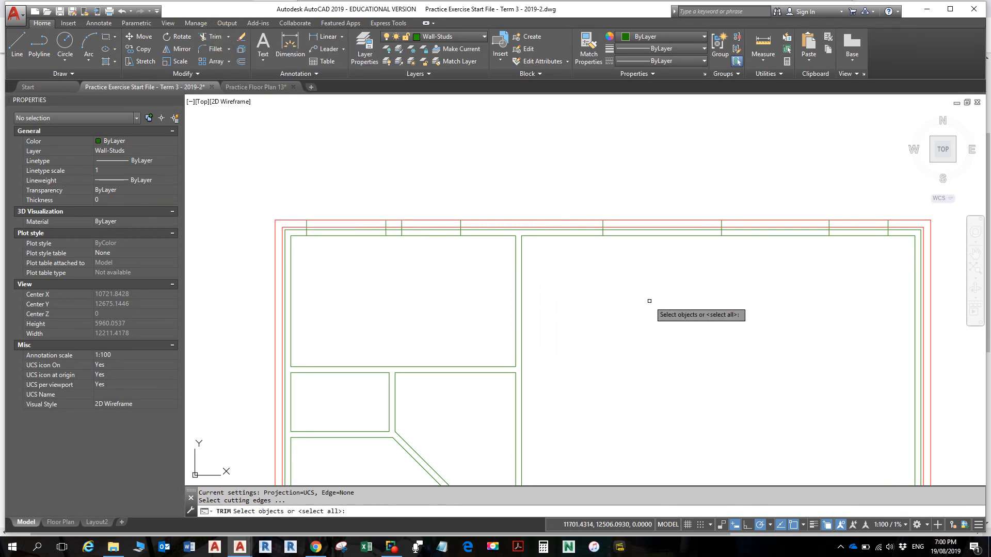
pyautogui.press('Return')
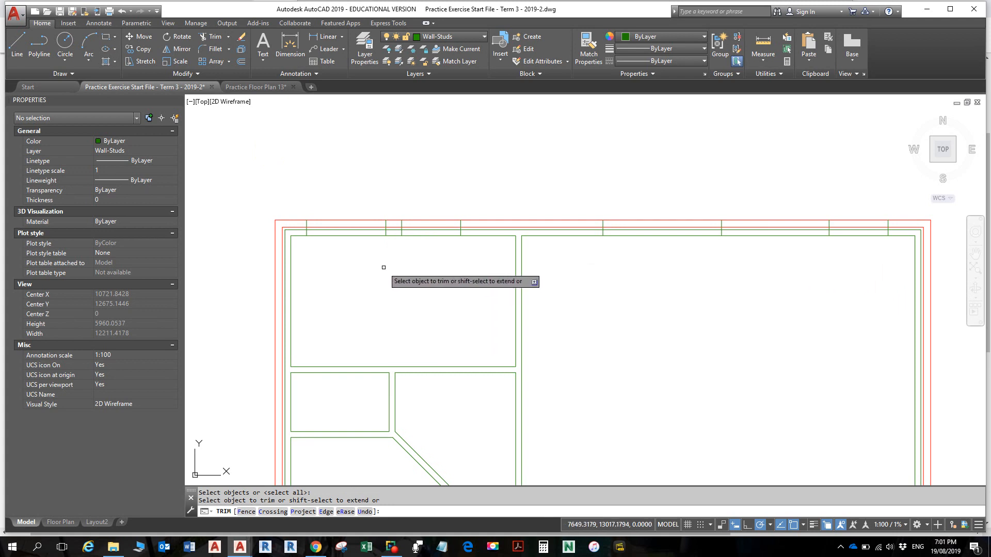
pyautogui.scroll(3, 376, 258)
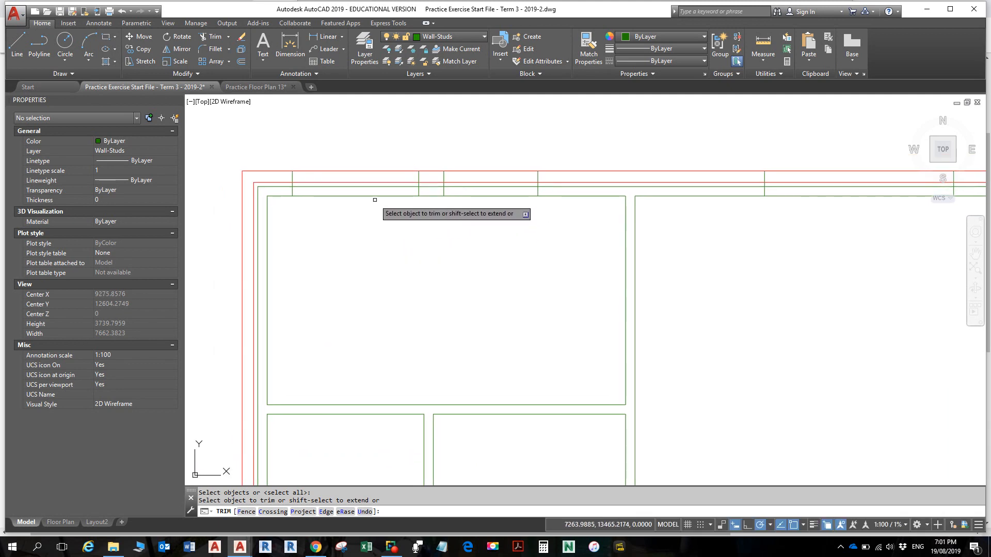
pyautogui.click(375, 197)
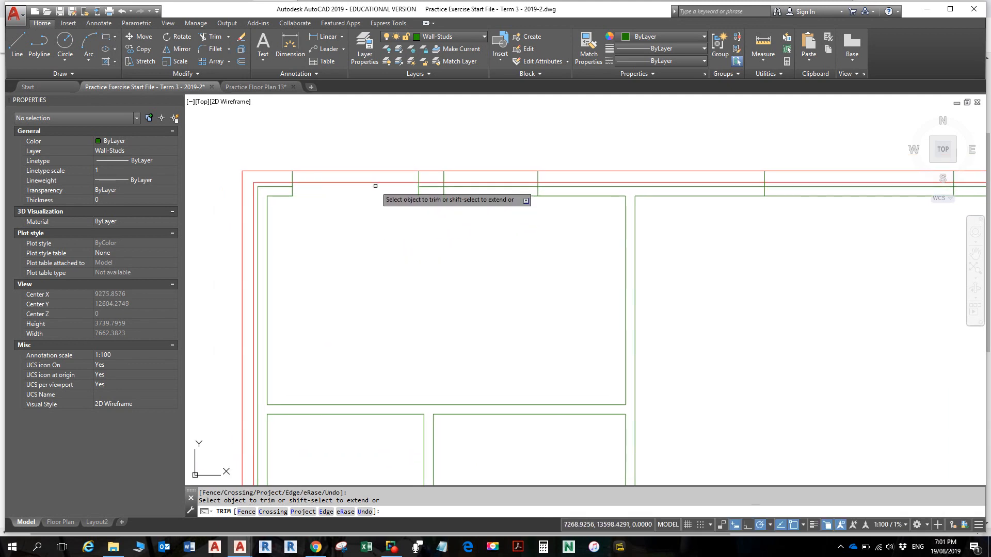
pyautogui.click(375, 182)
pyautogui.click(375, 170)
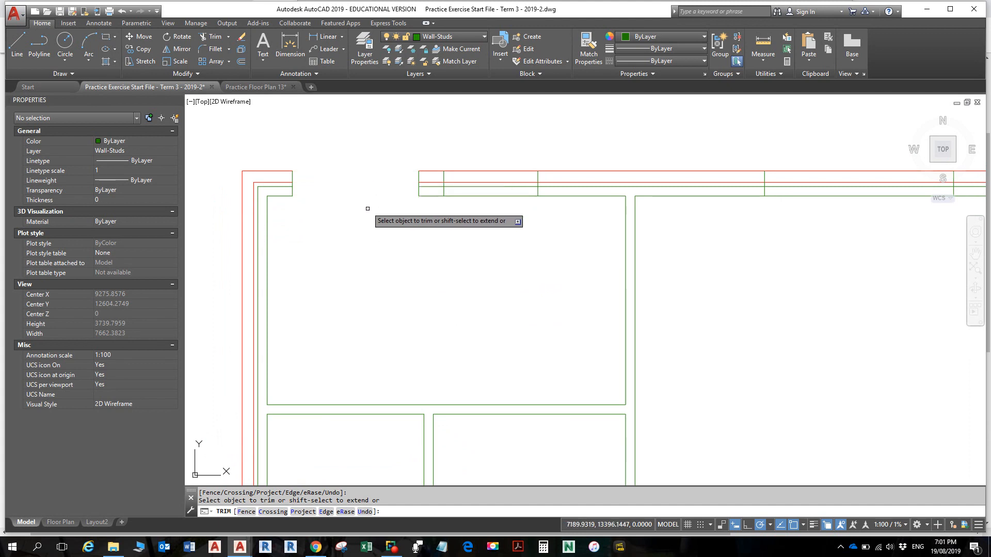
# Step: Trim all wall lines across the second and third openings of the top wall using crossing selections
pyautogui.click(511, 153)
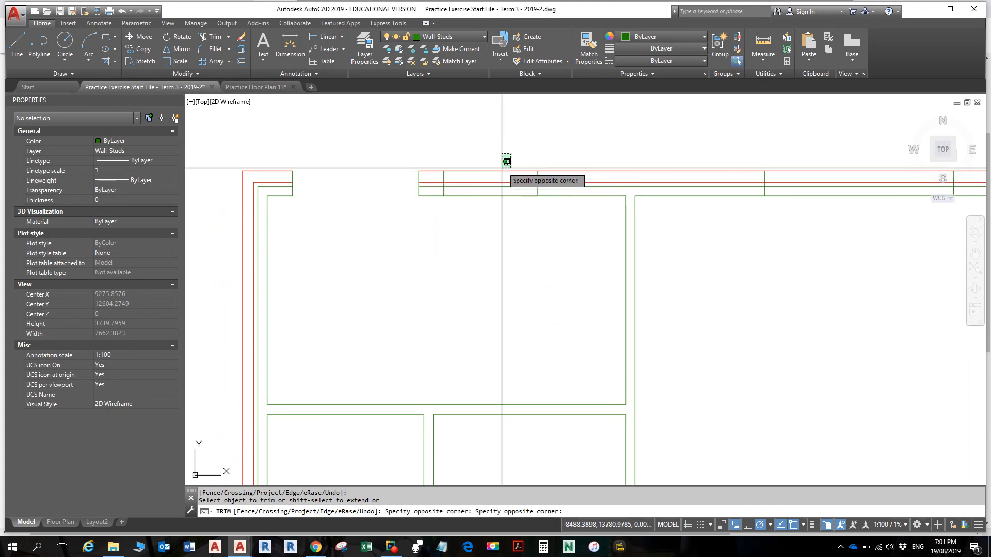
pyautogui.click(485, 211)
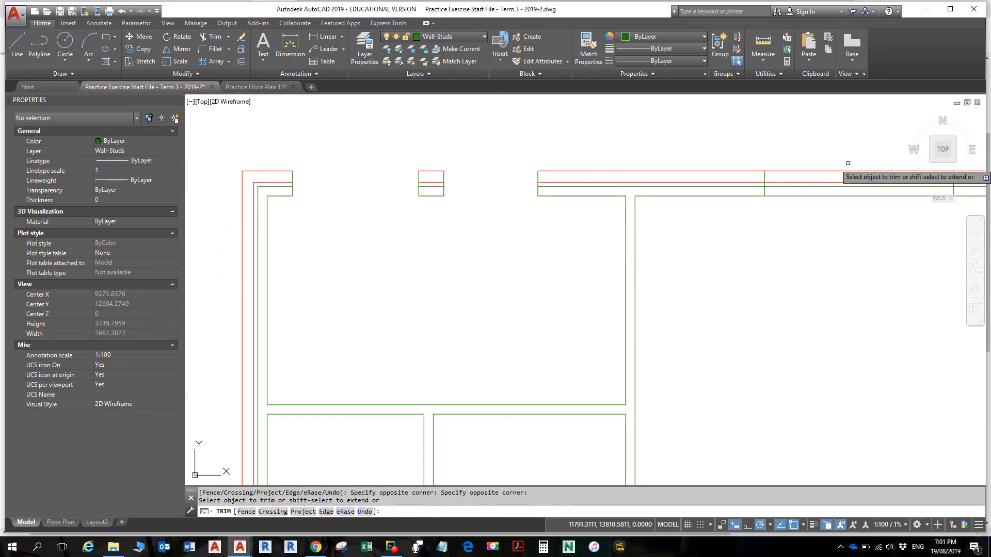
pyautogui.moveTo(841, 148)
pyautogui.mouseDown(button='middle')
pyautogui.moveTo(781, 155)
pyautogui.moveTo(686, 138)
pyautogui.mouseUp(button='middle')
pyautogui.click(723, 137)
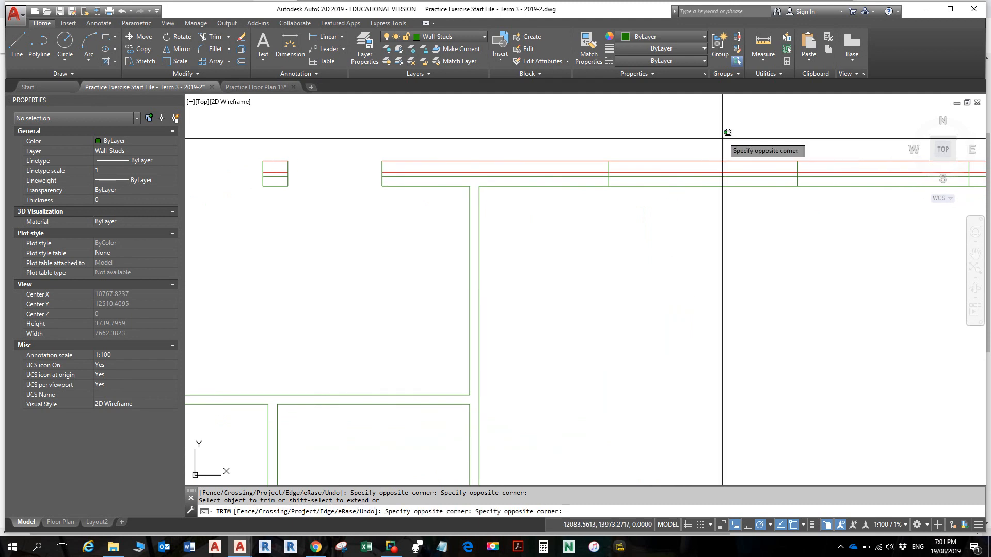
pyautogui.click(689, 187)
# Step: Trim the wall lines across the last opening of the top wall, nearest the right-hand corner
pyautogui.scroll(-2, 717, 208)
pyautogui.moveTo(725, 208); pyautogui.dragTo(501, 261, button='middle')
pyautogui.click(693, 216)
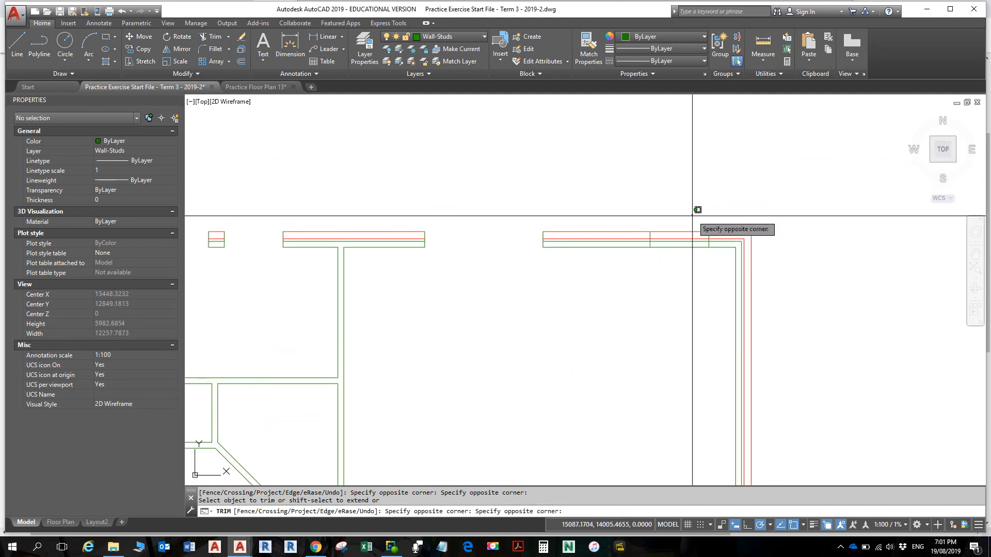
pyautogui.click(674, 250)
pyautogui.scroll(-2, 664, 264)
pyautogui.moveTo(613, 271); pyautogui.dragTo(681, 223, button='middle')
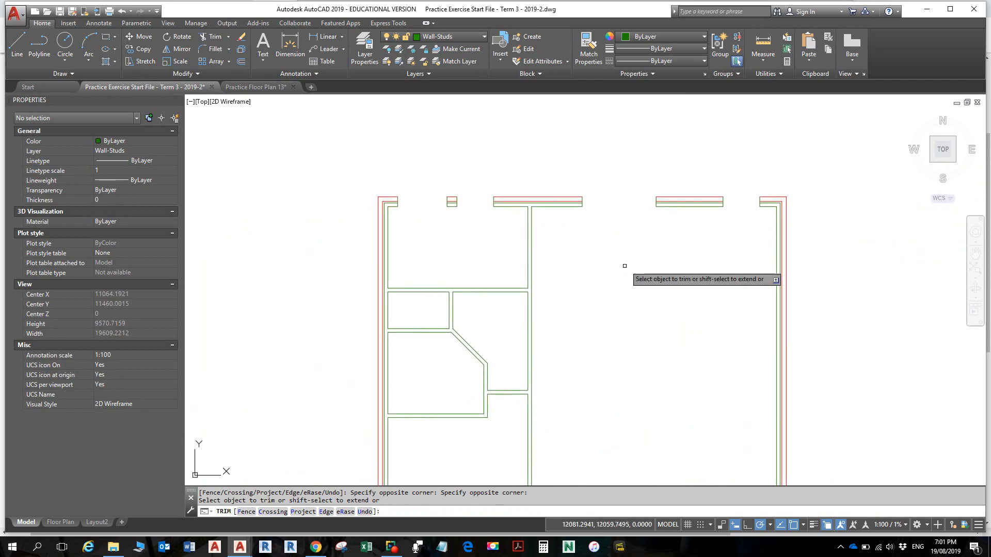
# Step: Trim the opening-edge lines where they cross the wall cavity, at the first opening's left edge and on the short wall piece beside it
pyautogui.scroll(3, 419, 212)
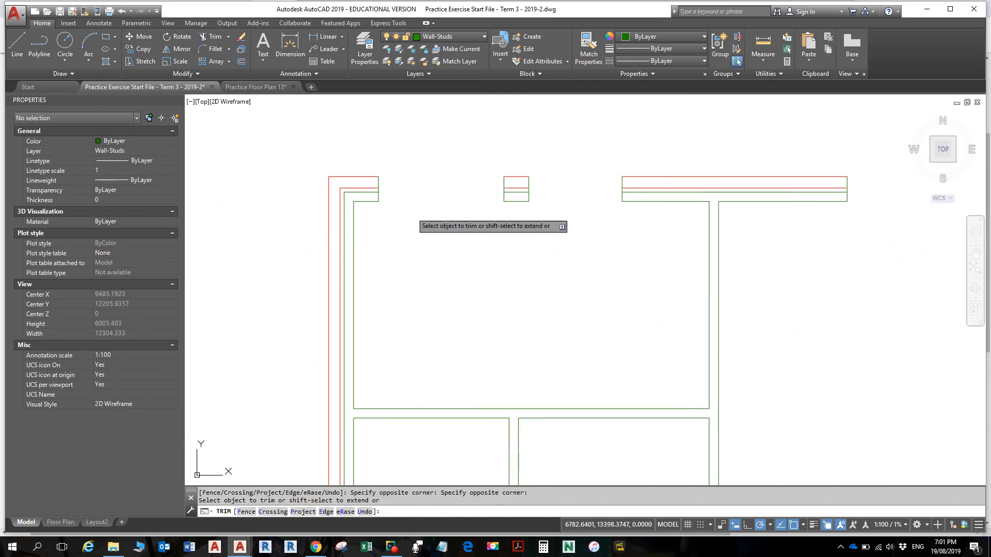
pyautogui.moveTo(418, 210)
pyautogui.mouseDown(button='middle')
pyautogui.moveTo(432, 199)
pyautogui.moveTo(427, 187)
pyautogui.moveTo(417, 221)
pyautogui.mouseUp(button='middle')
pyautogui.scroll(4, 432, 199)
pyautogui.scroll(4, 416, 222)
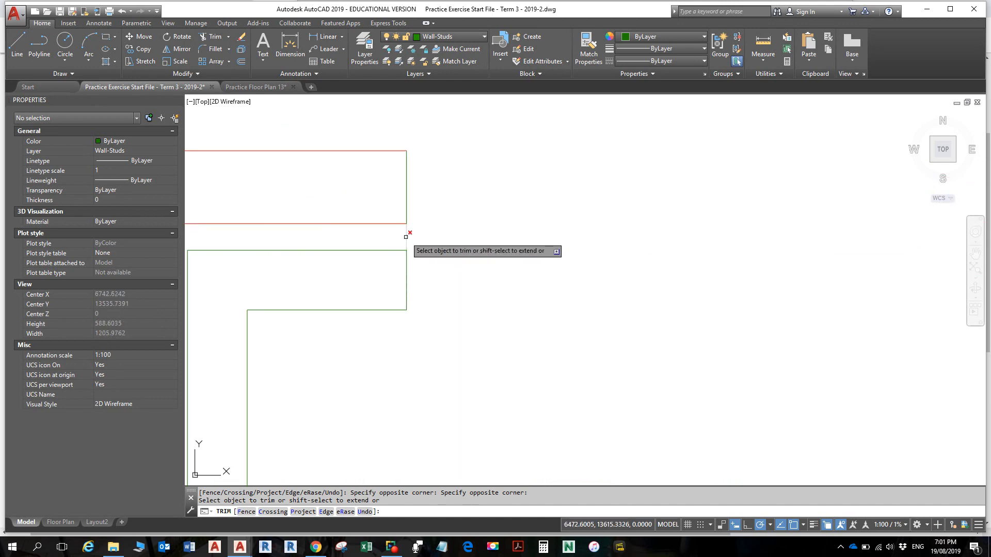
pyautogui.scroll(-2, 472, 231)
pyautogui.moveTo(685, 250)
pyautogui.mouseDown(button='middle')
pyautogui.moveTo(435, 221)
pyautogui.moveTo(309, 232)
pyautogui.mouseUp(button='middle')
pyautogui.click(565, 213)
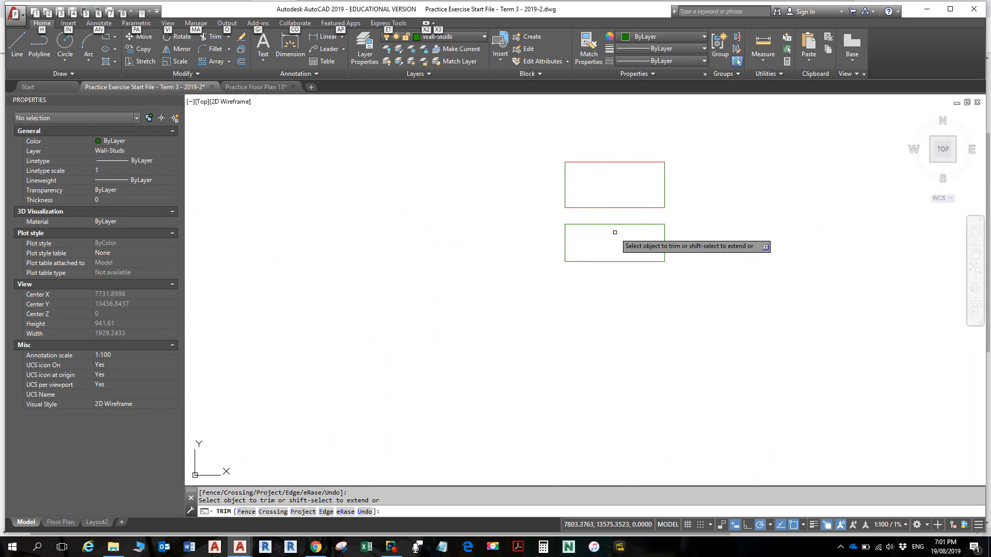
# Step: Check the trimmed wall ends at each opening along the upper exterior wall and end the Trim command
pyautogui.press('F10')
pyautogui.scroll(-3, 732, 245)
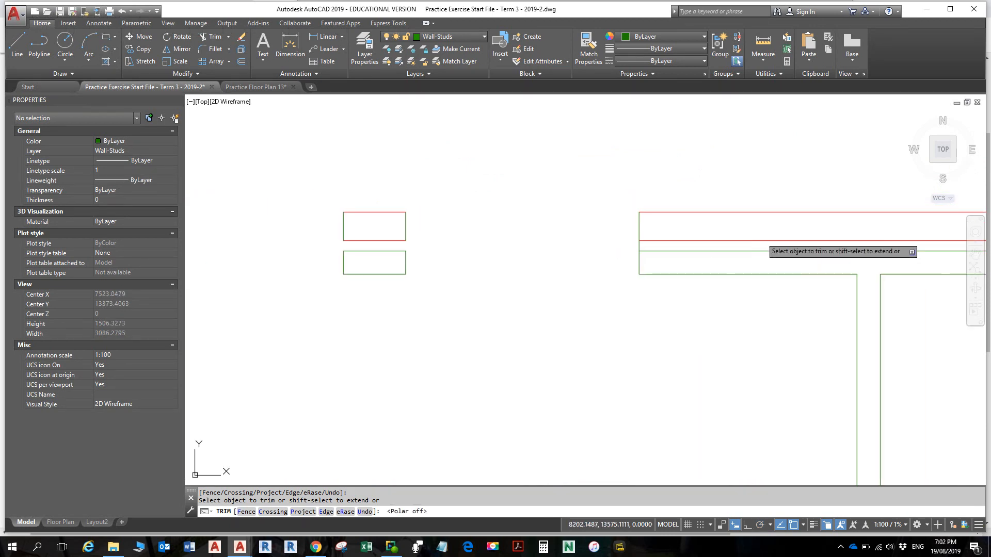
pyautogui.scroll(4, 617, 255)
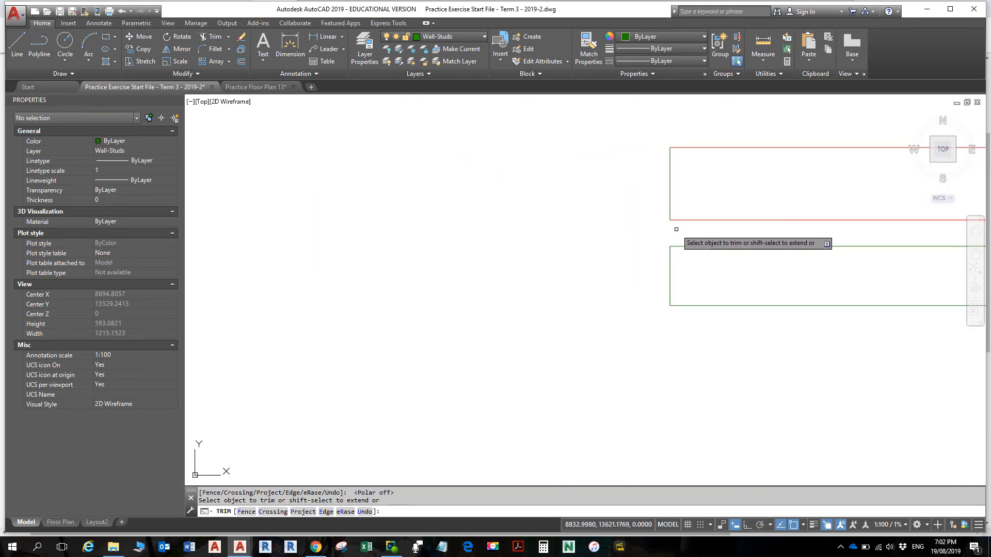
pyautogui.scroll(-4, 714, 233)
pyautogui.moveTo(779, 227)
pyautogui.mouseDown(button='middle')
pyautogui.moveTo(334, 249)
pyautogui.moveTo(263, 242)
pyautogui.mouseUp(button='middle')
pyautogui.moveTo(651, 246); pyautogui.dragTo(518, 254, button='middle')
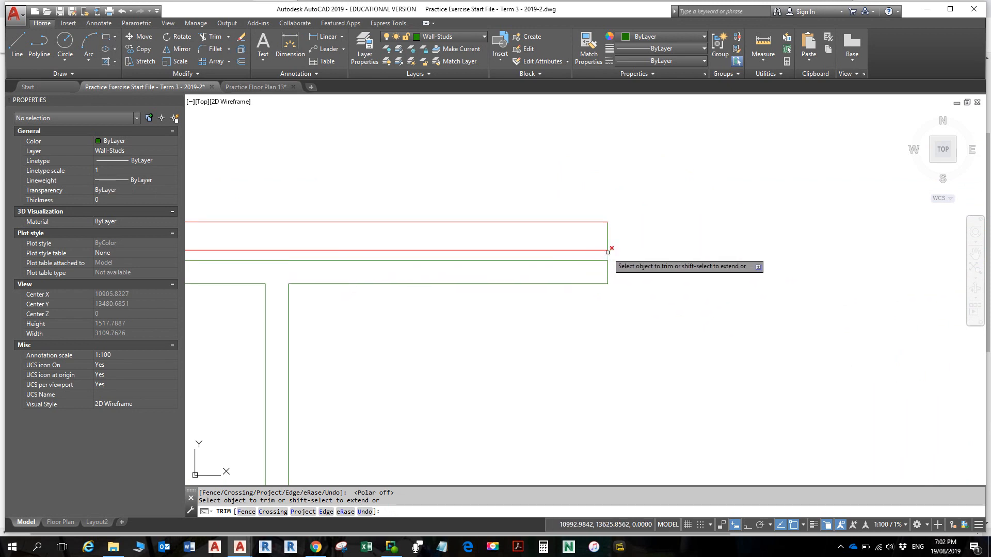
pyautogui.click(607, 252)
pyautogui.scroll(-4, 731, 245)
pyautogui.moveTo(847, 253); pyautogui.dragTo(548, 252, button='middle')
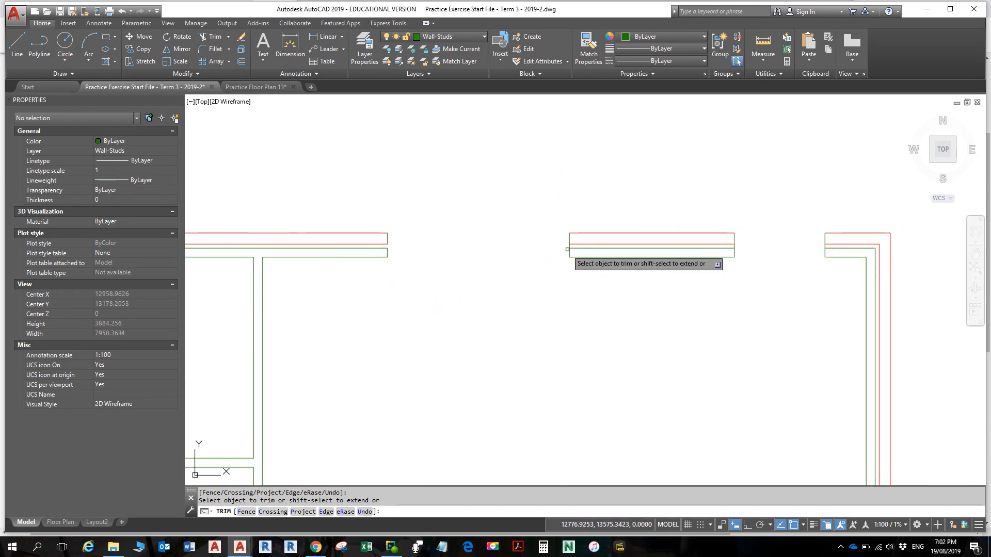
pyautogui.scroll(4, 573, 244)
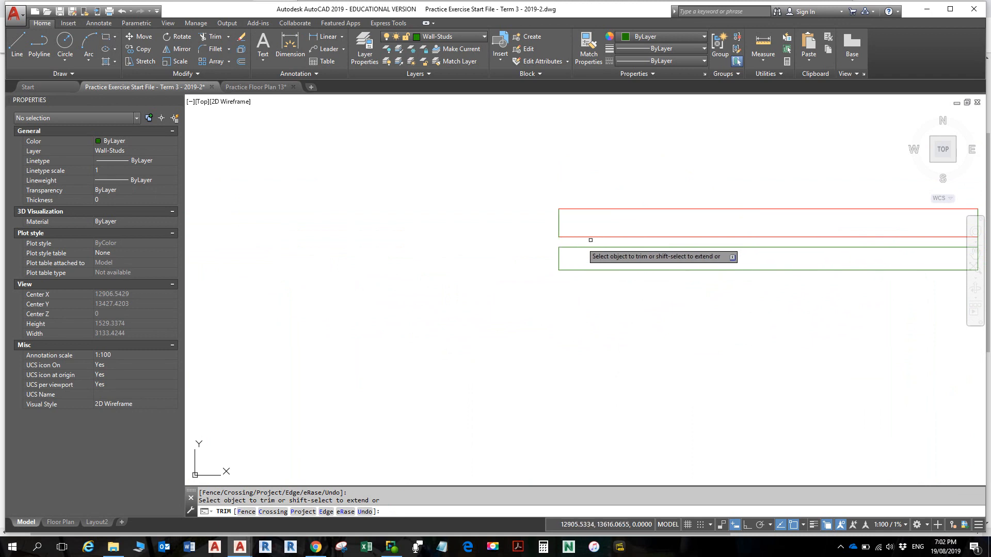
pyautogui.scroll(-4, 640, 245)
pyautogui.moveTo(749, 252); pyautogui.dragTo(493, 258, button='middle')
pyautogui.scroll(6, 530, 257)
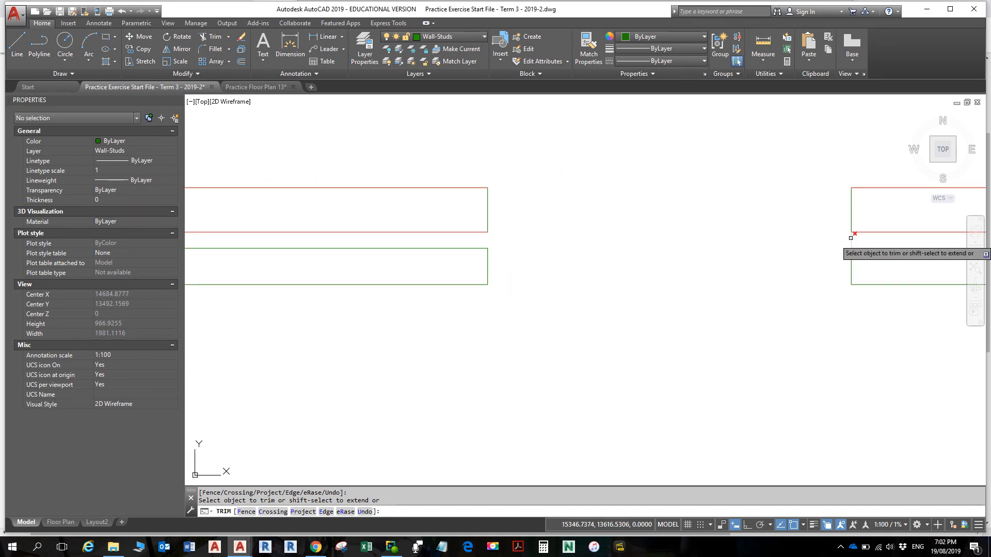
pyautogui.scroll(-4, 851, 239)
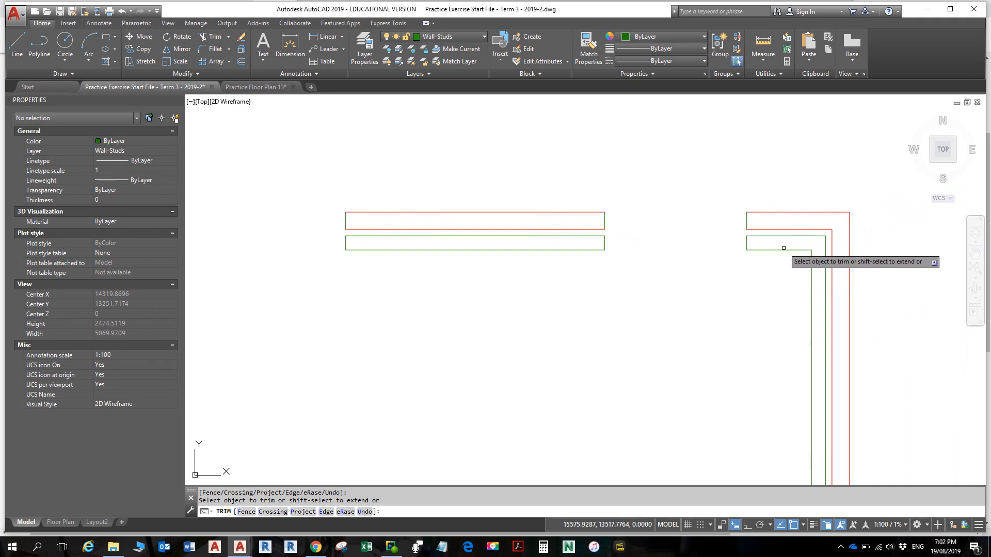
pyautogui.press('Escape')
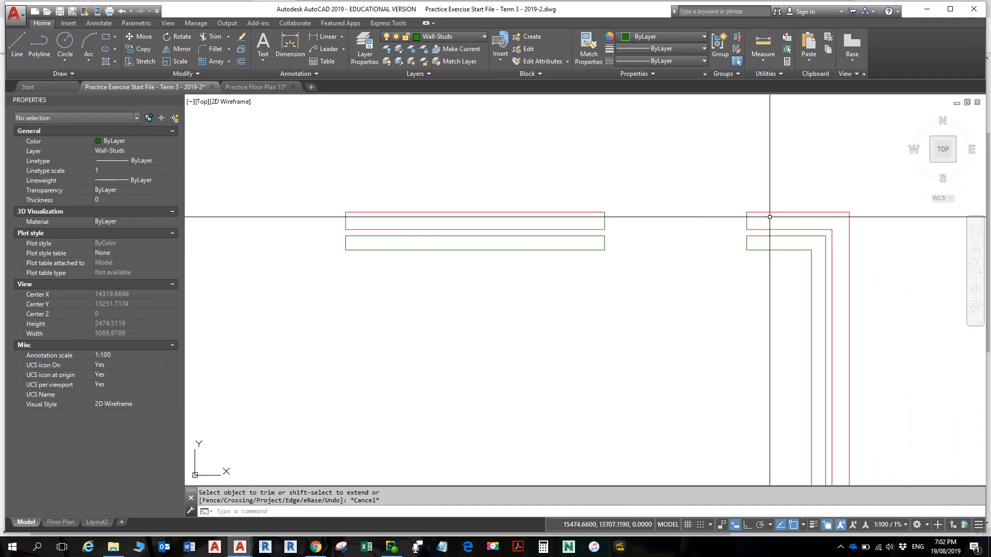
pyautogui.scroll(-2, 763, 221)
pyautogui.scroll(-2, 777, 238)
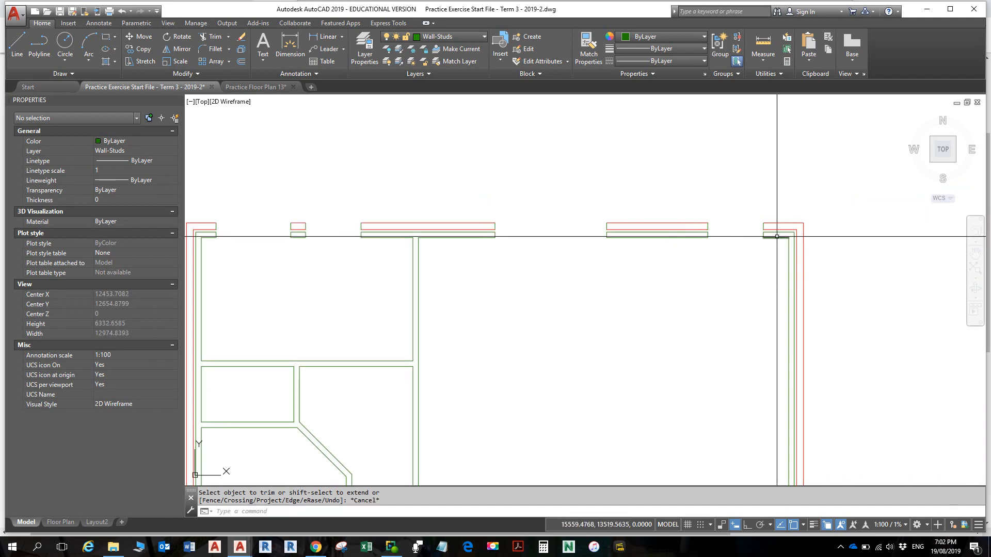
pyautogui.scroll(-2, 765, 243)
pyautogui.scroll(2, 759, 249)
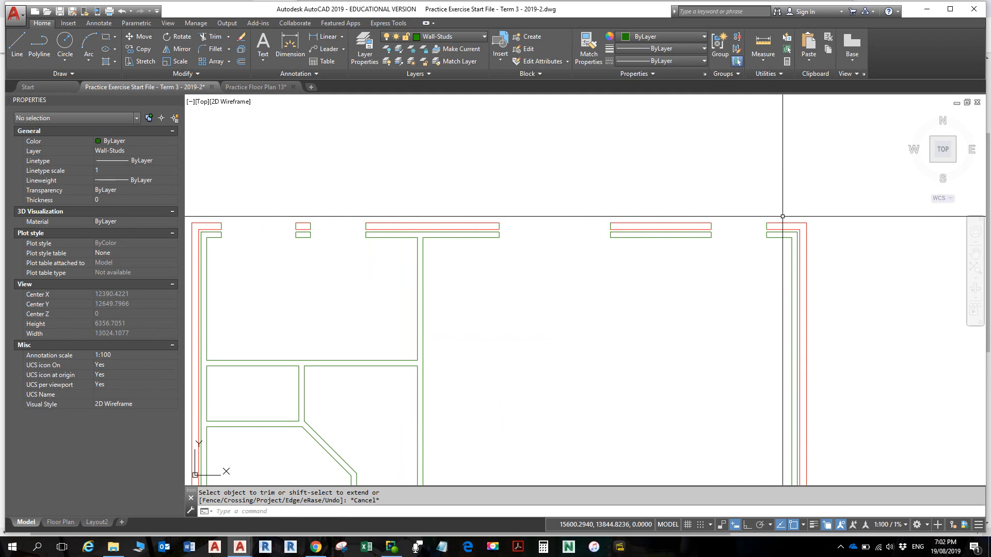
pyautogui.scroll(2, 781, 225)
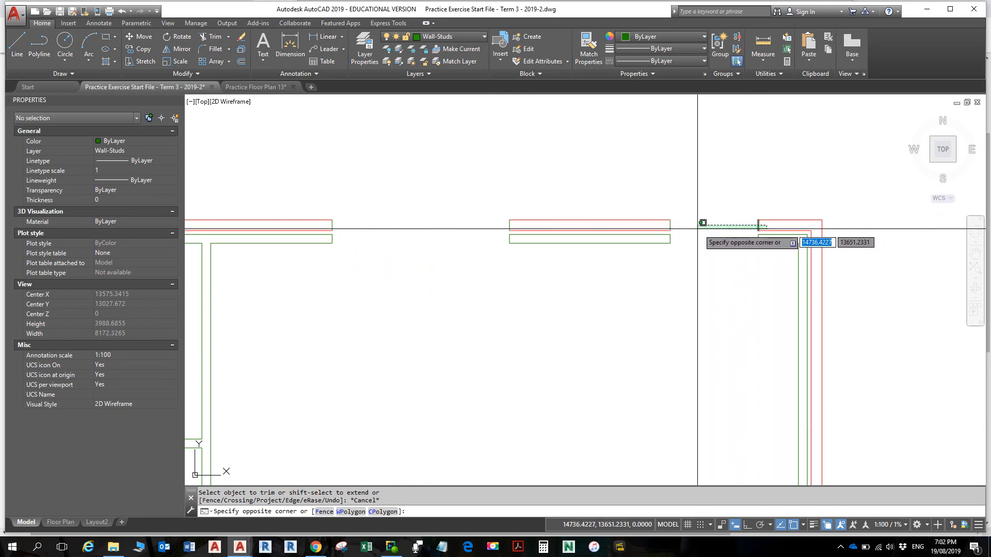
pyautogui.scroll(-2, 662, 226)
pyautogui.moveTo(648, 227); pyautogui.dragTo(900, 189, button='middle')
pyautogui.scroll(-2, 747, 189)
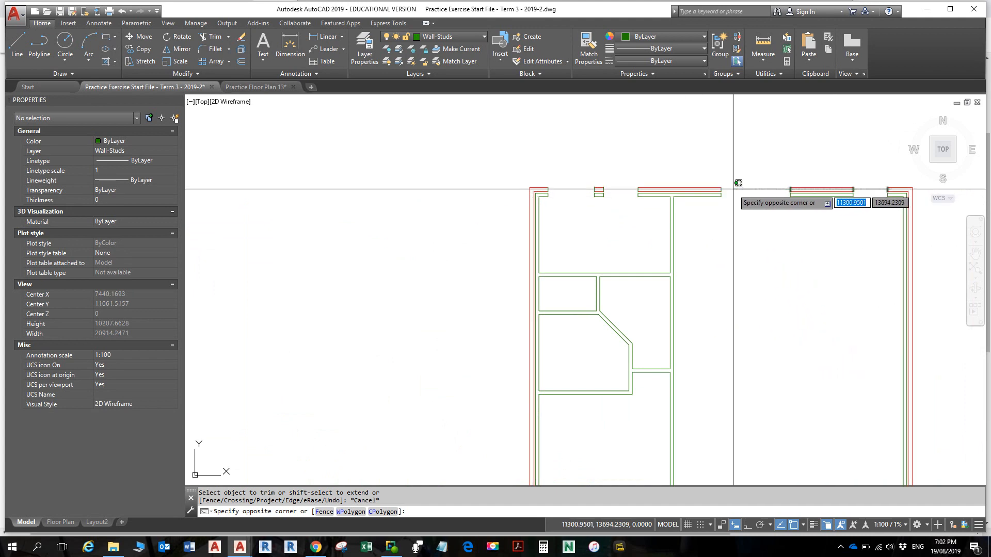
pyautogui.scroll(4, 708, 187)
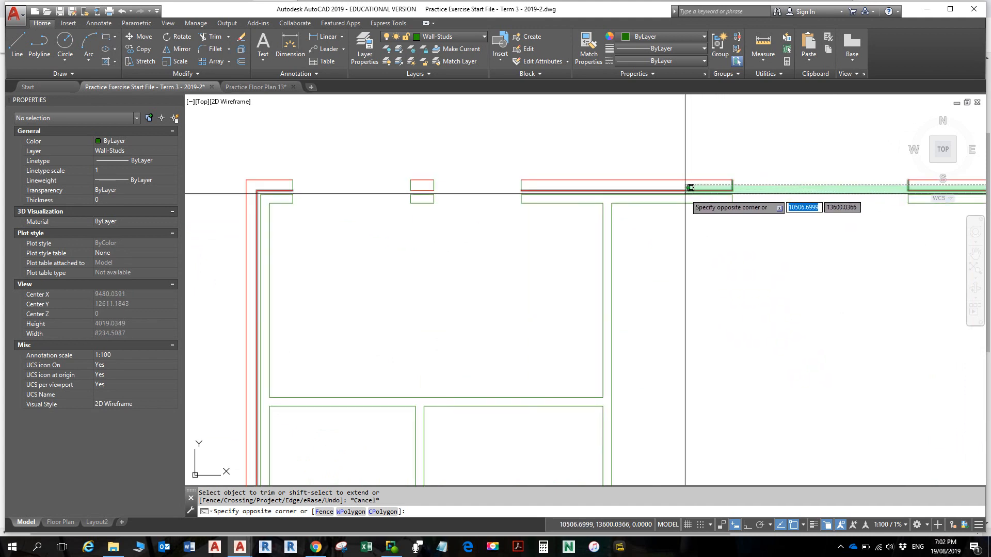
pyautogui.scroll(2, 690, 187)
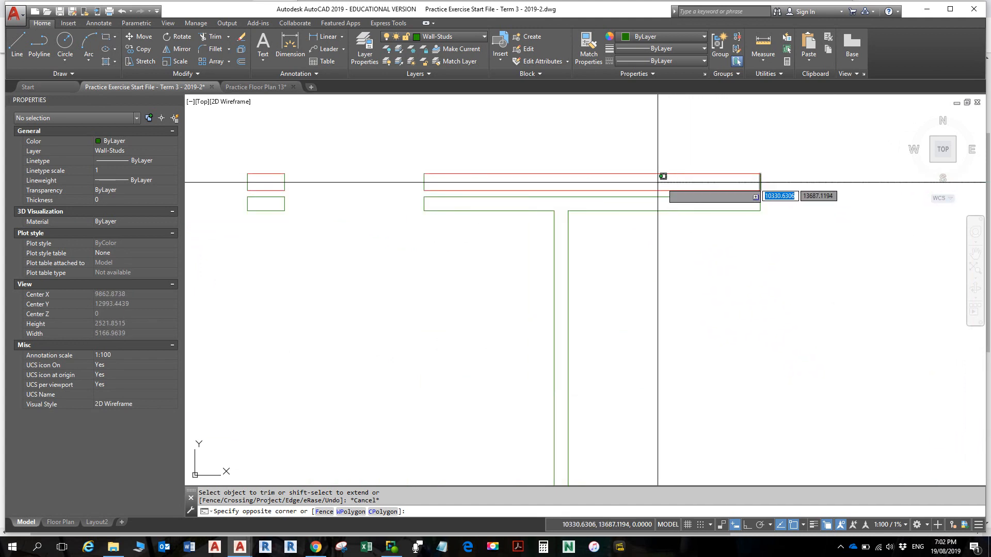
pyautogui.moveTo(508, 185)
pyautogui.mouseDown(button='middle')
pyautogui.moveTo(717, 167)
pyautogui.moveTo(528, 194)
pyautogui.moveTo(695, 191)
pyautogui.mouseUp(button='middle')
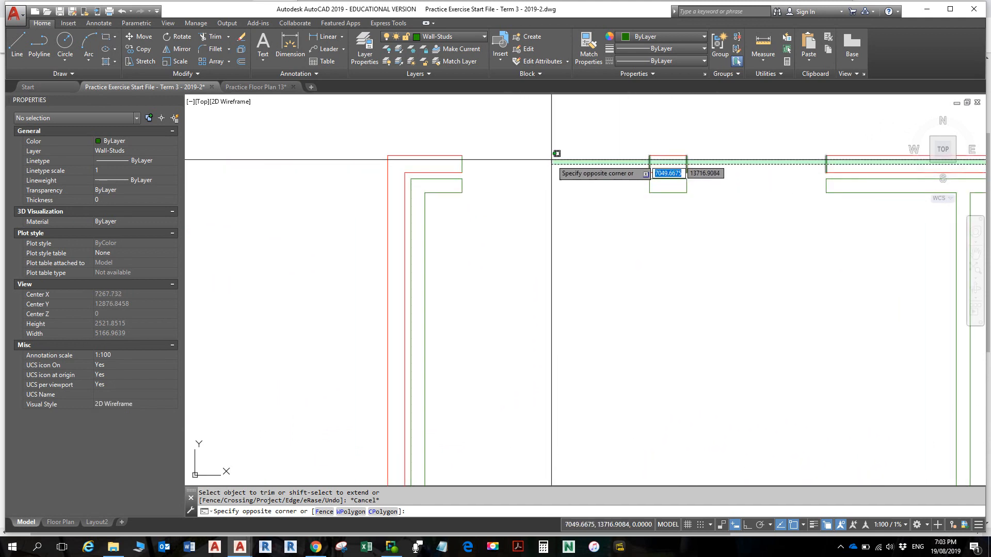
pyautogui.click(457, 159)
pyautogui.scroll(-6, 581, 227)
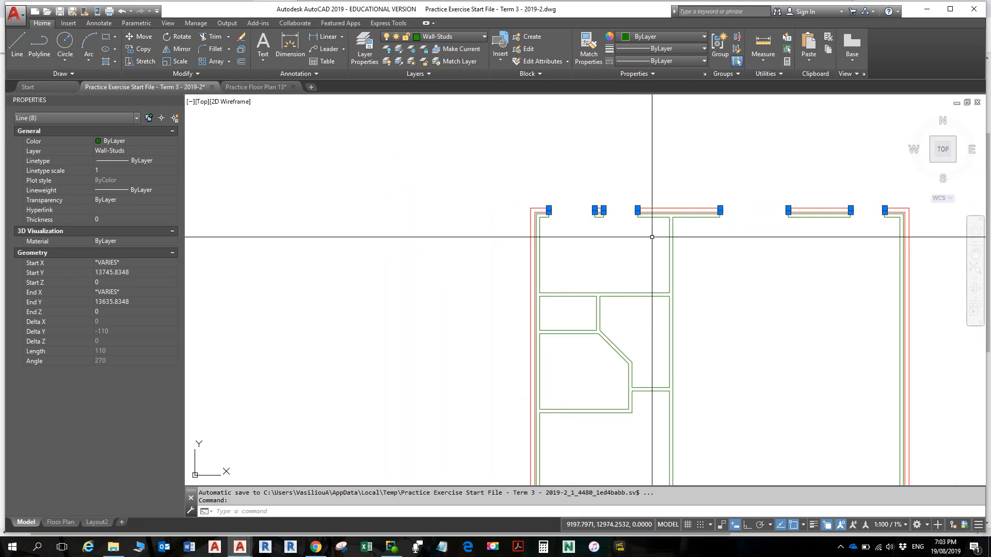
pyautogui.scroll(6, 619, 219)
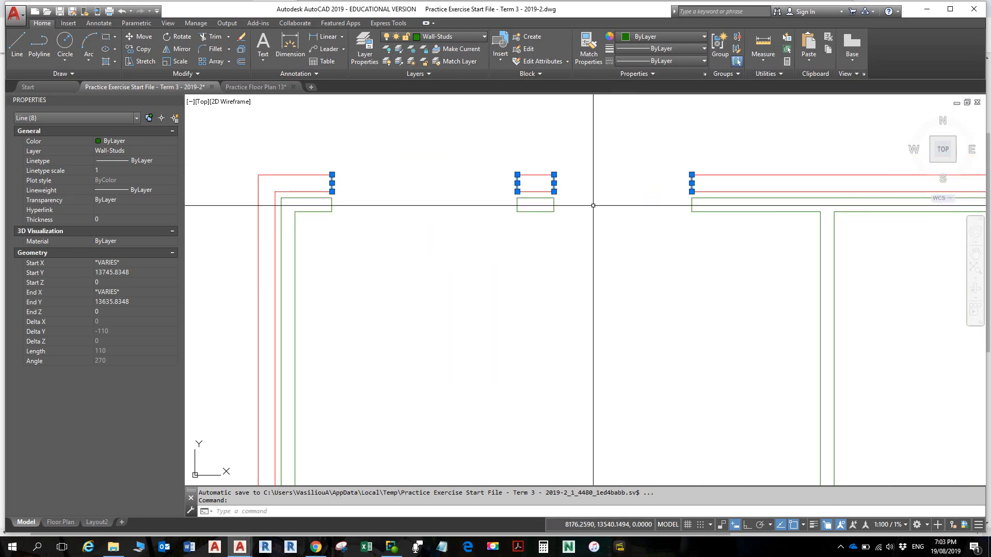
pyautogui.press('Escape')
pyautogui.press('Escape')
# Step: Select the eight short end lines closing the brickwork at the upper wall's openings and move them to the Wall-Brick layer
pyautogui.scroll(-4, 594, 206)
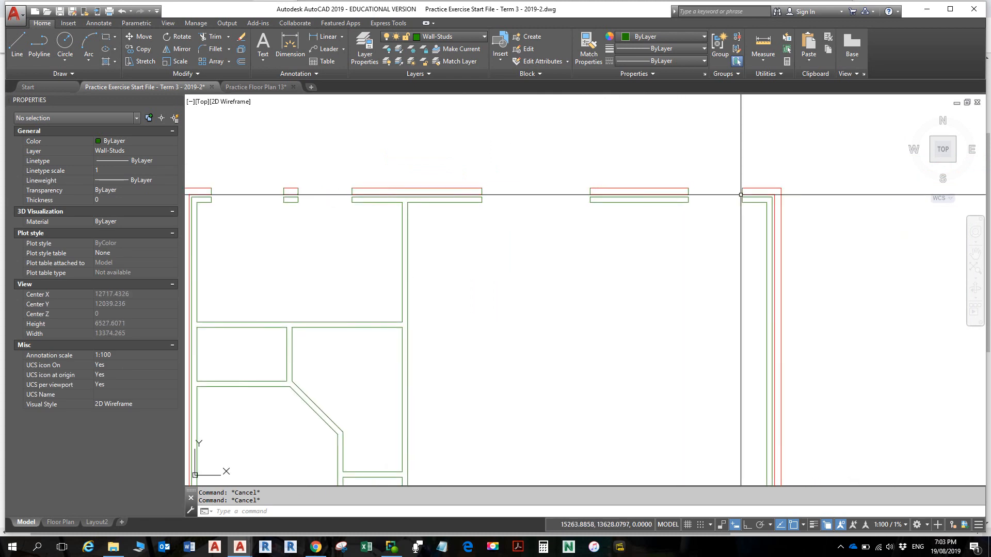
pyautogui.scroll(8, 741, 195)
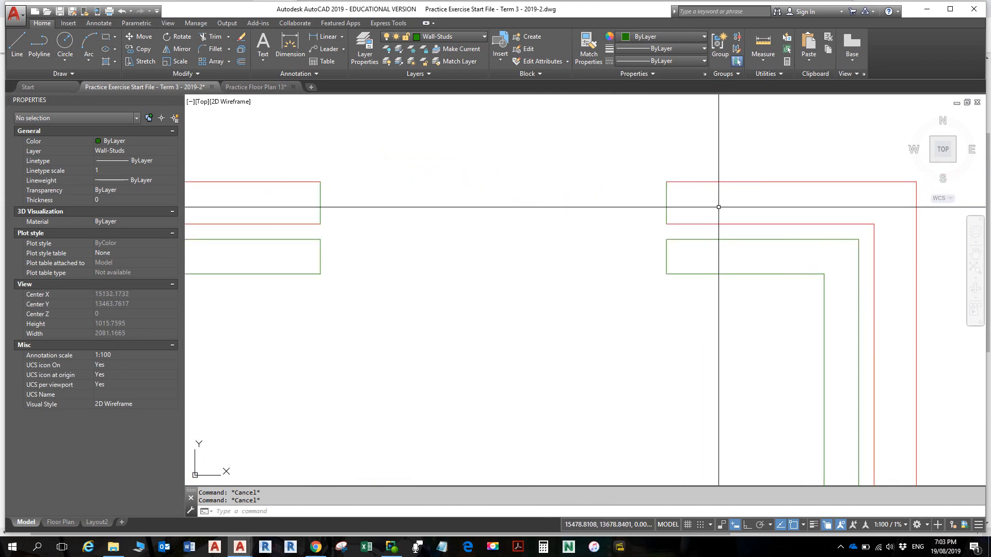
pyautogui.click(713, 205)
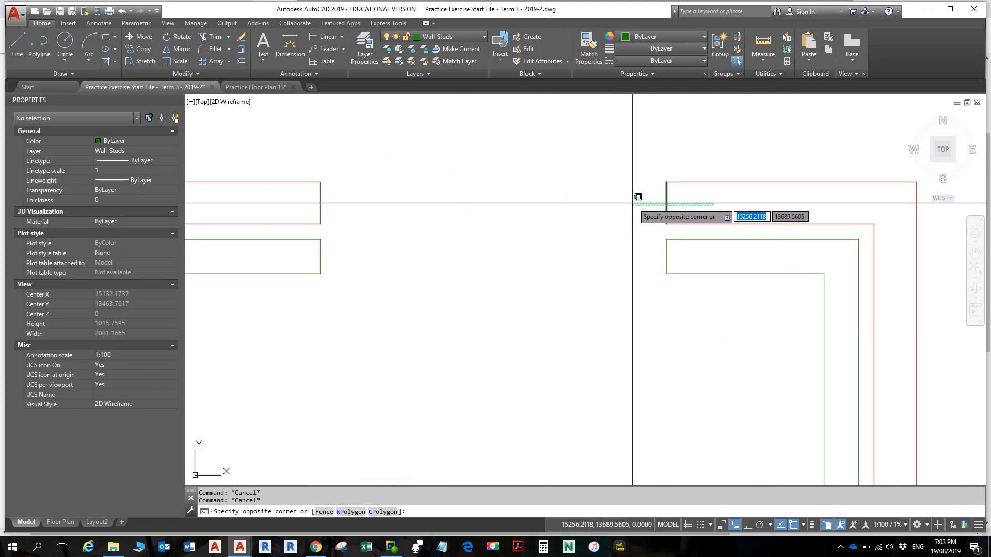
pyautogui.scroll(-12, 631, 202)
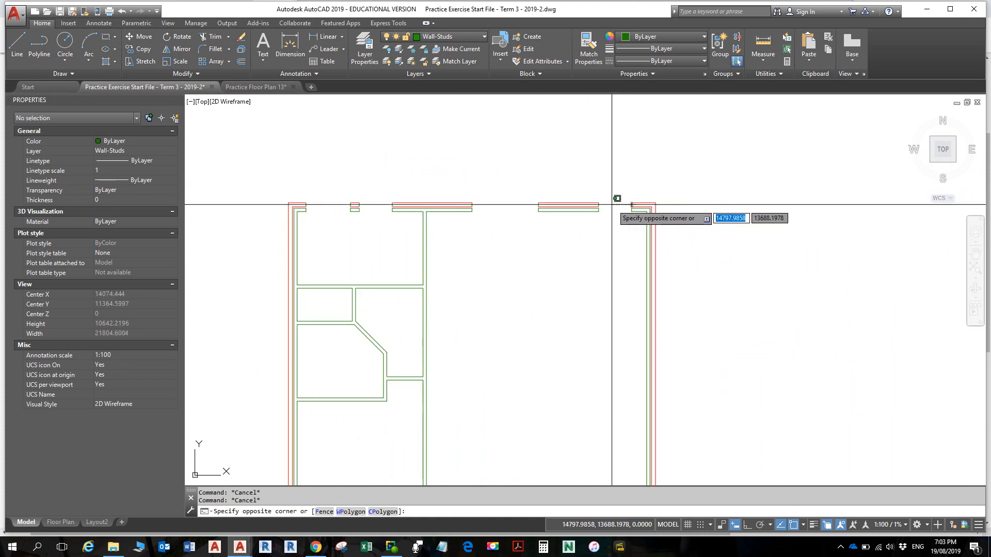
pyautogui.scroll(14, 707, 192)
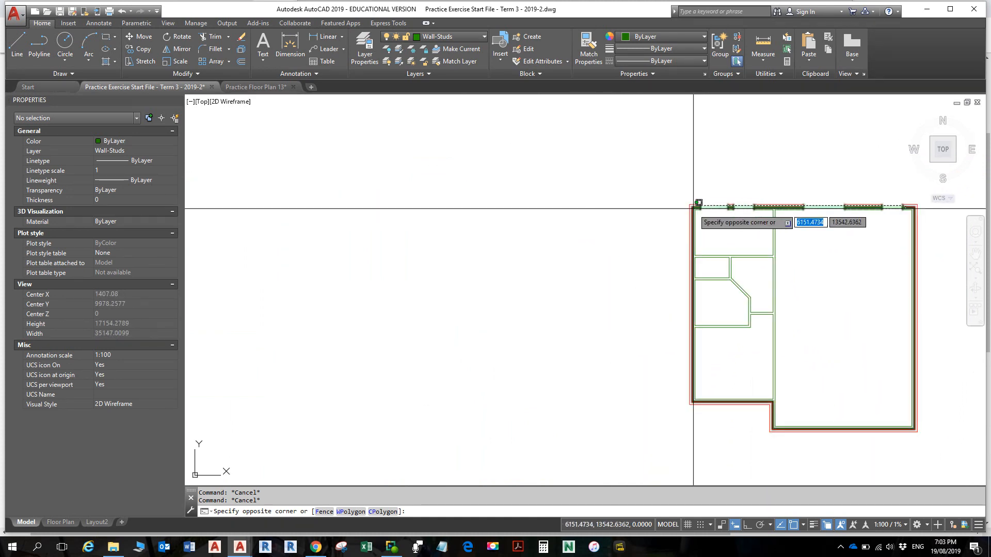
pyautogui.scroll(4, 692, 186)
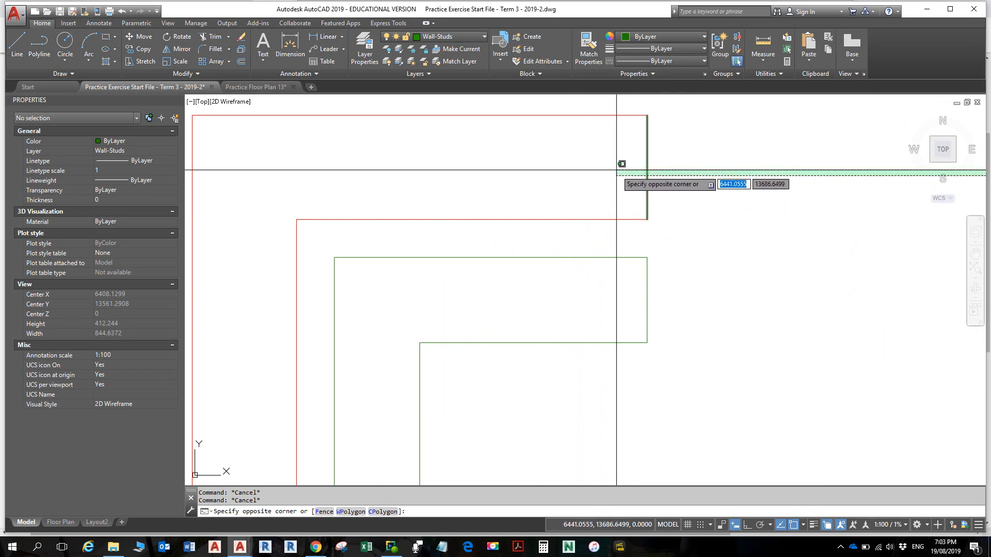
pyautogui.click(631, 152)
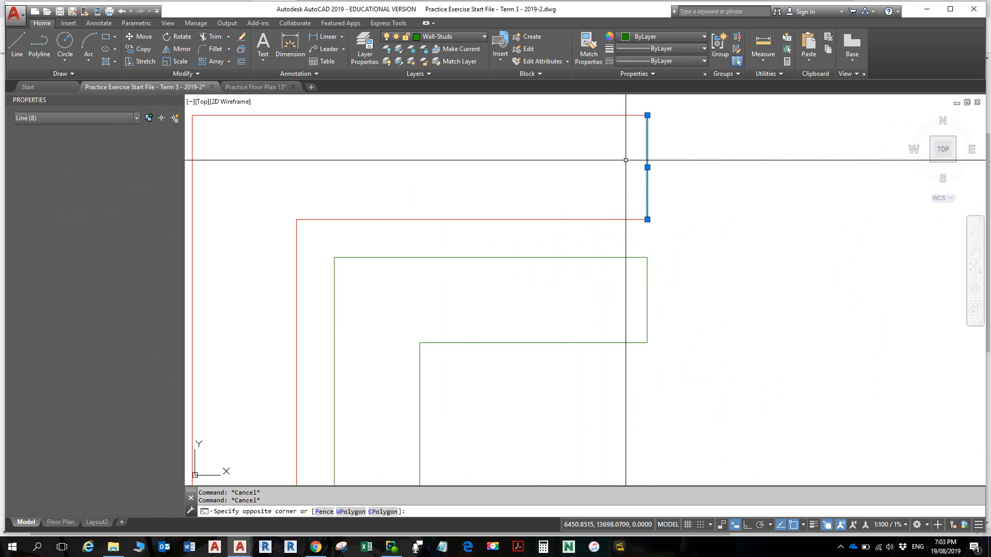
pyautogui.scroll(-3, 643, 191)
pyautogui.moveTo(702, 217)
pyautogui.mouseDown(button='middle')
pyautogui.moveTo(482, 241)
pyautogui.moveTo(387, 220)
pyautogui.mouseUp(button='middle')
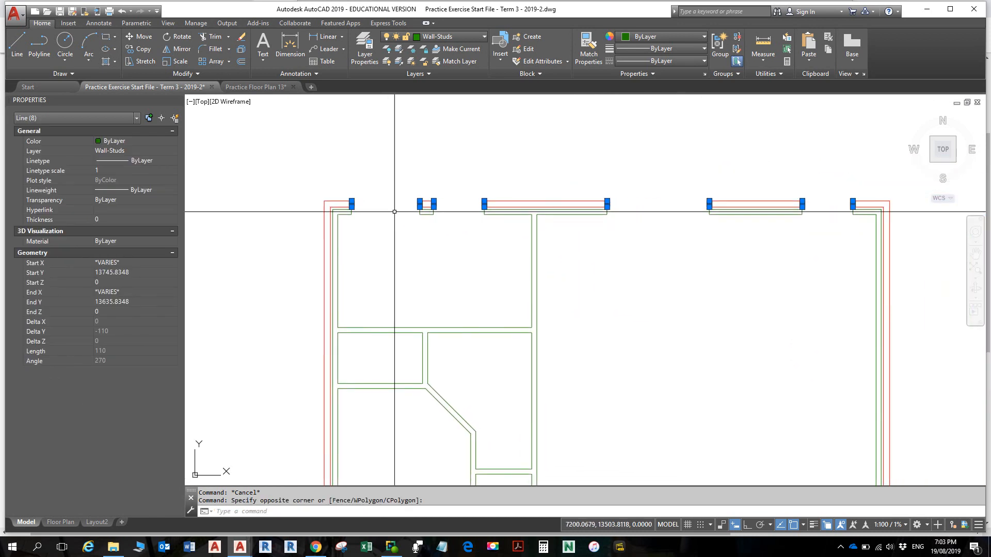
pyautogui.click(486, 36)
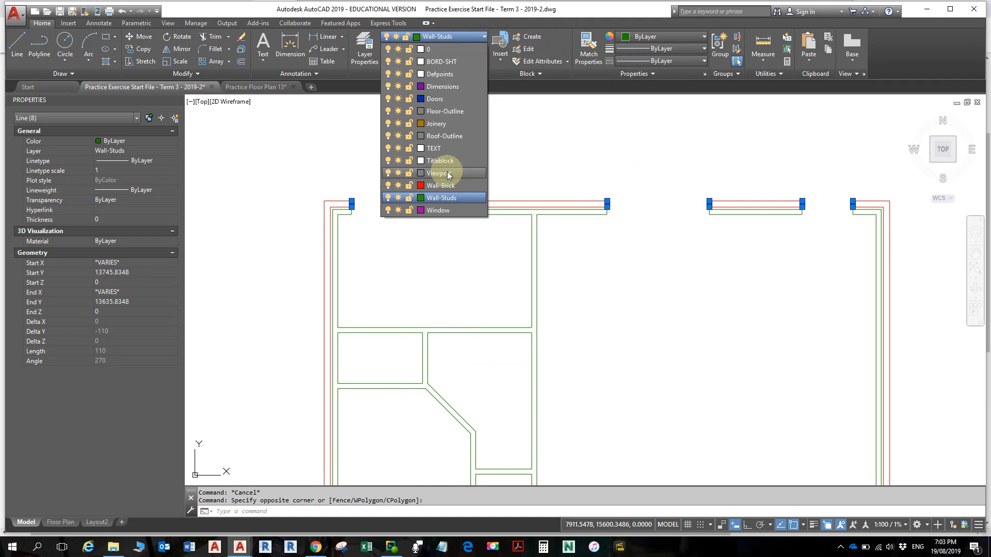
pyautogui.click(442, 186)
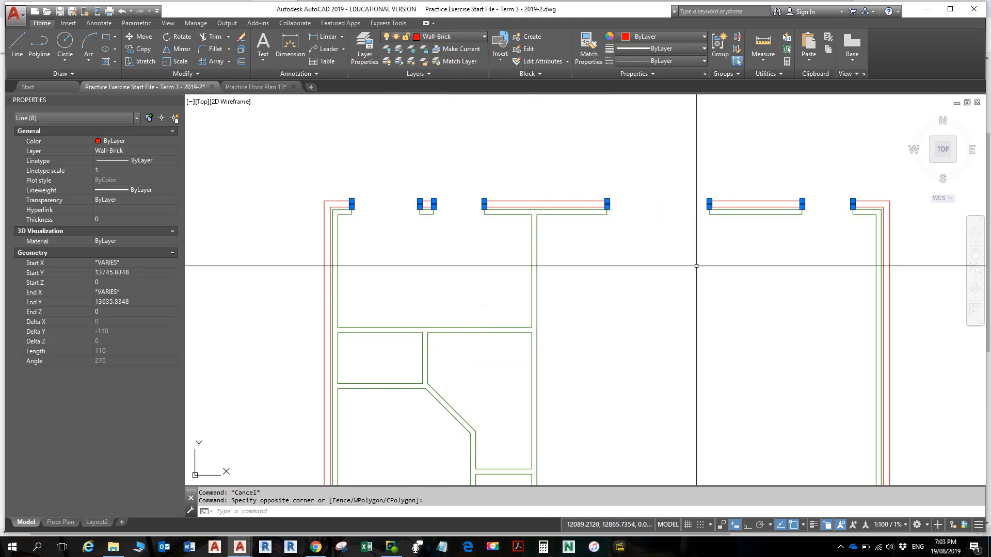
pyautogui.press('Escape')
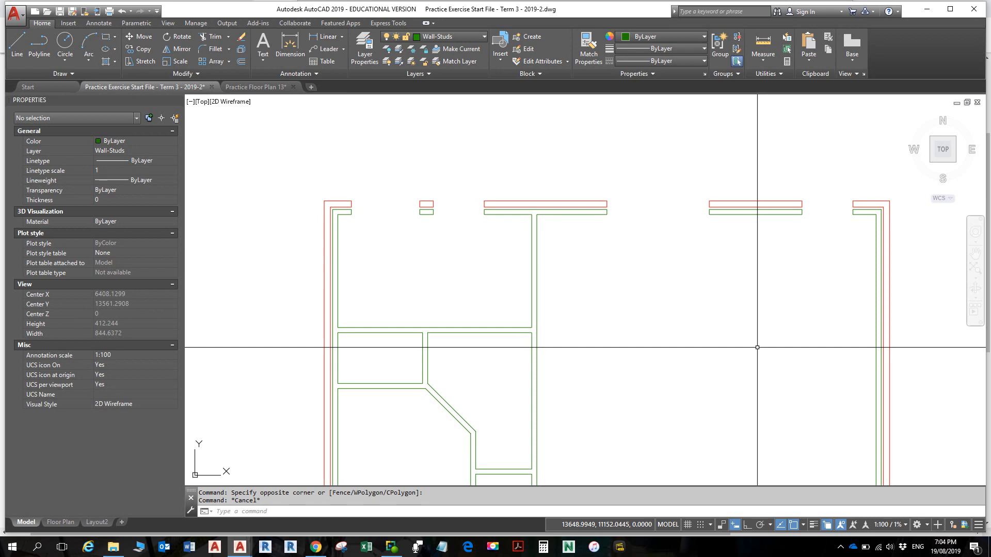
# Step: Review the lineweights of the Wall-Brick and Wall-Studs layers in the Layer Properties Manager
pyautogui.click(360, 60)
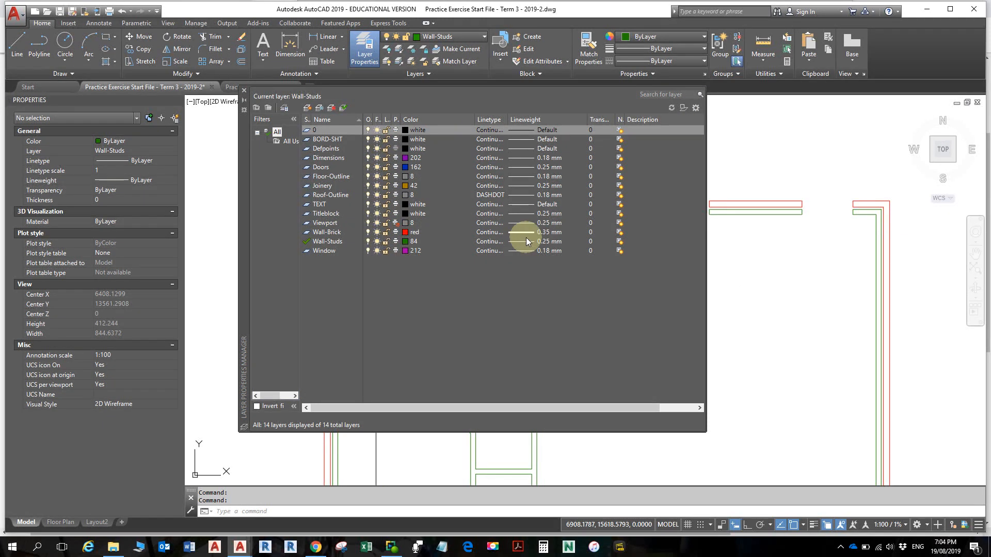
pyautogui.click(245, 90)
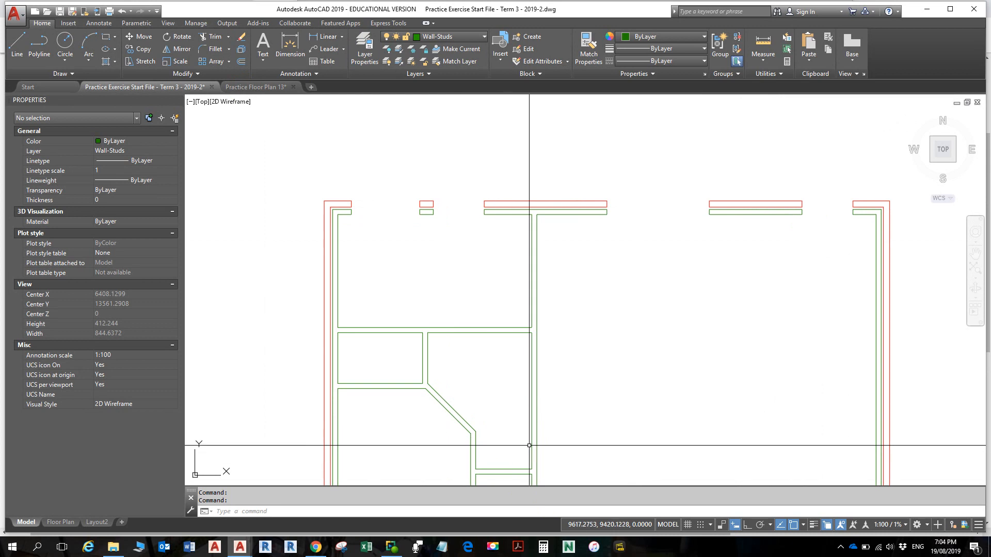
pyautogui.scroll(-10, 529, 446)
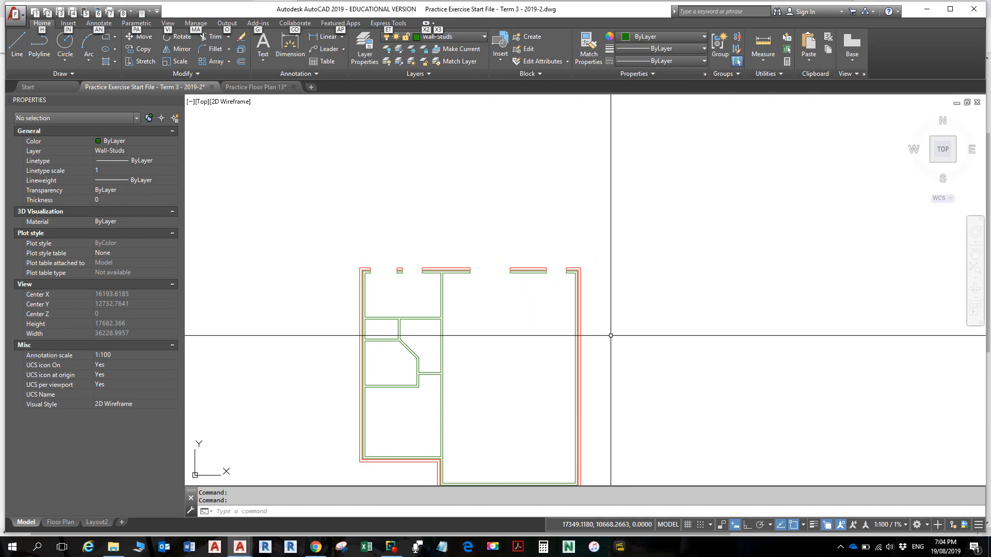
pyautogui.scroll(8, 608, 331)
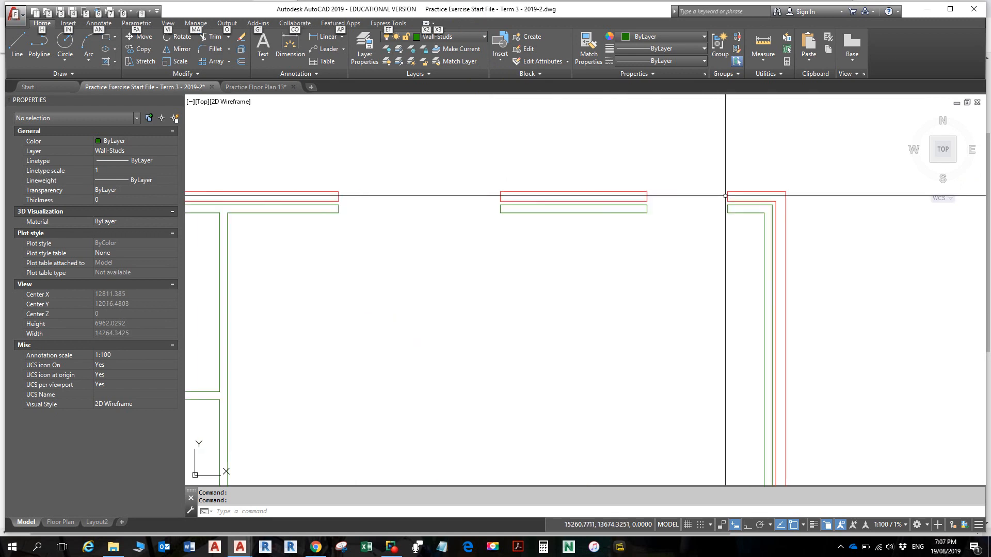
pyautogui.press('alt')
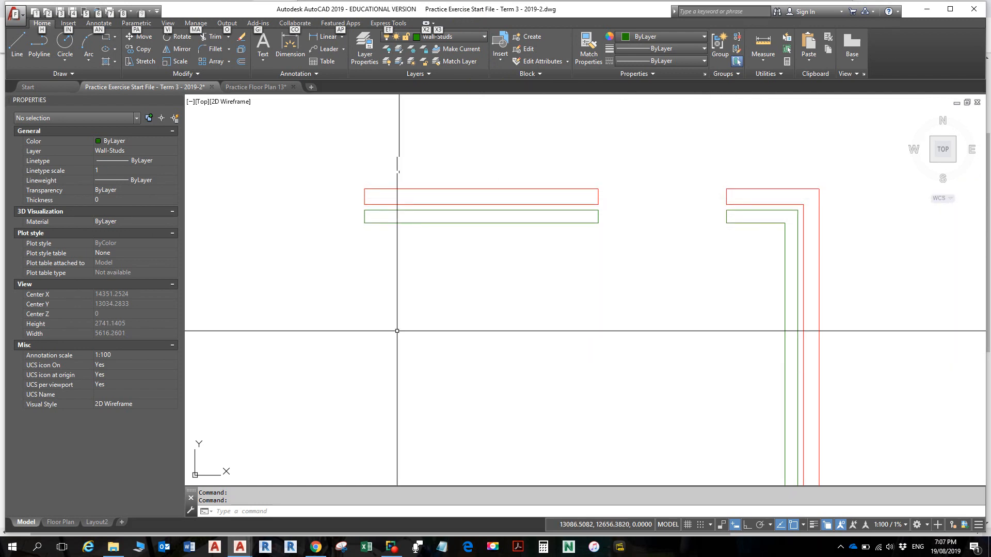
pyautogui.scroll(-2, 392, 242)
pyautogui.moveTo(434, 243)
pyautogui.mouseDown(button='middle')
pyautogui.moveTo(509, 241)
pyautogui.moveTo(457, 256)
pyautogui.mouseUp(button='middle')
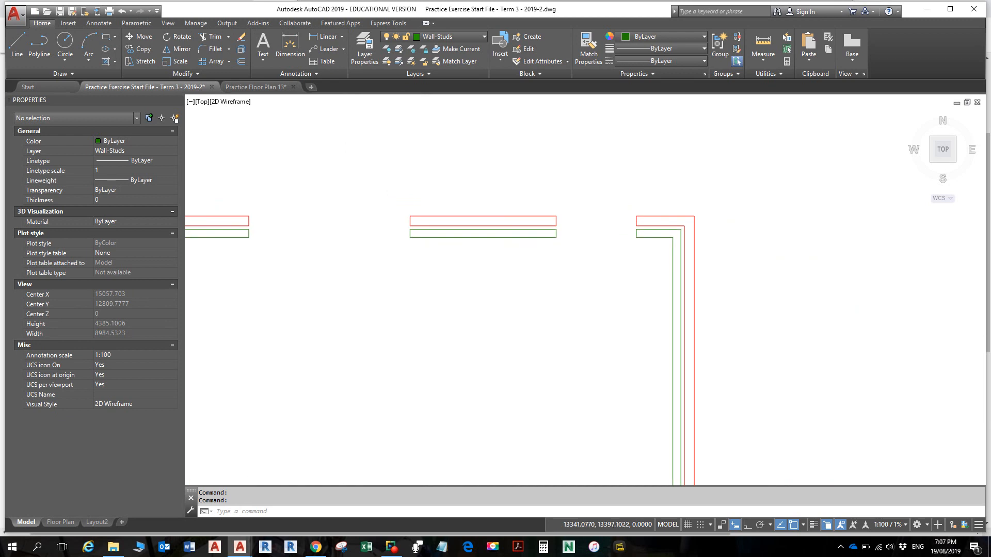
pyautogui.scroll(-2, 457, 255)
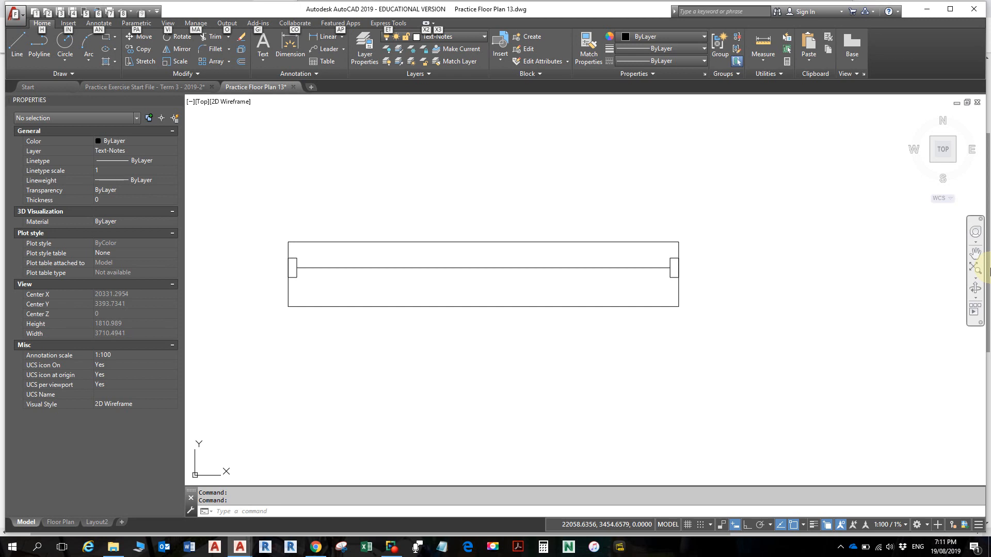
# Step: Inspect the properties of the loose Window-1810_PLAN block and try to measure its depth along one end
pyautogui.click(554, 243)
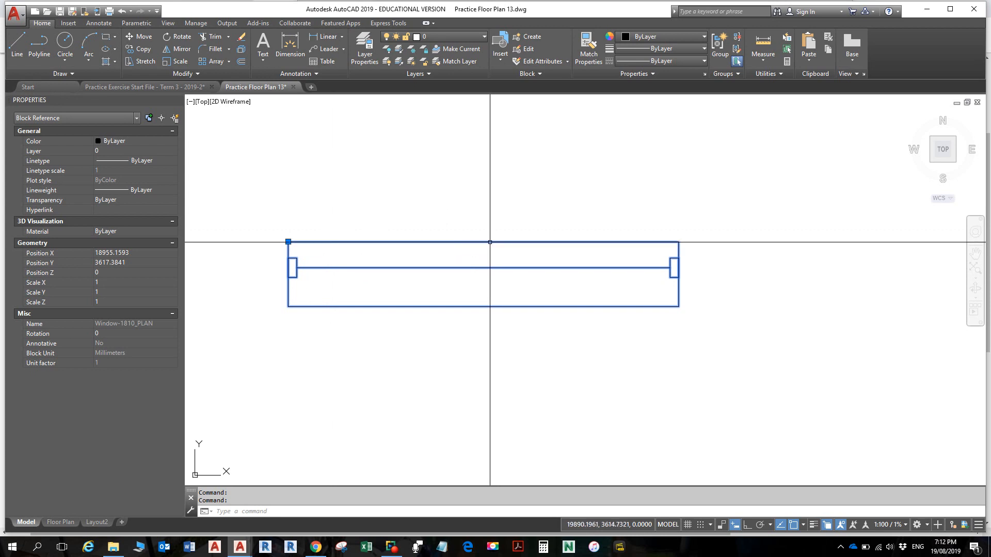
pyautogui.moveTo(490, 242)
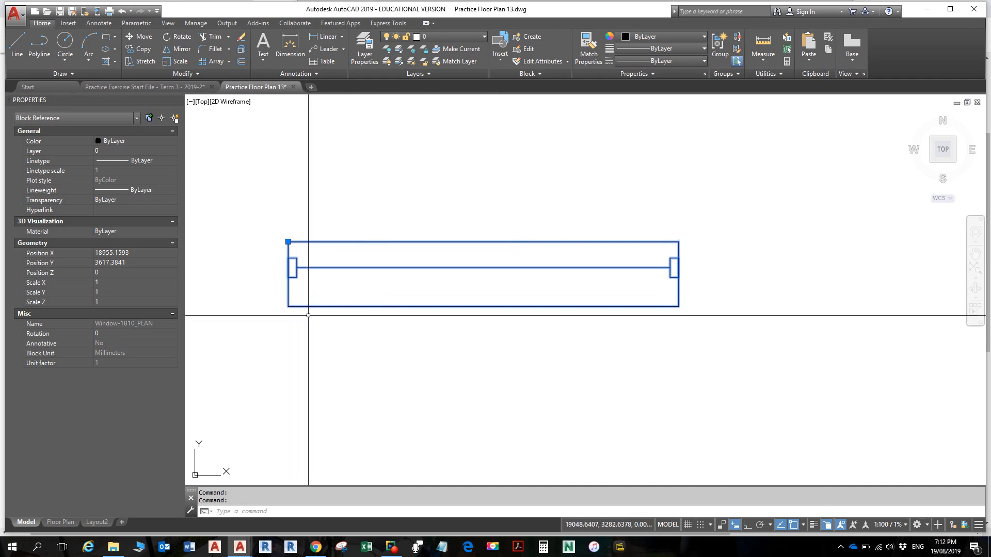
pyautogui.press('Escape')
pyautogui.press('Escape')
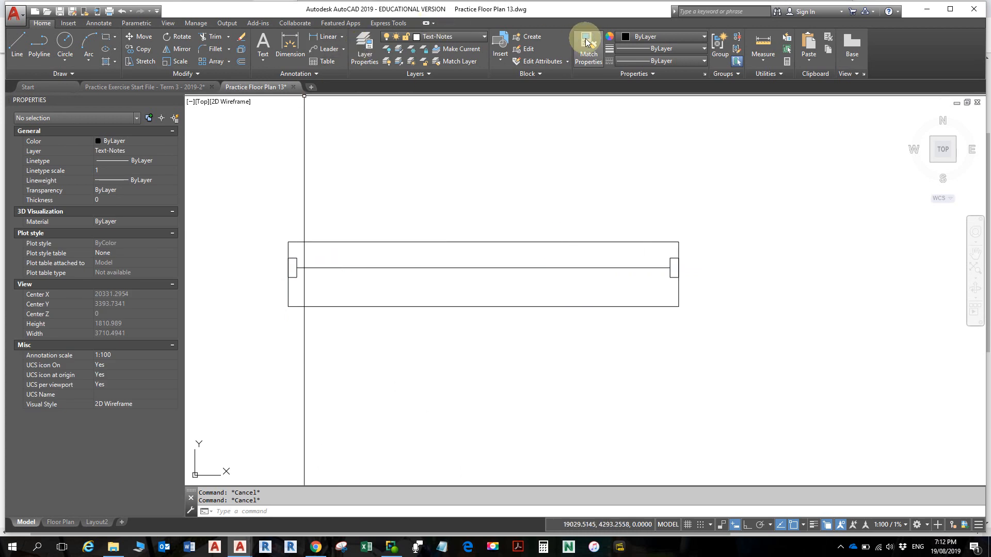
pyautogui.click(763, 44)
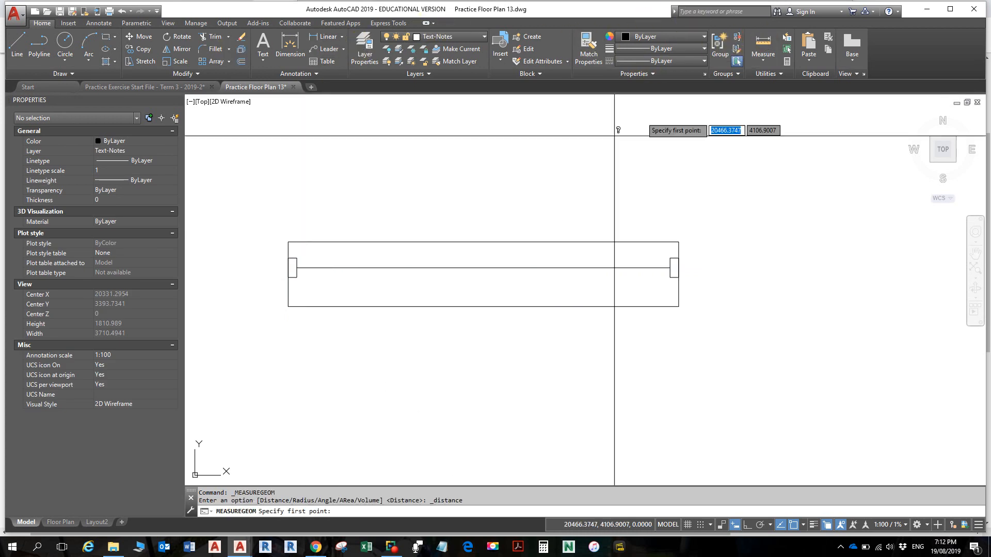
pyautogui.click(288, 242)
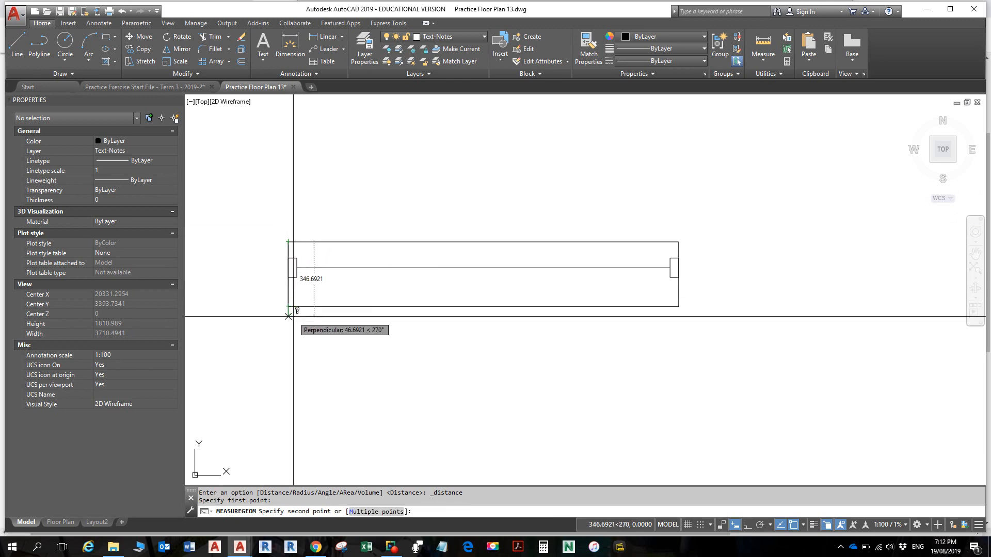
pyautogui.press('Escape')
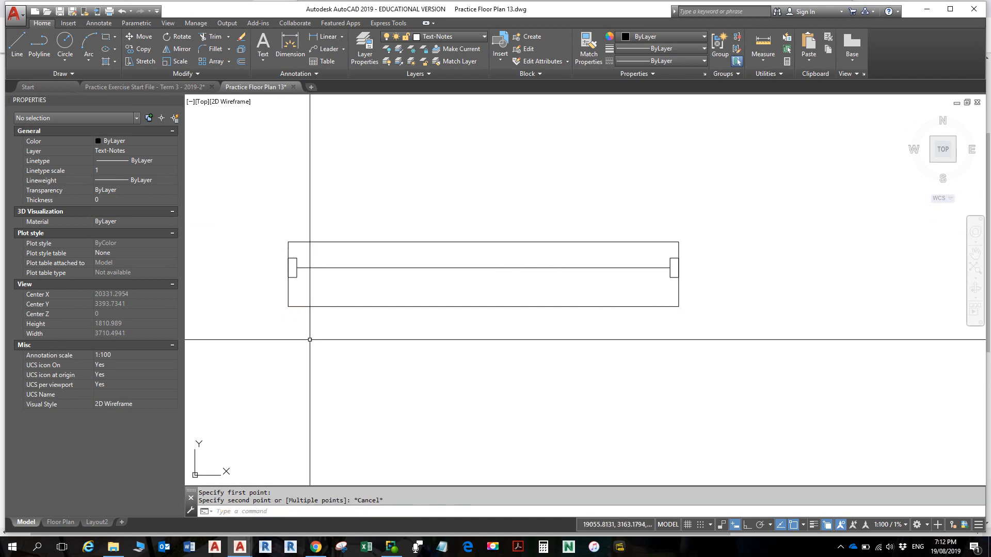
pyautogui.press('Escape')
pyautogui.press('Escape')
# Step: Check the layer of the window blocks placed in the floor plan's lower and upper exterior walls
pyautogui.scroll(-6, 306, 338)
pyautogui.moveTo(302, 336)
pyautogui.mouseDown(button='middle')
pyautogui.moveTo(348, 317)
pyautogui.moveTo(537, 290)
pyautogui.mouseUp(button='middle')
pyautogui.moveTo(382, 309); pyautogui.dragTo(470, 304, button='middle')
pyautogui.scroll(6, 394, 292)
pyautogui.moveTo(395, 306); pyautogui.dragTo(651, 271, button='middle')
pyautogui.click(614, 271)
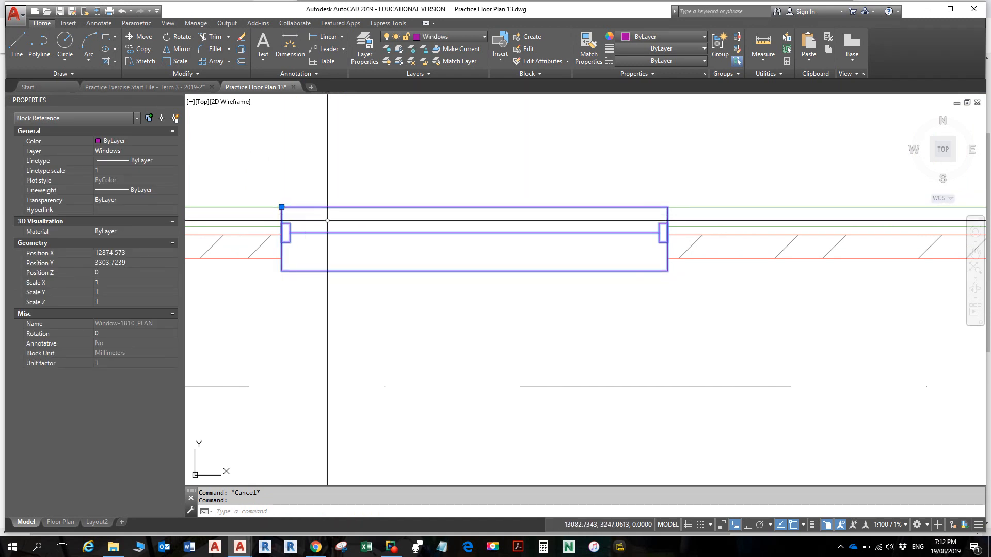
pyautogui.scroll(-6, 349, 239)
pyautogui.moveTo(446, 168); pyautogui.dragTo(433, 442, button='middle')
pyautogui.moveTo(313, 125); pyautogui.dragTo(603, 427, button='middle')
pyautogui.click(352, 301)
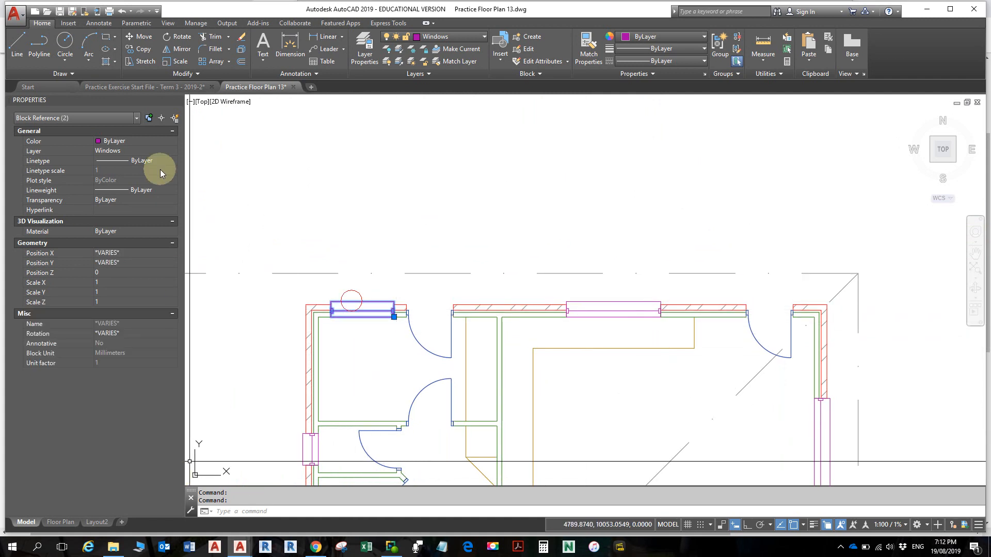
# Step: Switch to the Practice Exercise Start File - Term 3 - 2019-2 drawing and review its upper wall openings and layer list
pyautogui.click(149, 86)
pyautogui.moveTo(427, 170); pyautogui.dragTo(414, 240, button='middle')
pyautogui.scroll(6, 409, 207)
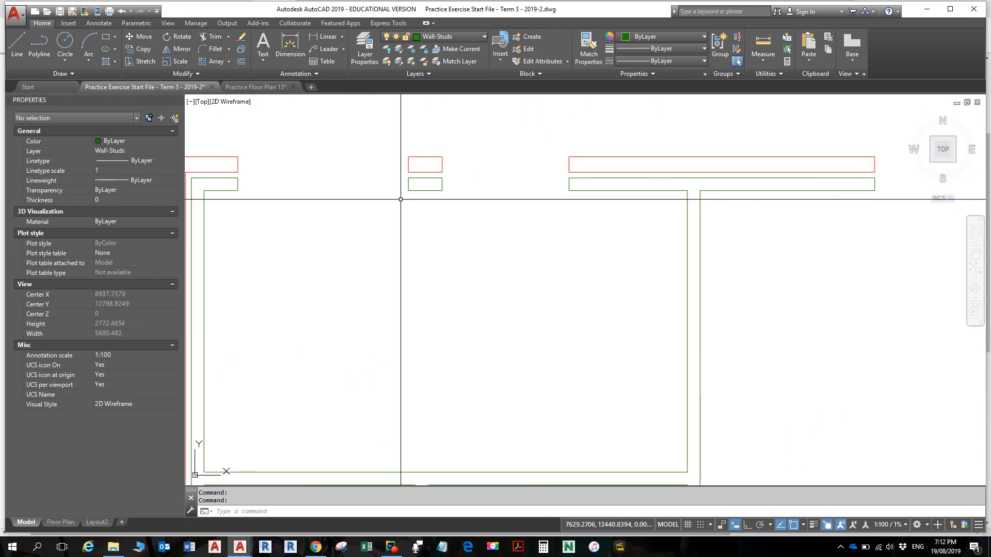
pyautogui.scroll(-2, 402, 199)
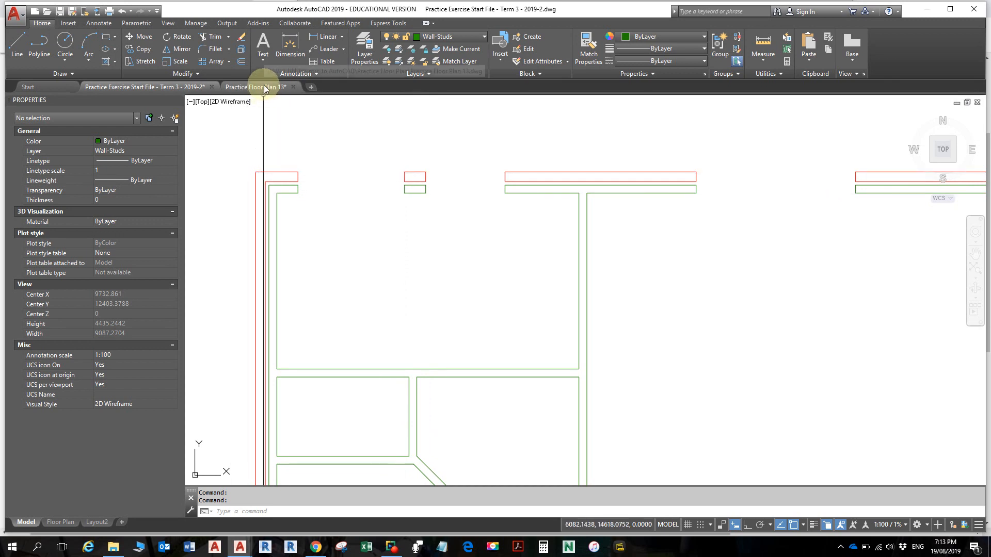
pyautogui.moveTo(264, 89)
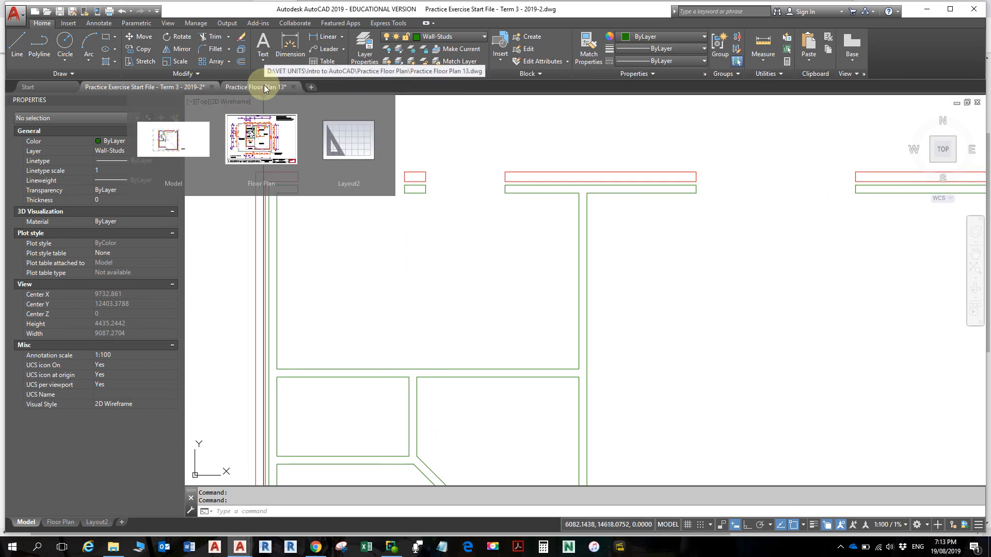
pyautogui.click(449, 37)
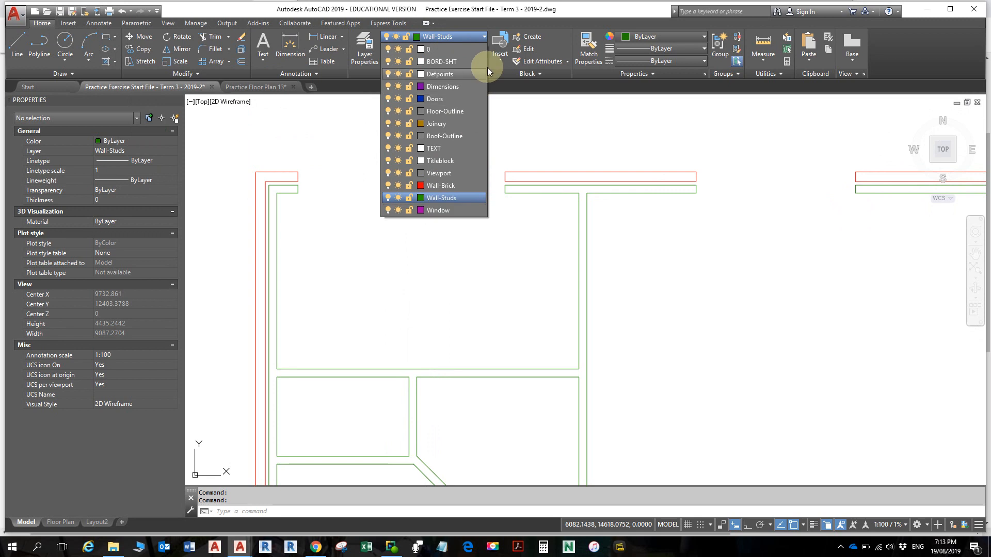
pyautogui.press('super+e')
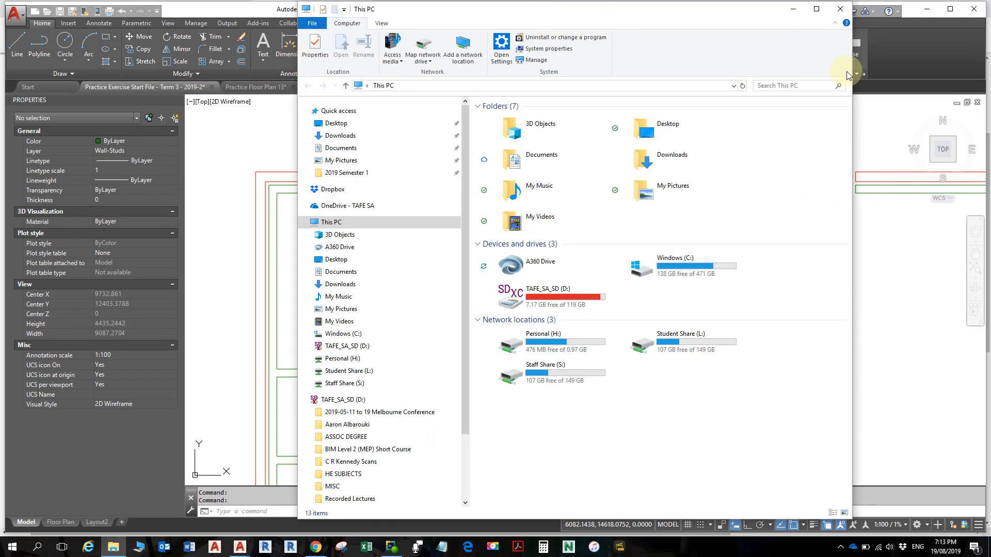
pyautogui.click(893, 70)
# Step: Return to the Practice Floor Plan 13 drawing and compare the loose window block with the windows placed in the walls
pyautogui.click(258, 87)
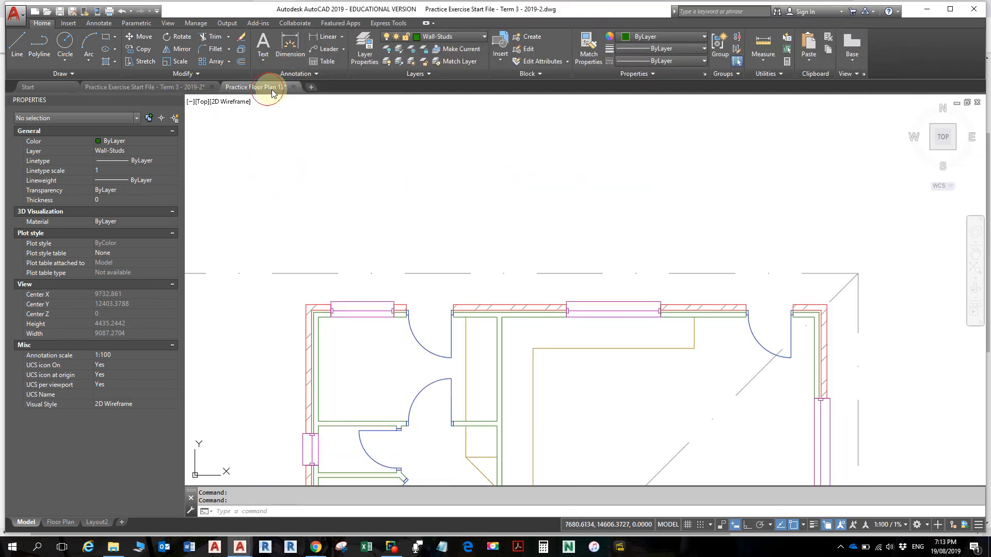
pyautogui.scroll(-4, 455, 236)
pyautogui.moveTo(547, 237); pyautogui.dragTo(515, 212, button='middle')
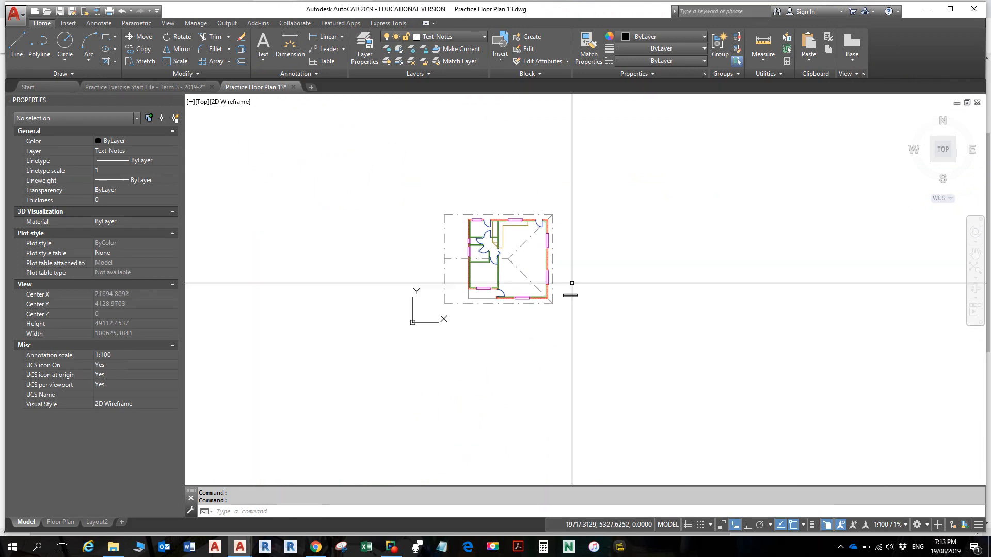
pyautogui.scroll(8, 583, 293)
pyautogui.moveTo(521, 310); pyautogui.dragTo(630, 301, button='middle')
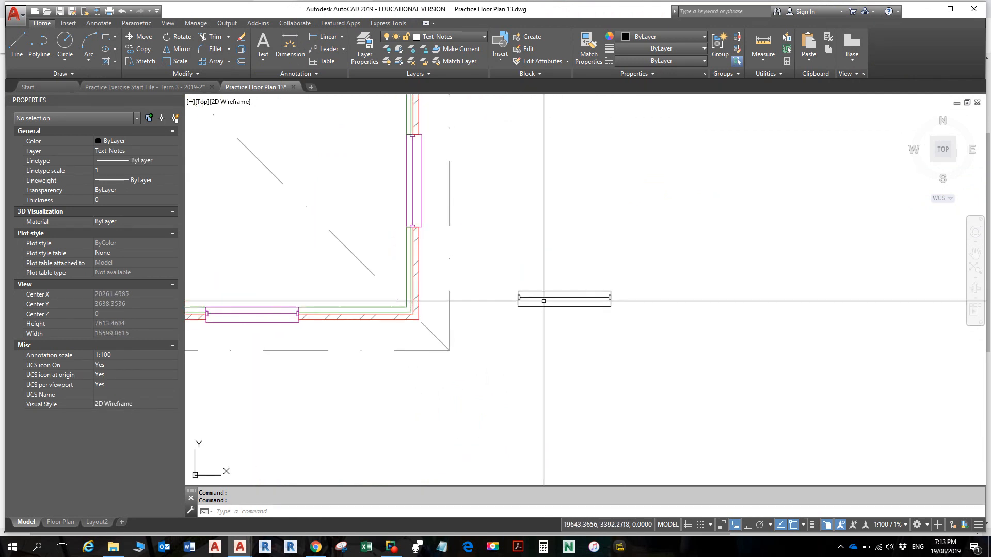
pyautogui.moveTo(525, 294); pyautogui.dragTo(532, 308, button='middle')
pyautogui.scroll(4, 549, 310)
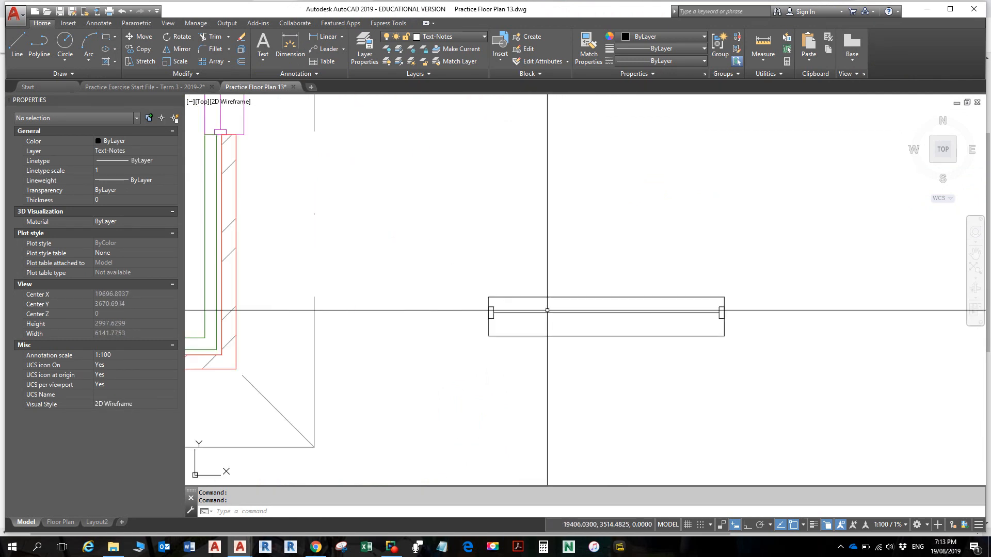
pyautogui.scroll(-2, 424, 323)
pyautogui.moveTo(424, 323); pyautogui.dragTo(605, 308, button='middle')
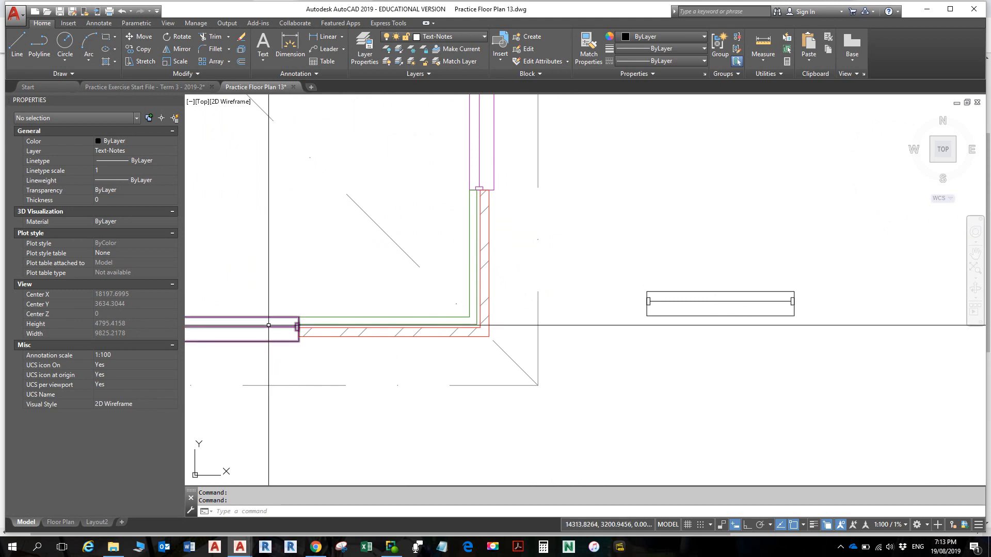
# Step: Move the loose window block beside the plan to the Wall-Brick layer and clear the selection
pyautogui.click(657, 292)
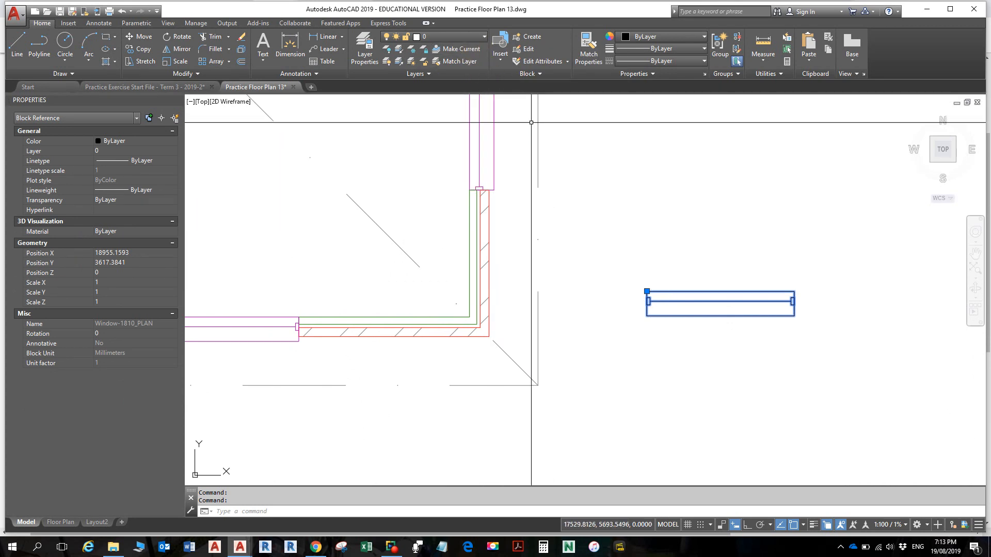
pyautogui.click(483, 37)
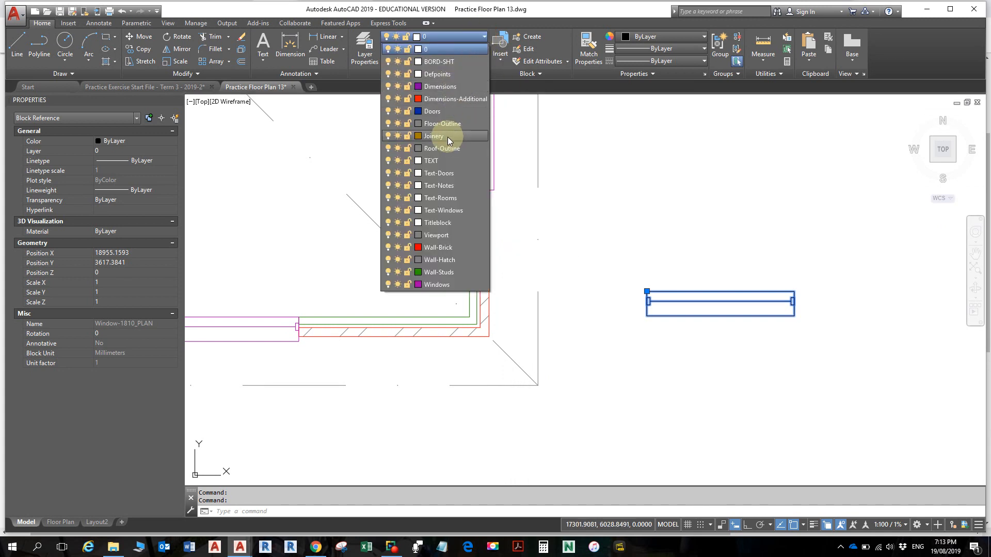
pyautogui.click(439, 247)
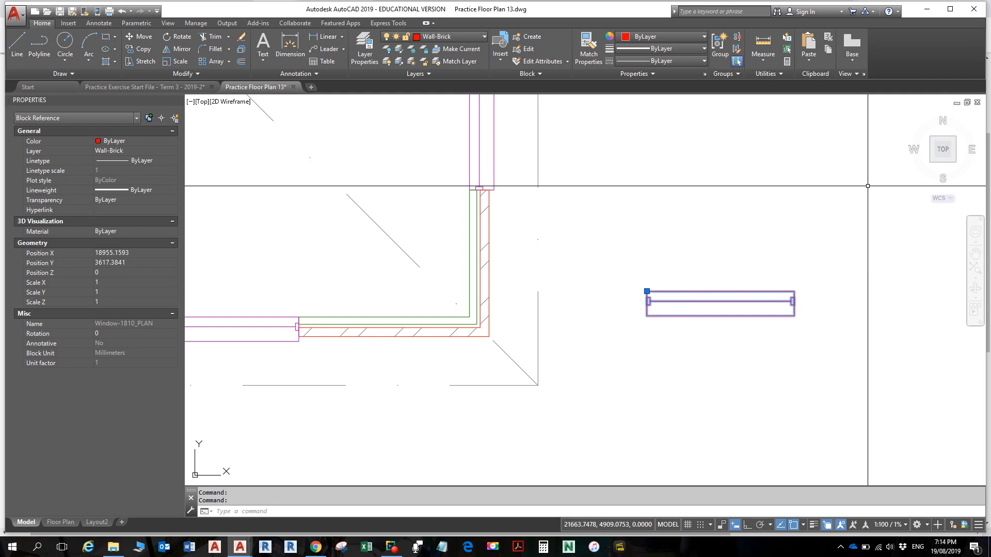
pyautogui.press('Escape')
pyautogui.press('Escape')
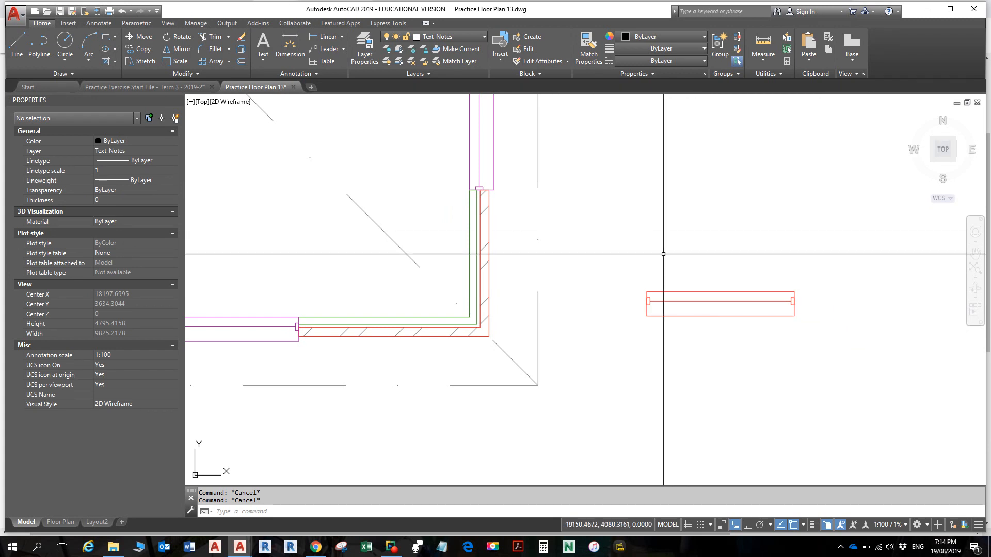
# Step: Explode the loose window block into separate objects and check the layer of its three long horizontal lines
pyautogui.click(676, 292)
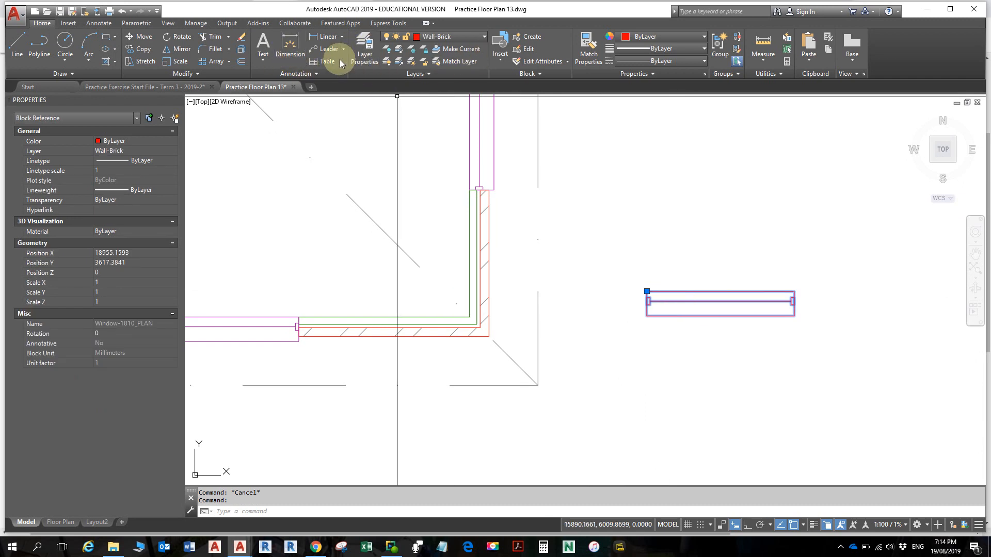
pyautogui.click(241, 50)
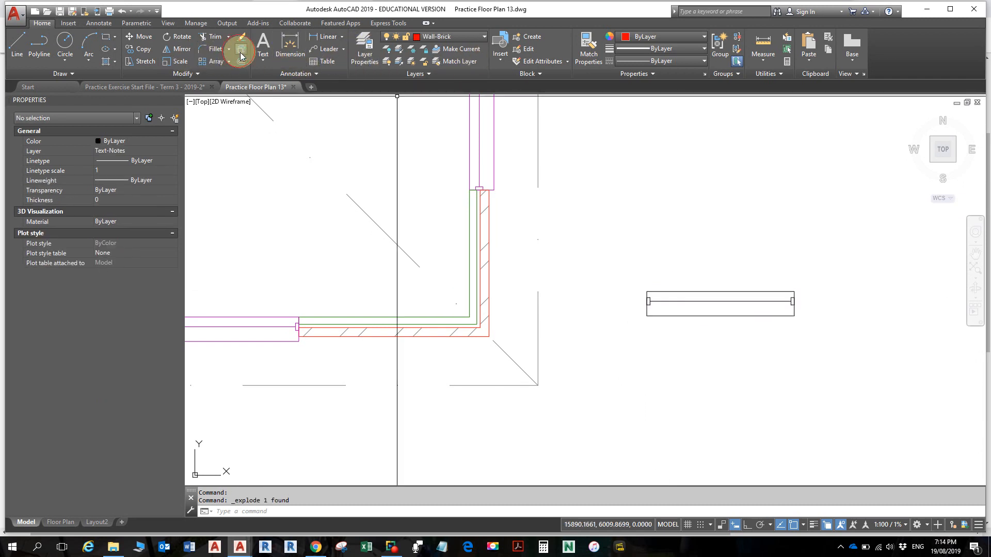
pyautogui.click(689, 292)
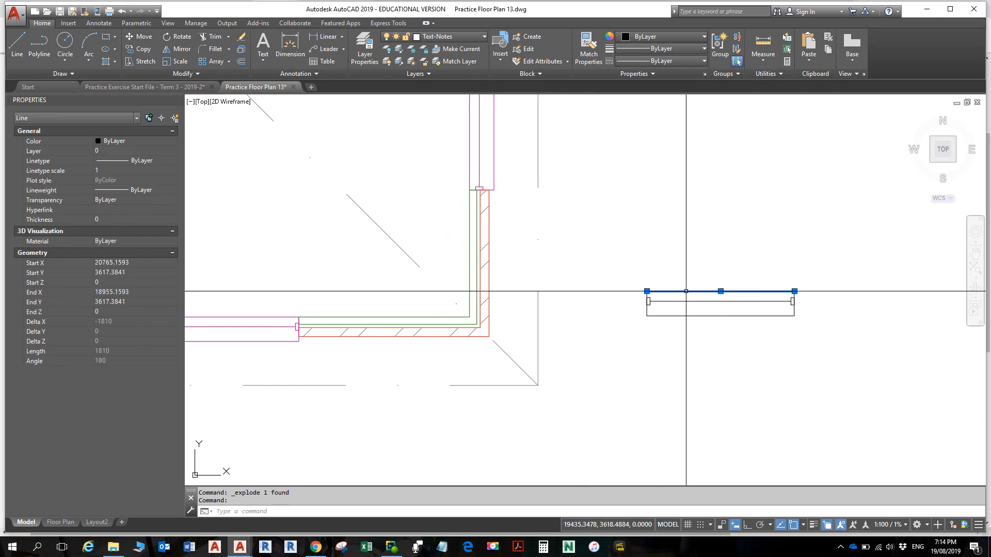
pyautogui.click(680, 302)
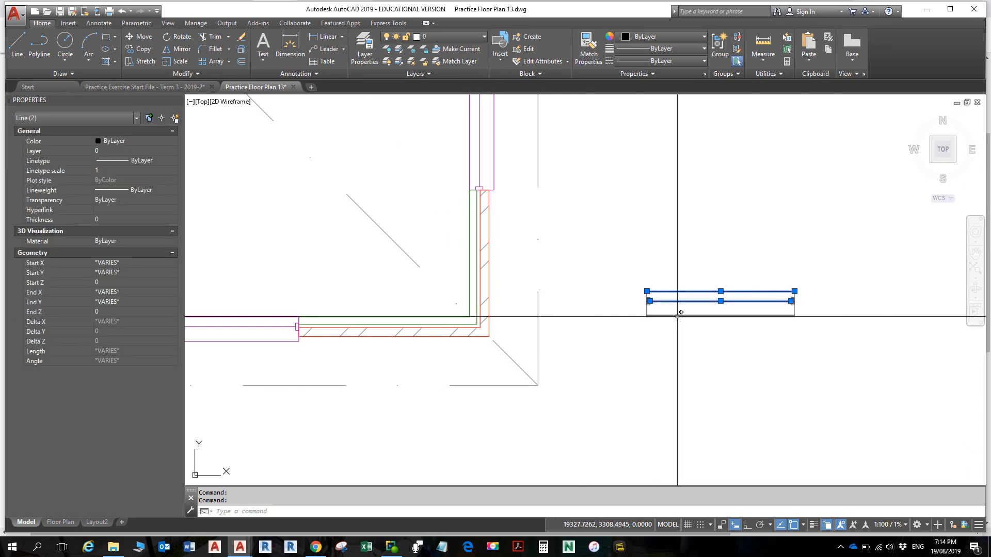
pyautogui.click(681, 316)
pyautogui.scroll(4, 650, 310)
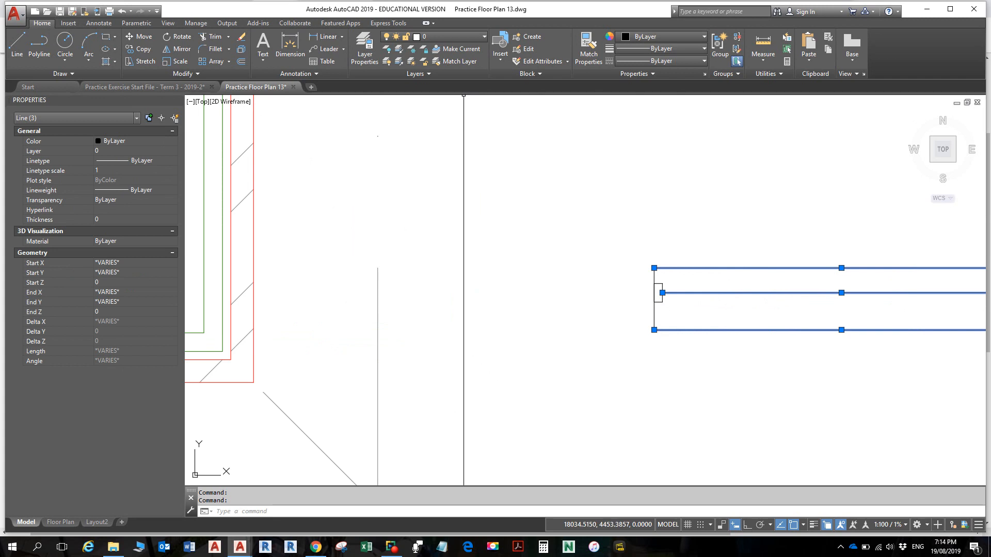
pyautogui.click(472, 37)
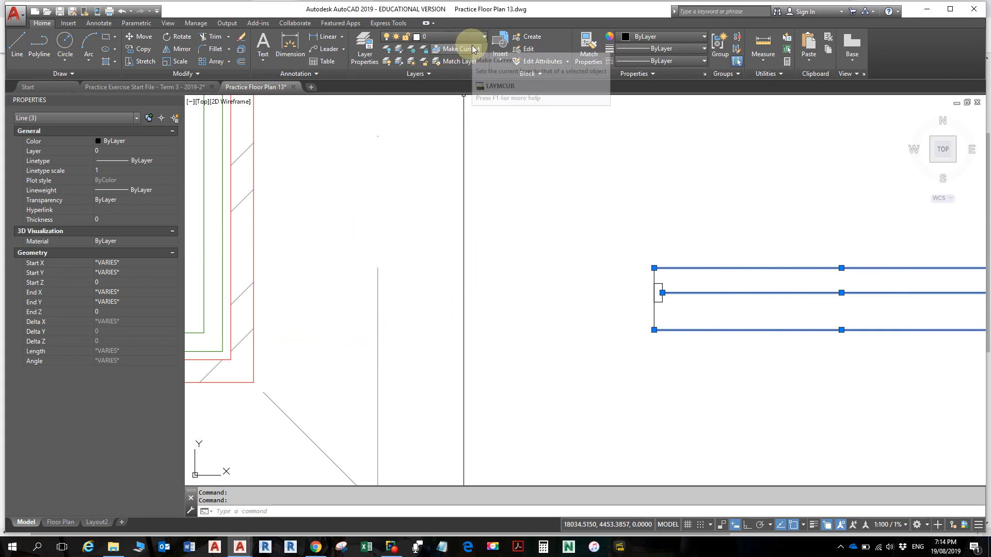
pyautogui.scroll(-4, 629, 313)
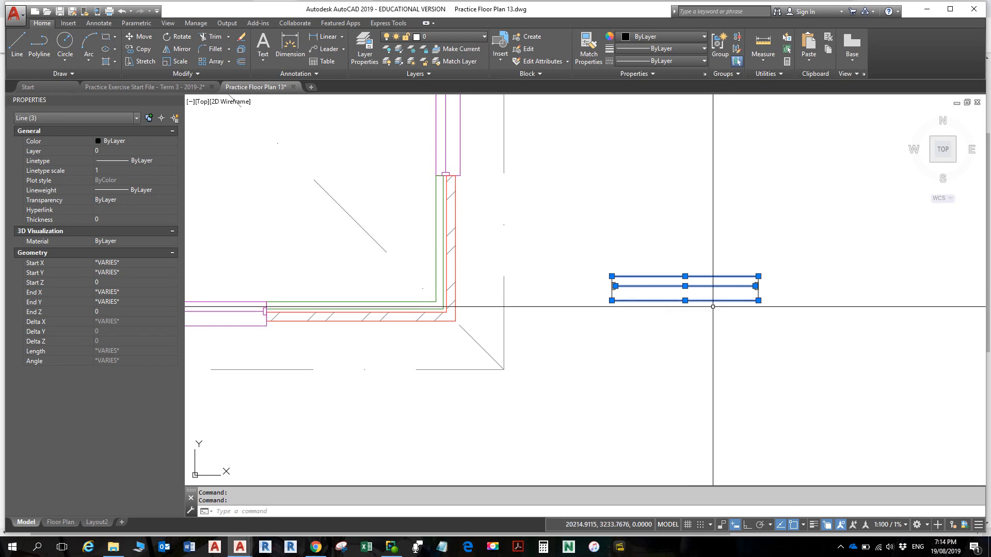
pyautogui.moveTo(620, 300); pyautogui.dragTo(723, 305, button='middle')
pyautogui.press('Escape')
pyautogui.press('Escape')
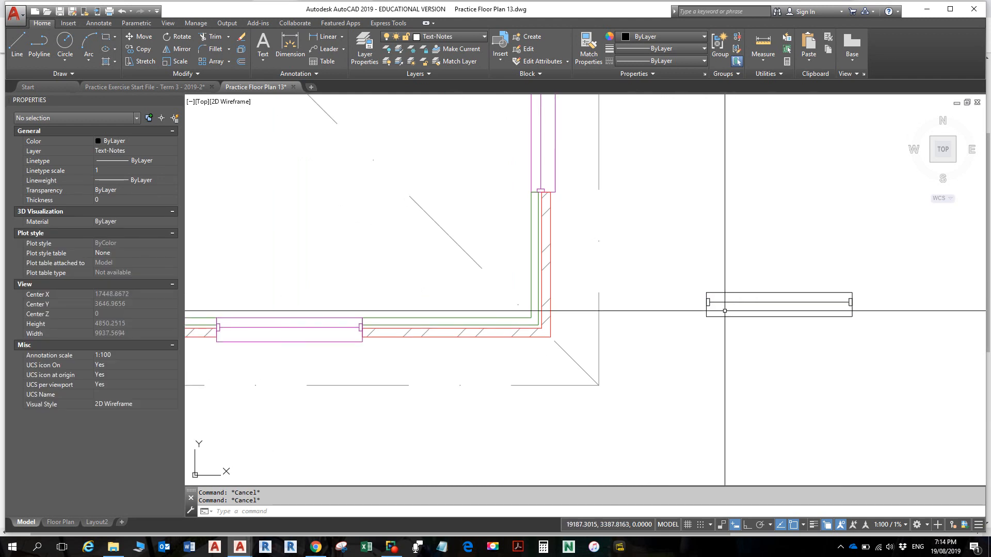
# Step: Inspect the properties of the exploded window's left end line and try to measure the window's width from its upper corner
pyautogui.scroll(4, 701, 289)
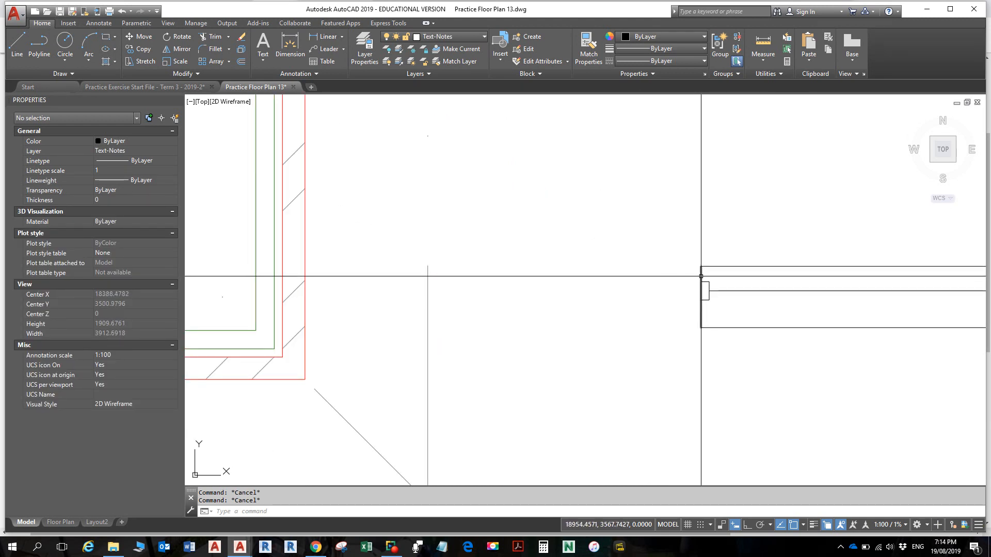
pyautogui.click(702, 304)
pyautogui.scroll(-2, 762, 311)
pyautogui.moveTo(762, 311); pyautogui.dragTo(671, 316, button='middle')
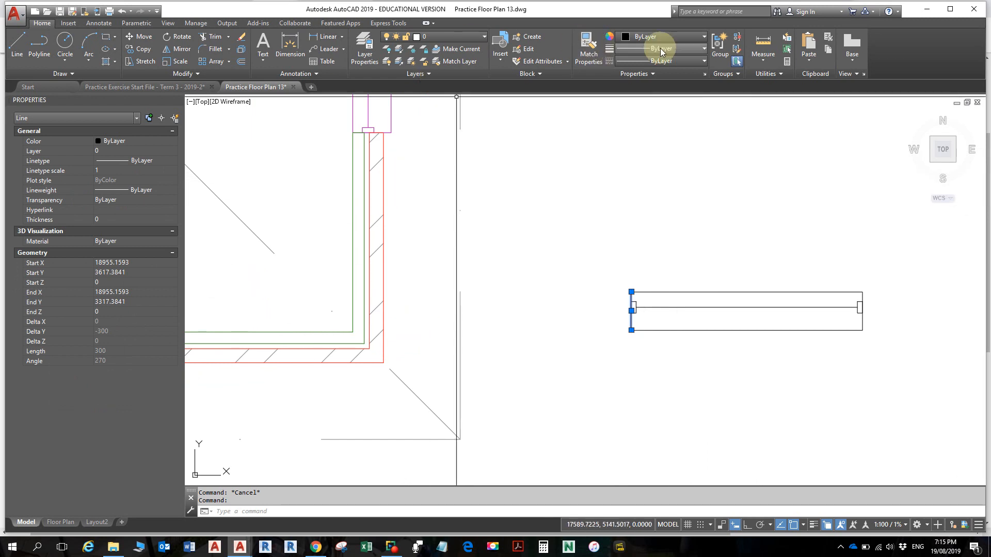
pyautogui.click(759, 40)
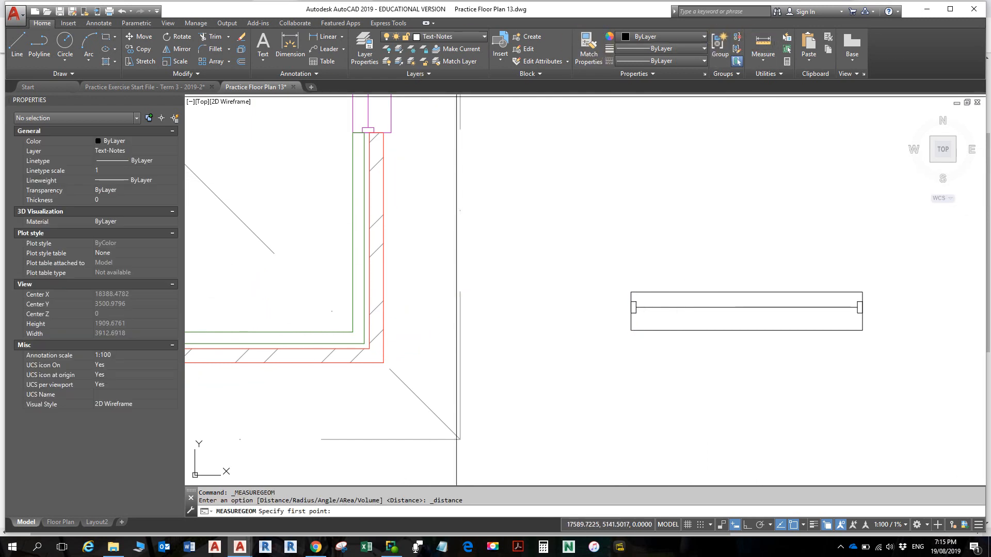
pyautogui.click(631, 292)
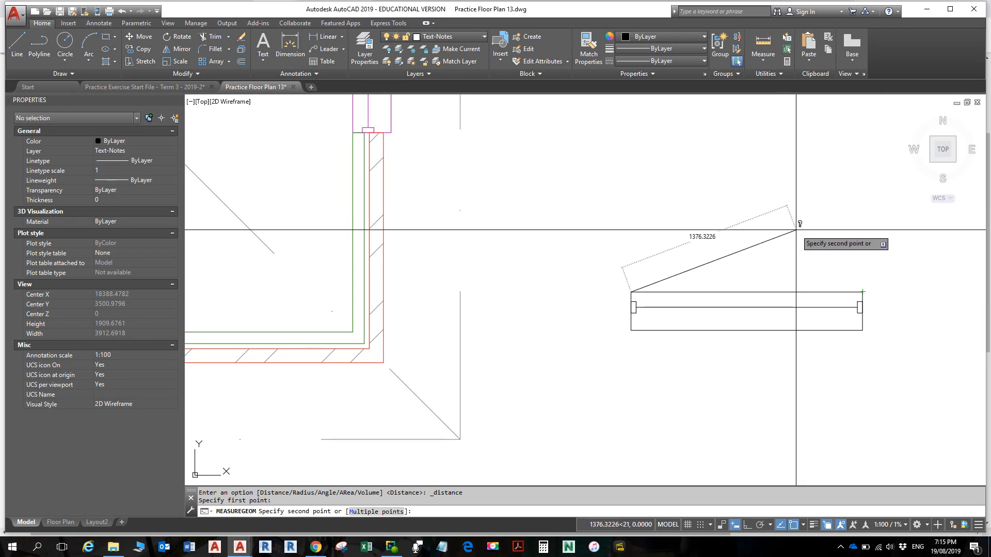
pyautogui.press('Escape')
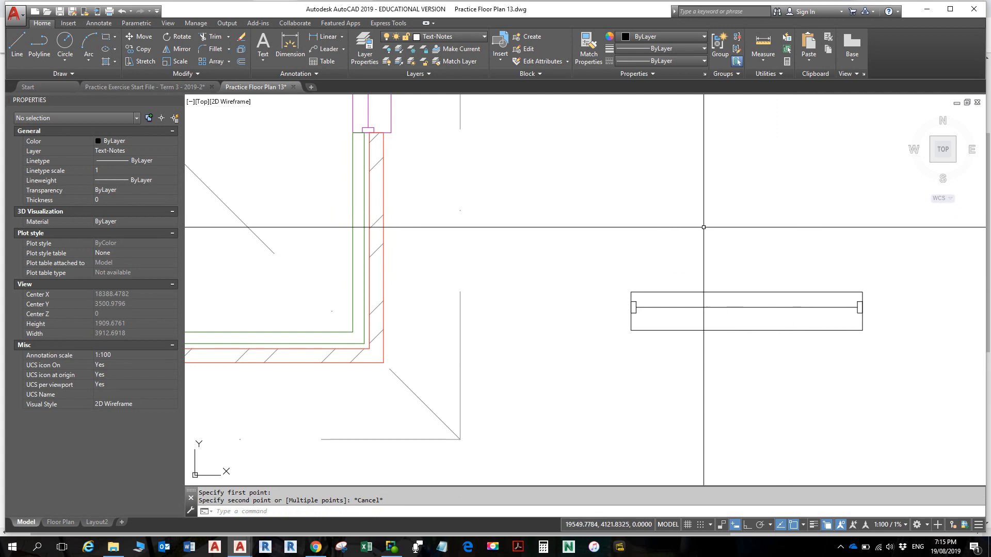
# Step: Select the four outer lines and the left jamb of the exploded window to check their layer, and clear the selection
pyautogui.click(658, 292)
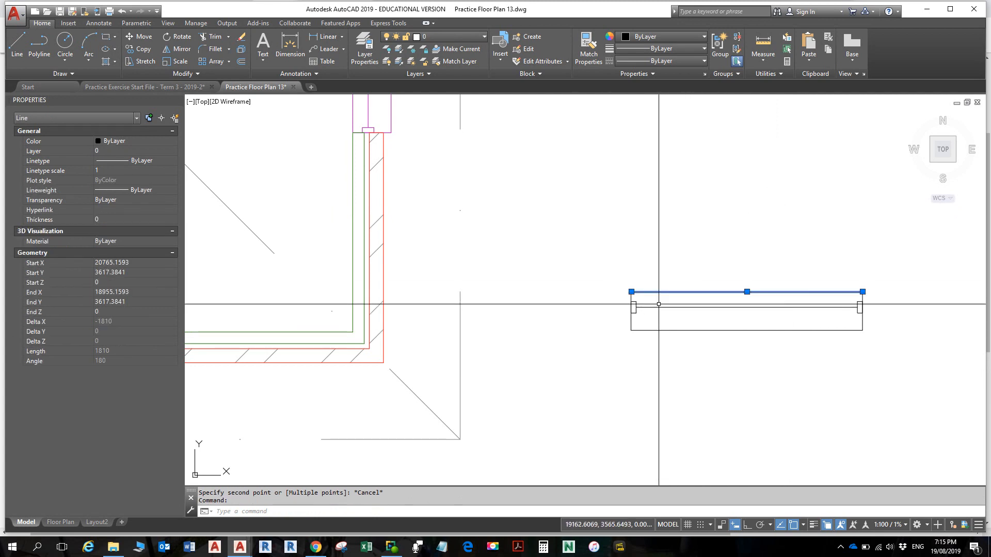
pyautogui.click(632, 322)
pyautogui.click(663, 329)
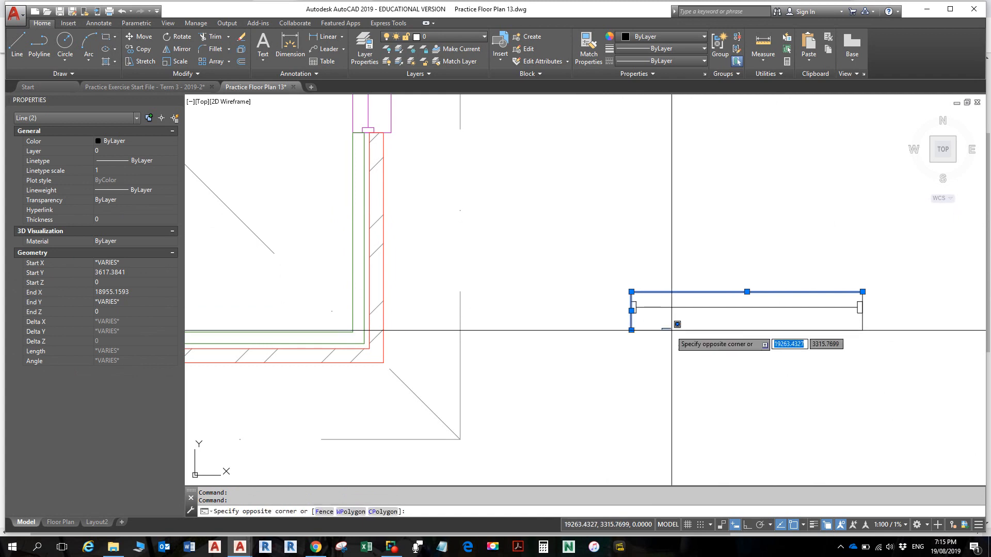
pyautogui.click(865, 324)
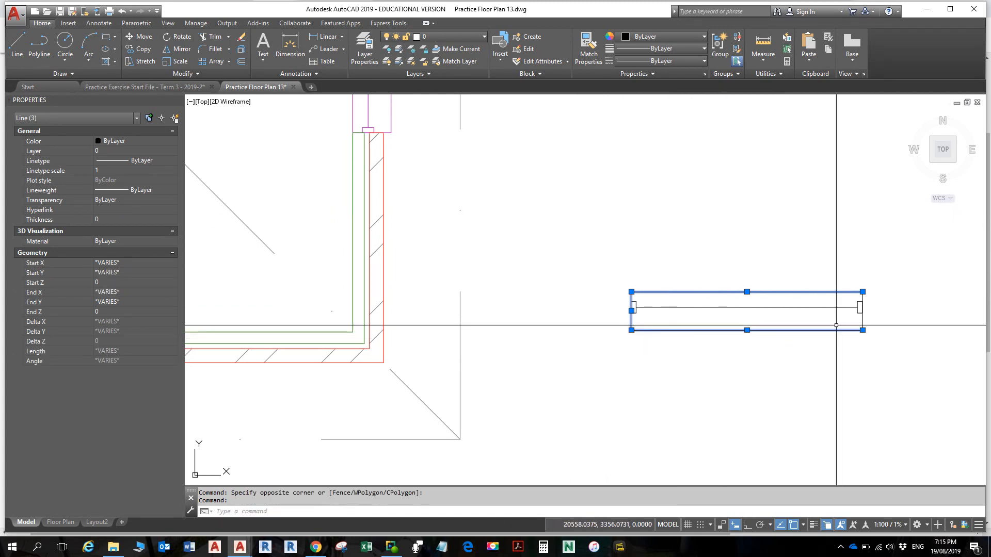
pyautogui.click(861, 321)
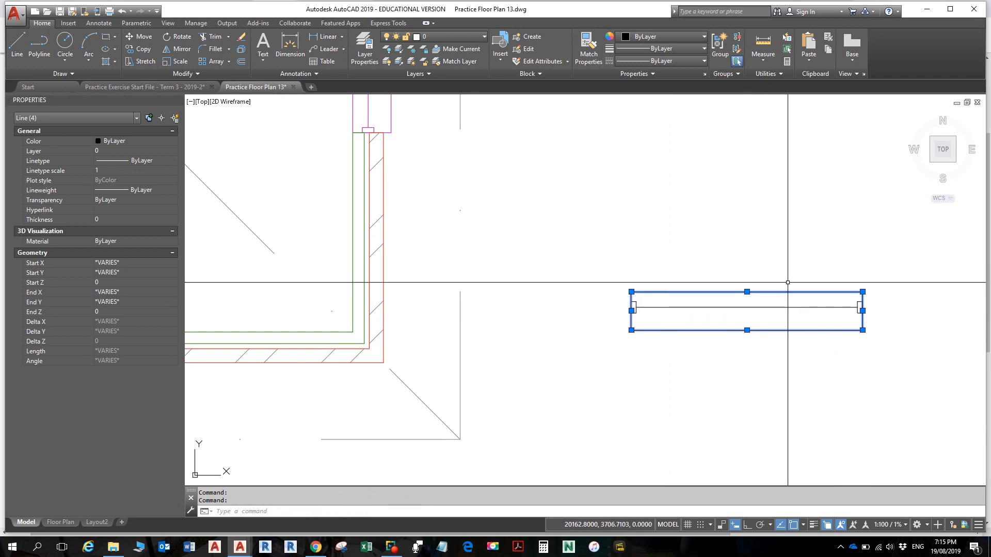
pyautogui.scroll(4, 660, 310)
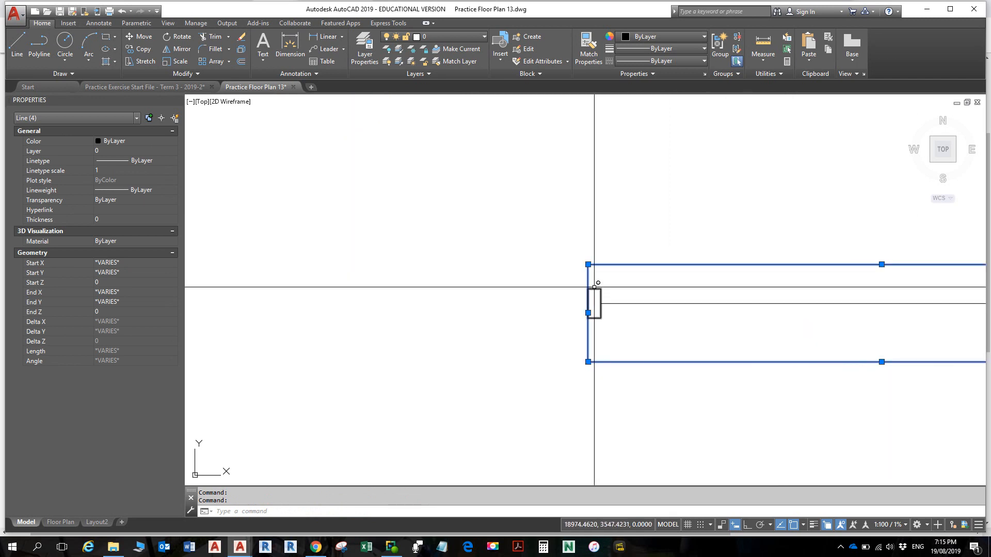
pyautogui.click(595, 290)
pyautogui.scroll(-4, 716, 294)
pyautogui.moveTo(797, 304); pyautogui.dragTo(723, 317, button='middle')
pyautogui.press('Escape')
pyautogui.press('Escape')
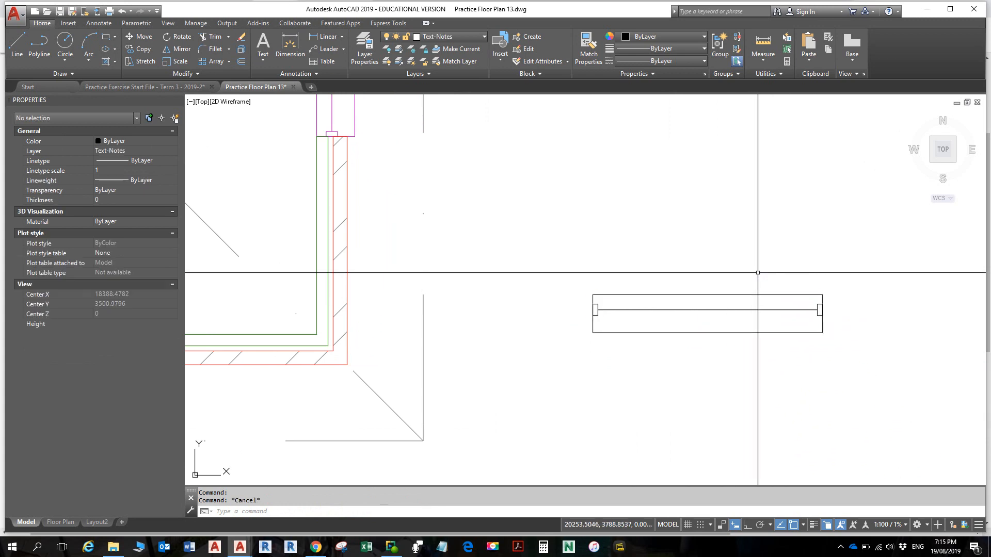
# Step: Switch to the Practice Exercise Start File drawing and make layer 0 current for drawing near the upper wall openings
pyautogui.scroll(-4, 757, 270)
pyautogui.moveTo(729, 259); pyautogui.dragTo(821, 272, button='middle')
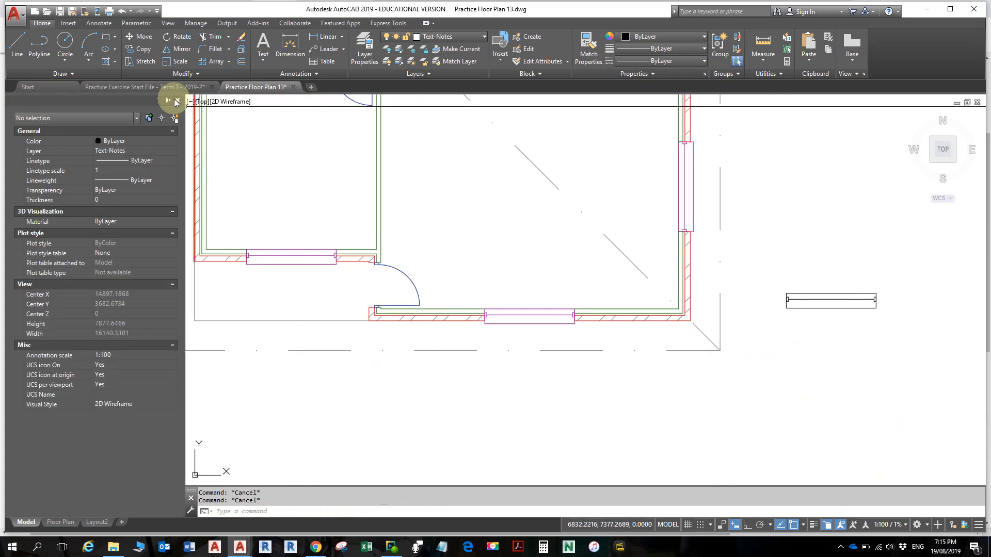
pyautogui.click(117, 88)
pyautogui.scroll(-4, 614, 239)
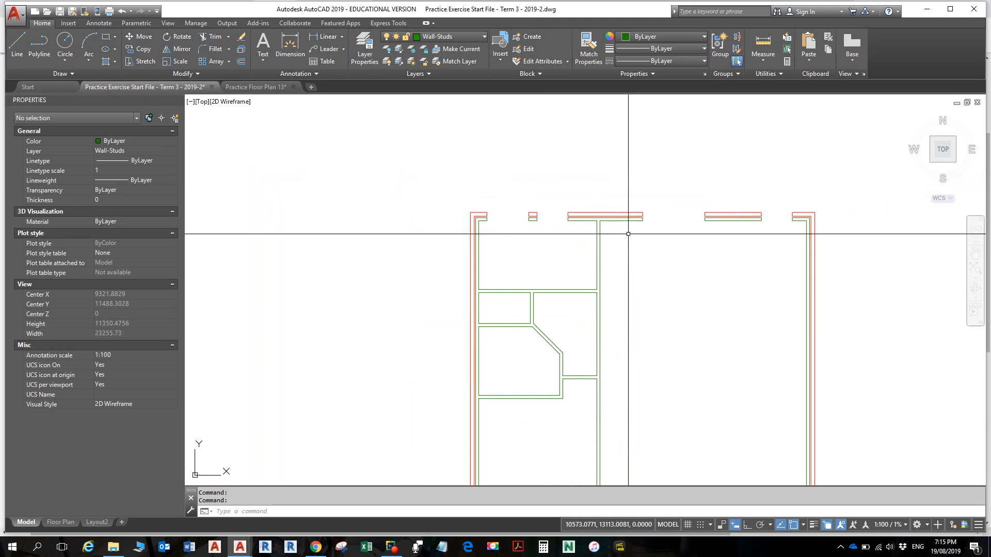
pyautogui.moveTo(630, 234)
pyautogui.mouseDown(button='middle')
pyautogui.moveTo(320, 189)
pyautogui.moveTo(382, 239)
pyautogui.moveTo(515, 283)
pyautogui.mouseUp(button='middle')
pyautogui.scroll(4, 392, 243)
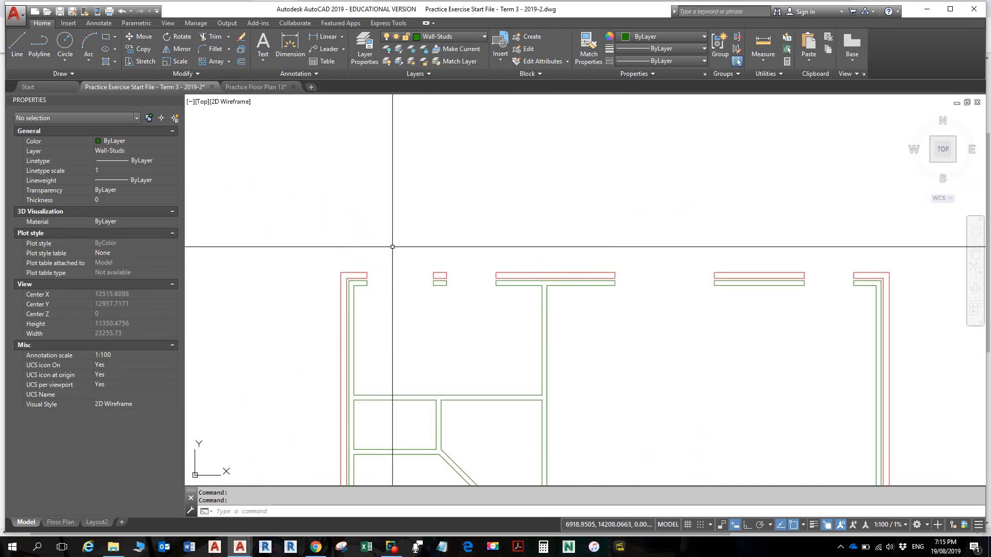
pyautogui.scroll(4, 391, 245)
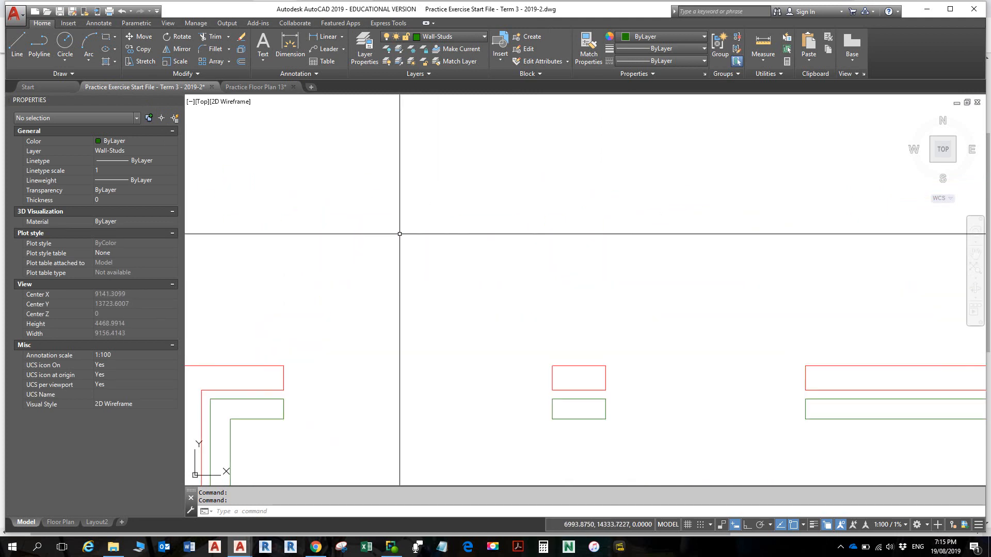
pyautogui.click(471, 37)
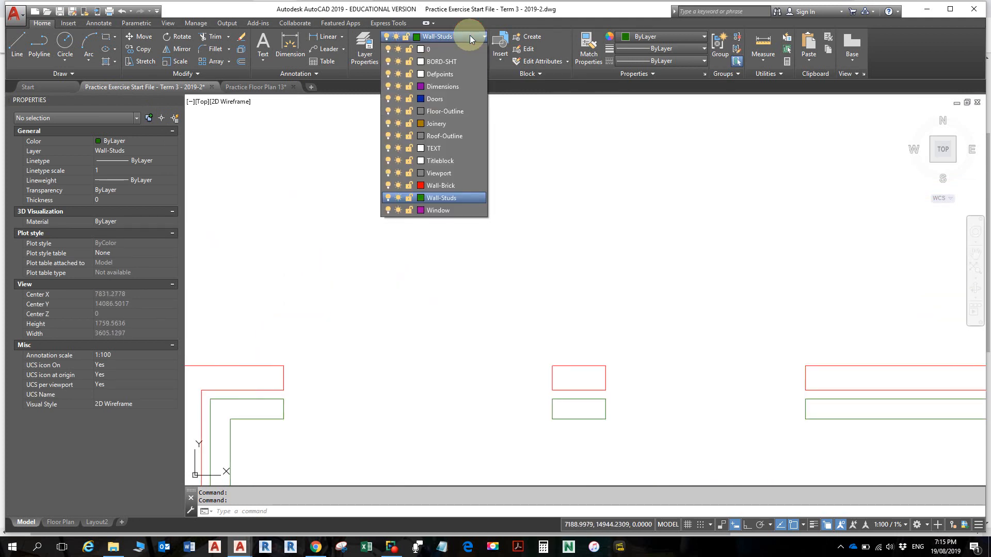
pyautogui.click(433, 50)
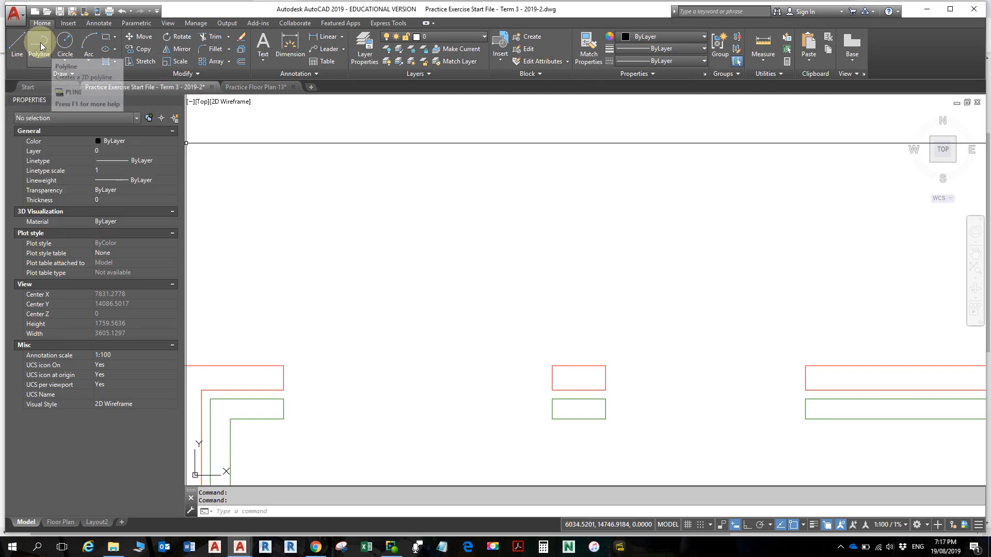
# Step: Draw a rectangle 610 long and 300 wide in the empty space above the first opening in the upper wall
pyautogui.click(115, 37)
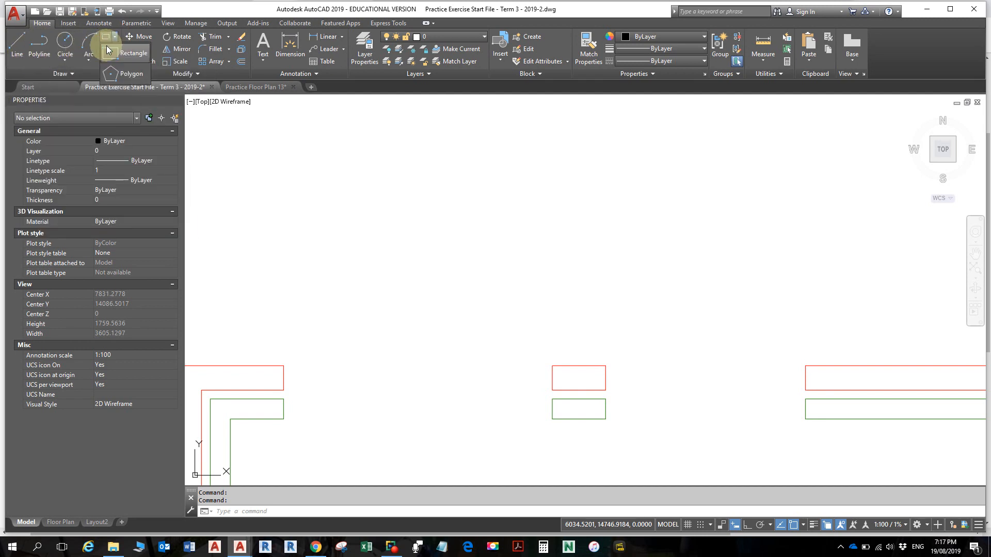
pyautogui.click(111, 53)
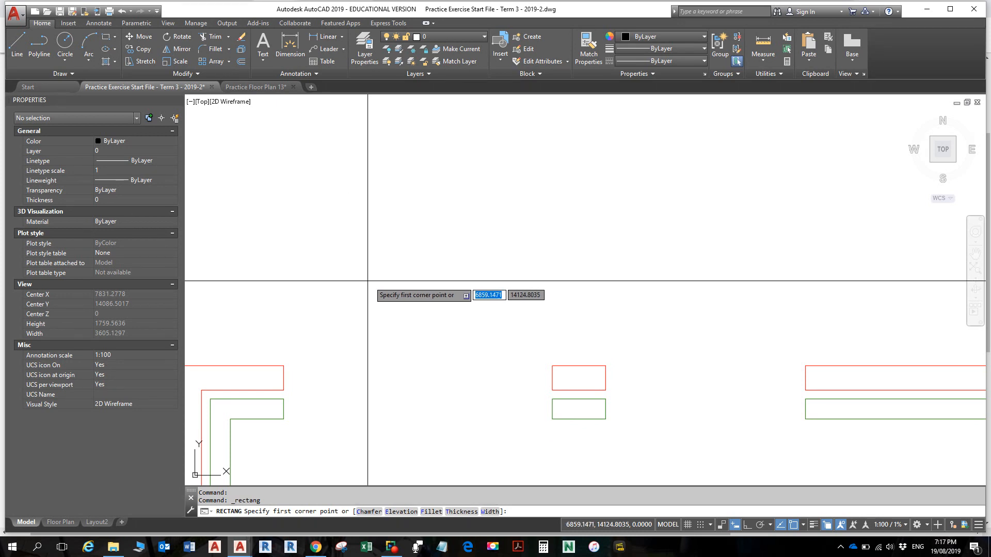
pyautogui.click(304, 304)
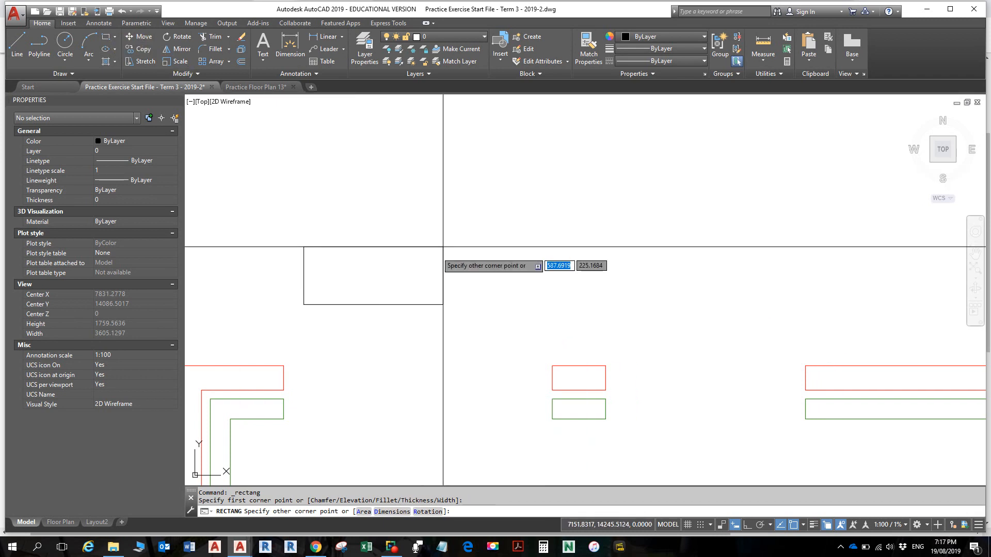
pyautogui.click(383, 512)
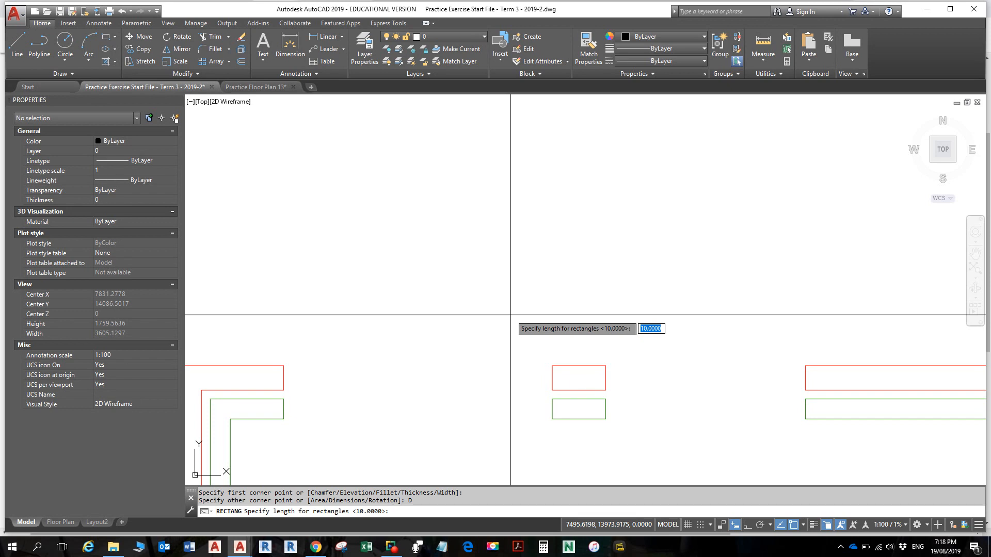
pyautogui.write('610')
pyautogui.press('Return')
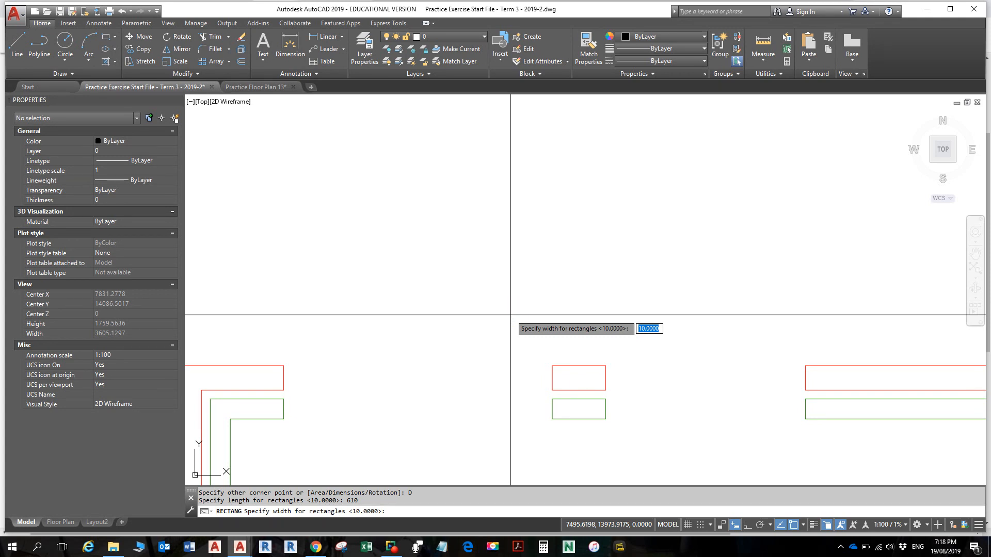
pyautogui.write('300')
pyautogui.press('Return')
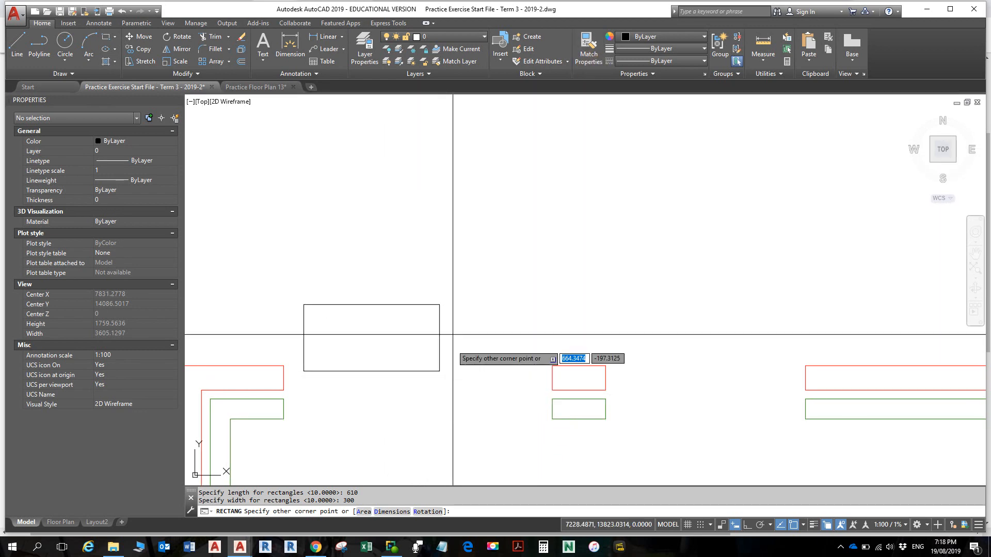
pyautogui.click(459, 145)
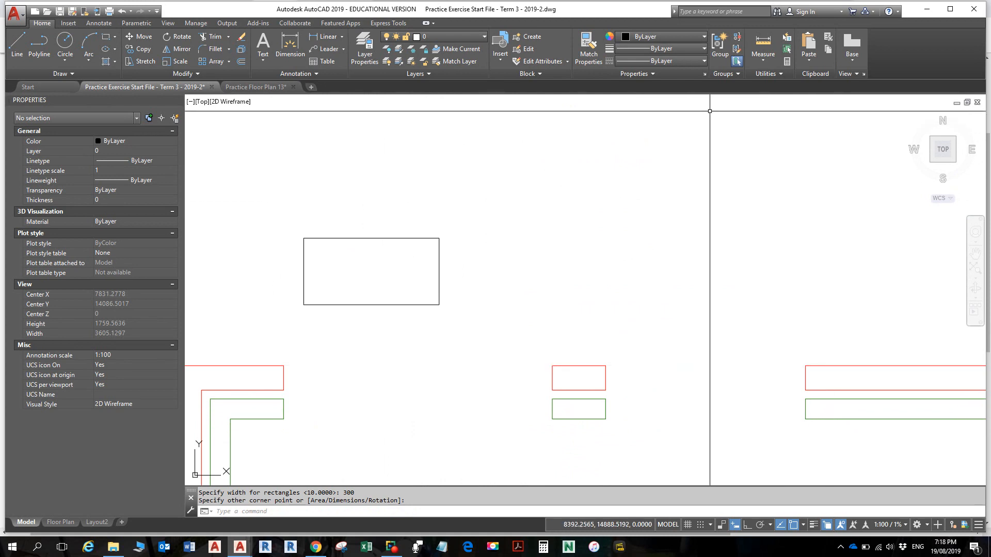
# Step: Measure the new rectangle diagonally from its lower left corner to its upper right corner
pyautogui.click(760, 40)
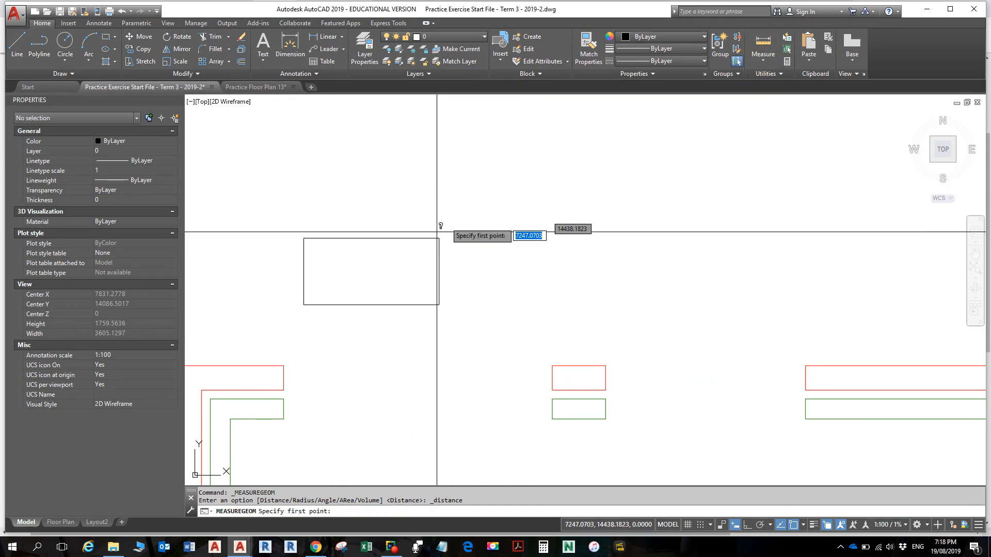
pyautogui.click(303, 304)
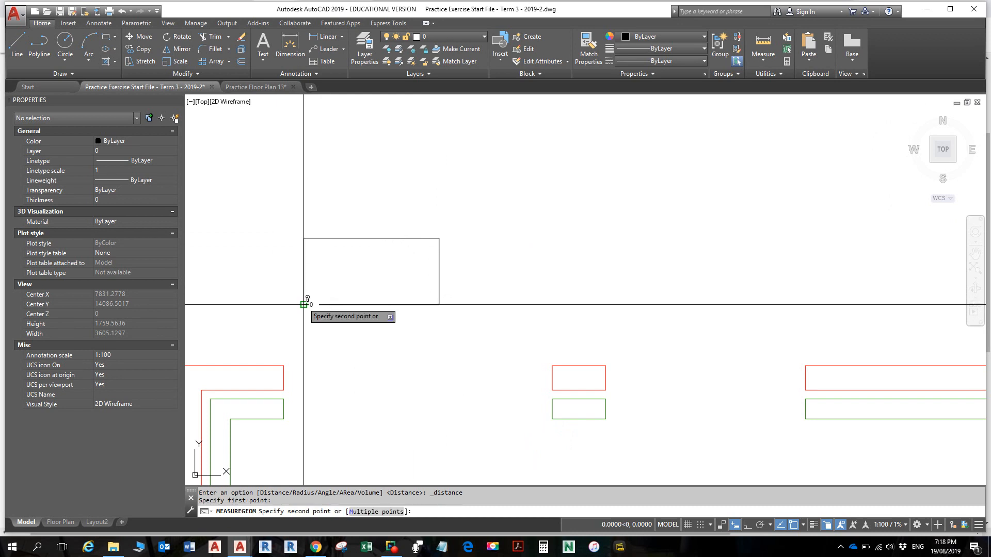
pyautogui.click(436, 241)
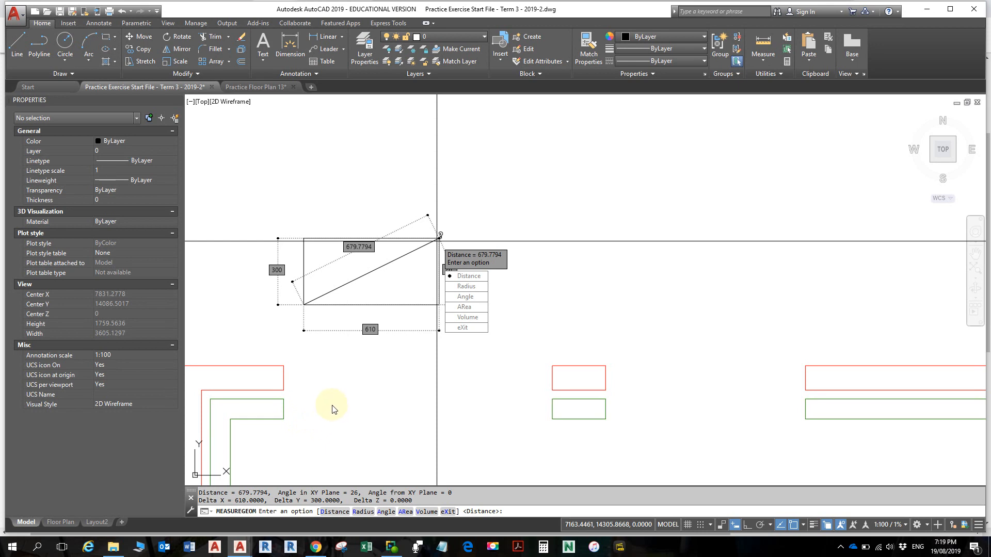
pyautogui.press('Escape')
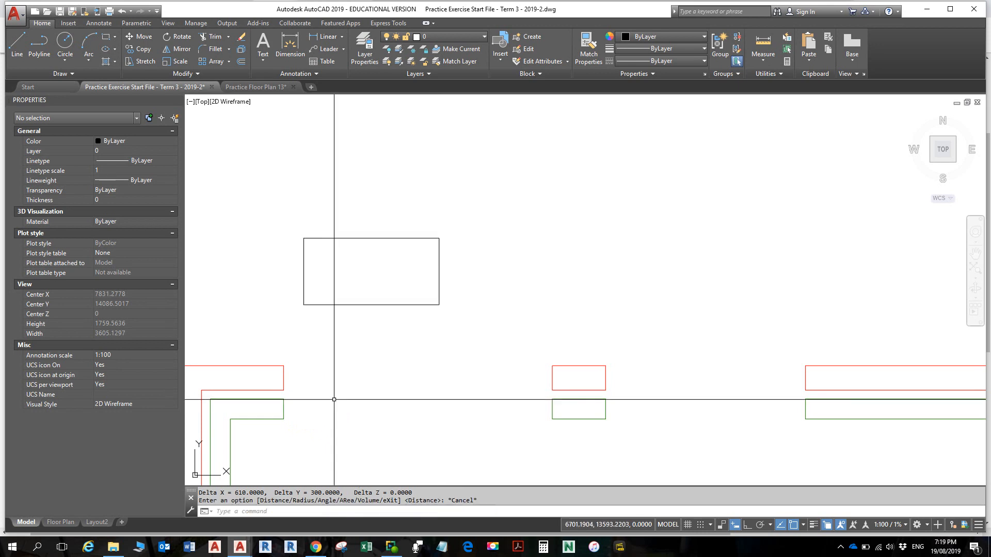
pyautogui.moveTo(304, 363); pyautogui.dragTo(366, 358, button='middle')
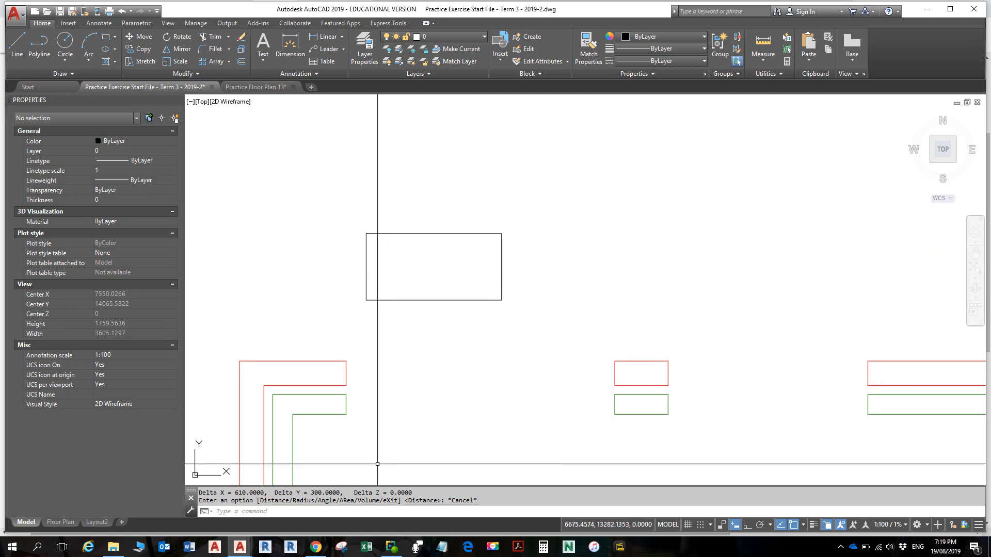
# Step: Return to the Practice Floor Plan 13 drawing and examine the left jamb of the window in the lower wall
pyautogui.click(263, 90)
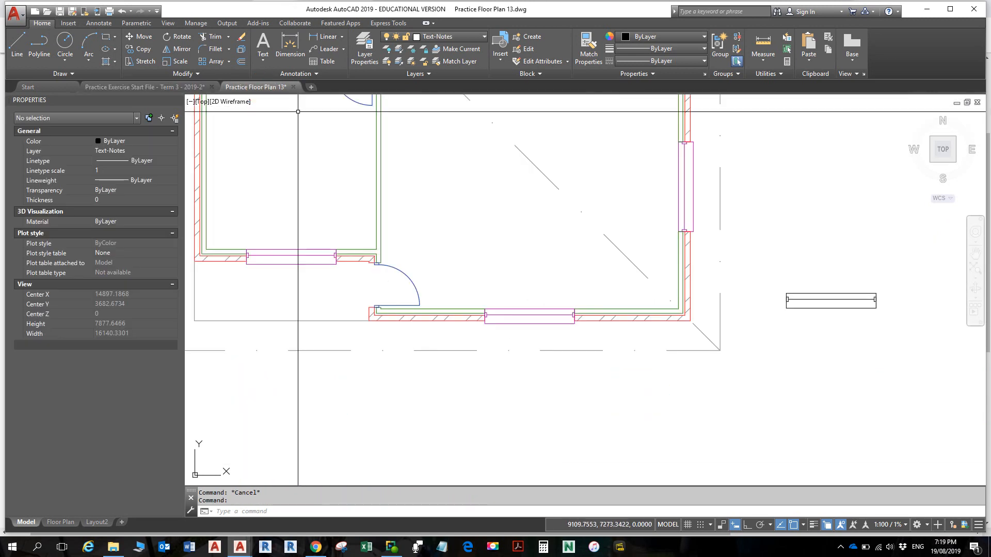
pyautogui.scroll(4, 576, 312)
pyautogui.scroll(6, 576, 312)
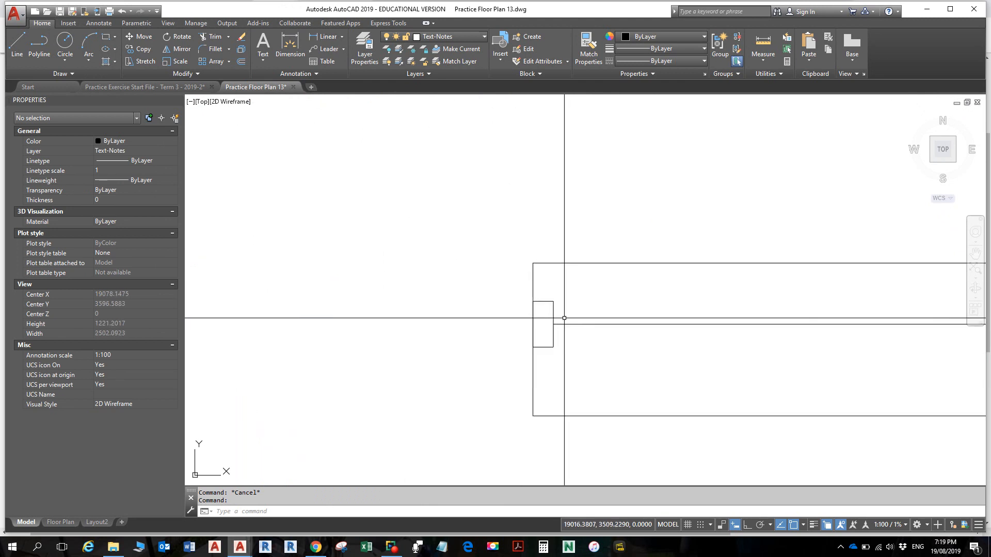
pyautogui.moveTo(435, 217); pyautogui.dragTo(545, 231, button='middle')
pyautogui.scroll(-6, 538, 241)
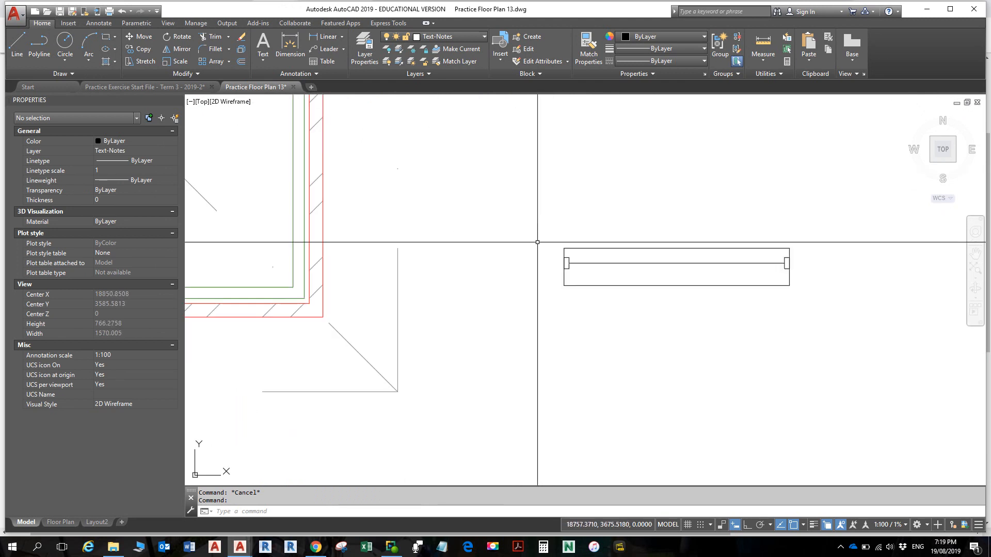
pyautogui.moveTo(451, 259); pyautogui.dragTo(755, 239, button='middle')
pyautogui.moveTo(355, 256); pyautogui.dragTo(547, 260, button='middle')
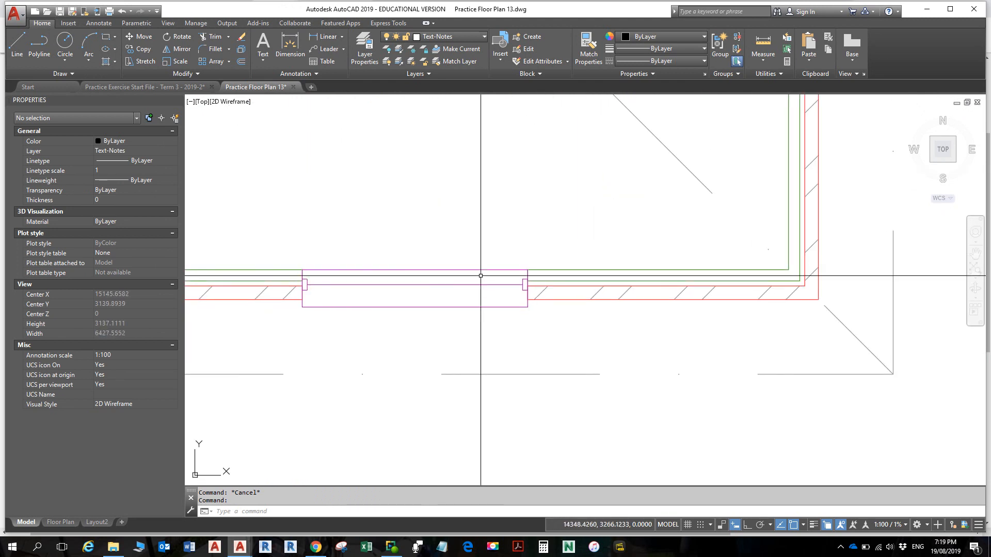
pyautogui.scroll(2, 314, 293)
pyautogui.moveTo(314, 294); pyautogui.dragTo(384, 281, button='middle')
pyautogui.scroll(6, 370, 265)
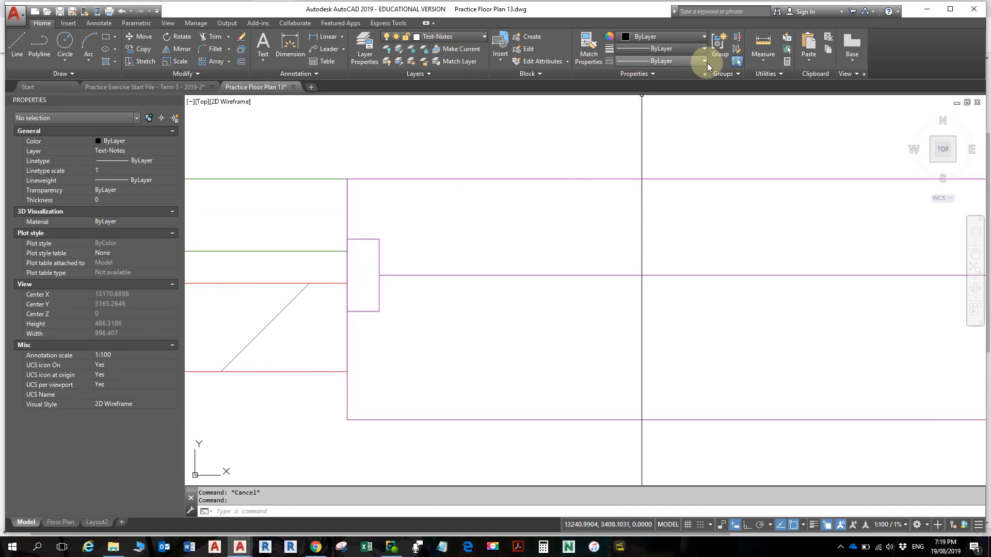
# Step: Check the jamb's centring with a trial line started midway between the wall's inner and outer faces, and cancel the line
pyautogui.write('l')
pyautogui.press('Return')
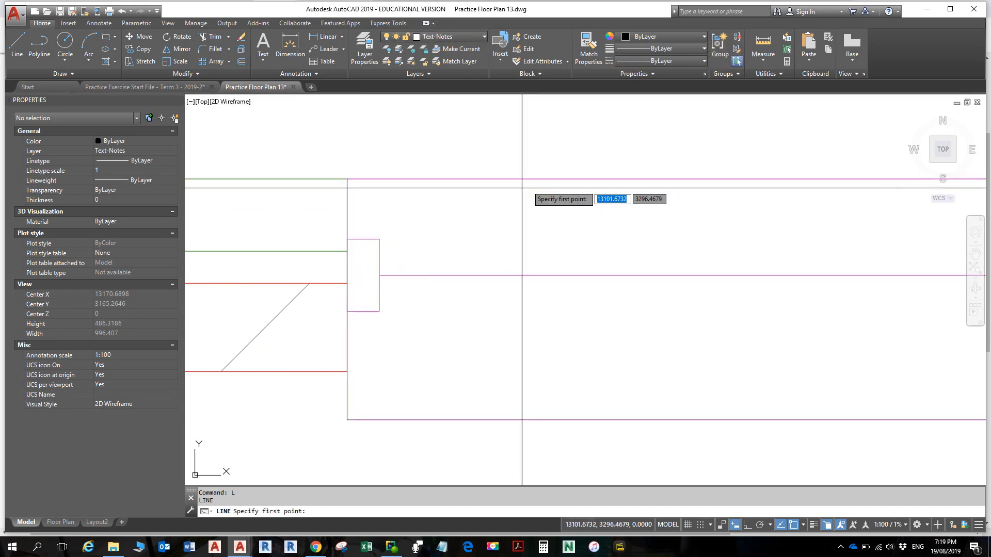
pyautogui.keyDown('shift'); pyautogui.rightClick(398, 275); pyautogui.keyUp('shift')
pyautogui.click(449, 296)
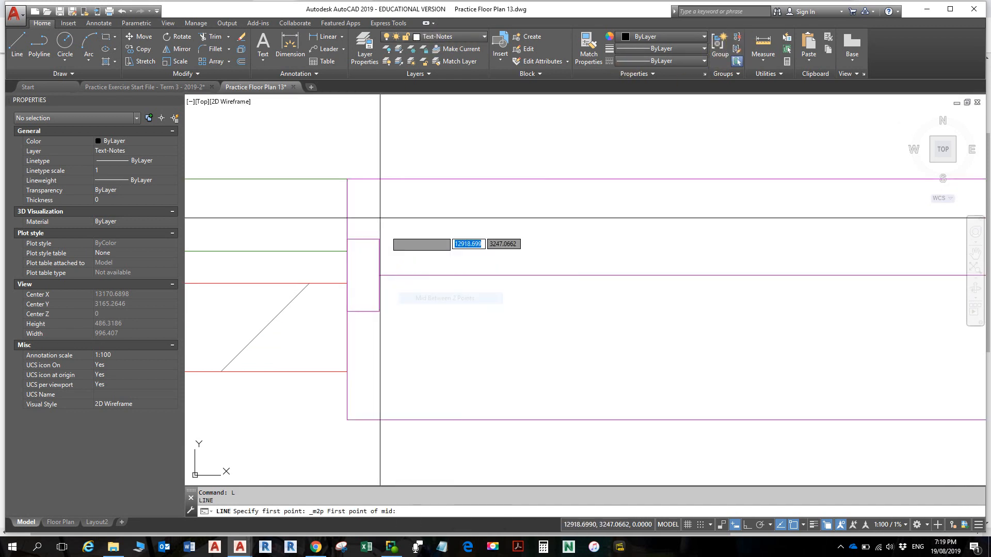
pyautogui.click(347, 179)
pyautogui.click(347, 371)
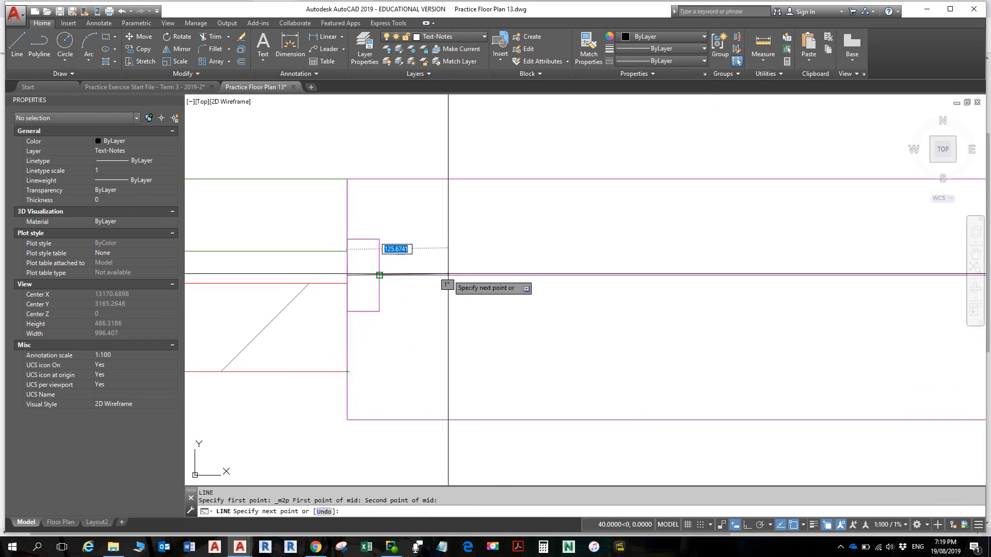
pyautogui.press('Escape')
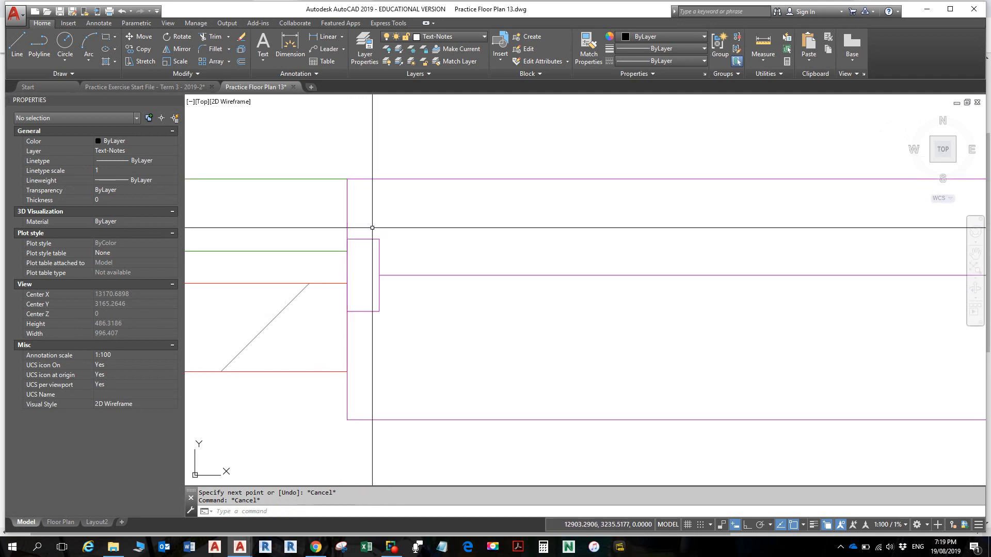
# Step: Measure the distance from the left jamb's upper corner to the window's upper left corner
pyautogui.click(759, 43)
pyautogui.click(348, 239)
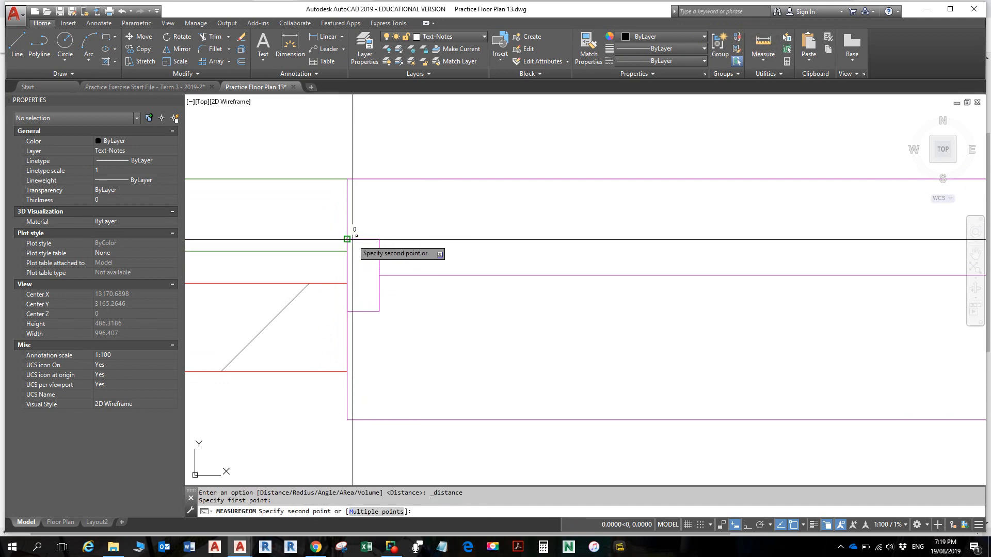
pyautogui.click(347, 179)
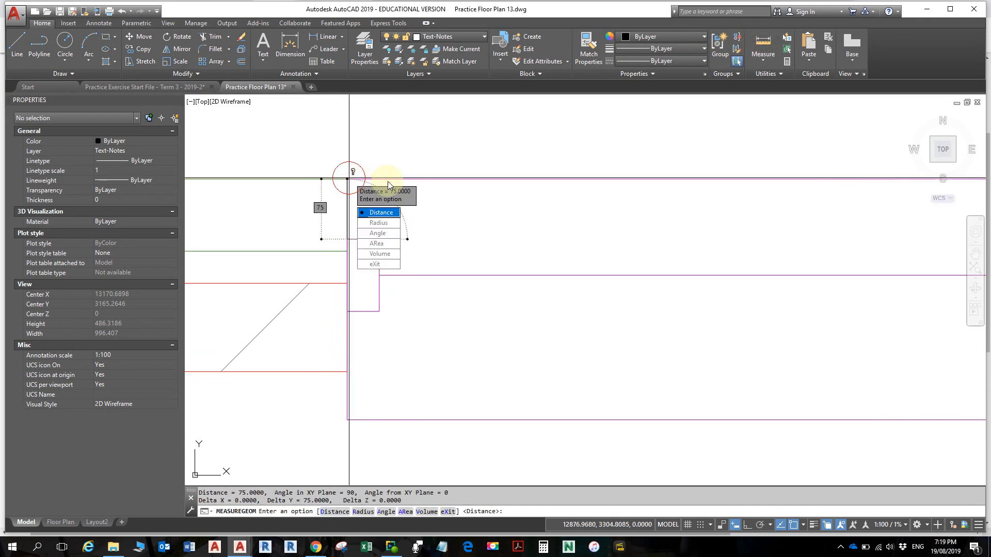
# Step: Leave the measurement and examine the windows around the floor plan, ending at the upper wall
pyautogui.press('Escape')
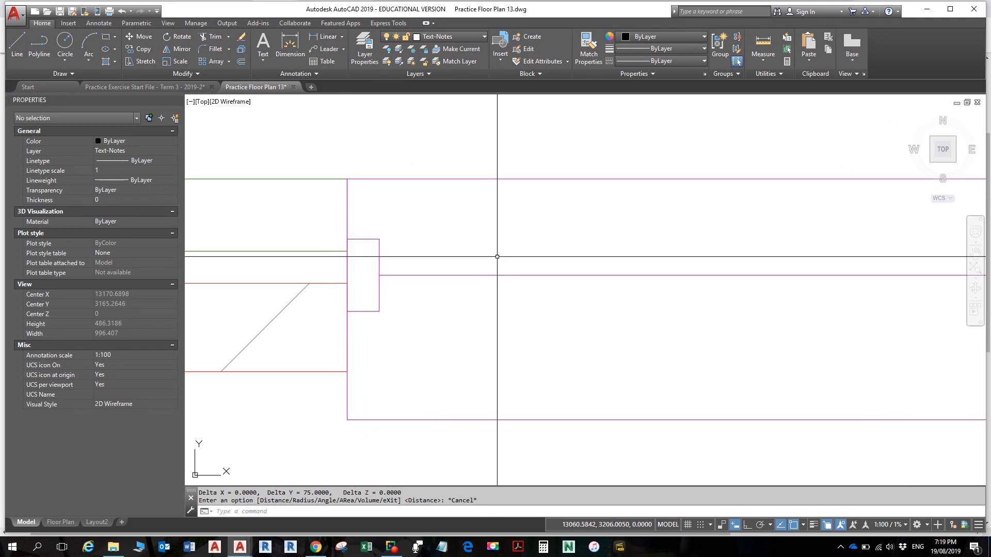
pyautogui.scroll(-8, 489, 199)
pyautogui.scroll(-4, 506, 258)
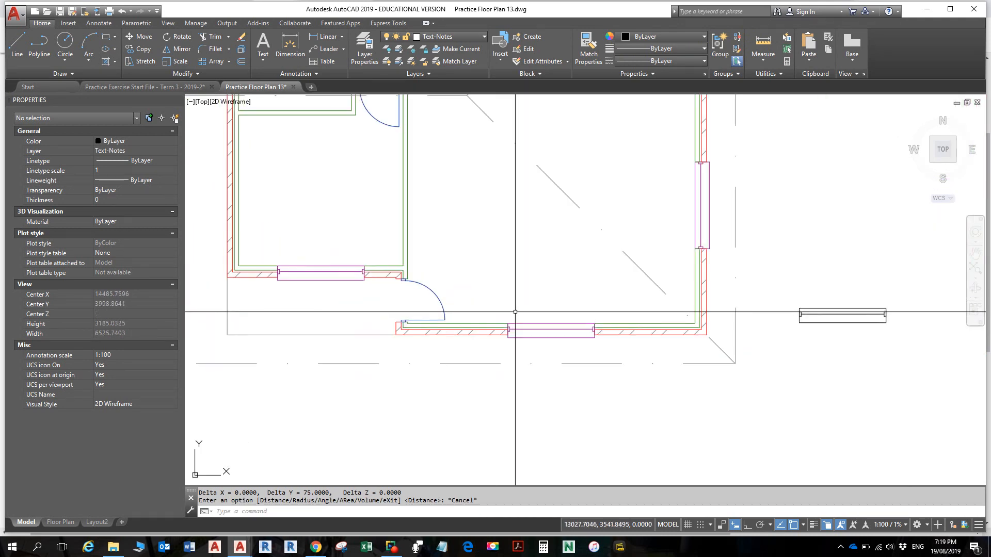
pyautogui.moveTo(506, 259); pyautogui.dragTo(520, 278, button='middle')
pyautogui.scroll(-2, 493, 257)
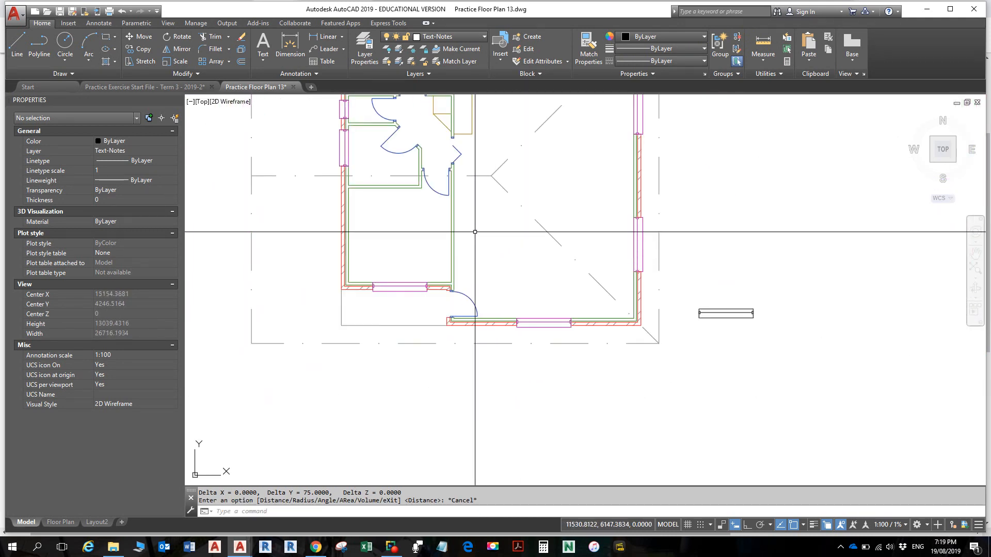
pyautogui.moveTo(473, 230)
pyautogui.mouseDown(button='middle')
pyautogui.moveTo(523, 344)
pyautogui.moveTo(515, 360)
pyautogui.mouseUp(button='middle')
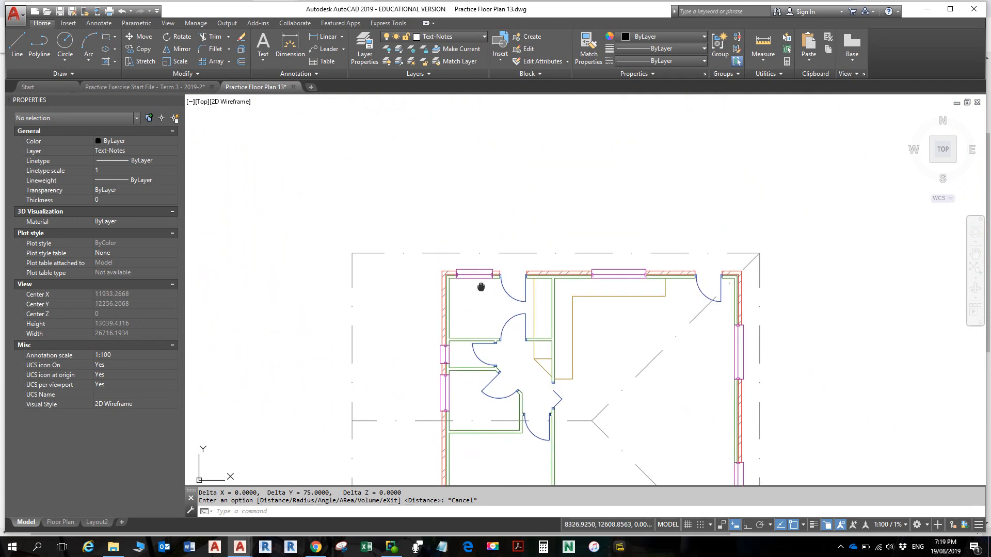
pyautogui.moveTo(480, 285); pyautogui.dragTo(487, 298, button='middle')
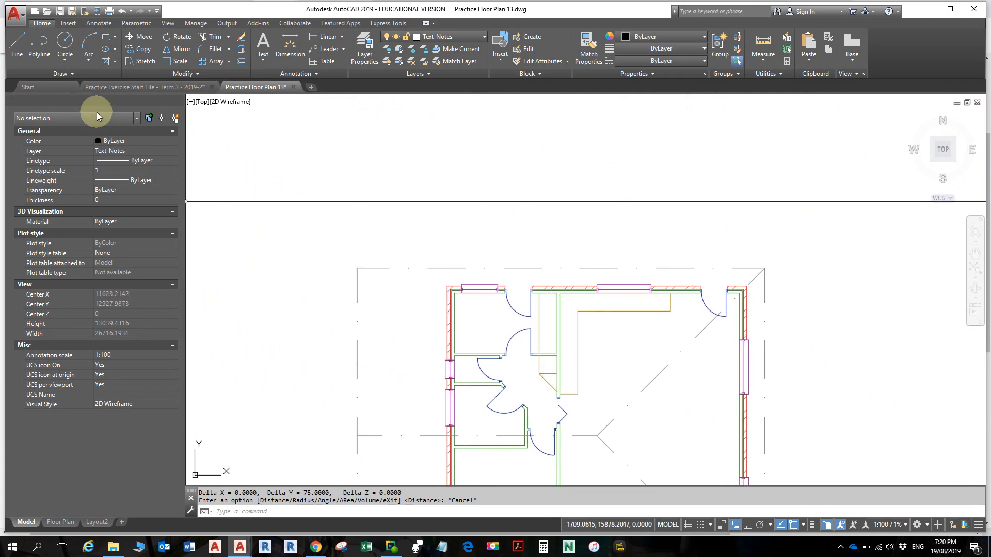
# Step: Switch to the Practice Exercise Start File drawing and draw a 40 by 90 jamb inside the outline's left edge, starting 75 above its lower left corner
pyautogui.click(114, 87)
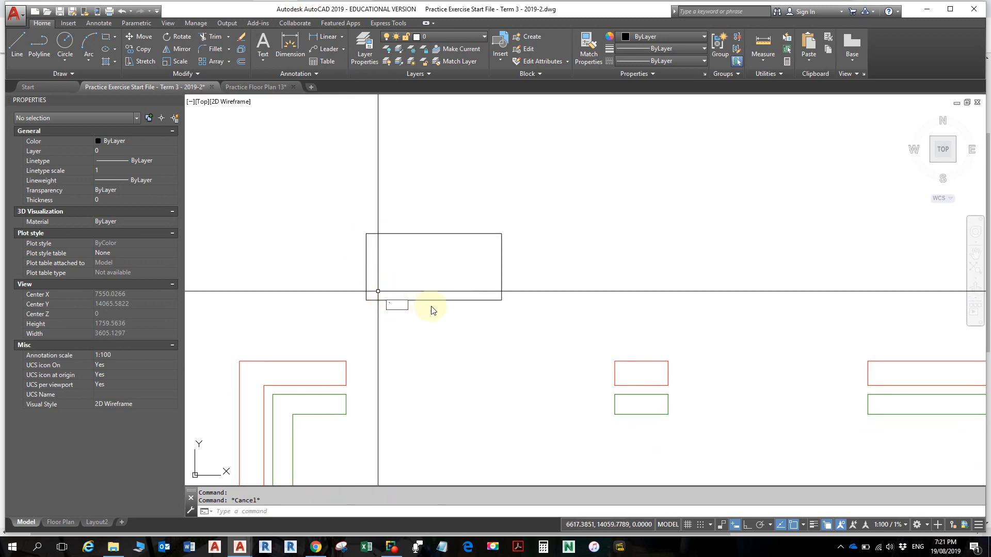
pyautogui.press('Escape')
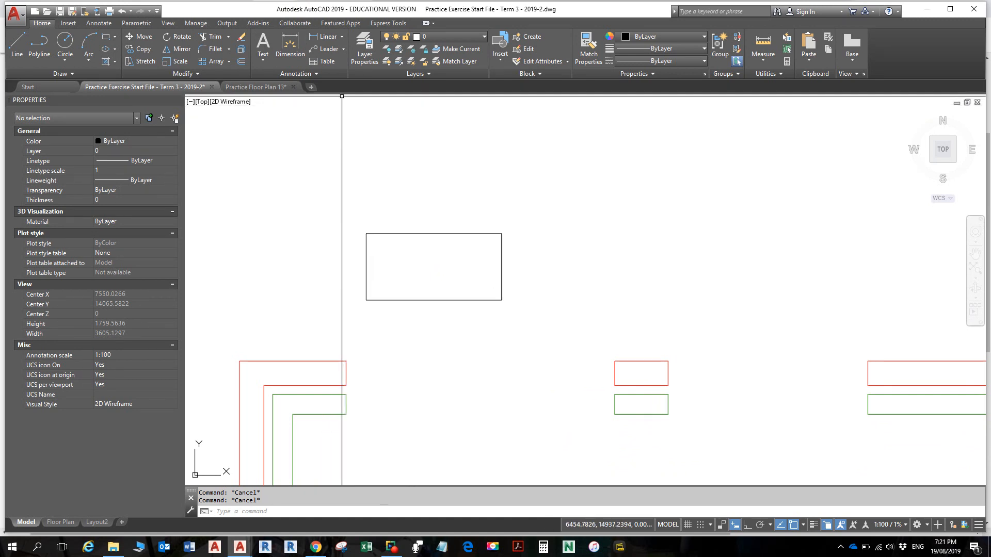
pyautogui.click(104, 35)
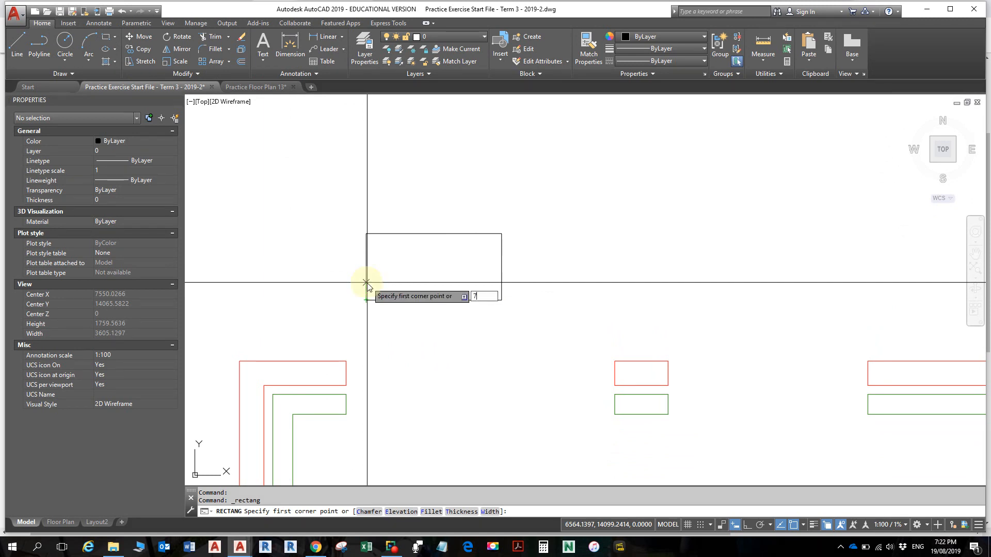
pyautogui.press('Return')
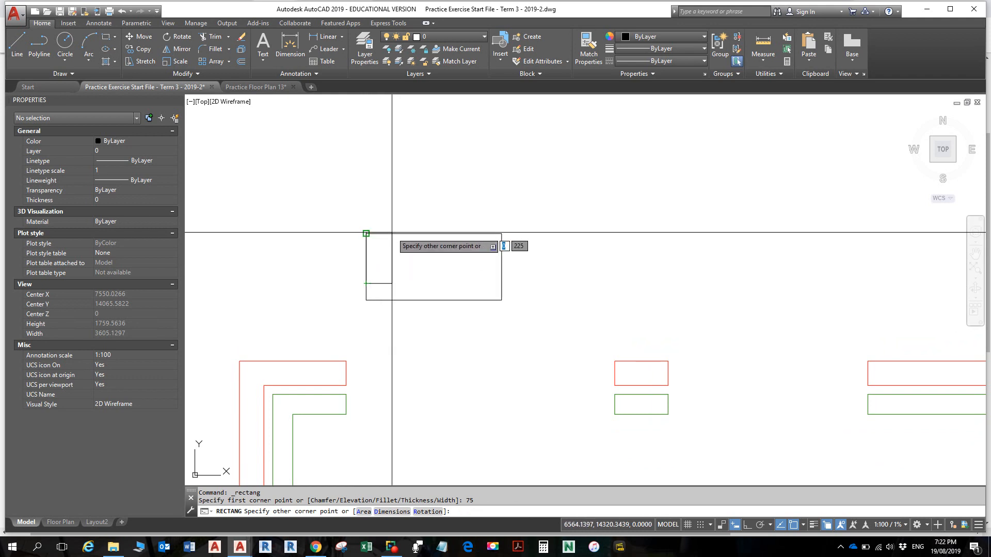
pyautogui.click(393, 513)
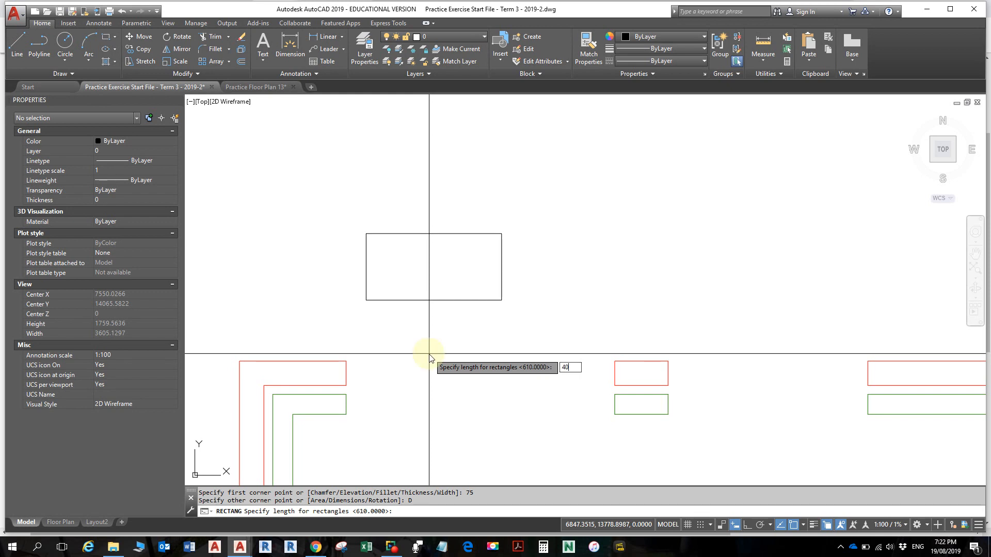
pyautogui.press('Return')
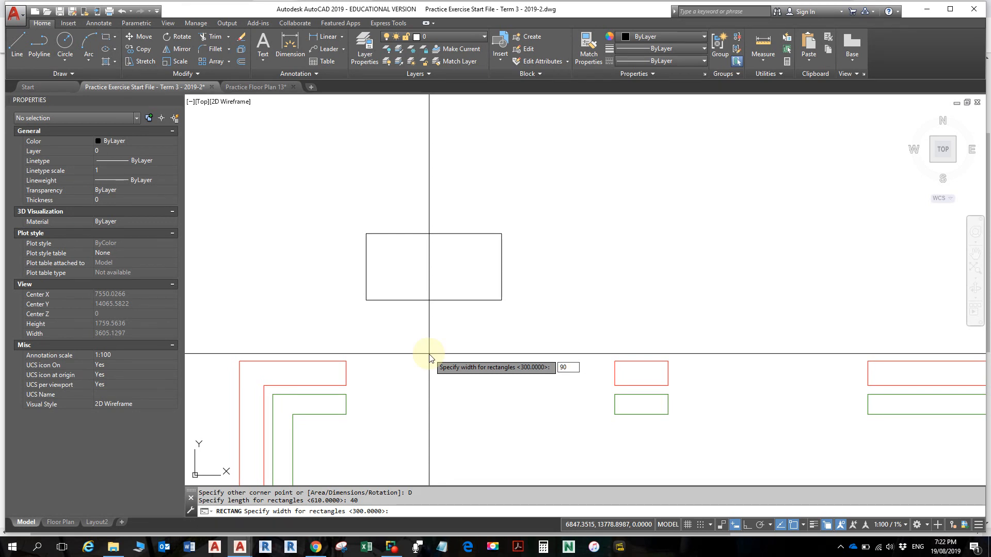
pyautogui.press('Return')
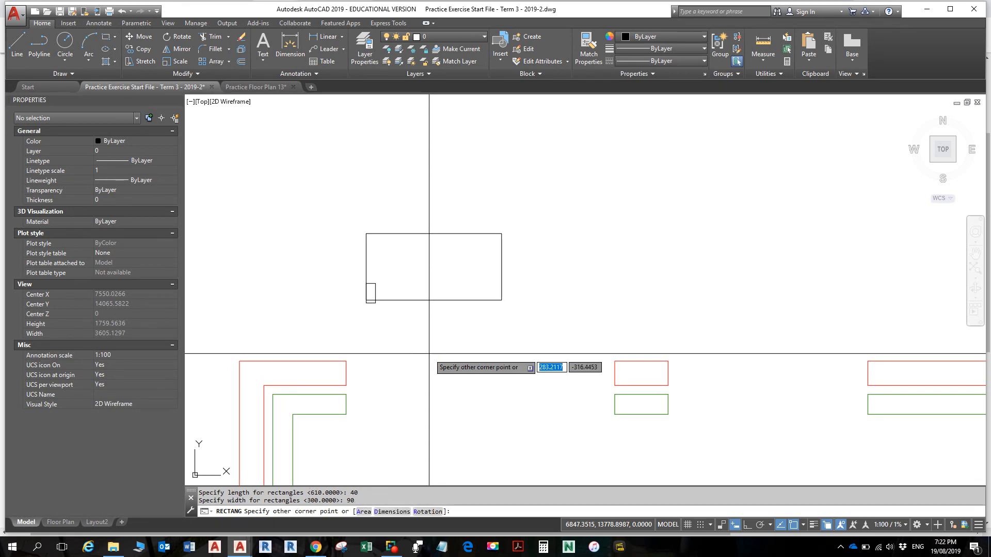
pyautogui.scroll(3, 377, 284)
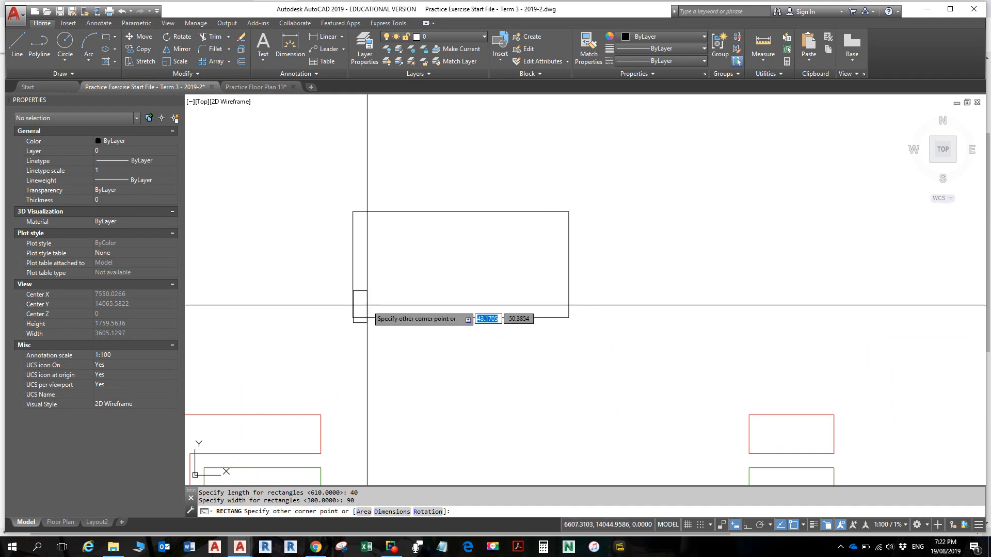
pyautogui.click(356, 244)
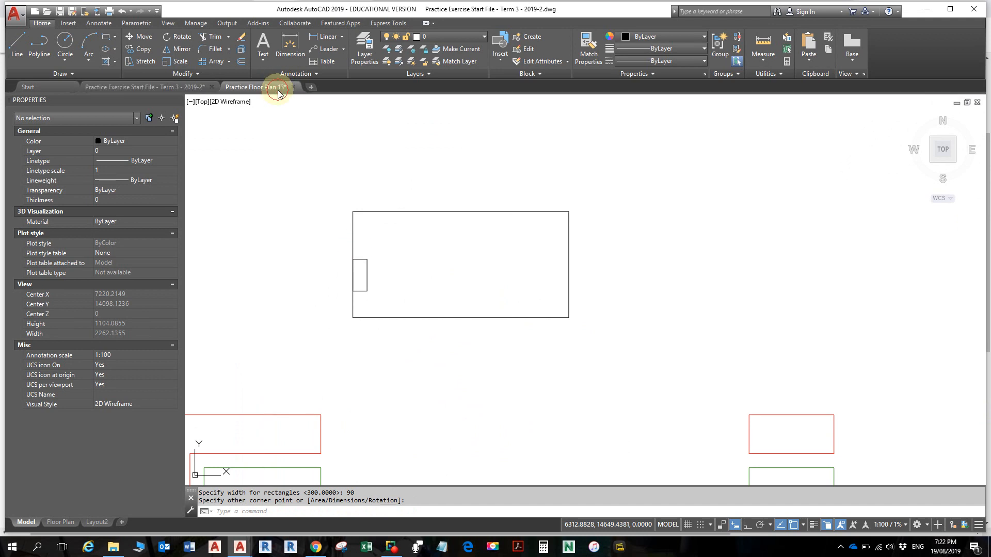
# Step: Switch to the Practice Floor Plan 13 drawing and measure the height of the left jamb of the upper wall's leftmost window
pyautogui.click(256, 87)
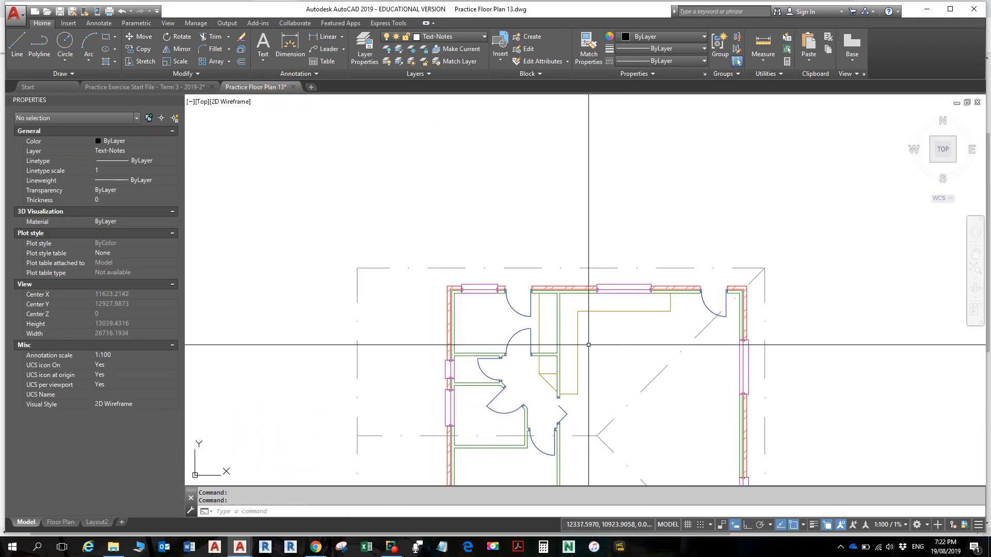
pyautogui.scroll(4, 430, 269)
pyautogui.scroll(8, 431, 269)
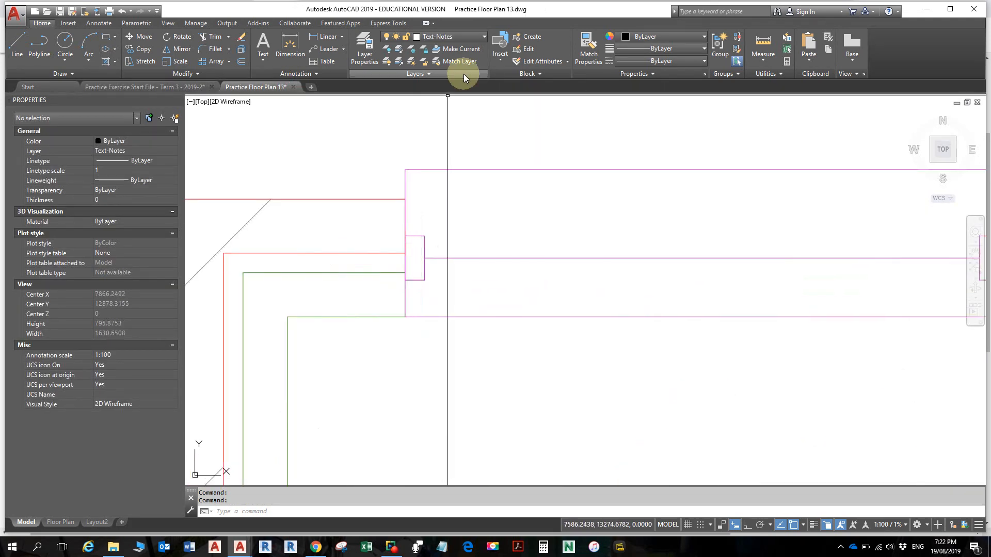
pyautogui.click(754, 46)
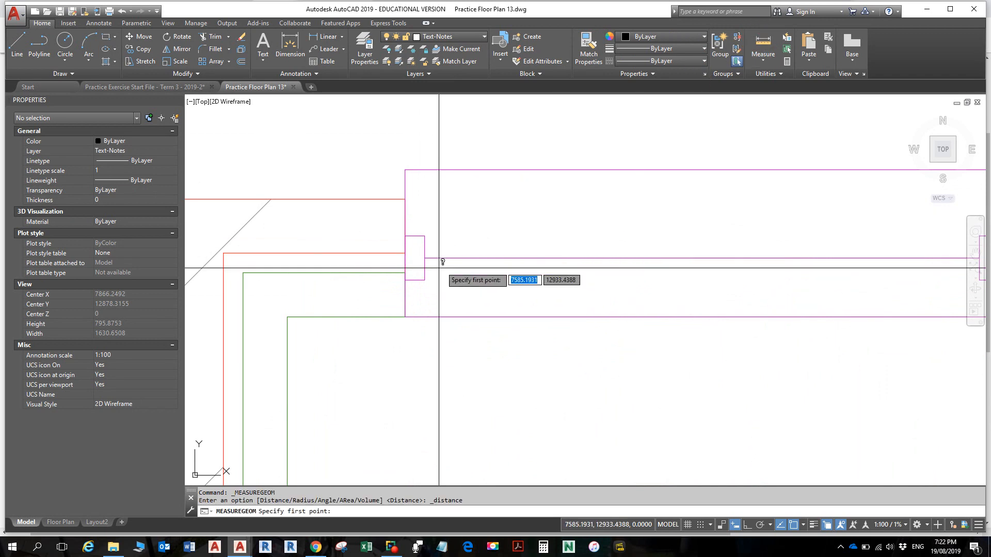
pyautogui.click(425, 280)
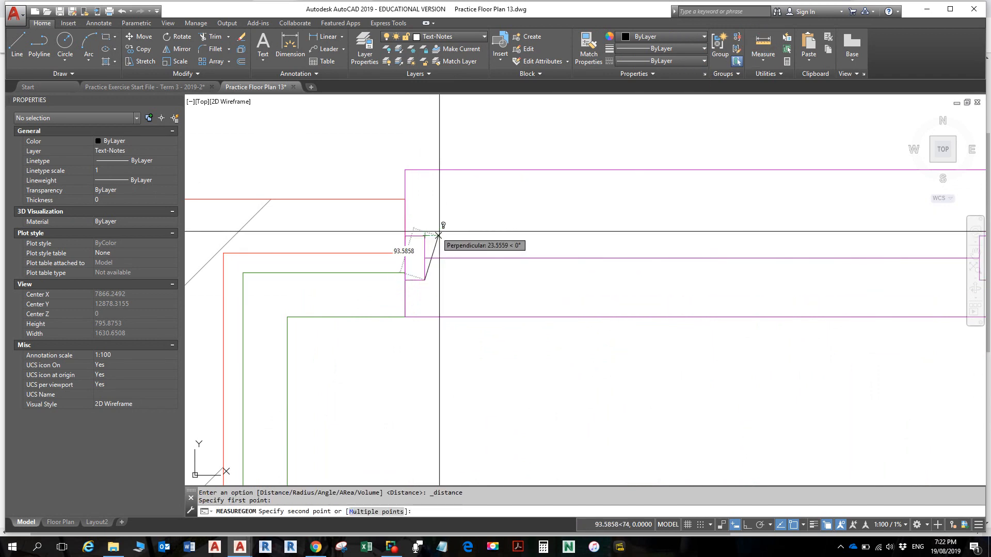
pyautogui.press('Escape')
# Step: Return to the Practice Exercise Start File drawing and draw a 40 by 90 rectangle inside the outline's lower right corner
pyautogui.click(101, 88)
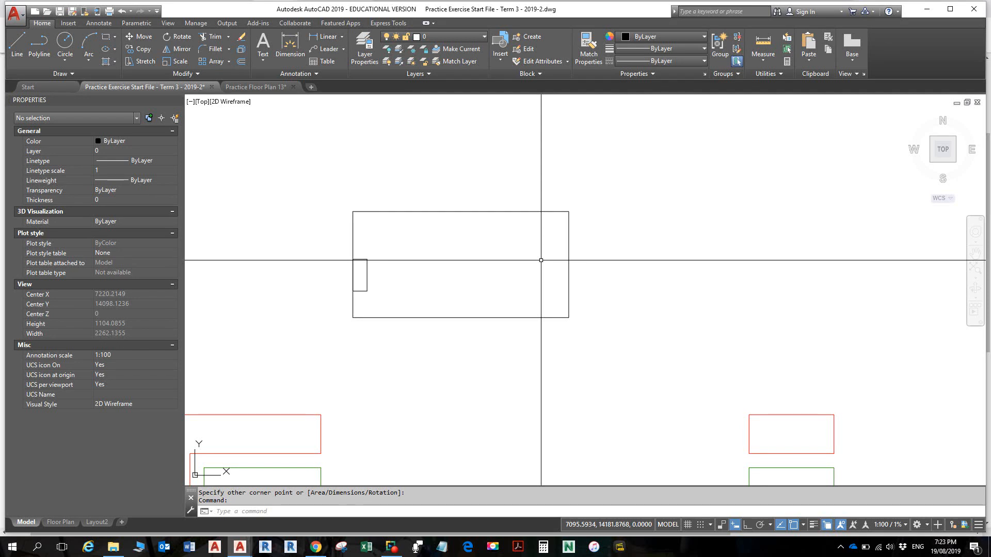
pyautogui.press('Escape')
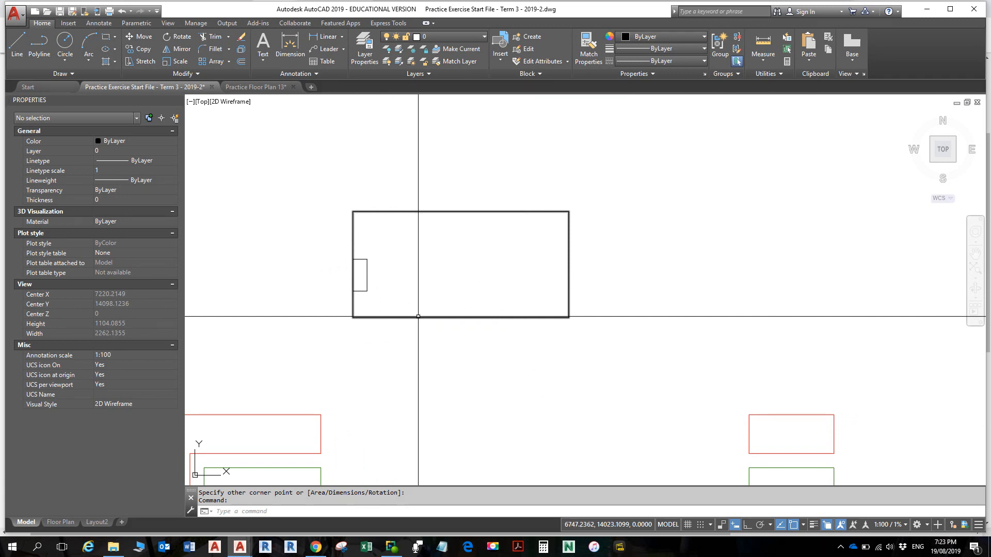
pyautogui.click(104, 38)
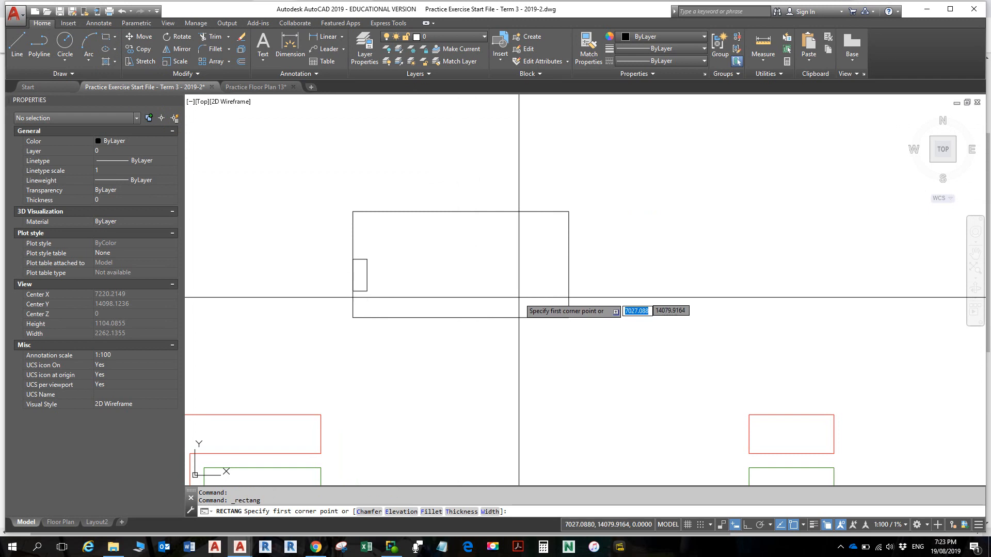
pyautogui.click(569, 318)
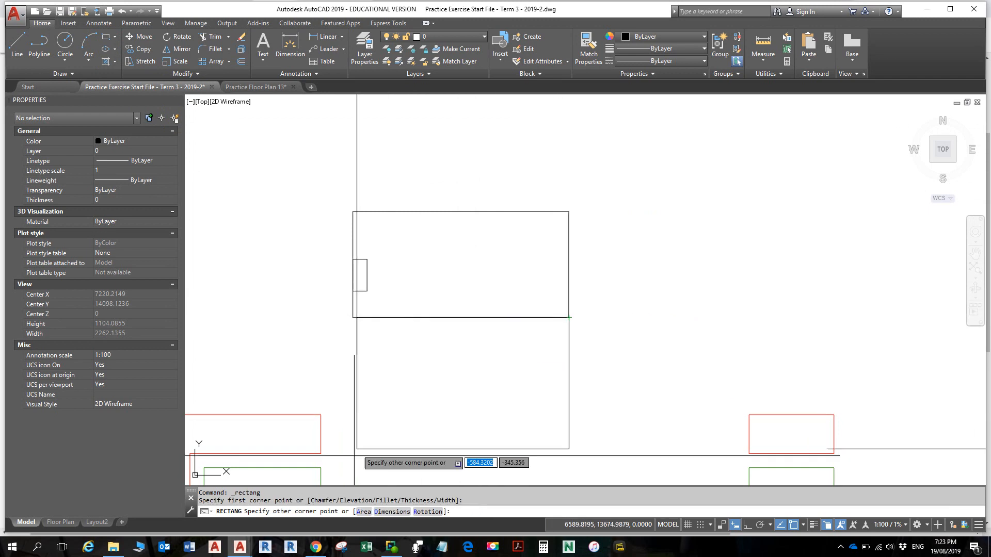
pyautogui.write('d')
pyautogui.press('Return')
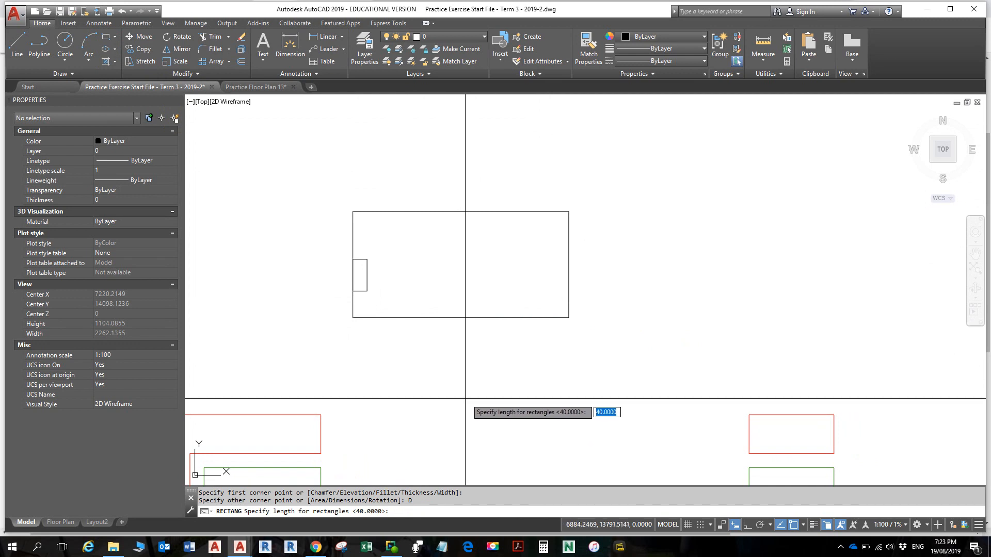
pyautogui.press('Return')
pyautogui.press('Return')
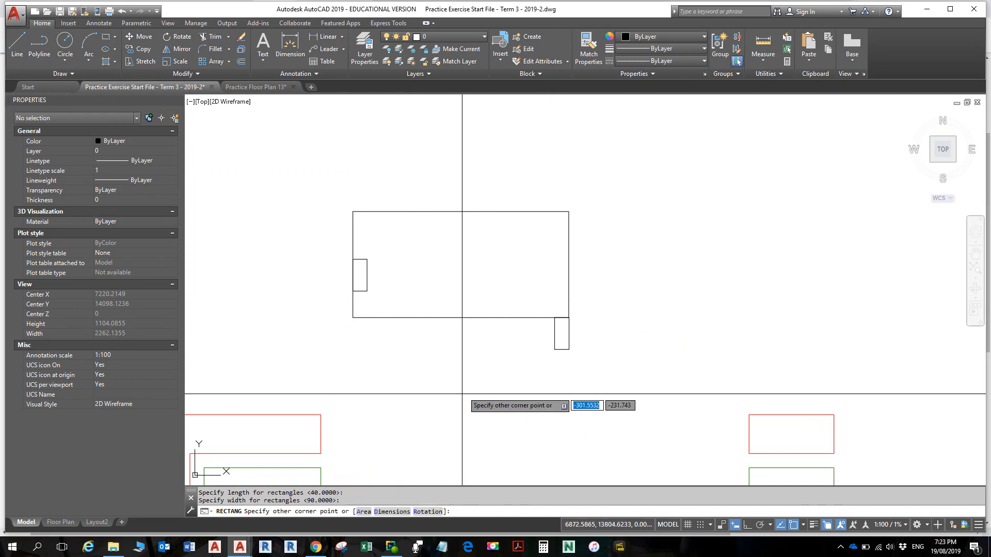
pyautogui.click(501, 258)
pyautogui.press('Escape')
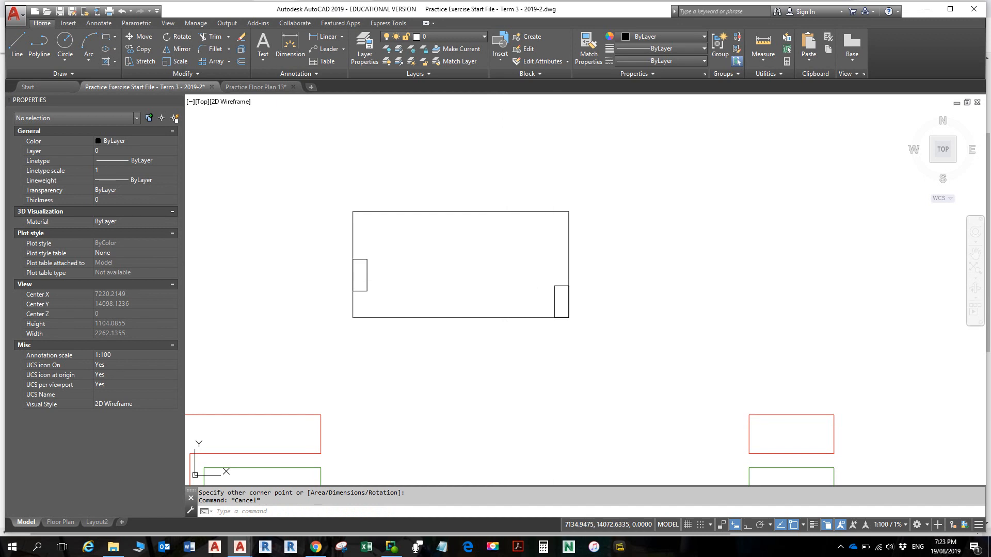
# Step: Move the new right jamb rectangle straight up by 75 with Ortho turned on
pyautogui.click(555, 301)
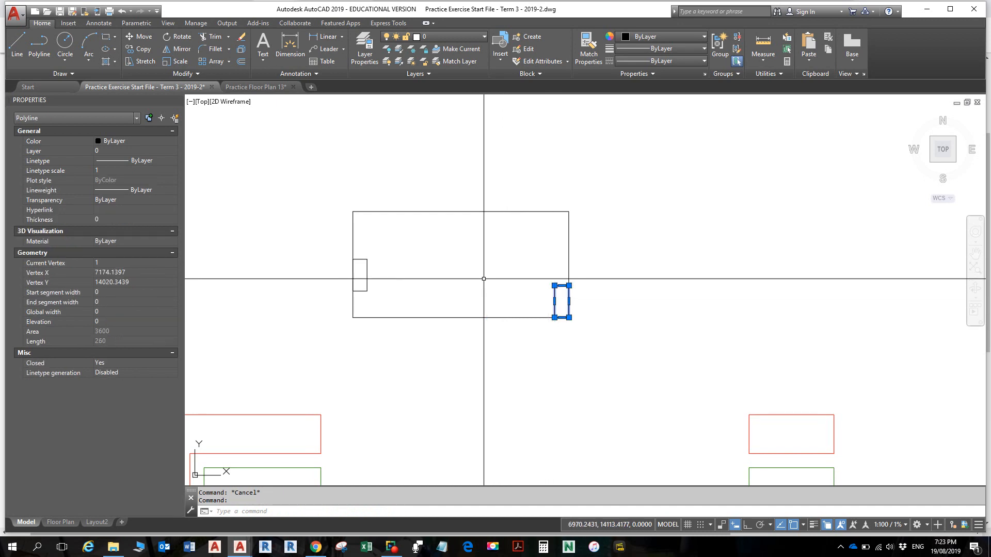
pyautogui.click(140, 38)
pyautogui.click(594, 319)
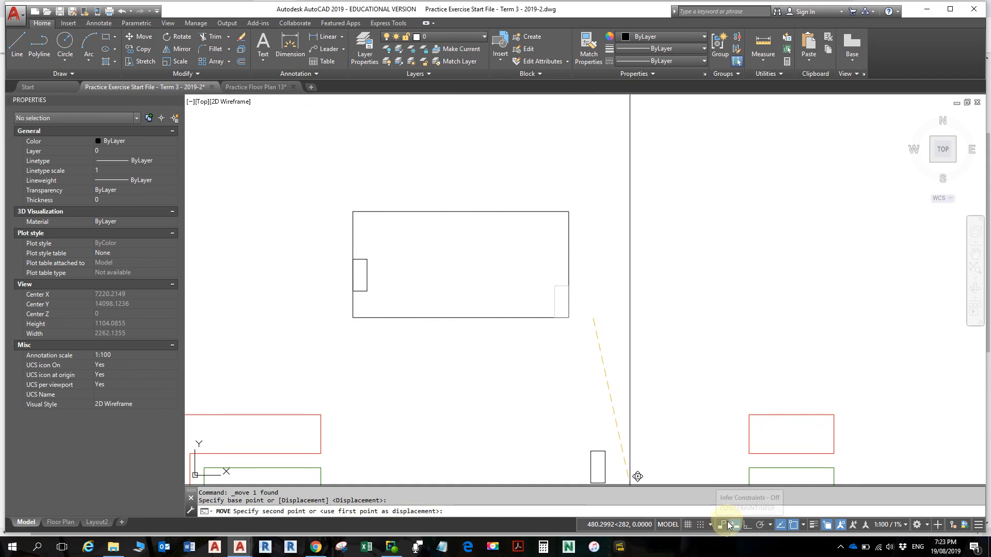
pyautogui.click(745, 526)
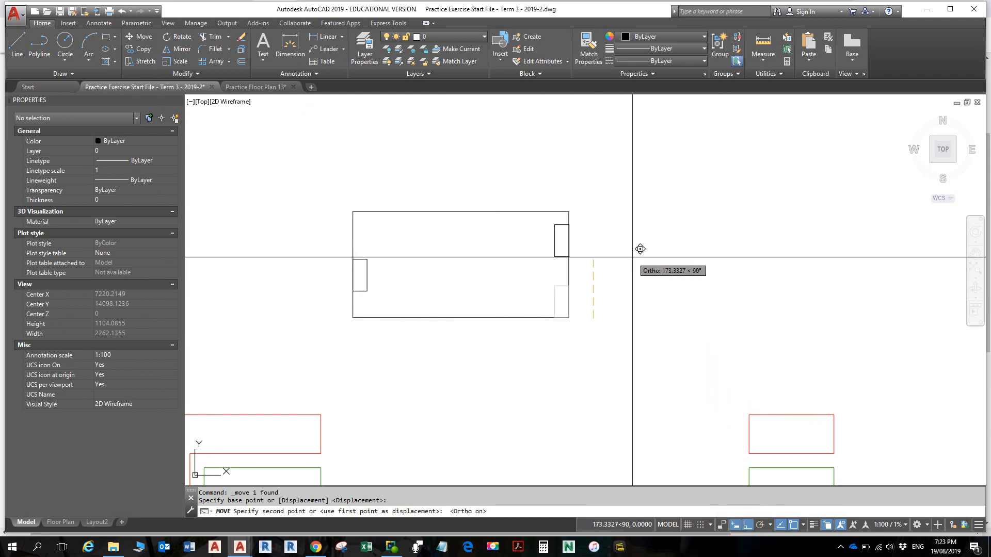
pyautogui.write('75')
pyautogui.press('Return')
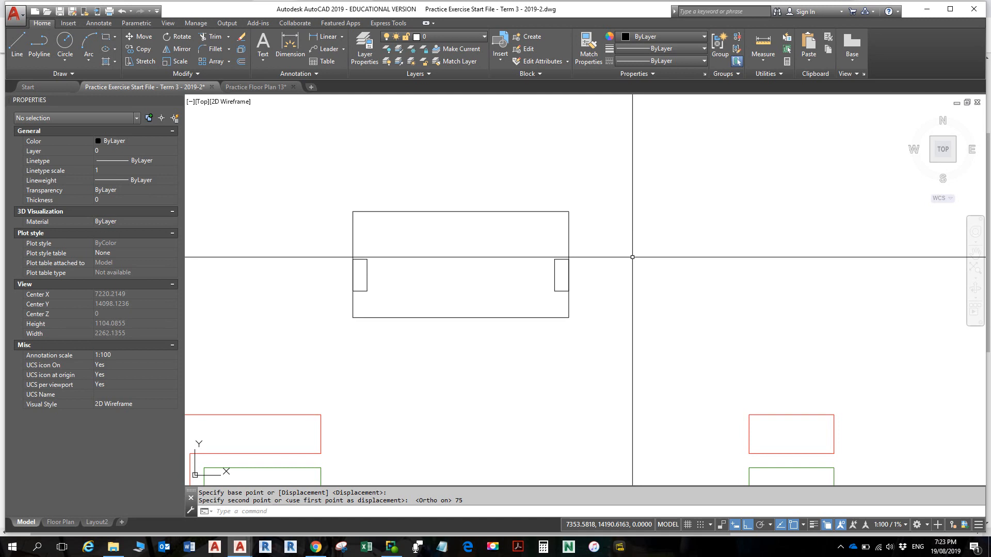
pyautogui.press('Escape')
pyautogui.press('Escape')
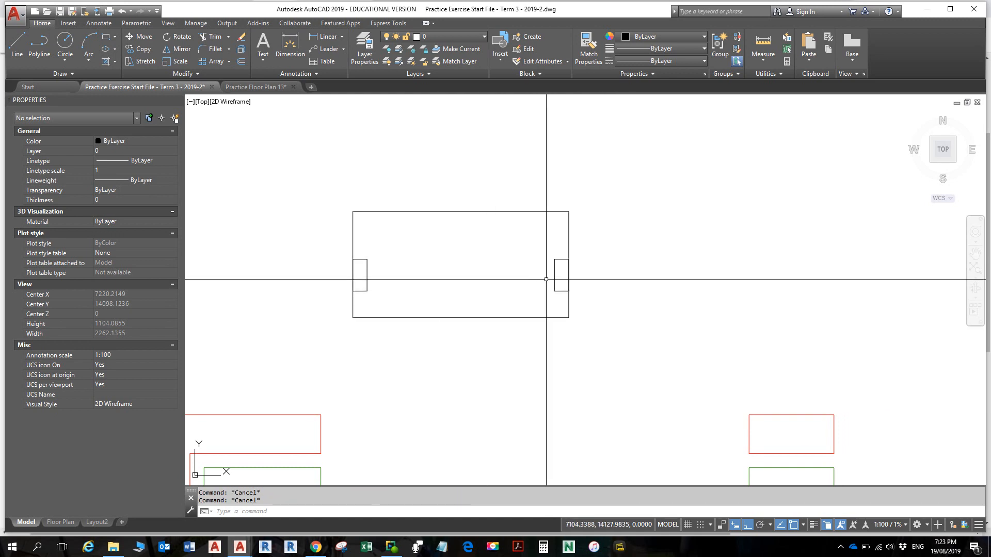
# Step: Delete the right jamb rectangle from the window outline
pyautogui.click(555, 276)
pyautogui.press('Delete')
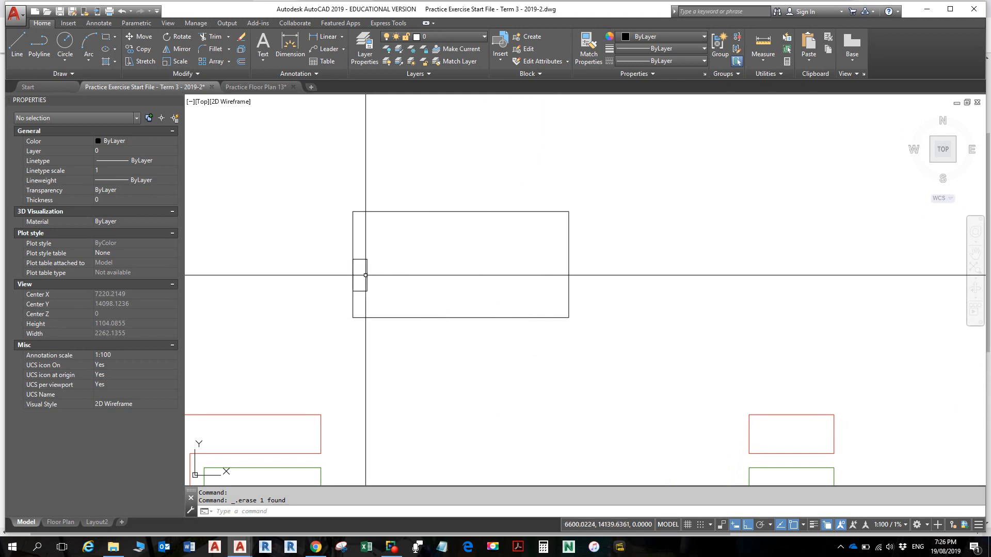
# Step: Mirror the left jamb rectangle about the vertical line through the midpoints of the outline's lower and upper edges, keeping the source
pyautogui.click(366, 275)
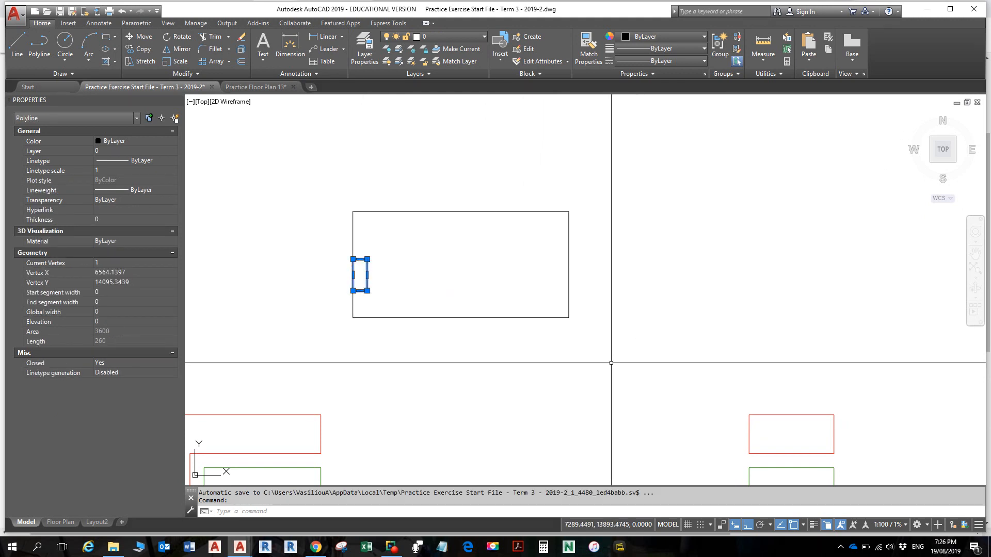
pyautogui.click(181, 49)
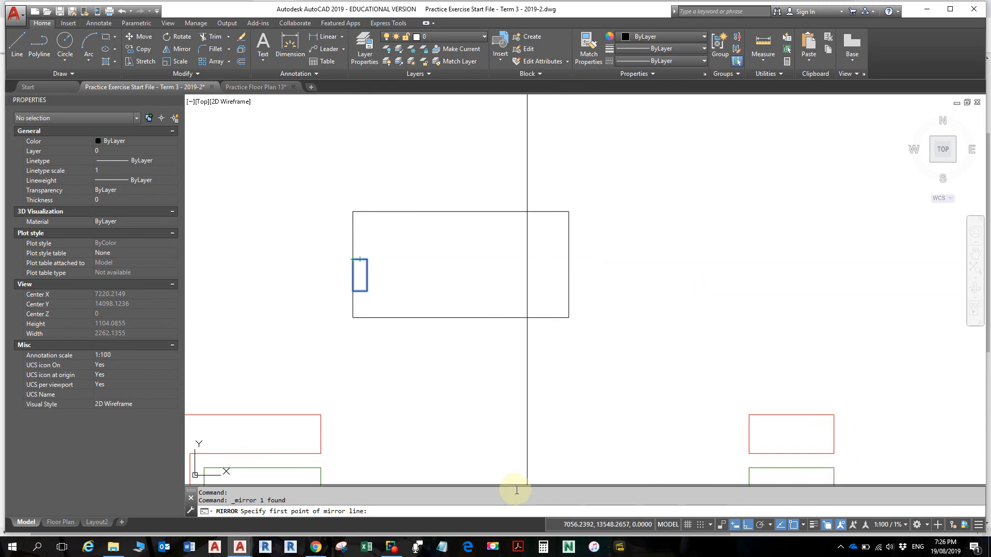
pyautogui.click(461, 317)
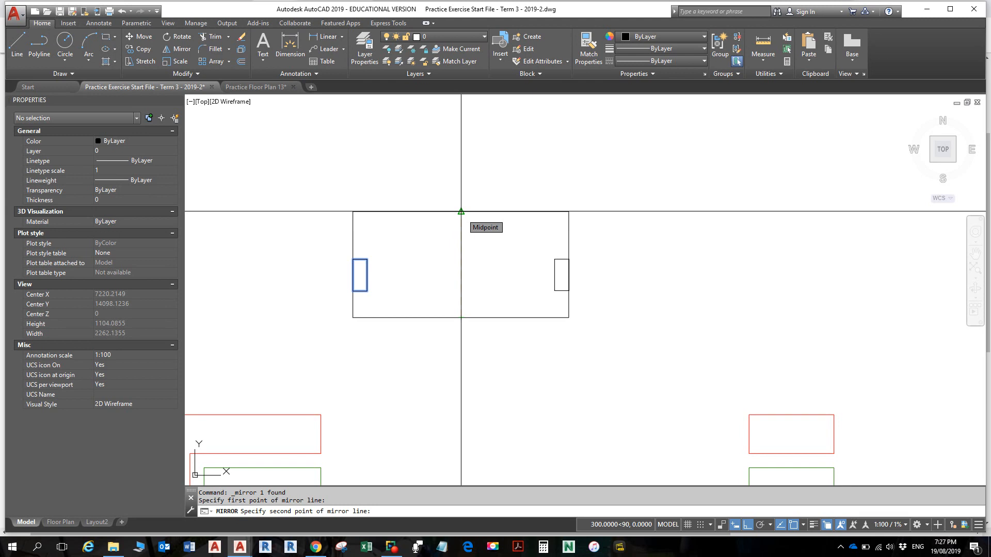
pyautogui.click(461, 211)
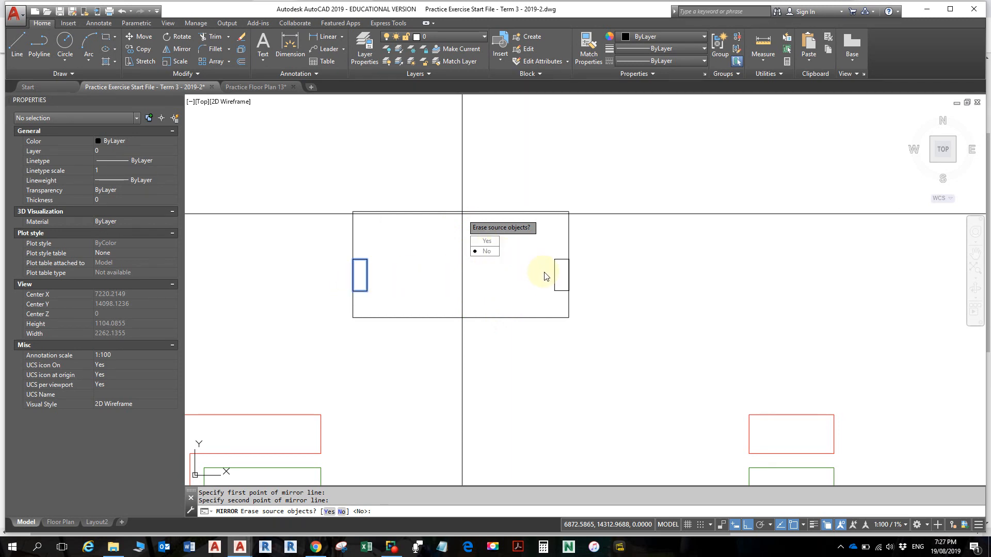
pyautogui.click(491, 252)
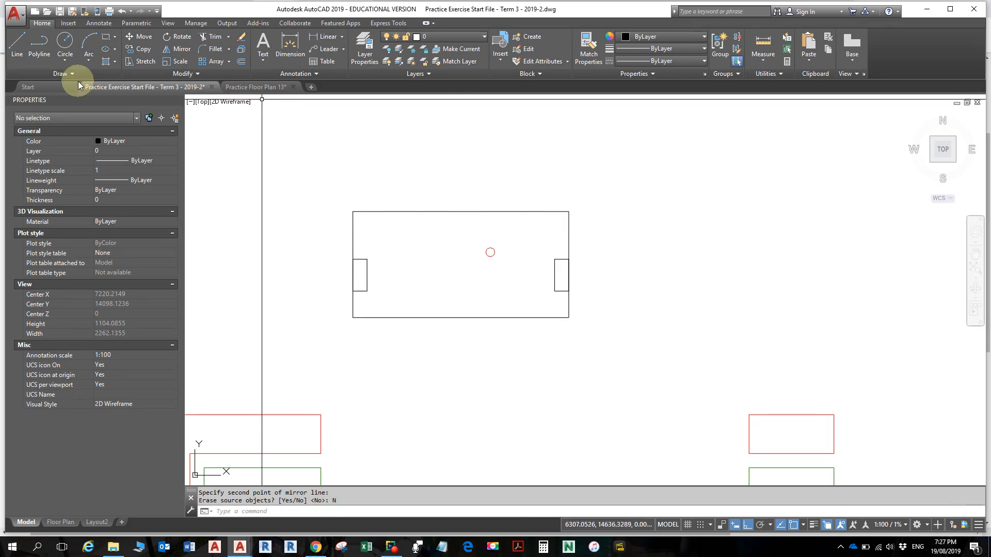
# Step: Draw a horizontal line between the midpoints of the two jambs' inner edges and save the drawing
pyautogui.click(17, 46)
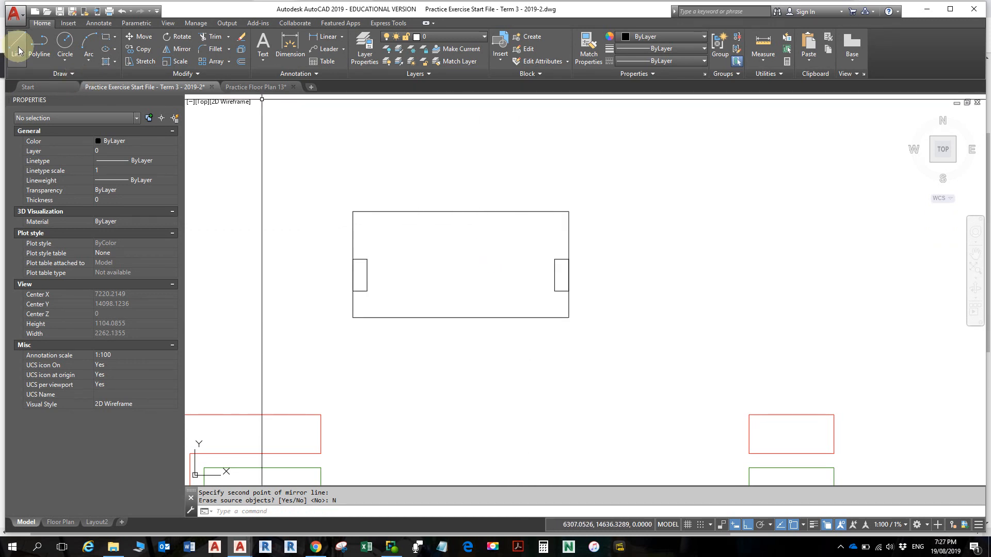
pyautogui.click(367, 275)
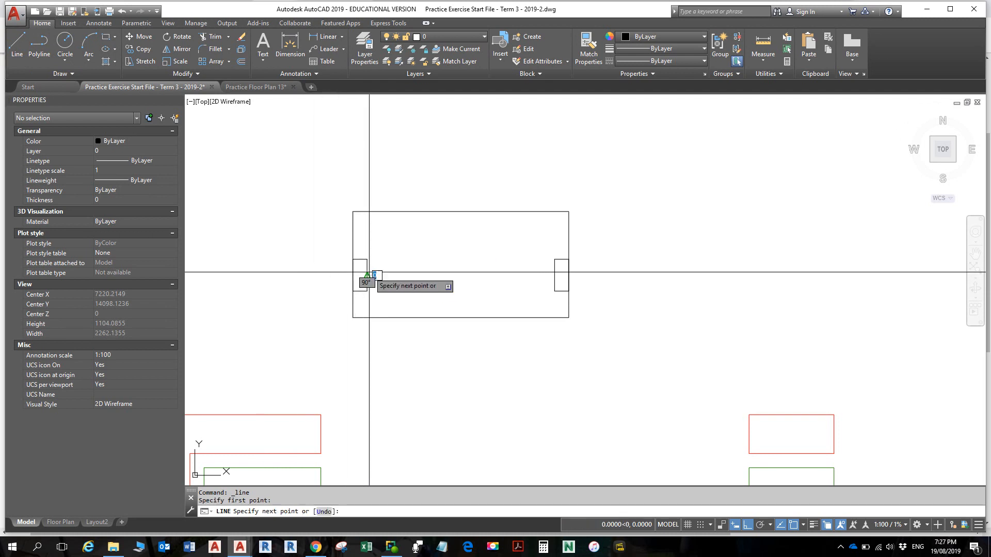
pyautogui.click(555, 275)
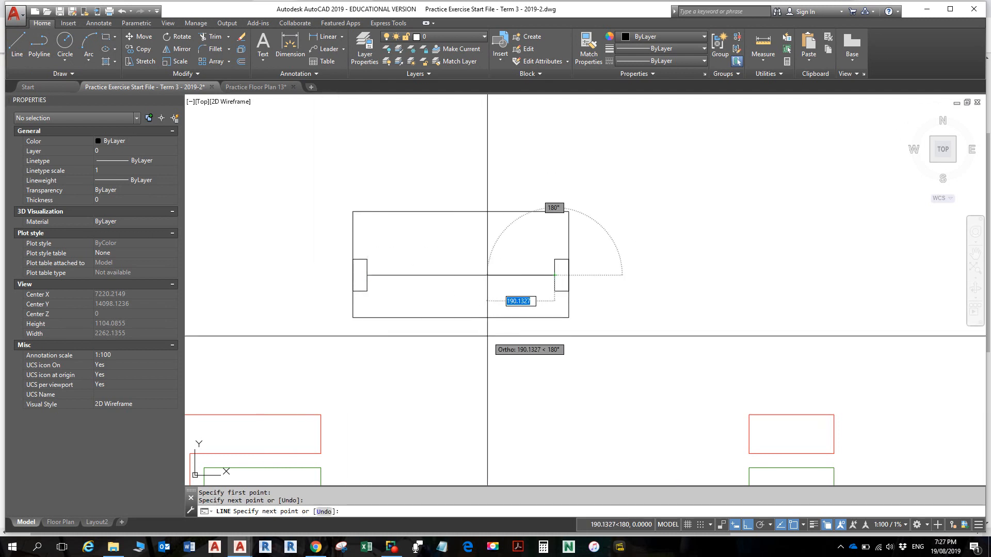
pyautogui.press('Escape')
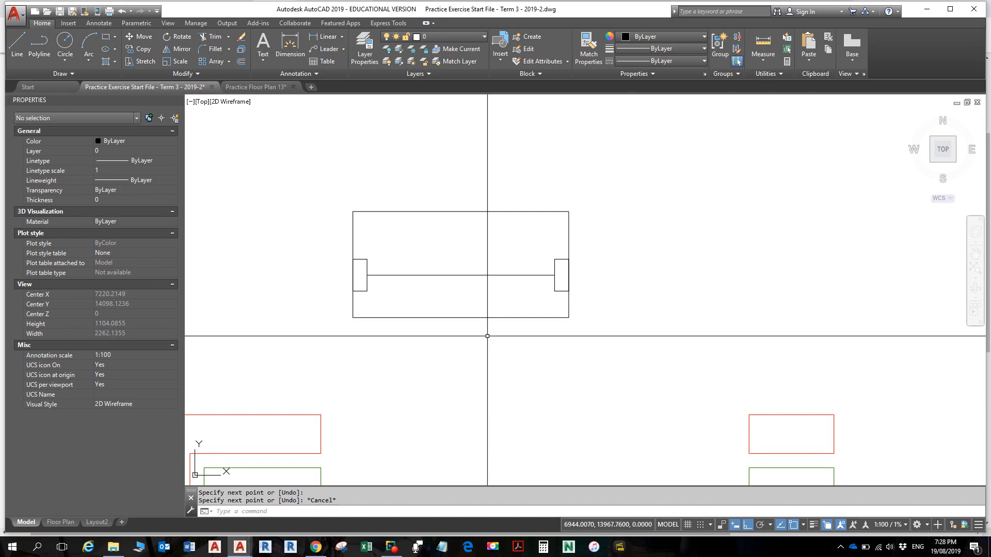
pyautogui.press('alt')
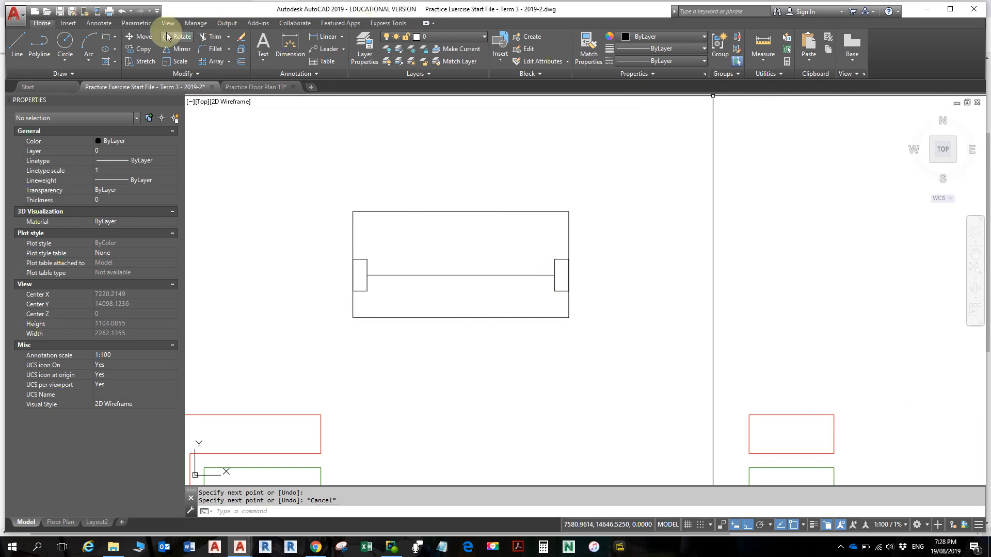
pyautogui.click(59, 11)
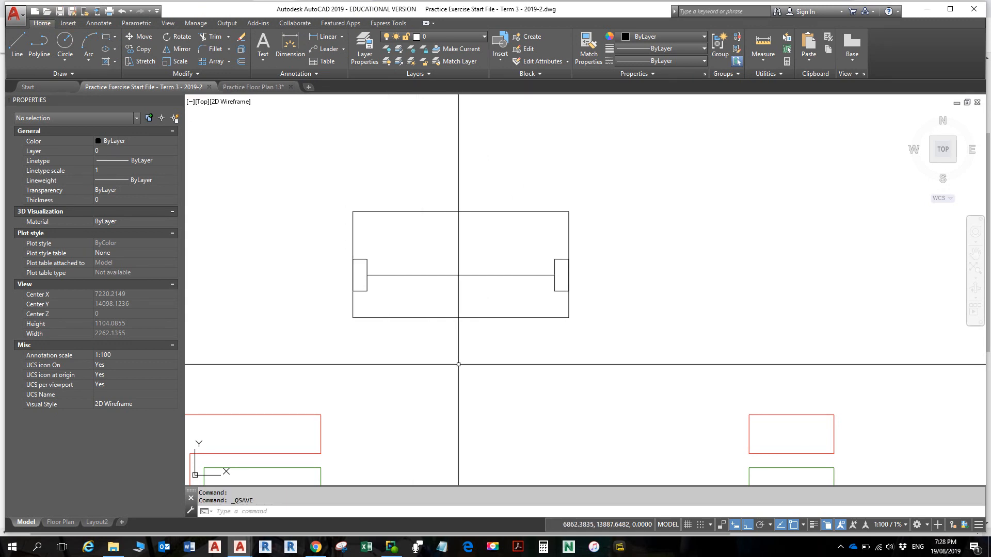
pyautogui.click(70, 27)
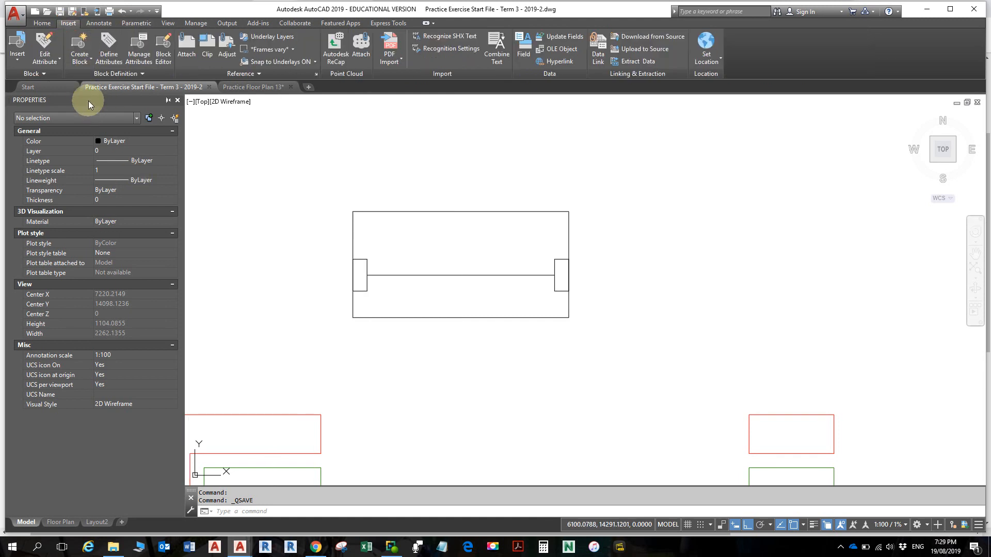
pyautogui.click(92, 62)
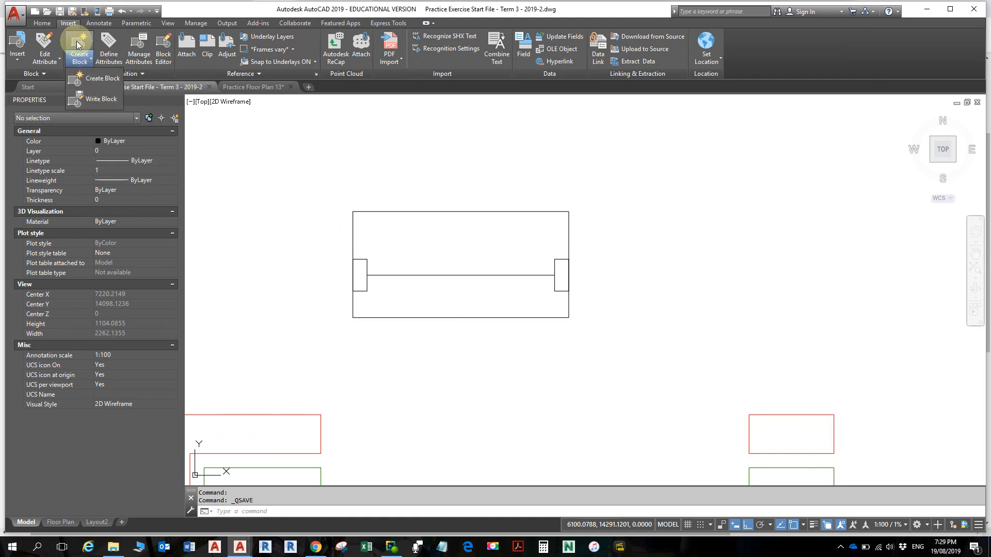
pyautogui.click(103, 98)
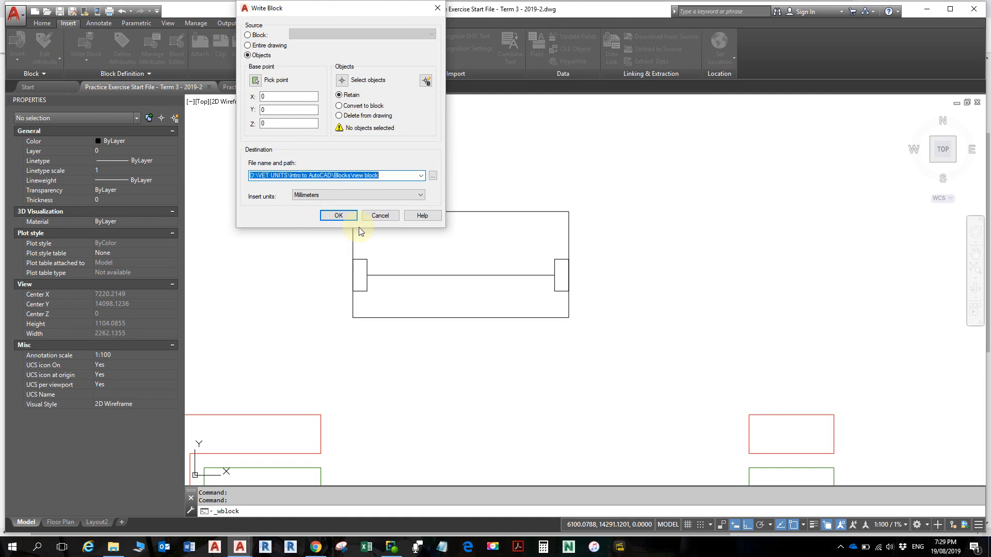
pyautogui.moveTo(332, 9); pyautogui.dragTo(204, 48)
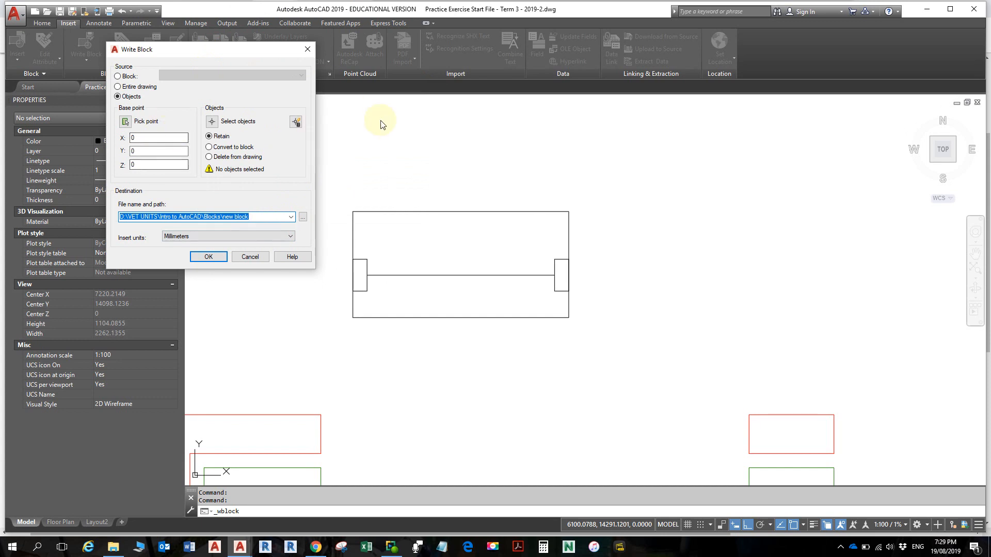
pyautogui.click(308, 49)
# Step: Start Write Block and pick the existing block Window-0610_PLAN as the source, so that its name fills the destination path
pyautogui.scroll(-2, 442, 321)
pyautogui.moveTo(442, 320); pyautogui.dragTo(433, 251, button='middle')
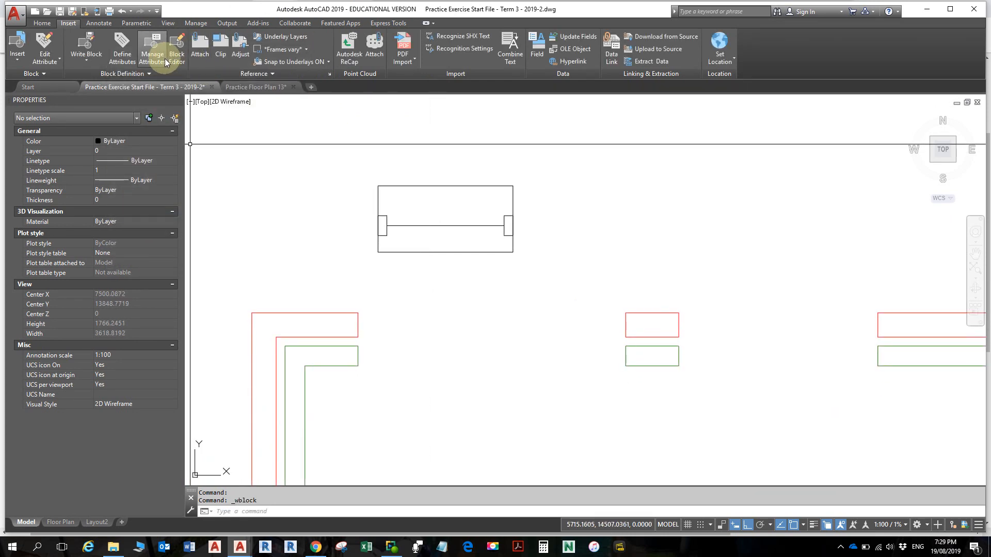
pyautogui.click(86, 59)
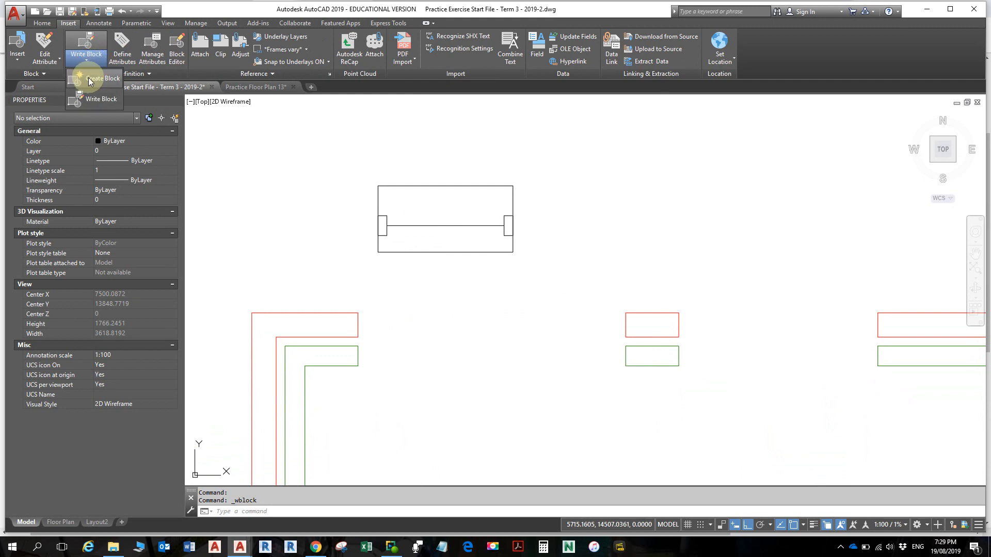
pyautogui.click(99, 98)
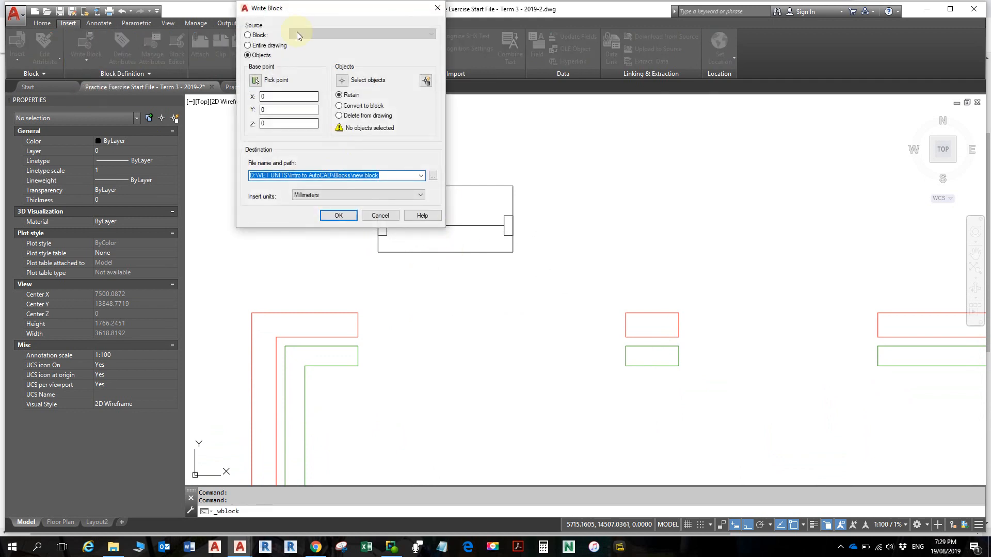
pyautogui.moveTo(316, 9); pyautogui.dragTo(165, 73)
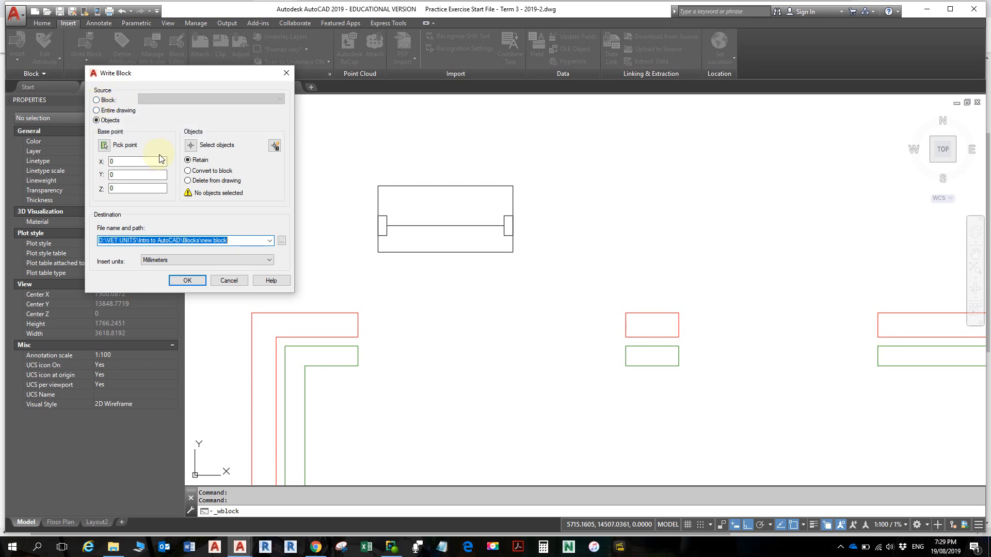
pyautogui.click(97, 100)
pyautogui.click(248, 100)
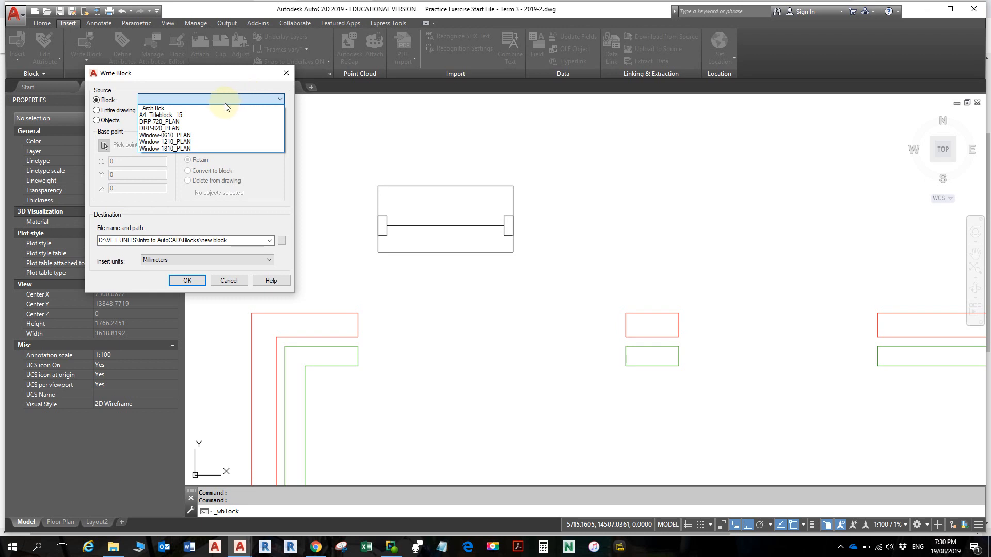
pyautogui.click(197, 135)
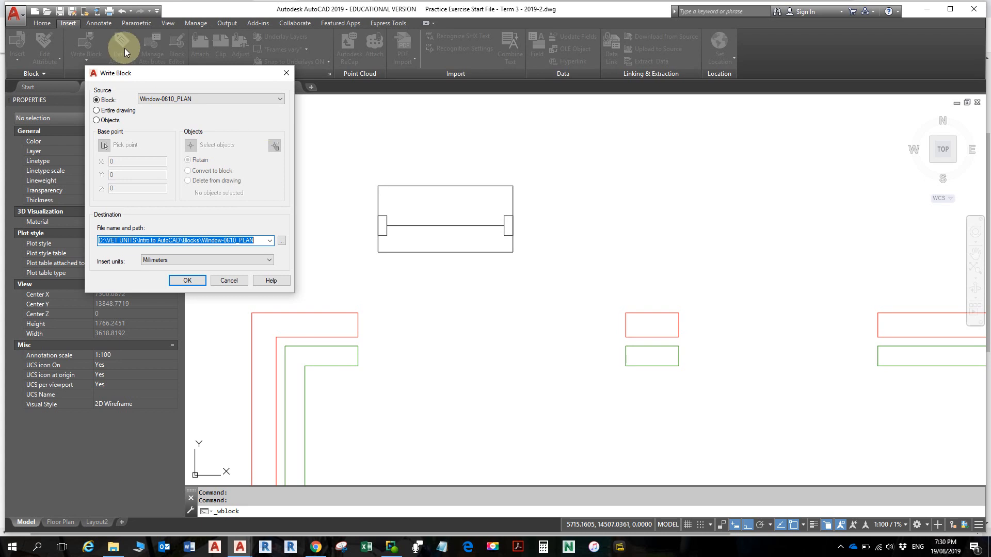
# Step: Change the Write Block source to Objects and pick the window outline's lower left corner as the base point
pyautogui.click(95, 121)
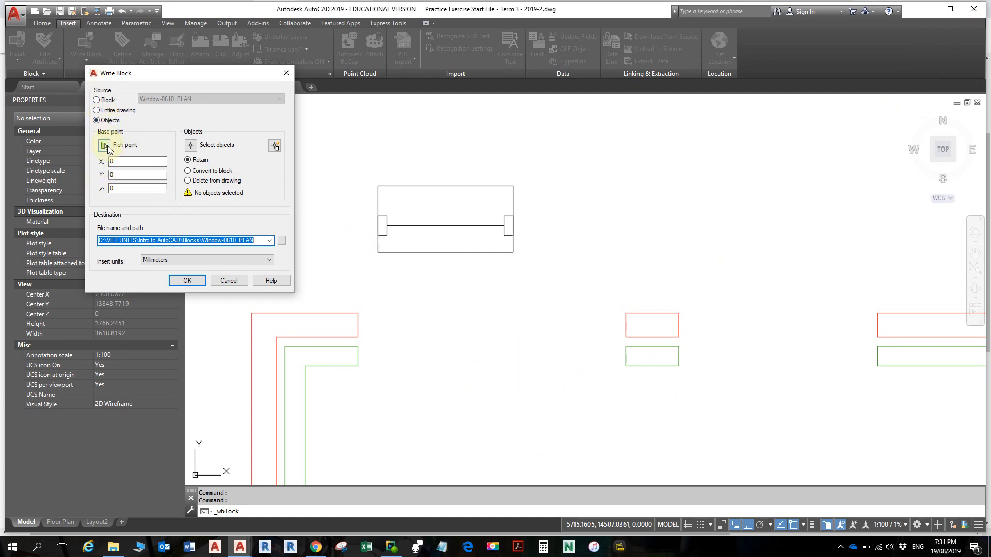
pyautogui.click(105, 146)
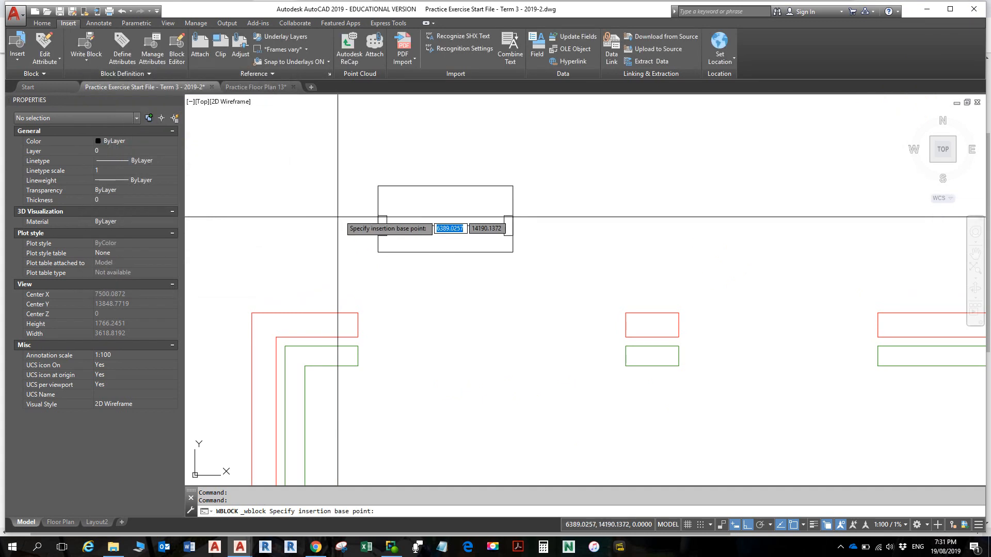
pyautogui.click(376, 253)
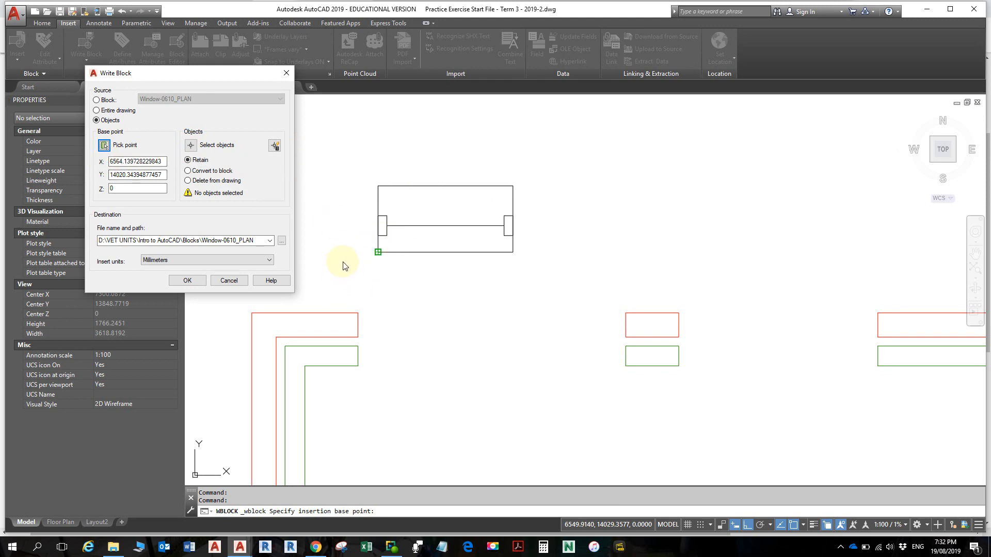
# Step: Select the window outline, both jambs and the line between them as the objects for the block
pyautogui.click(191, 146)
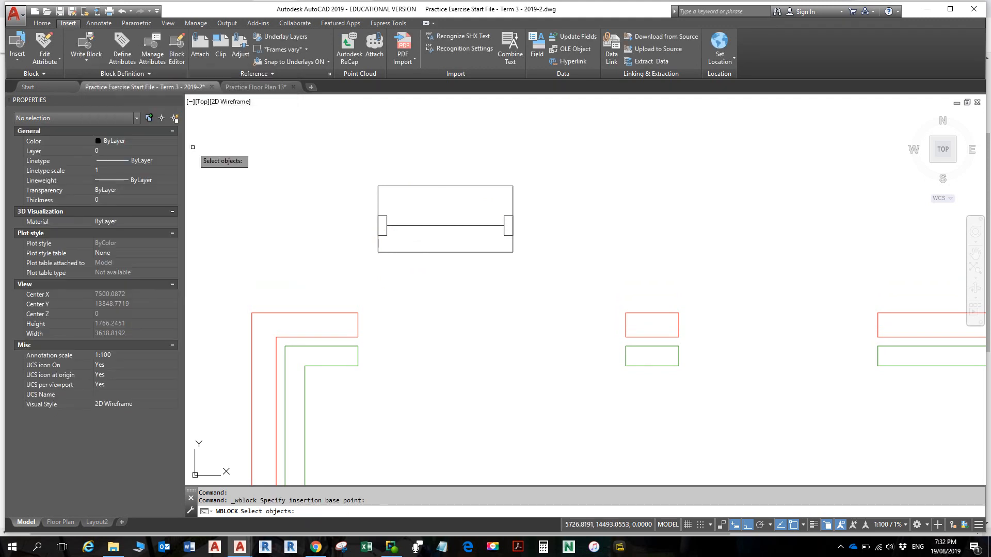
pyautogui.click(358, 166)
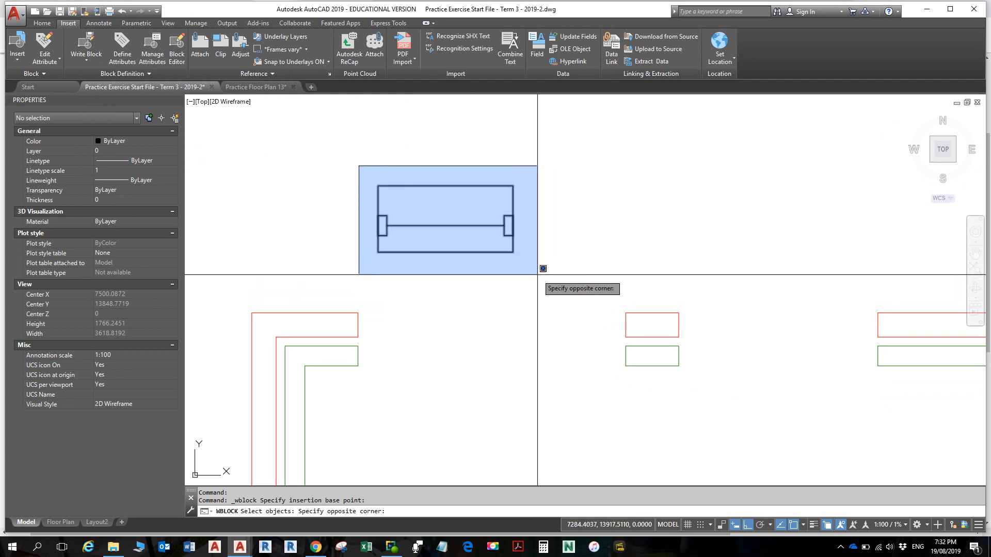
pyautogui.click(543, 268)
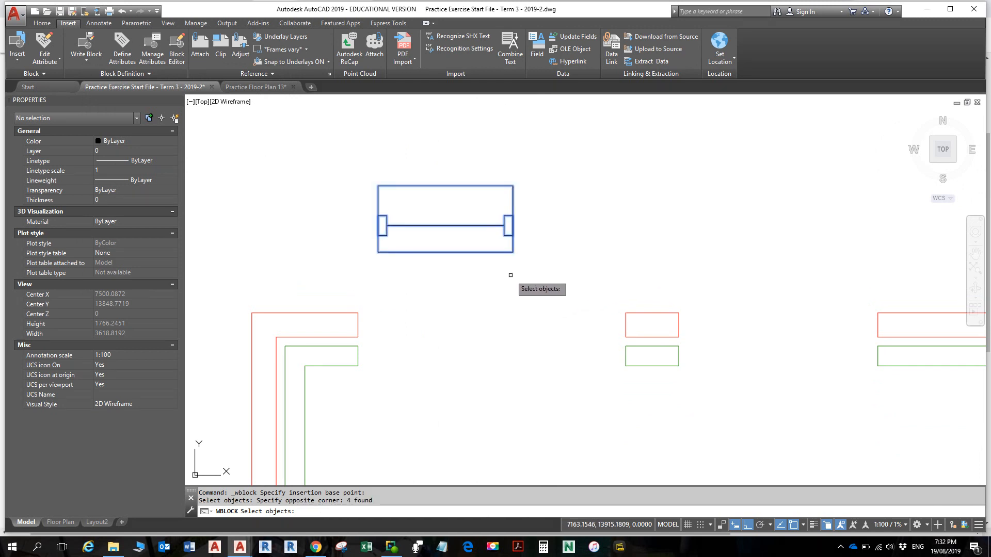
pyautogui.rightClick(511, 276)
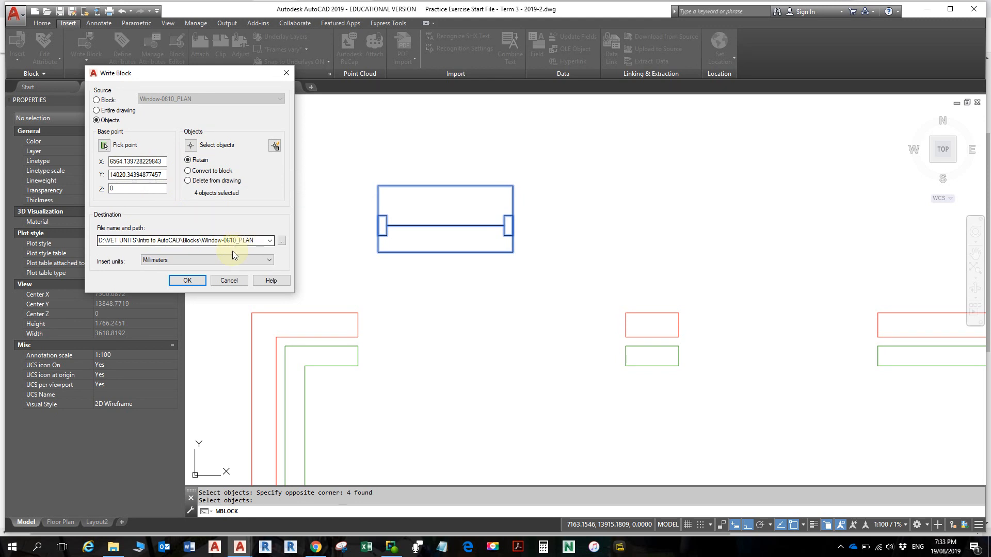
# Step: Switch to File Explorer and open the Intro to AutoCAD folder within VET UNITS on the D: drive
pyautogui.click(210, 240)
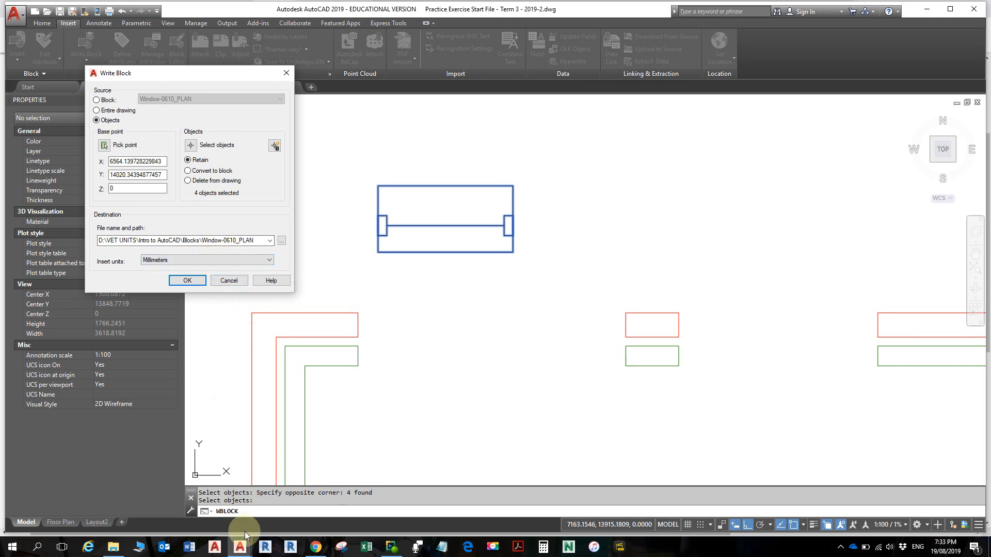
pyautogui.click(113, 546)
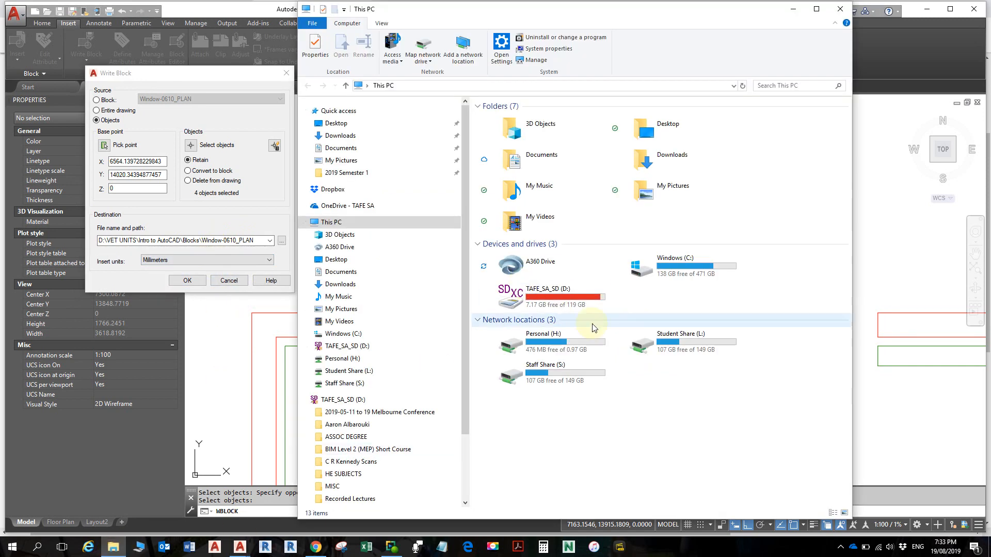
pyautogui.doubleClick(565, 297)
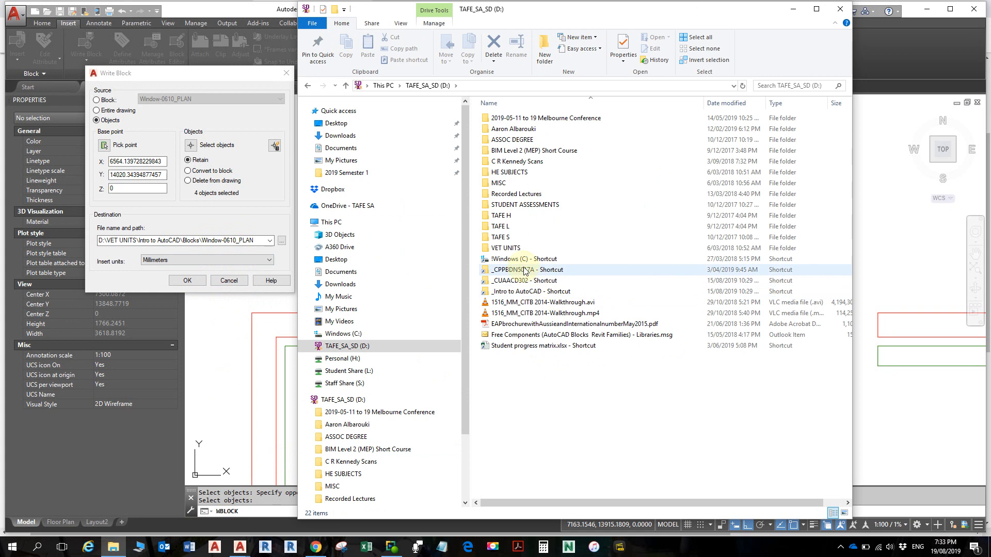
pyautogui.doubleClick(511, 248)
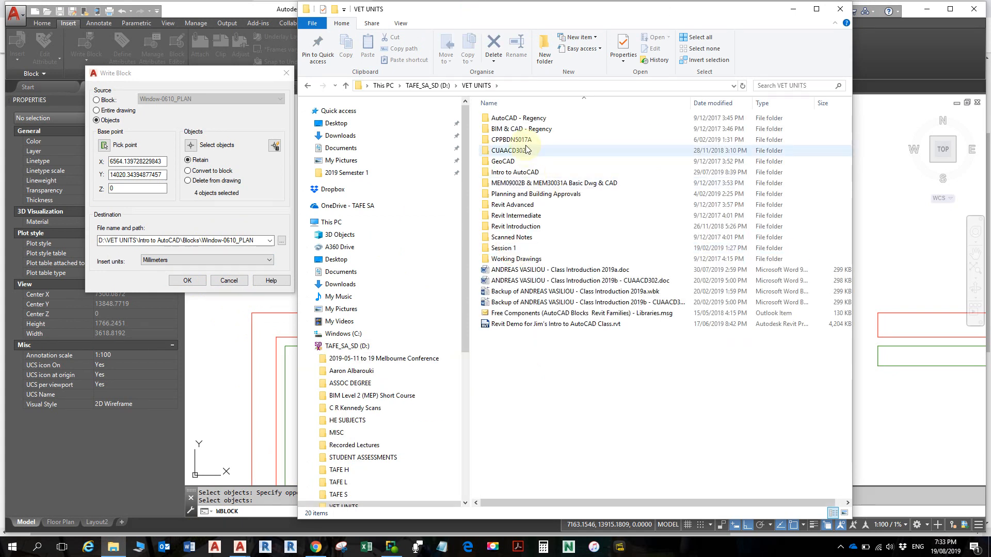
pyautogui.click(518, 172)
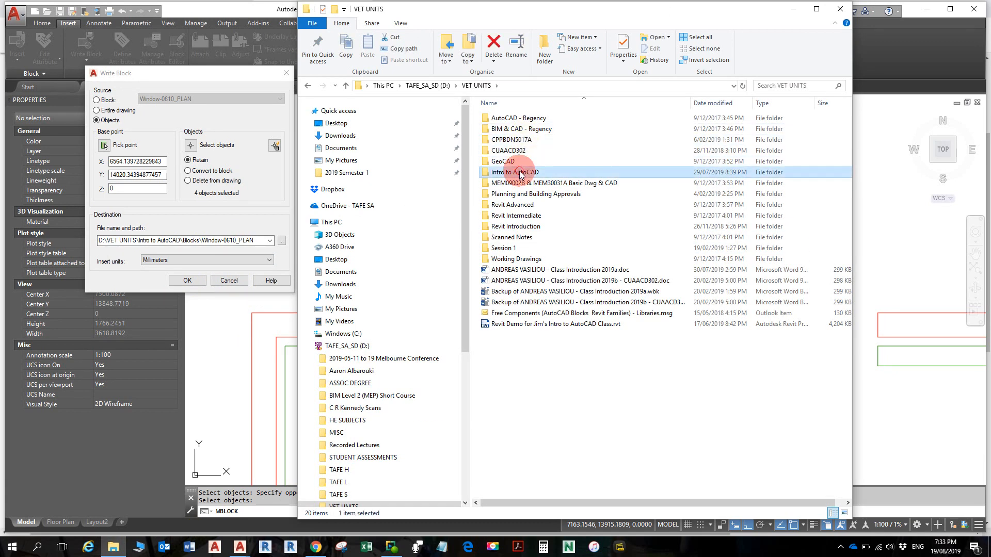
pyautogui.doubleClick(519, 173)
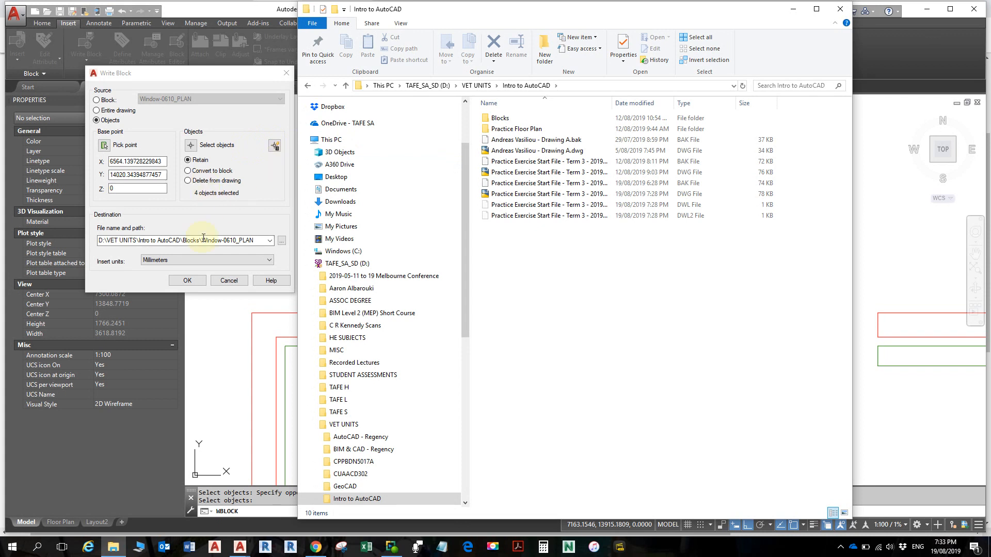
# Step: Browse for the block's destination, create a folder named Library inside the Blocks folder and open it
pyautogui.click(282, 242)
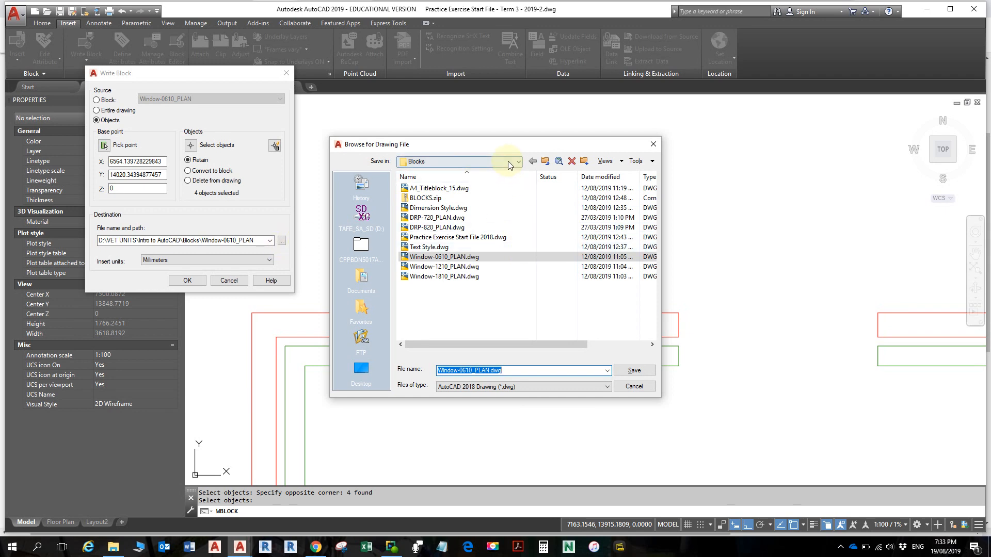
pyautogui.click(445, 312)
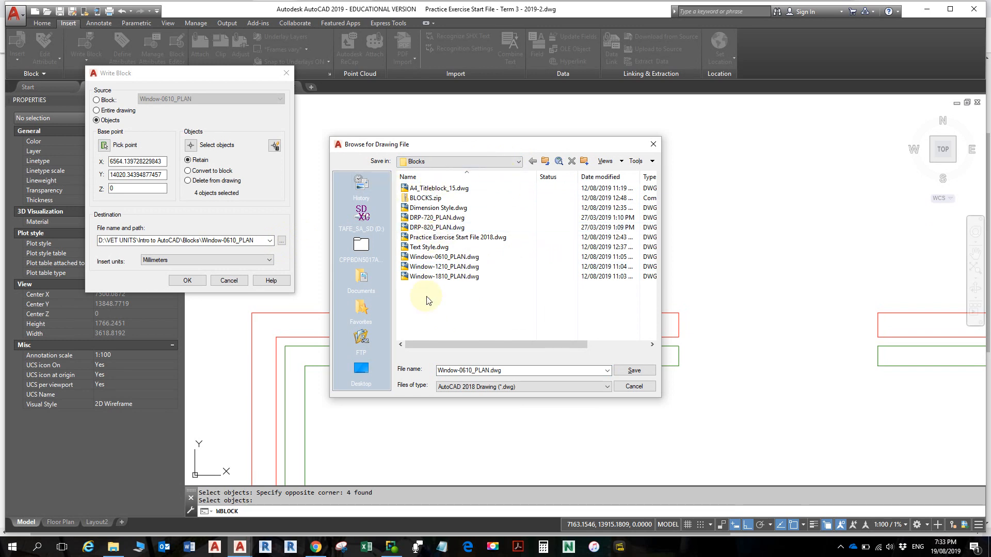
pyautogui.click(584, 161)
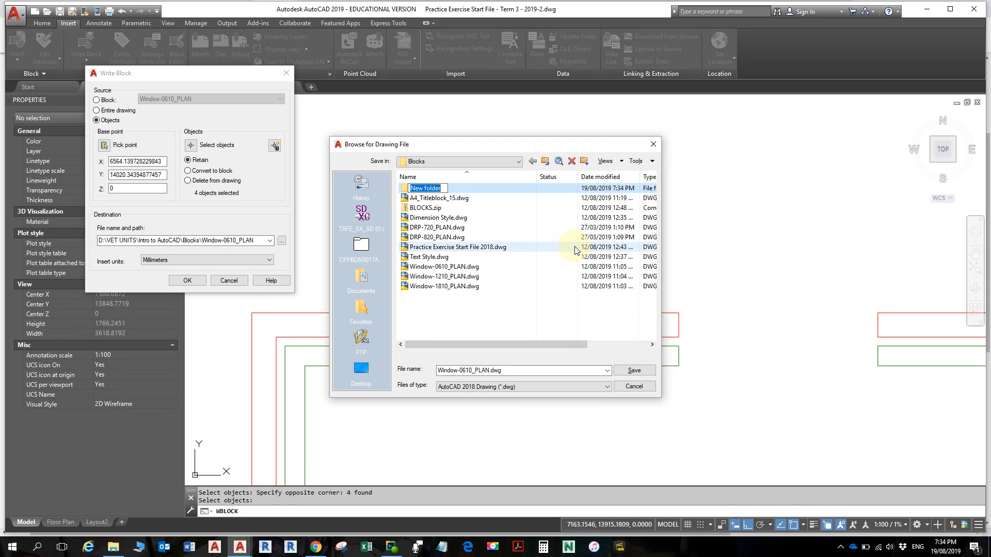
pyautogui.write('Library')
pyautogui.press('Return')
pyautogui.doubleClick(435, 189)
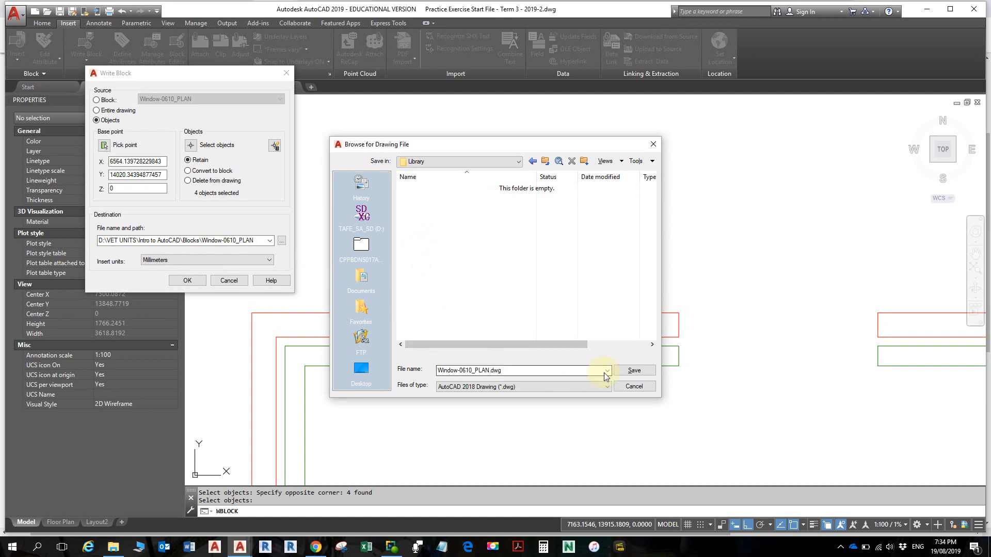
# Step: Save the block as Window-0610_PLAN.dwg in AutoCAD 2018 Drawing format in the Library folder and complete Write Block
pyautogui.doubleClick(506, 370)
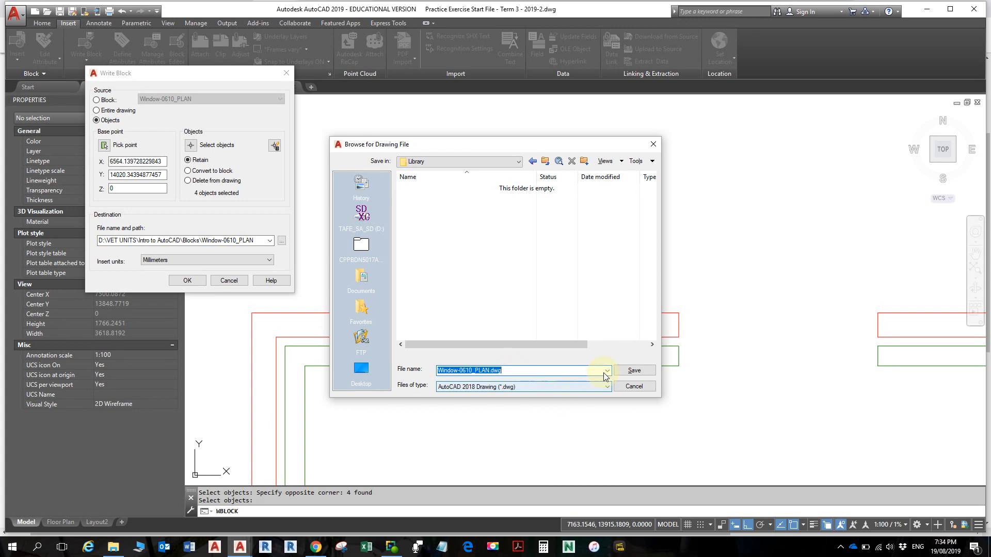
pyautogui.click(553, 386)
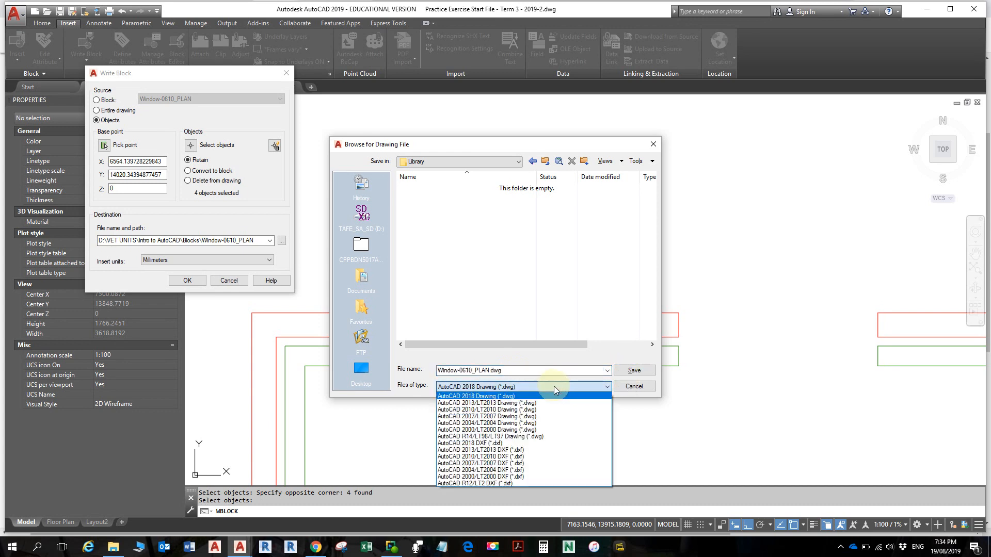
pyautogui.click(517, 396)
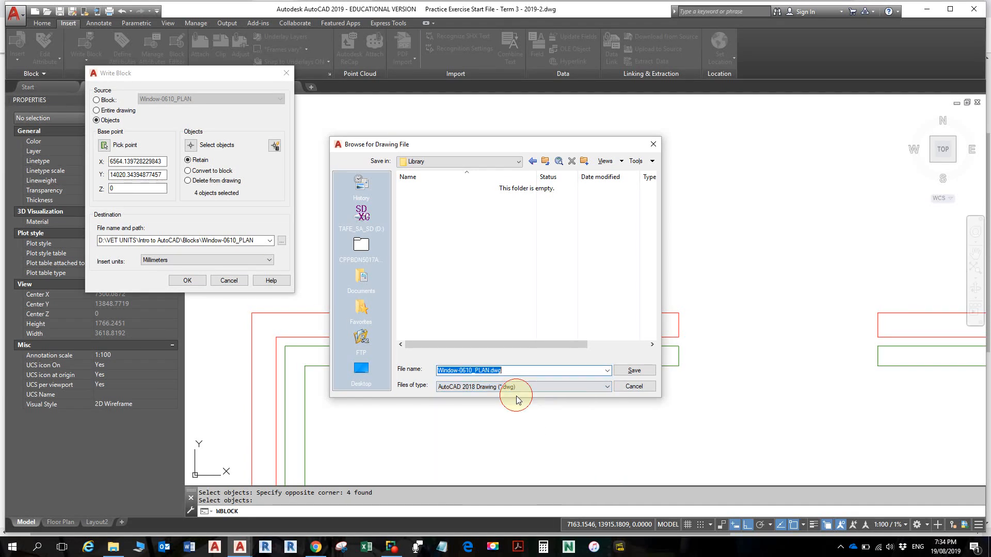
pyautogui.click(635, 371)
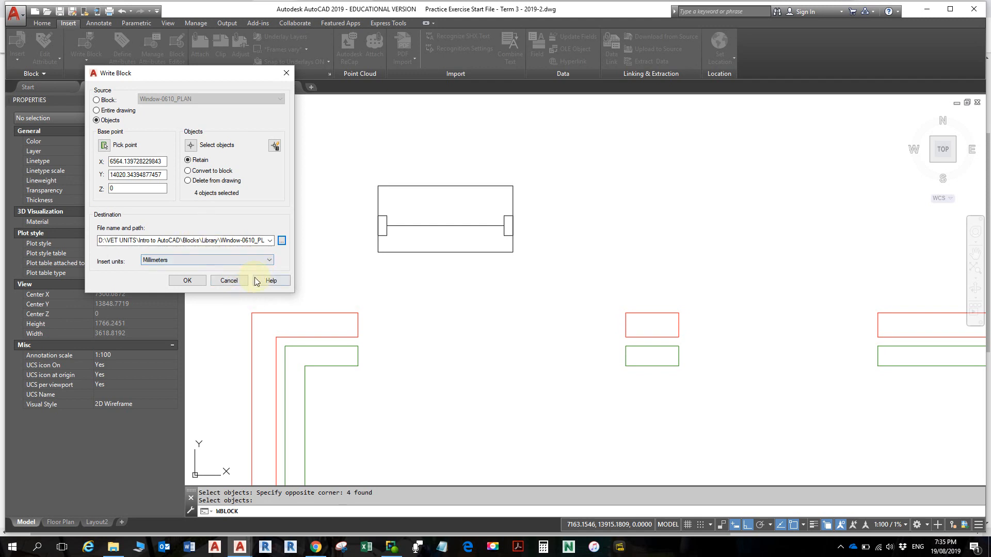
pyautogui.click(188, 281)
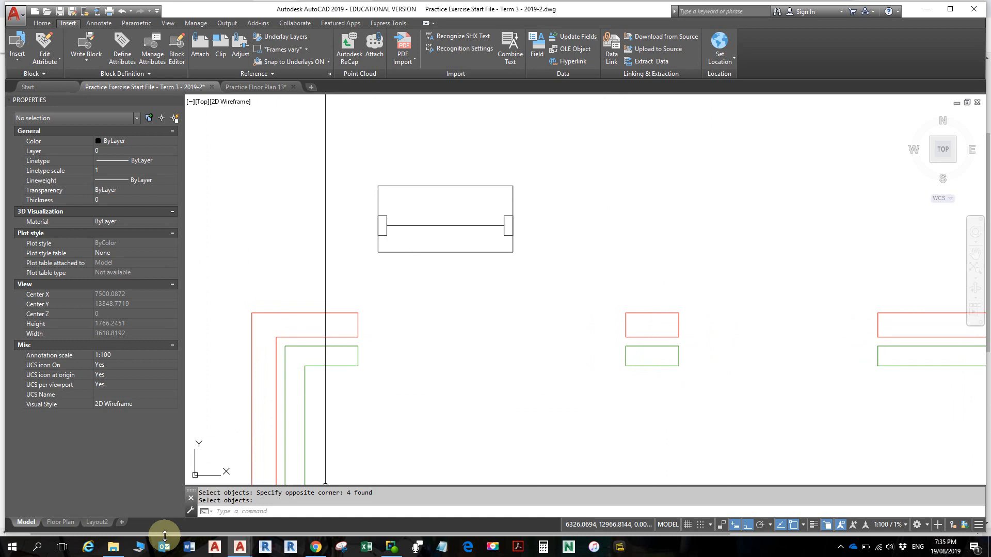
# Step: Switch to File Explorer and open the Library folder inside Blocks to check the written block file
pyautogui.click(113, 546)
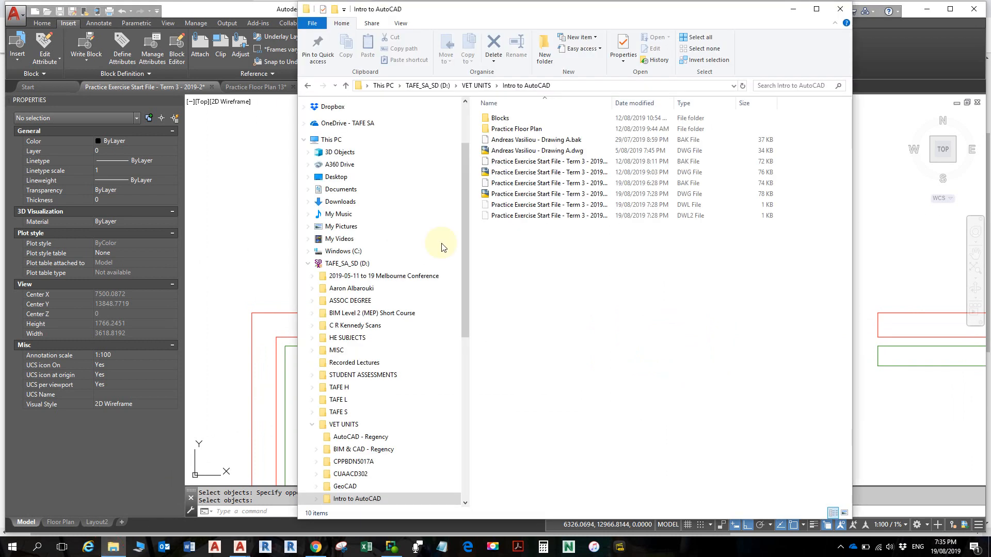
pyautogui.doubleClick(511, 118)
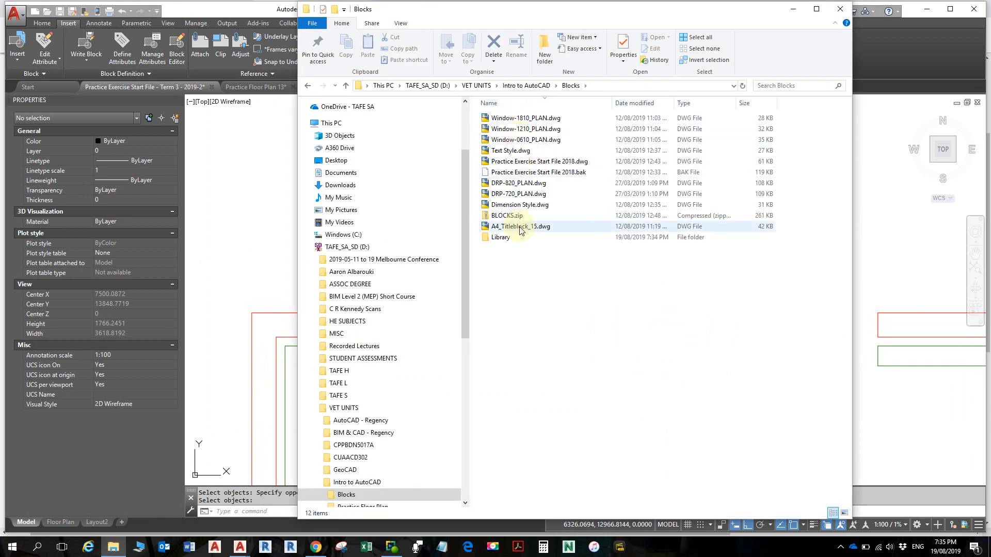
pyautogui.doubleClick(503, 237)
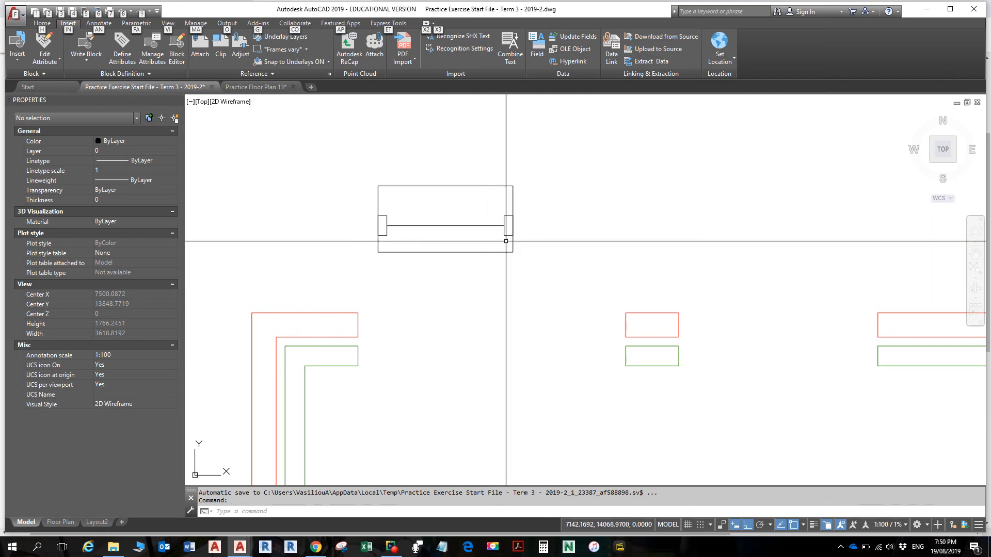
# Step: Stretch the right end of the window, including its right jamb and centre line, 600 horizontally to the right
pyautogui.scroll(-4, 506, 241)
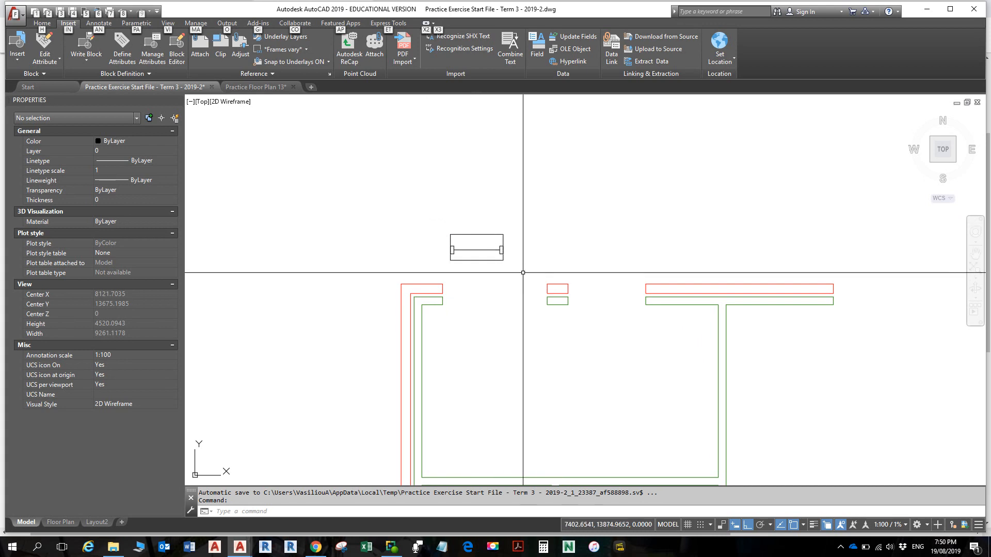
pyautogui.scroll(4, 452, 261)
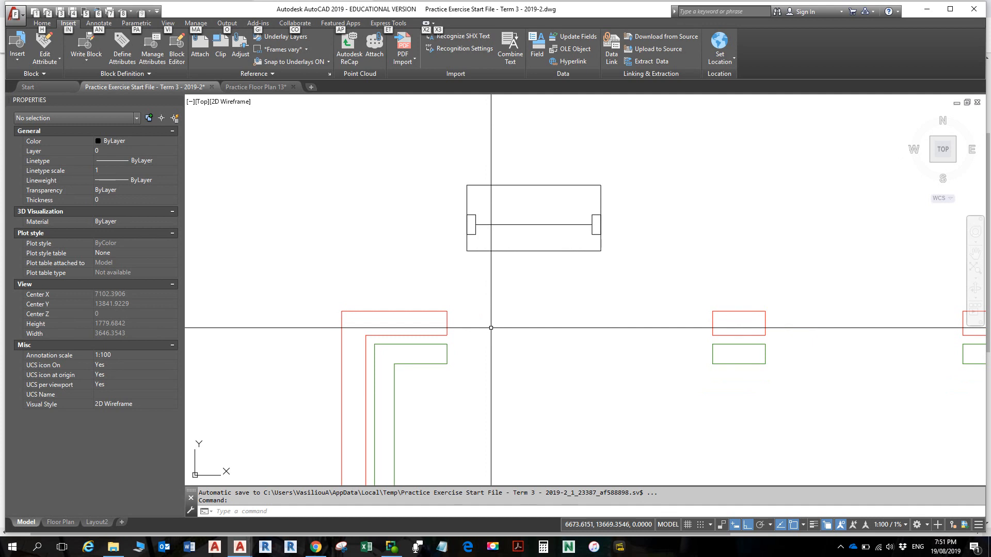
pyautogui.click(614, 9)
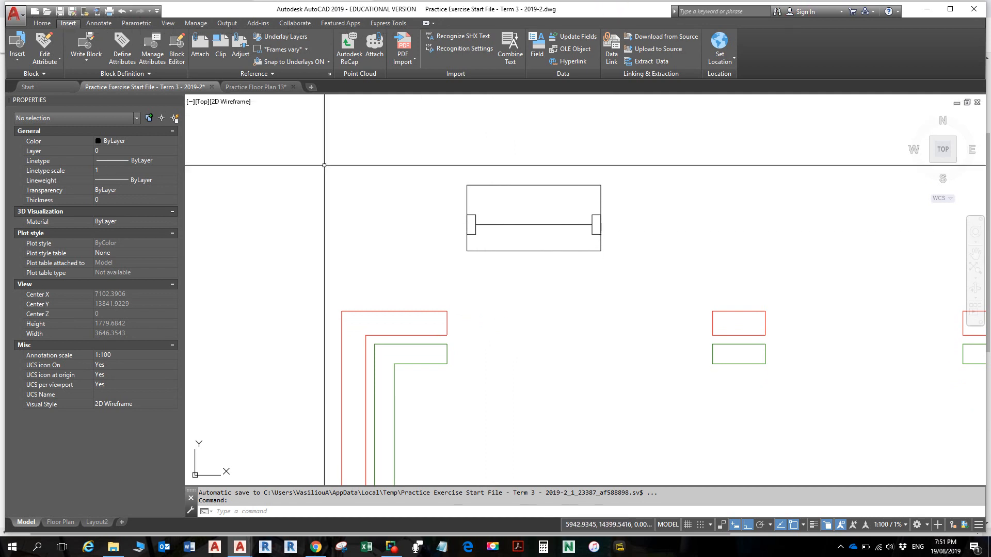
pyautogui.click(42, 24)
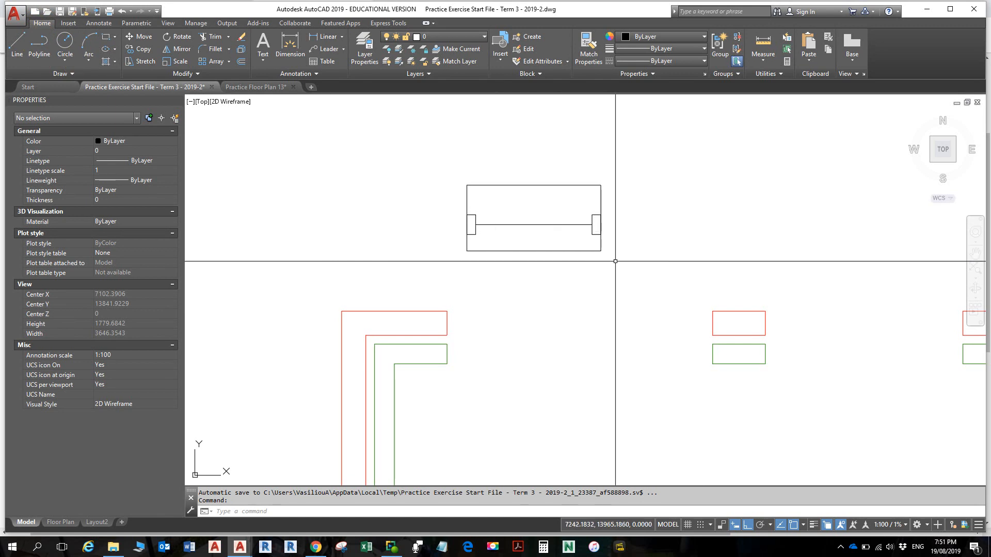
pyautogui.click(146, 62)
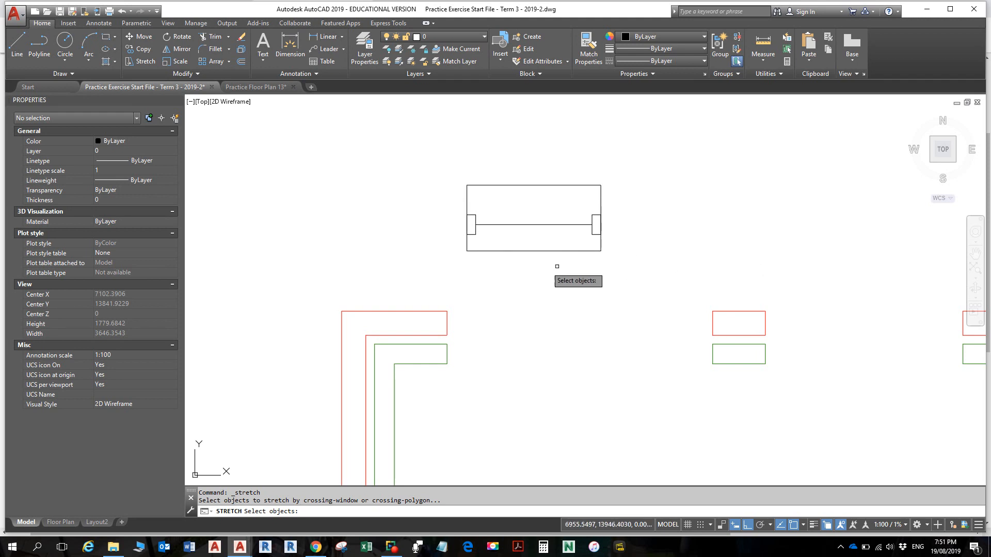
pyautogui.click(627, 273)
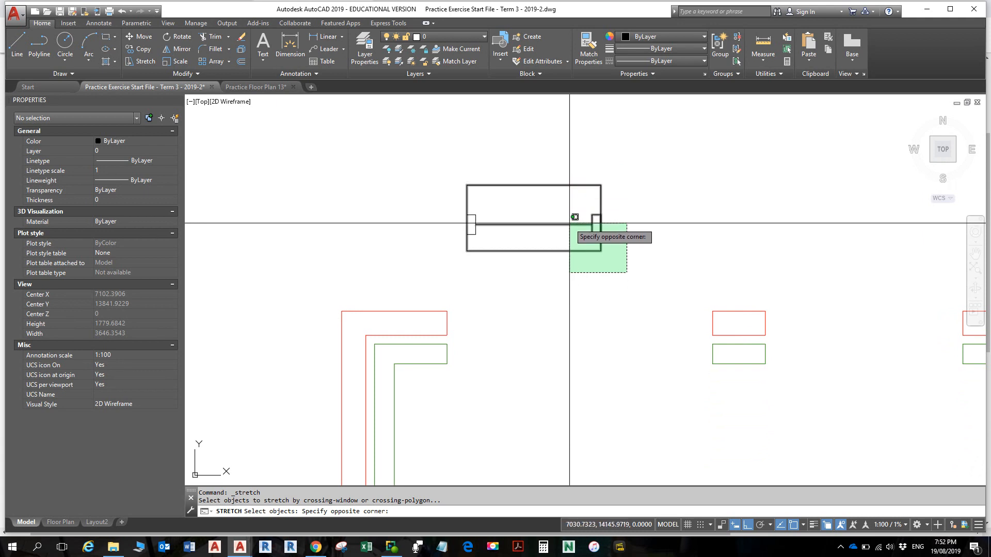
pyautogui.click(566, 165)
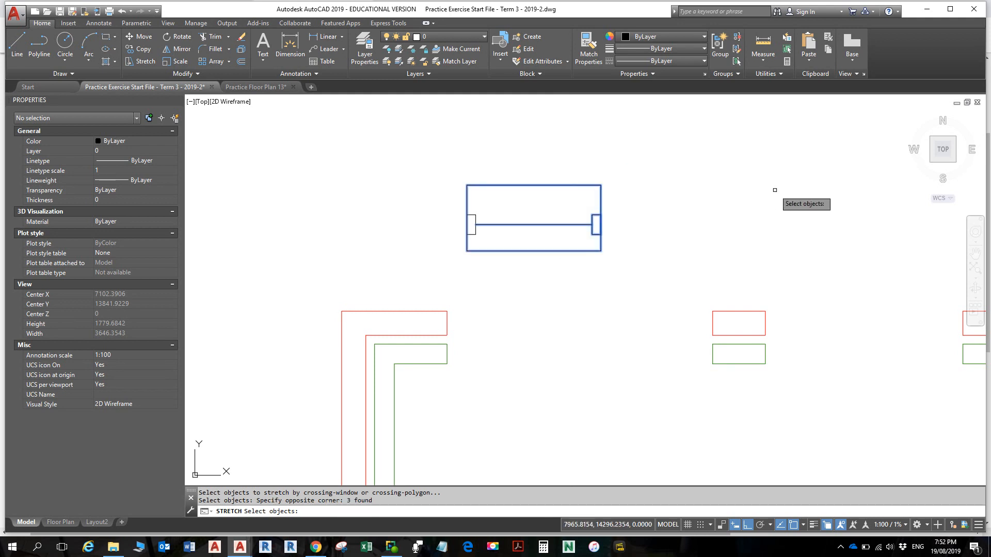
pyautogui.press('Return')
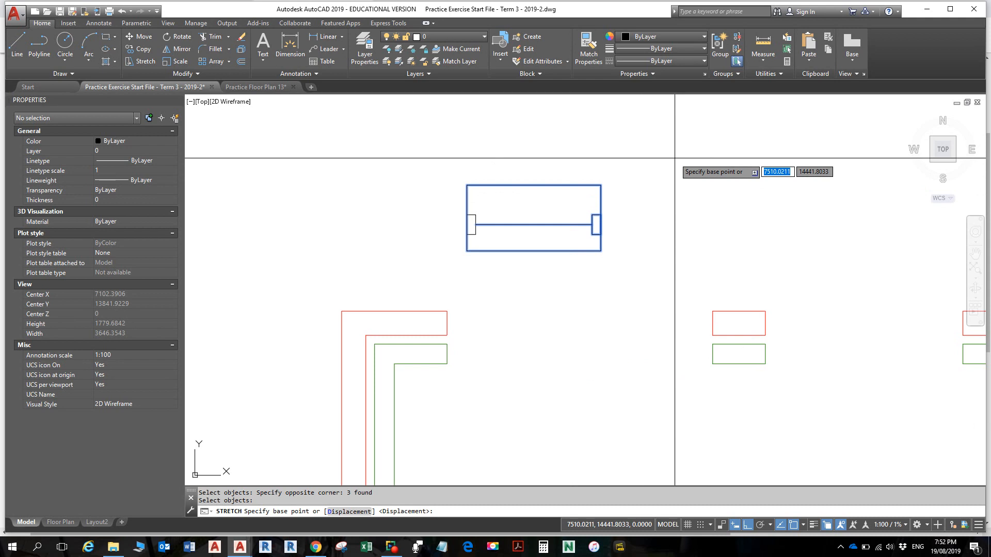
pyautogui.click(575, 157)
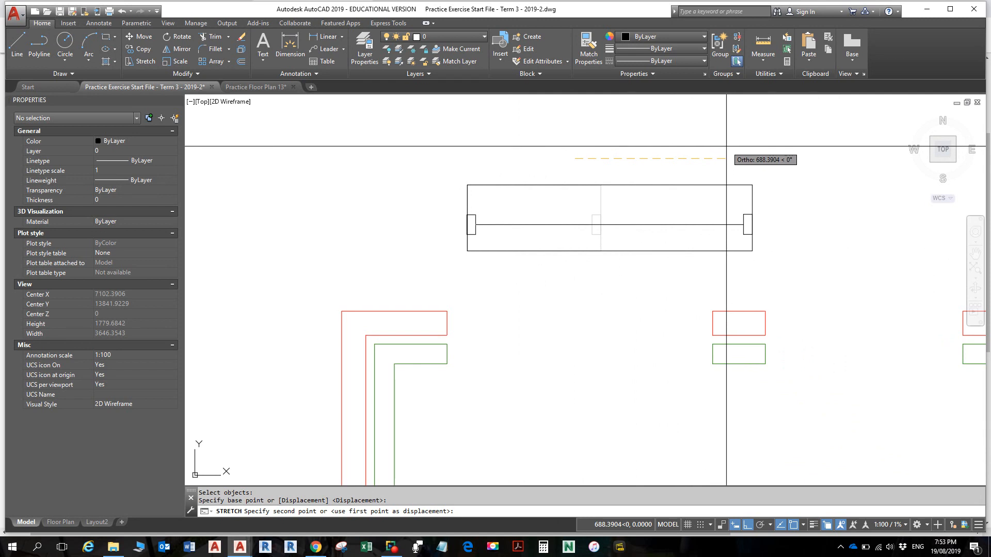
pyautogui.write('600')
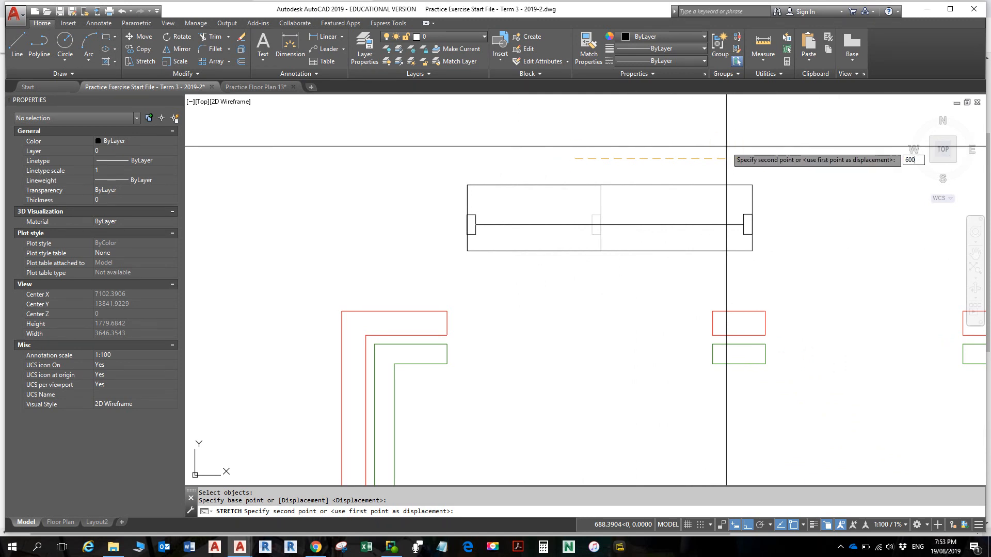
pyautogui.press('Return')
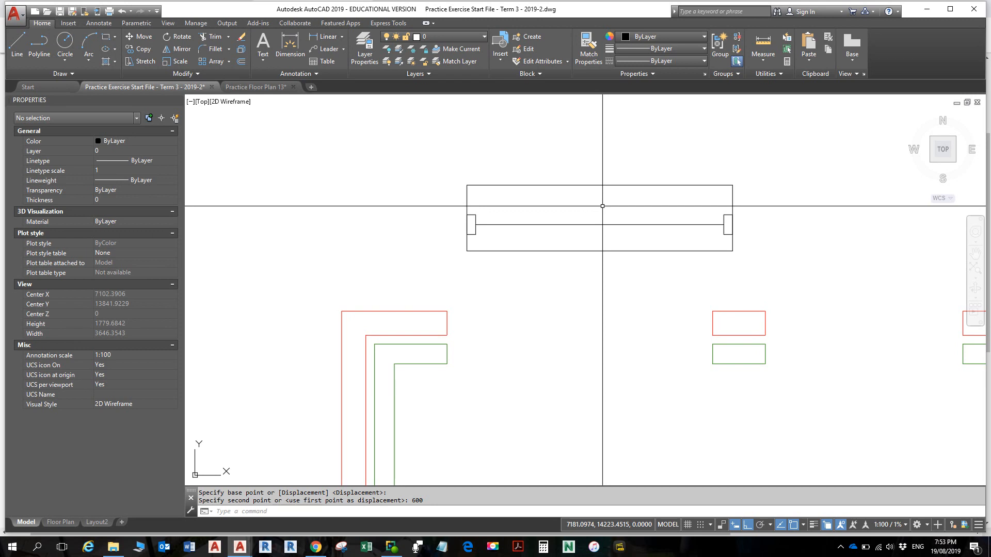
pyautogui.press('alt')
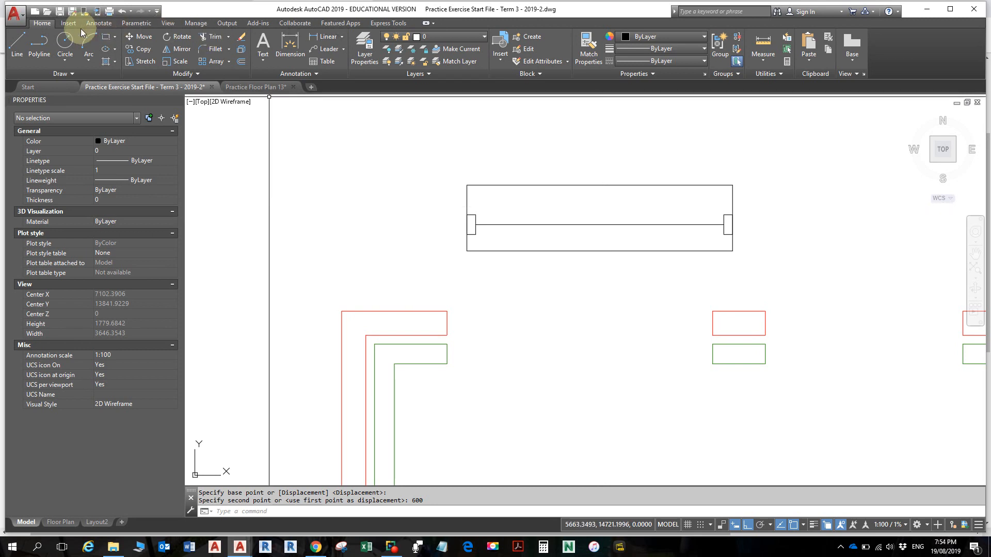
# Step: Start Write Block and pick the lower left corner of the stretched window outline as the base point
pyautogui.click(68, 23)
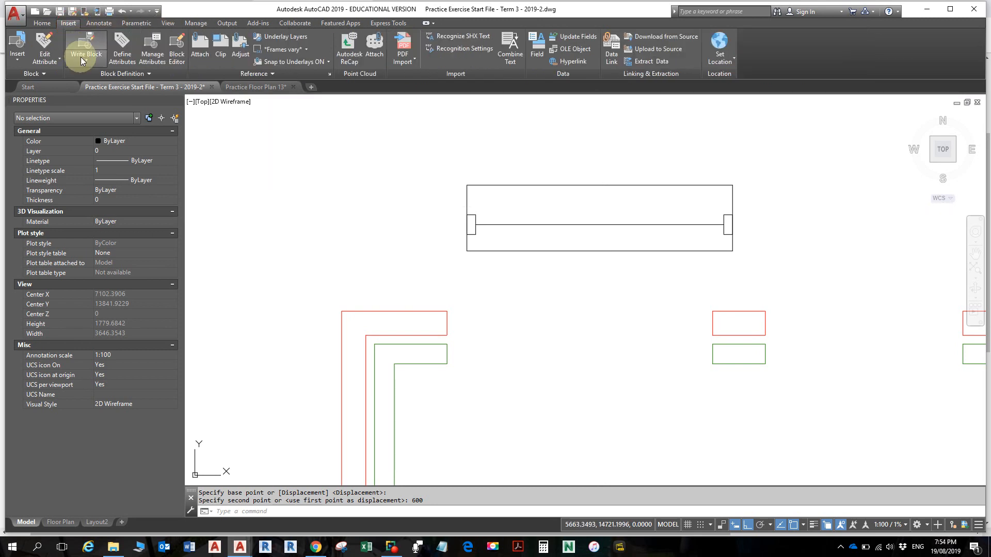
pyautogui.click(94, 54)
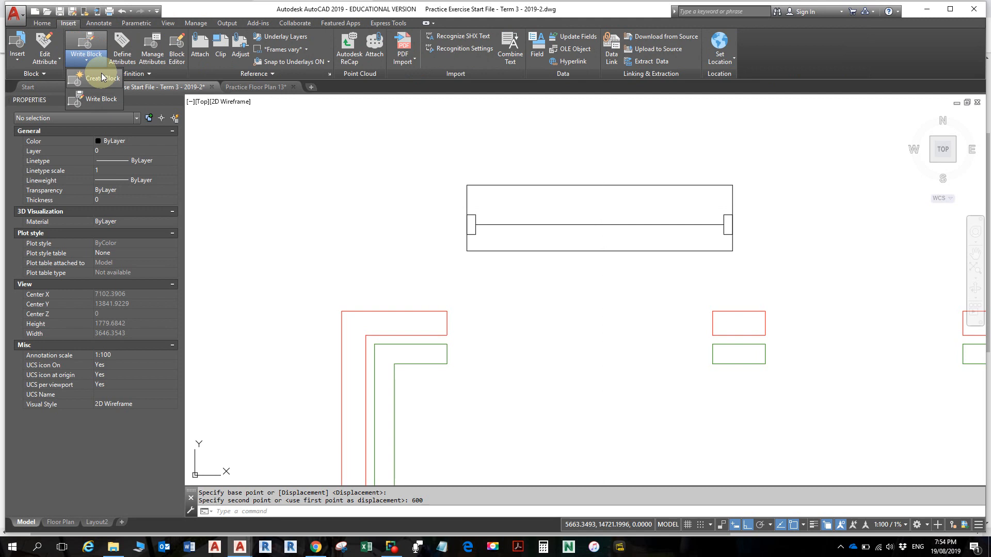
pyautogui.click(108, 100)
pyautogui.moveTo(229, 75); pyautogui.dragTo(361, 71)
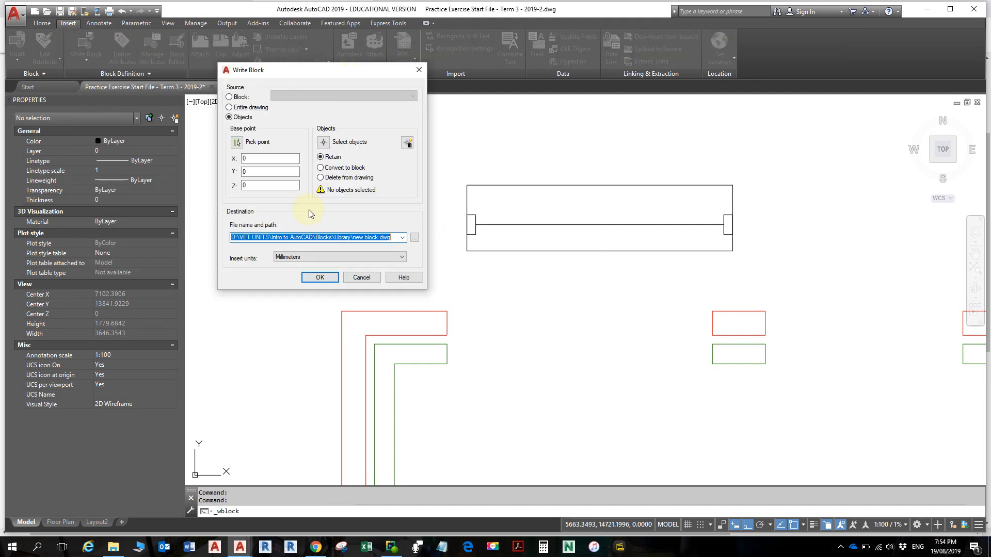
pyautogui.click(239, 149)
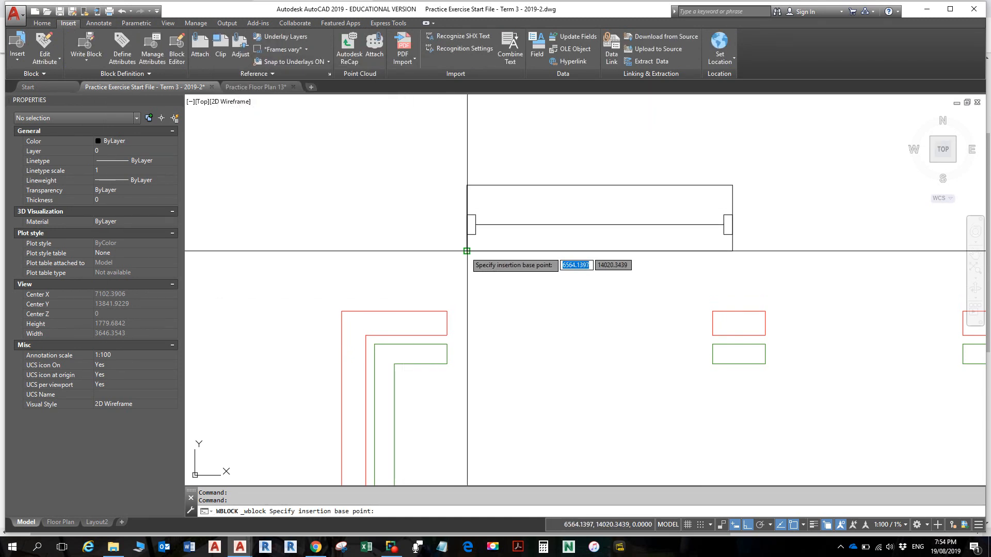
pyautogui.click(466, 251)
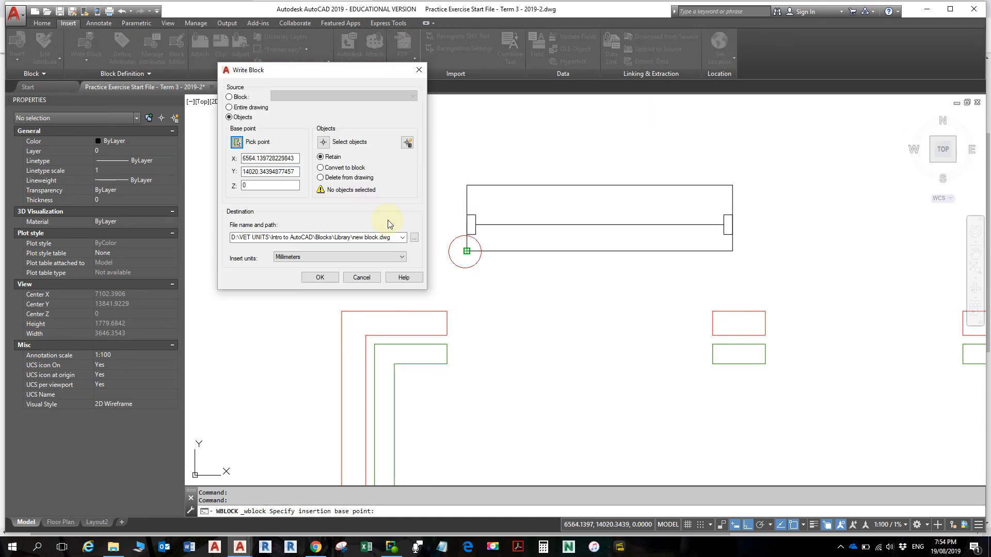
# Step: Select the stretched window outline, both jambs and the line between them as the block's objects
pyautogui.click(324, 143)
pyautogui.click(422, 155)
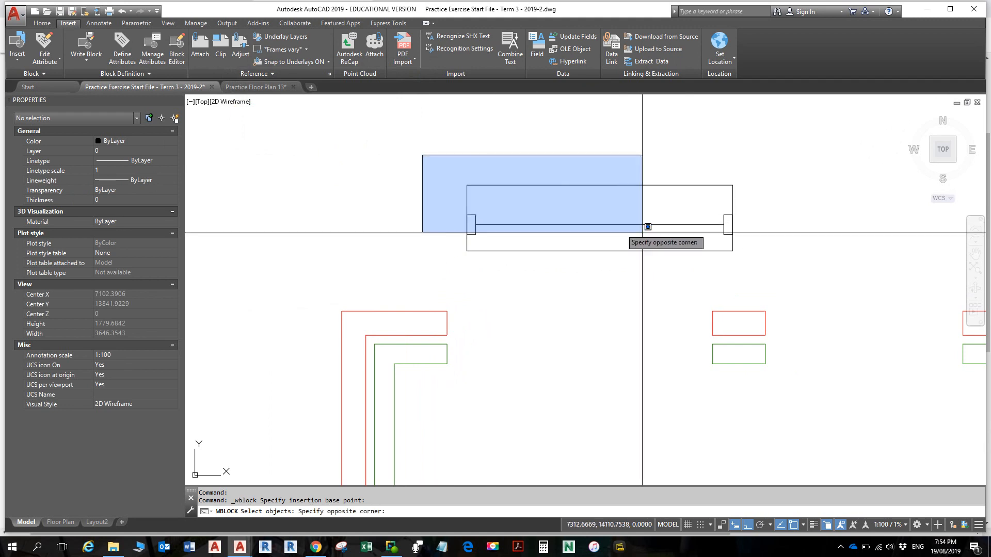
pyautogui.click(758, 260)
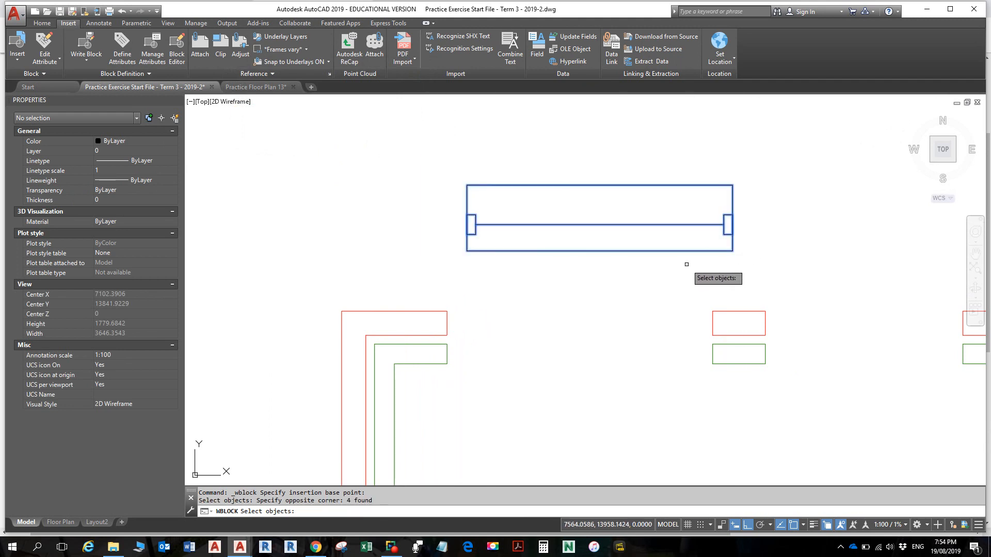
pyautogui.press('Return')
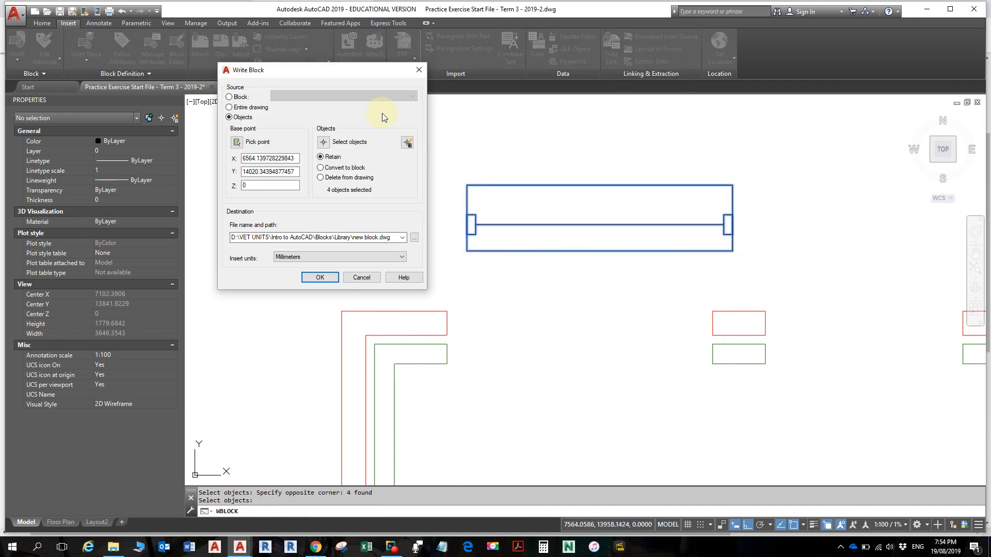
# Step: Browse for the block's destination and open the Library folder in D:\VET UNITS\Intro to AutoCAD
pyautogui.click(415, 238)
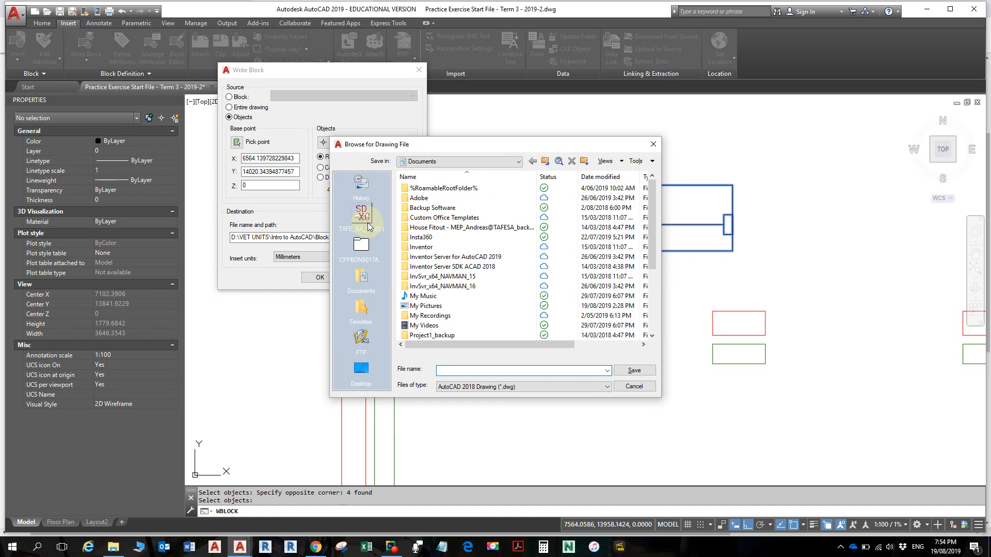
pyautogui.click(362, 212)
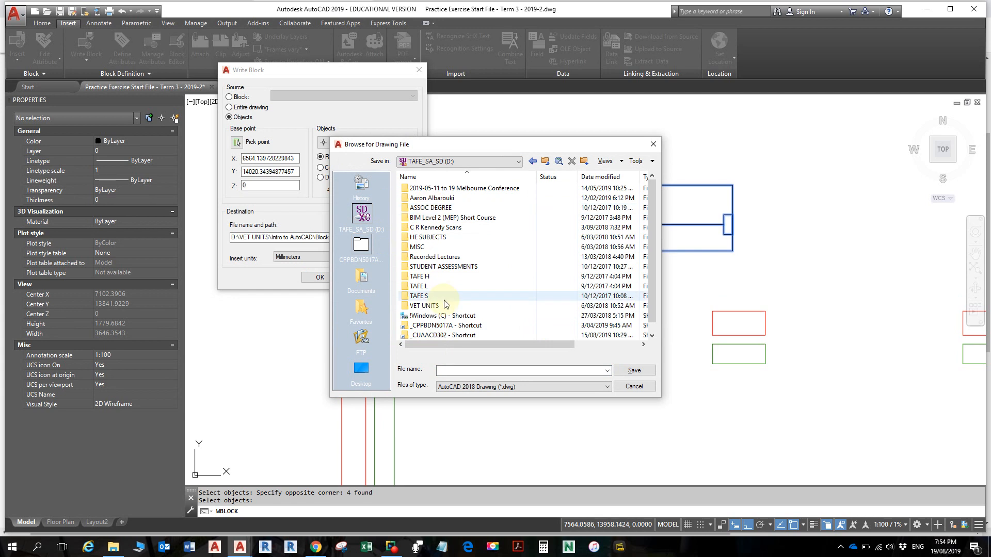
pyautogui.doubleClick(424, 305)
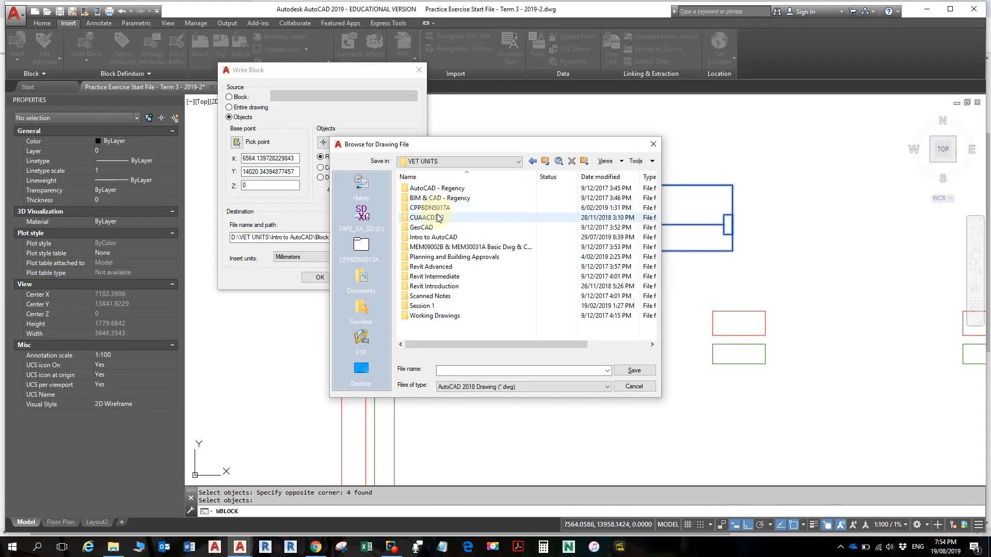
pyautogui.click(435, 238)
pyautogui.doubleClick(435, 238)
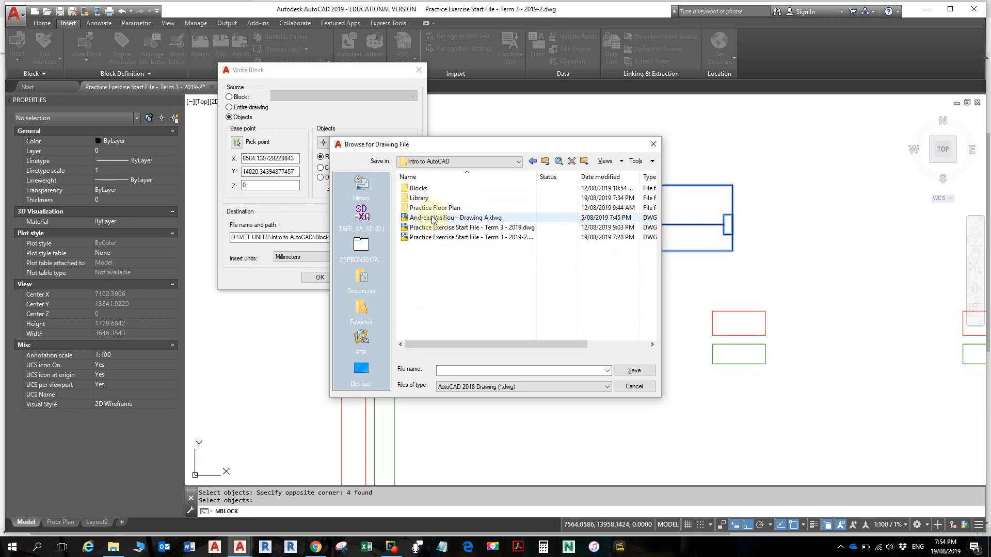
pyautogui.doubleClick(433, 199)
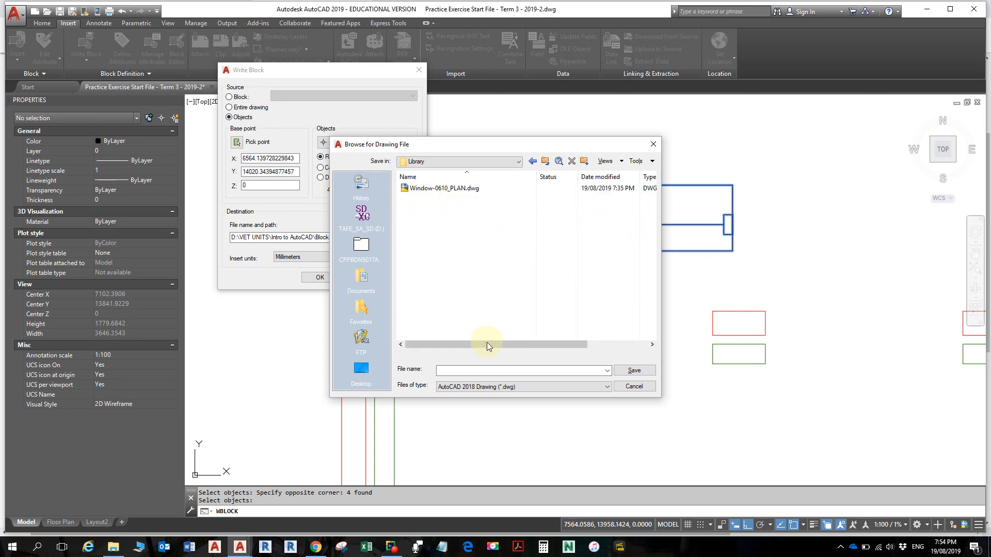
# Step: Name the block file Window-1210_PLAN.dwg, based on the existing Window-0610_PLAN name, and write the block out
pyautogui.click(447, 189)
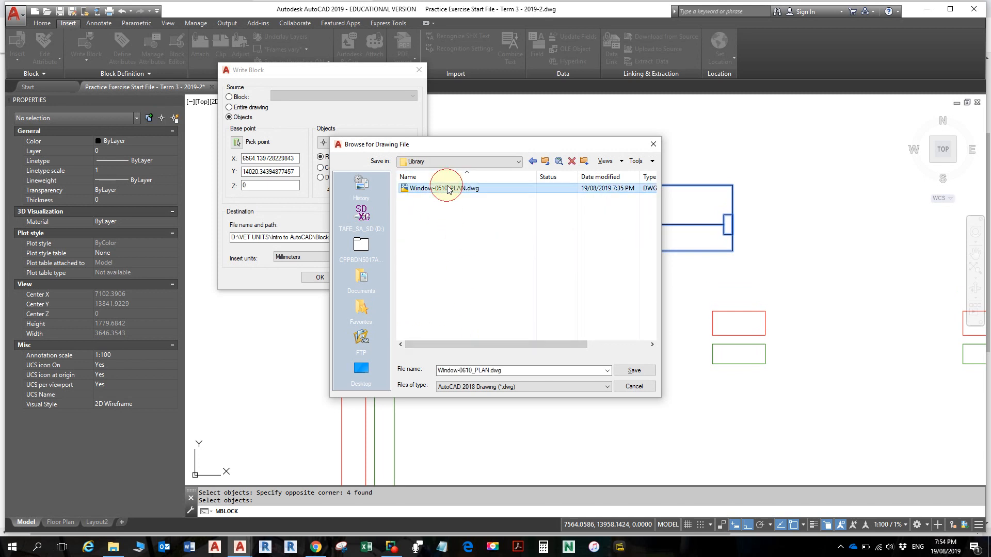
pyautogui.doubleClick(465, 370)
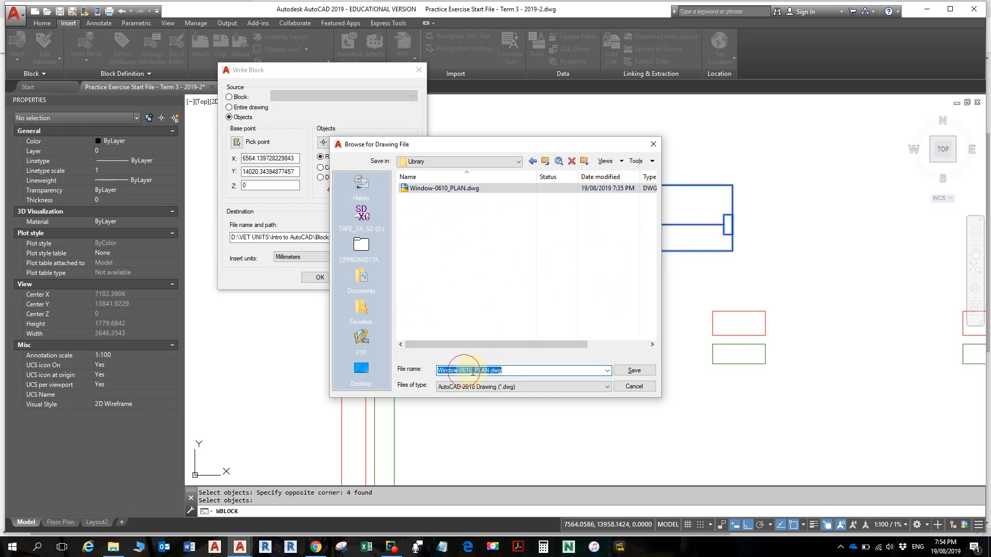
pyautogui.click(466, 371)
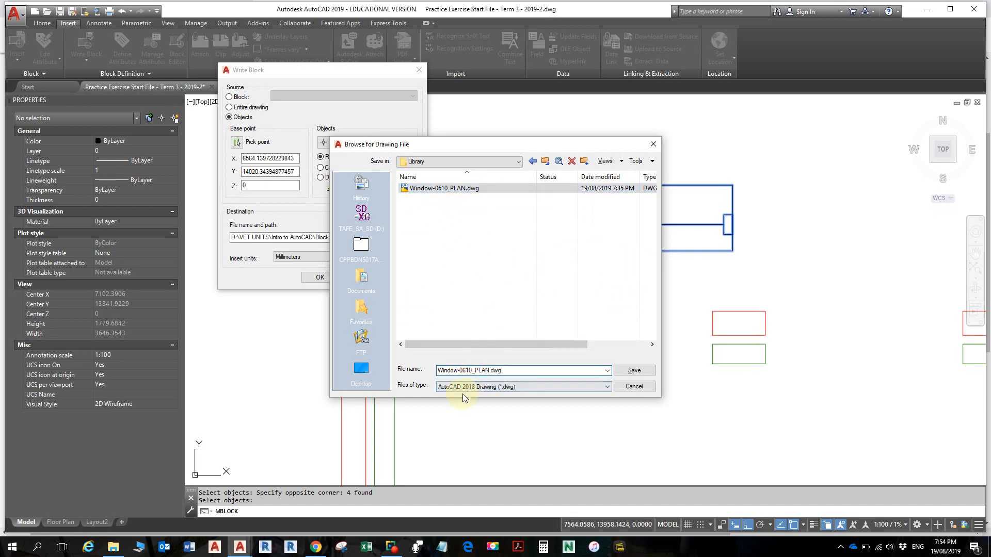
pyautogui.press('BackSpace')
pyautogui.press('BackSpace')
pyautogui.write('12')
pyautogui.click(634, 371)
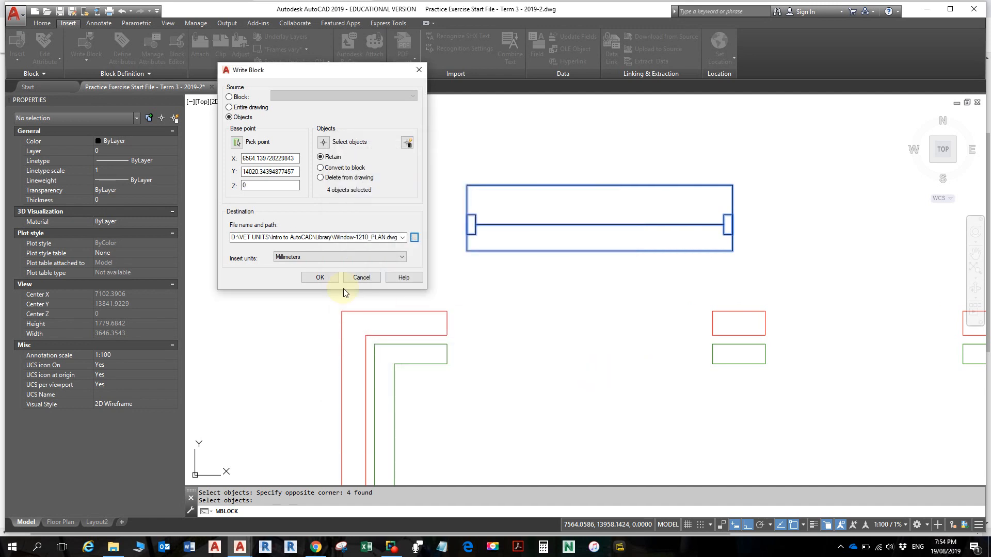
pyautogui.click(320, 277)
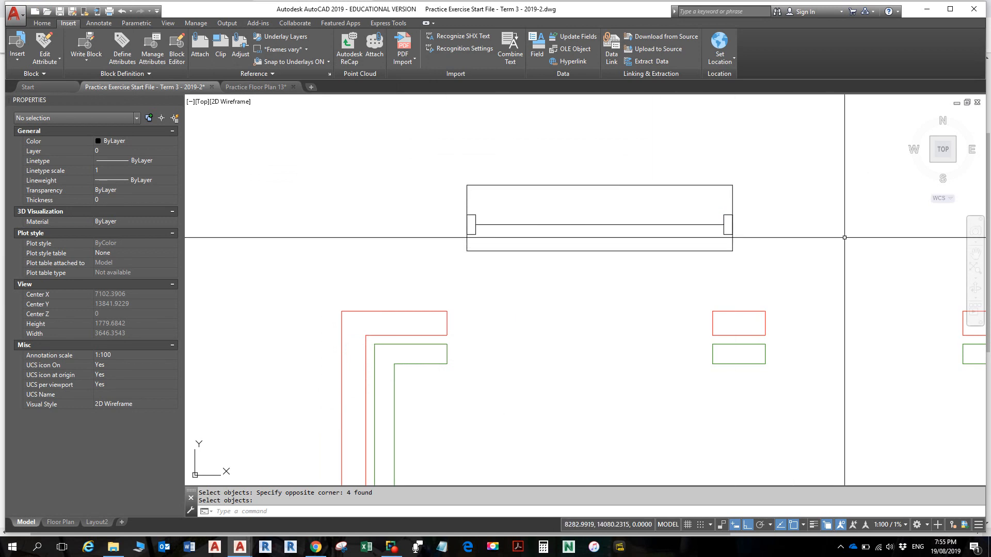
# Step: Stretch the right end of the 1210 window, including its right jamb and centre line, 600 horizontally to the right
pyautogui.moveTo(825, 244)
pyautogui.mouseDown(button='middle')
pyautogui.moveTo(604, 249)
pyautogui.moveTo(614, 249)
pyautogui.mouseUp(button='middle')
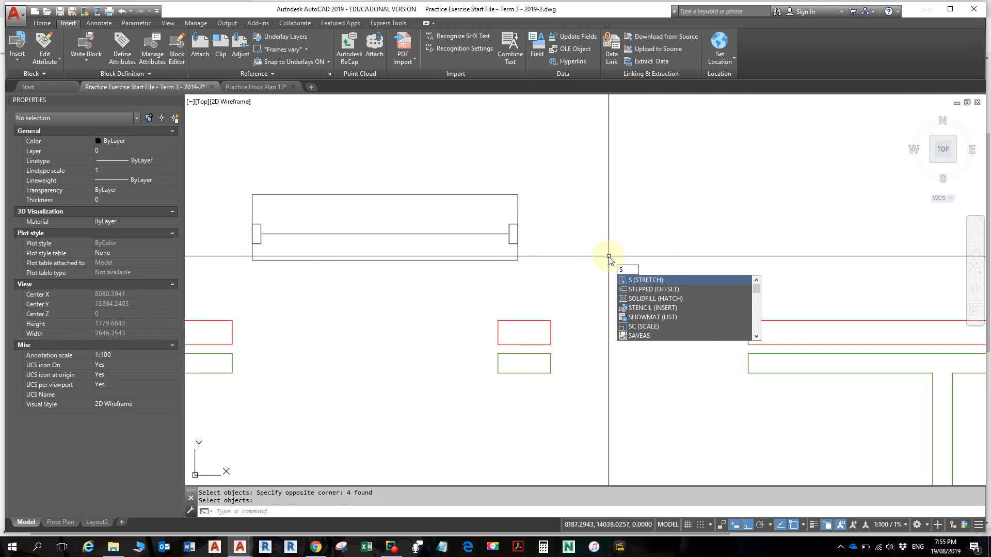
pyautogui.press('Return')
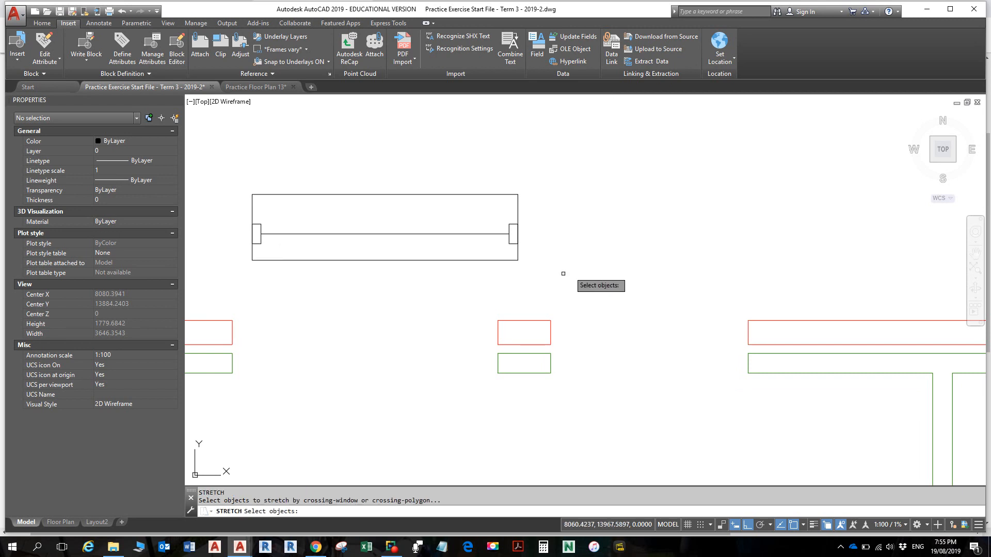
pyautogui.press('Escape')
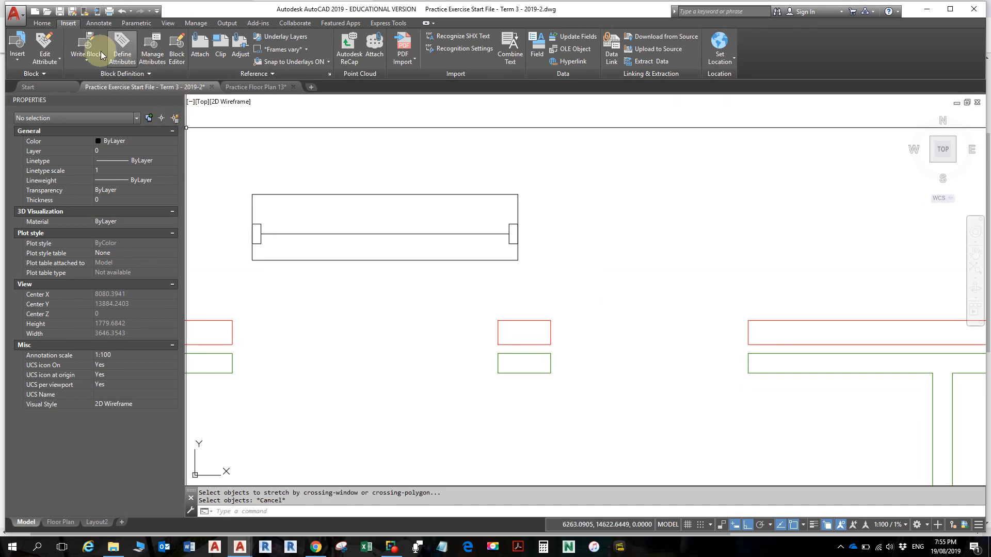
pyautogui.click(43, 24)
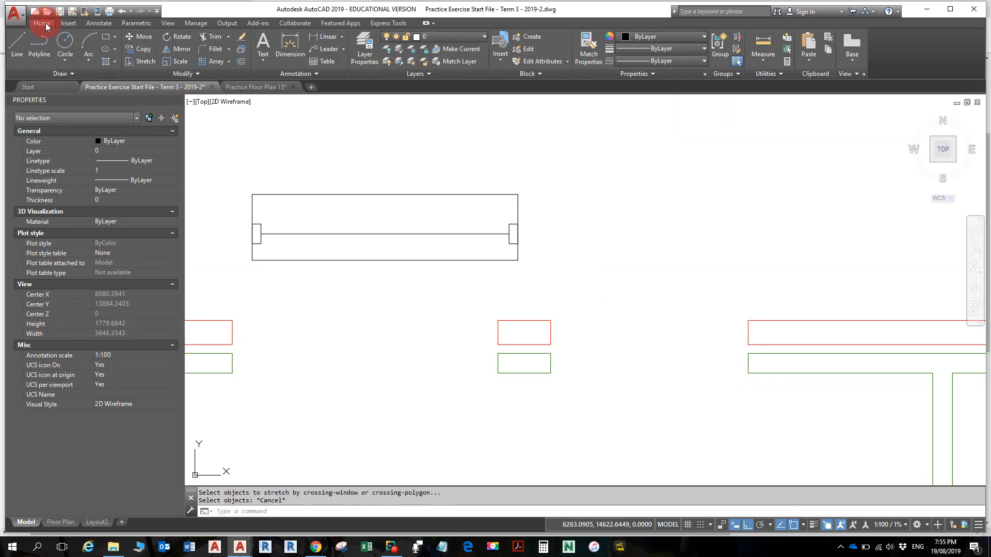
pyautogui.click(142, 61)
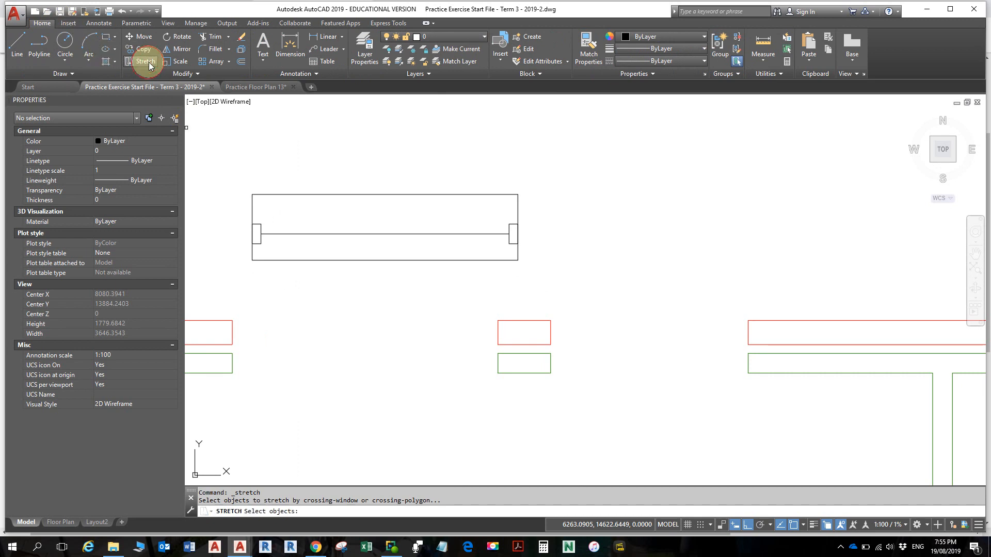
pyautogui.click(543, 283)
pyautogui.click(498, 189)
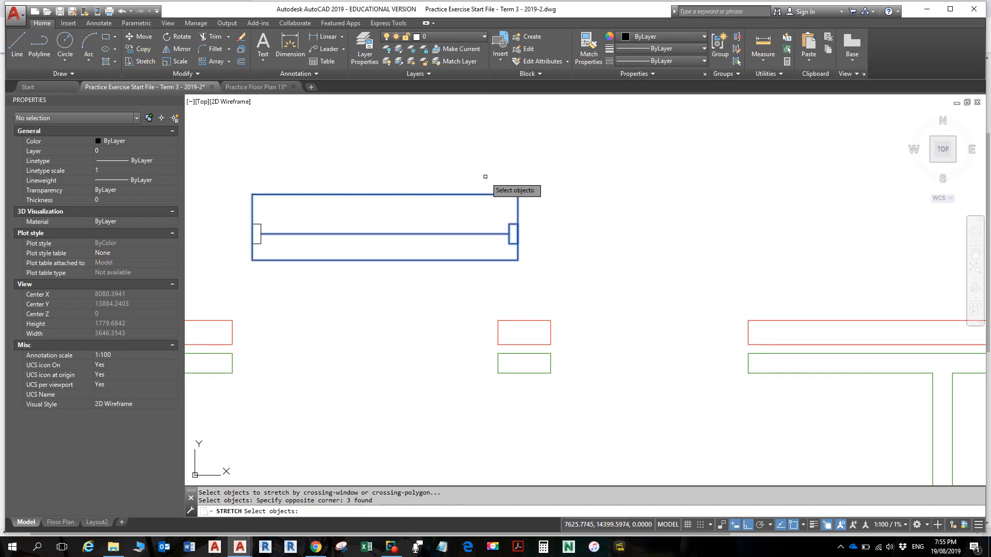
pyautogui.press('Return')
pyautogui.click(483, 167)
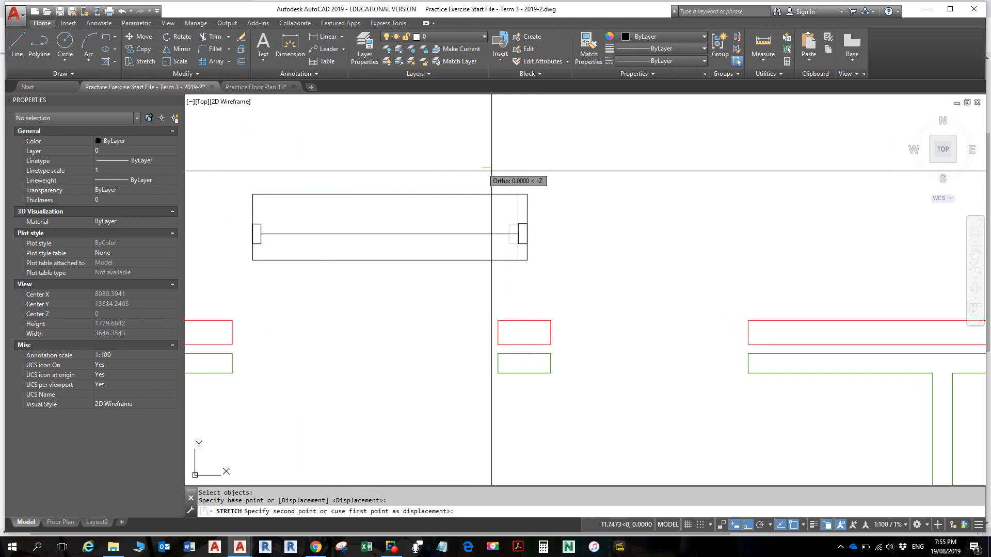
pyautogui.write('600')
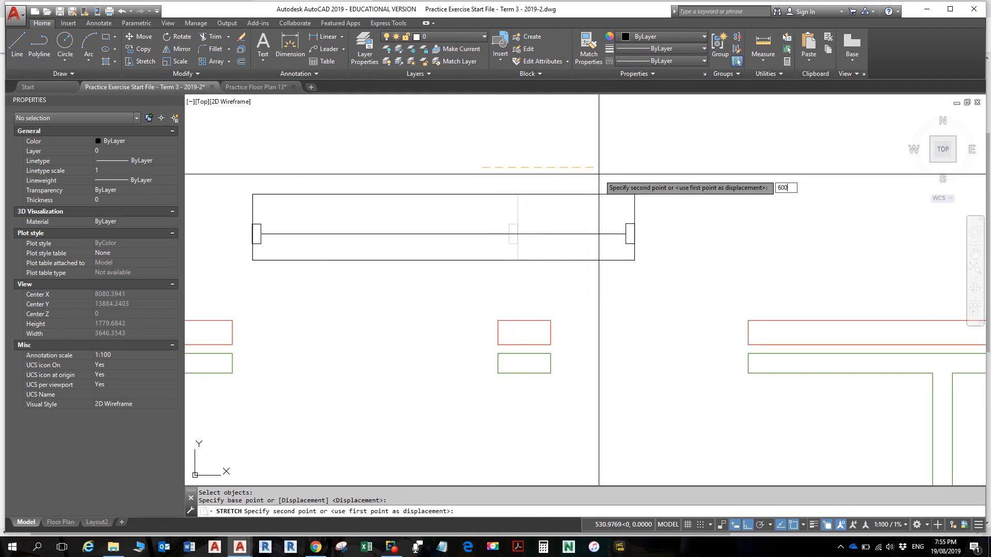
pyautogui.press('Return')
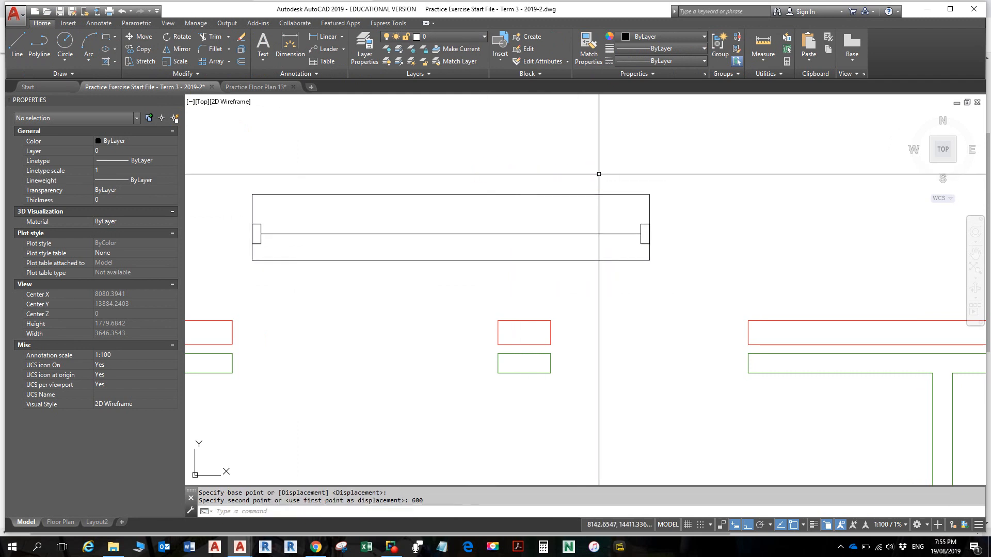
# Step: Measure the stretched window's overall length between its two upper corners
pyautogui.click(758, 46)
pyautogui.click(253, 195)
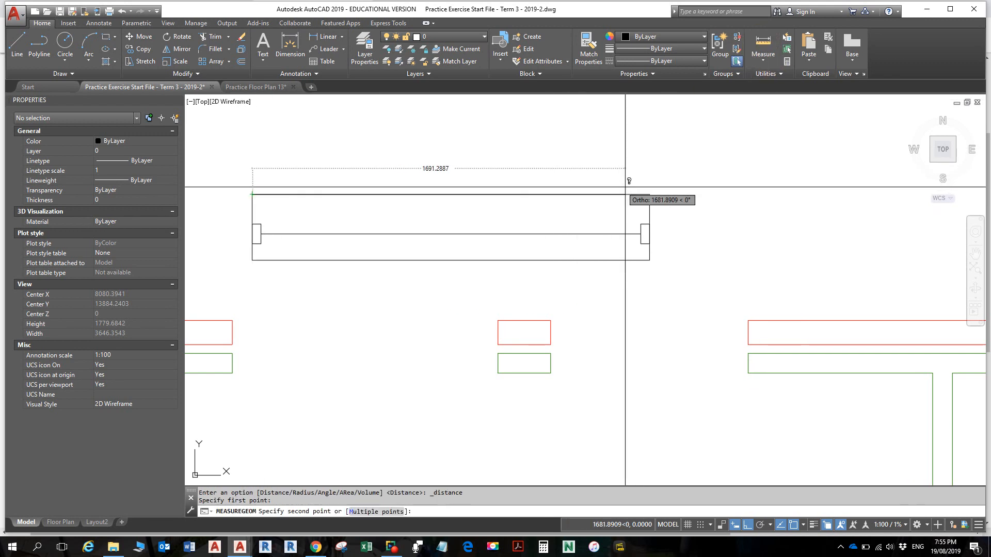
pyautogui.click(649, 194)
pyautogui.press('Escape')
pyautogui.press('Escape')
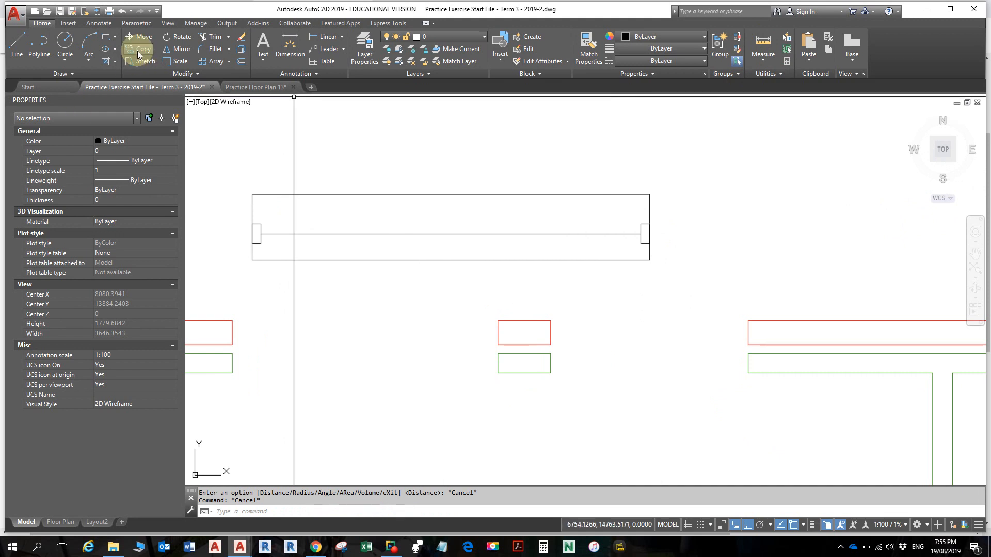
# Step: Start Write Block with the window's lower left corner as base point and select the outline, both jambs and centre line as objects
pyautogui.write('w')
pyautogui.press('Return')
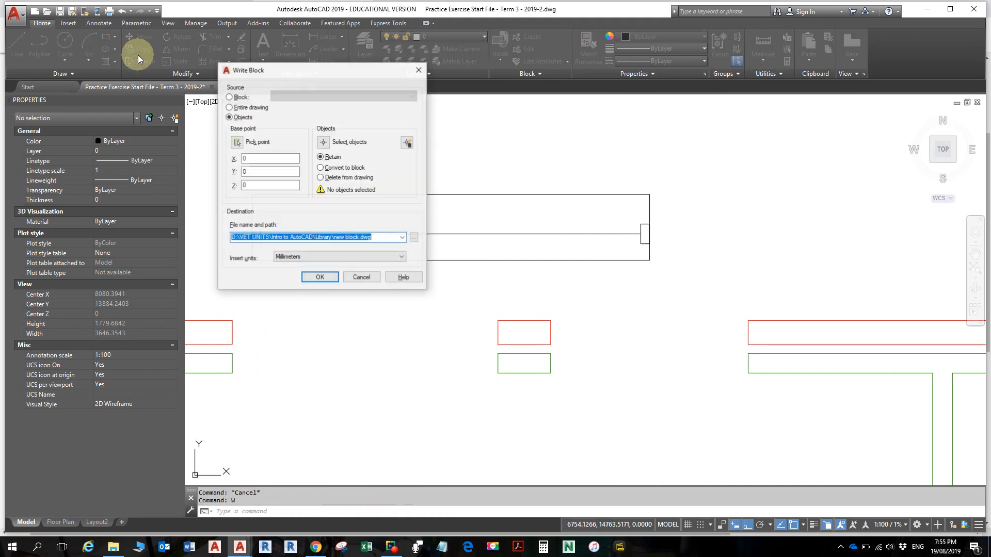
pyautogui.click(237, 143)
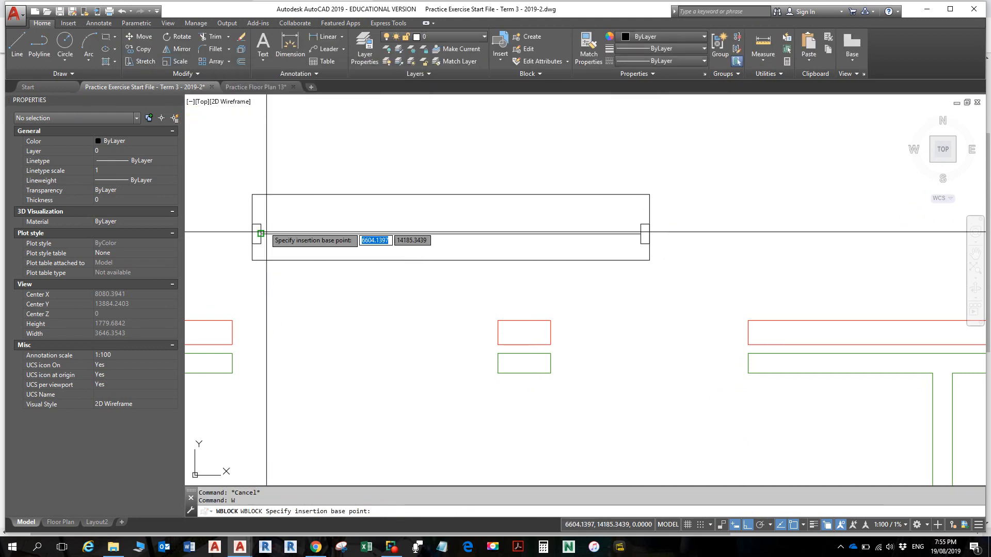
pyautogui.click(252, 270)
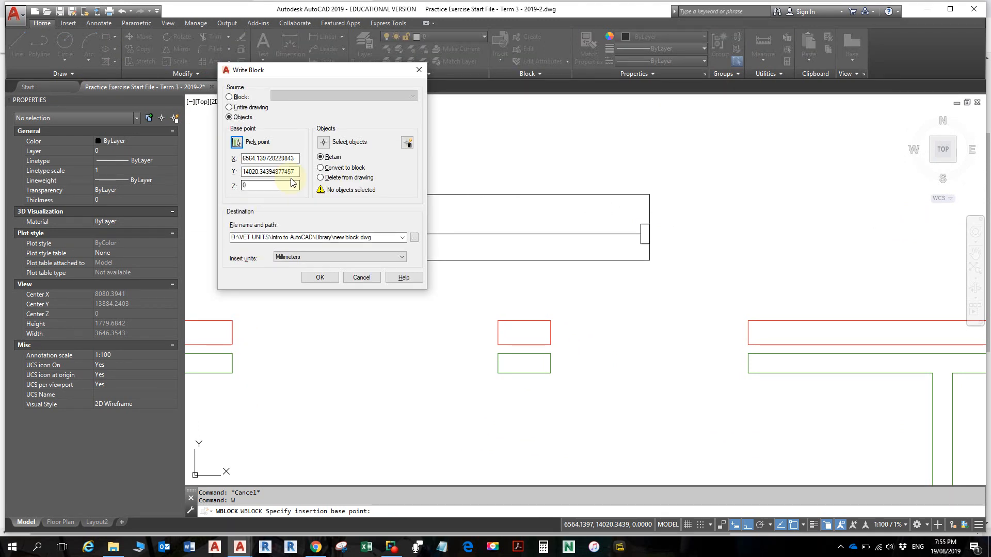
pyautogui.click(324, 142)
pyautogui.click(241, 173)
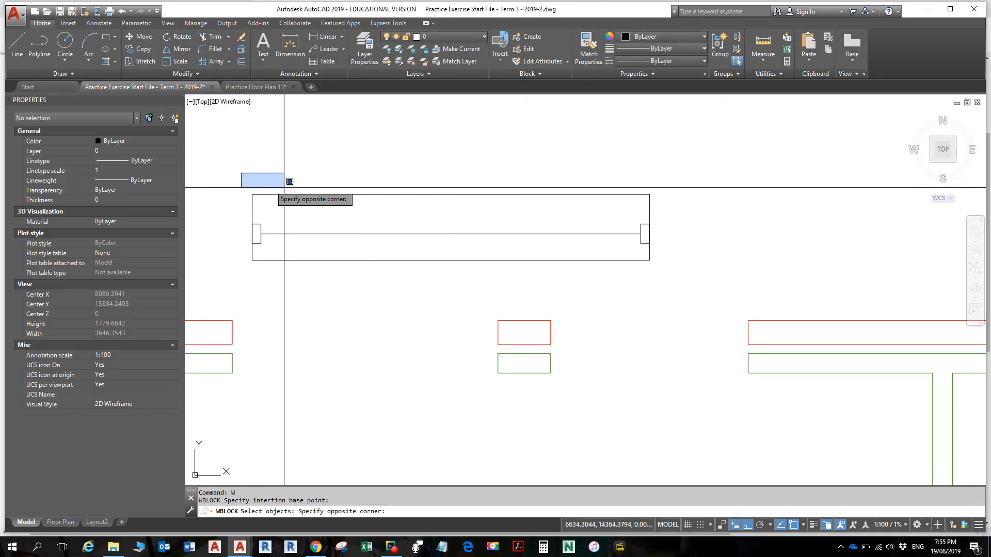
pyautogui.click(659, 266)
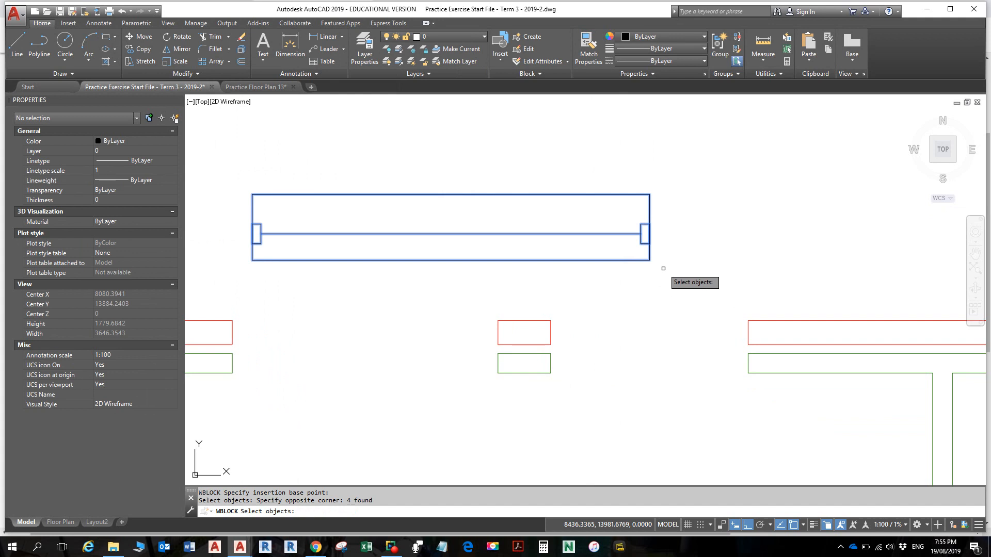
pyautogui.press('Return')
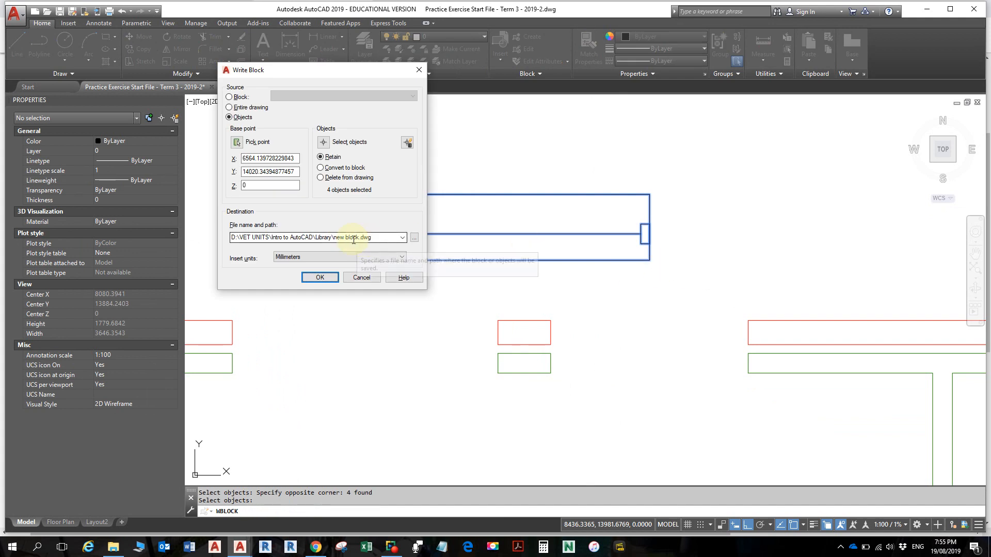
# Step: Name the block file Window-1810_PLAN.dwg in the Library folder, based on the Window-1210_PLAN name, and write the block out
pyautogui.click(412, 238)
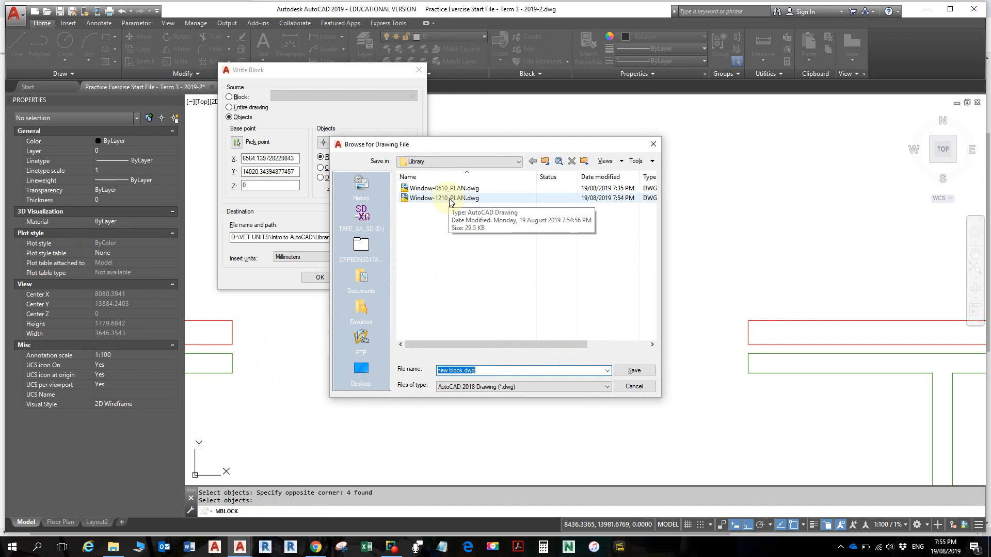
pyautogui.click(450, 199)
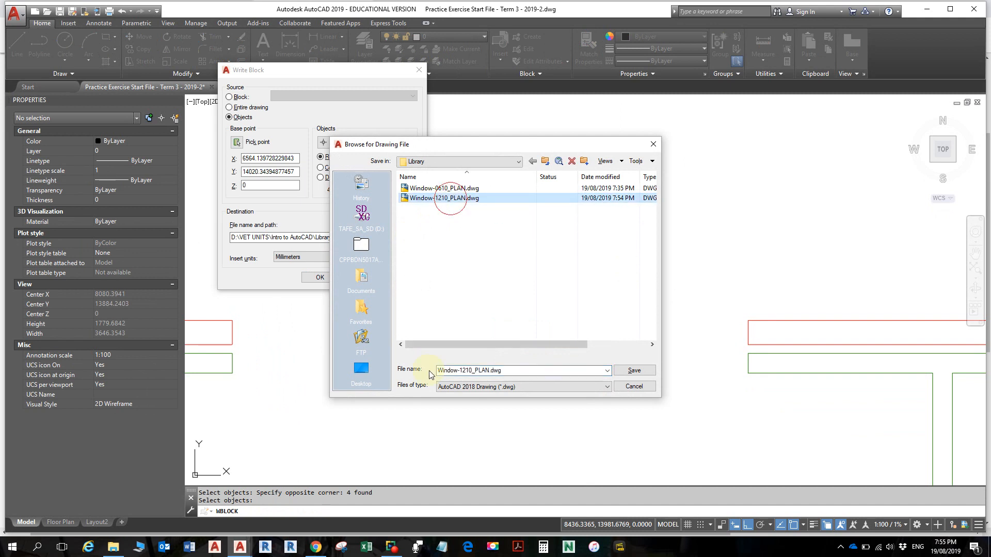
pyautogui.click(468, 370)
pyautogui.click(468, 371)
pyautogui.moveTo(471, 371); pyautogui.dragTo(463, 382)
pyautogui.click(466, 368)
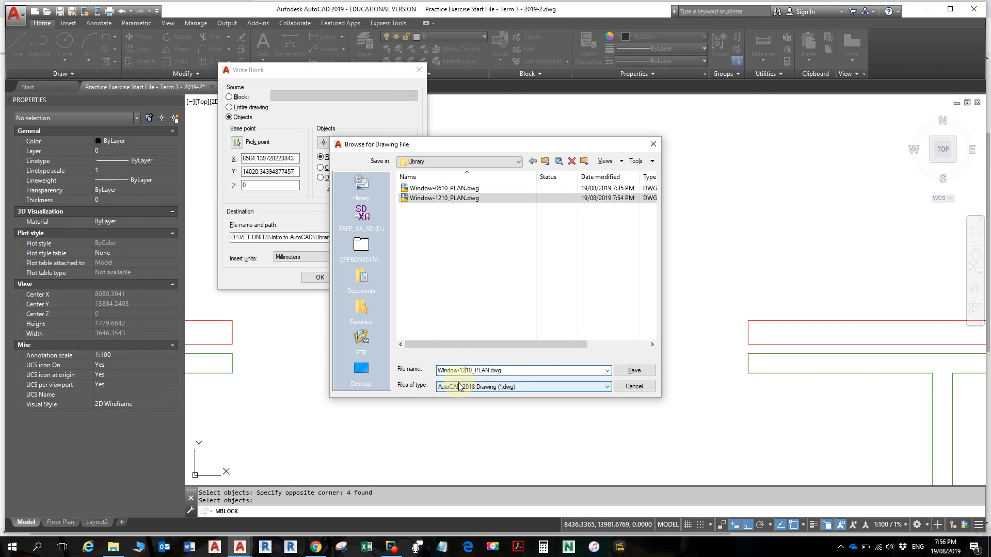
pyautogui.press('Delete')
pyautogui.write('8')
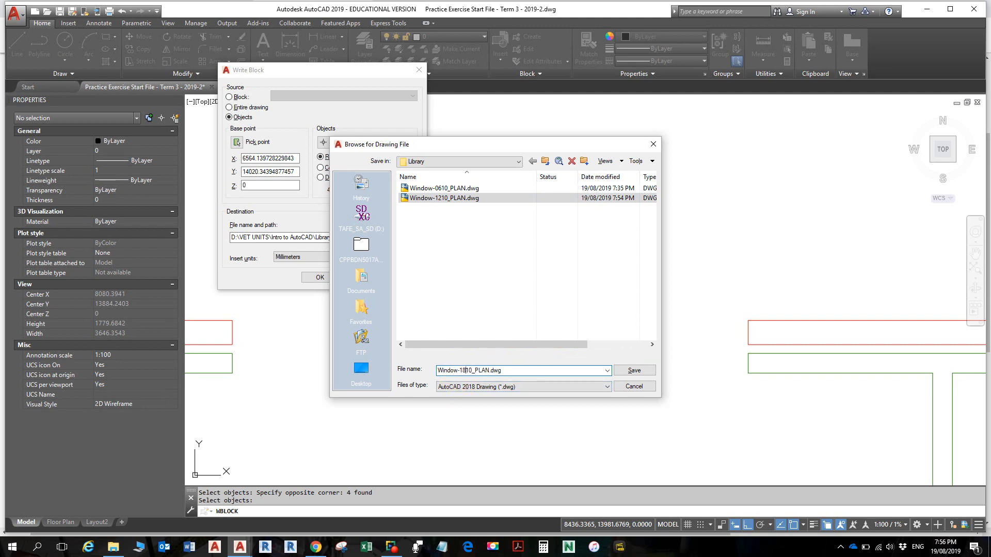
pyautogui.click(623, 371)
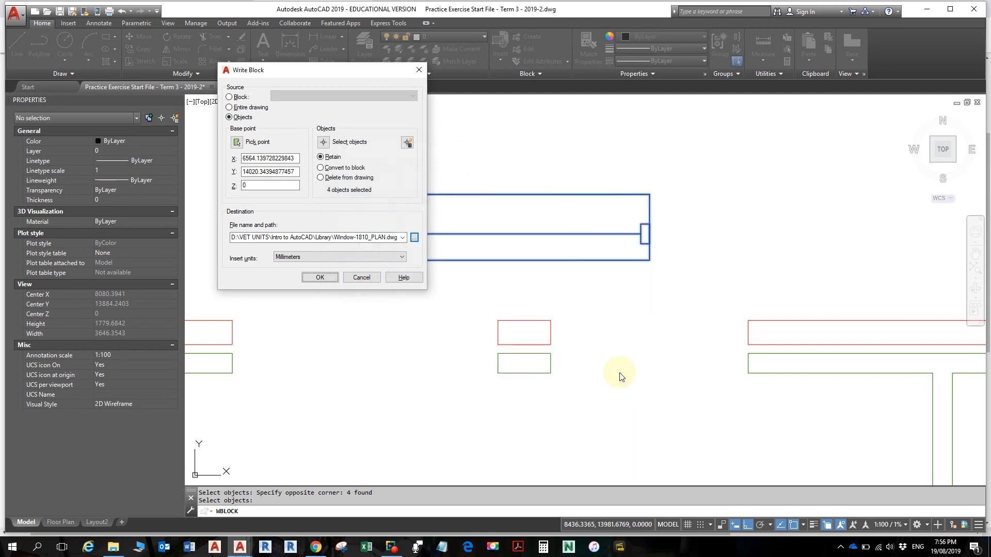
pyautogui.click(320, 277)
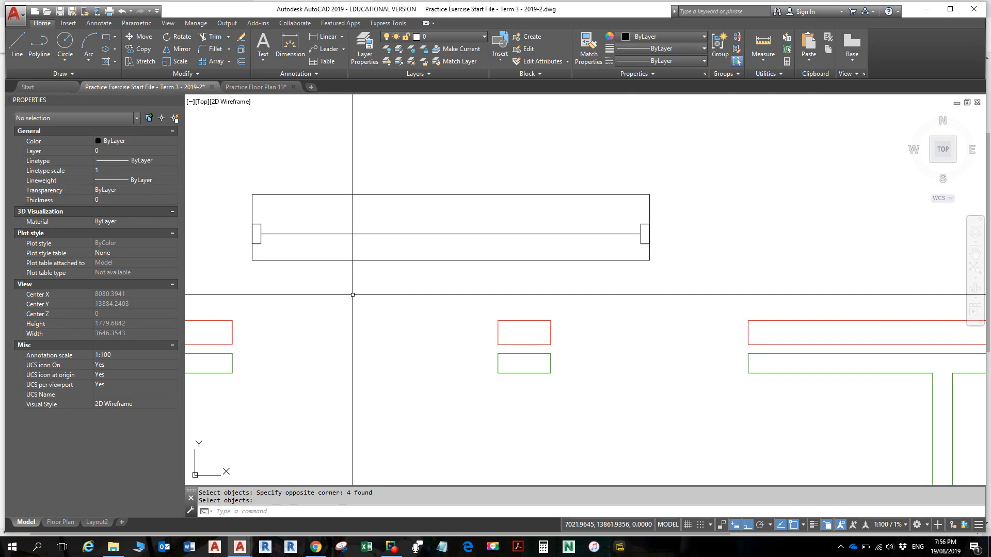
pyautogui.press('alt')
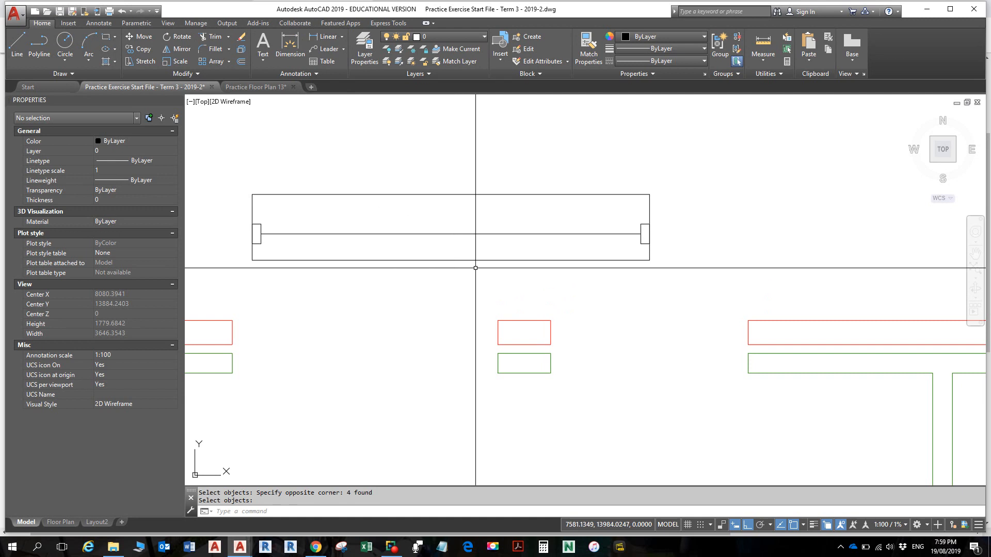
pyautogui.scroll(-4, 481, 268)
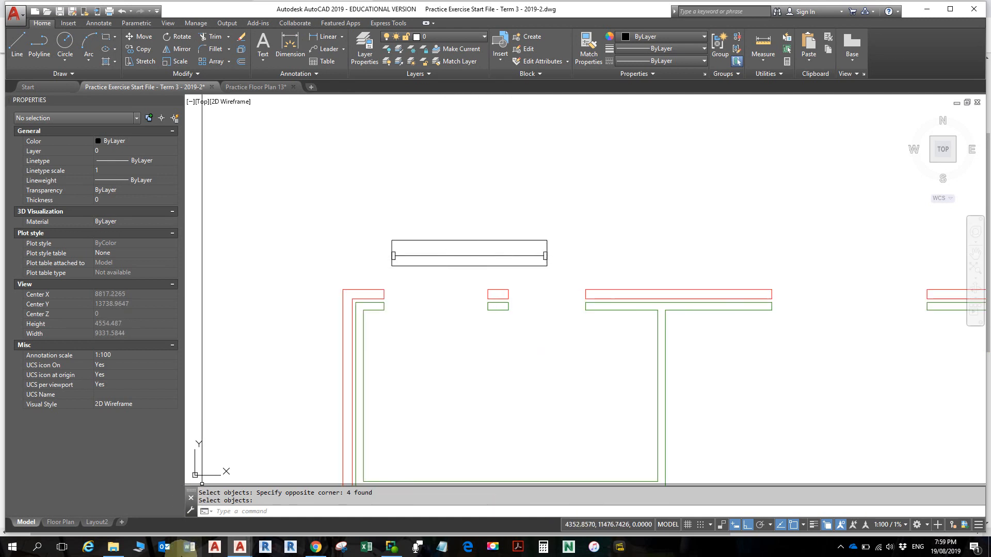
# Step: Check the saved window block files in the Library folder under Intro to AutoCAD in File Explorer, returning to AutoCAD
pyautogui.click(113, 547)
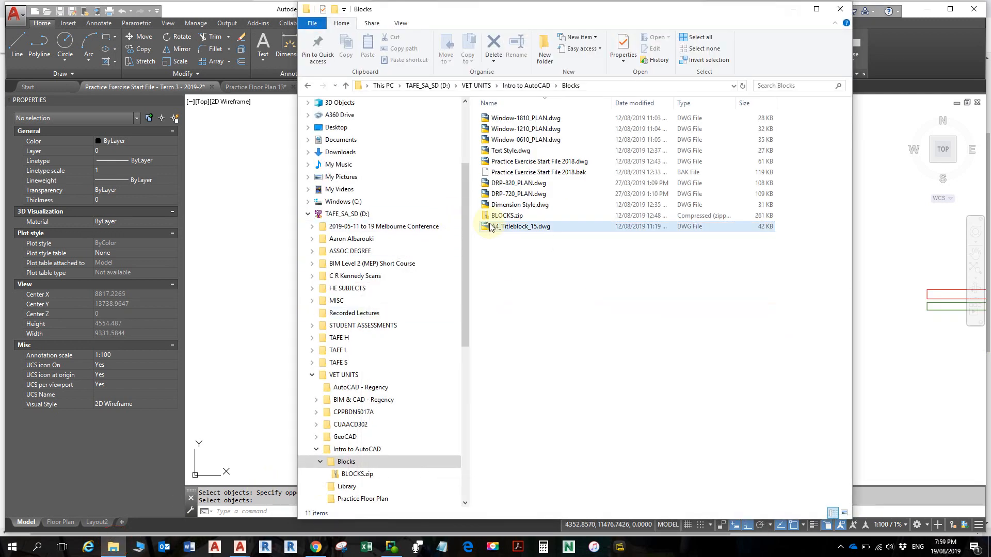
pyautogui.click(536, 86)
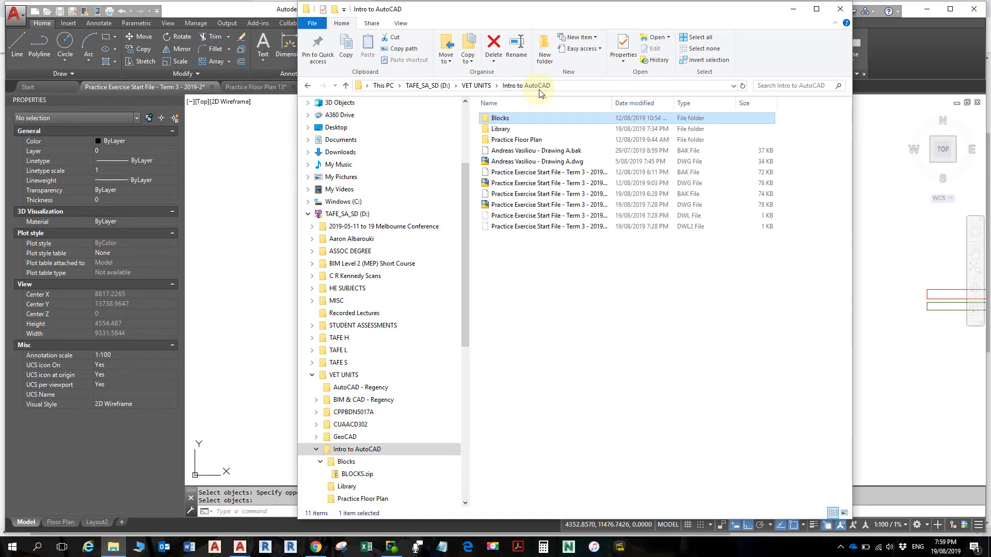
pyautogui.doubleClick(499, 129)
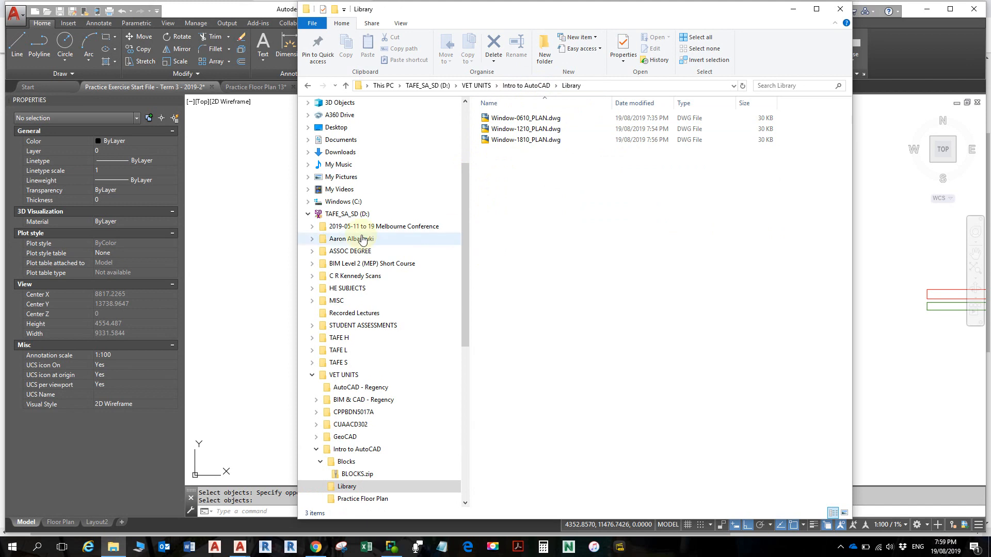
pyautogui.click(256, 211)
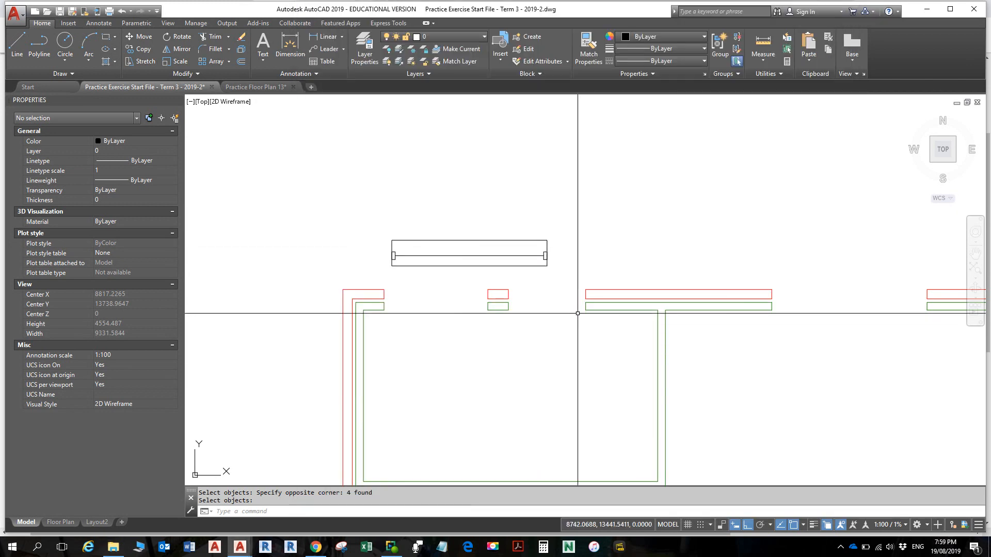
# Step: Erase the loose 1810 window outline, jambs and centre line above the floor plan
pyautogui.moveTo(575, 299); pyautogui.dragTo(591, 254, button='middle')
pyautogui.click(584, 228)
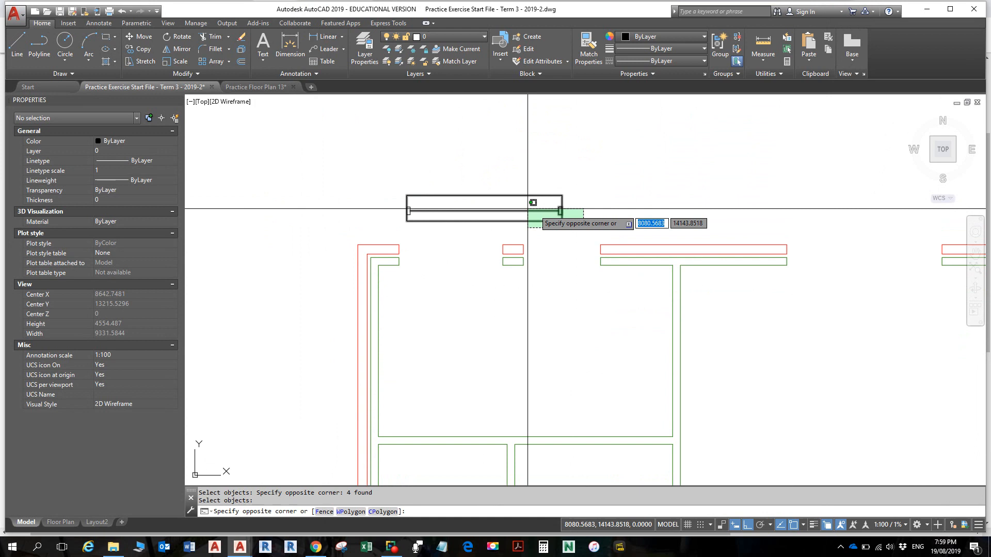
pyautogui.click(404, 161)
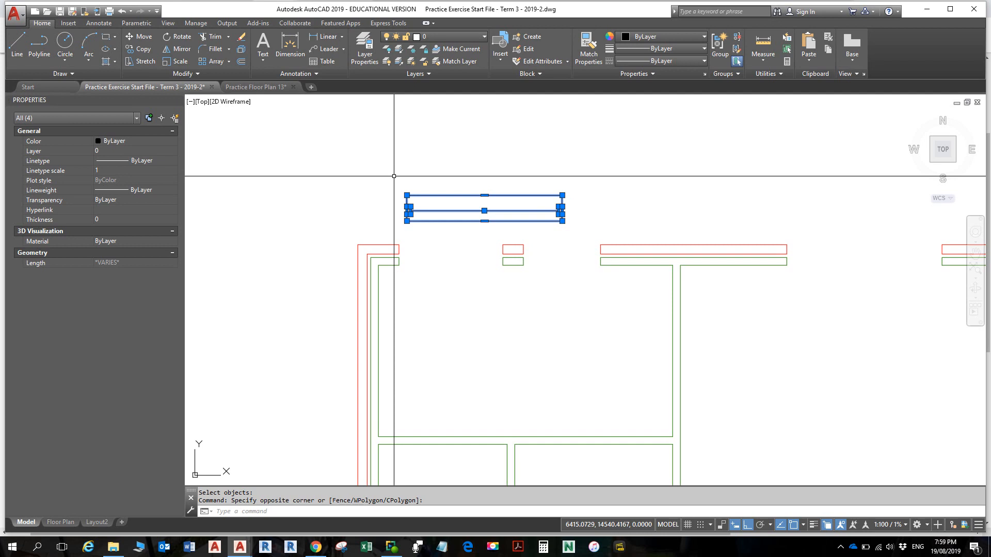
pyautogui.press('Delete')
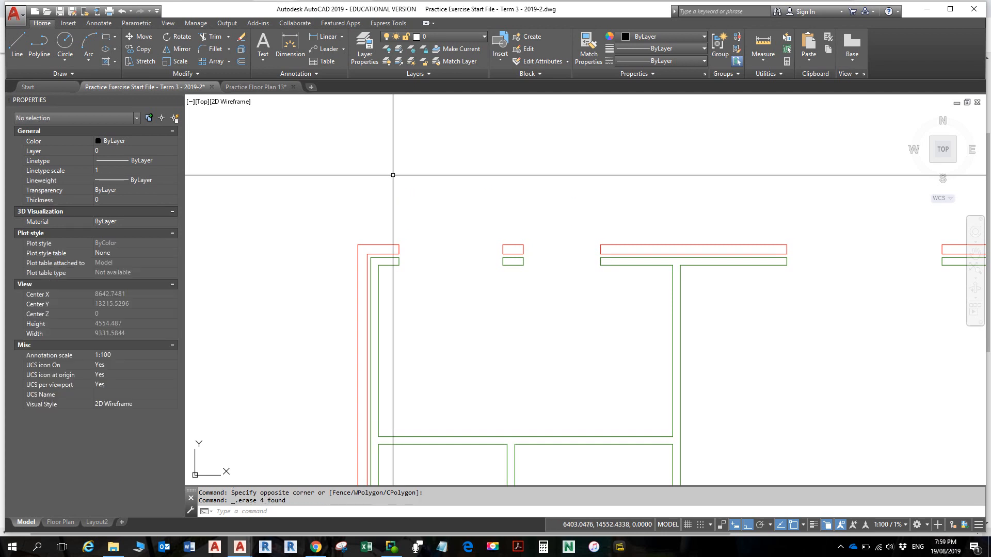
# Step: Make Window the current layer
pyautogui.moveTo(410, 199); pyautogui.dragTo(417, 151, button='middle')
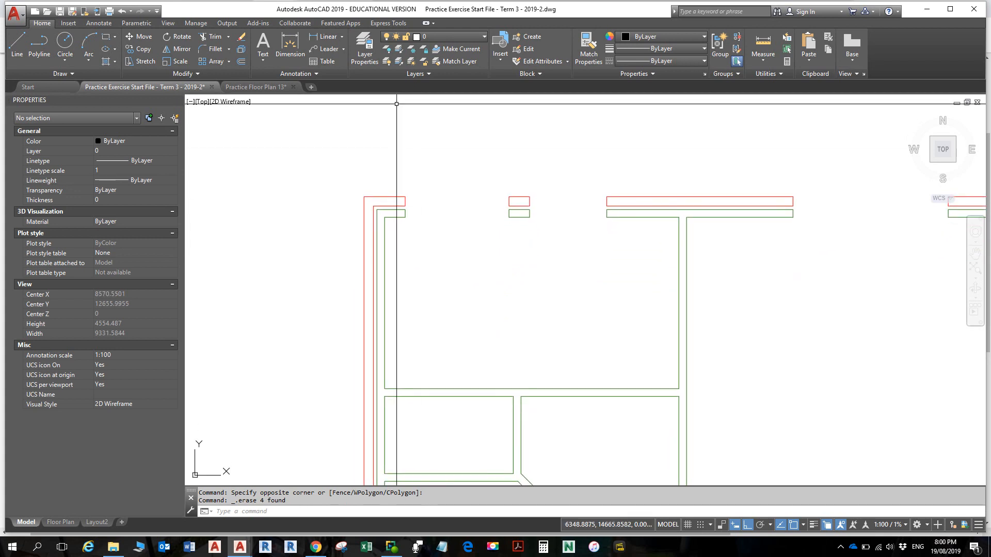
pyautogui.click(446, 39)
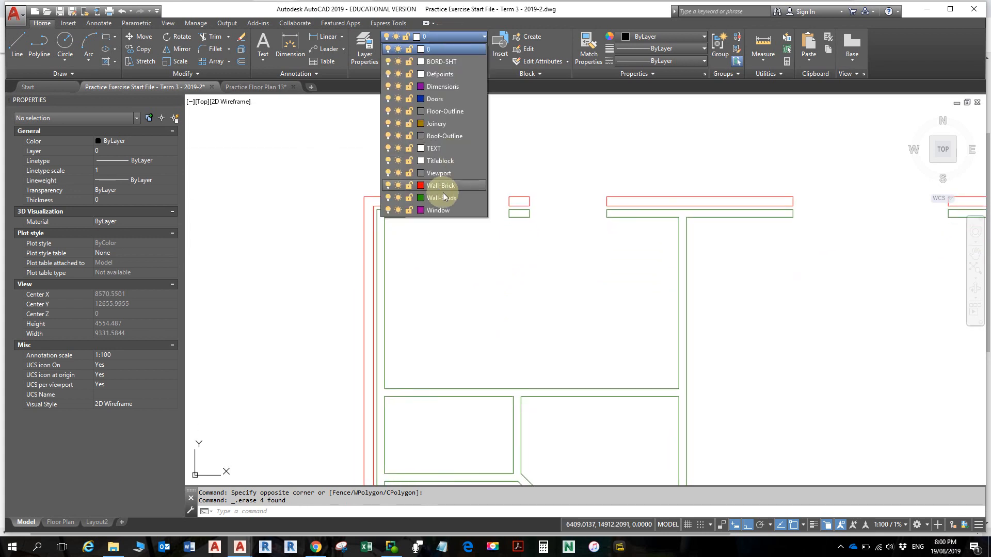
pyautogui.click(443, 210)
# Step: Start inserting a block and load Window-1810_PLAN.dwg from the Library folder as its source
pyautogui.click(72, 23)
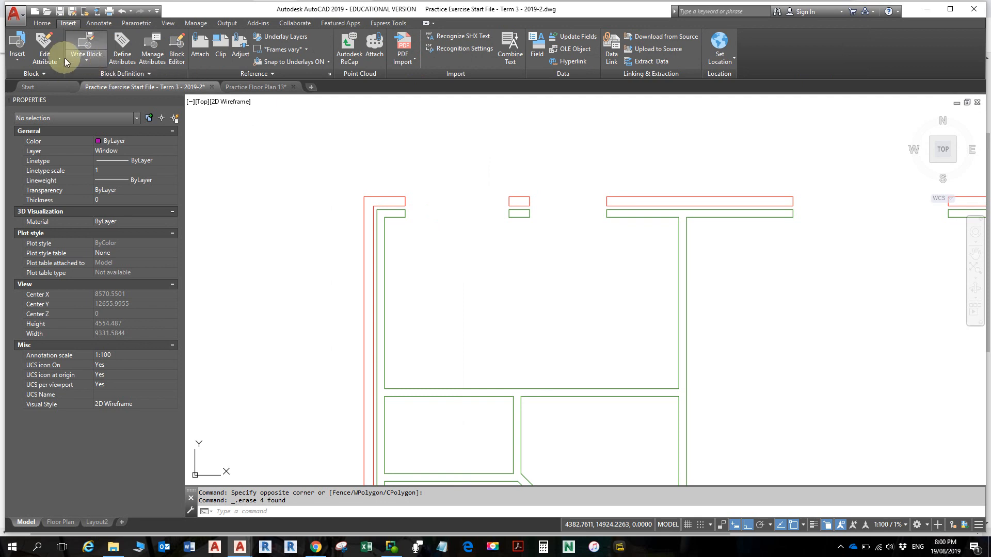
pyautogui.click(23, 65)
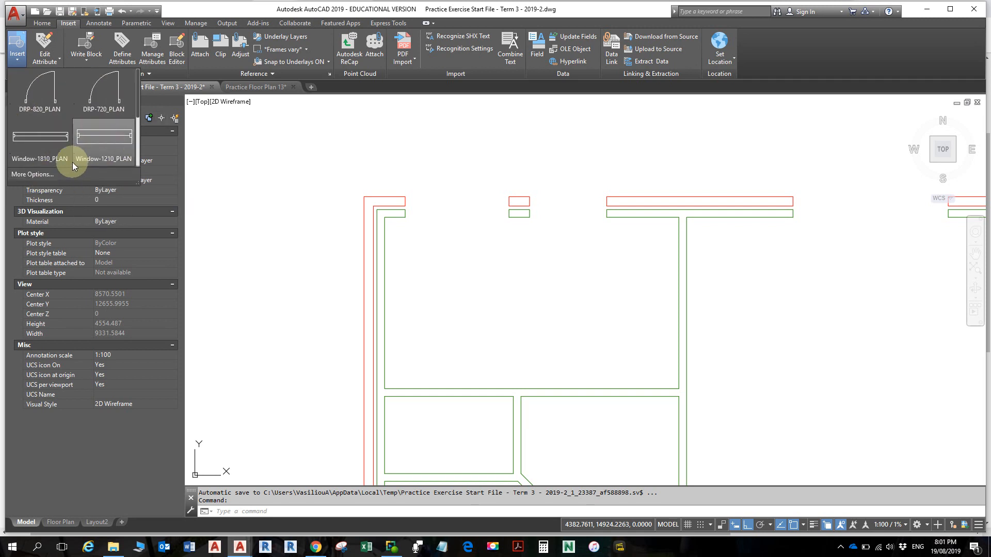
pyautogui.click(42, 175)
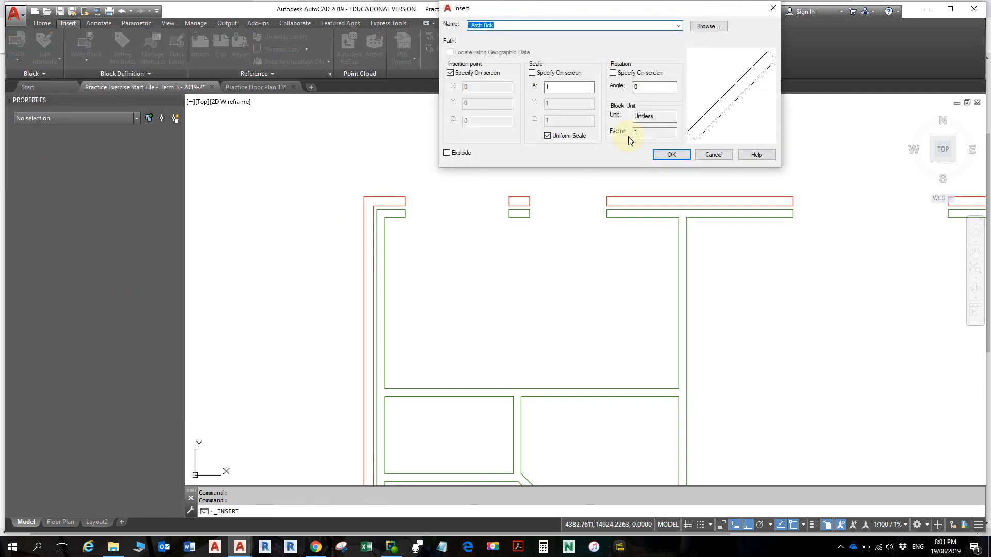
pyautogui.click(706, 28)
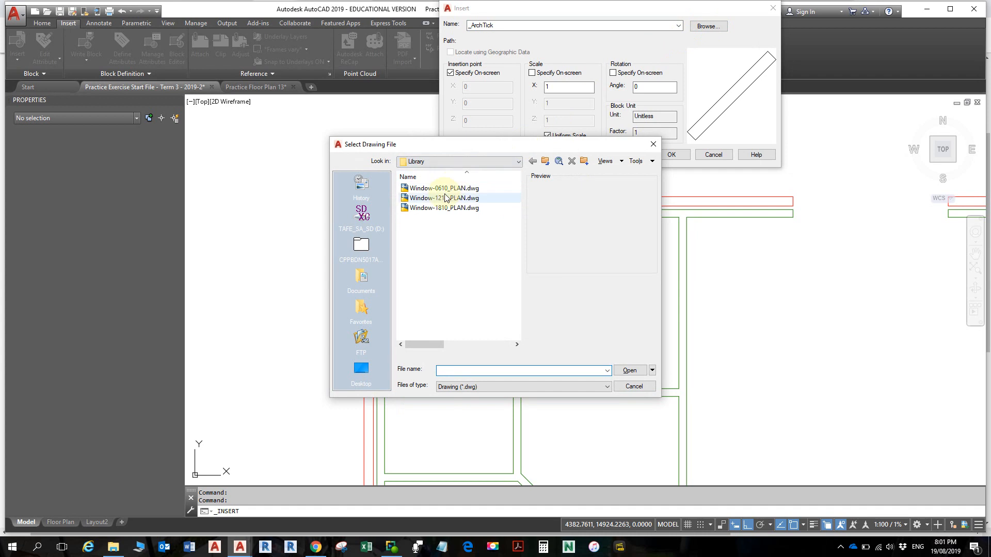
pyautogui.click(498, 162)
pyautogui.click(499, 162)
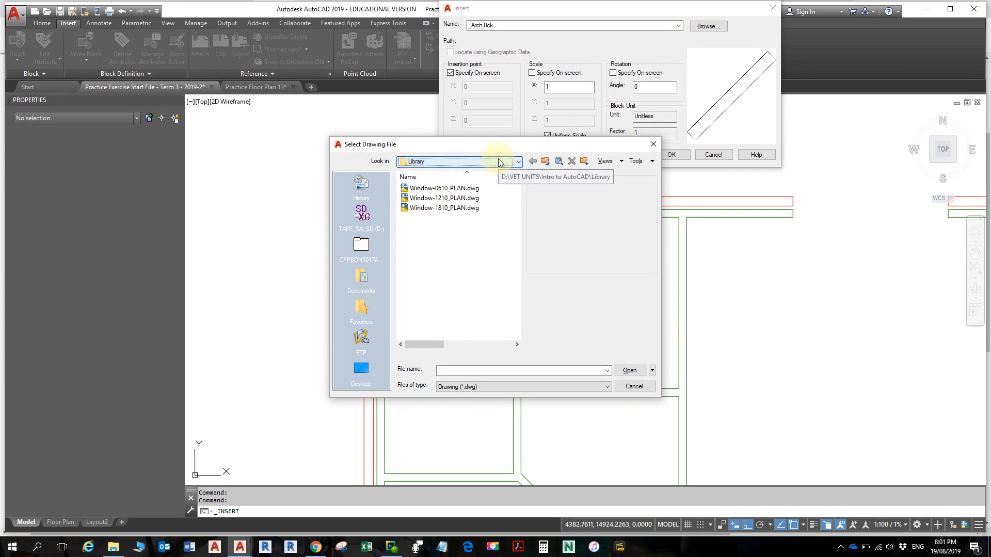
pyautogui.click(461, 208)
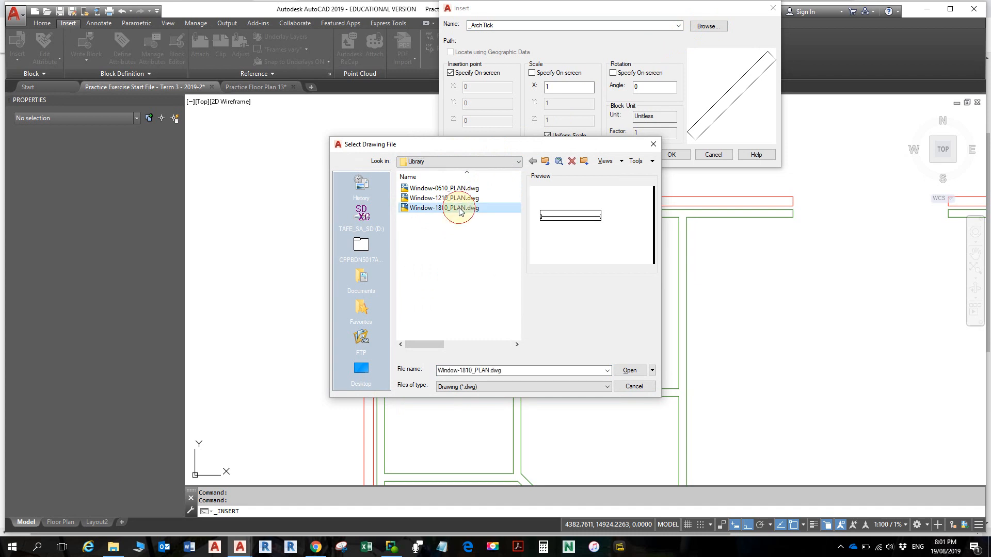
pyautogui.click(618, 373)
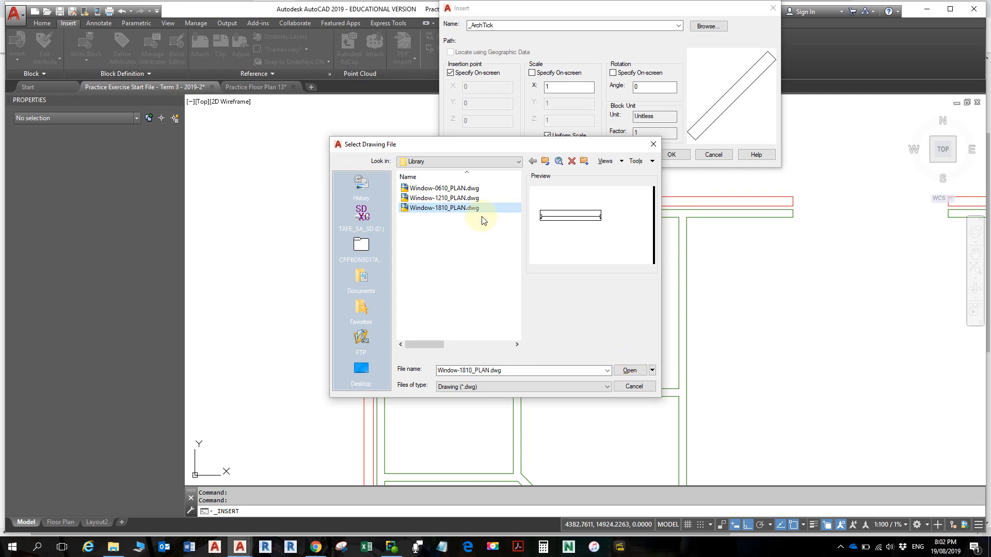
pyautogui.click(631, 371)
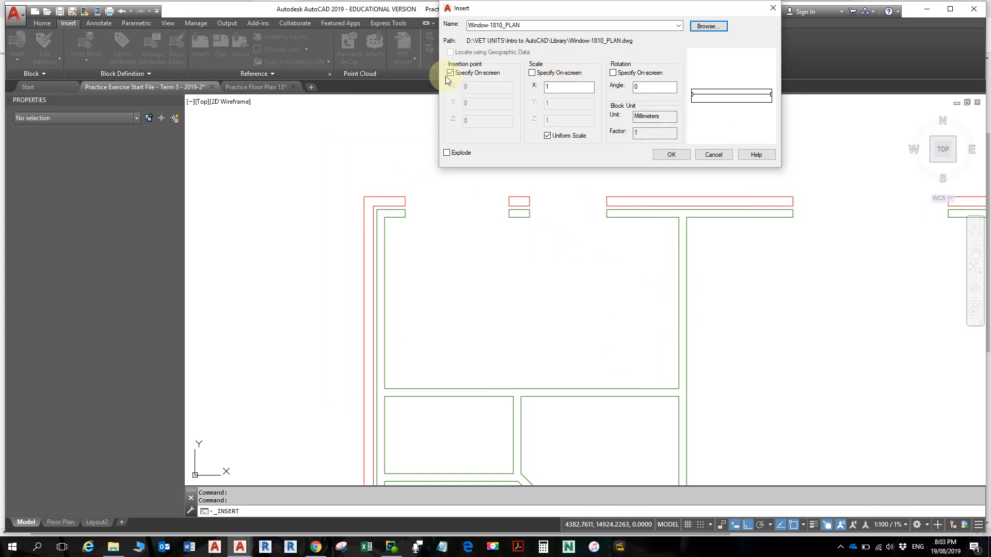
# Step: Specify the block's insertion point and rotation on-screen with uniform scale 1, and accept redefining the existing Window-1810_PLAN block
pyautogui.moveTo(590, 9); pyautogui.dragTo(549, 72)
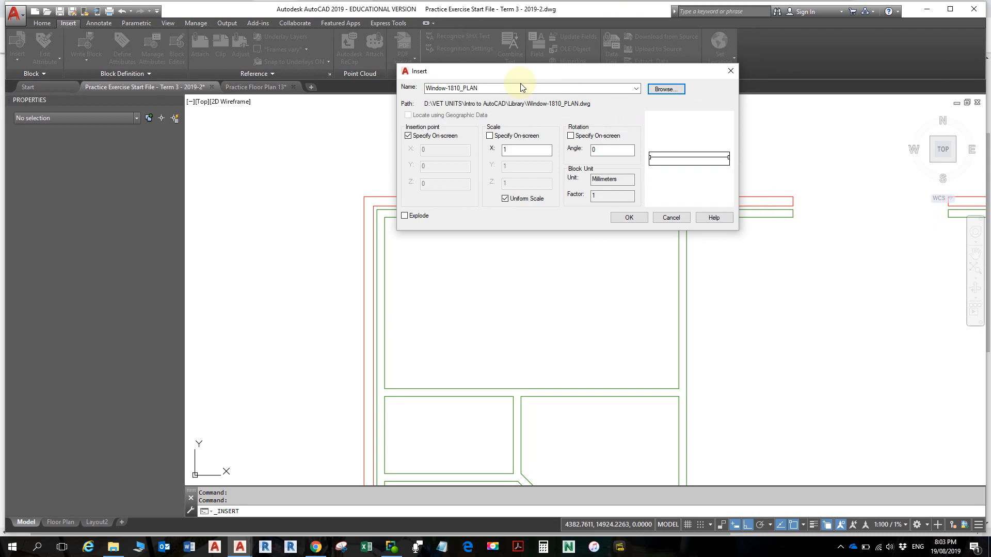
pyautogui.click(407, 137)
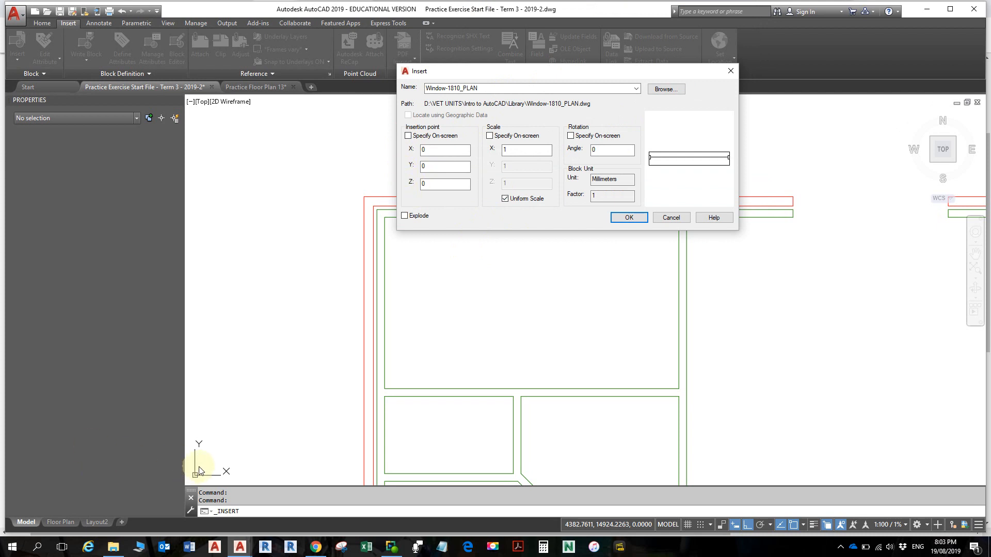
pyautogui.click(407, 136)
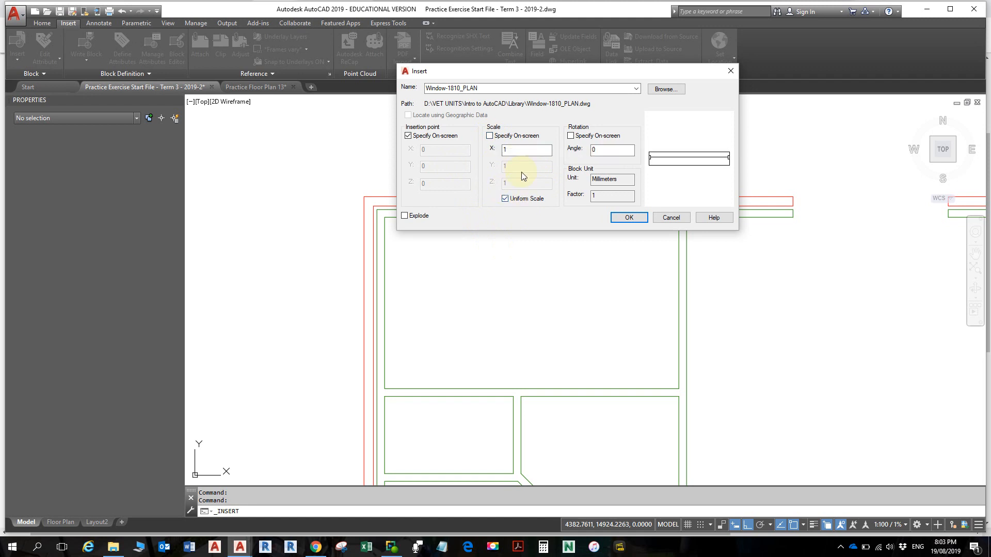
pyautogui.click(516, 150)
pyautogui.click(570, 136)
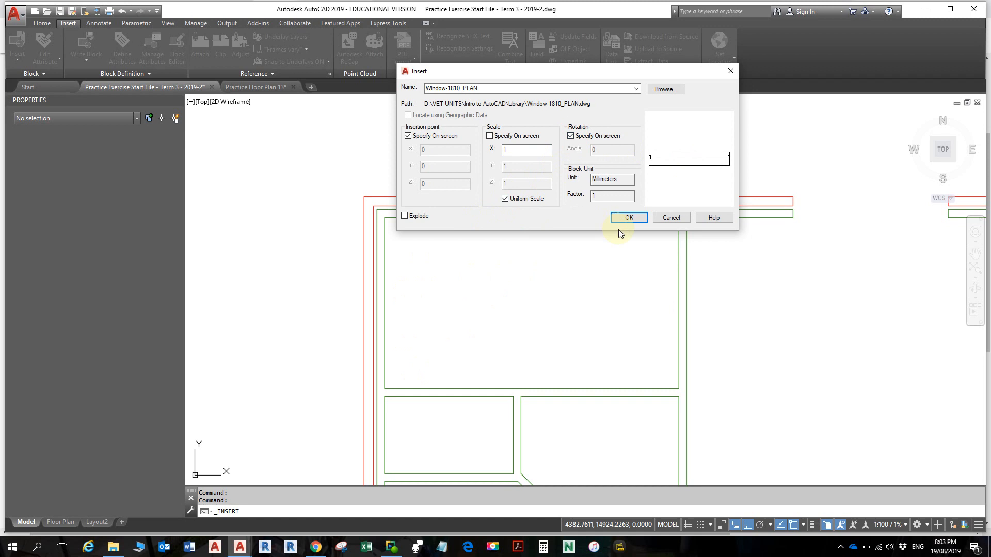
pyautogui.click(630, 219)
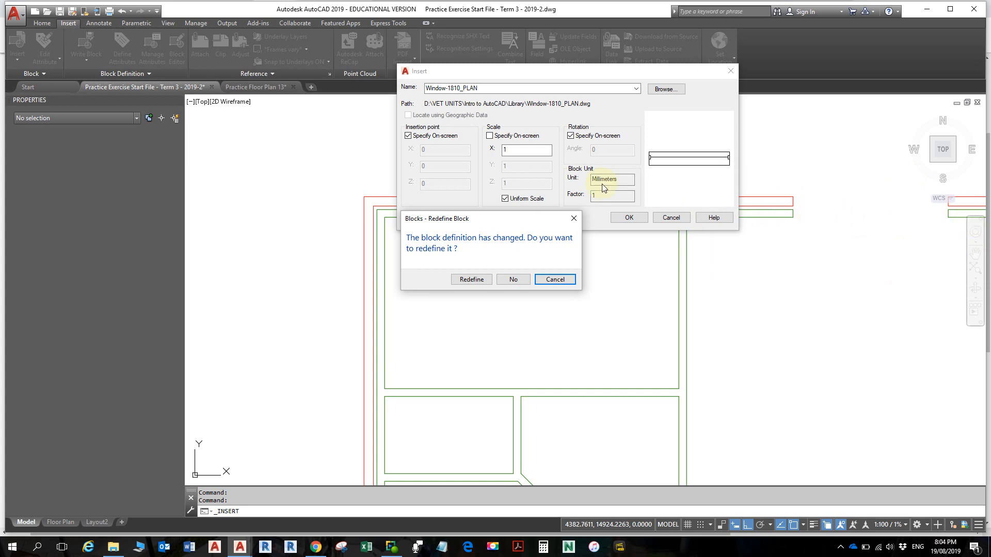
pyautogui.click(472, 279)
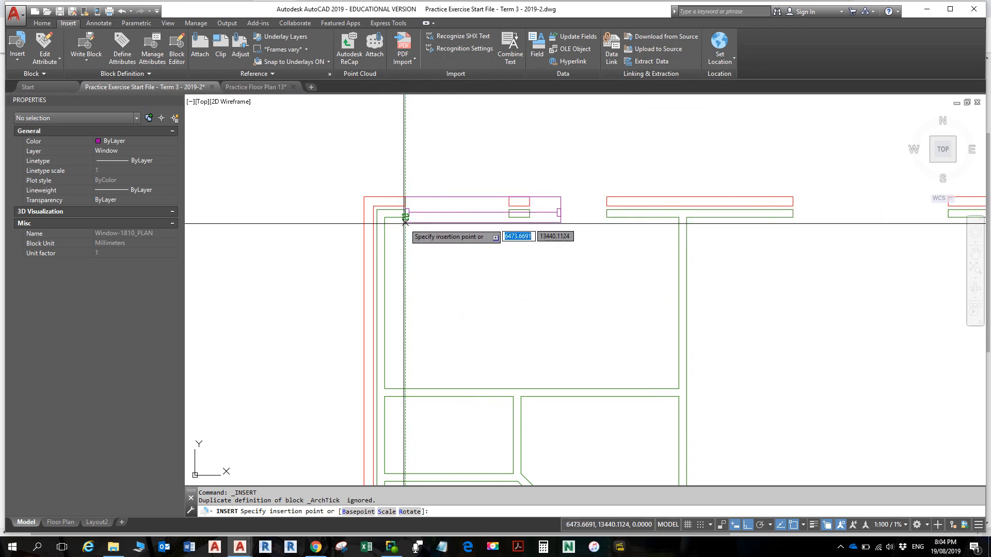
# Step: Place the 1810 window in the top wall's wide opening, based at the left wall end's lower inner corner, with rotation 0
pyautogui.scroll(-2, 618, 250)
pyautogui.moveTo(698, 255); pyautogui.dragTo(553, 252, button='middle')
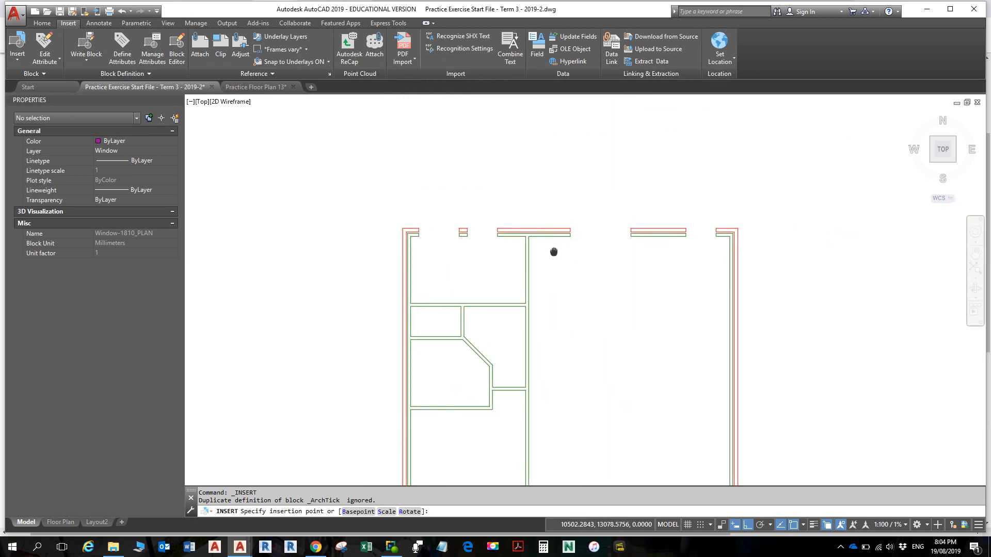
pyautogui.scroll(1, 577, 241)
pyautogui.scroll(4, 575, 236)
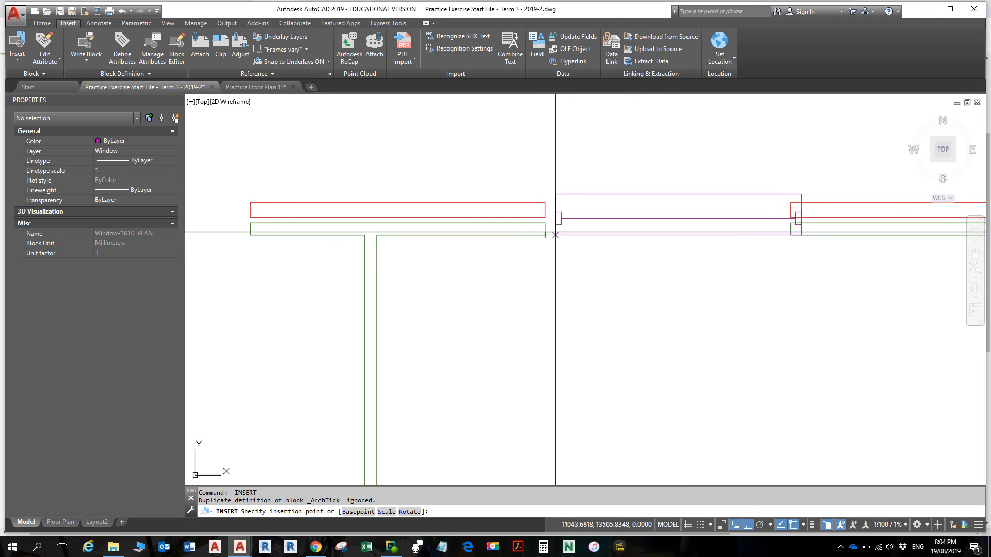
pyautogui.click(545, 235)
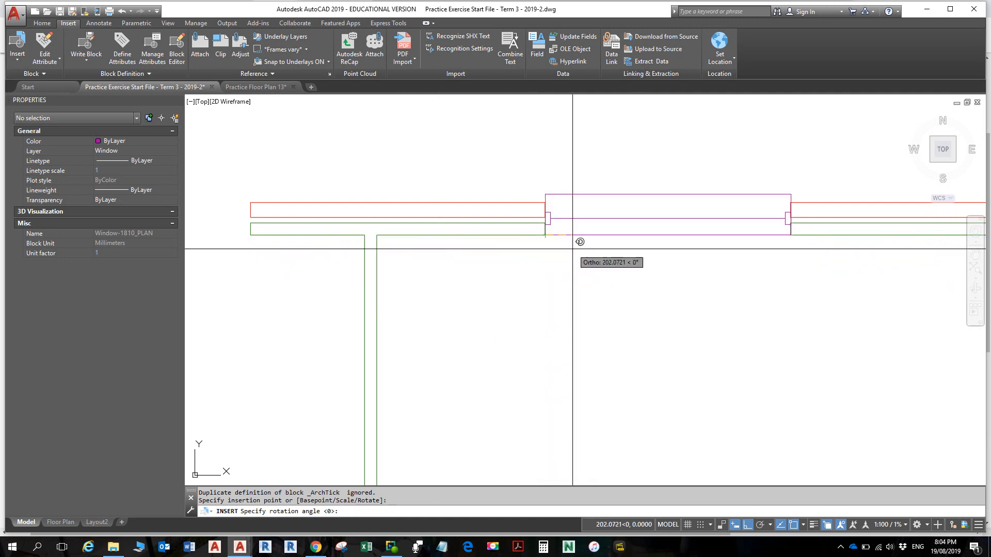
pyautogui.scroll(-4, 560, 253)
pyautogui.moveTo(561, 253); pyautogui.dragTo(370, 219, button='middle')
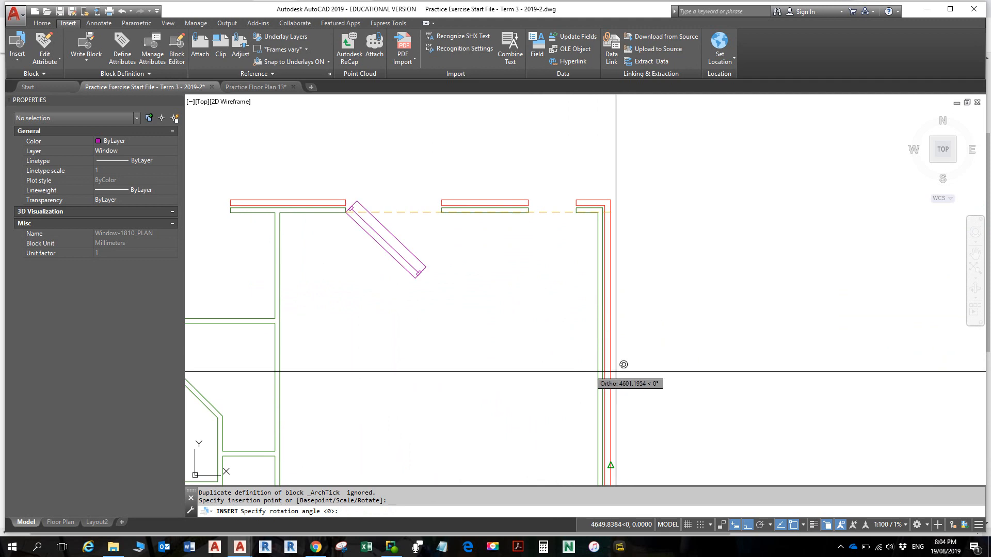
pyautogui.scroll(5, 413, 258)
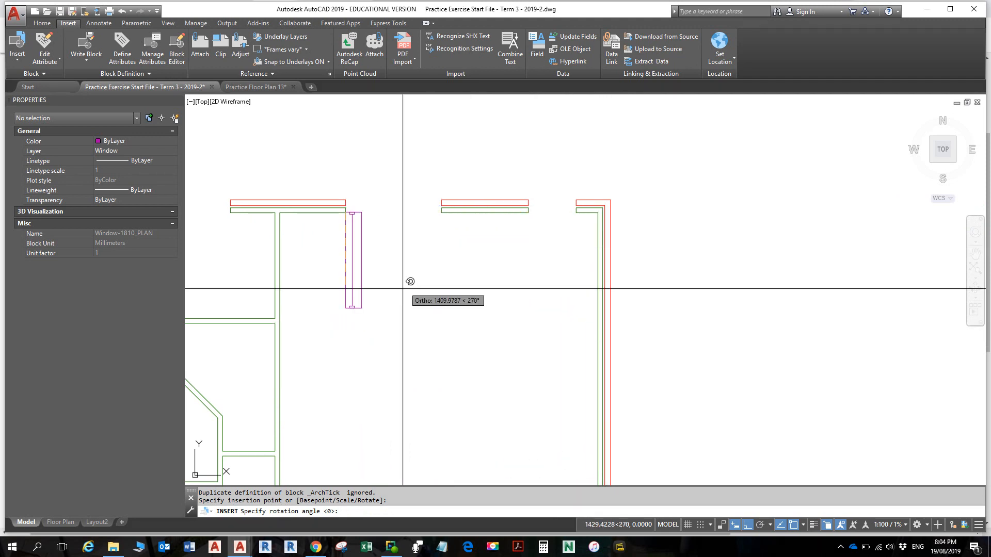
pyautogui.moveTo(476, 228); pyautogui.dragTo(545, 401, button='middle')
pyautogui.scroll(-2, 562, 350)
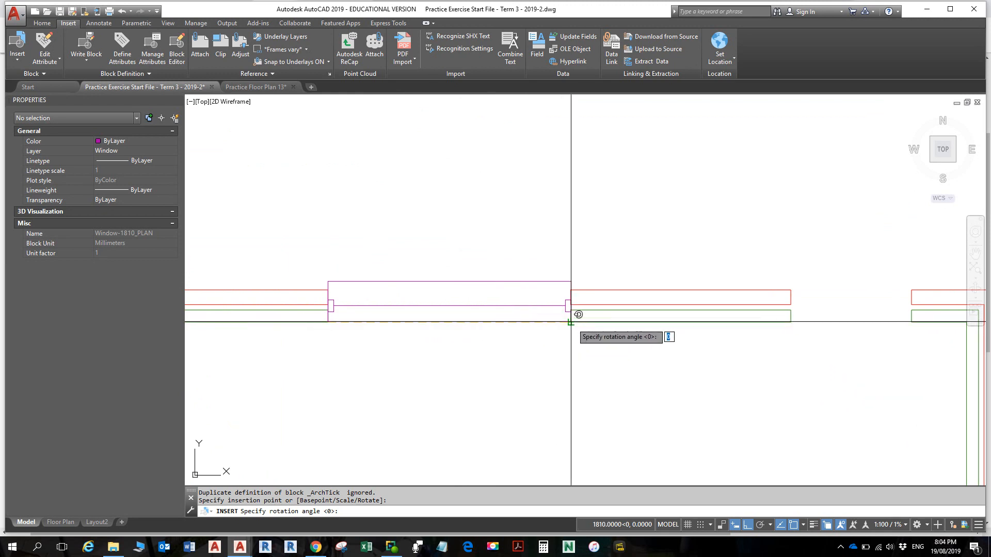
pyautogui.scroll(4, 574, 323)
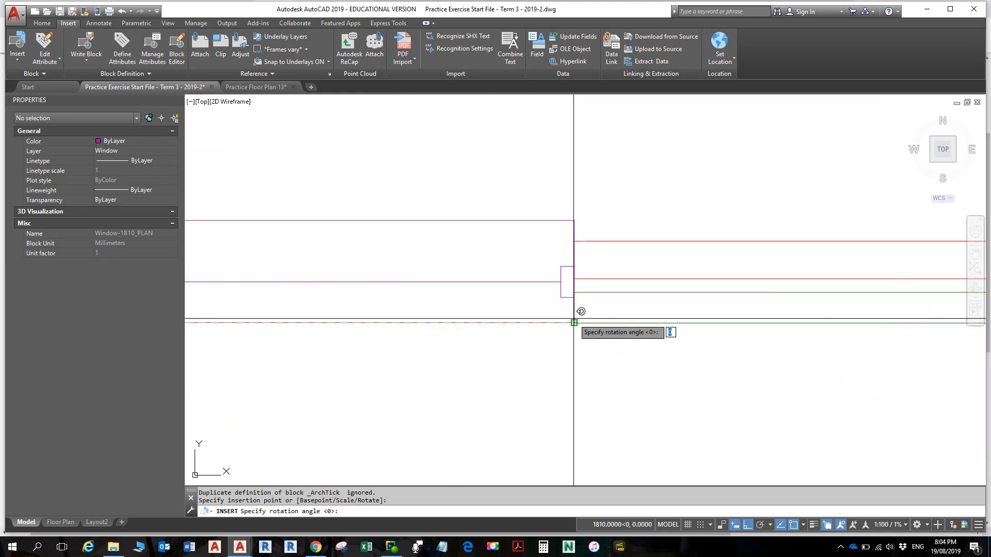
pyautogui.press('Return')
pyautogui.scroll(-5, 575, 331)
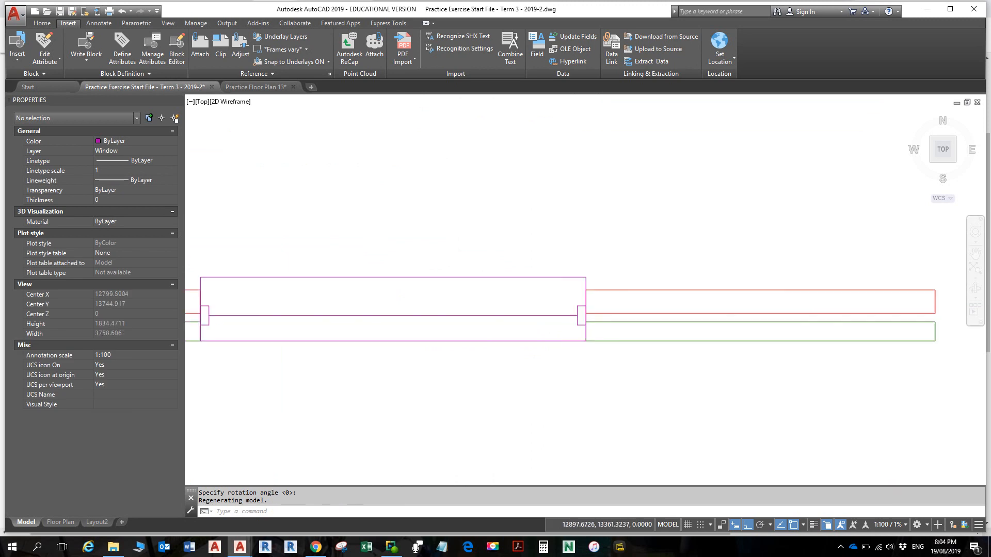
# Step: Start inserting Window-1210_PLAN.dwg from the Library folder, with insertion point and rotation specified on-screen and uniform scale 1
pyautogui.moveTo(601, 374); pyautogui.dragTo(670, 345, button='middle')
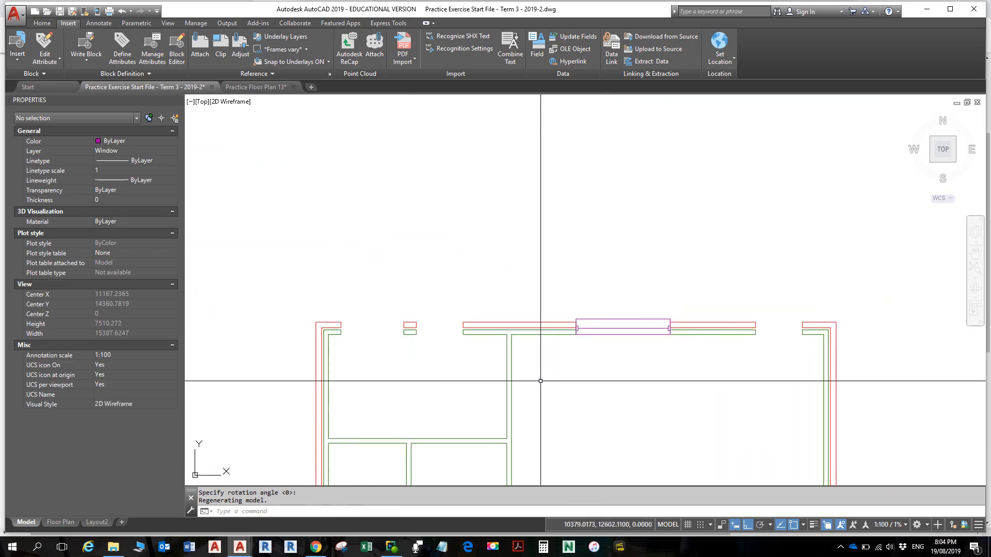
pyautogui.moveTo(489, 366); pyautogui.dragTo(658, 367, button='middle')
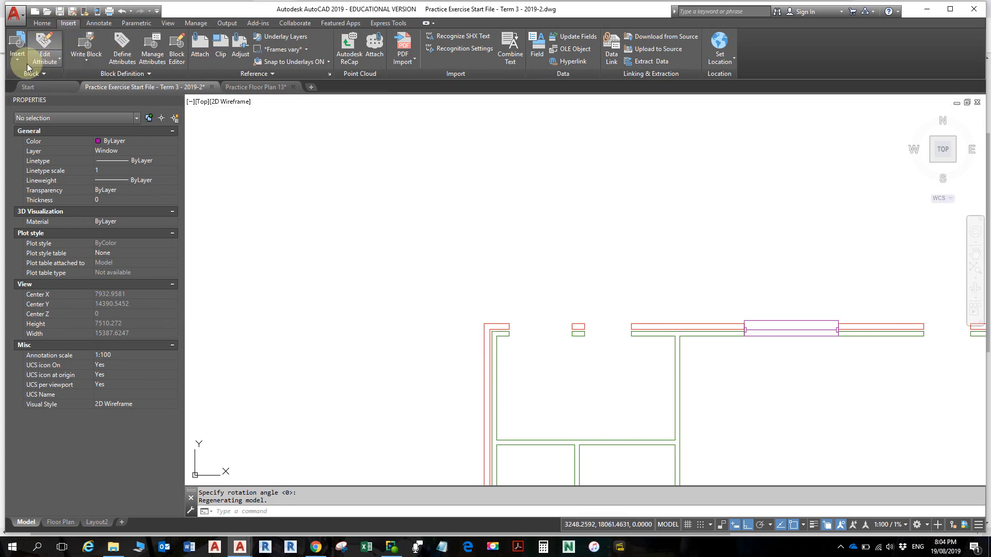
pyautogui.click(17, 49)
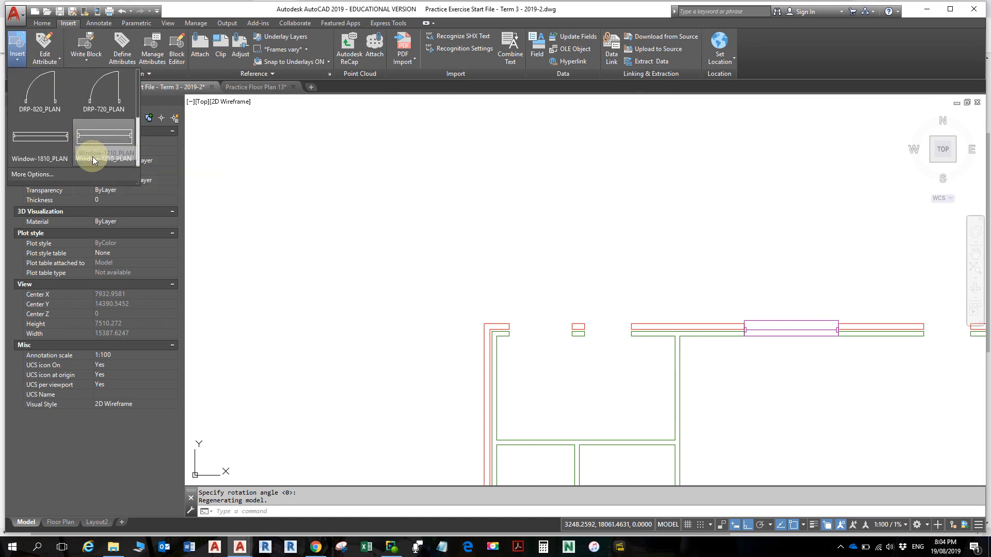
pyautogui.click(110, 177)
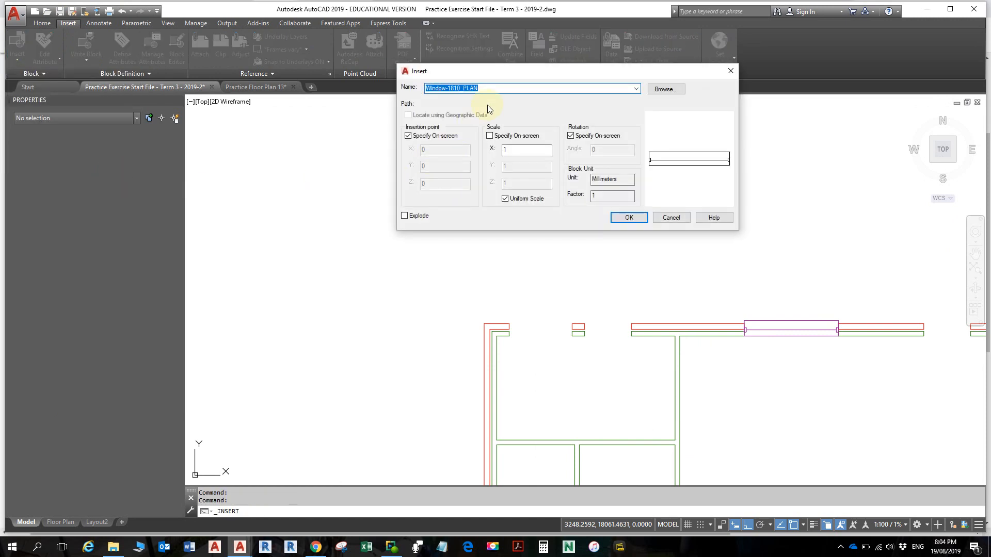
pyautogui.click(666, 89)
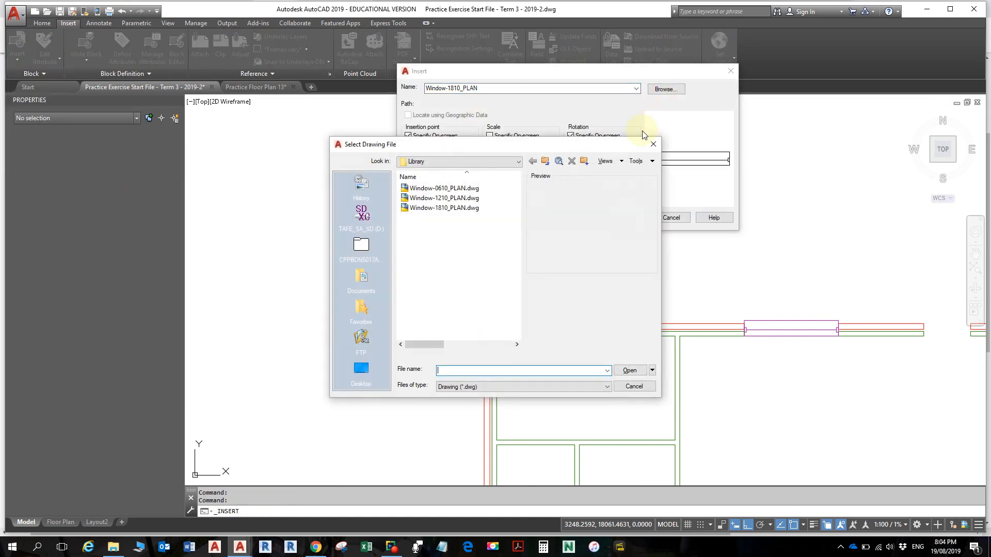
pyautogui.click(444, 197)
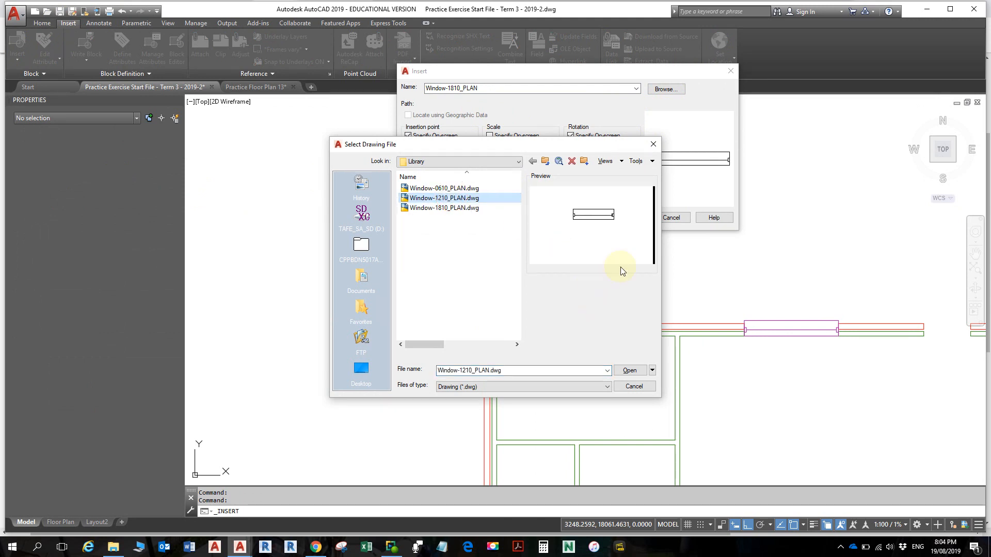
pyautogui.click(626, 369)
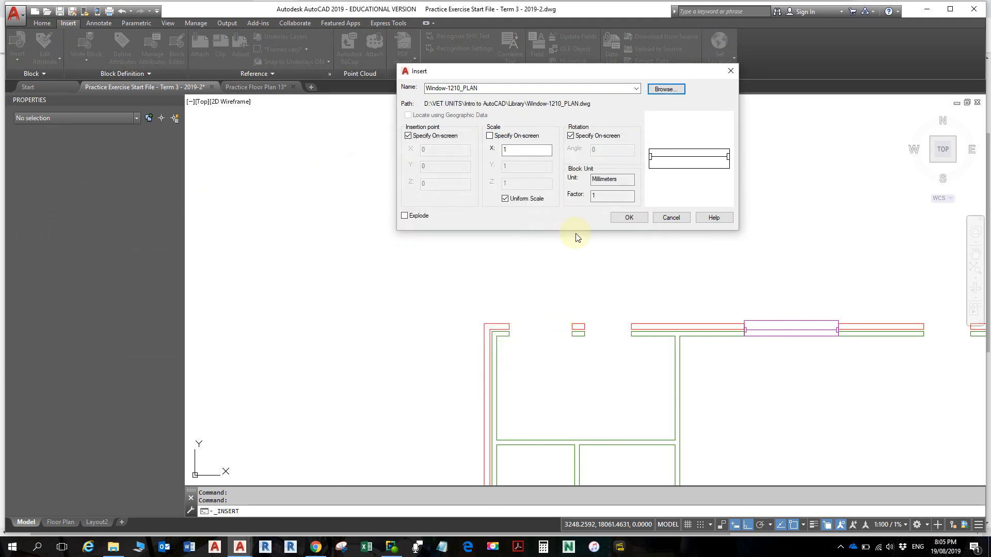
pyautogui.click(629, 217)
pyautogui.click(472, 279)
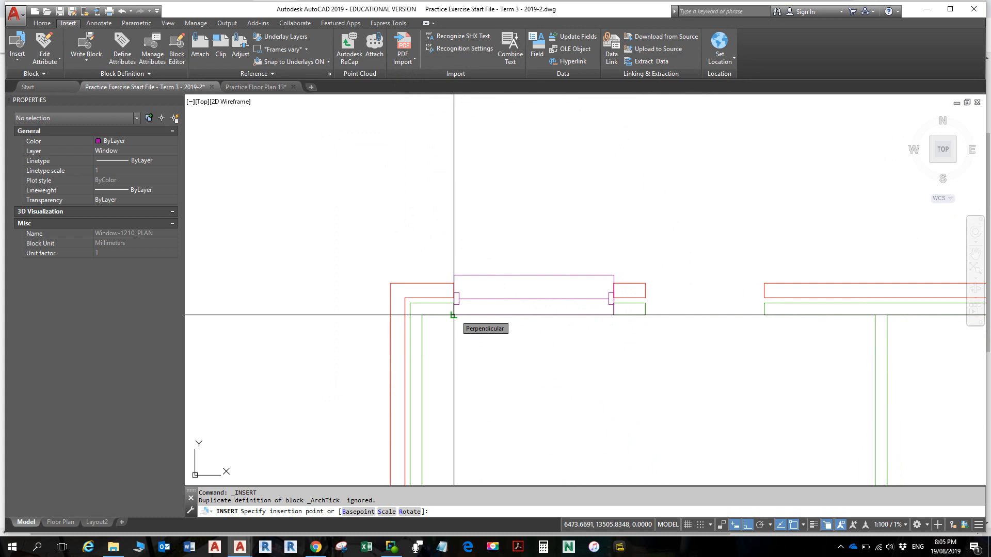
# Step: Place the 1210 window in the top wall's leftmost opening, based at the left wall end's lower inner corner, with rotation 0
pyautogui.scroll(6, 454, 315)
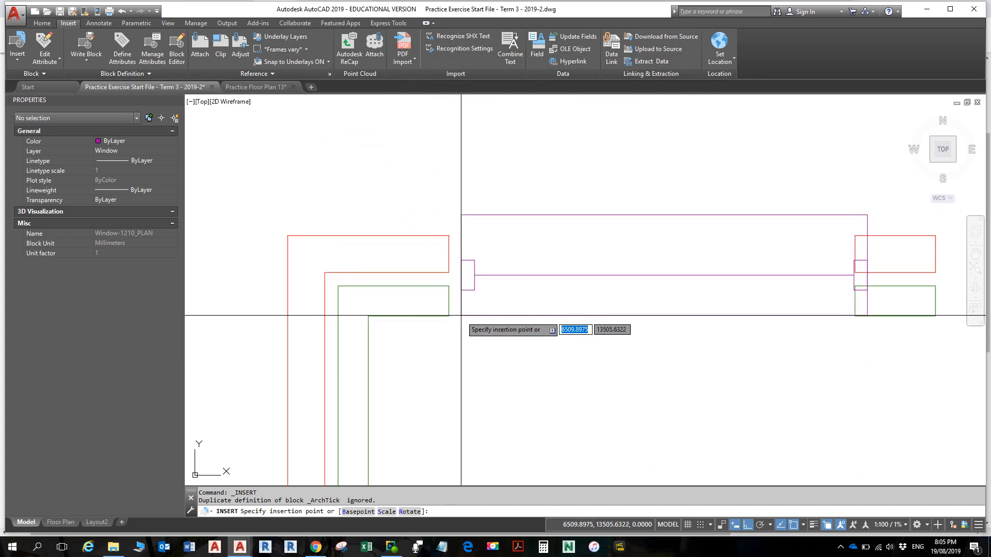
pyautogui.scroll(2, 446, 317)
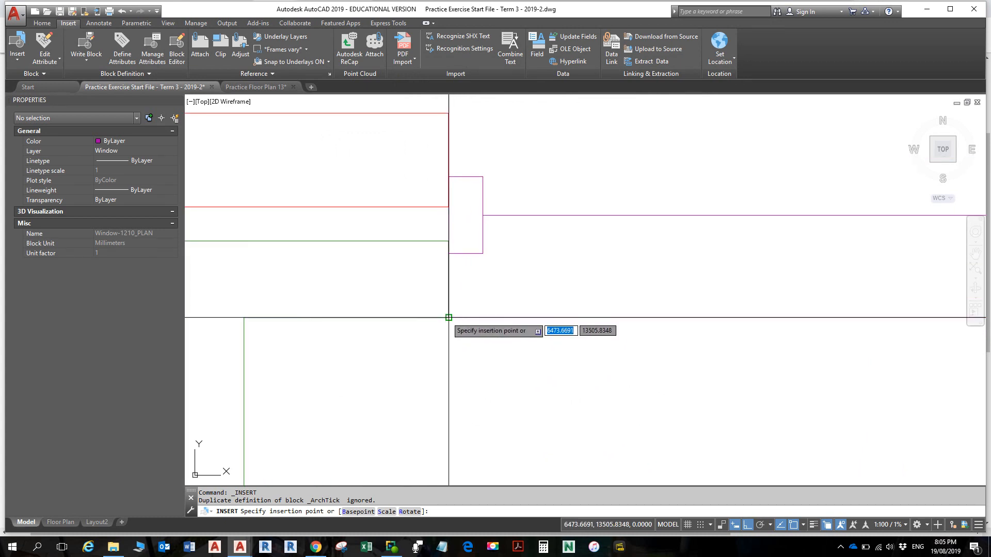
pyautogui.scroll(-2, 449, 317)
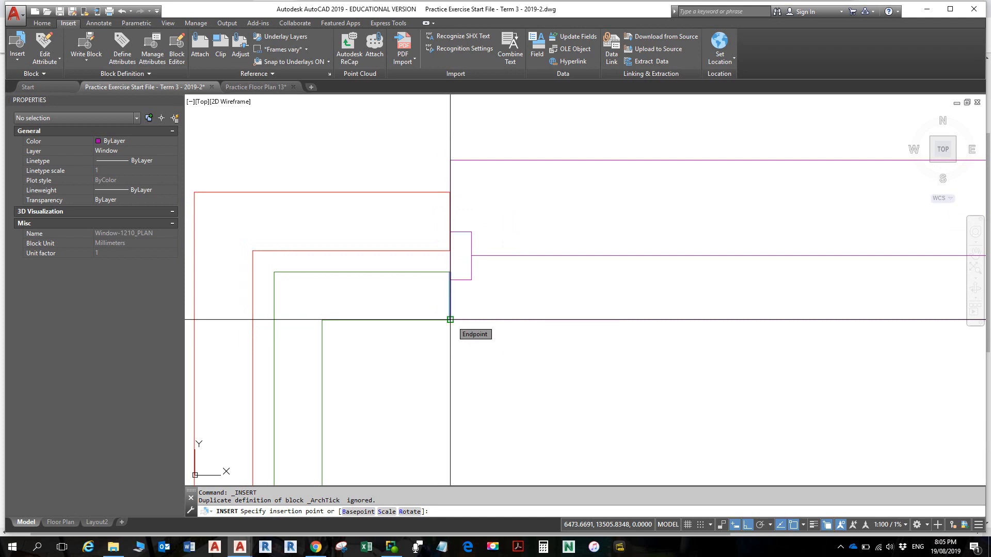
pyautogui.click(450, 320)
pyautogui.scroll(-6, 518, 308)
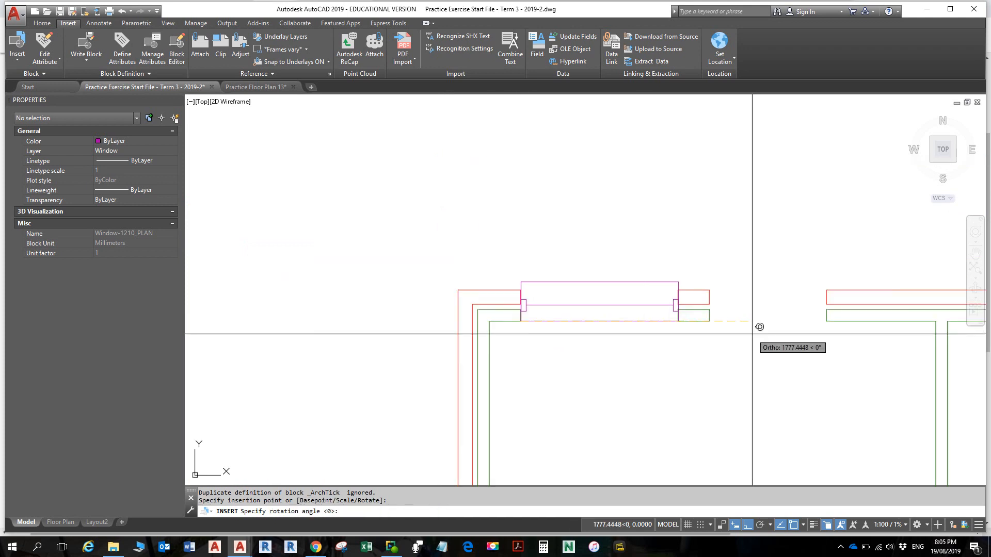
pyautogui.scroll(4, 695, 332)
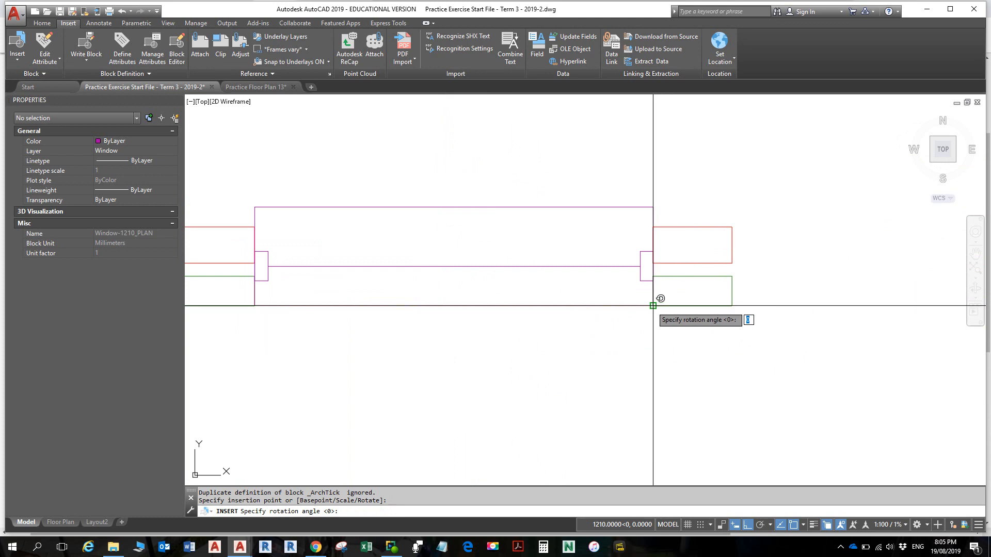
pyautogui.click(653, 306)
# Step: Start inserting the drawing's existing DRP-820_PLAN door block into the floor plan
pyautogui.scroll(-6, 711, 355)
pyautogui.moveTo(737, 362); pyautogui.dragTo(591, 345, button='middle')
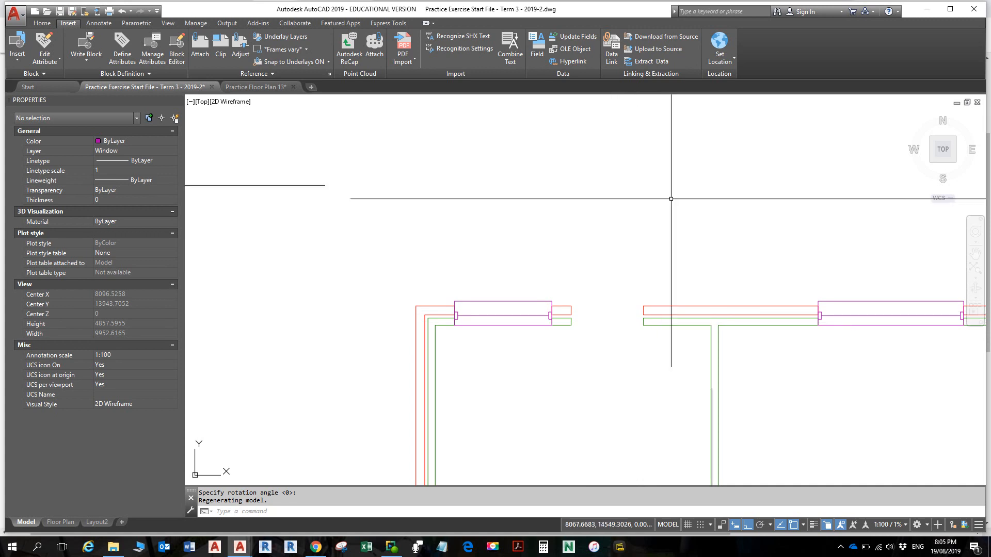
pyautogui.scroll(-6, 671, 198)
pyautogui.moveTo(730, 225); pyautogui.dragTo(595, 236, button='middle')
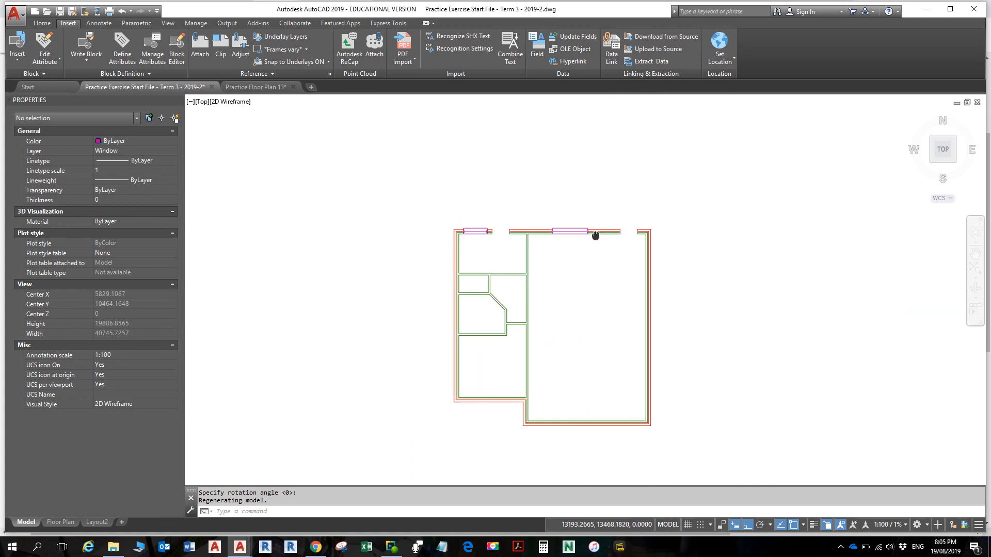
pyautogui.moveTo(566, 206); pyautogui.dragTo(653, 202, button='middle')
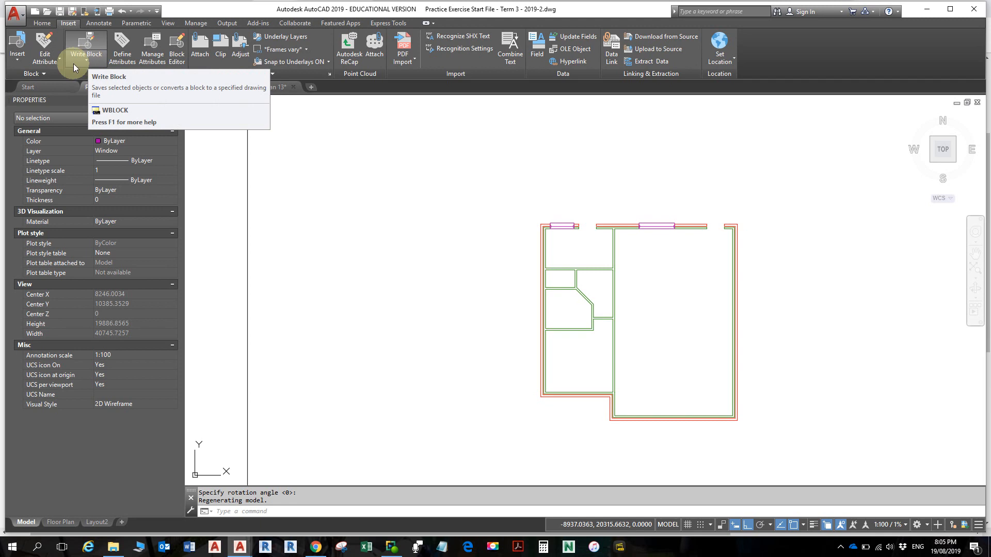
pyautogui.click(19, 60)
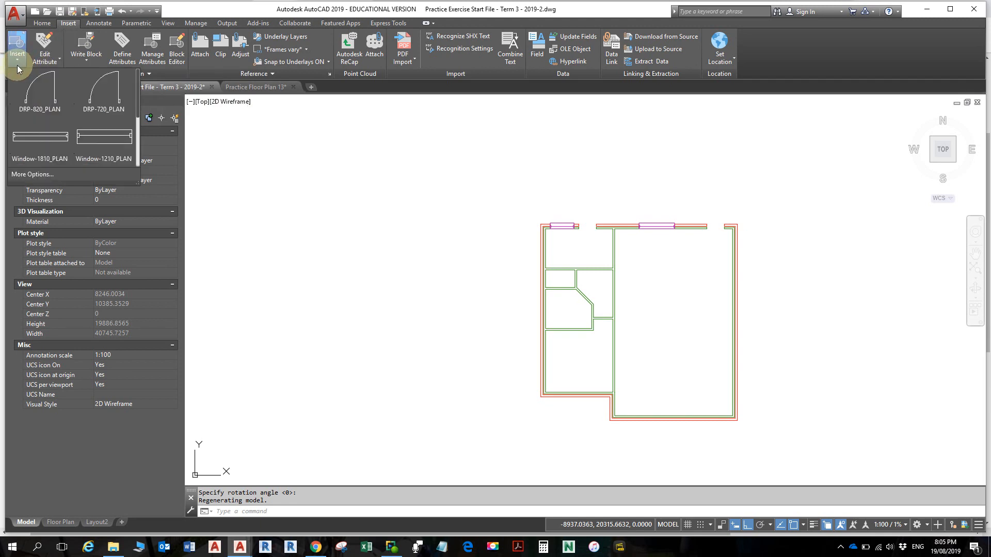
pyautogui.click(36, 101)
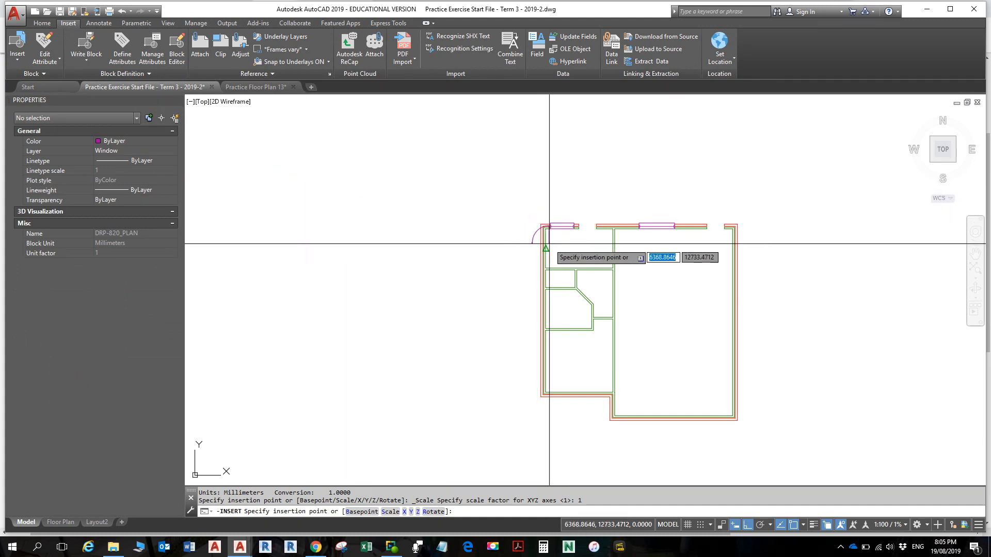
# Step: Insert the DRP-820_PLAN door block at the right jamb corner of the left opening in the upper exterior wall, with 0 rotation
pyautogui.moveTo(592, 246); pyautogui.dragTo(479, 278, button='middle')
pyautogui.scroll(4, 480, 272)
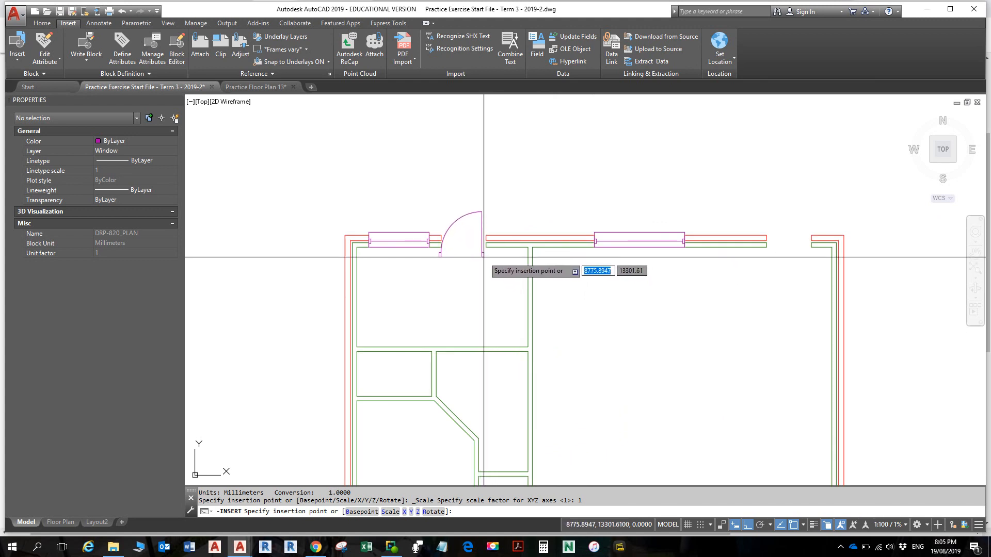
pyautogui.moveTo(484, 257)
pyautogui.mouseDown(button='middle')
pyautogui.moveTo(476, 272)
pyautogui.moveTo(421, 262)
pyautogui.moveTo(432, 242)
pyautogui.mouseUp(button='middle')
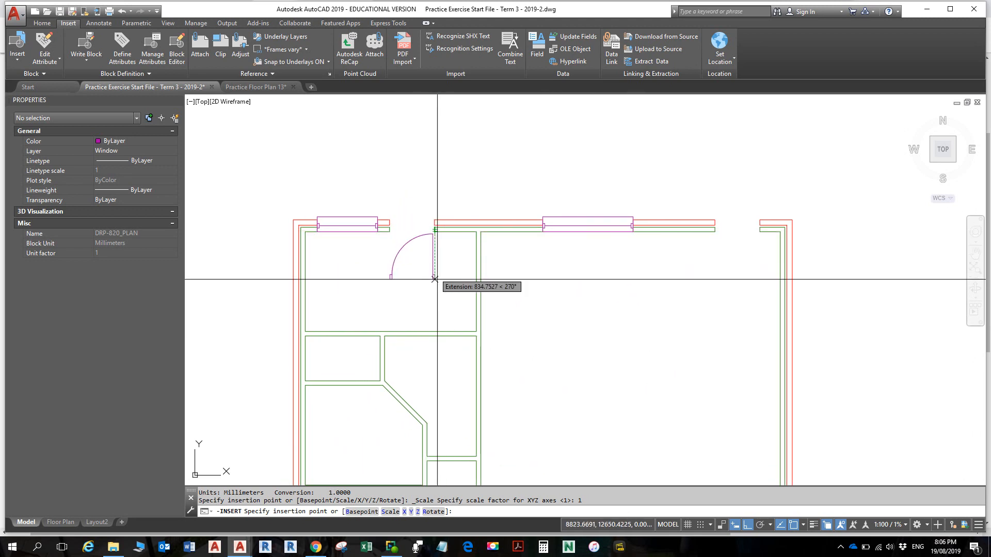
pyautogui.scroll(2, 460, 272)
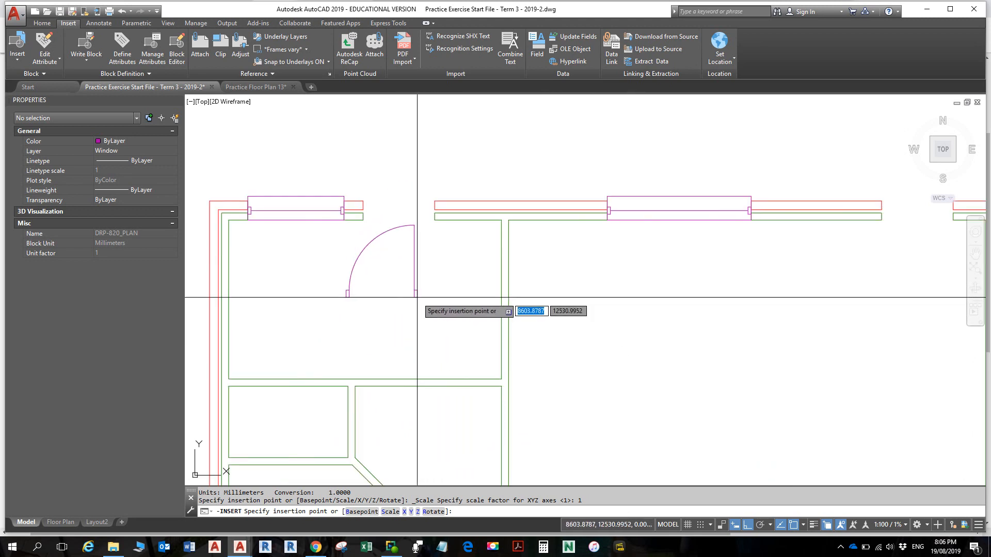
pyautogui.scroll(4, 439, 274)
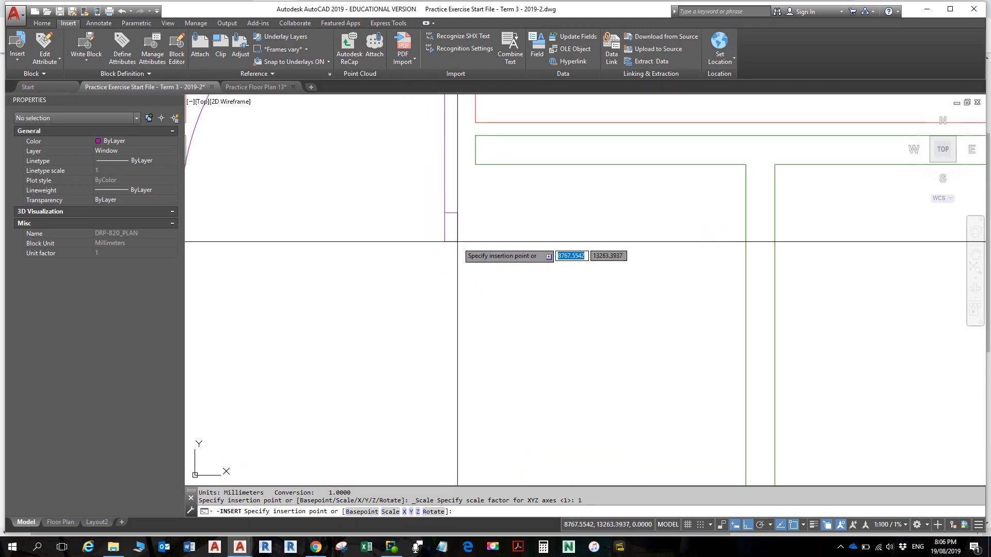
pyautogui.moveTo(458, 264); pyautogui.dragTo(457, 295, button='middle')
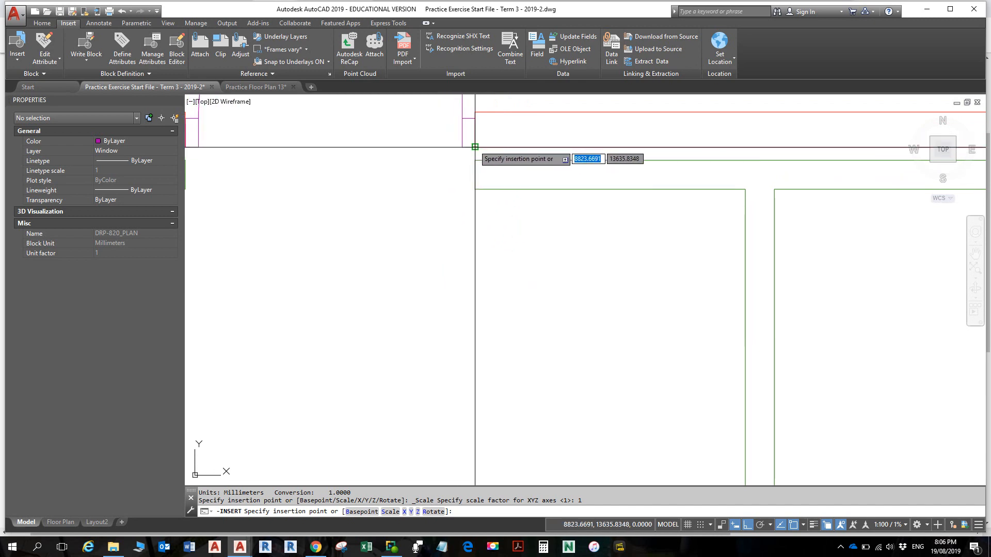
pyautogui.click(475, 147)
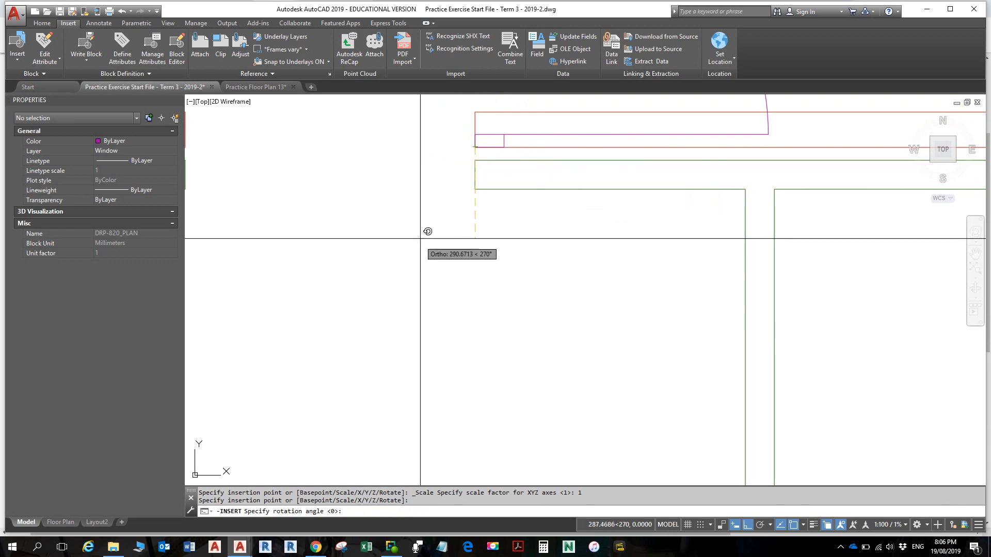
pyautogui.scroll(-4, 439, 222)
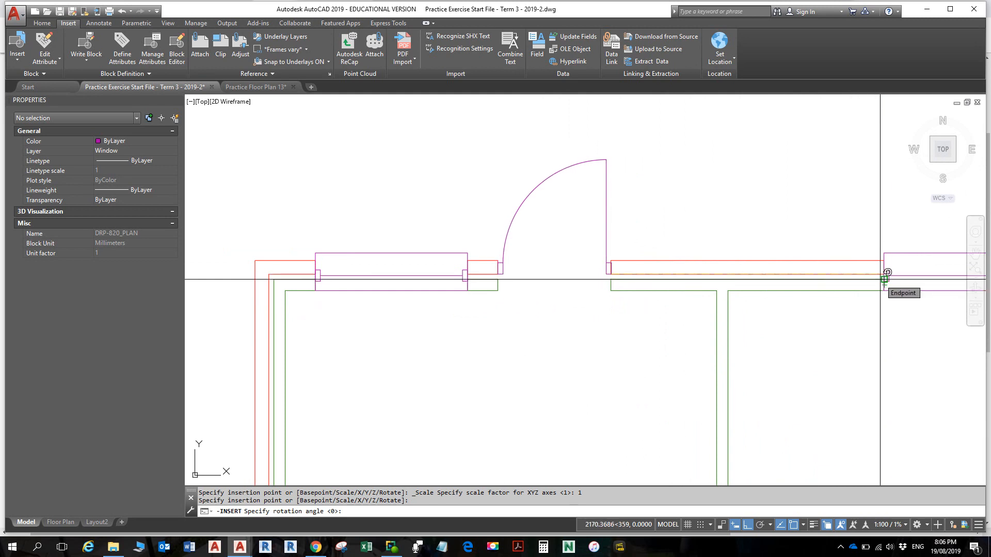
pyautogui.scroll(3, 884, 276)
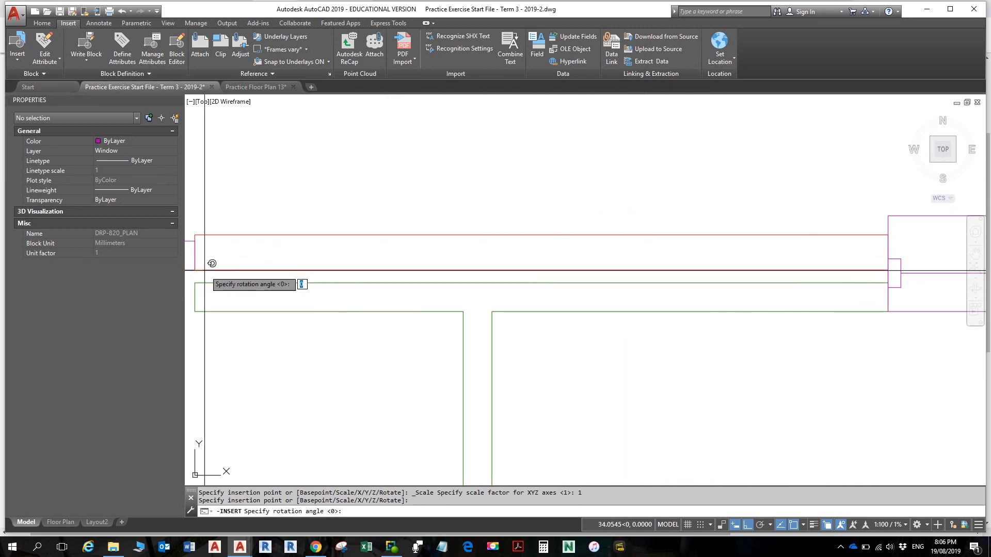
pyautogui.press('Return')
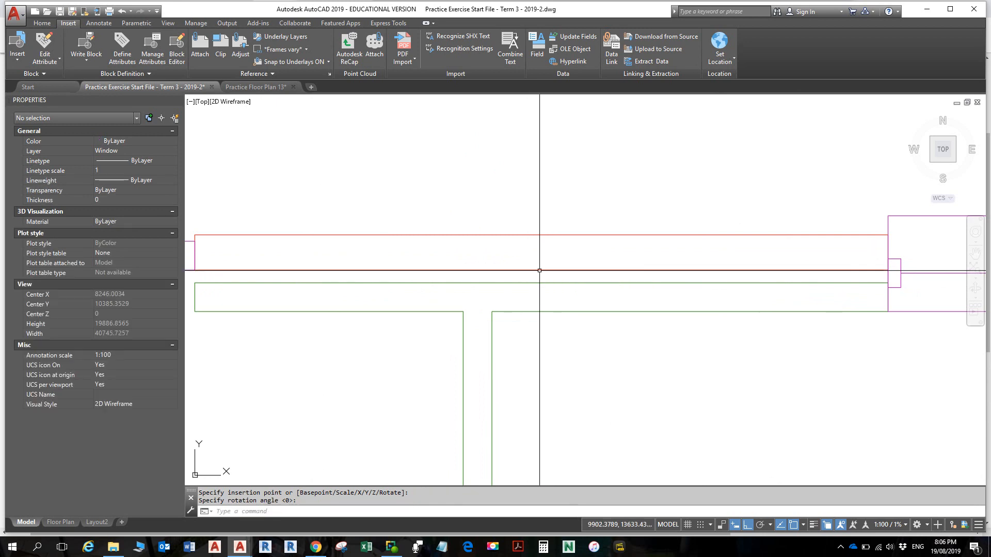
pyautogui.scroll(-5, 571, 320)
pyautogui.moveTo(571, 320); pyautogui.dragTo(611, 329, button='middle')
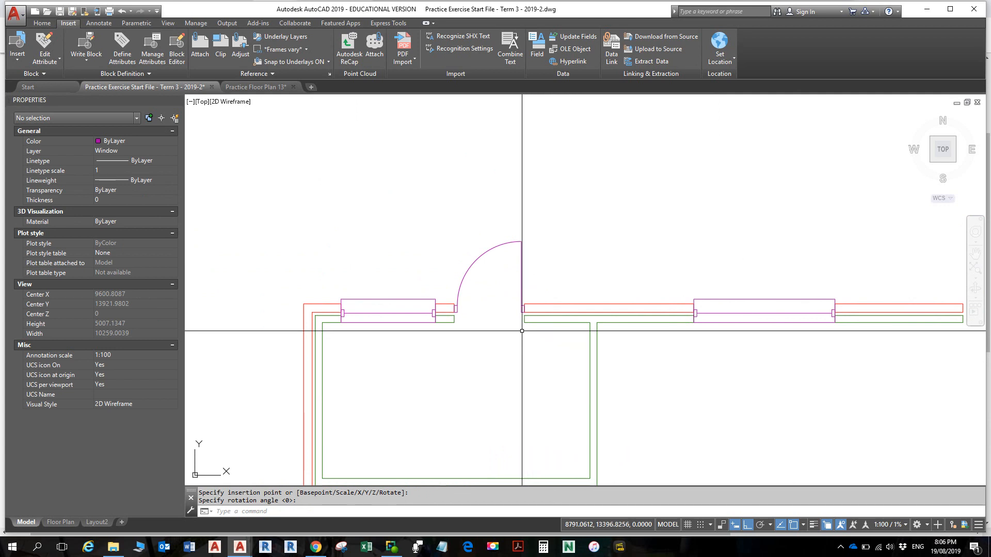
pyautogui.scroll(10, 522, 331)
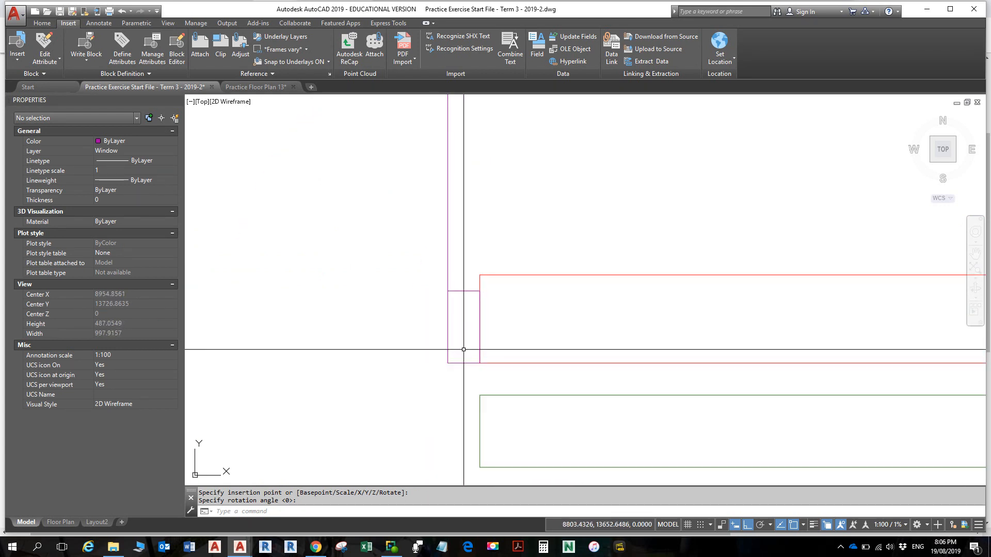
pyautogui.scroll(-6, 463, 349)
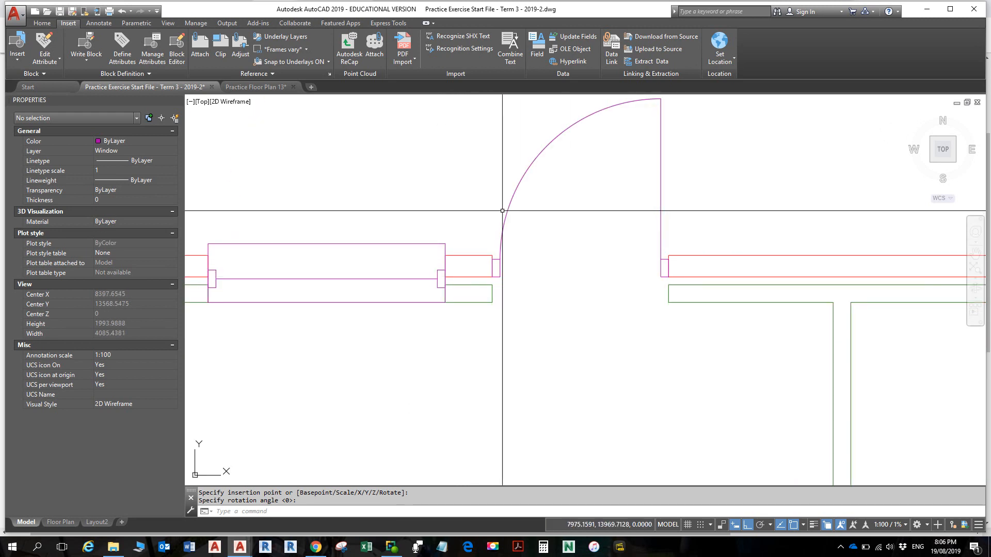
pyautogui.click(508, 213)
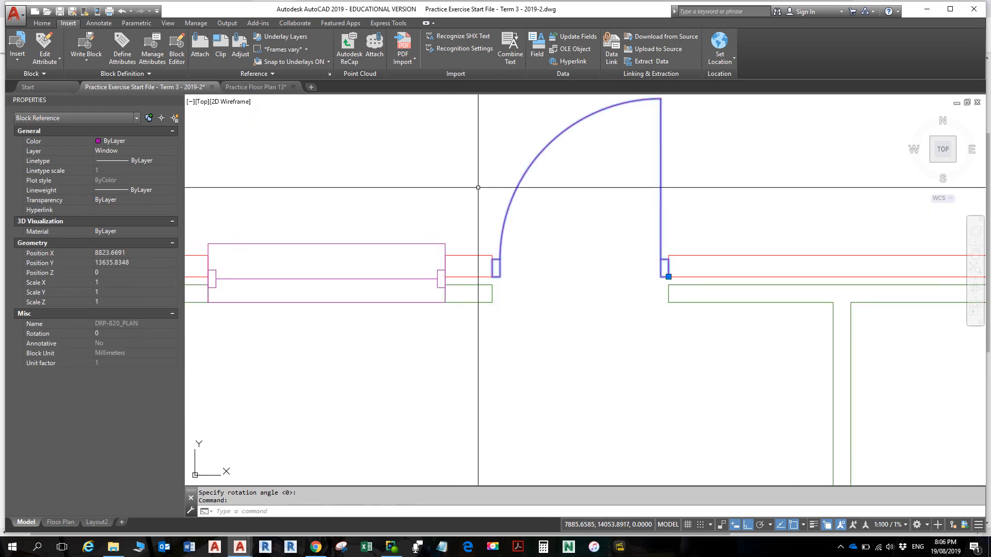
pyautogui.click(43, 23)
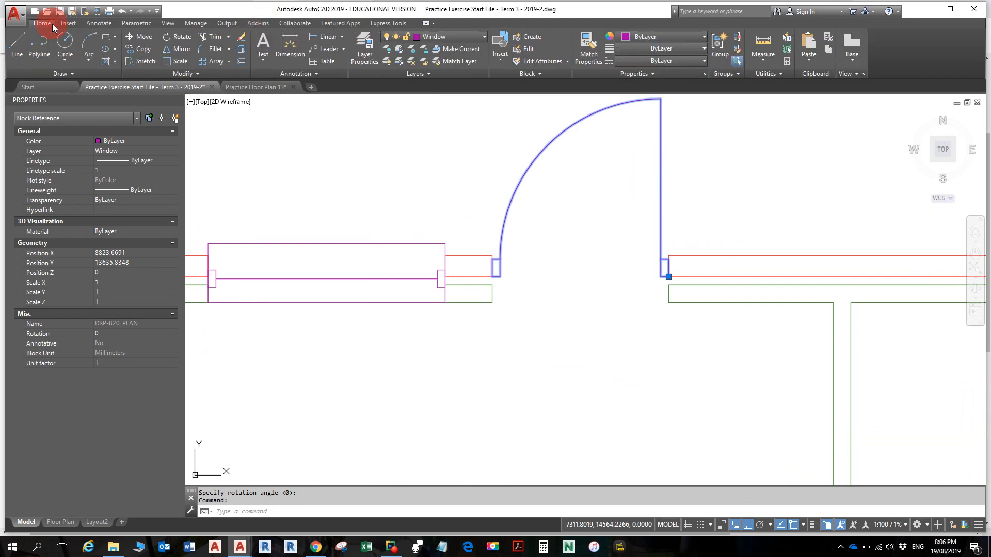
pyautogui.click(179, 52)
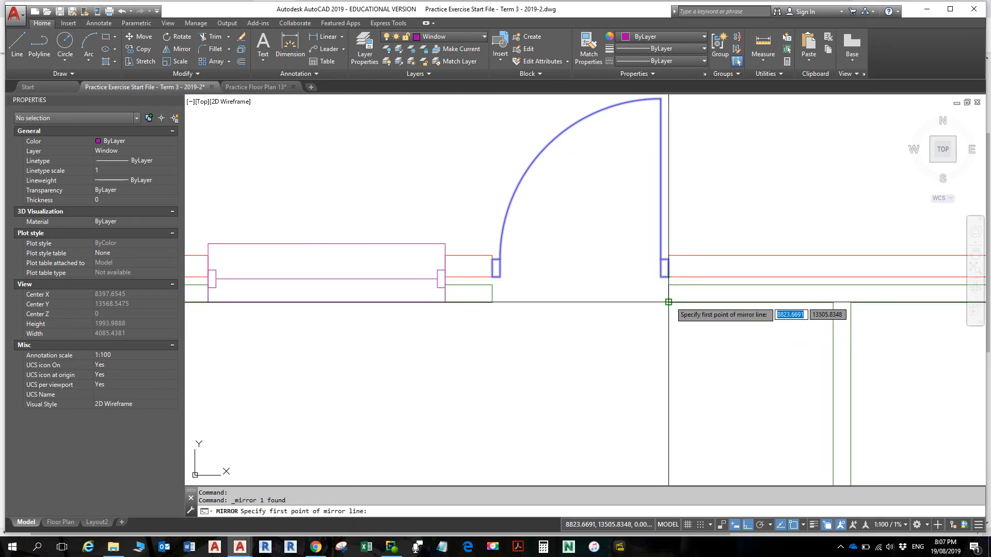
pyautogui.click(668, 302)
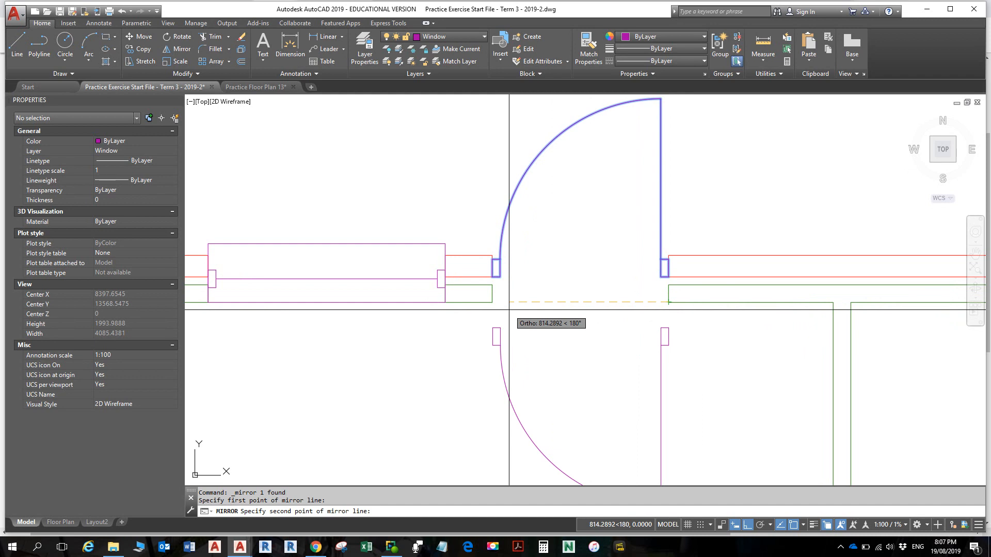
pyautogui.press('Escape')
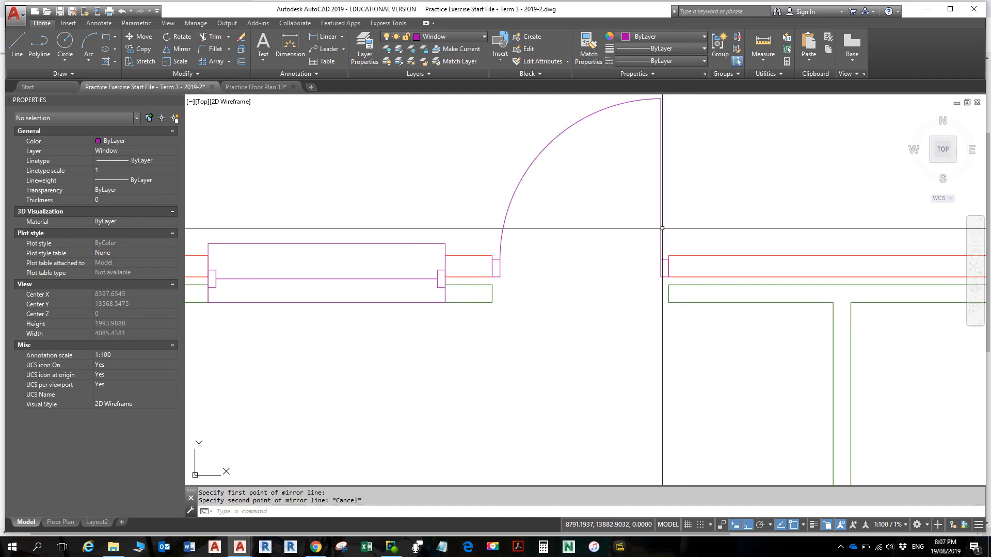
# Step: Mirror the door block about a horizontal line through its insertion corner so it swings inward, erasing the source object
pyautogui.click(664, 274)
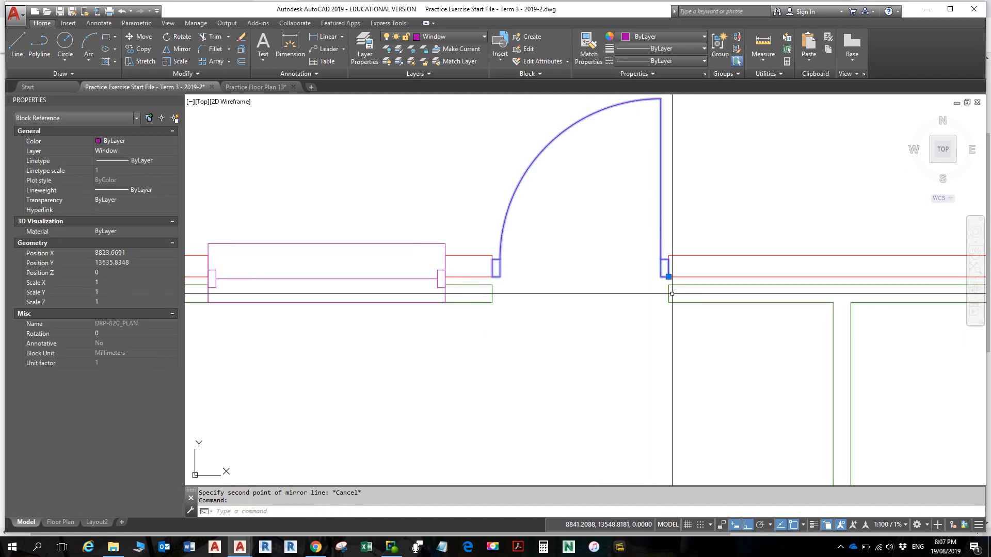
pyautogui.press('Return')
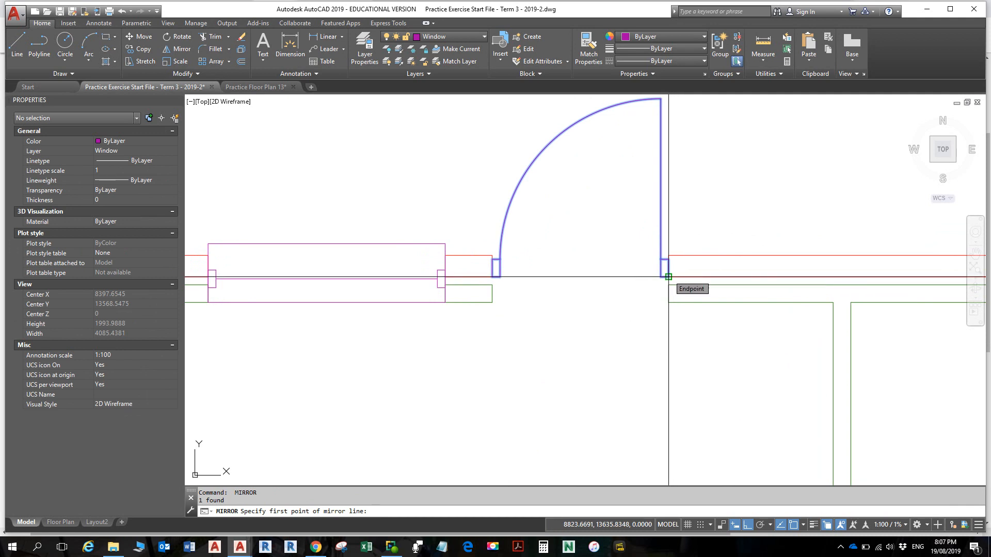
pyautogui.click(668, 277)
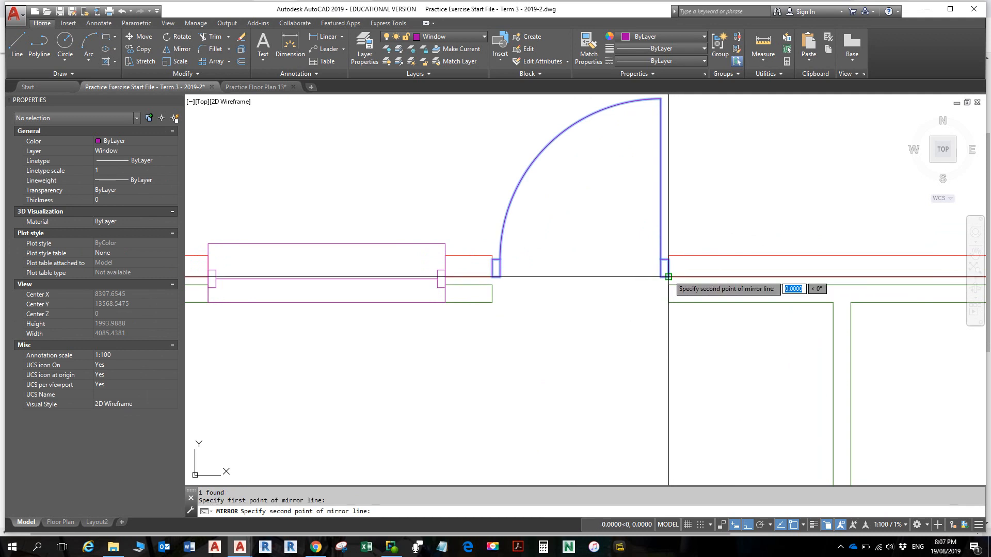
pyautogui.click(535, 272)
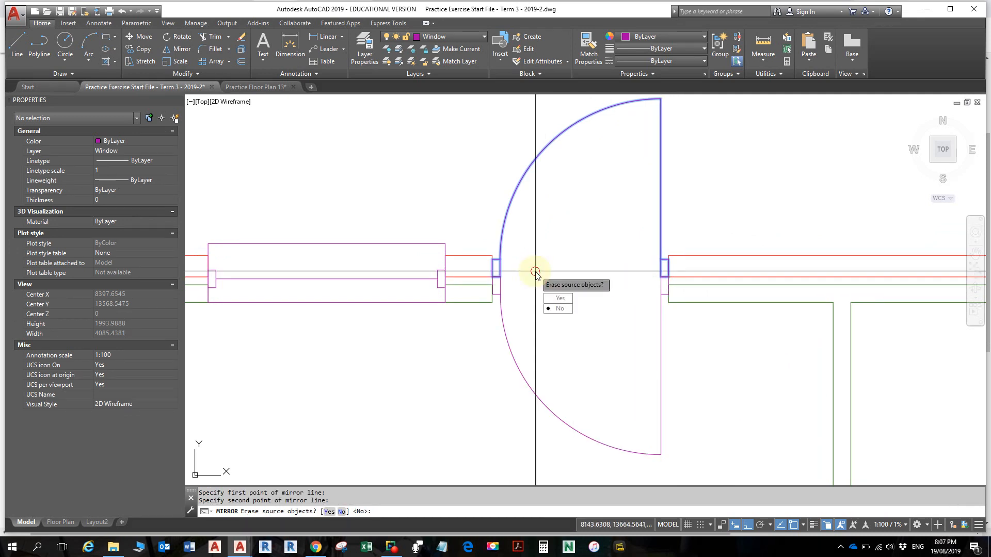
pyautogui.click(560, 298)
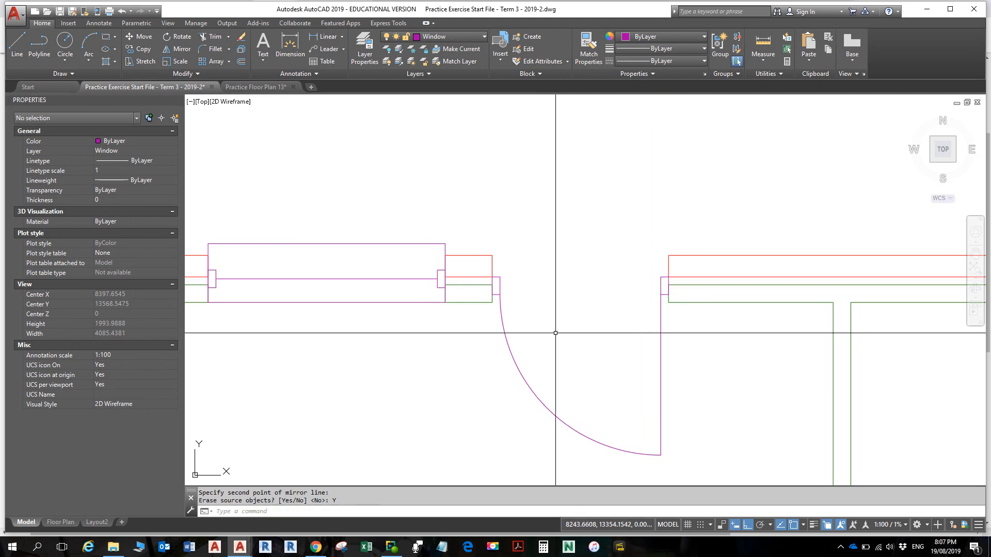
# Step: Copy the mirrored door from its hinge-side jamb corner to the matching corner of the right opening in the upper wall
pyautogui.scroll(5, 605, 262)
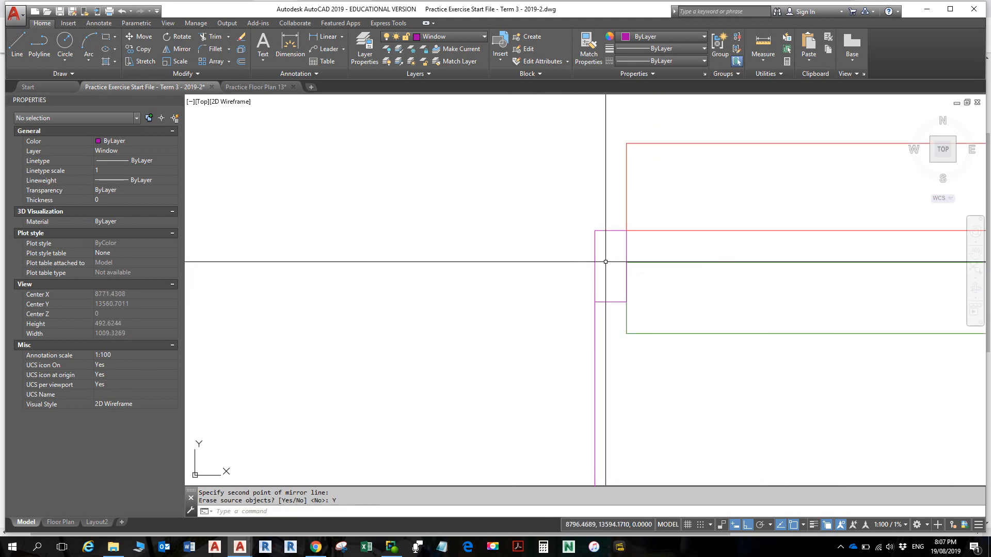
pyautogui.scroll(2, 605, 262)
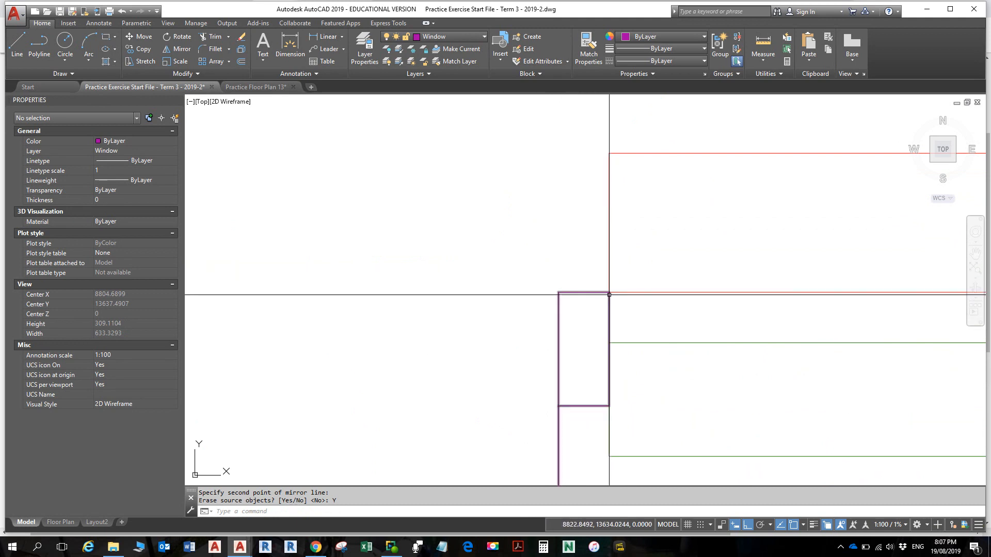
pyautogui.scroll(-8, 614, 261)
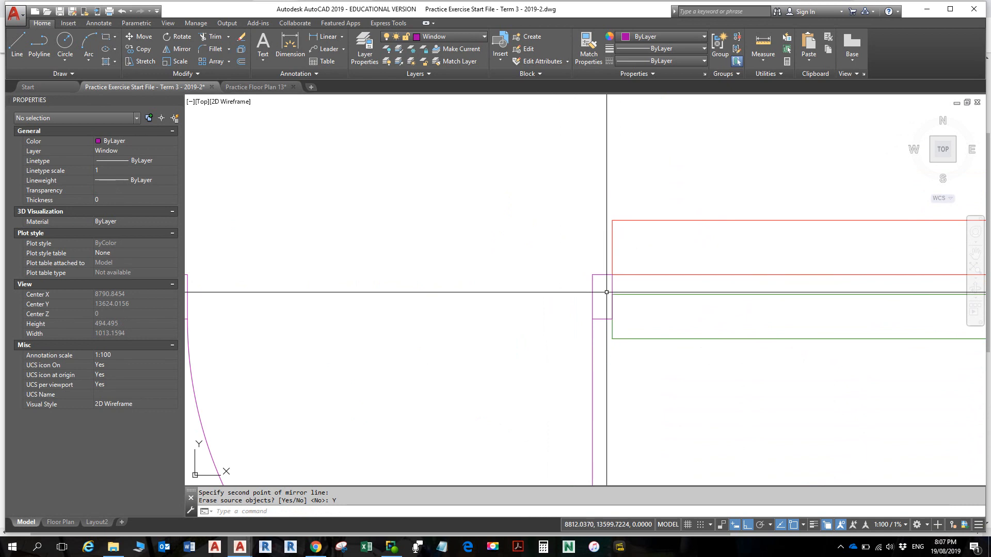
pyautogui.moveTo(588, 316); pyautogui.dragTo(410, 304, button='middle')
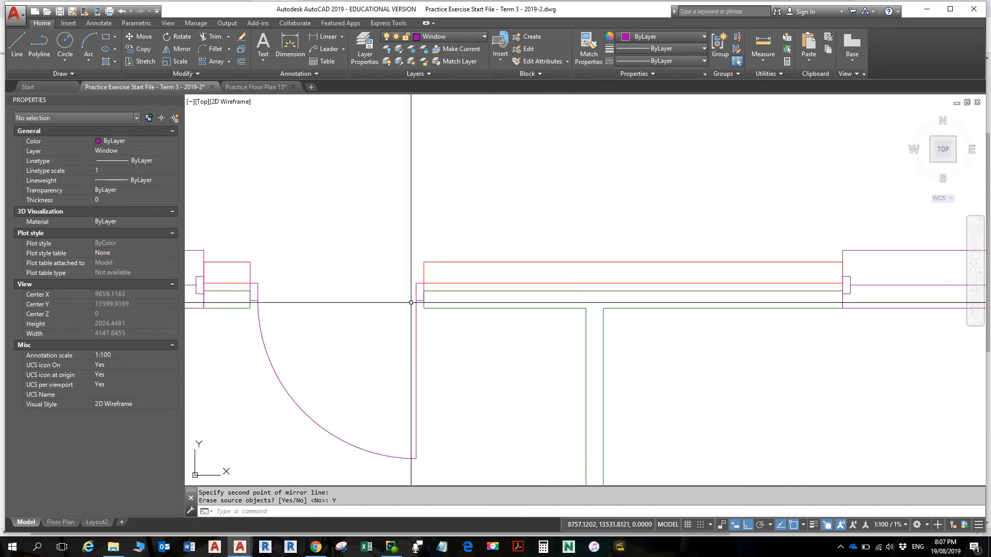
pyautogui.scroll(-2, 857, 307)
pyautogui.moveTo(857, 307)
pyautogui.mouseDown(button='middle')
pyautogui.moveTo(508, 308)
pyautogui.moveTo(893, 269)
pyautogui.mouseUp(button='middle')
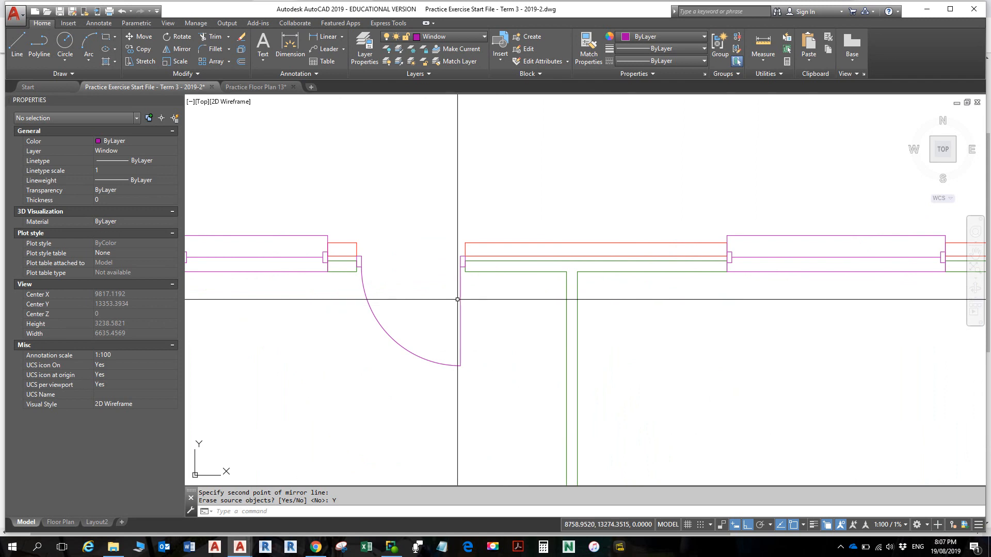
pyautogui.click(458, 295)
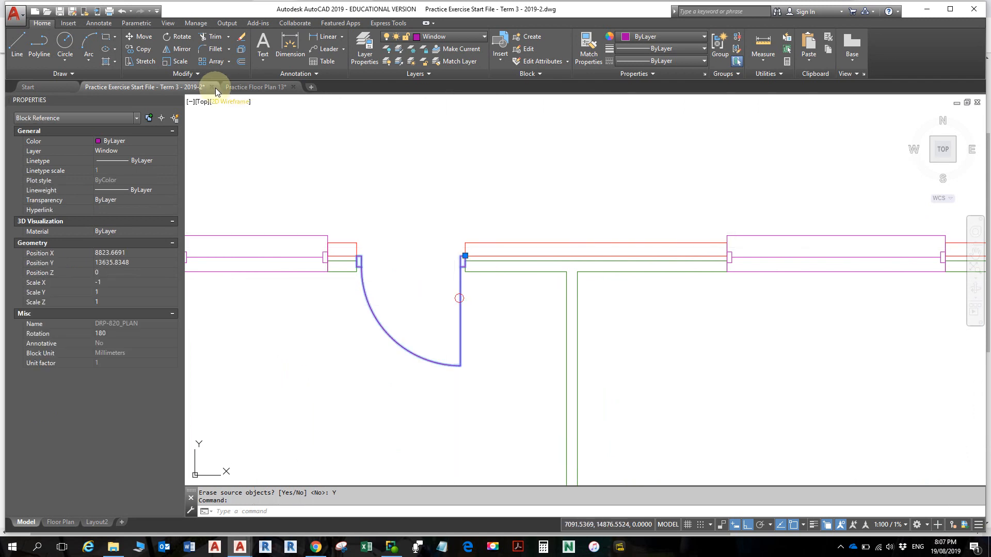
pyautogui.click(148, 50)
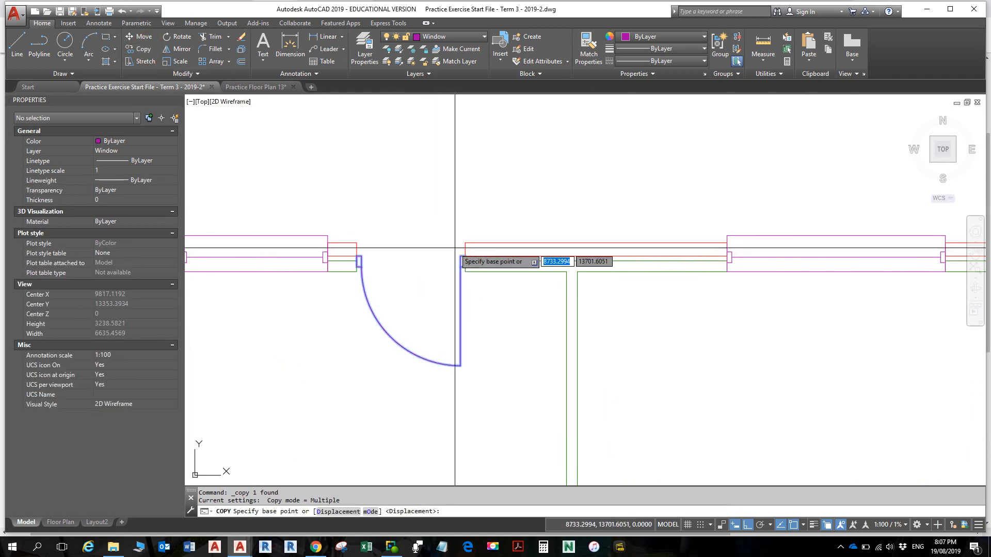
pyautogui.scroll(-5, 717, 263)
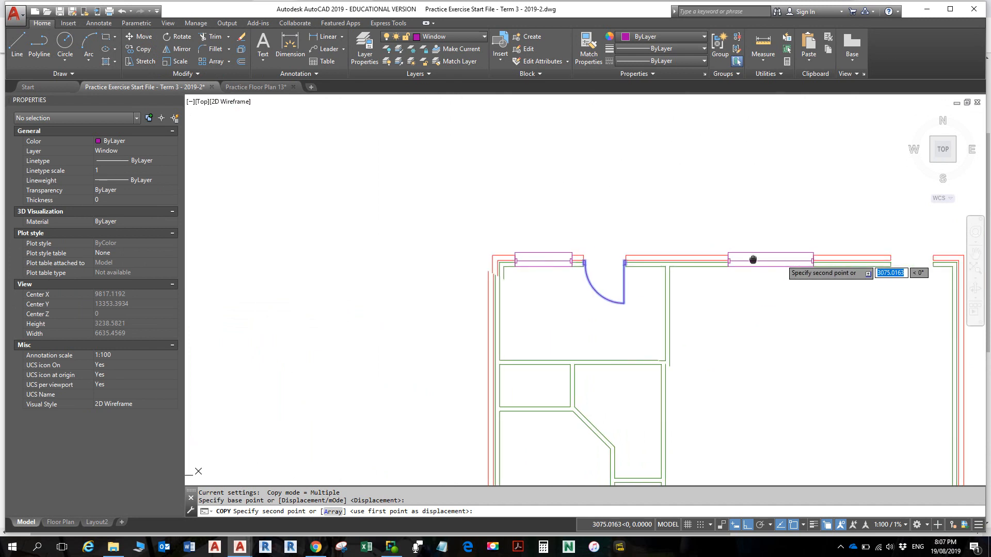
pyautogui.scroll(5, 751, 261)
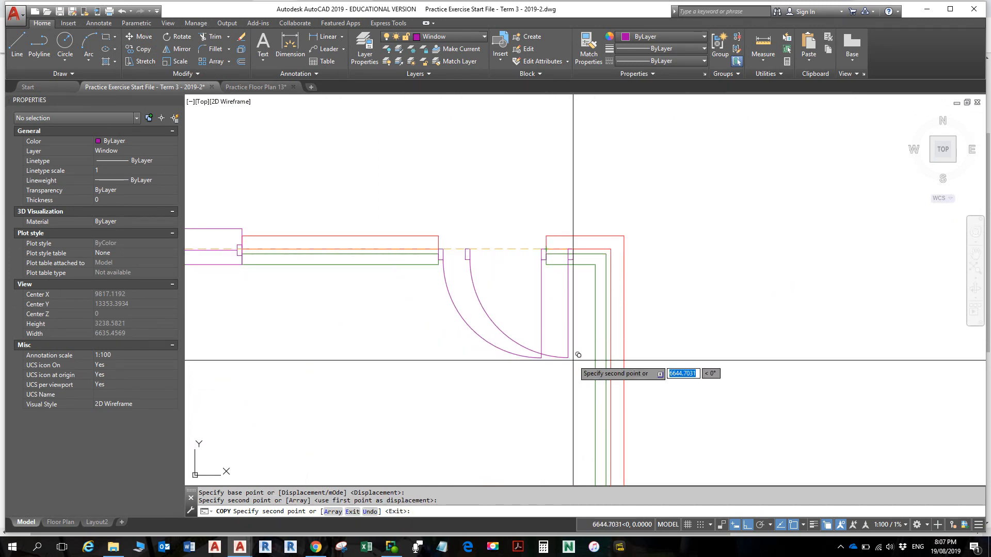
pyautogui.scroll(-1, 588, 278)
pyautogui.press('Escape')
# Step: Save the floor plan drawing with the two doors in the upper wall
pyautogui.scroll(-2, 581, 282)
pyautogui.moveTo(570, 289); pyautogui.dragTo(716, 234, button='middle')
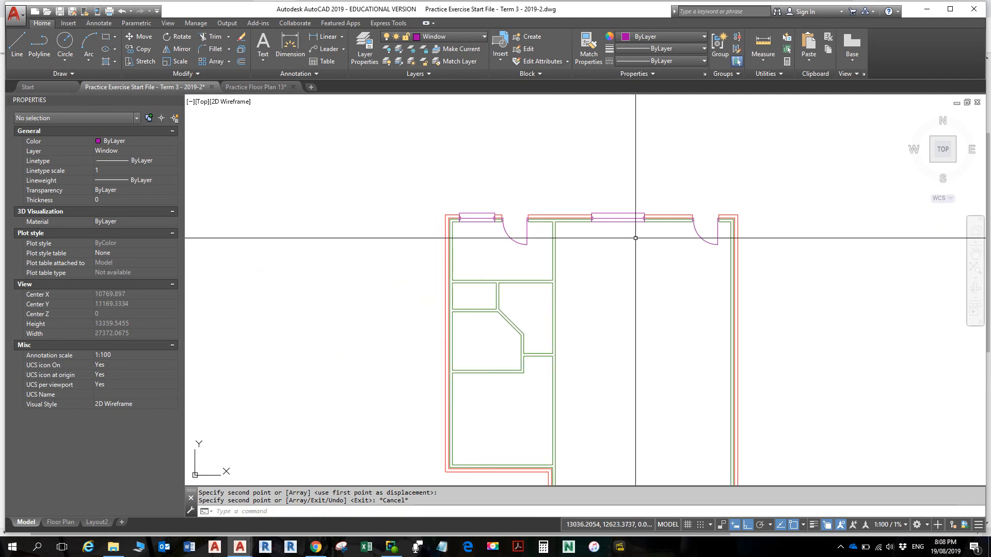
pyautogui.click(61, 13)
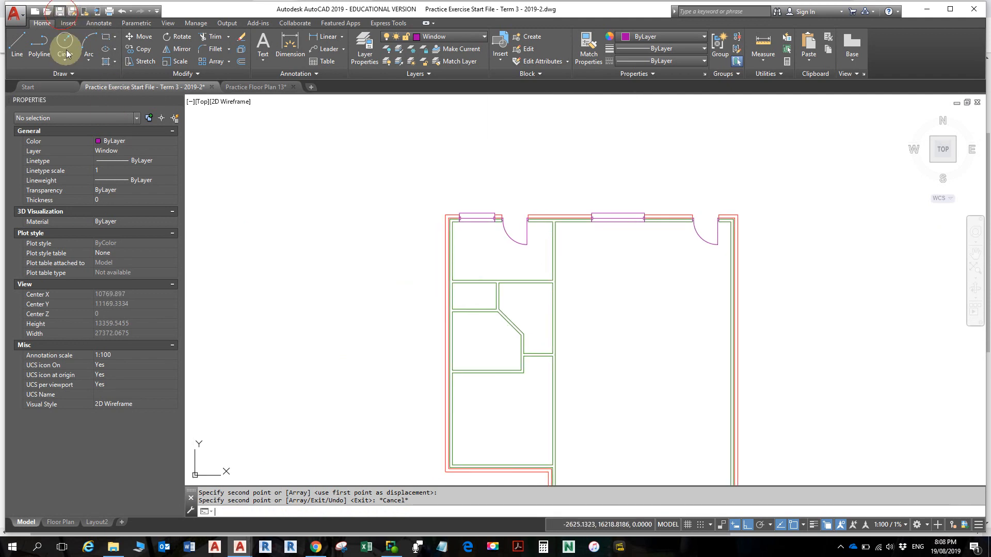
pyautogui.press('alt')
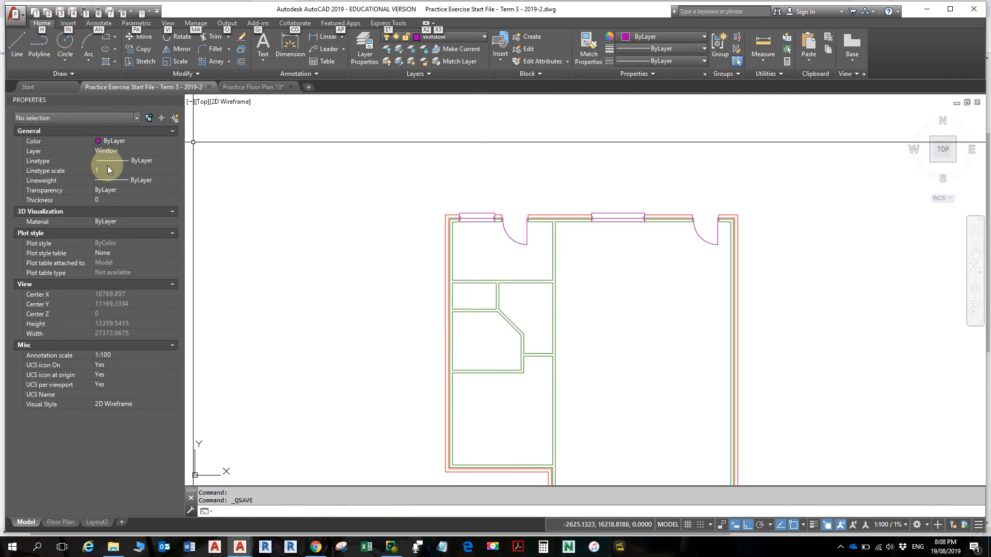
pyautogui.press('alt')
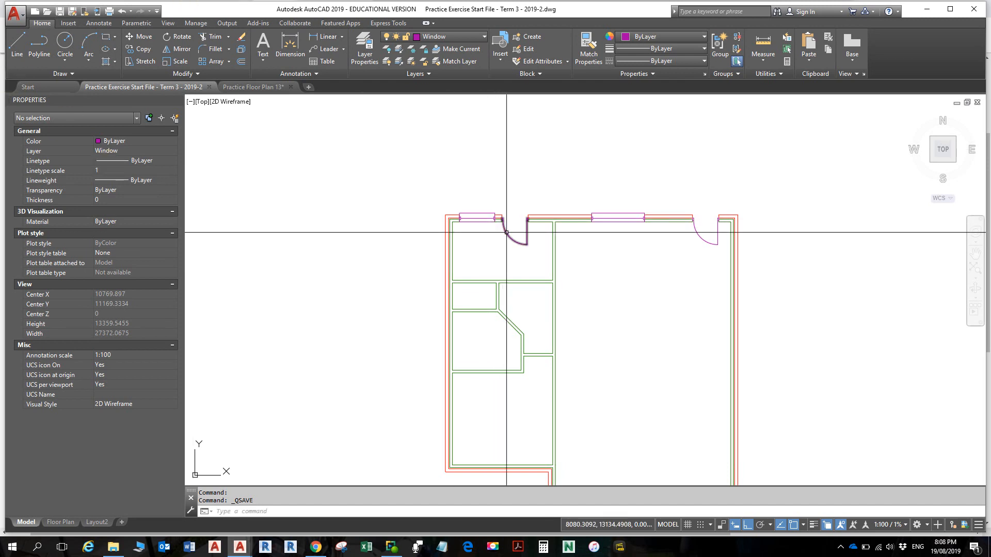
# Step: Reassign both door blocks in the upper exterior wall to the Doors layer
pyautogui.click(520, 240)
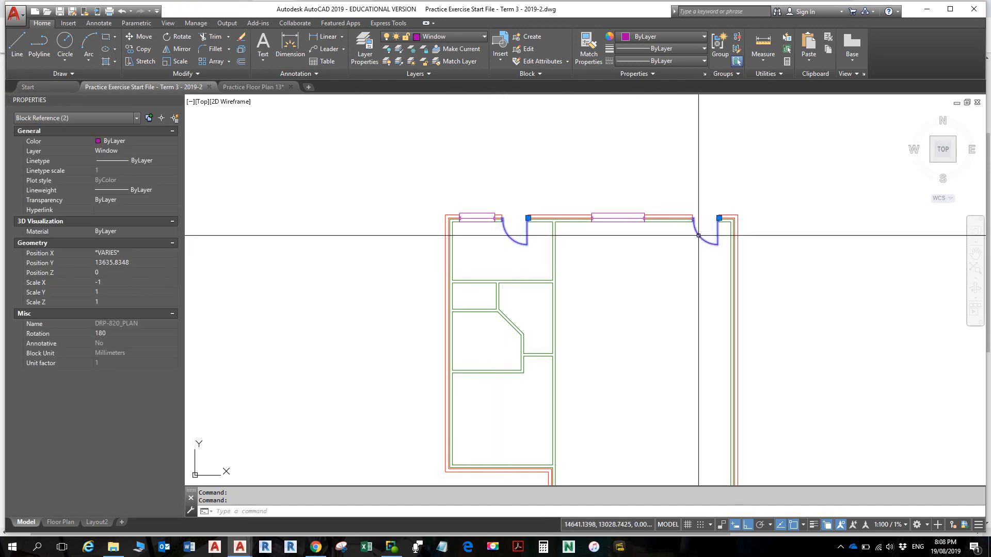
pyautogui.click(473, 38)
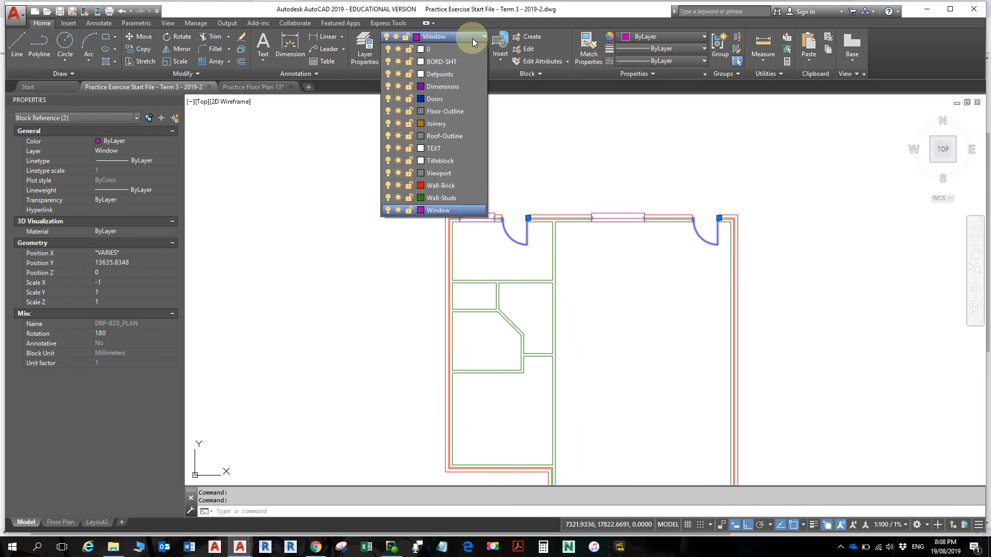
pyautogui.click(438, 101)
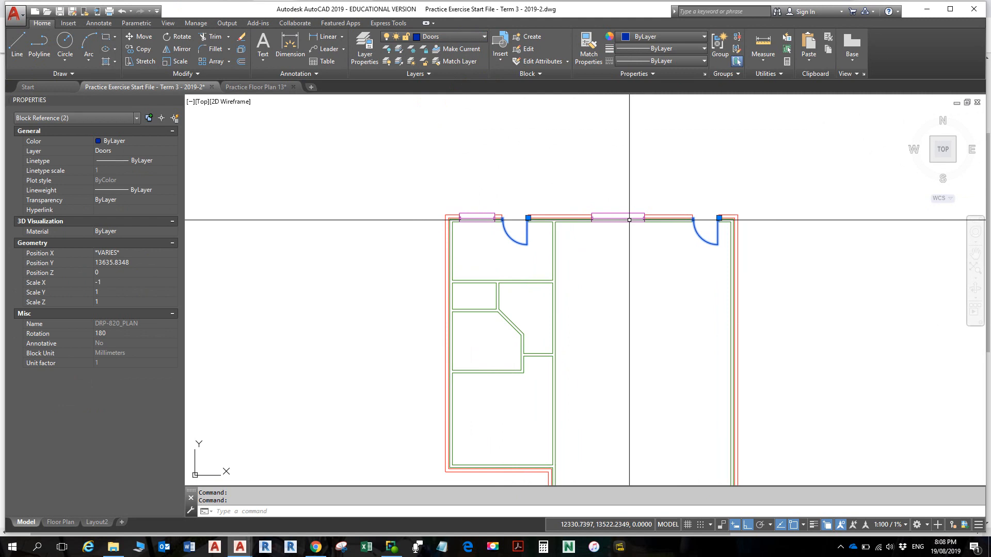
pyautogui.press('Escape')
pyautogui.press('Escape')
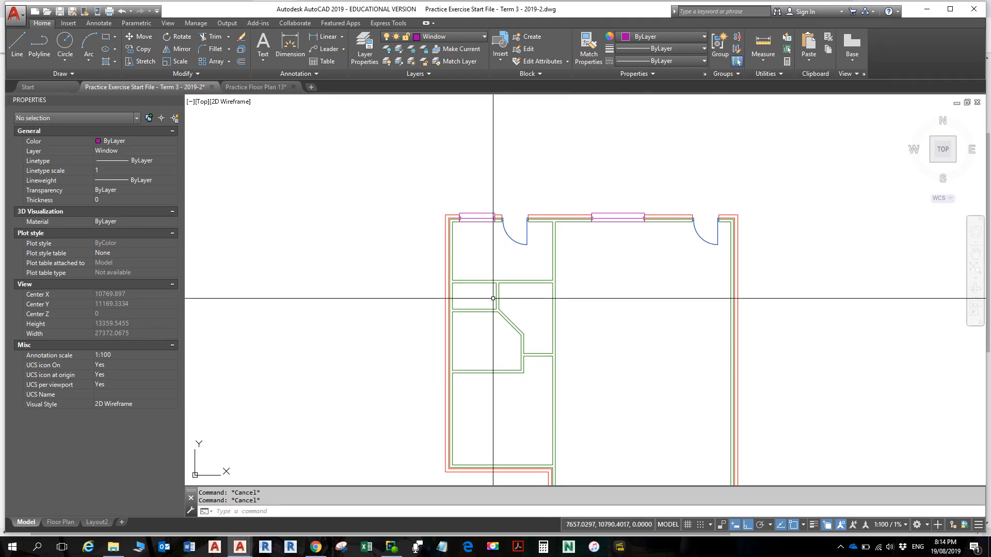
# Step: Draw a line between the midpoints of both faces of the short vertical stud wall above the diagonal wall
pyautogui.scroll(4, 490, 291)
pyautogui.scroll(2, 491, 288)
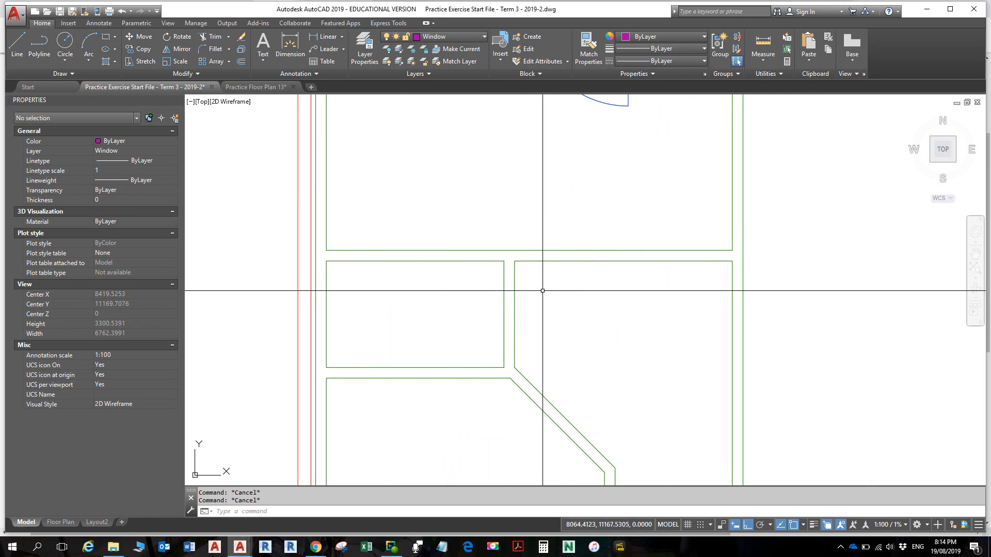
pyautogui.scroll(-2, 515, 226)
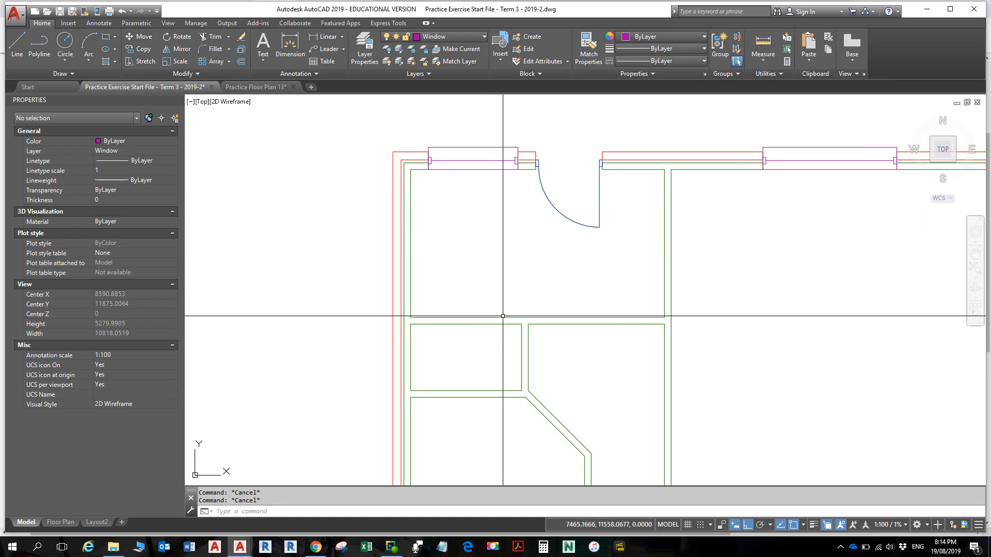
pyautogui.moveTo(505, 322); pyautogui.dragTo(495, 273, button='middle')
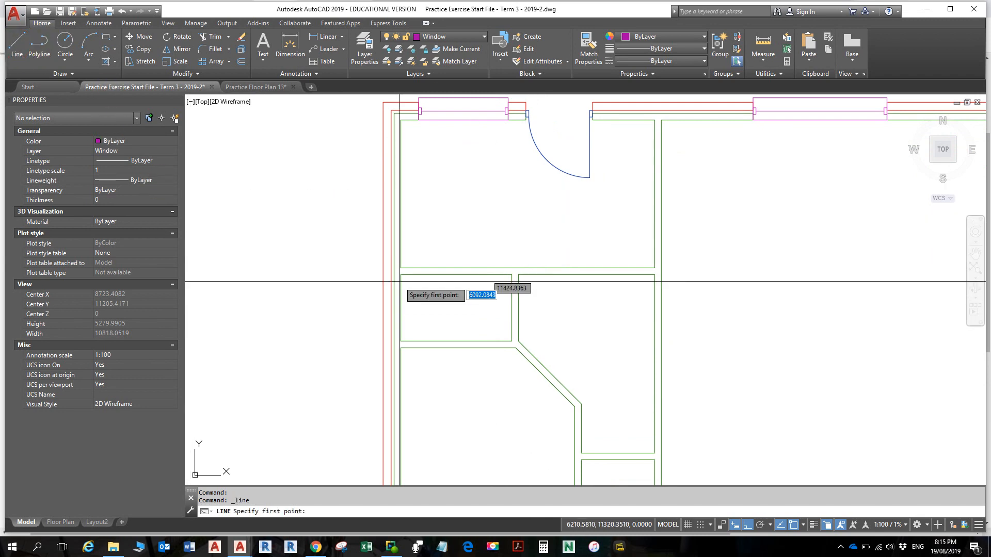
pyautogui.scroll(6, 509, 326)
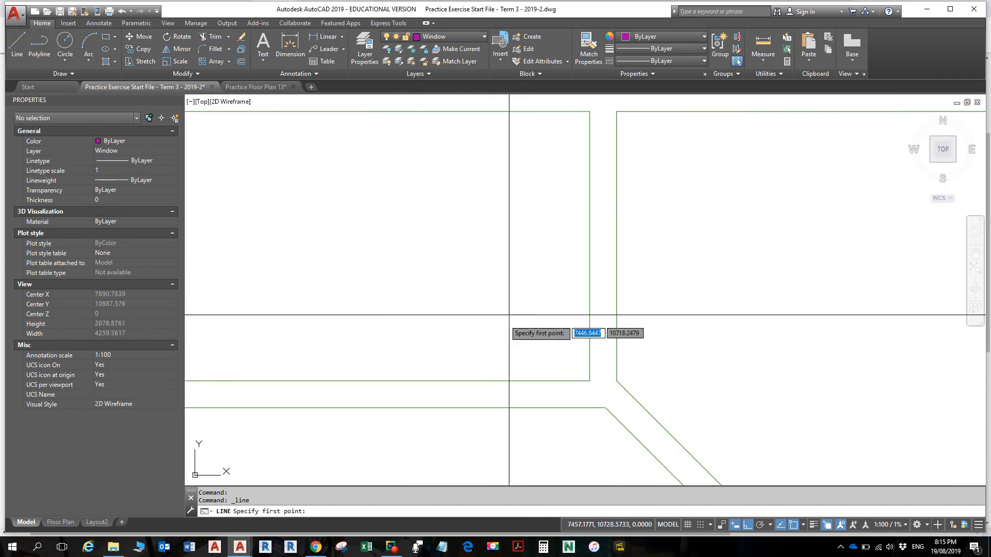
pyautogui.click(590, 246)
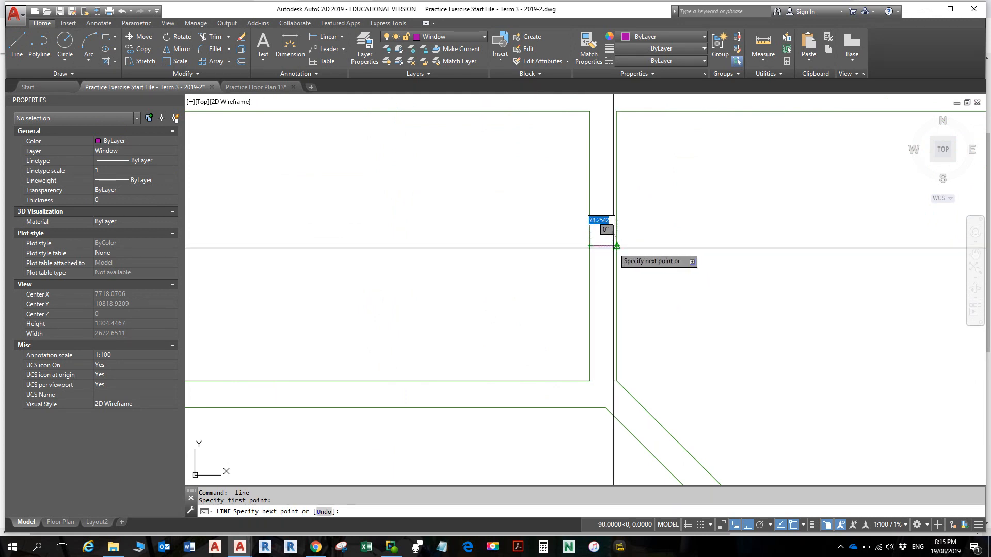
pyautogui.click(617, 245)
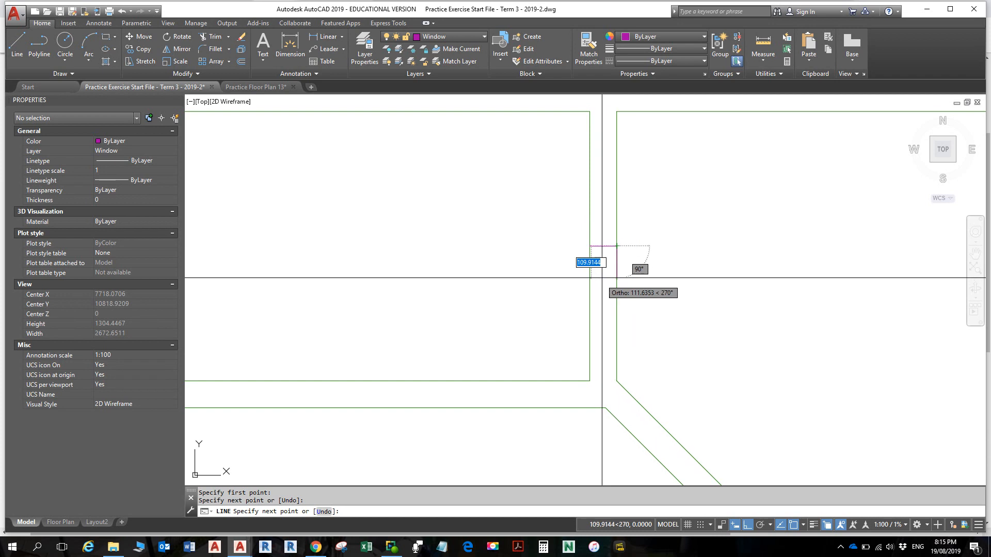
pyautogui.press('Escape')
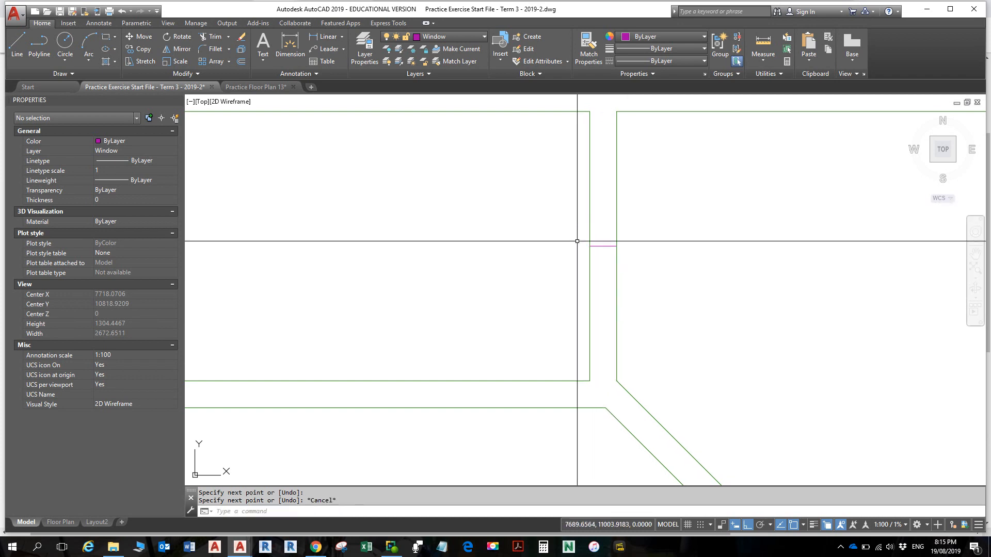
# Step: Reassign the line across the short vertical wall to the Wall-Studs layer and make Wall-Studs the current layer
pyautogui.click(602, 246)
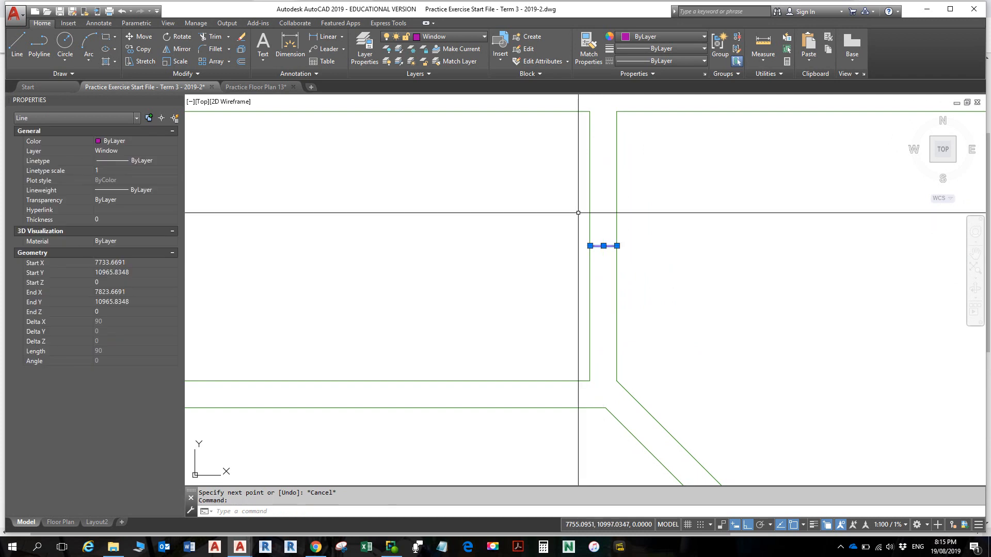
pyautogui.click(483, 39)
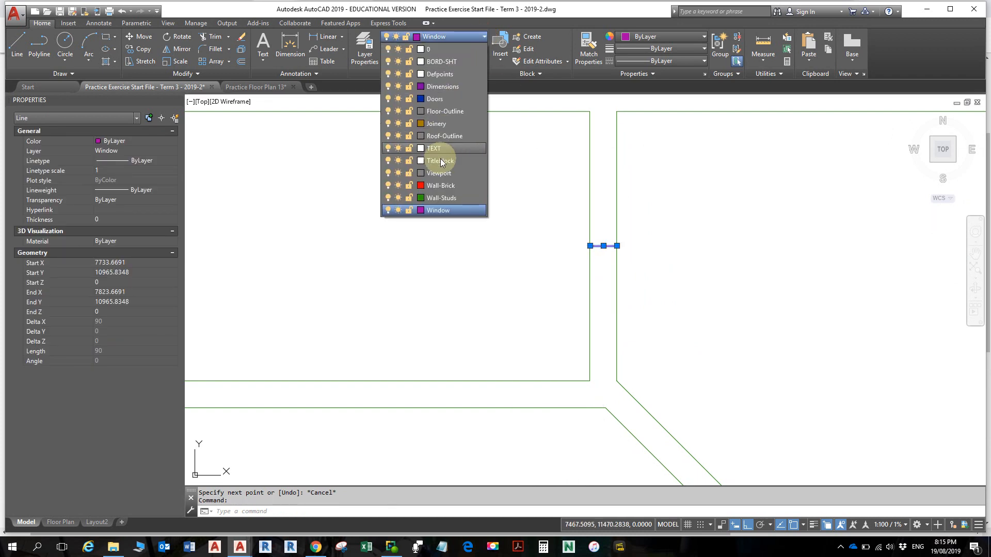
pyautogui.click(446, 199)
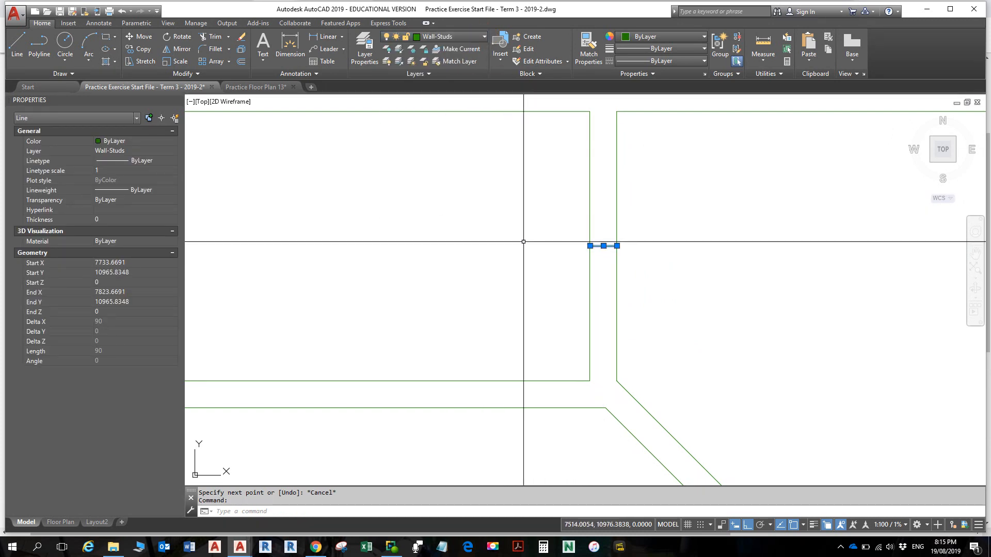
pyautogui.press('Escape')
pyautogui.press('Escape')
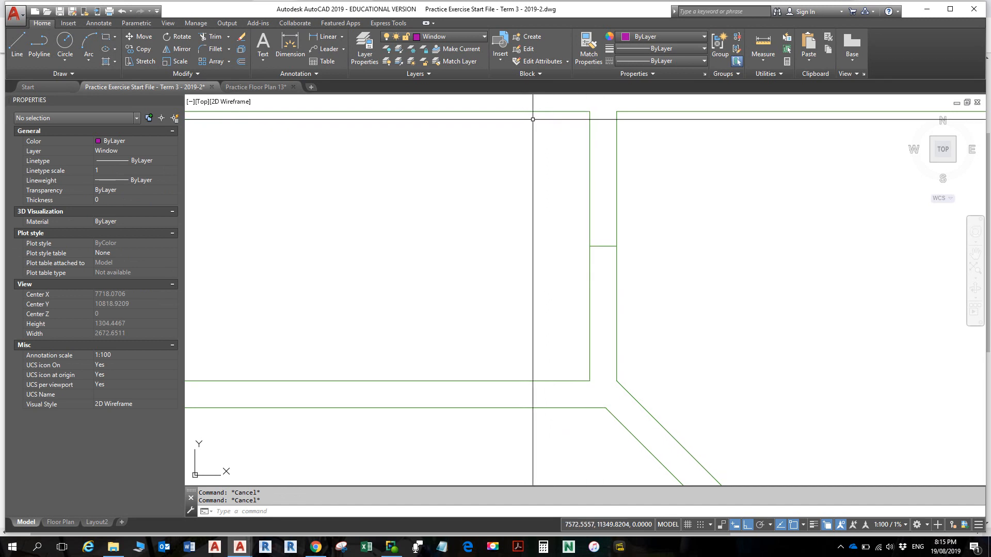
pyautogui.click(471, 37)
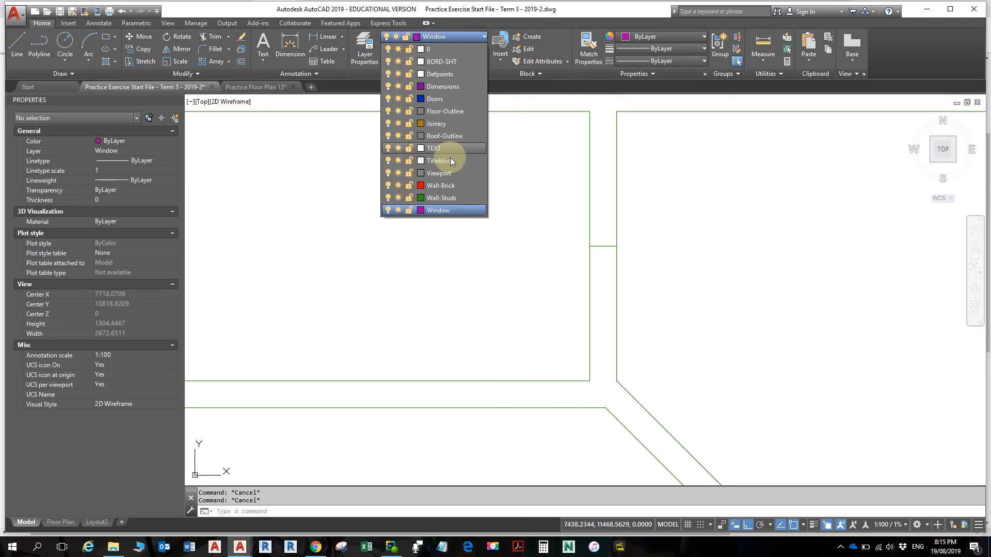
pyautogui.click(442, 200)
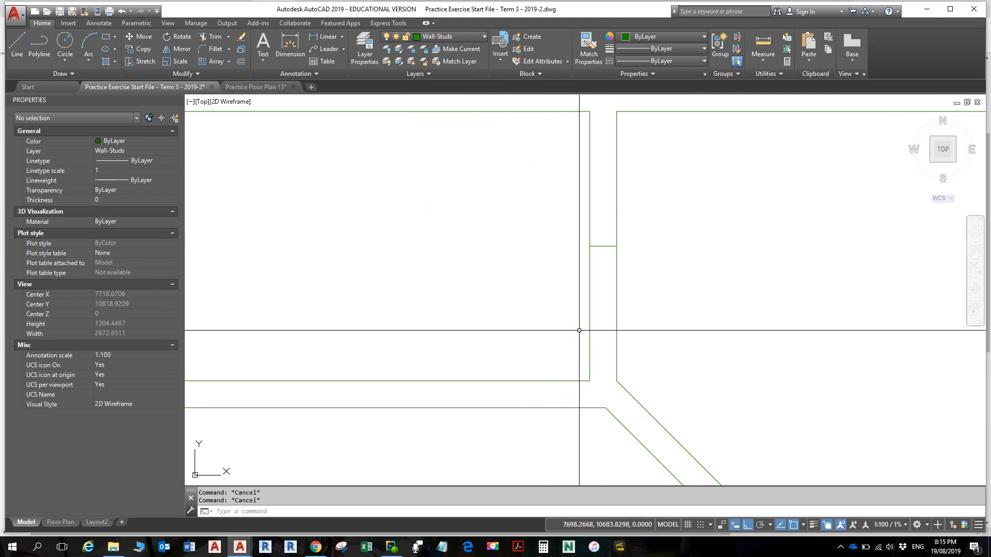
# Step: Offset the line across the short vertical wall by 400, once upward and once downward
pyautogui.write('o')
pyautogui.press('Return')
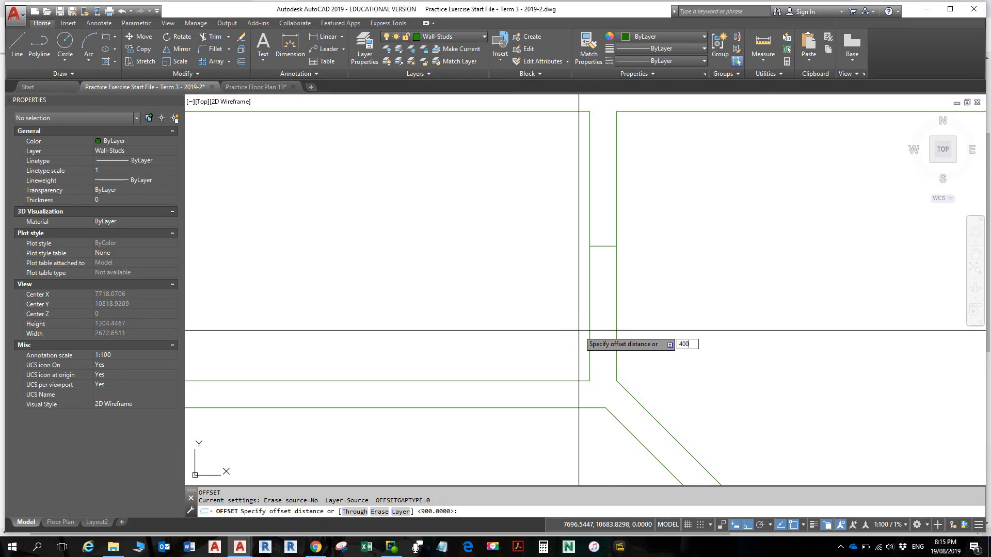
pyautogui.press('Return')
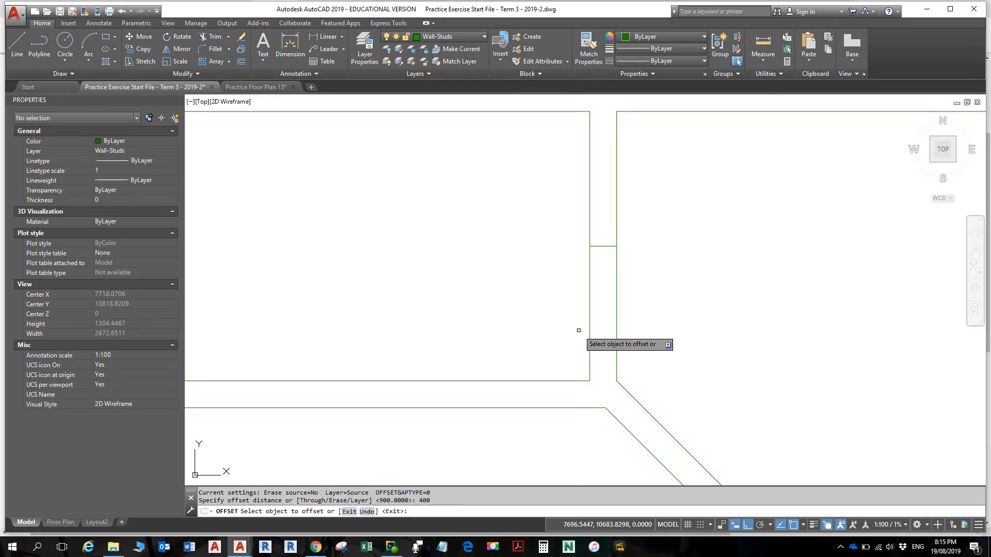
pyautogui.click(599, 245)
pyautogui.click(567, 172)
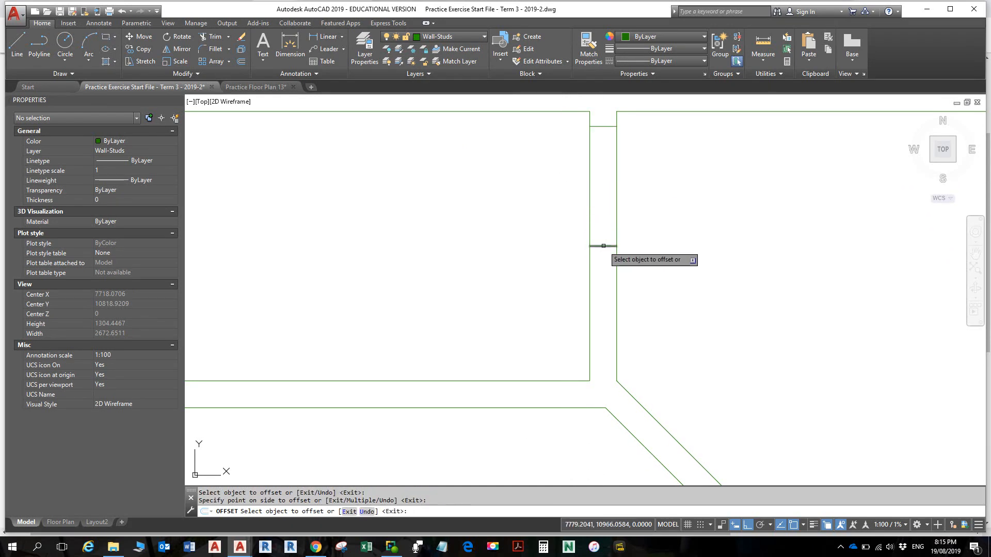
pyautogui.click(603, 246)
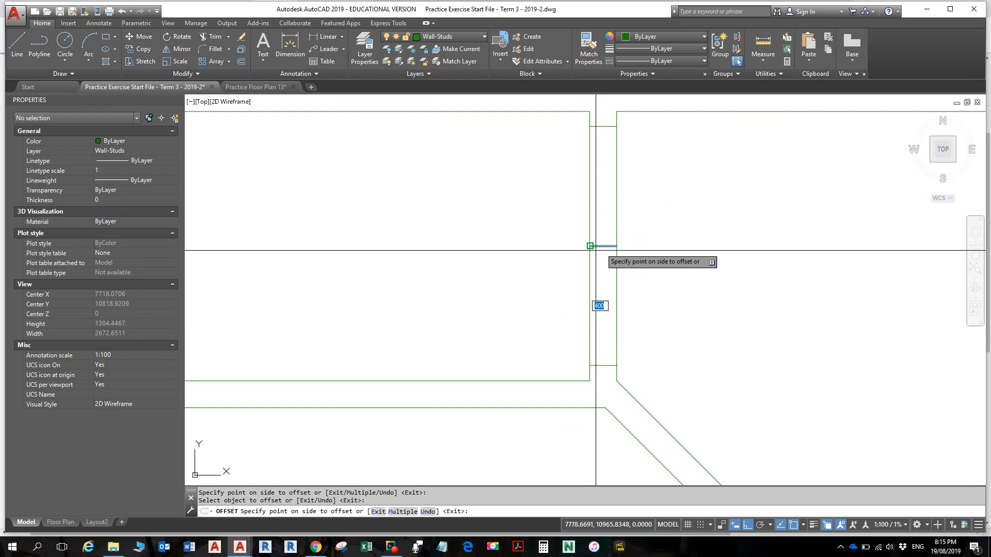
pyautogui.click(540, 319)
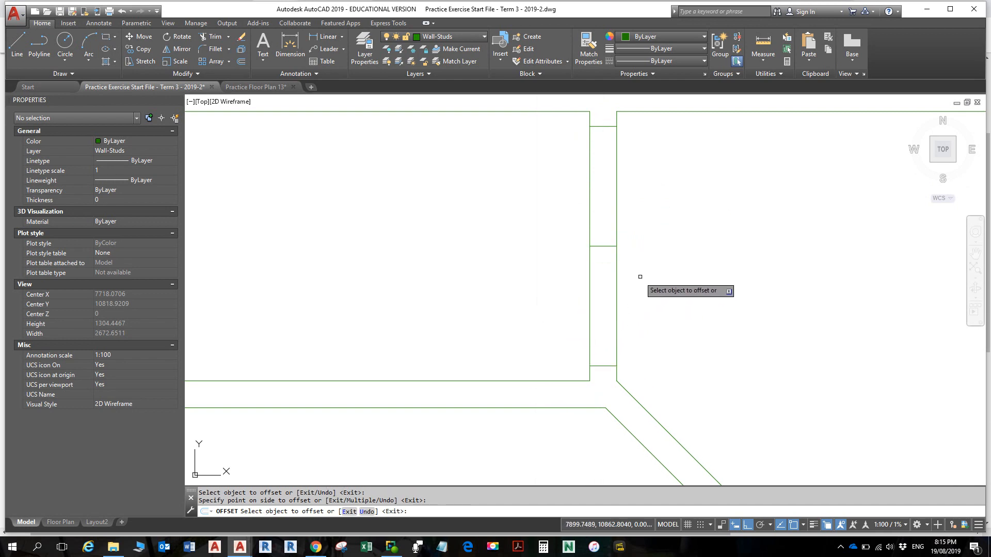
pyautogui.press('Escape')
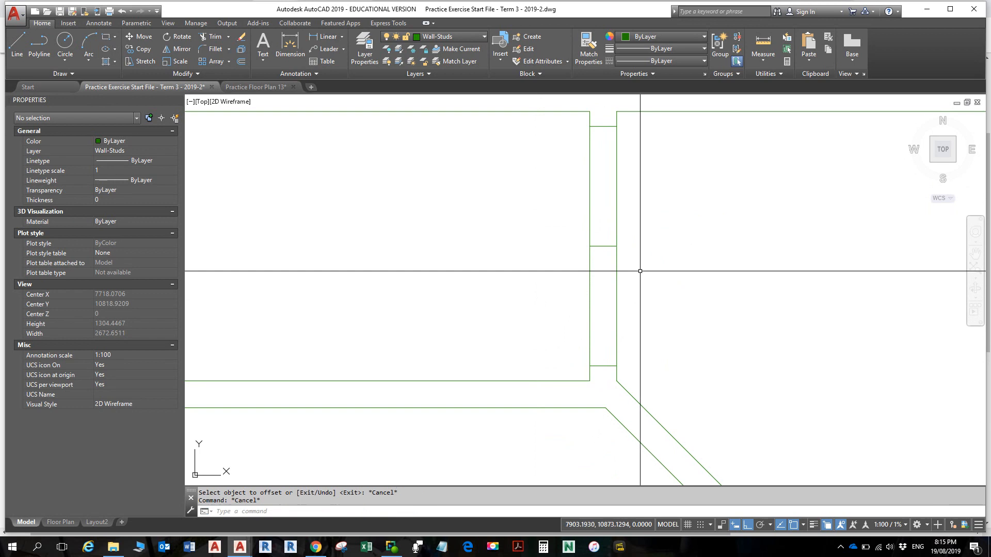
# Step: Erase the original middle line across the short vertical wall
pyautogui.click(602, 250)
pyautogui.click(600, 245)
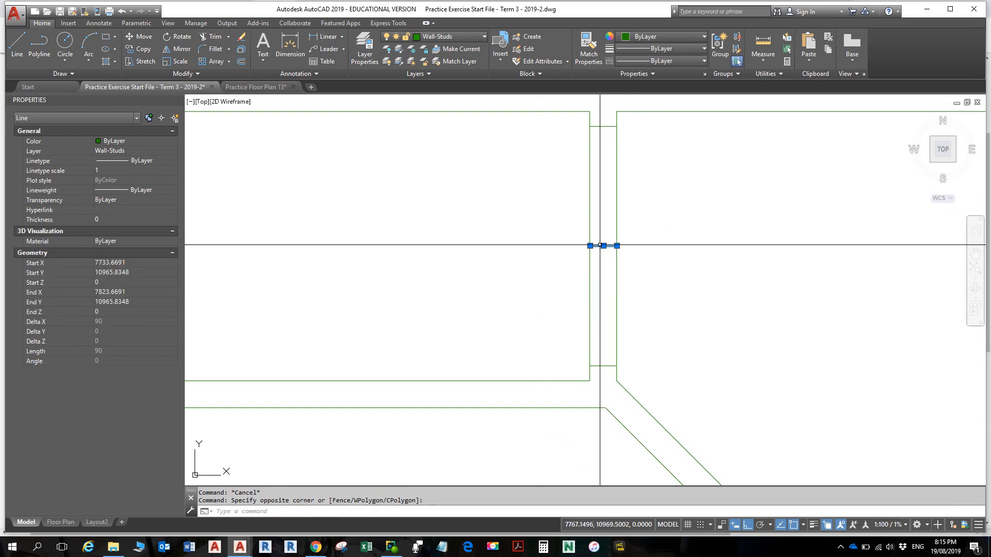
pyautogui.press('Delete')
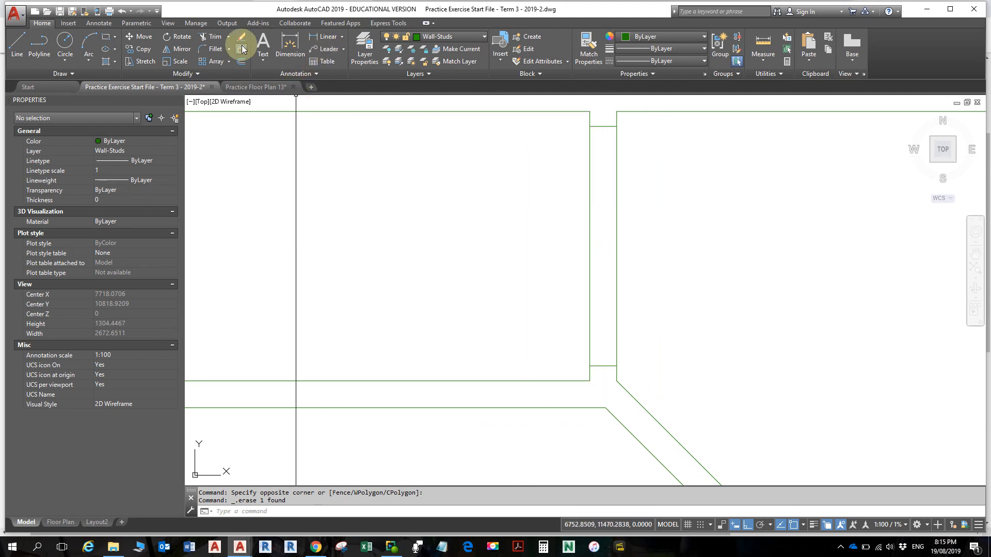
# Step: Trim both faces of the short vertical wall between the two offset lines to open a doorway
pyautogui.click(206, 36)
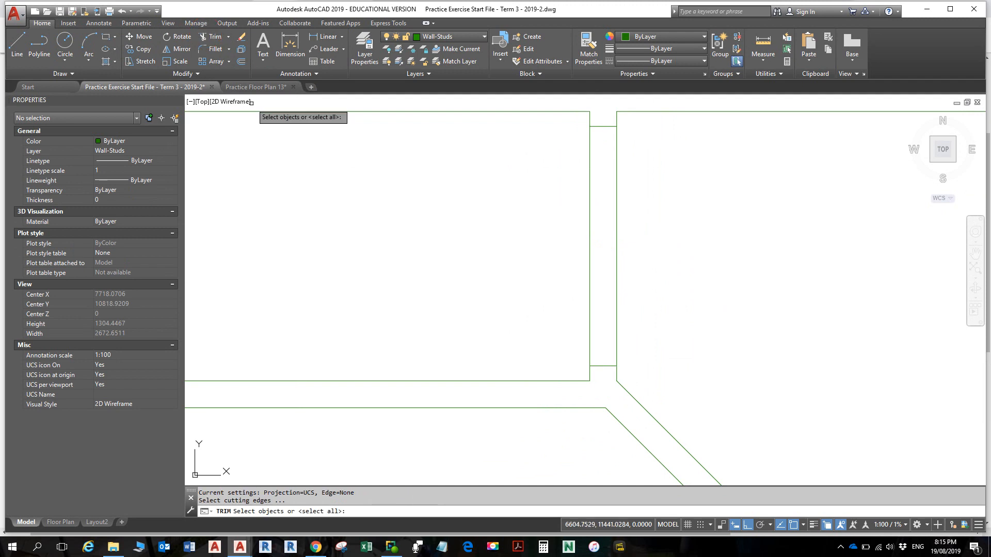
pyautogui.press('Return')
pyautogui.moveTo(640, 250); pyautogui.dragTo(498, 220)
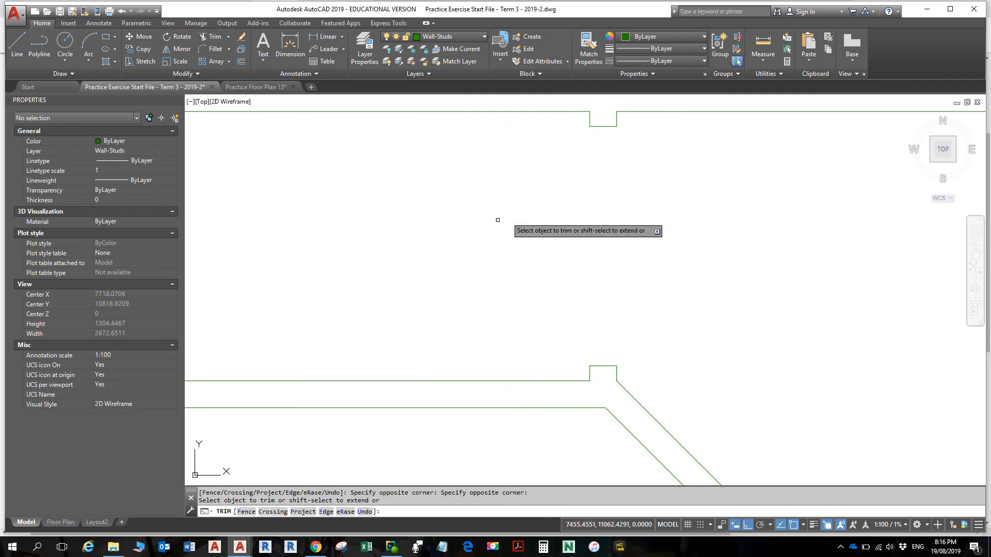
pyautogui.scroll(-4, 474, 267)
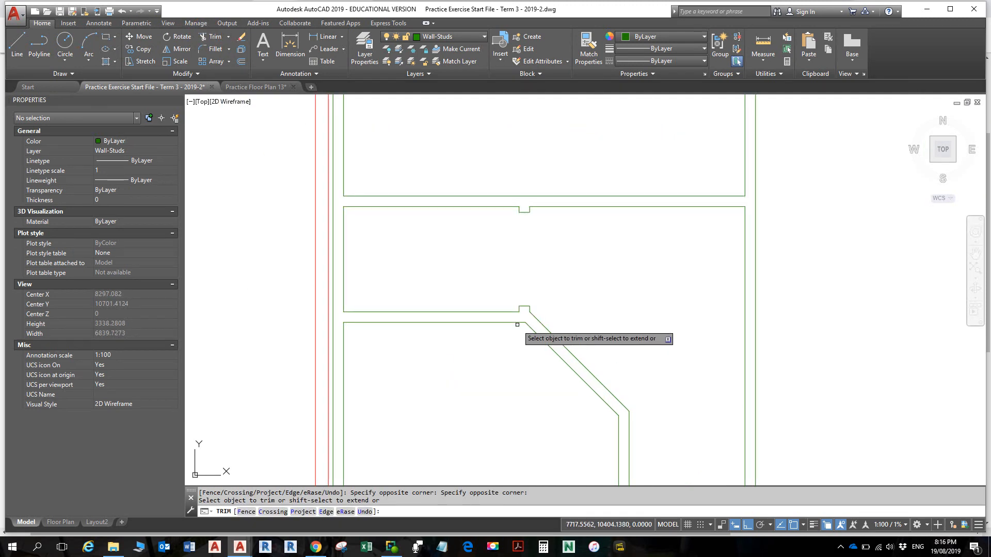
pyautogui.press('Escape')
pyautogui.press('Escape')
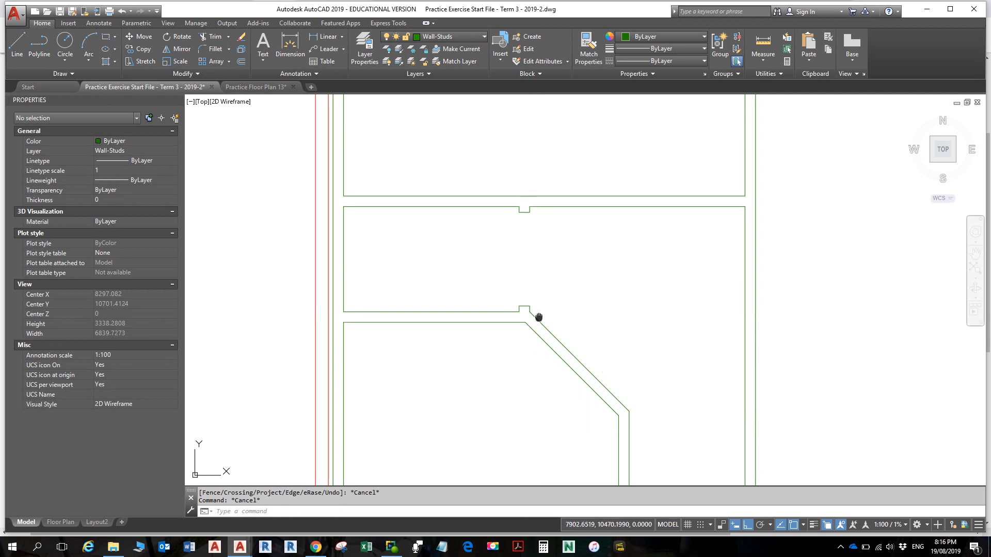
# Step: With Ortho off, draw a line across the diagonal wall from the midpoint of its lower face, perpendicular to the upper face
pyautogui.moveTo(539, 317); pyautogui.dragTo(520, 298, button='middle')
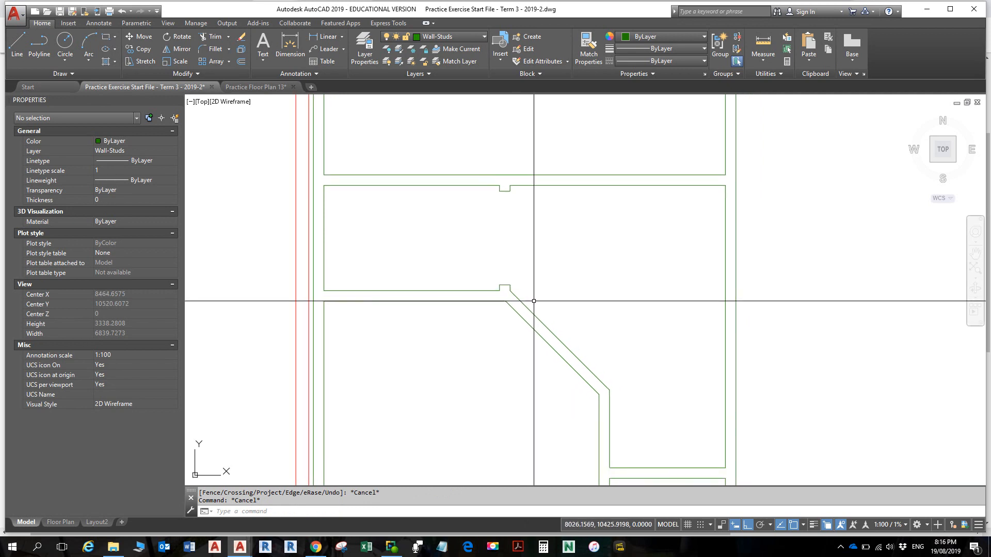
pyautogui.moveTo(573, 358); pyautogui.dragTo(553, 332, button='middle')
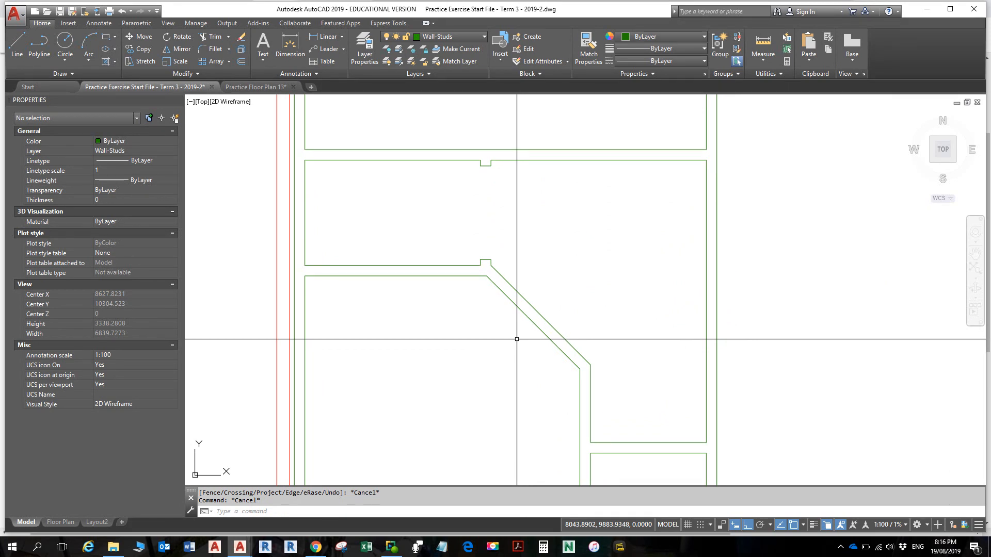
pyautogui.scroll(2, 515, 341)
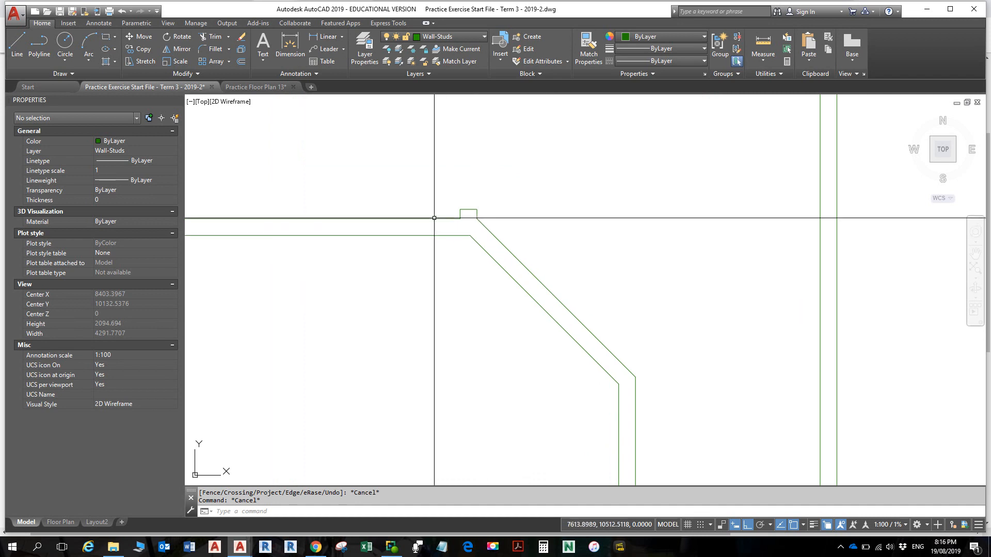
pyautogui.click(20, 42)
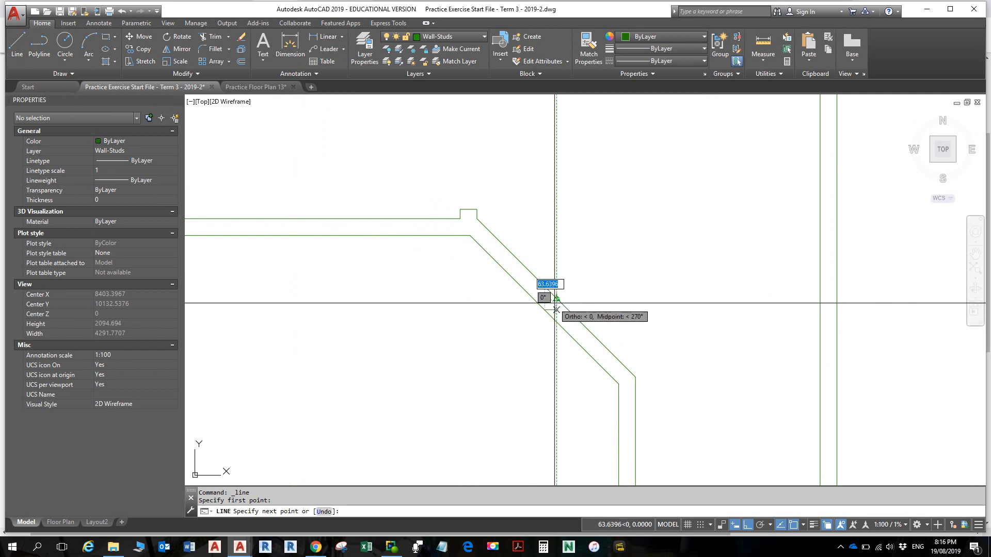
pyautogui.scroll(4, 558, 294)
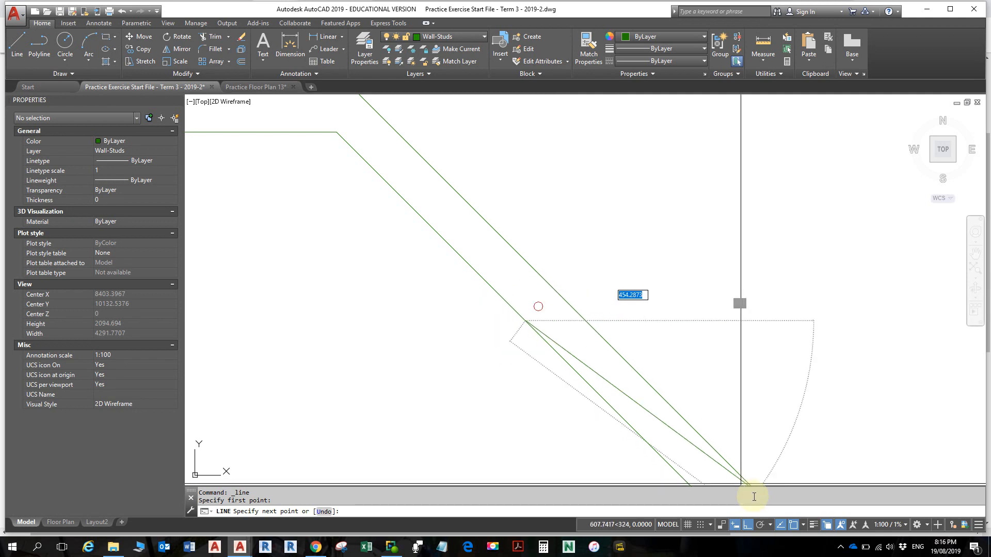
pyautogui.click(748, 526)
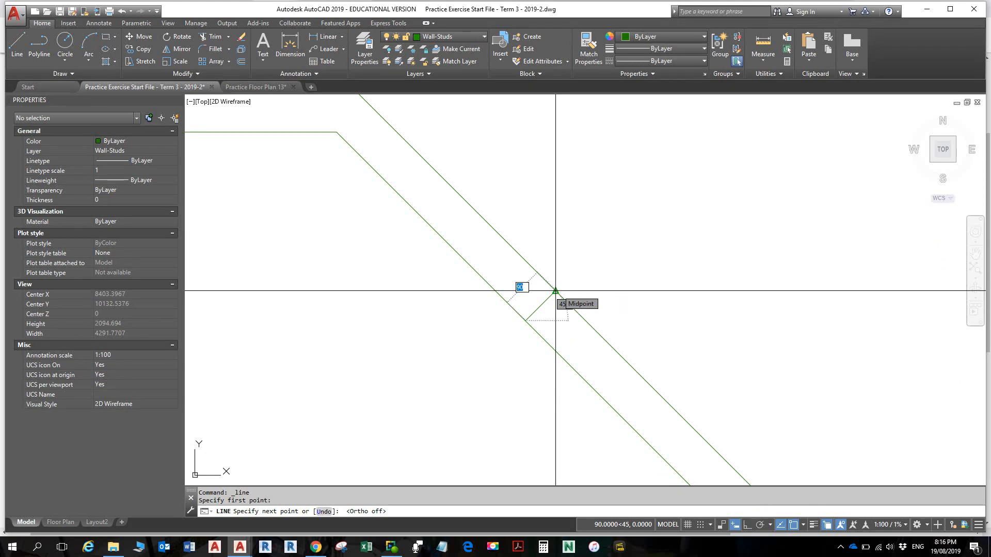
pyautogui.scroll(-2, 555, 291)
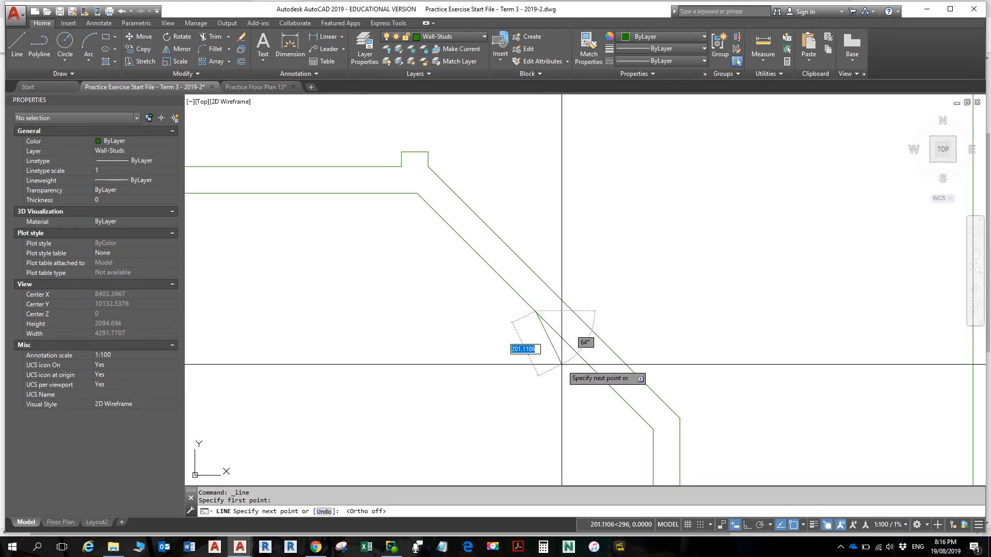
pyautogui.keyDown('shift'); pyautogui.rightClick(551, 301); pyautogui.keyUp('shift')
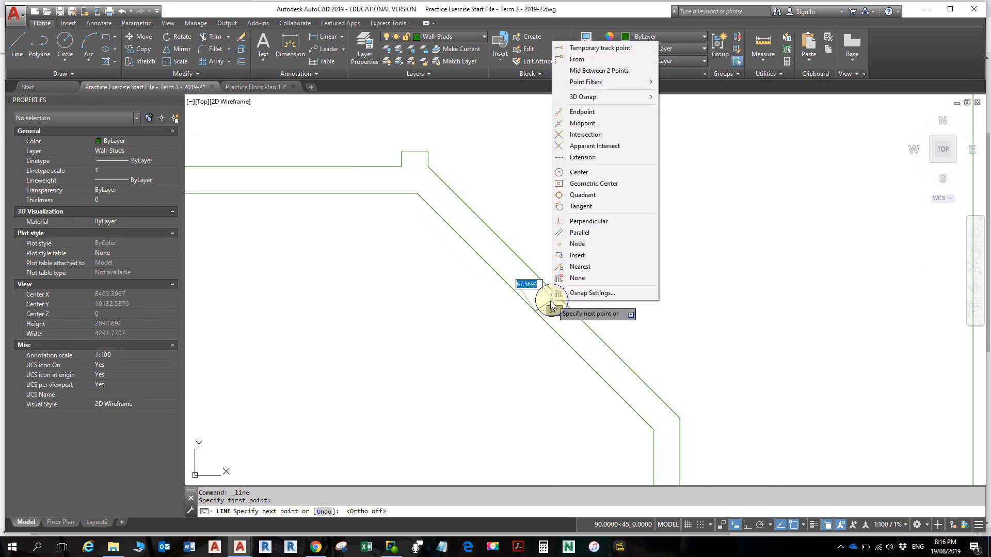
pyautogui.click(584, 222)
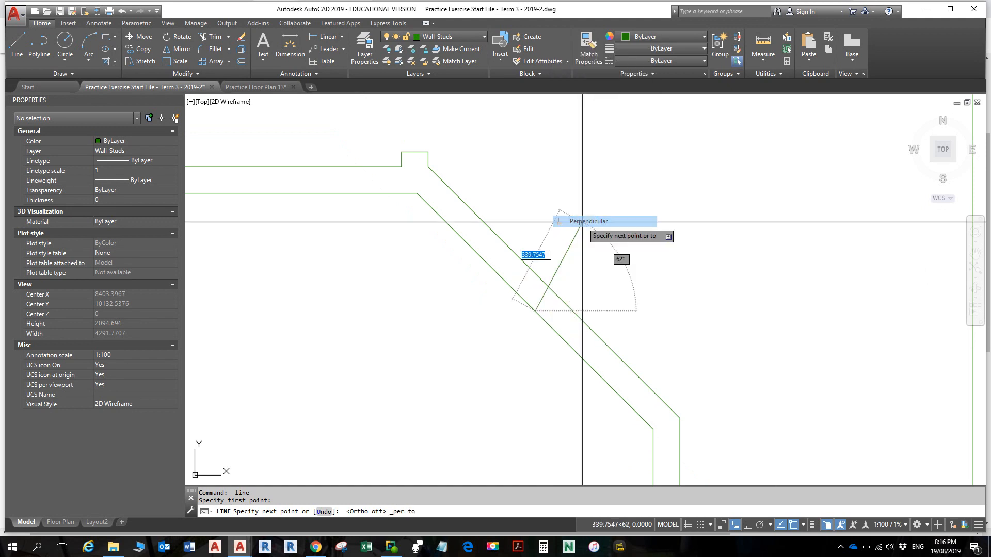
pyautogui.click(557, 288)
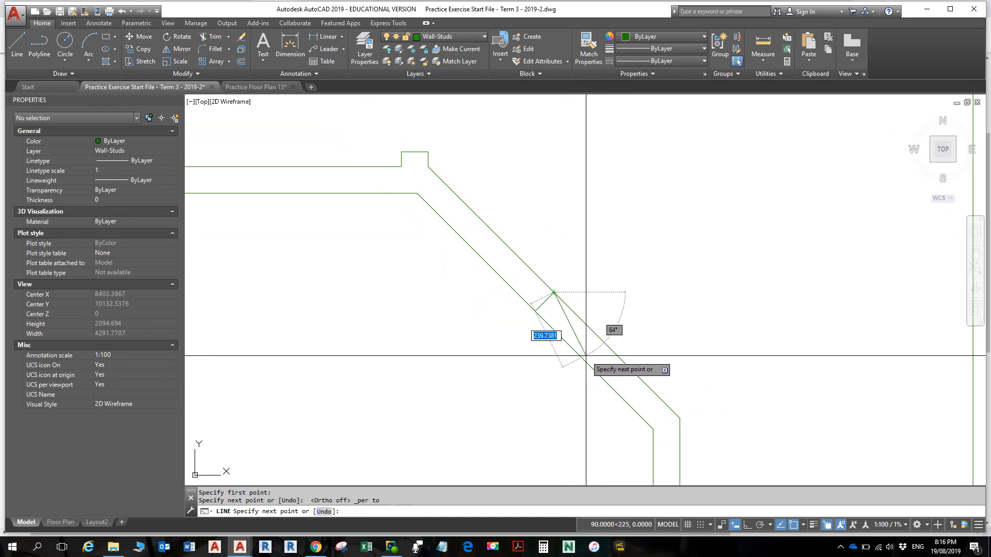
pyautogui.press('Return')
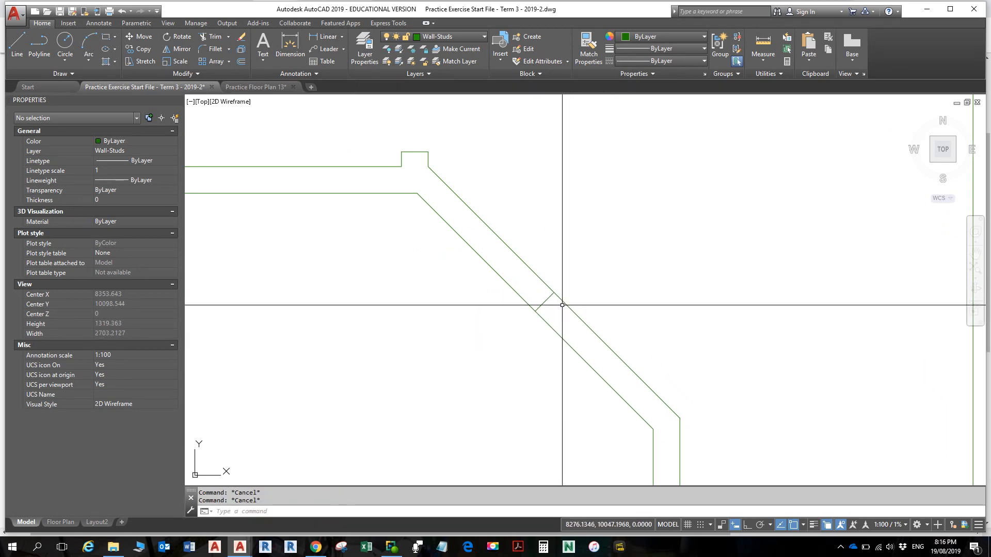
# Step: Examine the diagonal wall's upper face line and where its midpoint lies relative to the cross line
pyautogui.click(548, 287)
pyautogui.scroll(10, 547, 288)
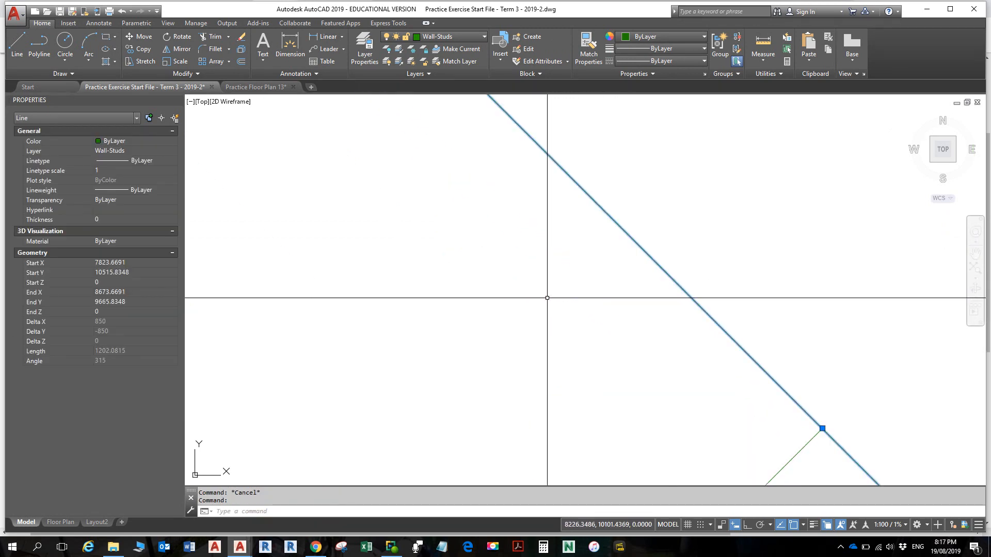
pyautogui.scroll(-10, 541, 286)
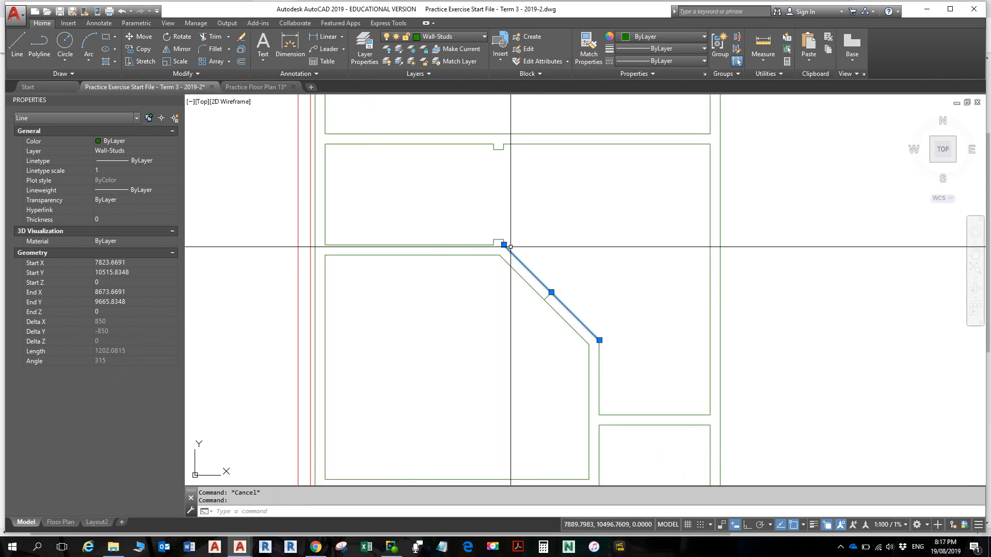
pyautogui.scroll(4, 504, 244)
pyautogui.scroll(-4, 738, 432)
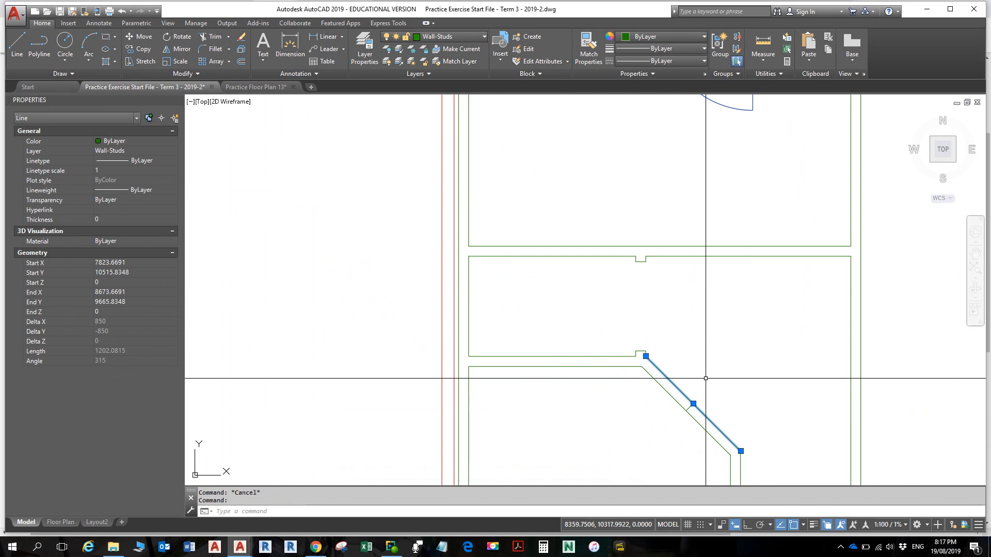
pyautogui.press('Escape')
# Step: Offset the cross line in the diagonal wall by 450, once towards each end of the wall
pyautogui.scroll(5, 694, 397)
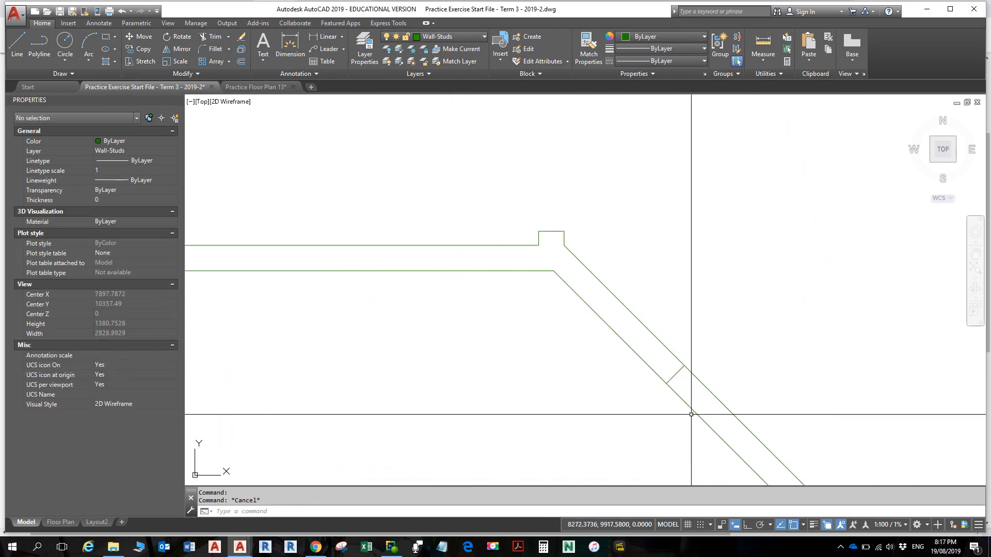
pyautogui.press('Return')
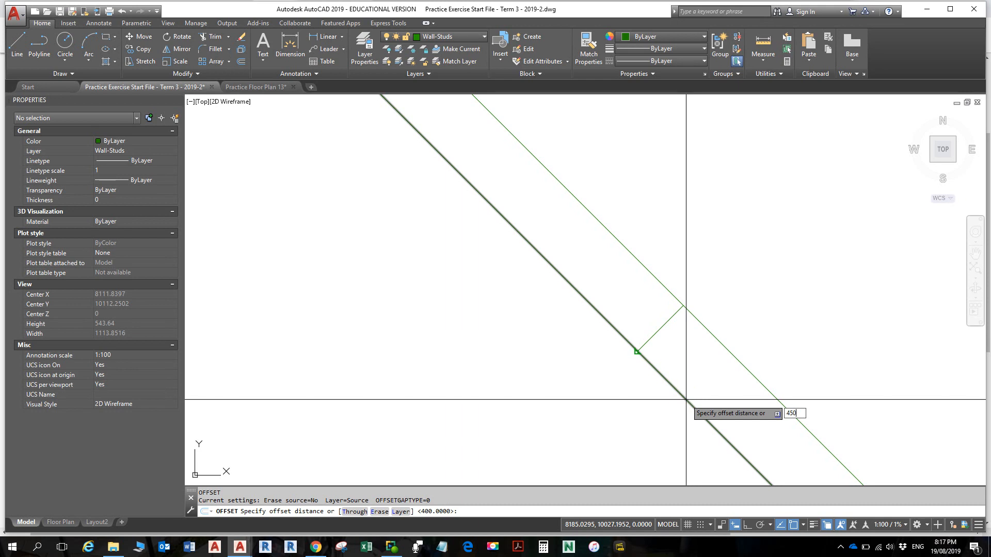
pyautogui.press('Return')
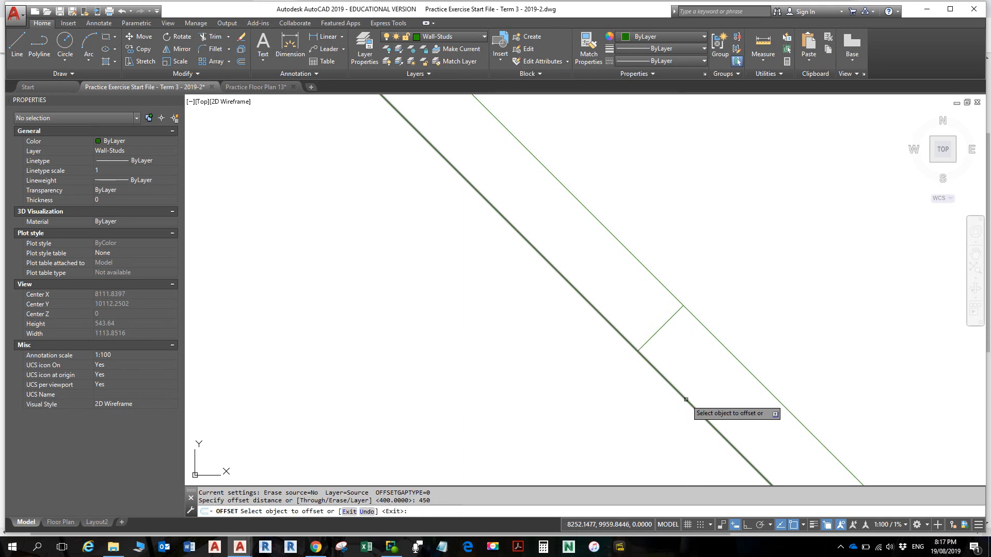
pyautogui.click(658, 328)
pyautogui.scroll(-8, 597, 277)
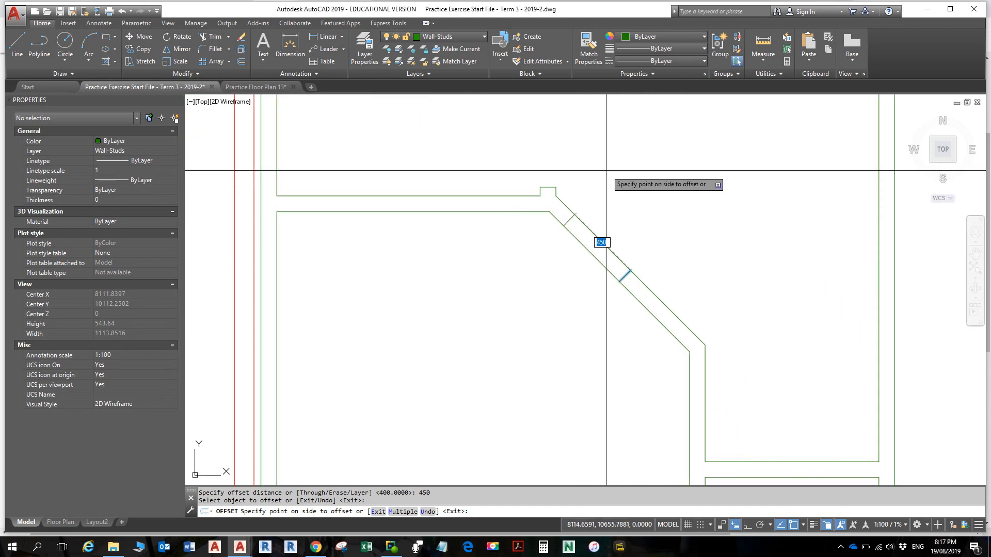
pyautogui.click(585, 183)
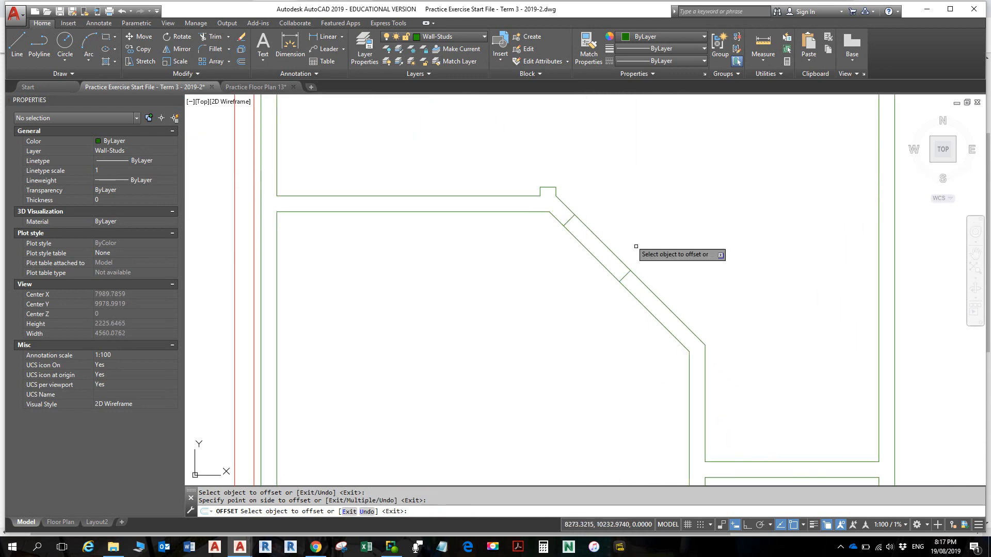
pyautogui.click(624, 274)
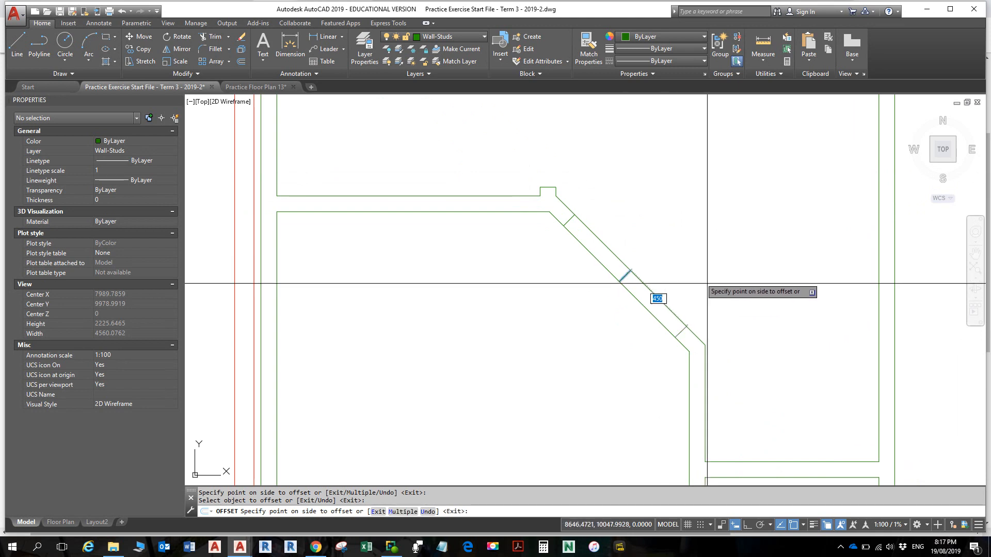
pyautogui.click(722, 302)
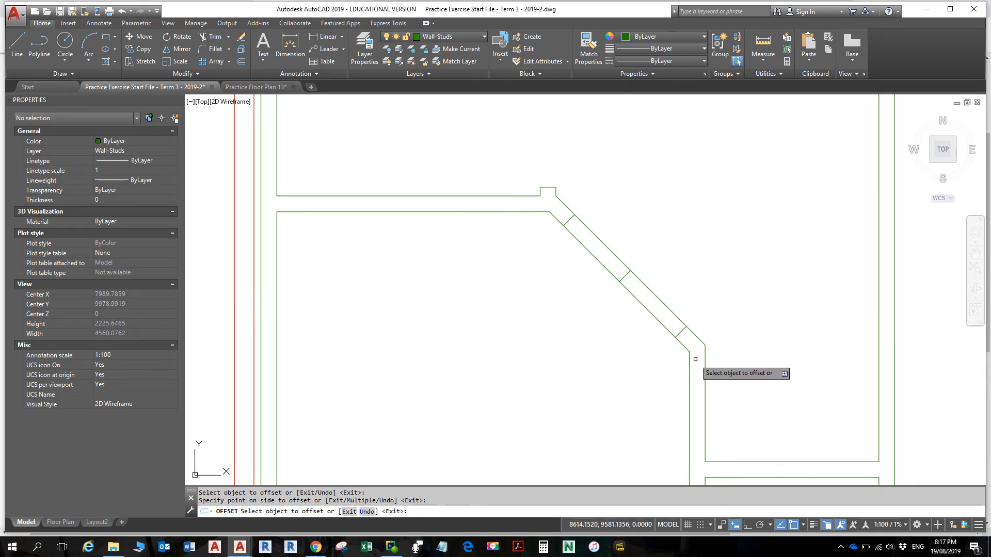
pyautogui.press('Escape')
# Step: Erase the original middle line across the diagonal wall
pyautogui.click(626, 276)
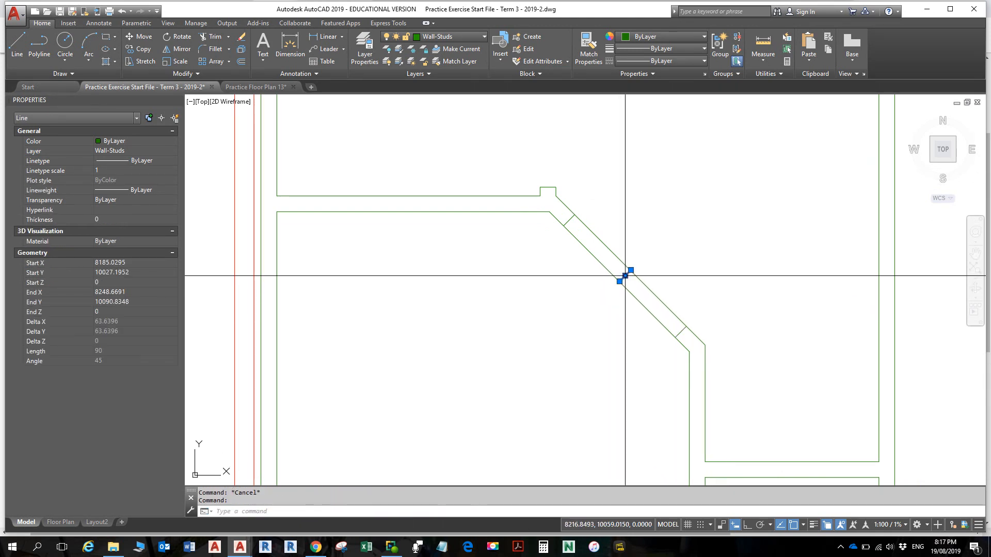
pyautogui.moveTo(620, 281)
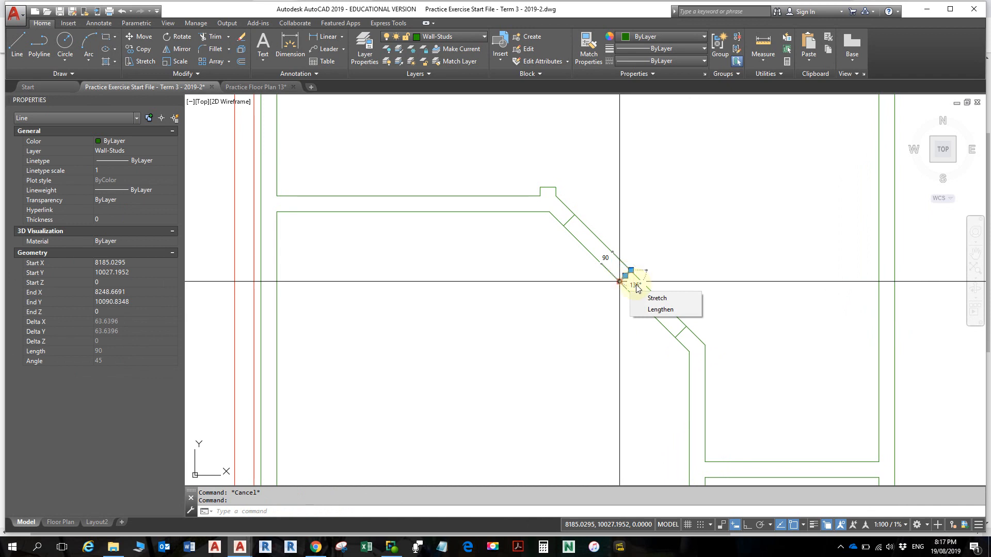
pyautogui.press('Delete')
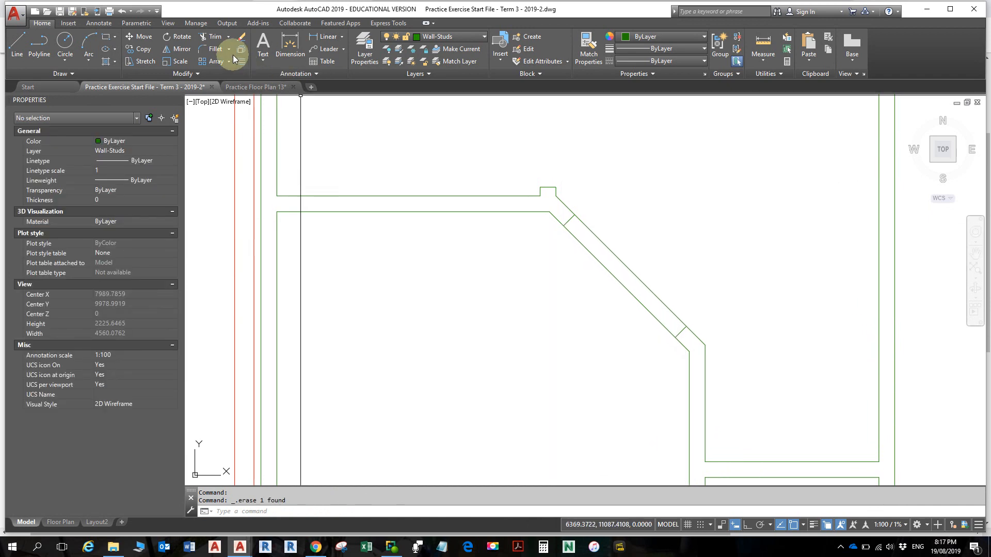
# Step: Trim both faces of the diagonal wall between the two offset lines to open a doorway
pyautogui.click(215, 44)
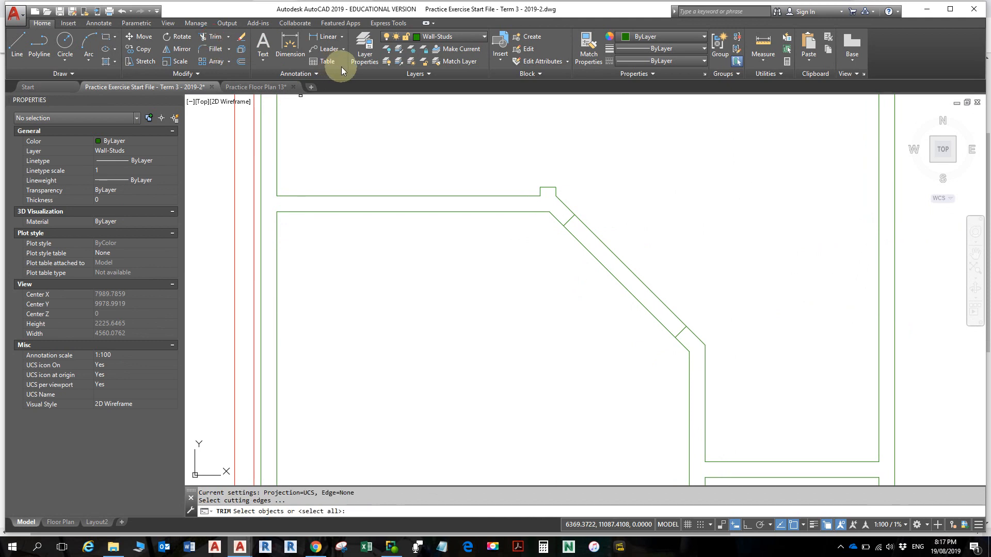
pyautogui.press('Return')
pyautogui.click(665, 243)
pyautogui.click(572, 290)
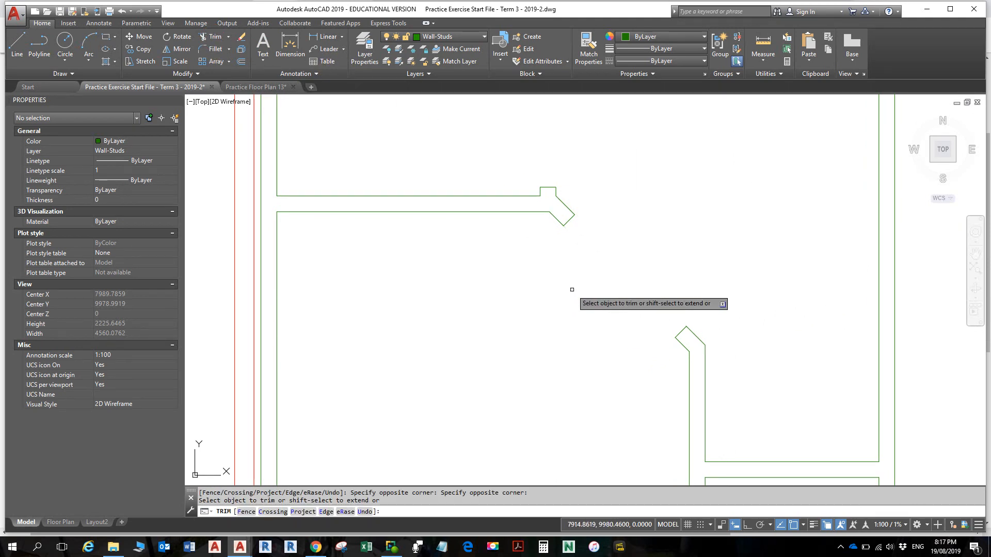
pyautogui.scroll(-4, 661, 238)
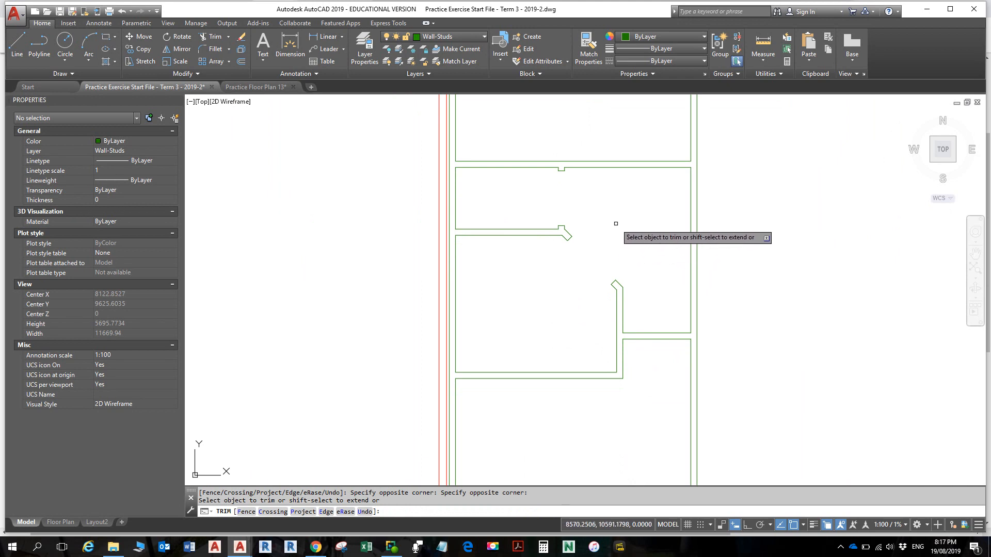
pyautogui.press('Escape')
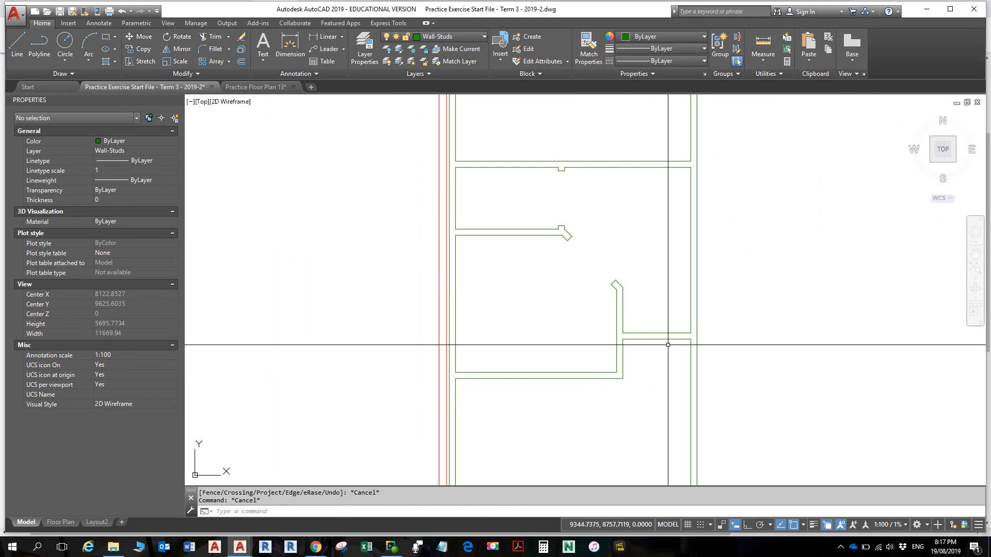
# Step: Draw a line across the short horizontal wall below the diagonal doorway, from the midpoint of its lower face to its upper face's midpoint
pyautogui.scroll(2, 668, 343)
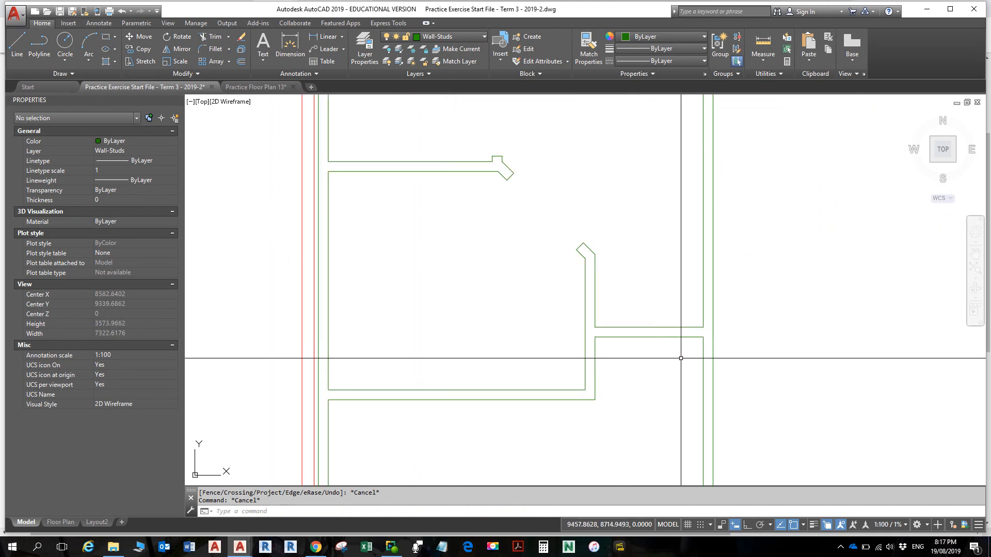
pyautogui.moveTo(619, 309); pyautogui.dragTo(648, 405, button='middle')
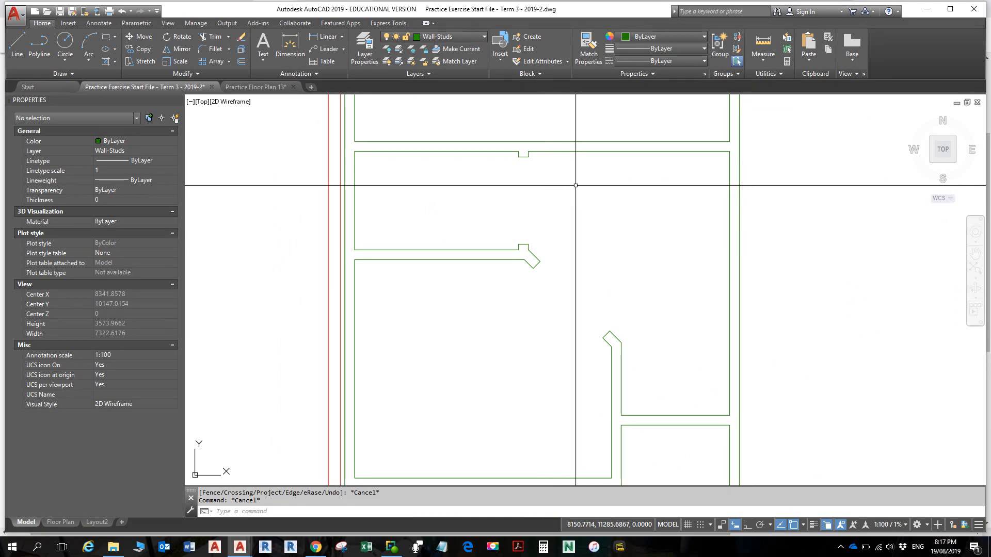
pyautogui.scroll(-2, 573, 289)
pyautogui.scroll(6, 613, 296)
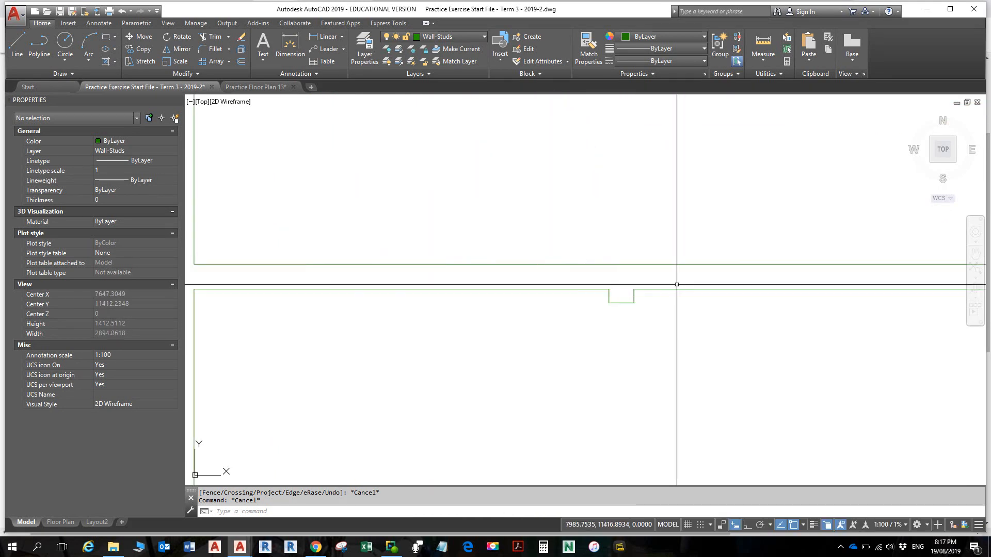
pyautogui.scroll(-4, 849, 304)
pyautogui.scroll(-2, 779, 301)
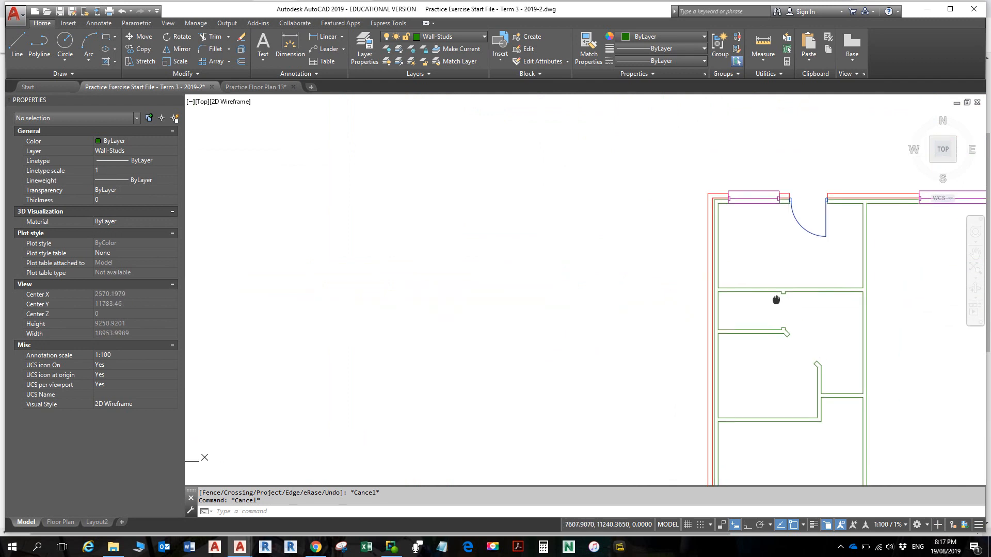
pyautogui.scroll(5, 703, 330)
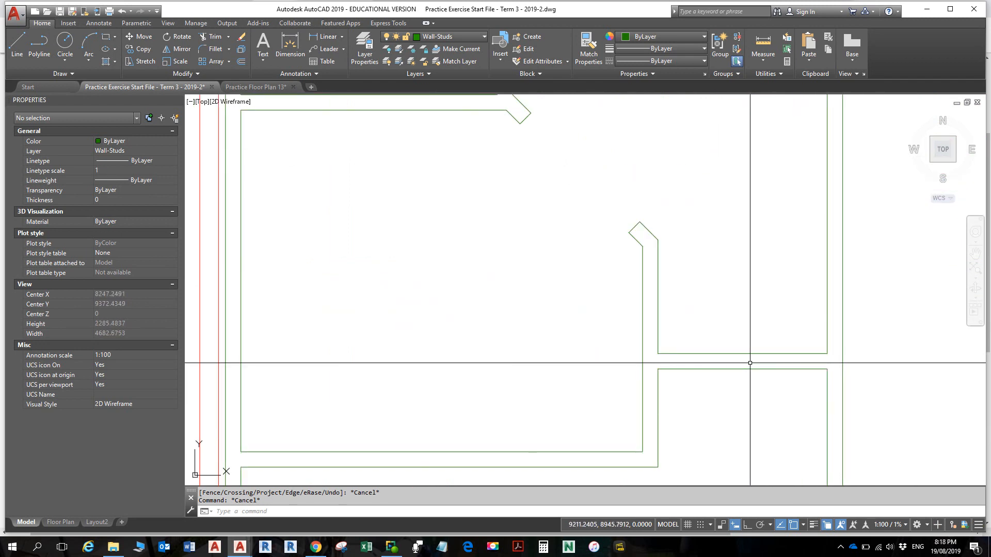
pyautogui.write('l')
pyautogui.press('Return')
pyautogui.click(743, 369)
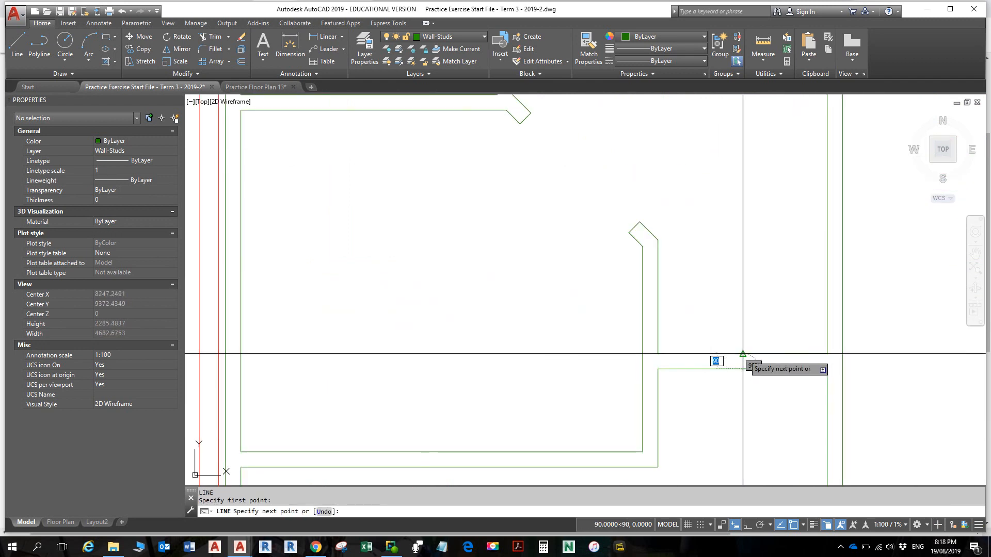
pyautogui.click(743, 354)
pyautogui.press('Return')
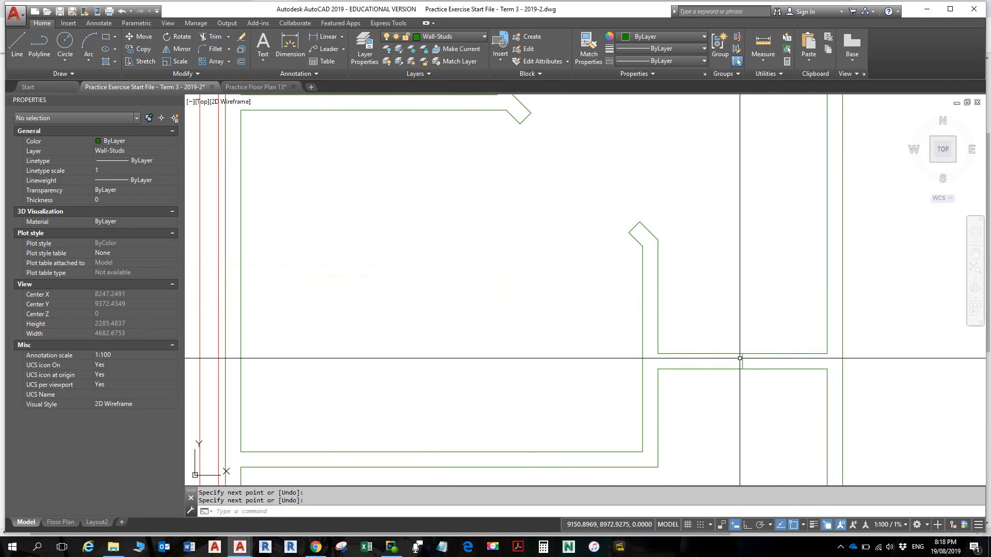
# Step: Offset the middle line across the short horizontal wall by 450 to each side and erase the original line
pyautogui.write('o')
pyautogui.press('Return')
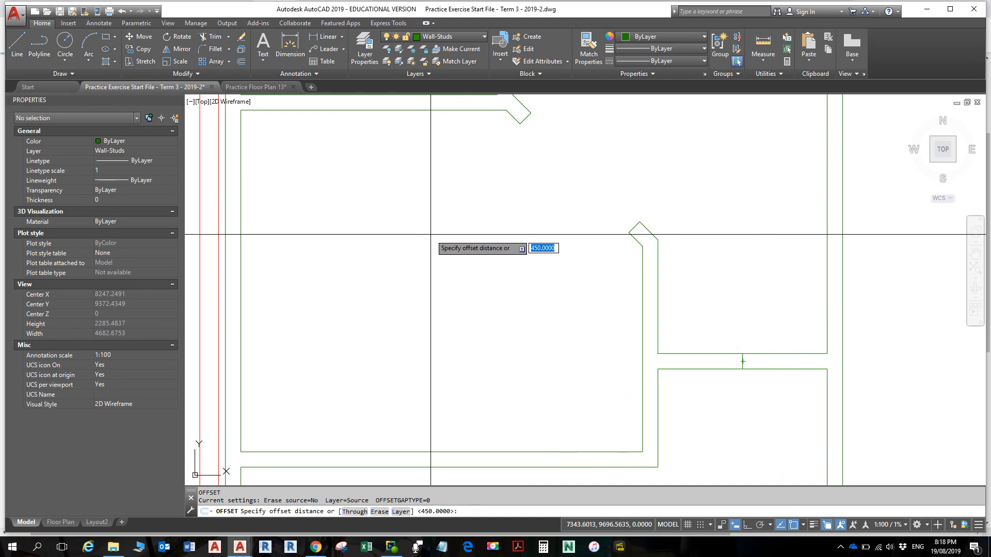
pyautogui.press('Return')
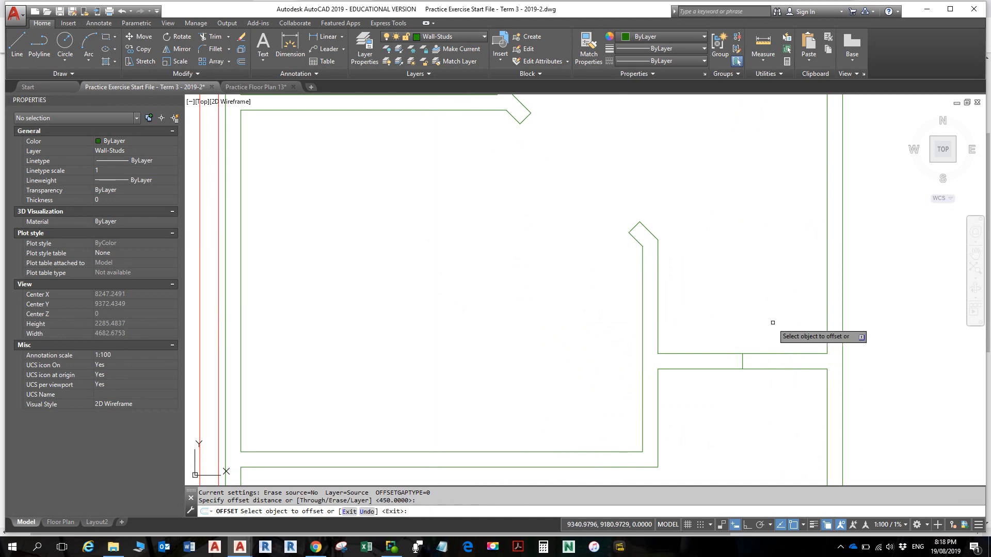
pyautogui.click(742, 361)
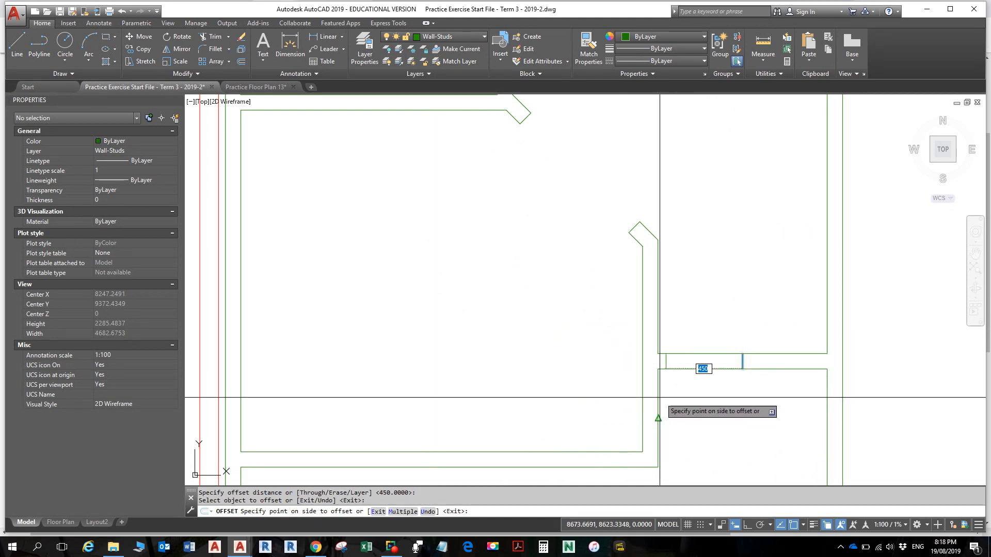
pyautogui.click(696, 389)
pyautogui.click(744, 360)
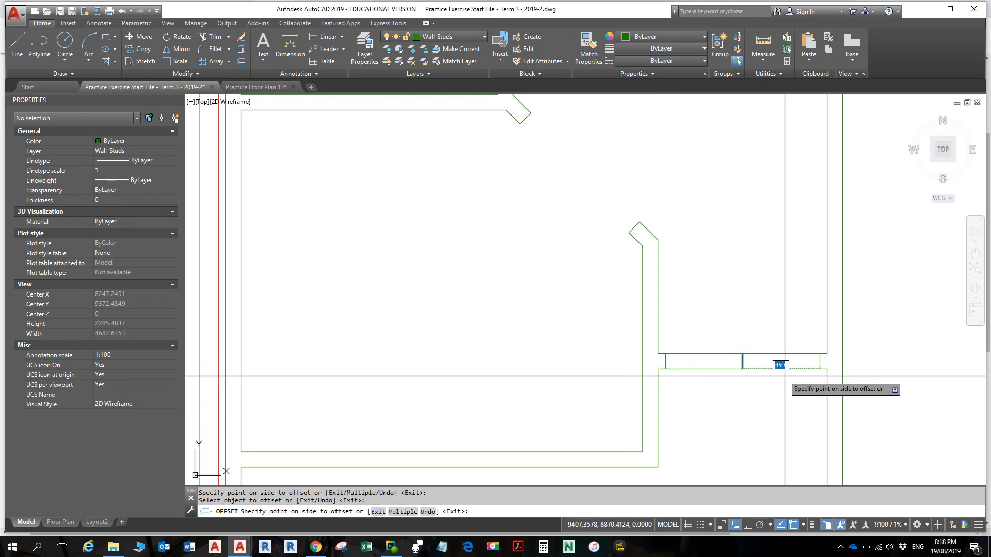
pyautogui.click(781, 365)
pyautogui.press('Escape')
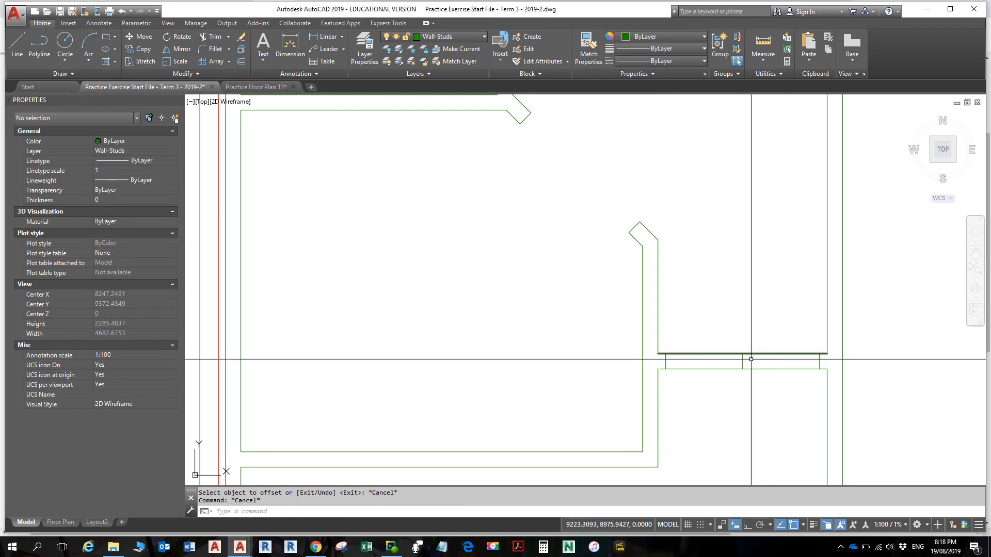
pyautogui.click(742, 361)
pyautogui.press('Delete')
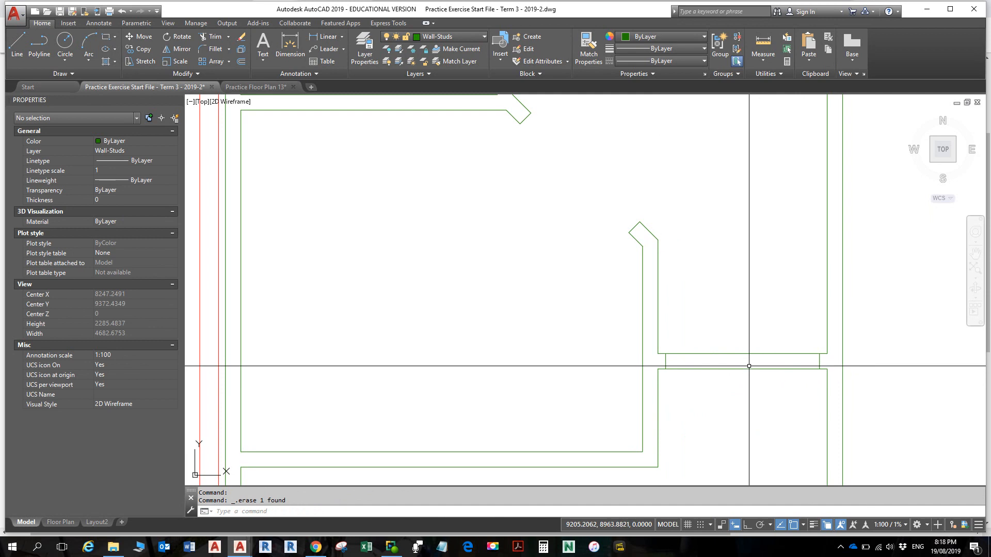
# Step: Trim both faces of the short horizontal wall between the two offset lines to open a doorway
pyautogui.write('tr')
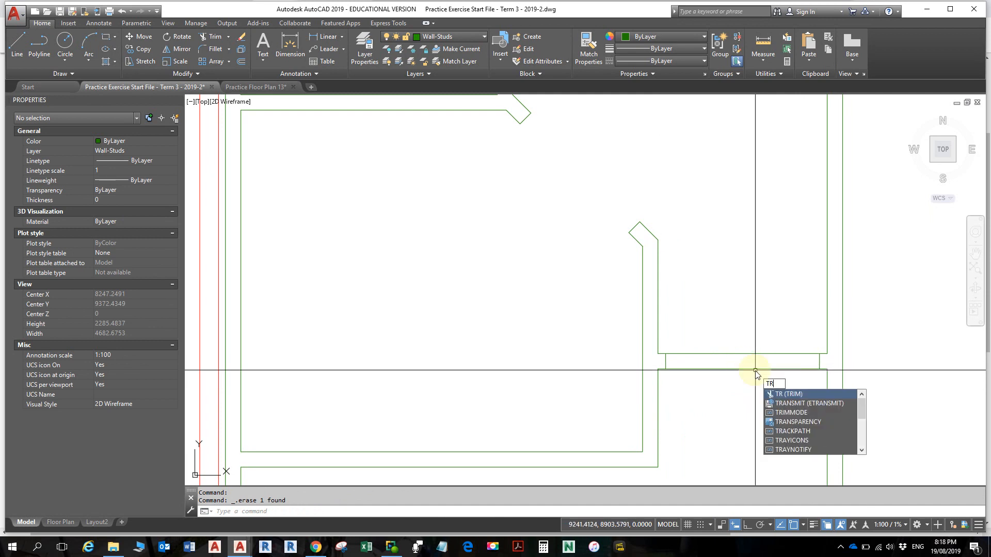
pyautogui.press('Return')
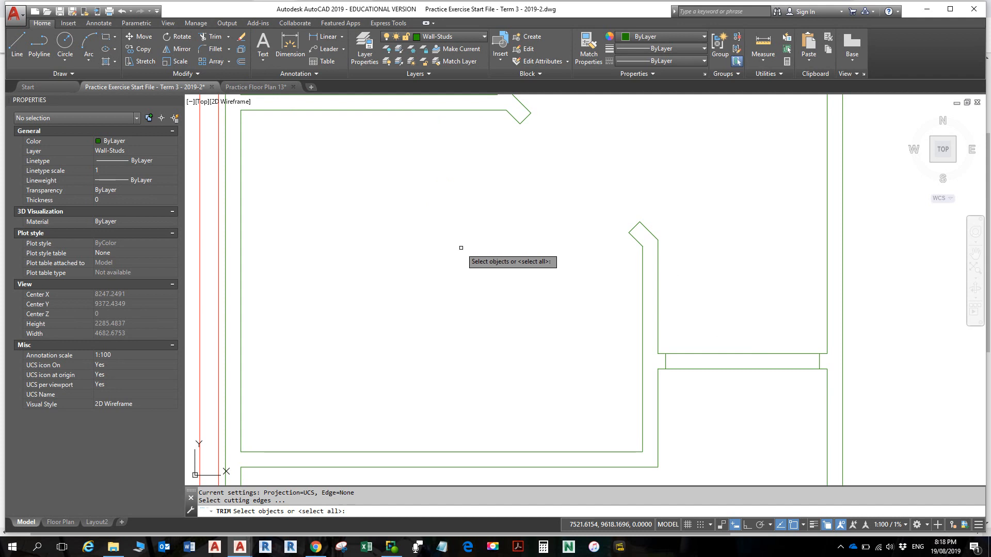
pyautogui.press('Return')
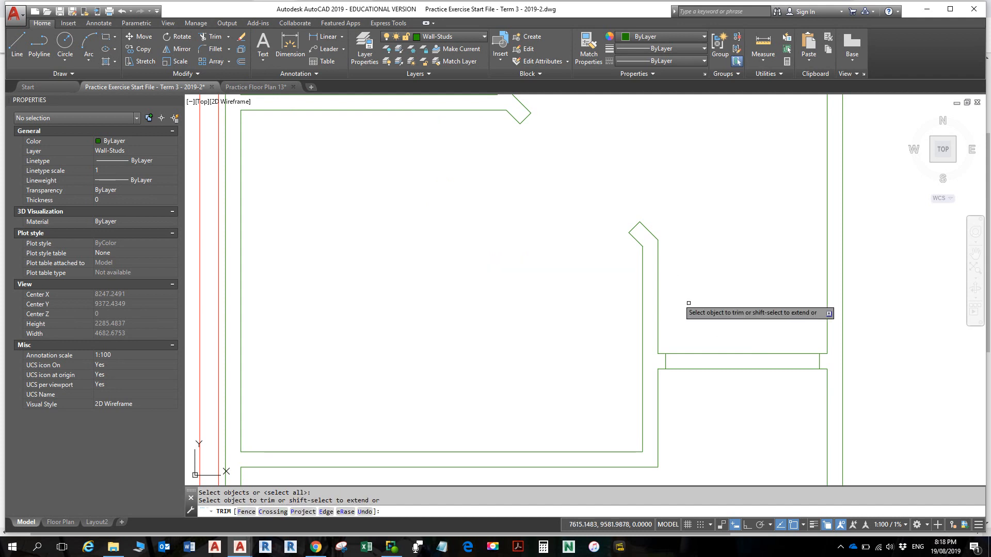
pyautogui.click(756, 394)
pyautogui.click(730, 331)
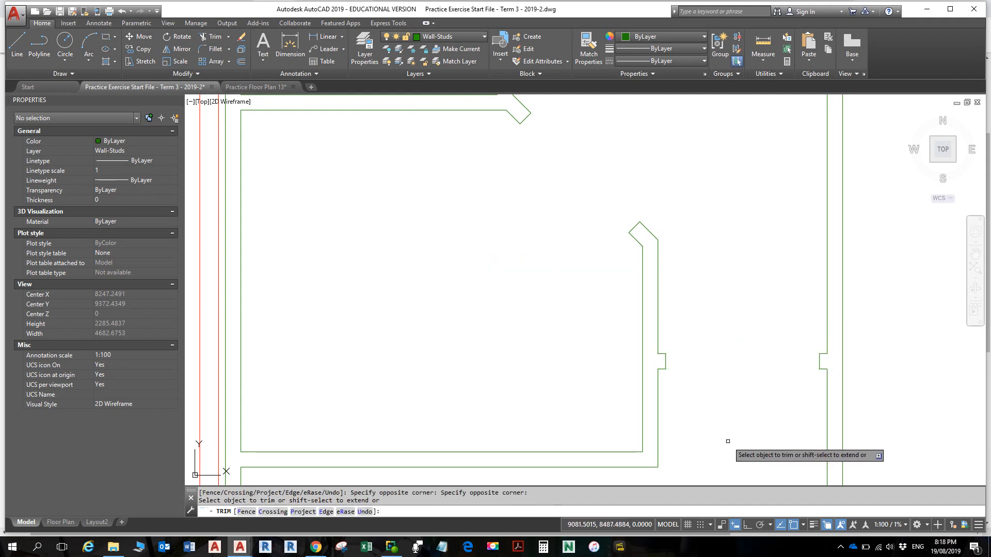
pyautogui.press('Return')
pyautogui.press('Escape')
pyautogui.press('Escape')
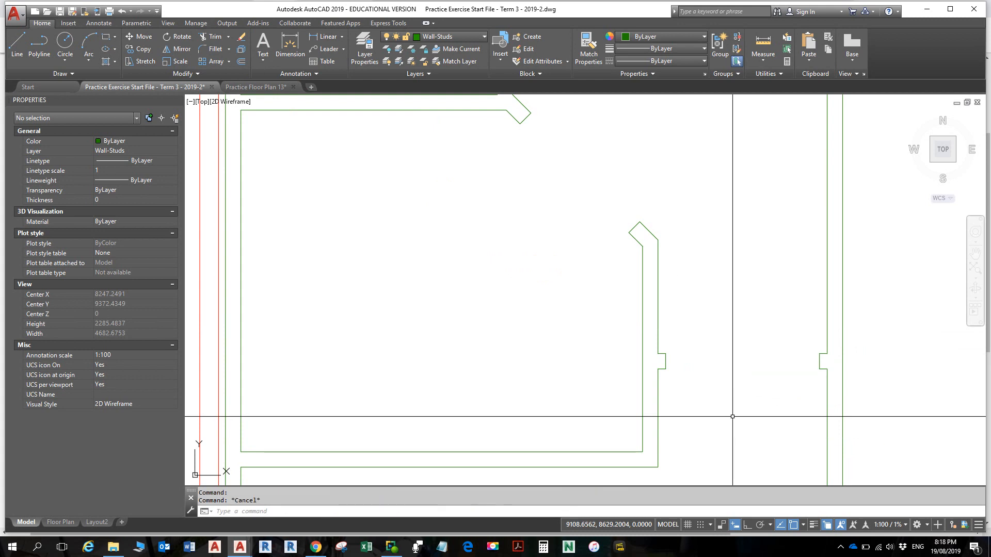
# Step: Offset the right edge of the small nib below the upper horizontal wall by 100 to the right
pyautogui.scroll(-2, 729, 373)
pyautogui.moveTo(708, 353); pyautogui.dragTo(688, 377, button='middle')
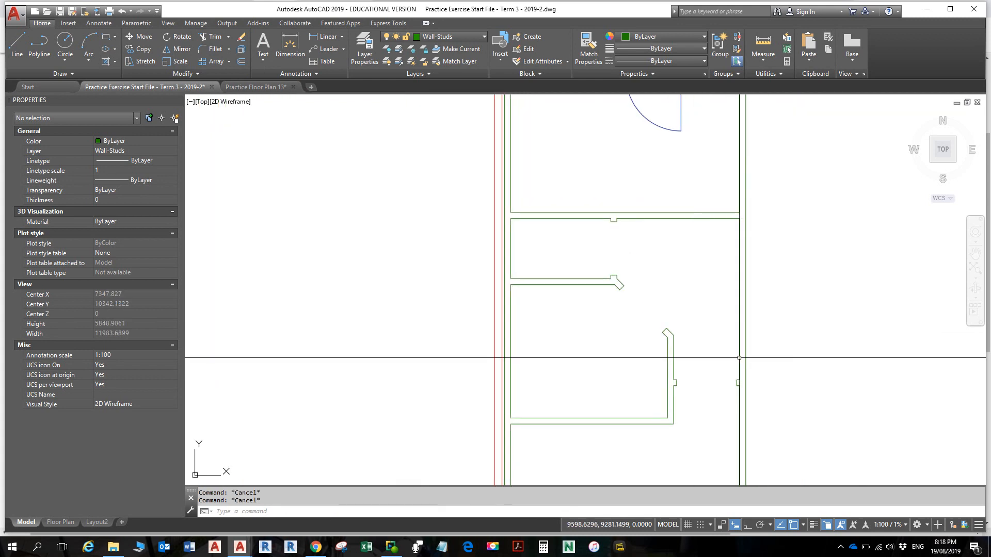
pyautogui.moveTo(688, 324); pyautogui.dragTo(675, 361, button='middle')
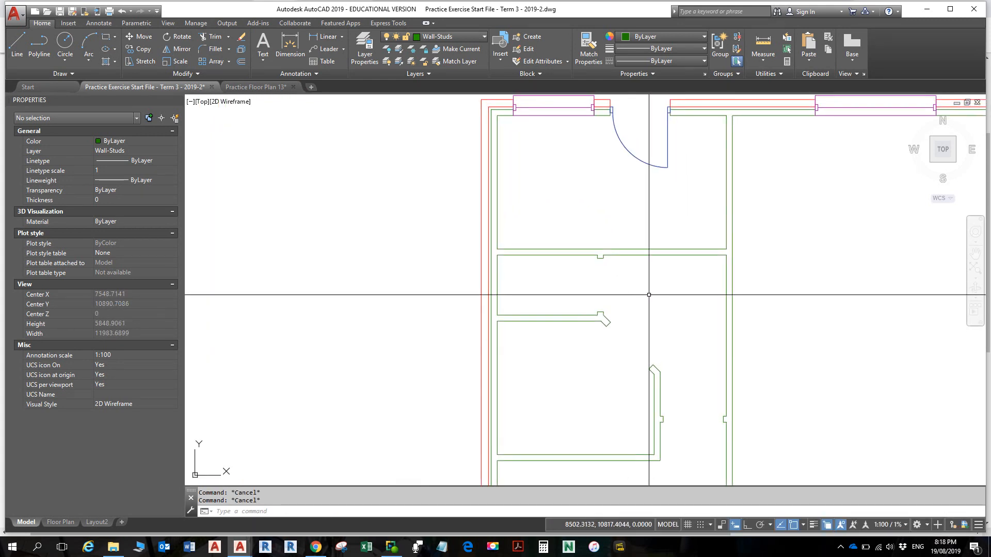
pyautogui.scroll(8, 673, 241)
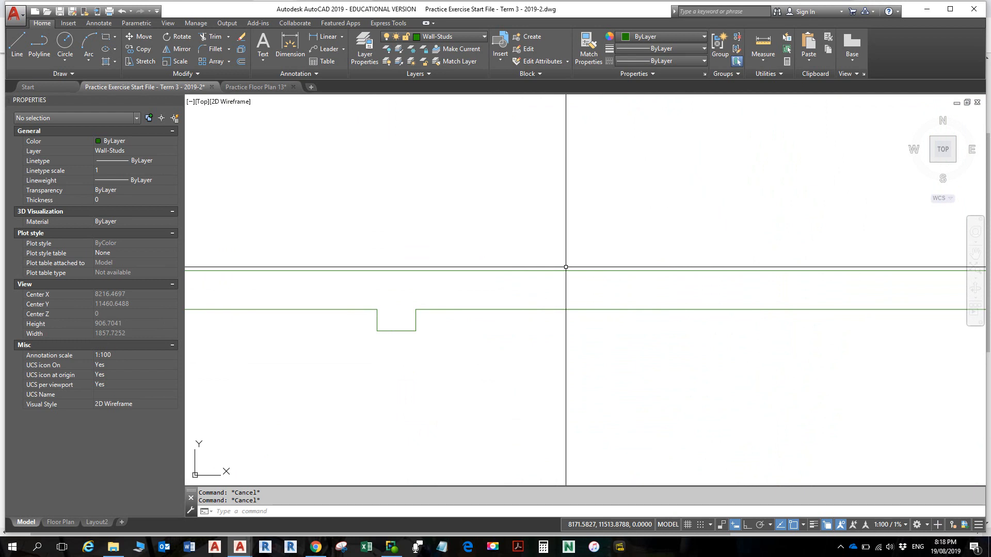
pyautogui.write('o')
pyautogui.press('Return')
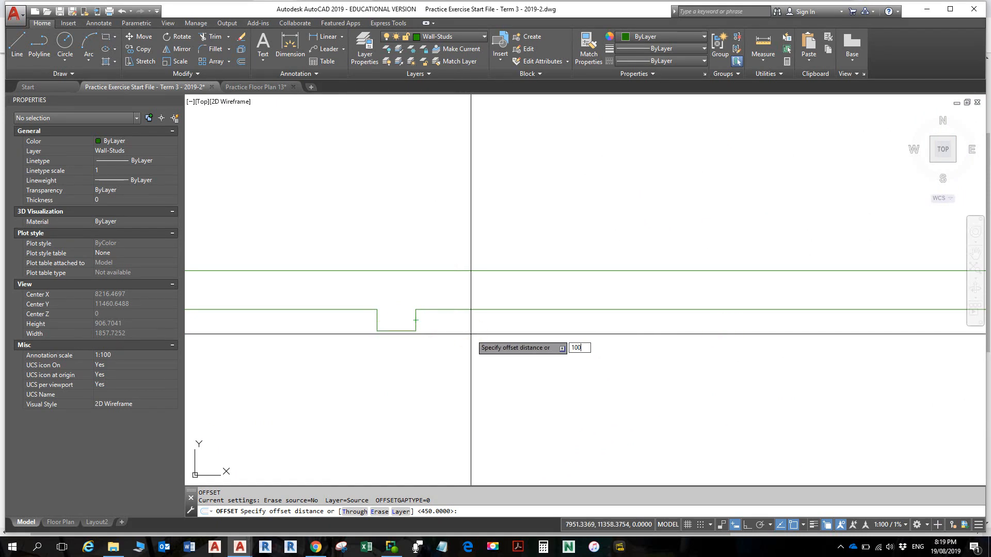
pyautogui.press('Return')
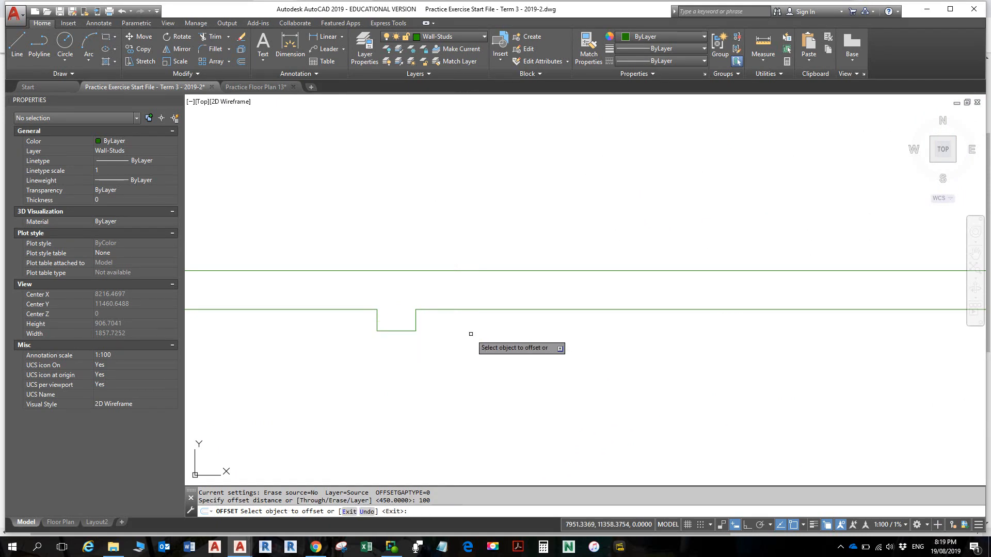
pyautogui.click(416, 320)
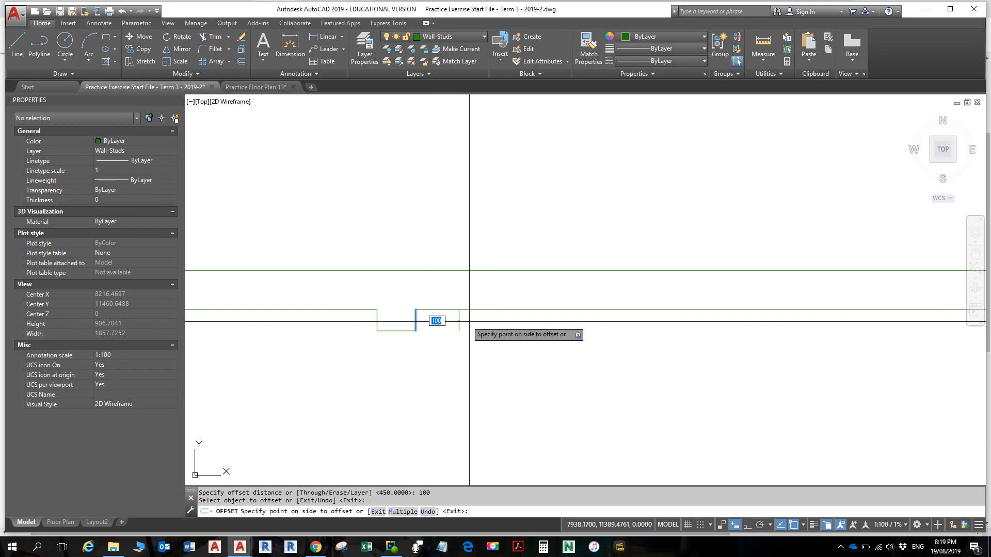
pyautogui.click(486, 328)
pyautogui.press('Escape')
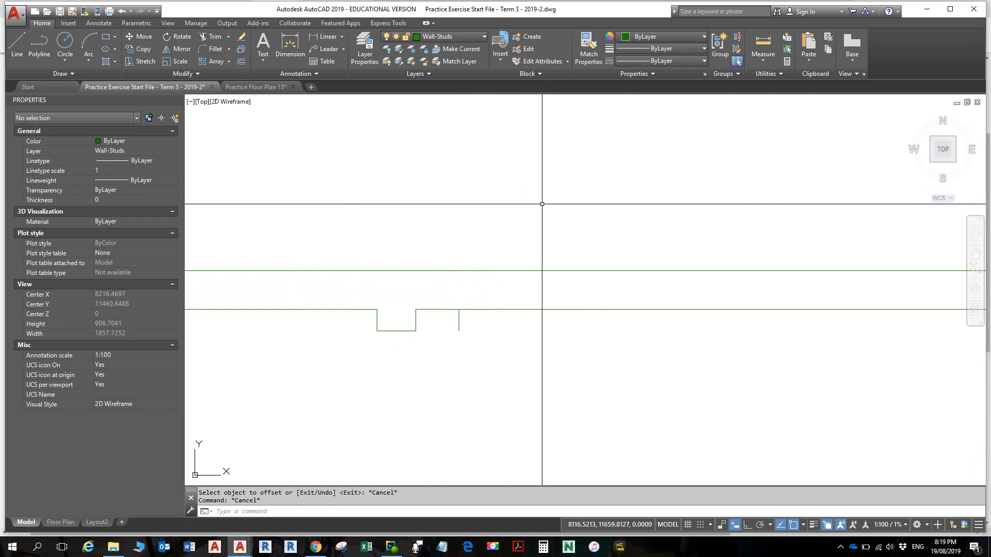
# Step: Erase the short line offset to the right of the wall nib
pyautogui.press('alt')
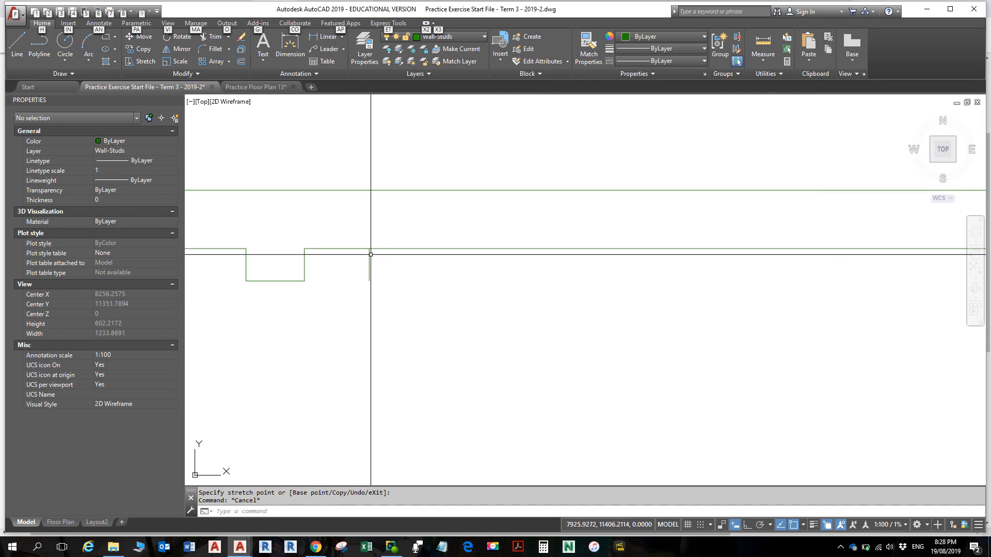
pyautogui.scroll(-4, 374, 257)
pyautogui.moveTo(374, 258); pyautogui.dragTo(355, 307, button='middle')
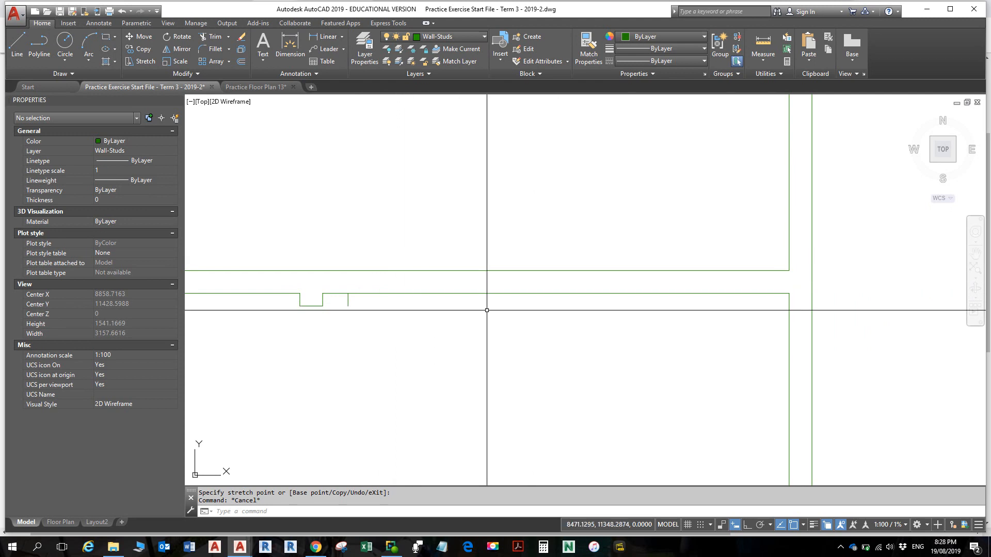
pyautogui.scroll(3, 464, 307)
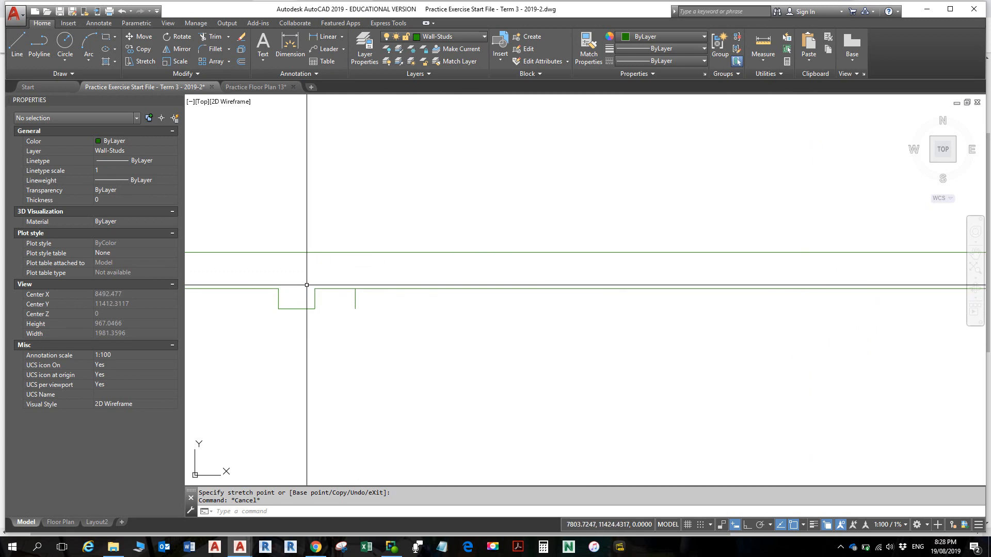
pyautogui.write('e')
pyautogui.press('Return')
pyautogui.click(400, 297)
pyautogui.click(360, 309)
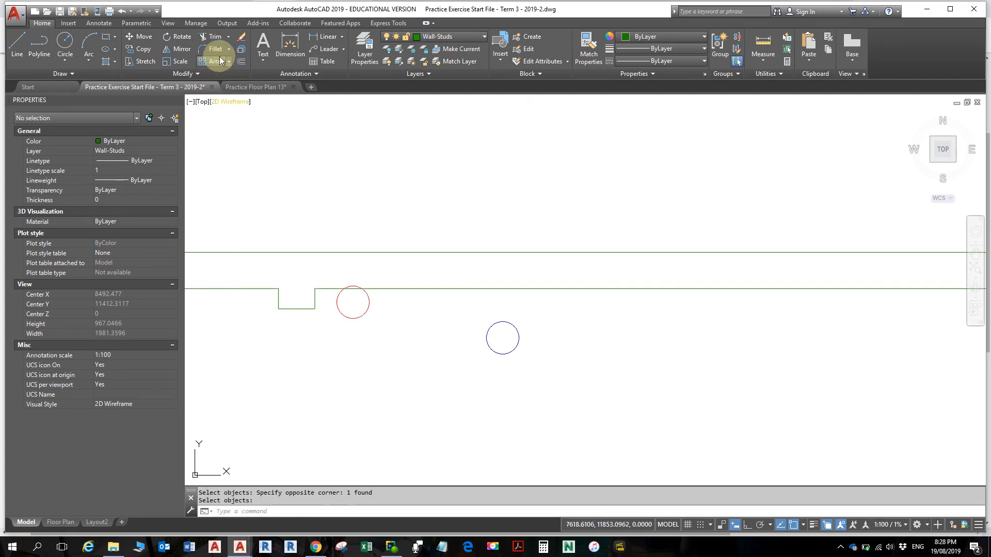
# Step: Offset the right edge of the nib below the upper horizontal wall by 100, away from the nib
pyautogui.click(241, 49)
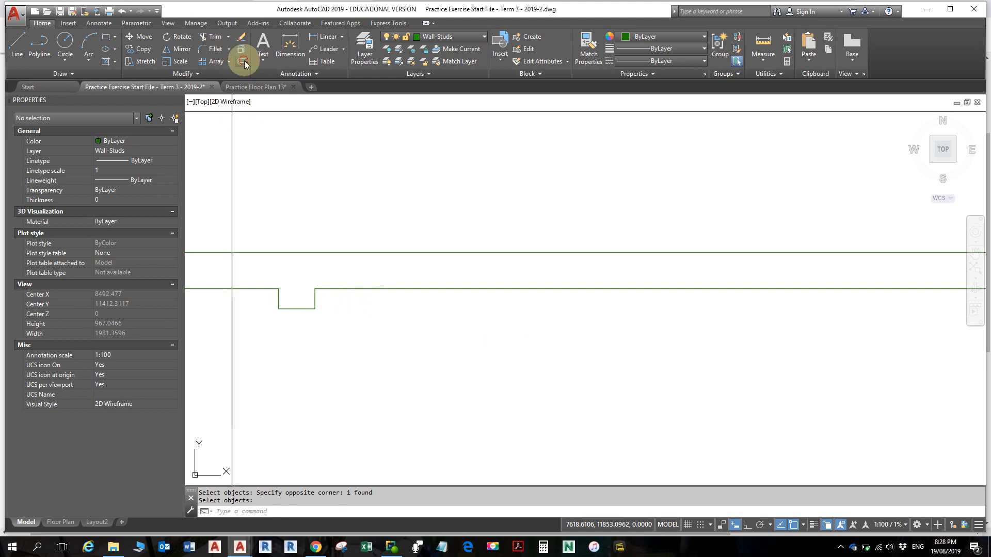
pyautogui.write('100')
pyautogui.press('Return')
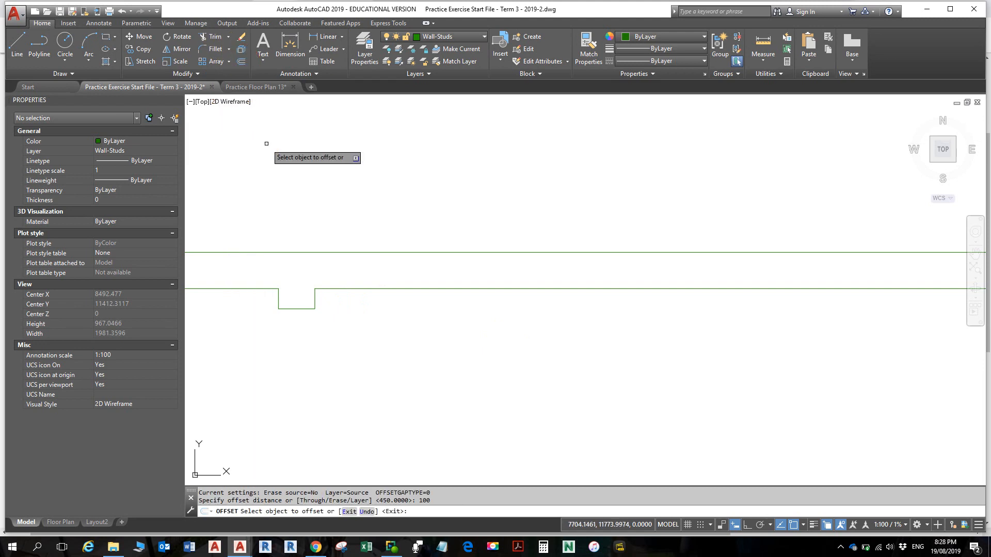
pyautogui.click(316, 294)
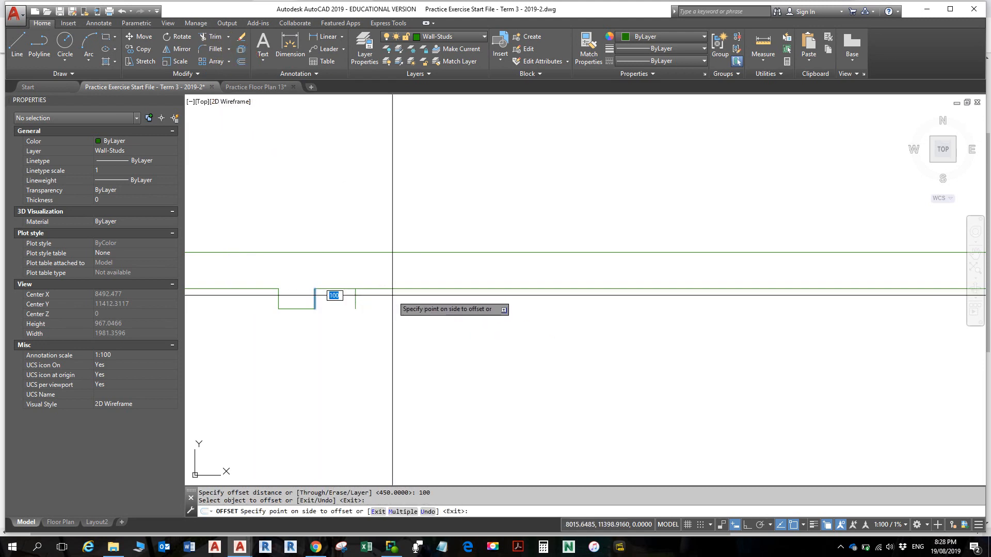
pyautogui.click(390, 295)
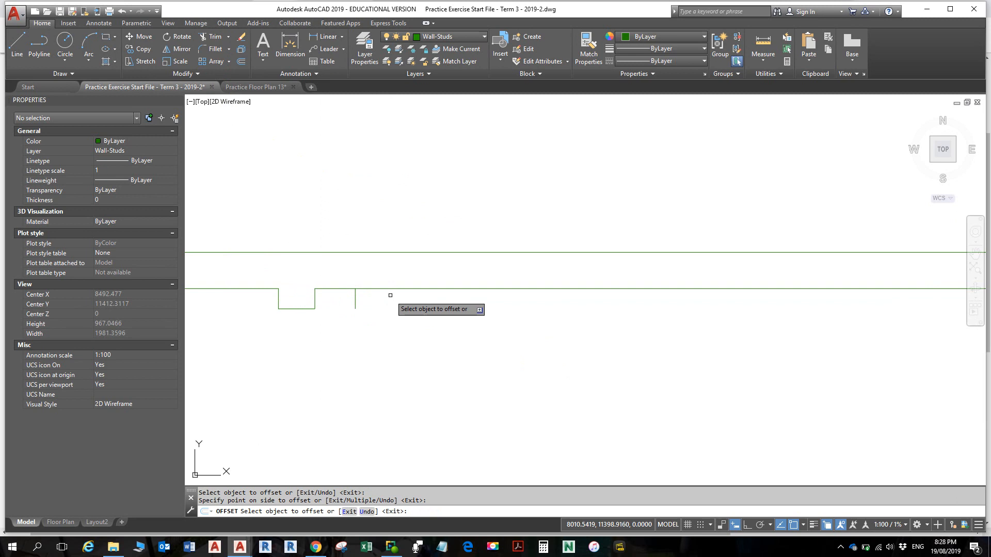
# Step: Offset the short line beside the nib by 900 to the right to mark the doorway's far side
pyautogui.click(355, 298)
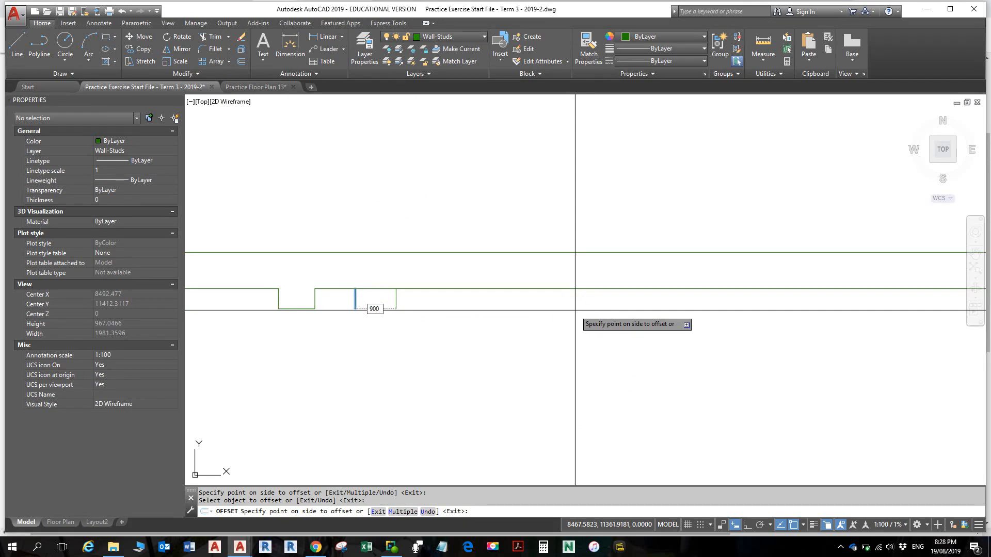
pyautogui.press('Return')
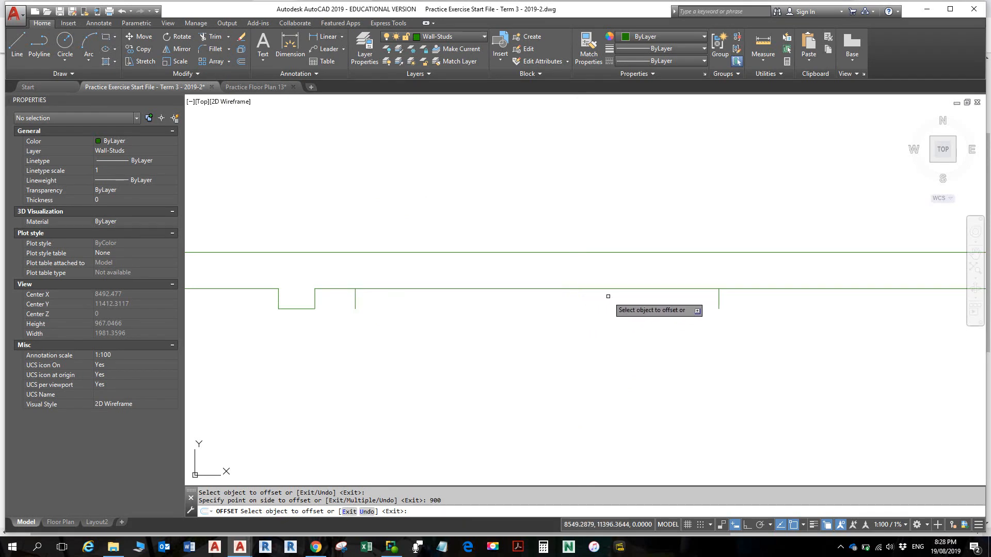
pyautogui.press('Escape')
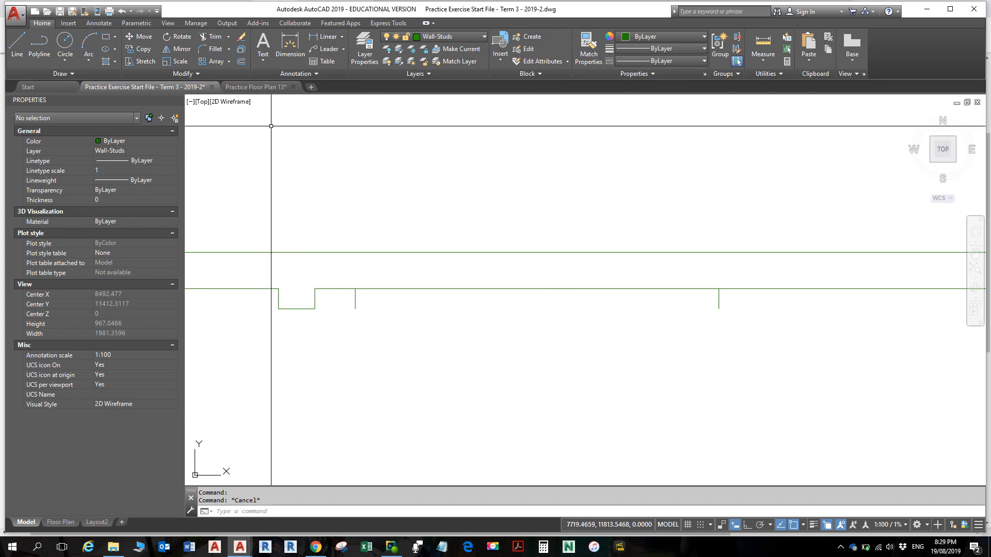
# Step: Extend both offset lines to the wall's upper face and trim their lower ends and both wall faces between them to open the doorway
pyautogui.click(216, 38)
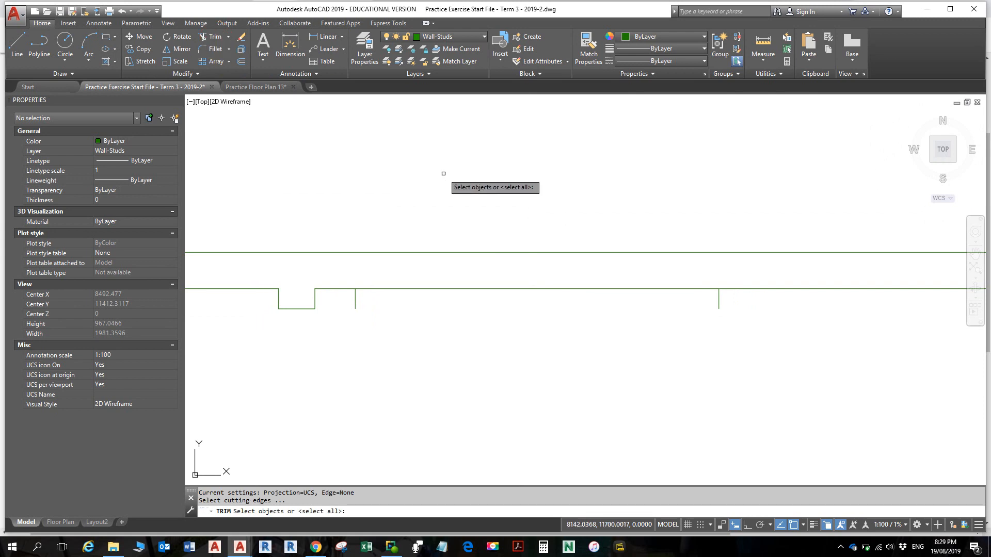
pyautogui.press('Return')
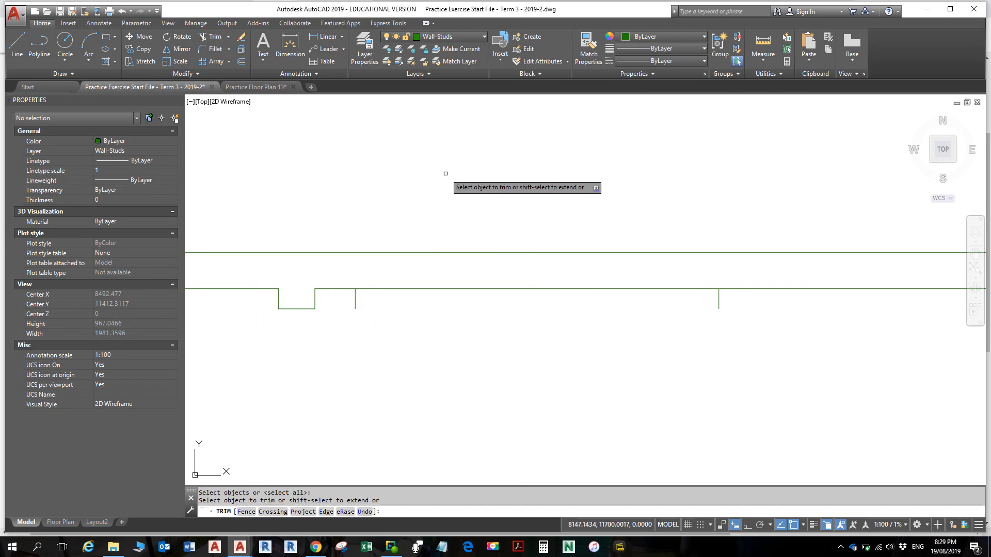
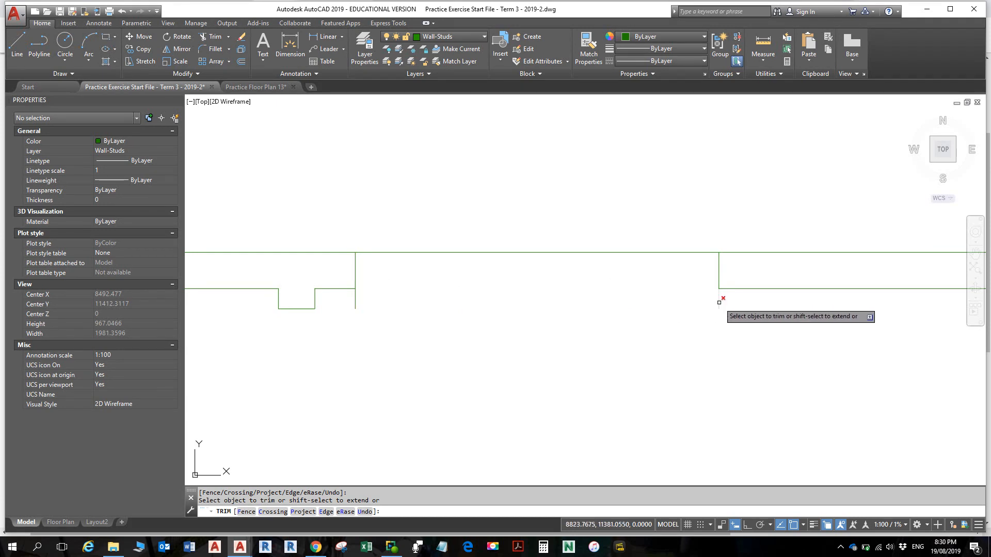
pyautogui.click(719, 302)
pyautogui.click(356, 297)
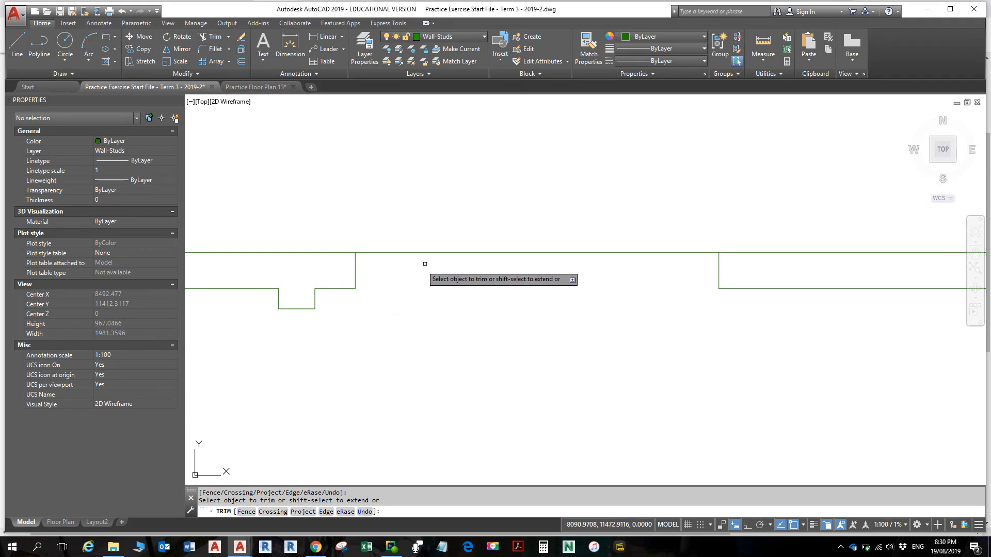
pyautogui.click(435, 252)
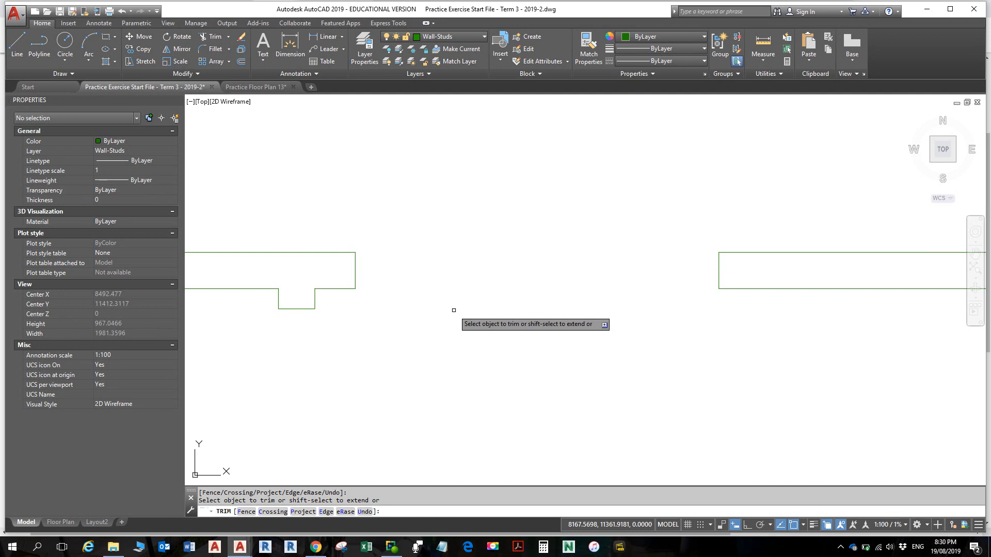
pyautogui.press('Return')
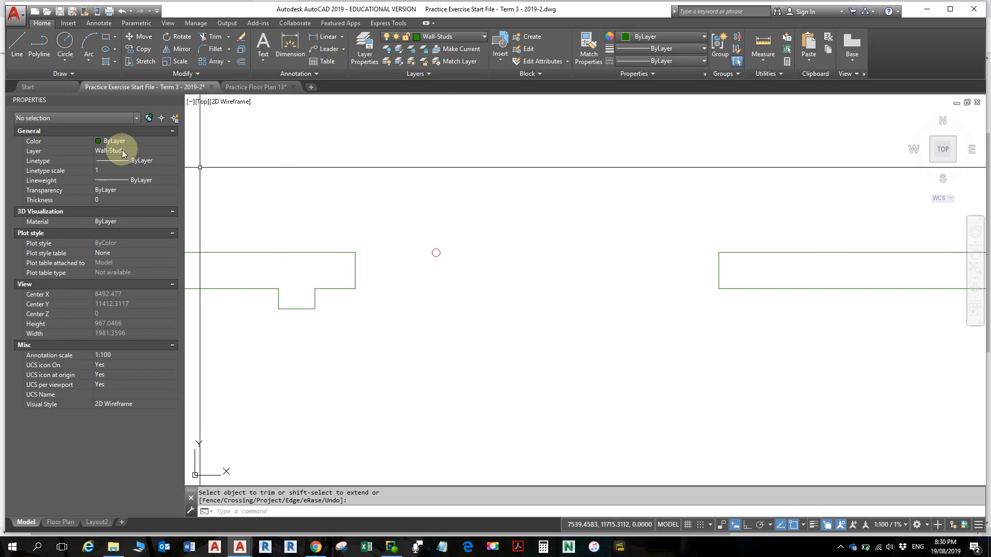
pyautogui.click(15, 58)
pyautogui.click(397, 360)
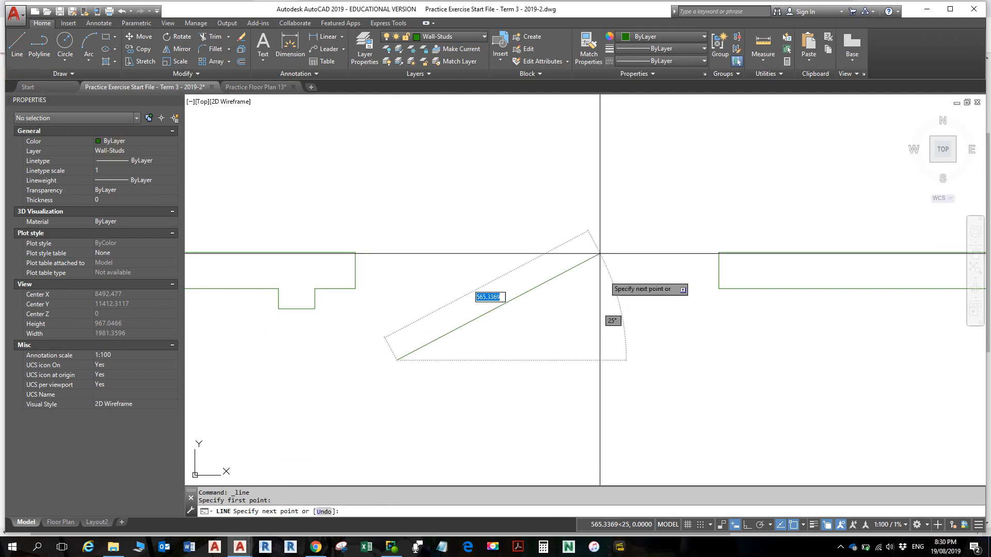
pyautogui.press('F8')
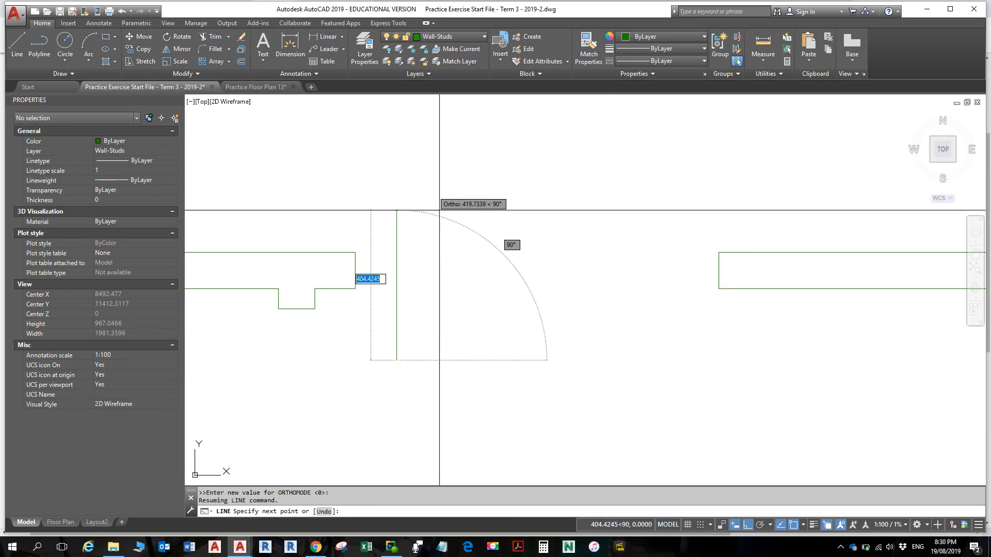
pyautogui.press('F8')
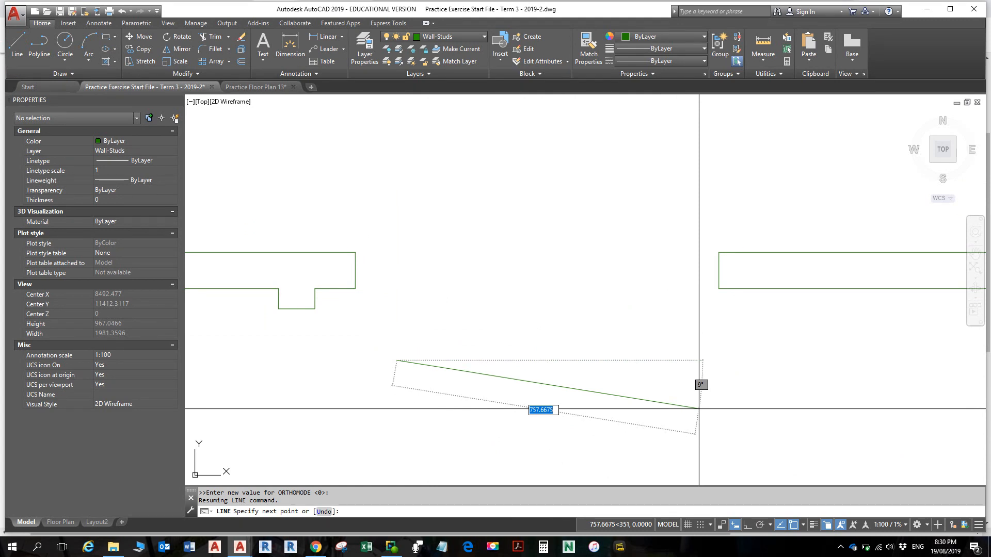
pyautogui.press('Escape')
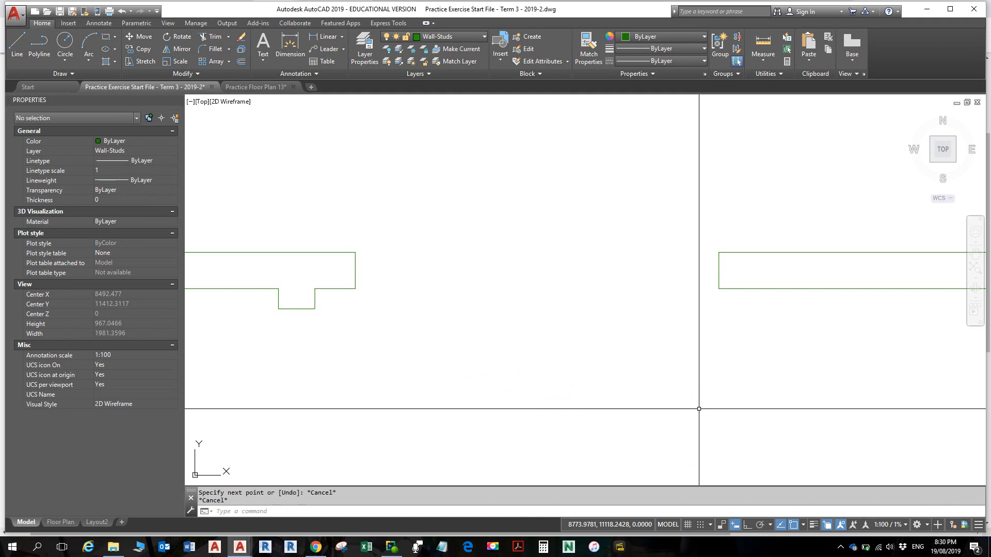
pyautogui.scroll(-8, 699, 409)
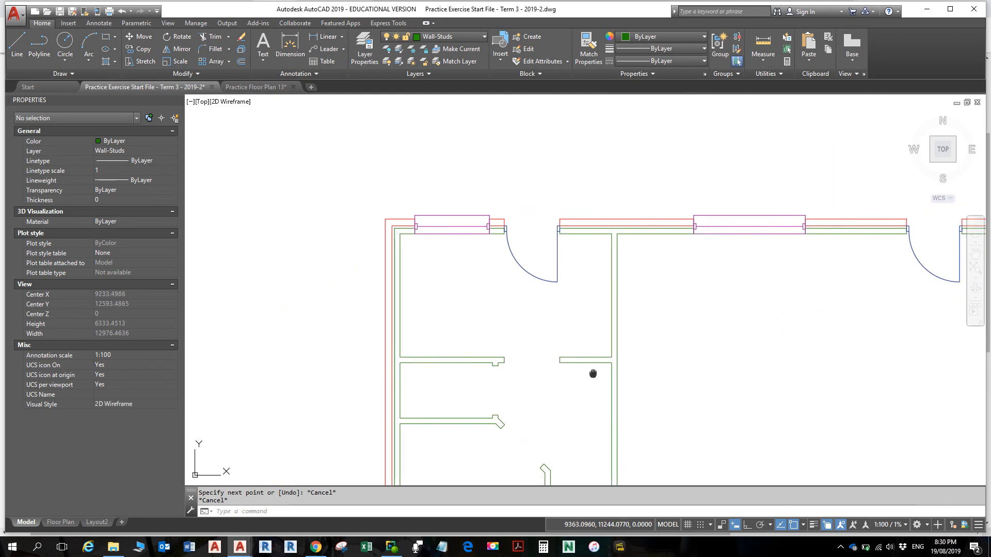
pyautogui.moveTo(591, 372); pyautogui.dragTo(525, 265, button='middle')
pyautogui.moveTo(559, 332); pyautogui.dragTo(564, 234, button='middle')
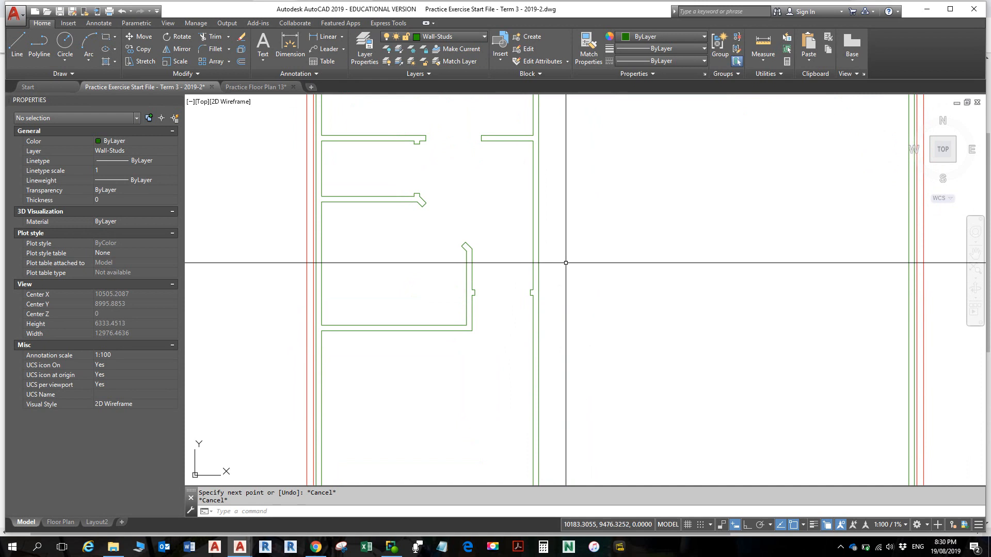
pyautogui.moveTo(513, 274); pyautogui.dragTo(542, 341, button='middle')
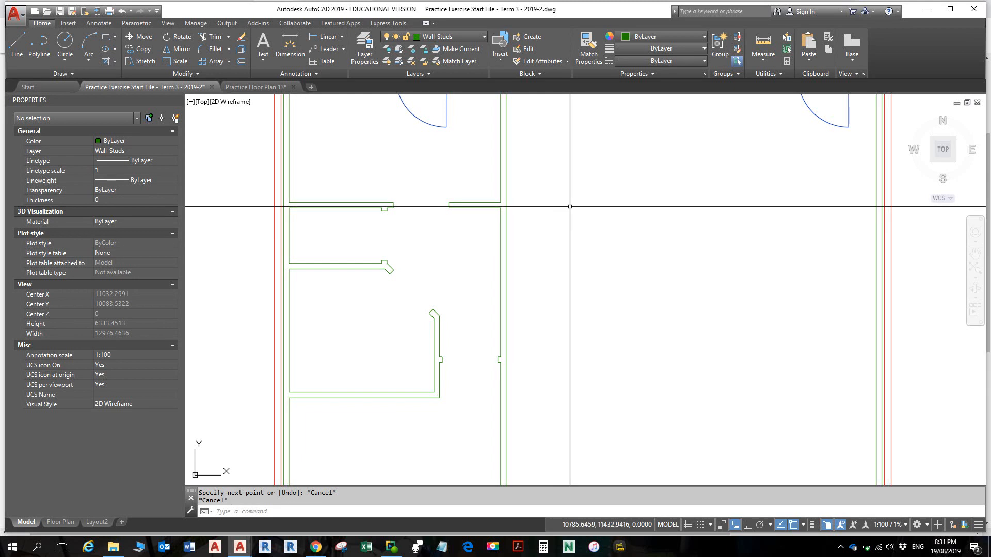
pyautogui.scroll(-1, 539, 221)
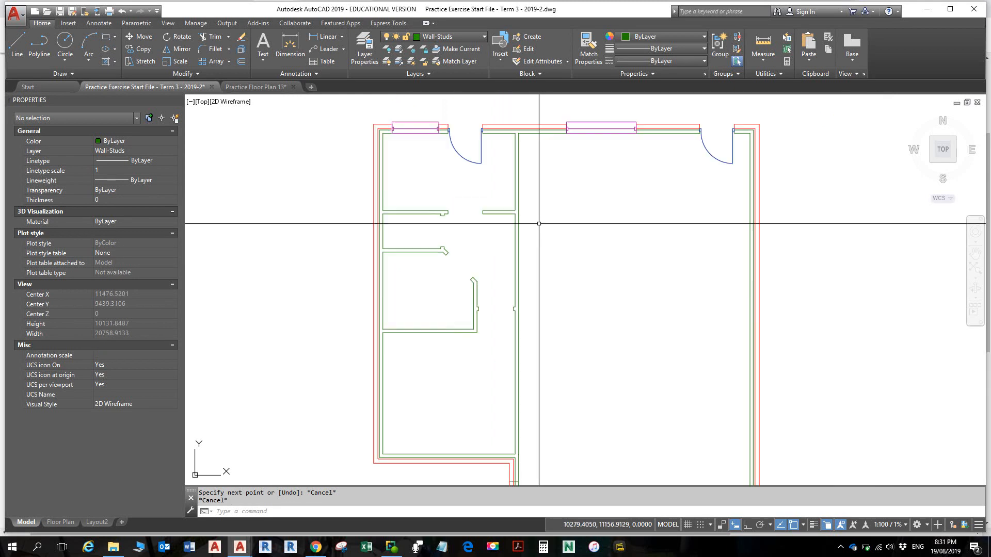
pyautogui.moveTo(540, 223); pyautogui.dragTo(584, 234, button='middle')
pyautogui.moveTo(594, 321)
pyautogui.mouseDown(button='middle')
pyautogui.moveTo(605, 260)
pyautogui.moveTo(591, 306)
pyautogui.mouseUp(button='middle')
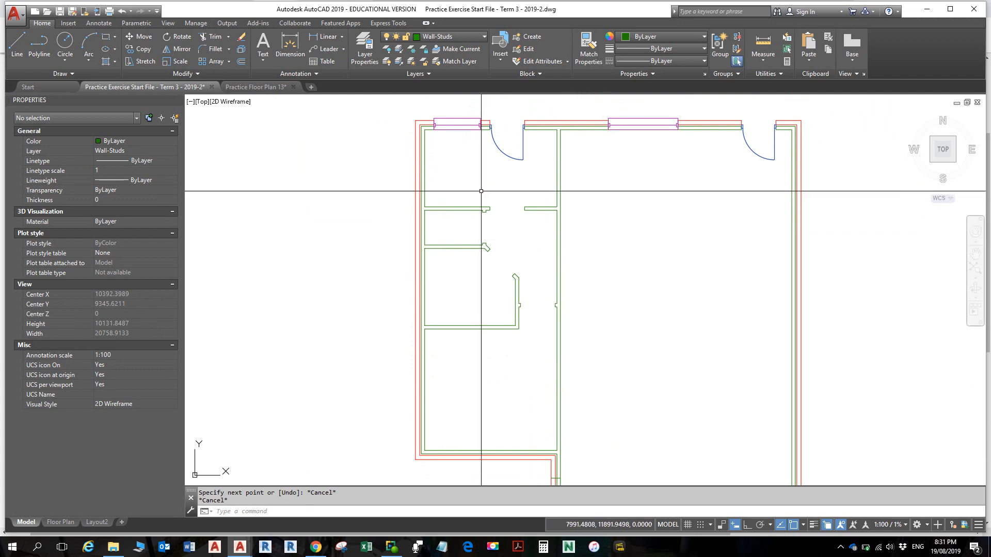
# Step: Make Doors the current layer and insert the DRP-820_PLAN block at the lower corner of the right-hand wall end of the upper interior doorway
pyautogui.click(453, 37)
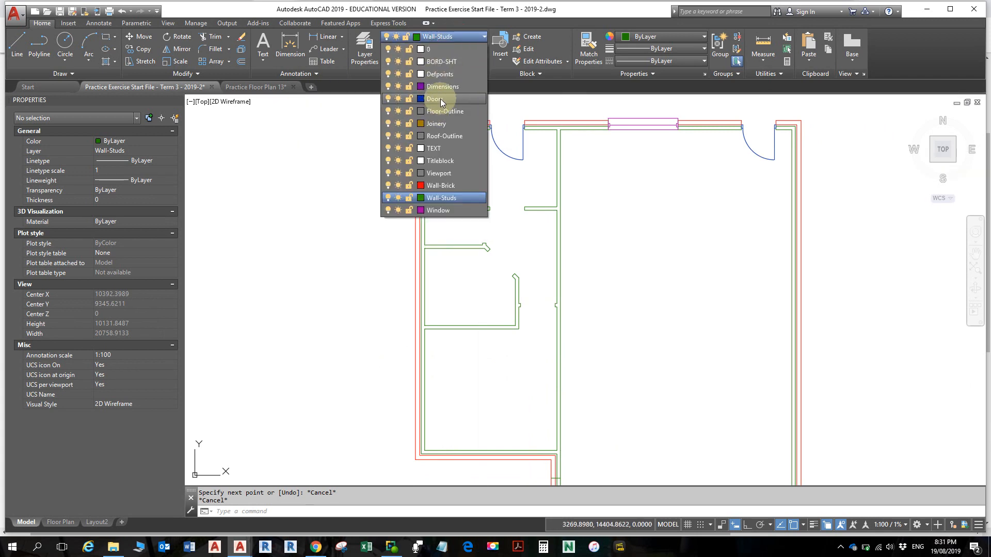
pyautogui.click(440, 99)
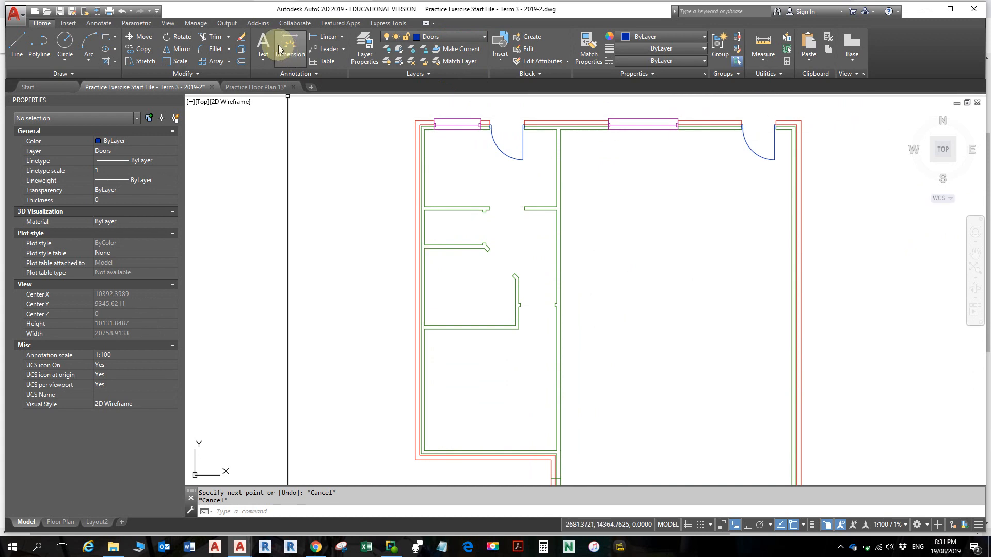
pyautogui.click(69, 24)
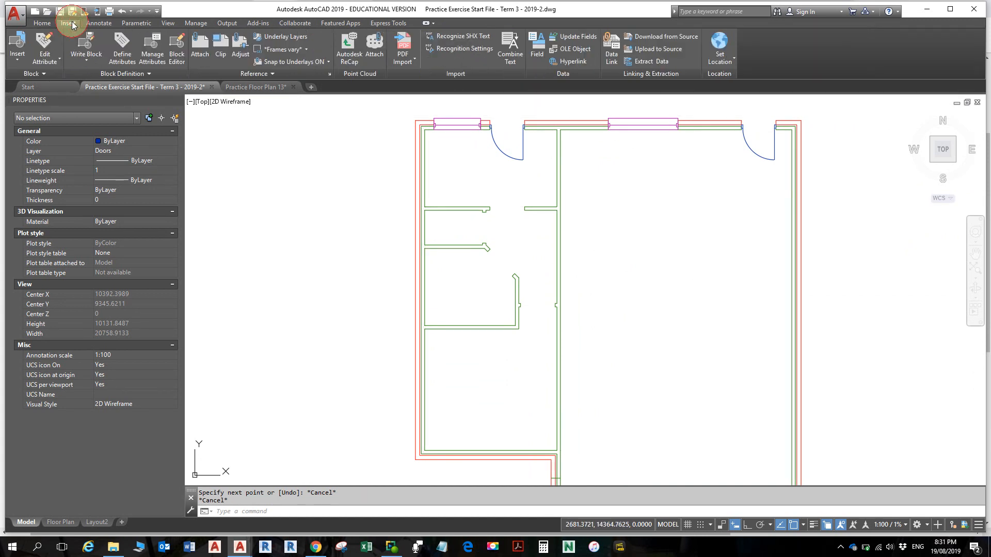
pyautogui.click(17, 61)
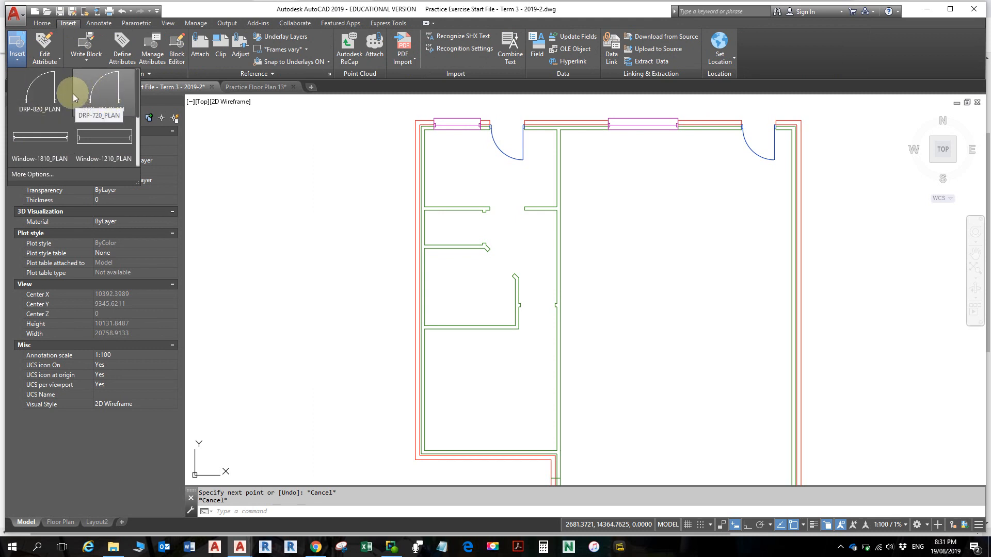
pyautogui.click(48, 107)
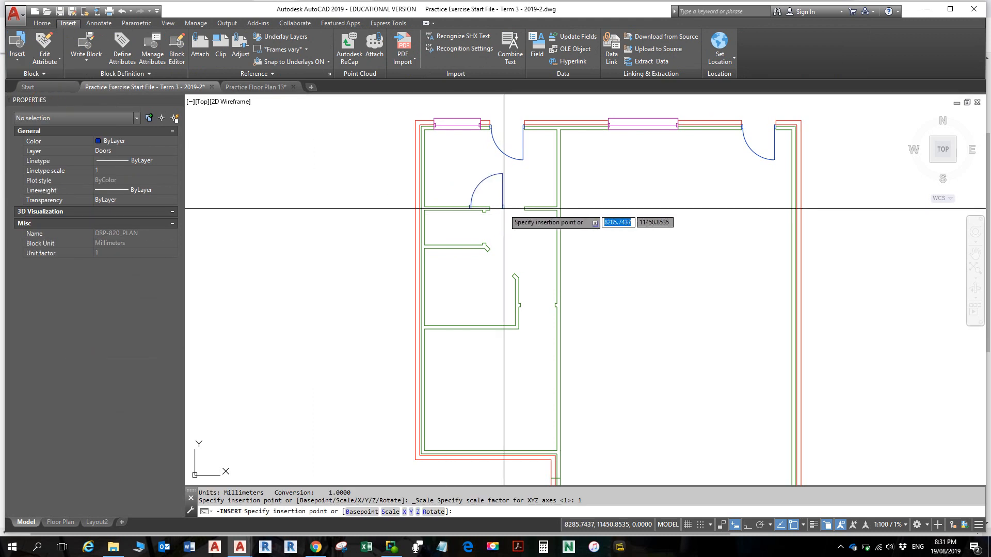
pyautogui.scroll(5, 504, 208)
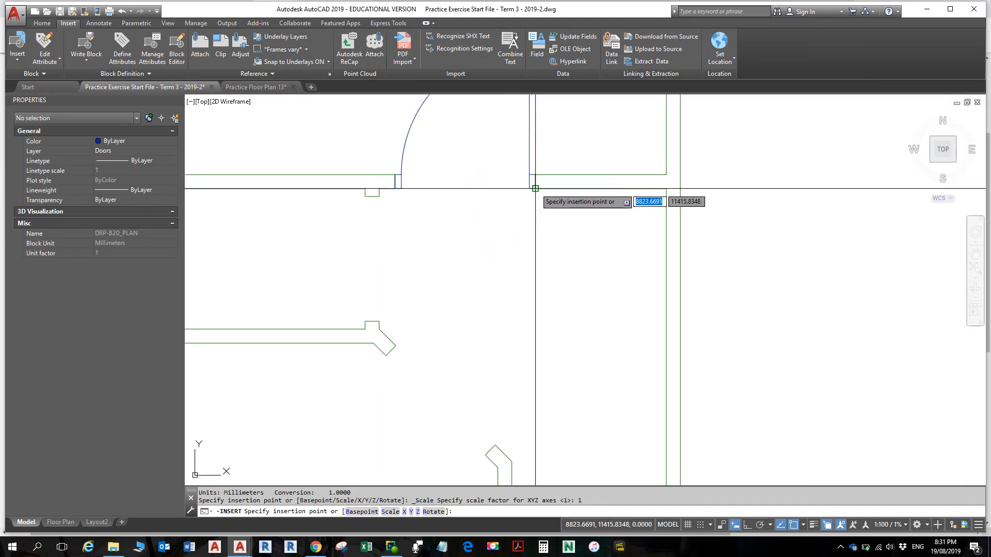
pyautogui.click(535, 189)
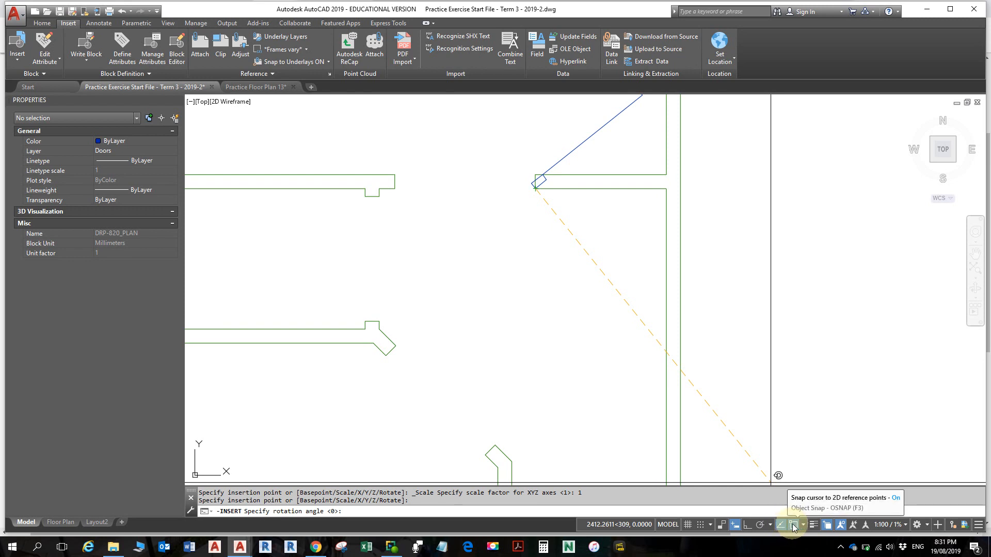
# Step: Turn on polar tracking and set the inserted door's rotation horizontally so it lines up with the wall opening
pyautogui.click(758, 525)
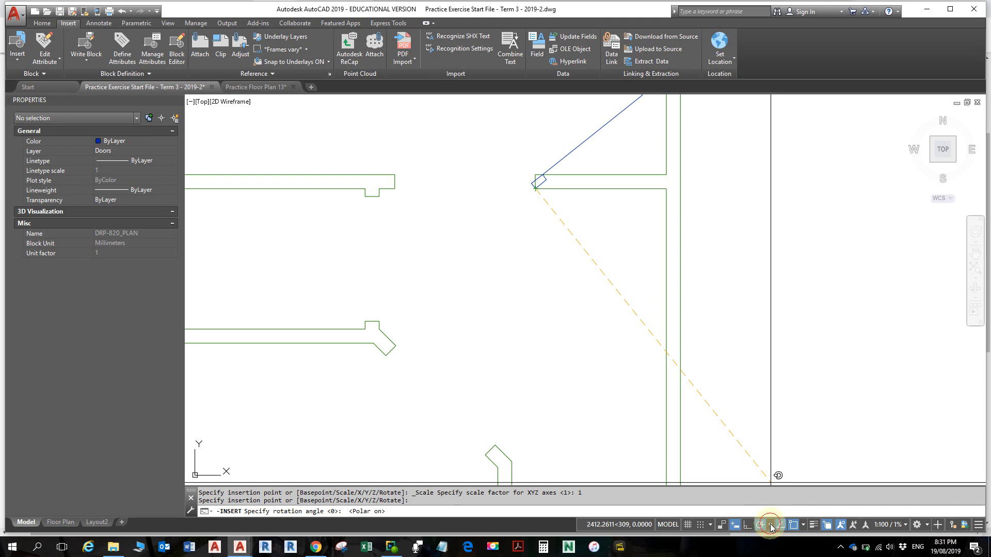
pyautogui.click(769, 525)
pyautogui.click(770, 406)
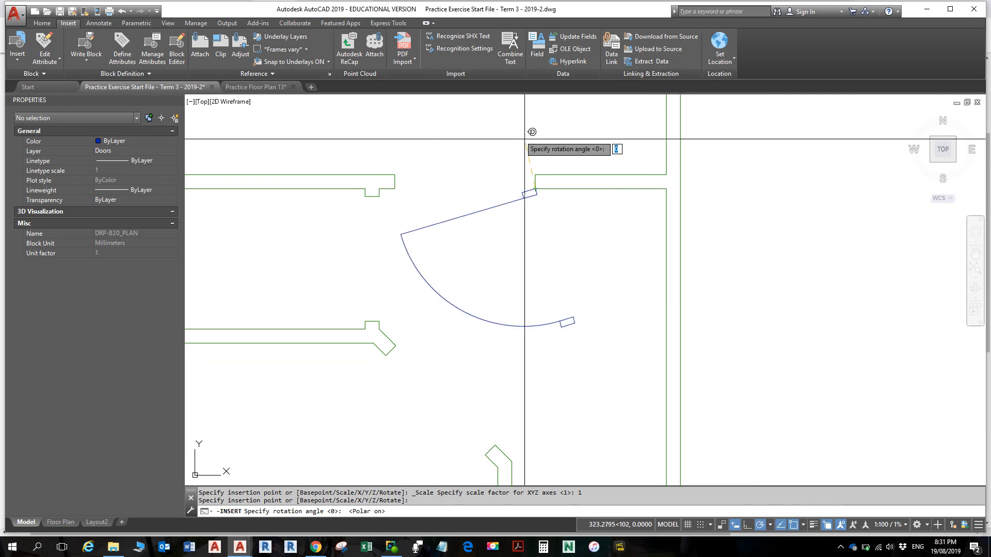
pyautogui.click(589, 188)
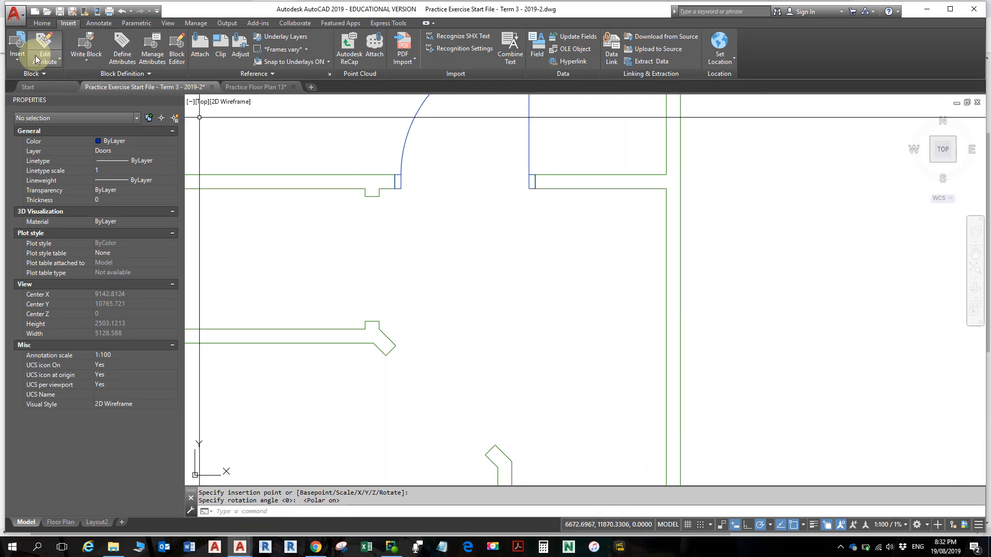
# Step: Insert another DRP-820_PLAN block at the outer corner of the angled wall end, rotated to span the diagonal opening and swing into the room below
pyautogui.click(17, 54)
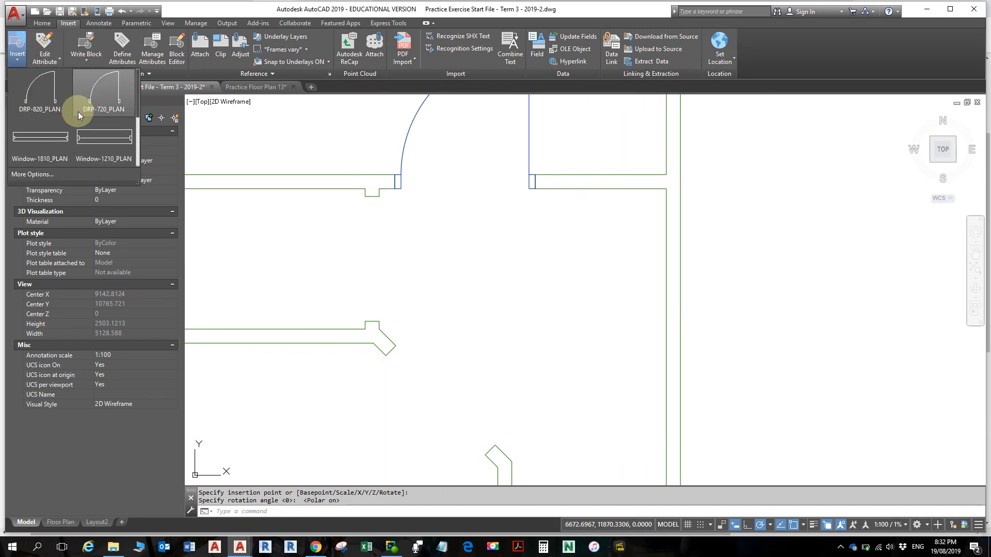
pyautogui.click(52, 95)
pyautogui.scroll(-2, 453, 334)
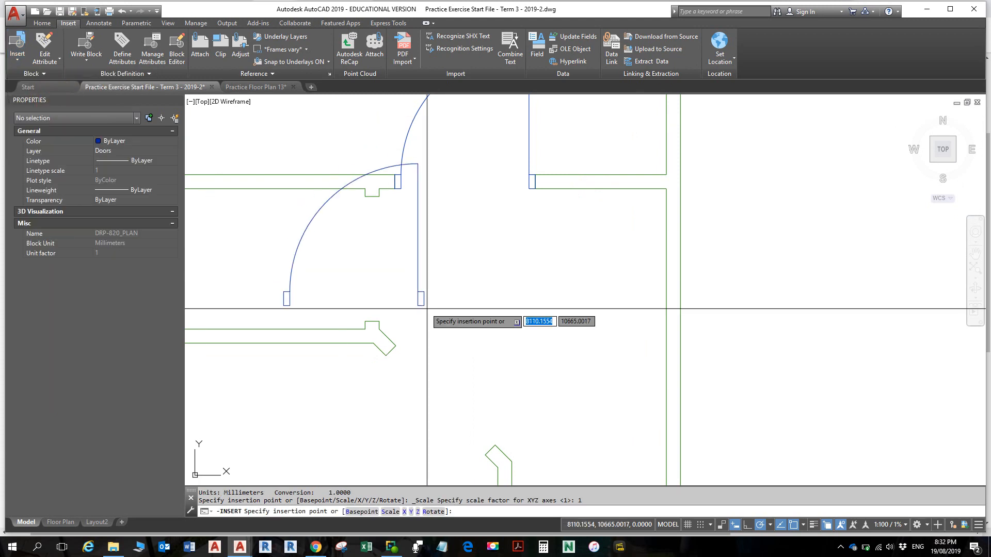
pyautogui.moveTo(439, 315)
pyautogui.mouseDown(button='middle')
pyautogui.moveTo(402, 235)
pyautogui.moveTo(423, 286)
pyautogui.mouseUp(button='middle')
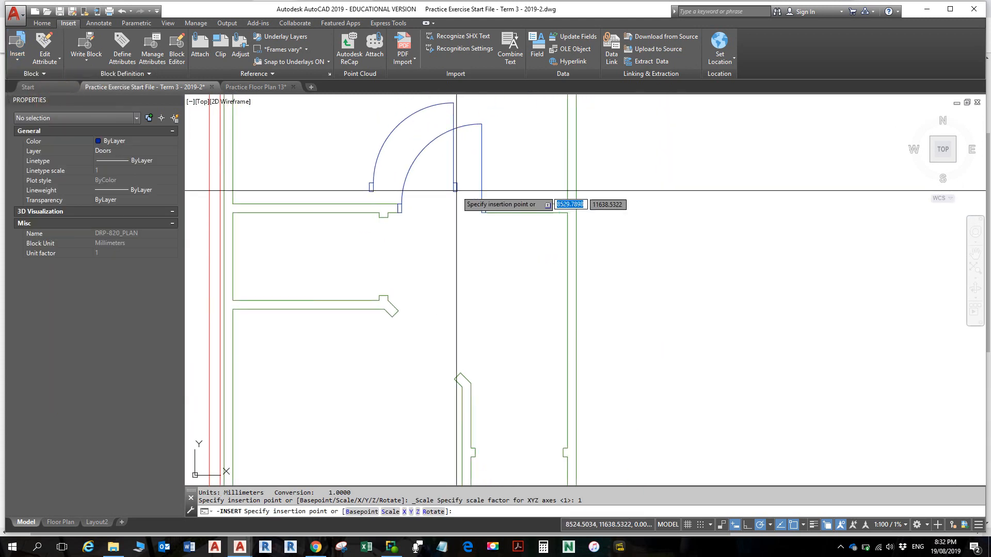
pyautogui.moveTo(470, 311); pyautogui.dragTo(450, 278, button='middle')
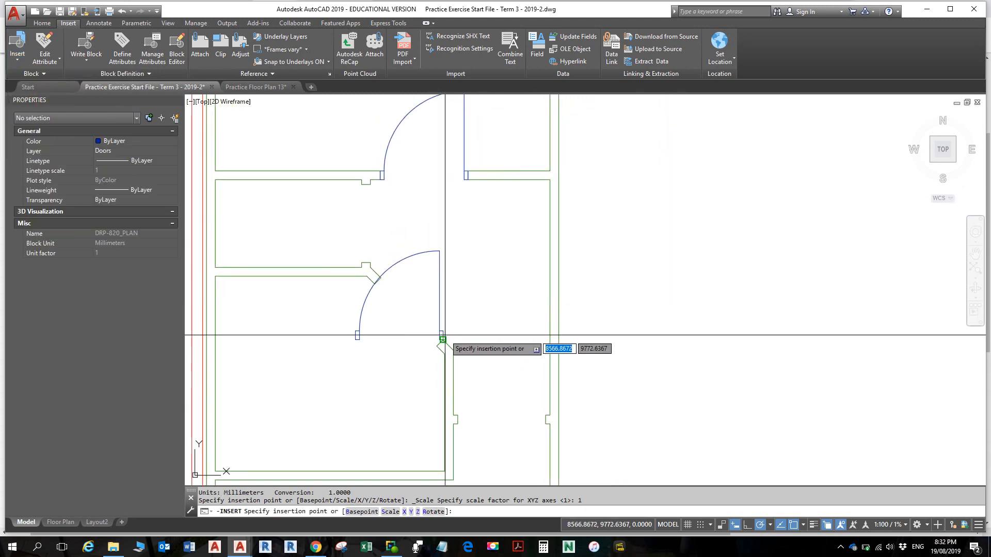
pyautogui.scroll(4, 443, 316)
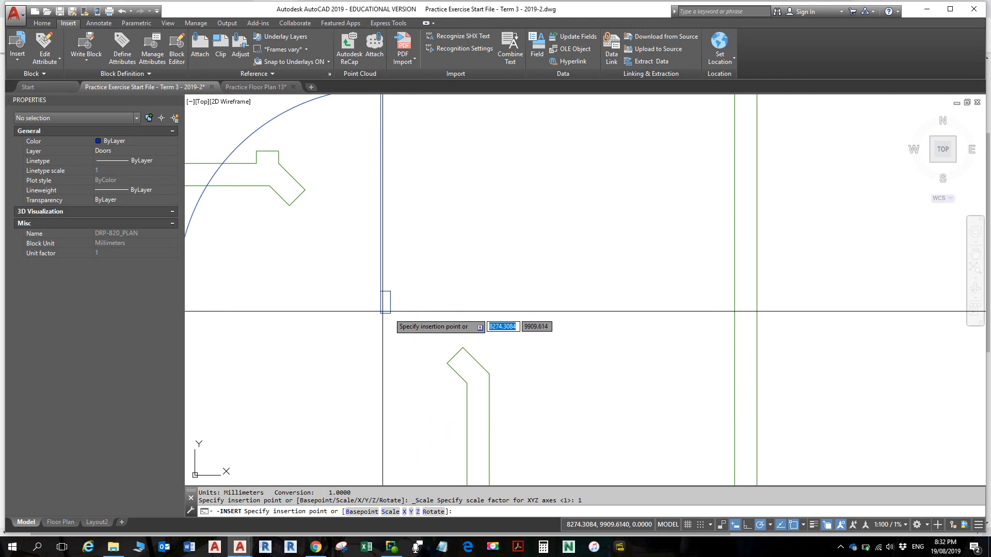
pyautogui.moveTo(356, 306); pyautogui.dragTo(428, 366, button='middle')
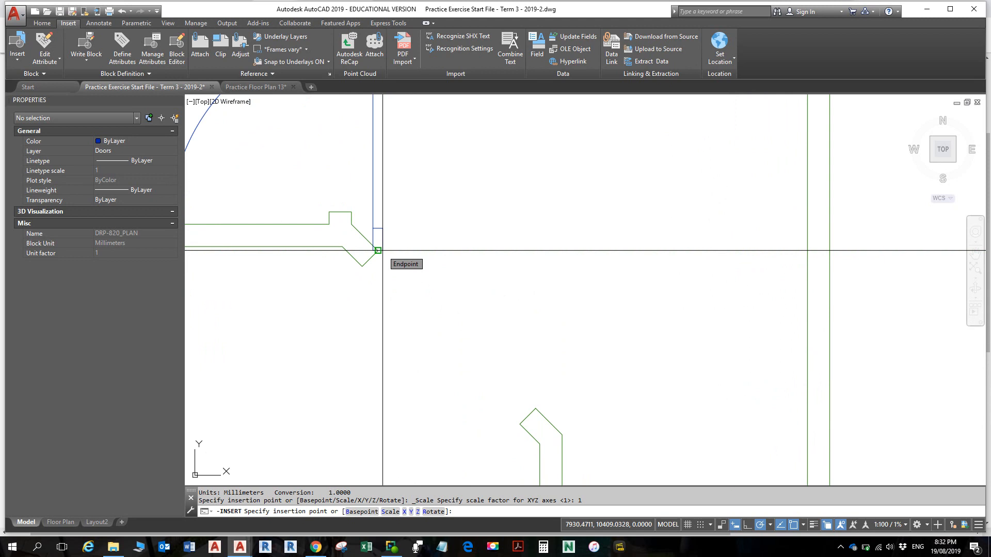
pyautogui.click(378, 250)
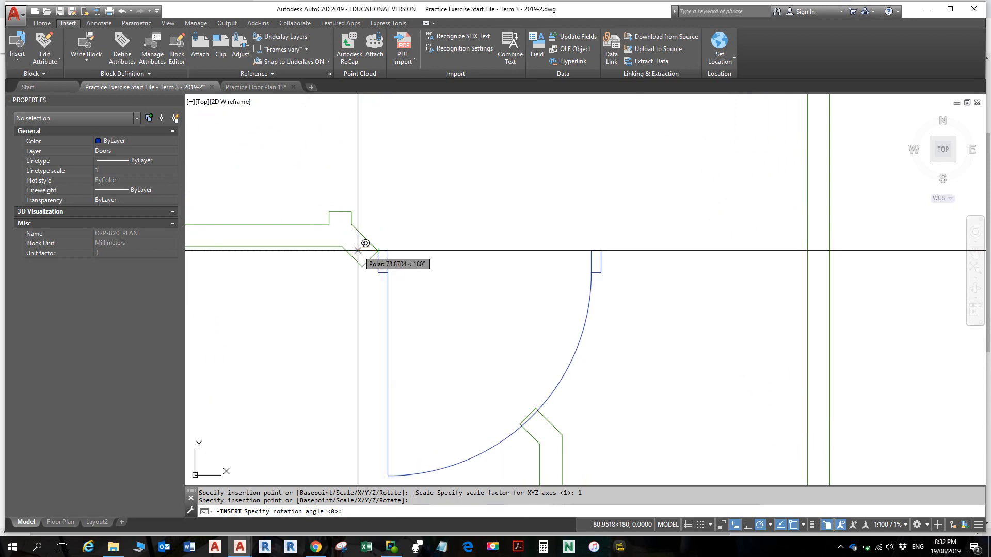
pyautogui.scroll(-2, 369, 201)
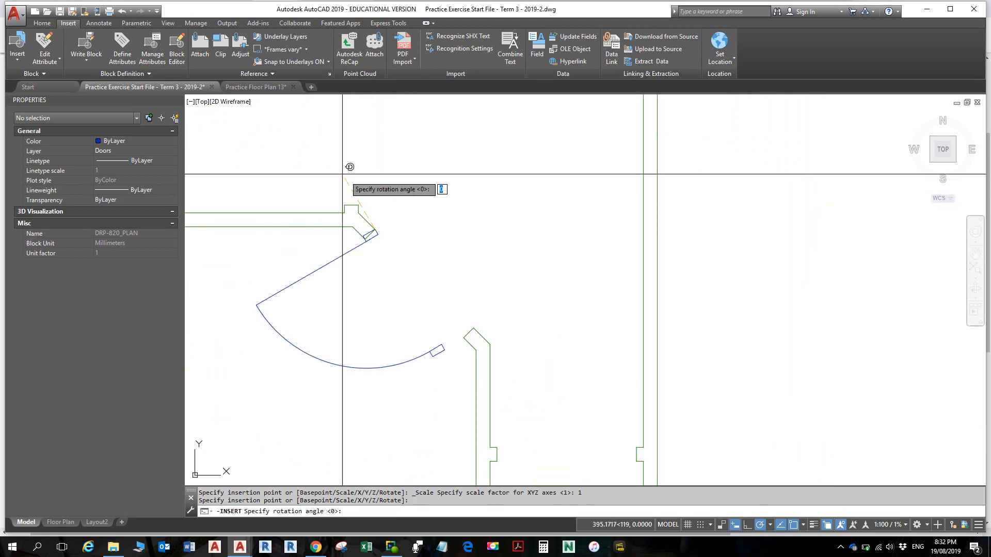
pyautogui.click(295, 150)
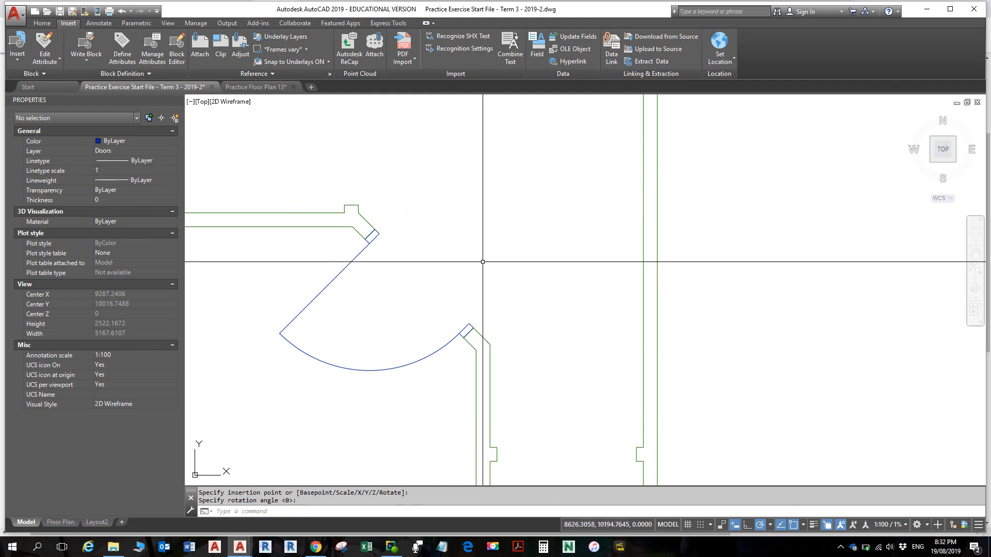
pyautogui.scroll(-4, 485, 265)
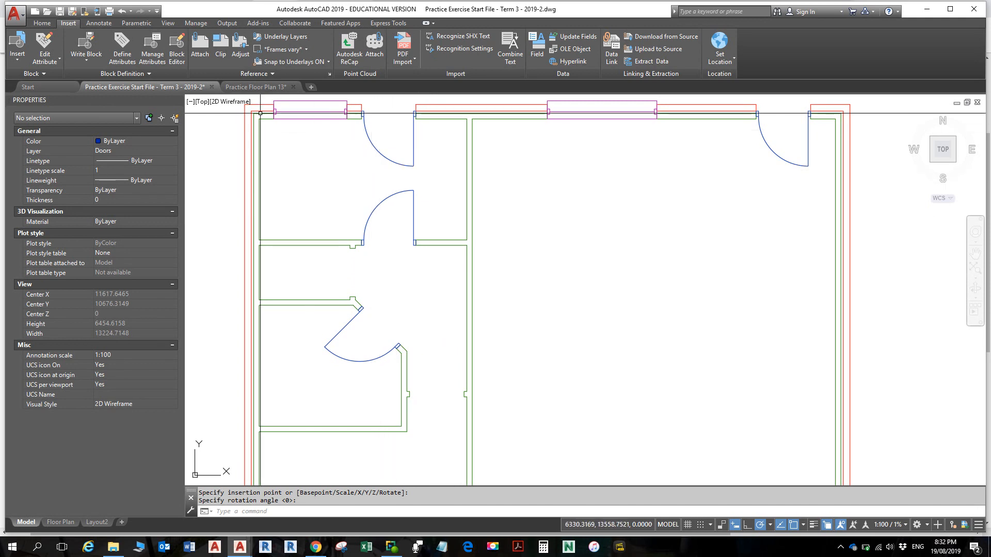
pyautogui.click(413, 148)
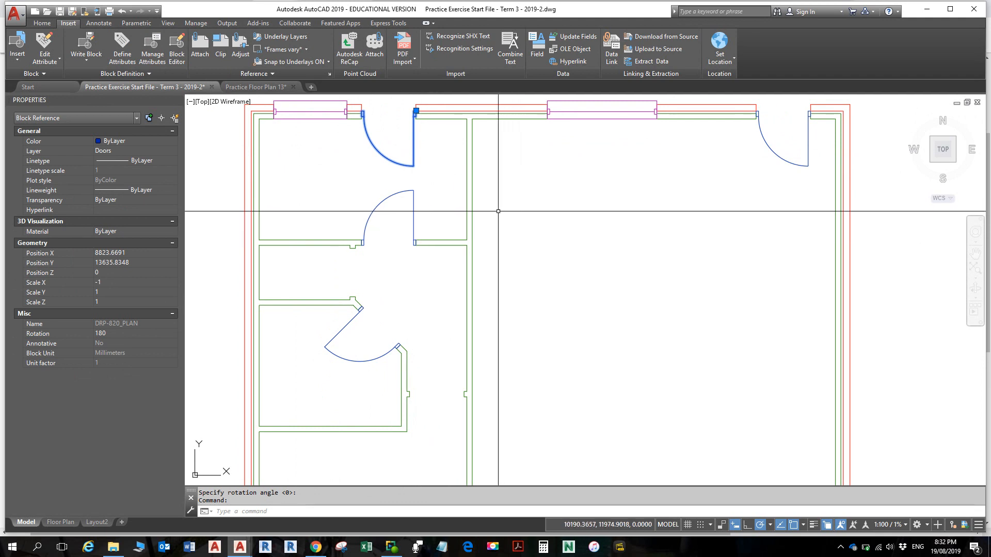
pyautogui.moveTo(469, 188)
pyautogui.mouseDown(button='middle')
pyautogui.moveTo(475, 224)
pyautogui.moveTo(447, 227)
pyautogui.mouseUp(button='middle')
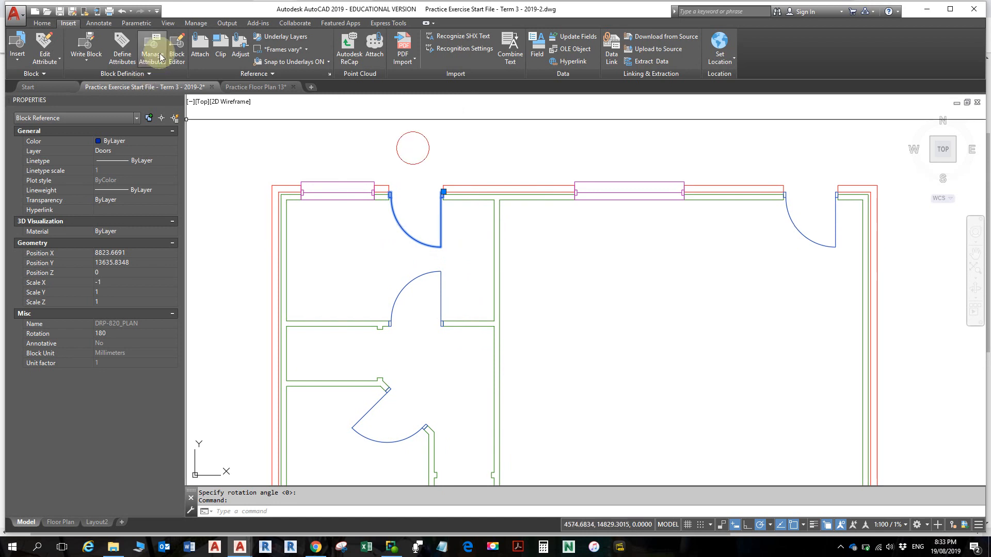
pyautogui.click(42, 23)
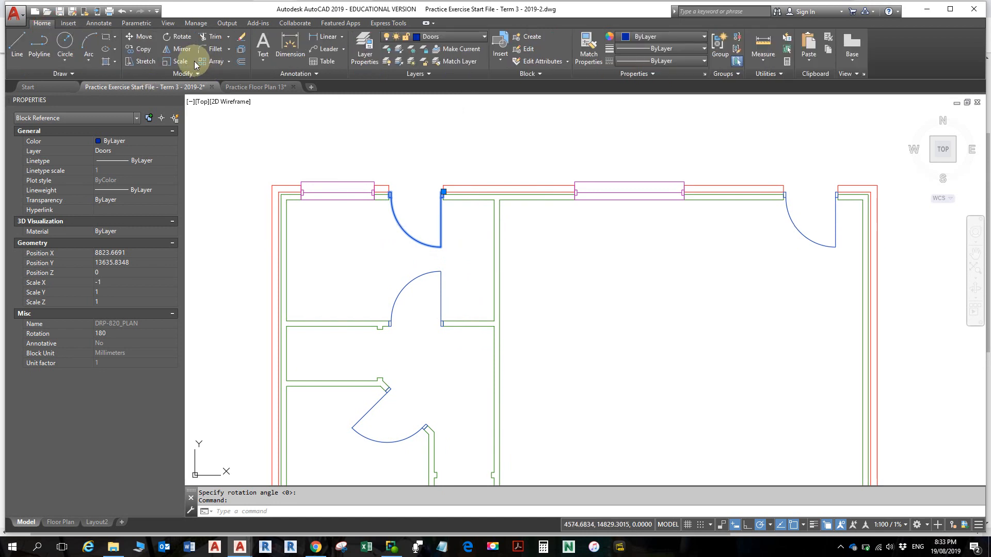
pyautogui.click(182, 49)
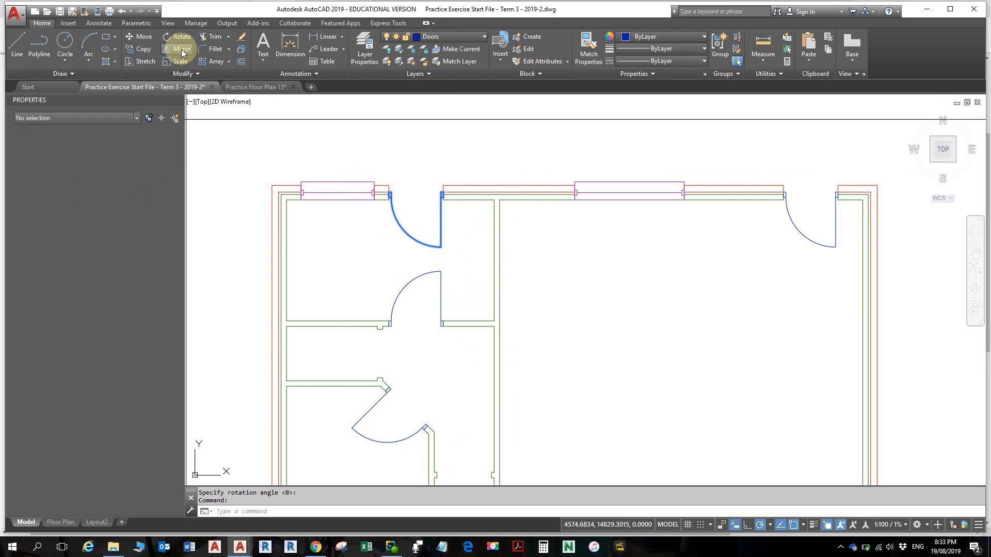
pyautogui.click(141, 49)
pyautogui.scroll(4, 459, 206)
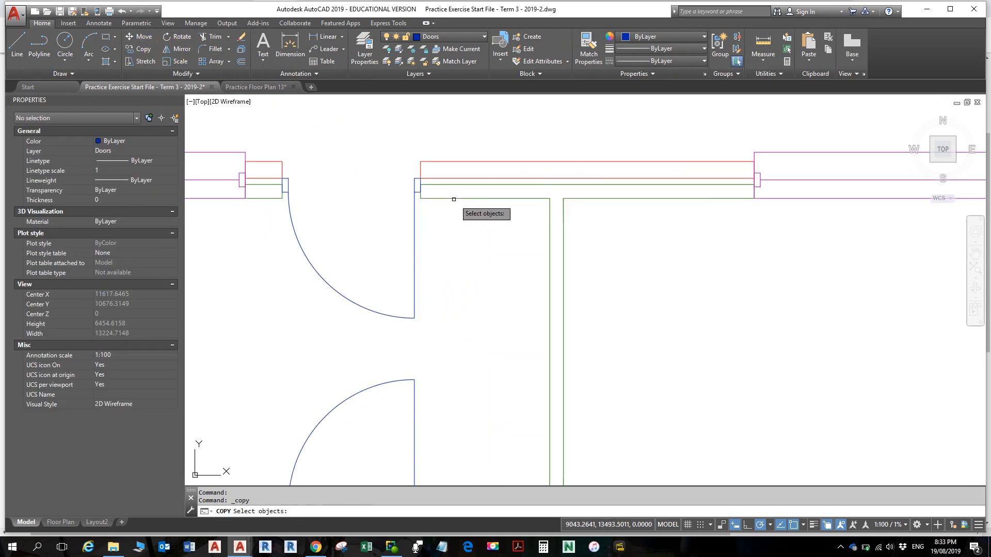
pyautogui.click(415, 204)
pyautogui.press('Return')
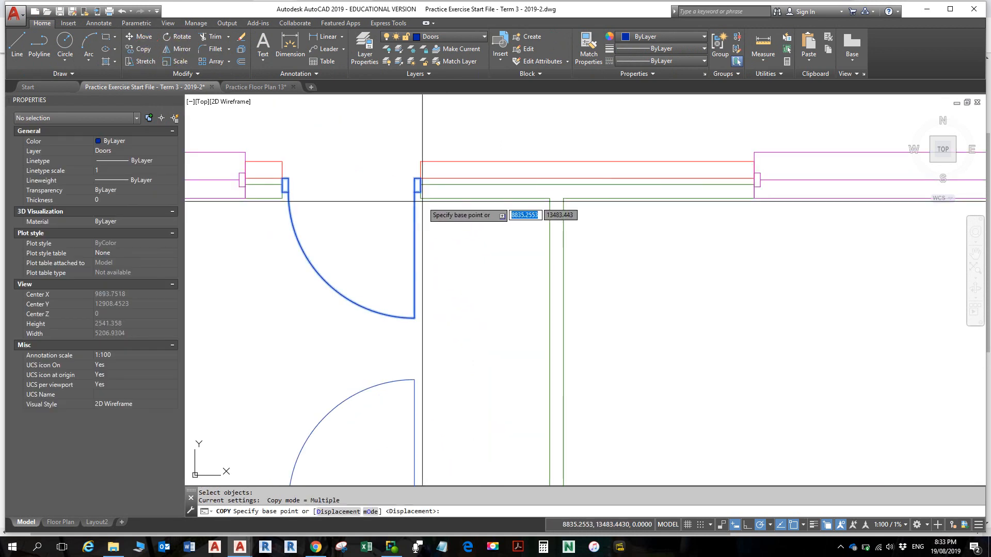
pyautogui.press('Escape')
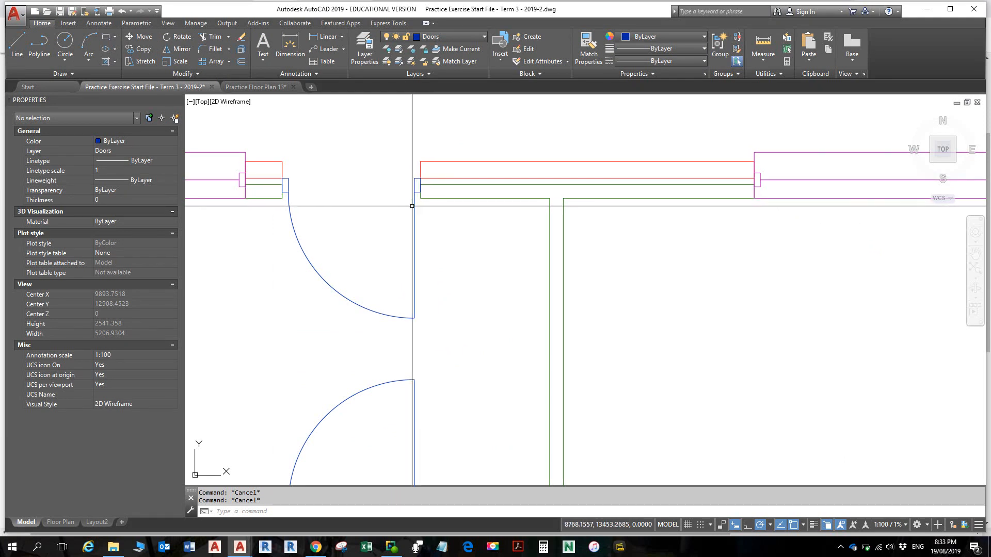
# Step: Copy the upper-left external door block from its outer right frame corner to the matching corner of the passage opening beside the long interior wall
pyautogui.click(415, 186)
pyautogui.click(144, 49)
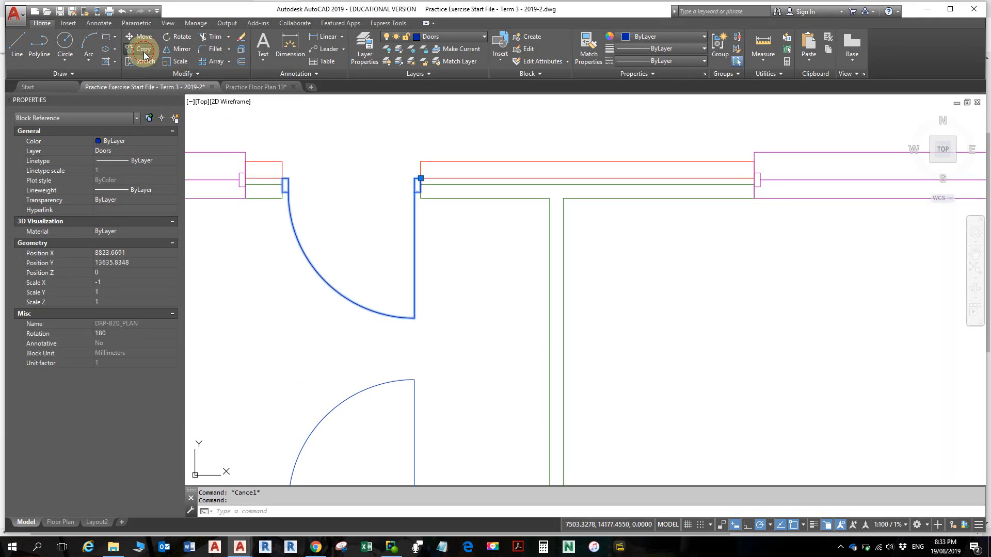
pyautogui.click(420, 178)
pyautogui.scroll(-3, 421, 180)
pyautogui.moveTo(471, 285); pyautogui.dragTo(426, 153, button='middle')
pyautogui.scroll(5, 443, 287)
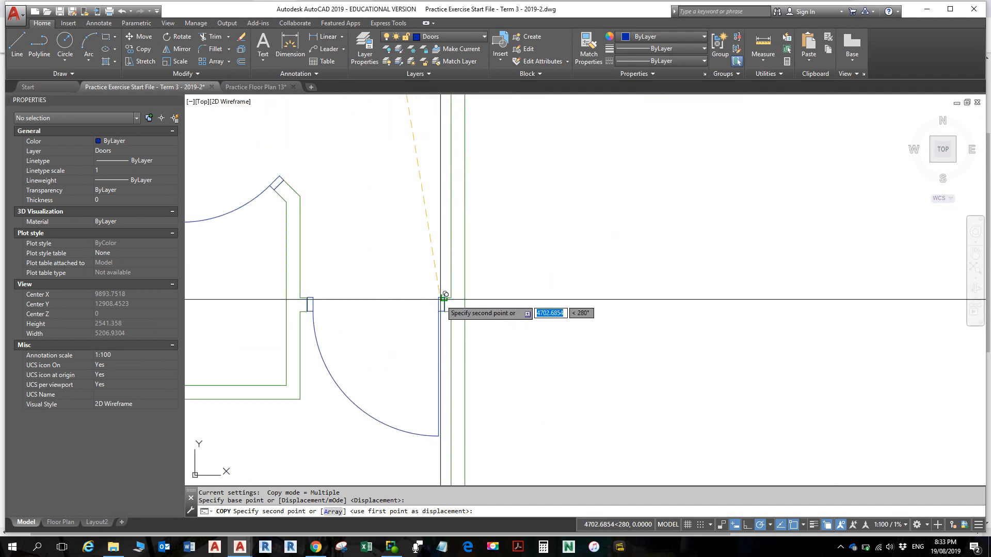
pyautogui.click(444, 297)
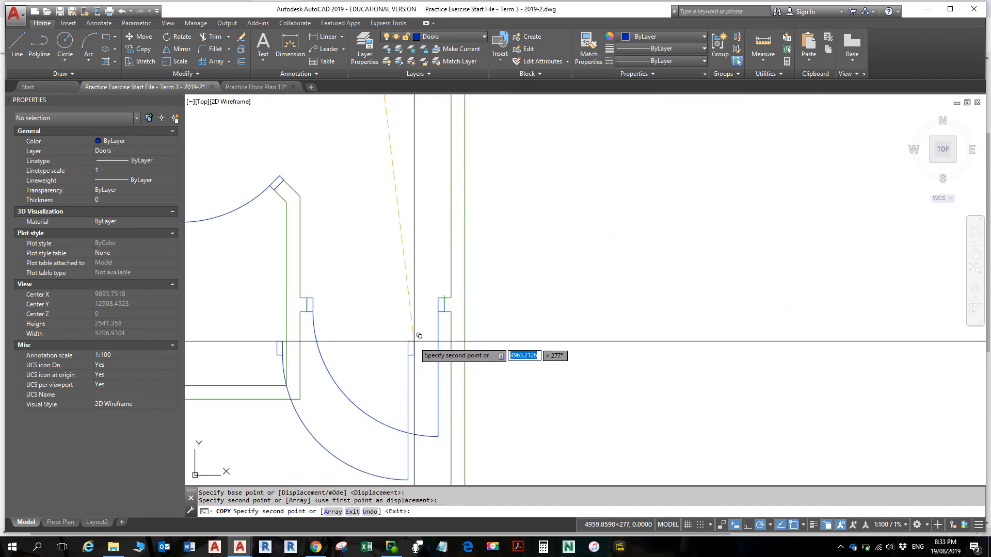
pyautogui.press('Escape')
# Step: Turn on snap mode and make Joinery the current layer
pyautogui.scroll(-6, 431, 303)
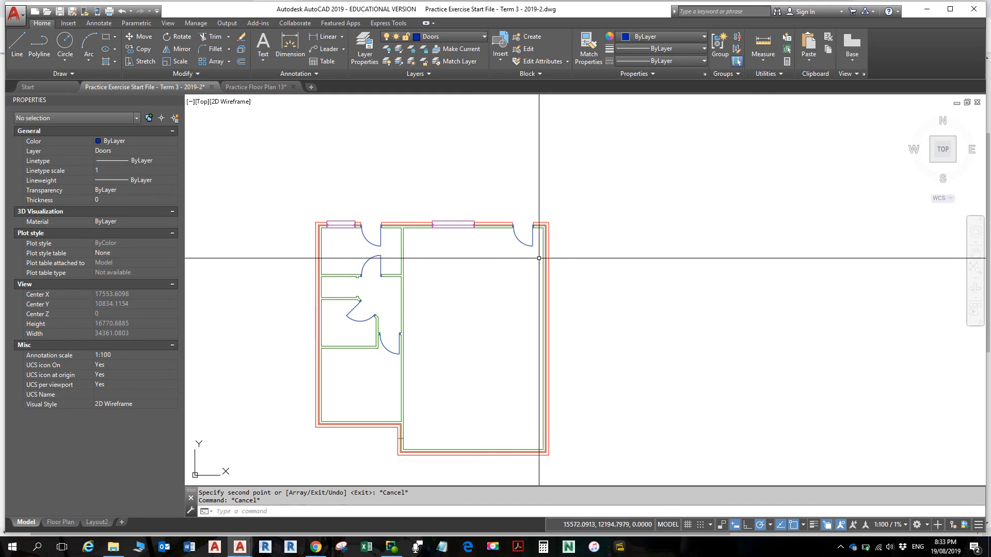
pyautogui.press('F9')
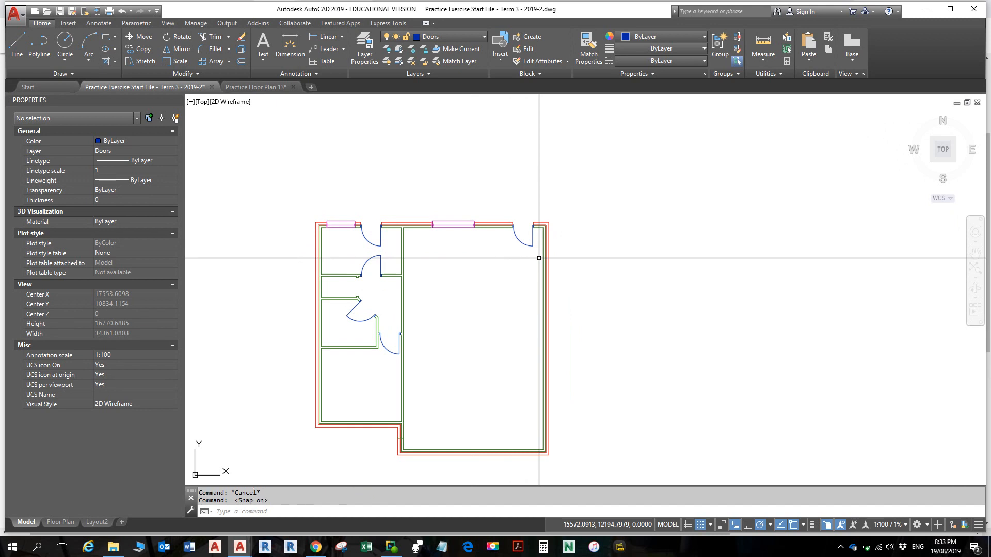
pyautogui.press('alt')
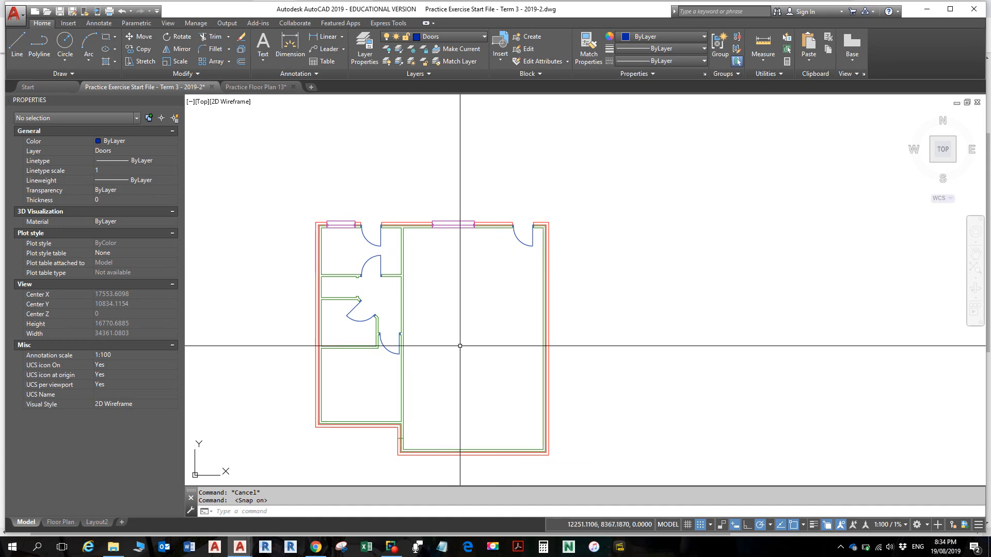
pyautogui.scroll(6, 385, 303)
pyautogui.scroll(-6, 455, 315)
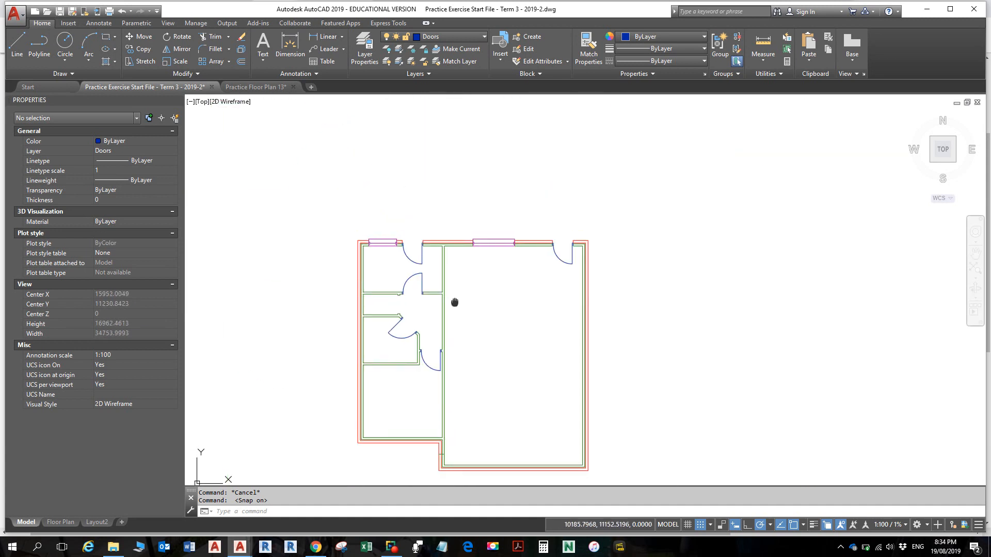
pyautogui.scroll(4, 427, 317)
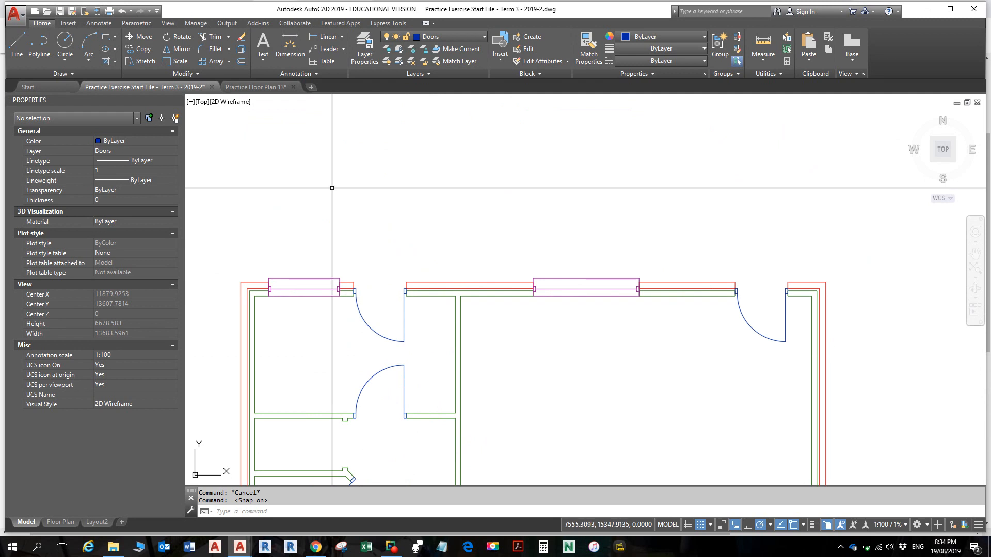
pyautogui.click(460, 37)
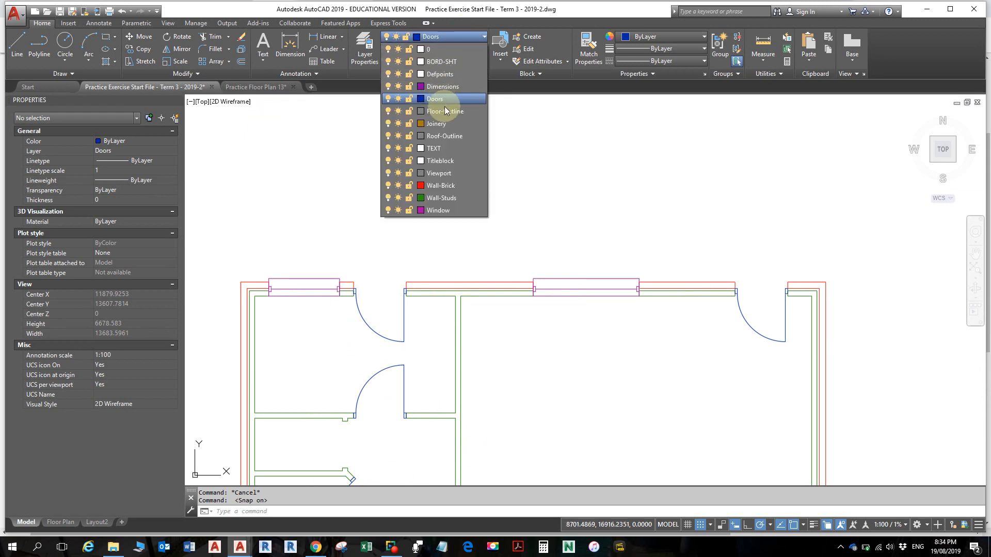
pyautogui.click(450, 125)
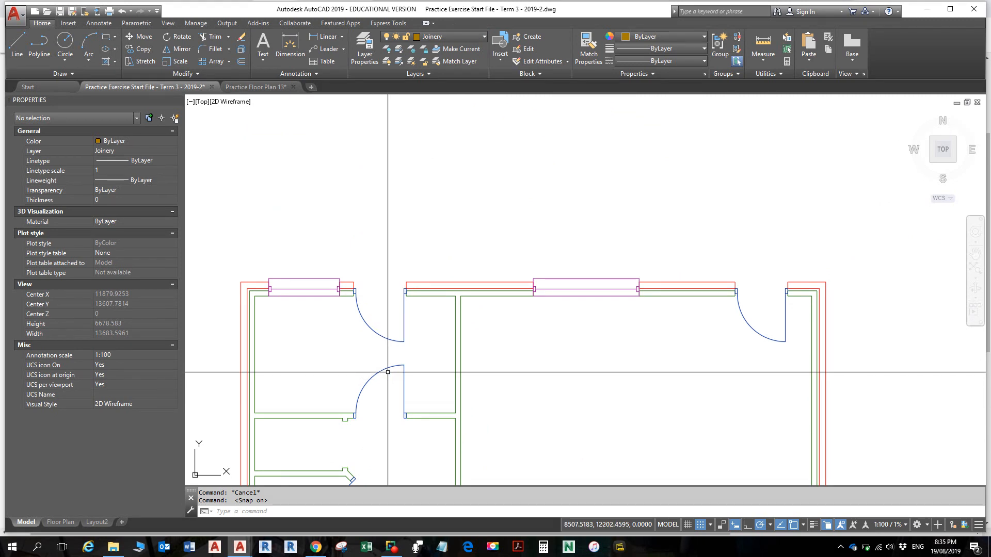
# Step: Set the Offset command's layer option to Current so that offset objects land on the current layer
pyautogui.scroll(4, 392, 350)
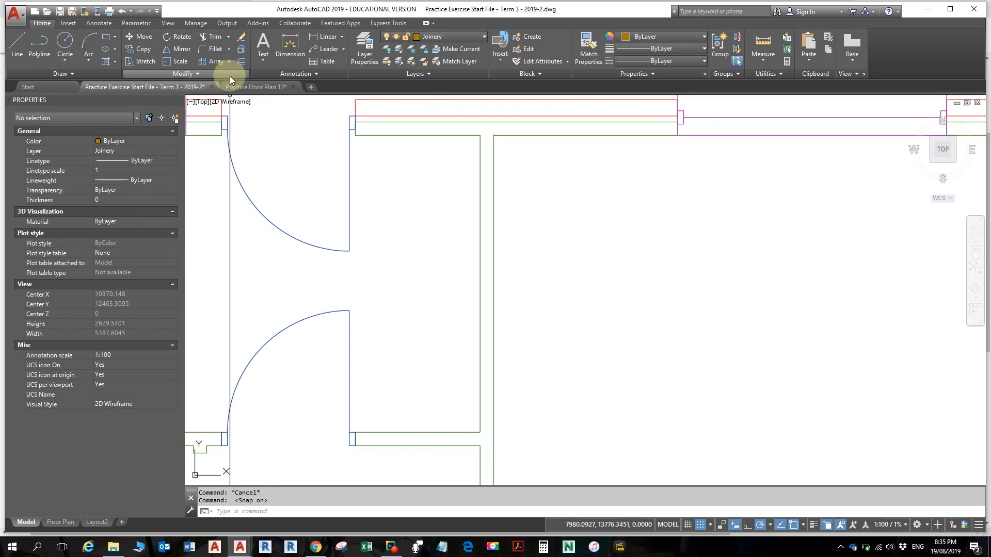
pyautogui.click(481, 213)
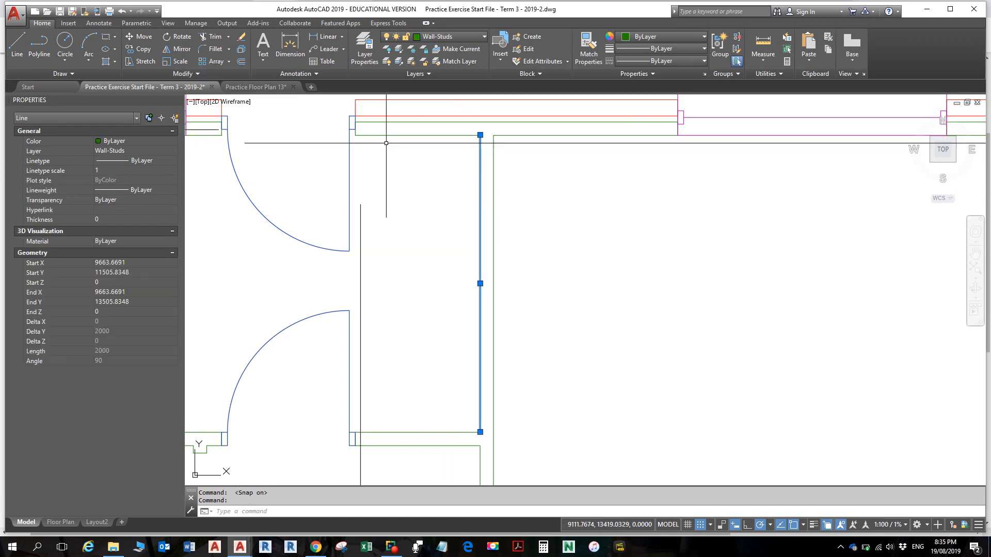
pyautogui.click(247, 63)
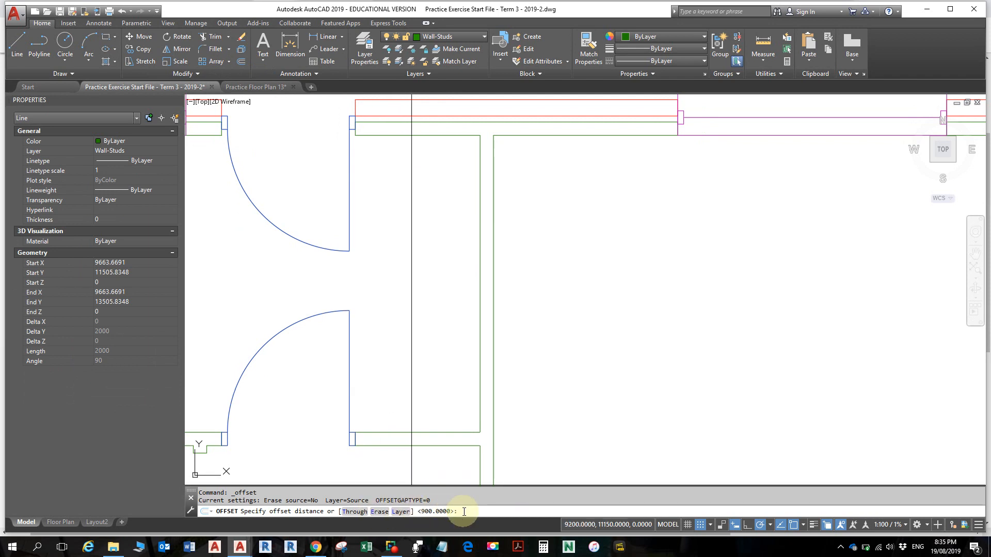
pyautogui.click(401, 512)
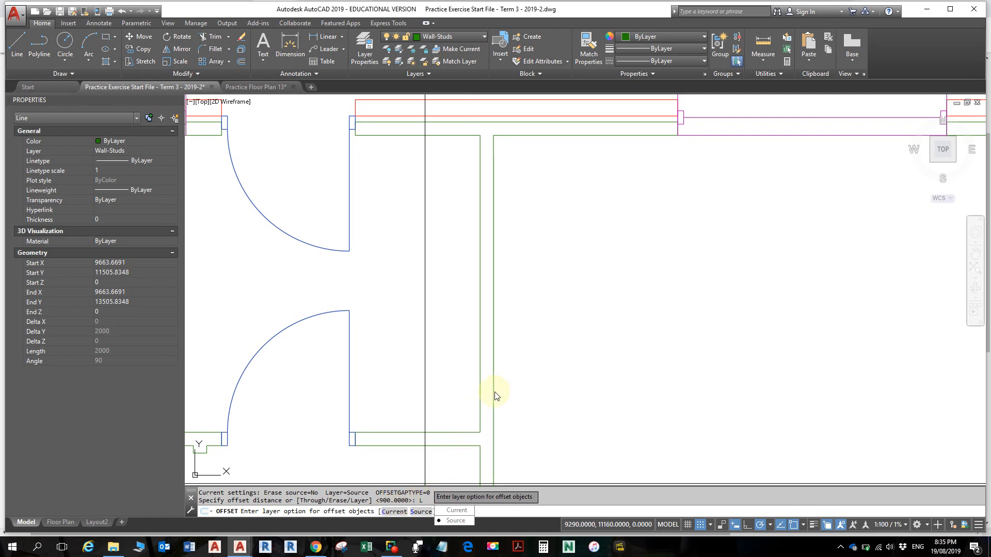
pyautogui.click(457, 511)
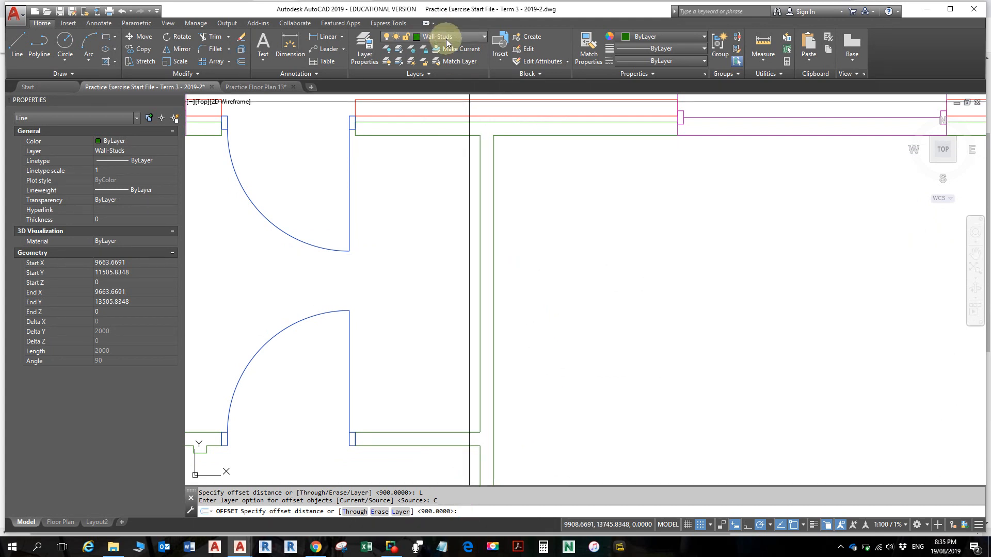
pyautogui.press('Escape')
pyautogui.press('Escape')
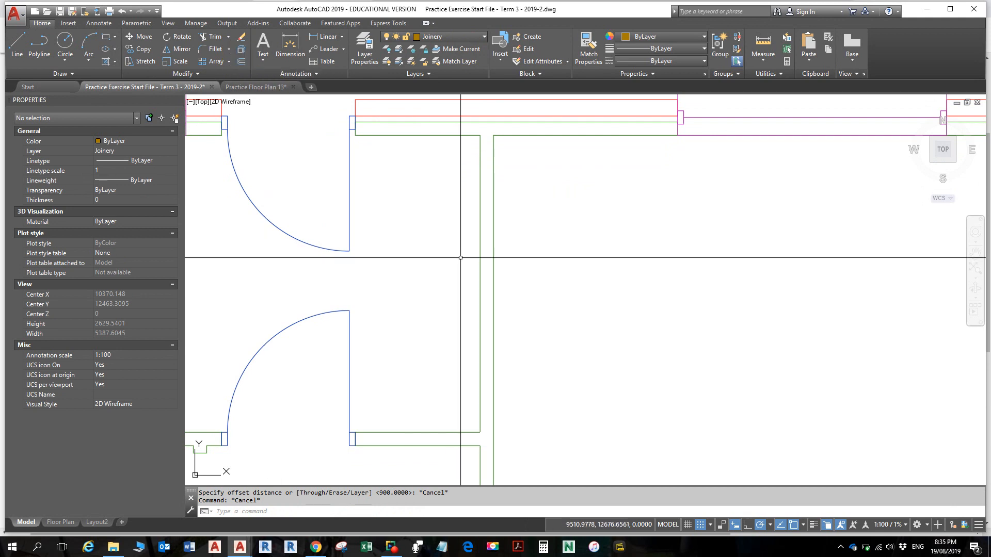
# Step: Offset the long interior wall's left face 600 into the upper-left room, with the layer option set to Current
pyautogui.click(481, 247)
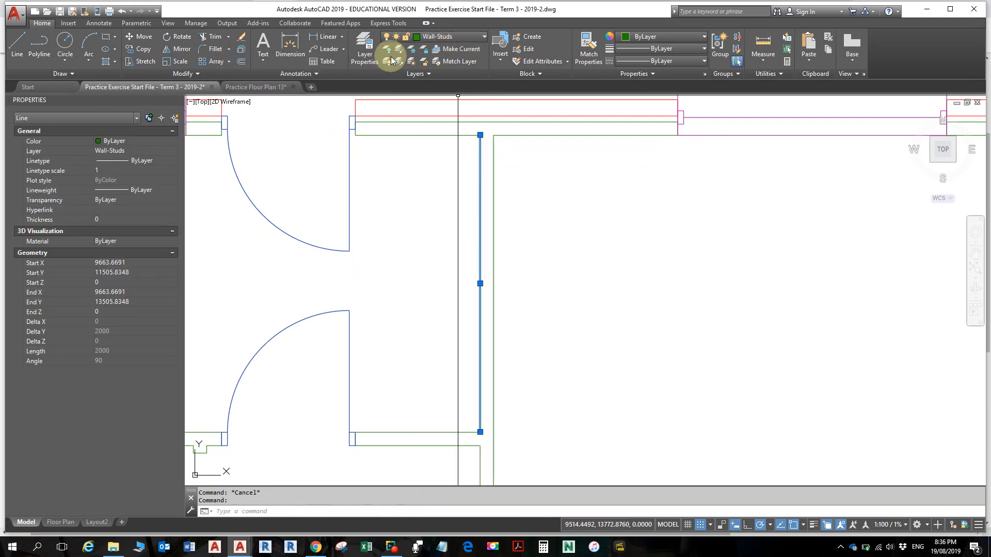
pyautogui.click(241, 61)
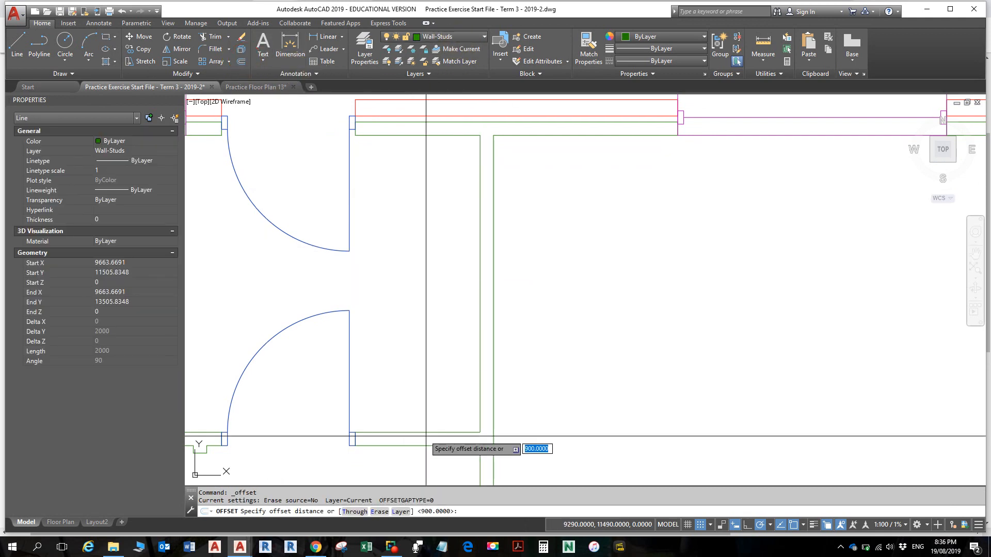
pyautogui.click(395, 512)
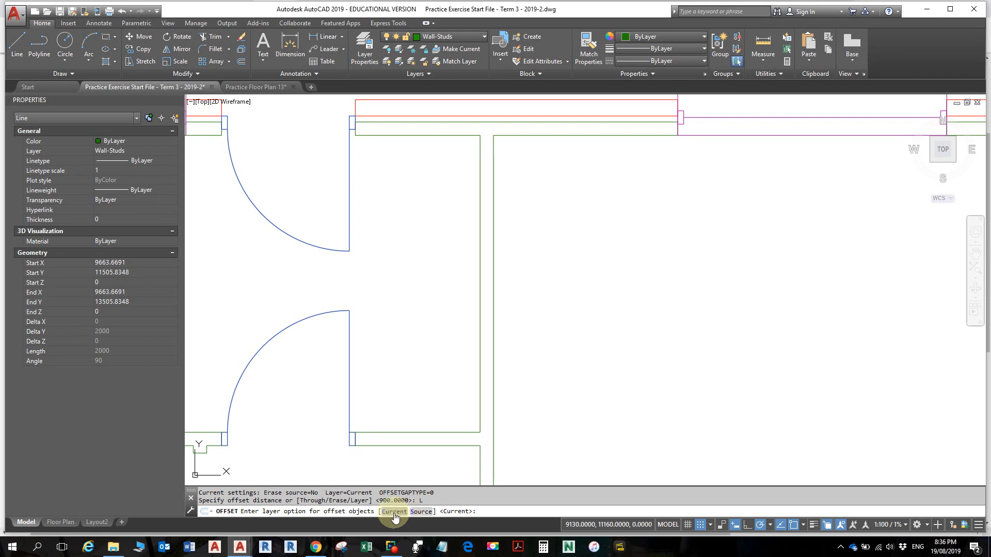
pyautogui.click(406, 513)
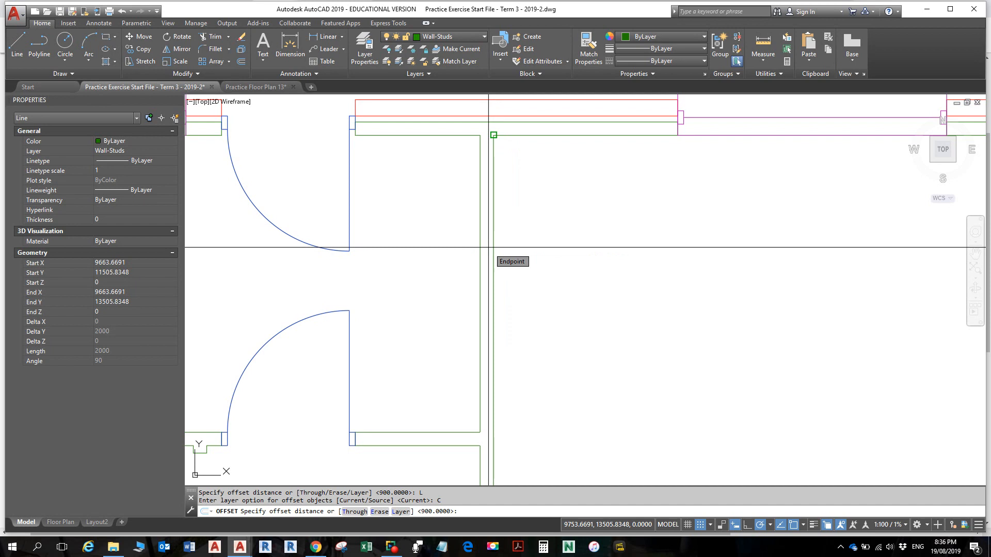
pyautogui.write('600')
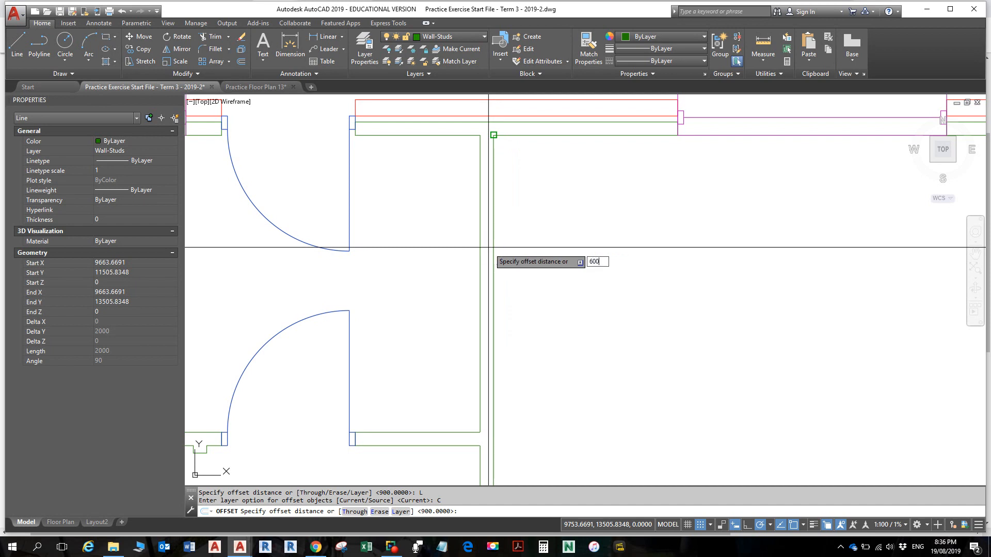
pyautogui.press('Return')
pyautogui.click(480, 250)
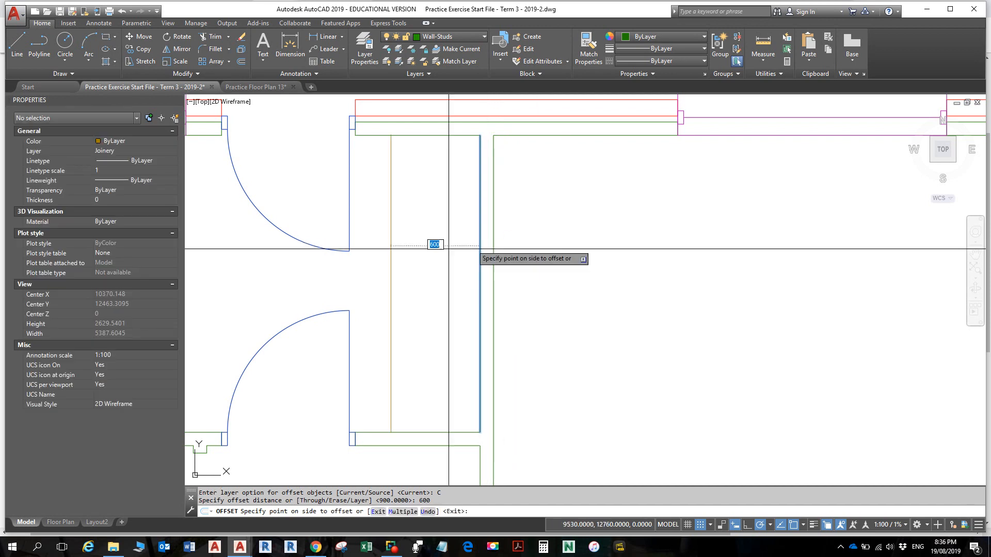
pyautogui.click(397, 225)
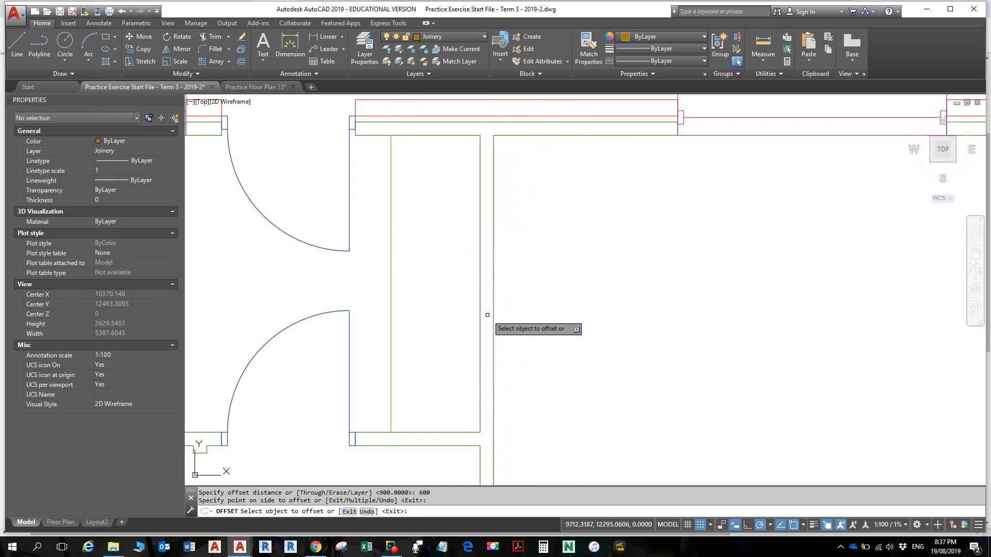
pyautogui.press('Escape')
# Step: Draw a 600 by 600 rectangle in the passage corner below the upper-left room, extending left and down from the long wall's inner corner
pyautogui.scroll(-2, 490, 320)
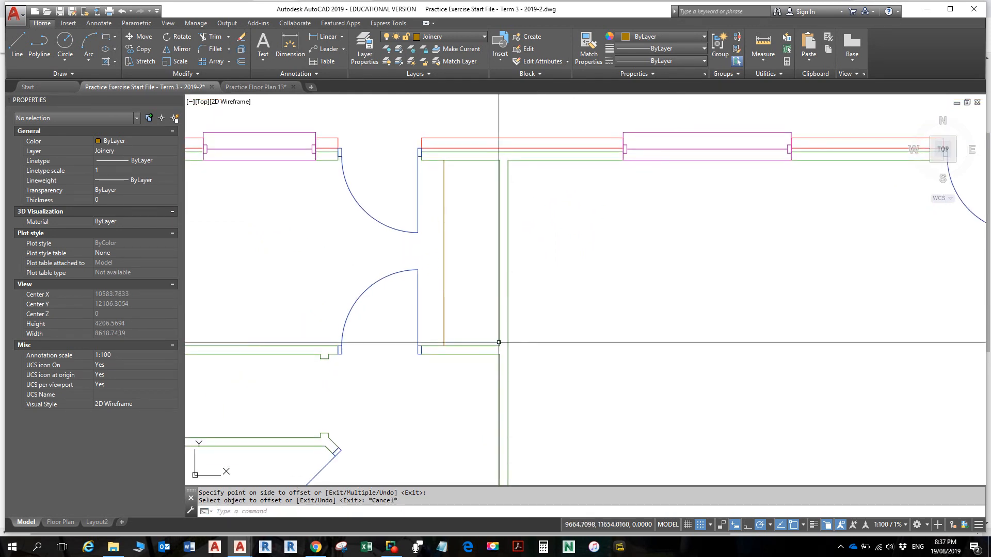
pyautogui.moveTo(499, 343); pyautogui.dragTo(489, 308, button='middle')
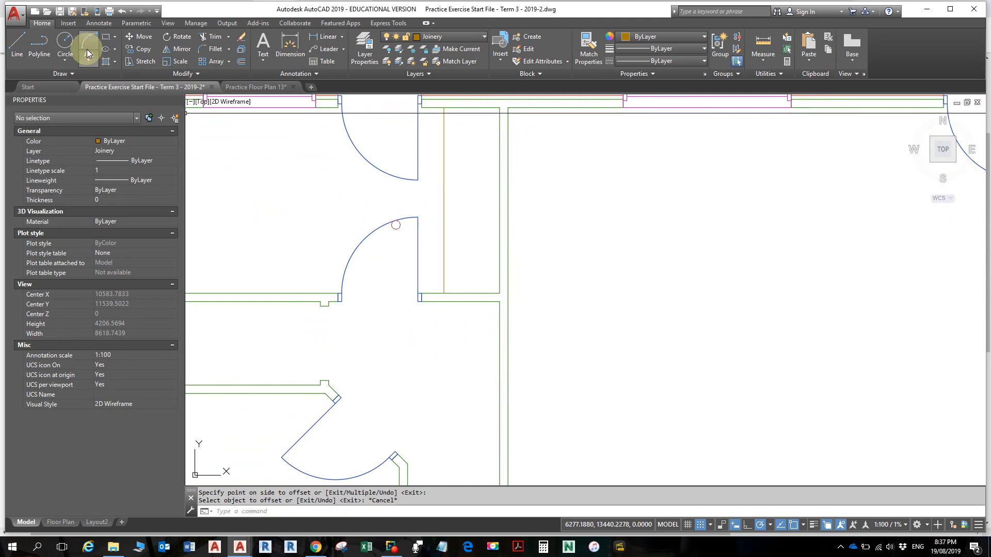
pyautogui.click(105, 41)
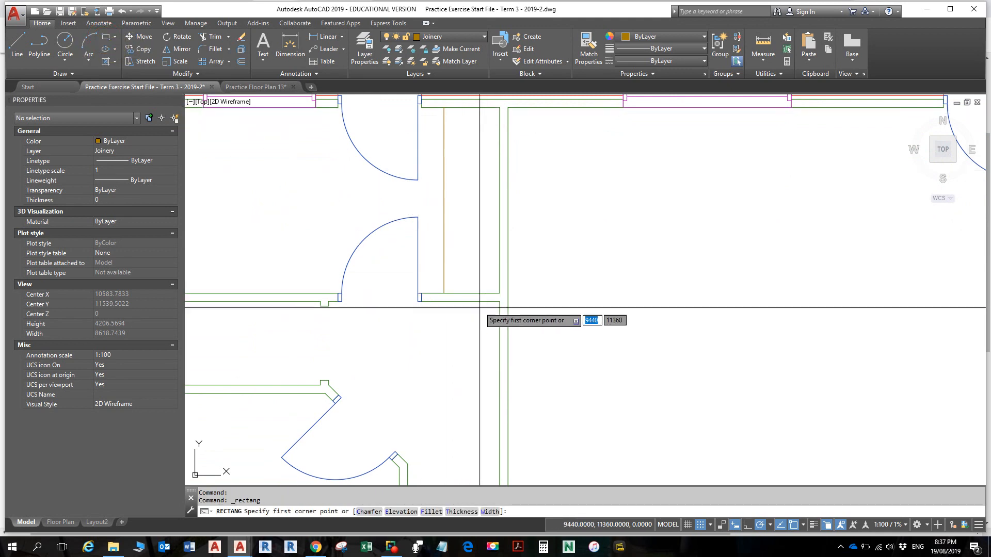
pyautogui.click(499, 302)
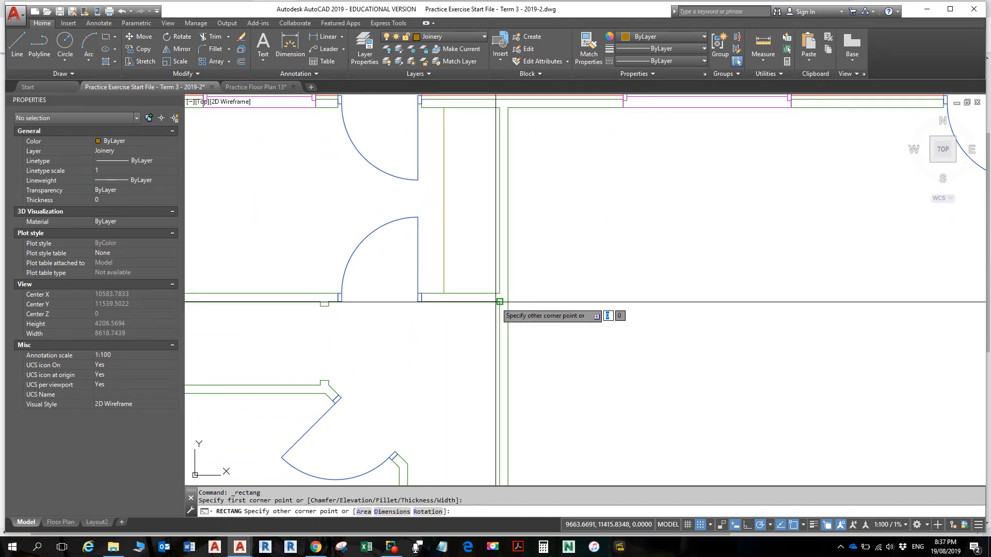
pyautogui.write('d')
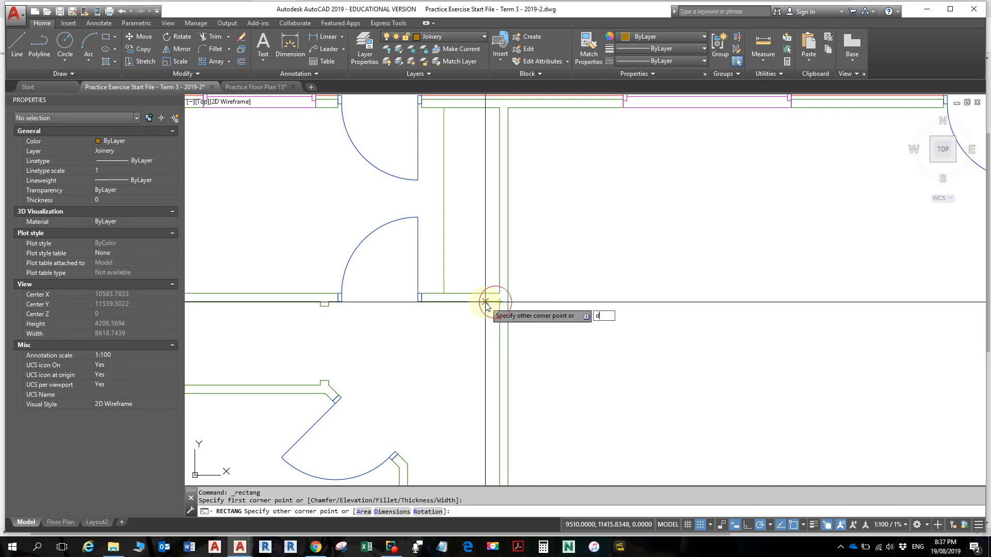
pyautogui.press('Return')
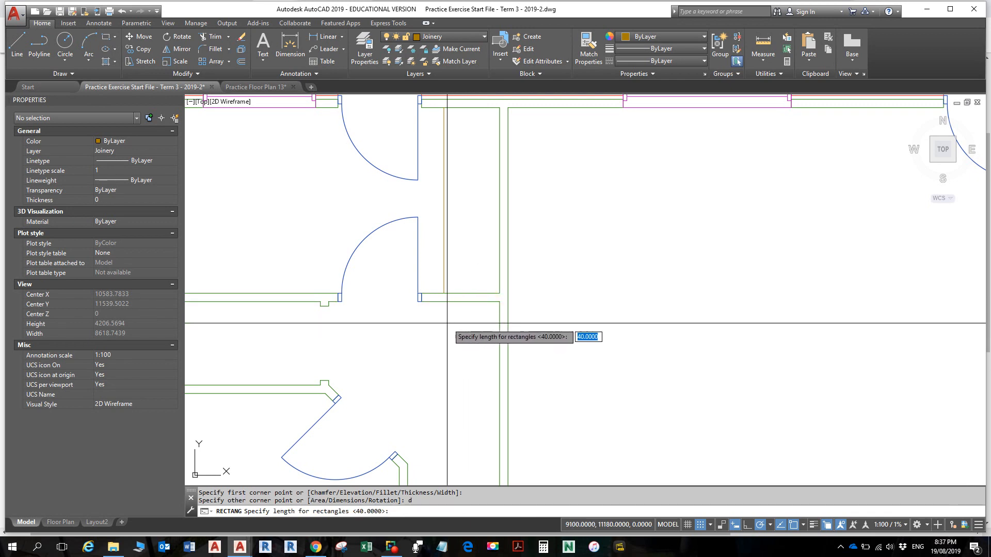
pyautogui.write('6')
pyautogui.press('Return')
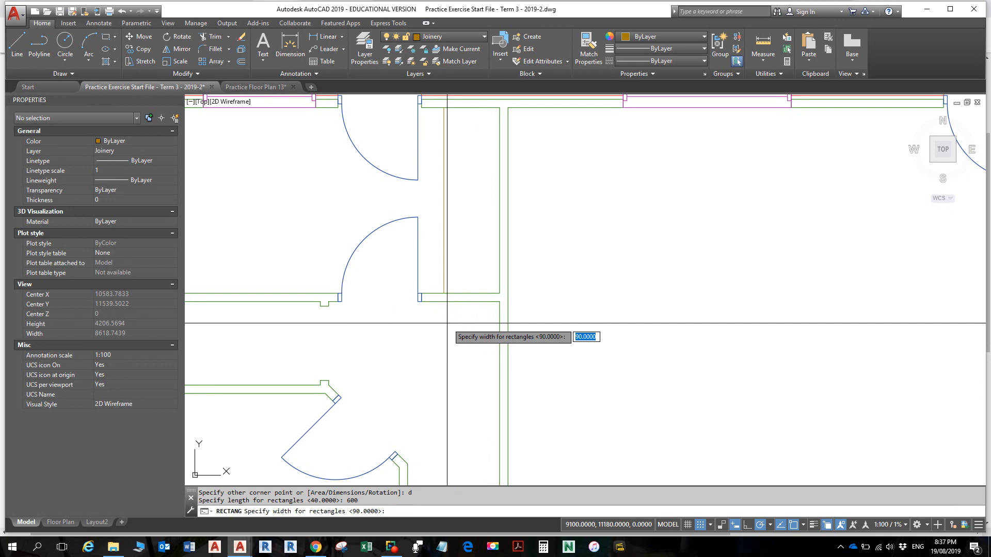
pyautogui.write('600')
pyautogui.press('Return')
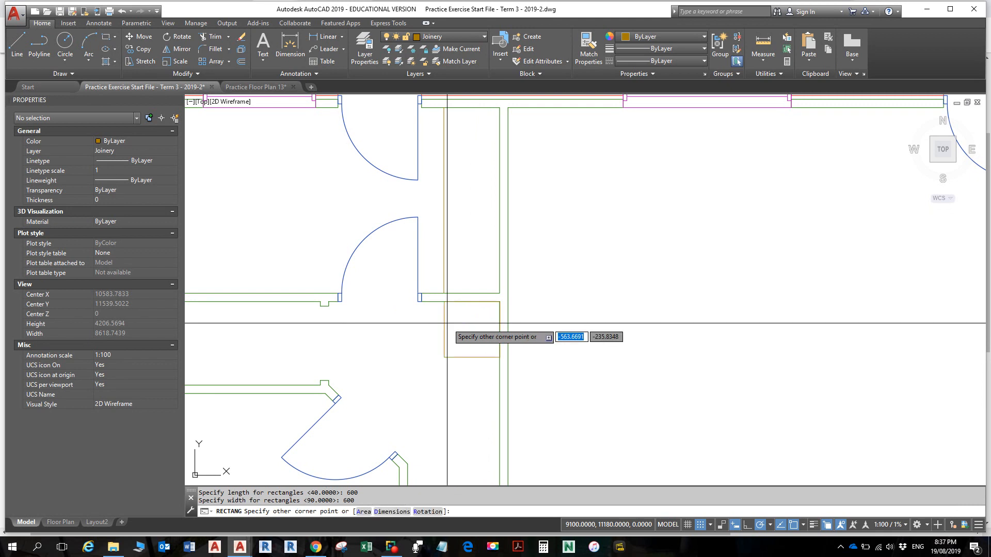
pyautogui.click(449, 326)
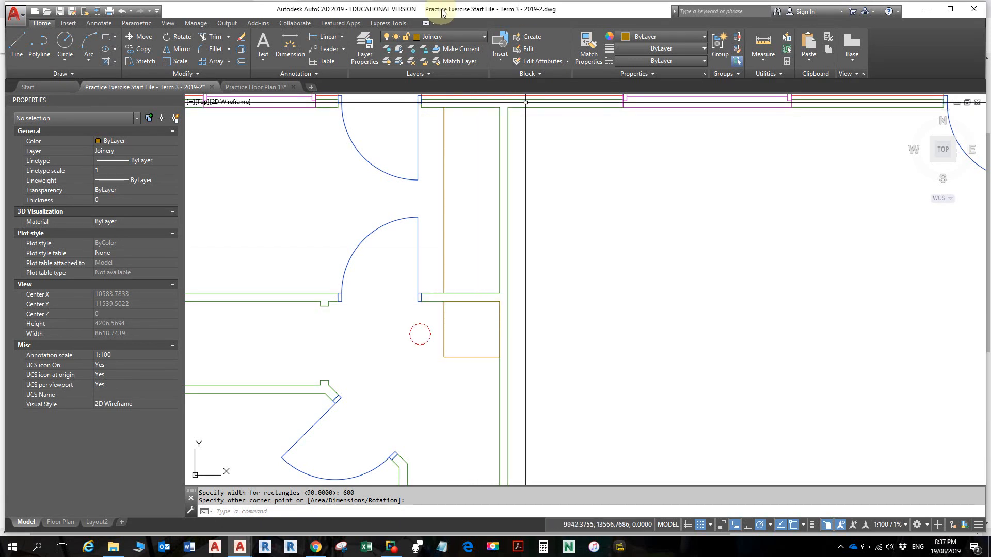
# Step: Draw a 45° line about 849 long from the 600 square's lower-left corner down to the long interior wall's left face
pyautogui.click(18, 45)
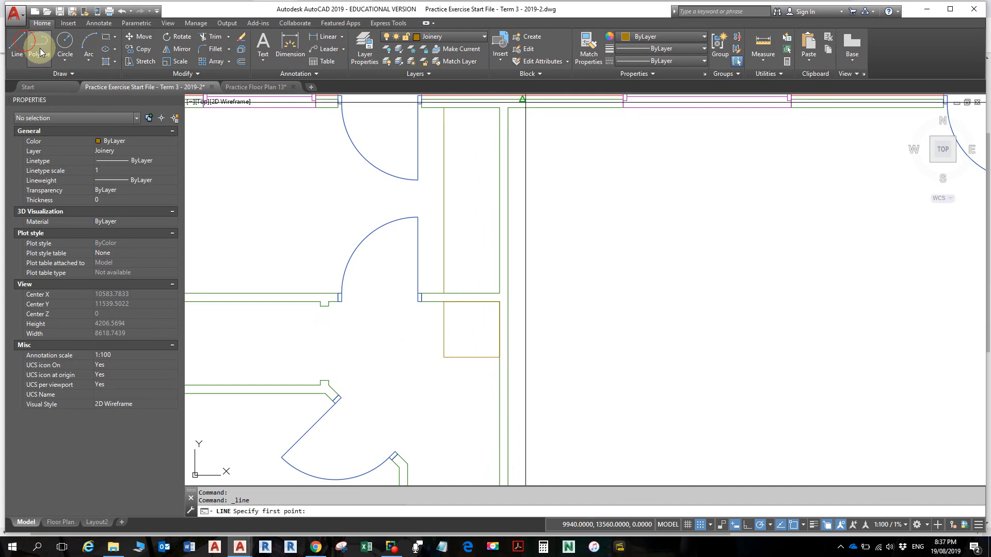
pyautogui.click(443, 357)
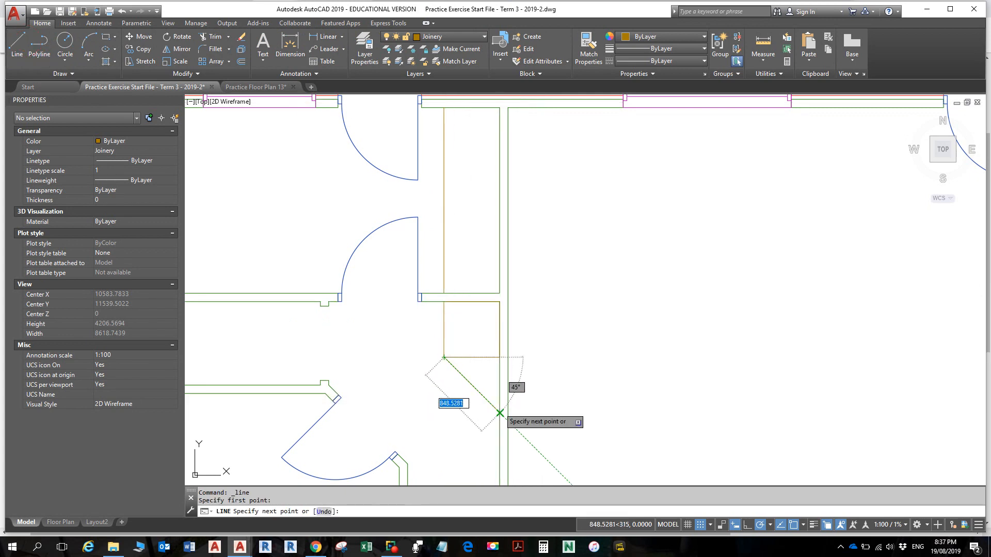
pyautogui.click(505, 407)
pyautogui.press('Escape')
# Step: Offset the long wall's right face and the top wall's inner face between window and door 600 into the large room
pyautogui.scroll(-4, 511, 397)
pyautogui.moveTo(515, 388)
pyautogui.mouseDown(button='middle')
pyautogui.moveTo(413, 412)
pyautogui.moveTo(453, 350)
pyautogui.moveTo(450, 372)
pyautogui.mouseUp(button='middle')
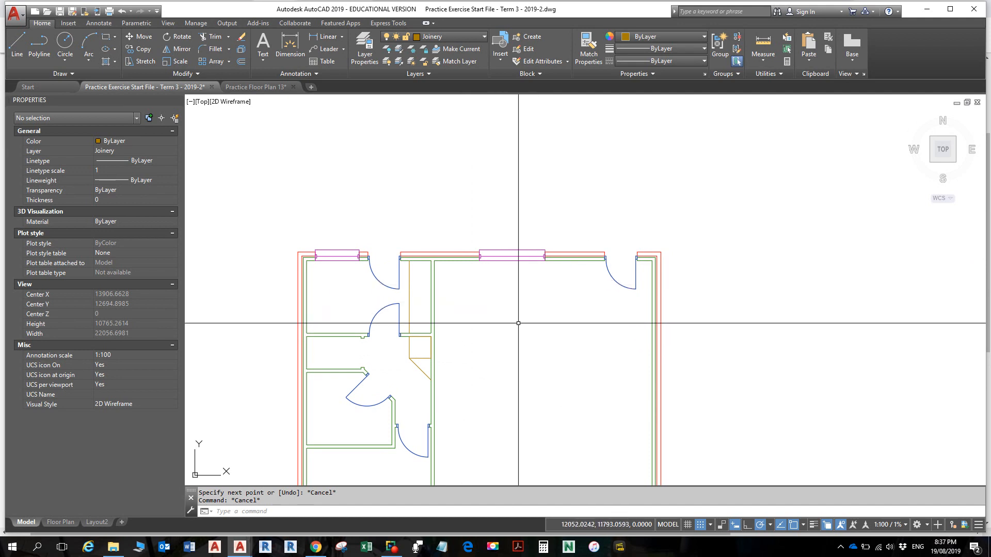
pyautogui.write('o')
pyautogui.press('Return')
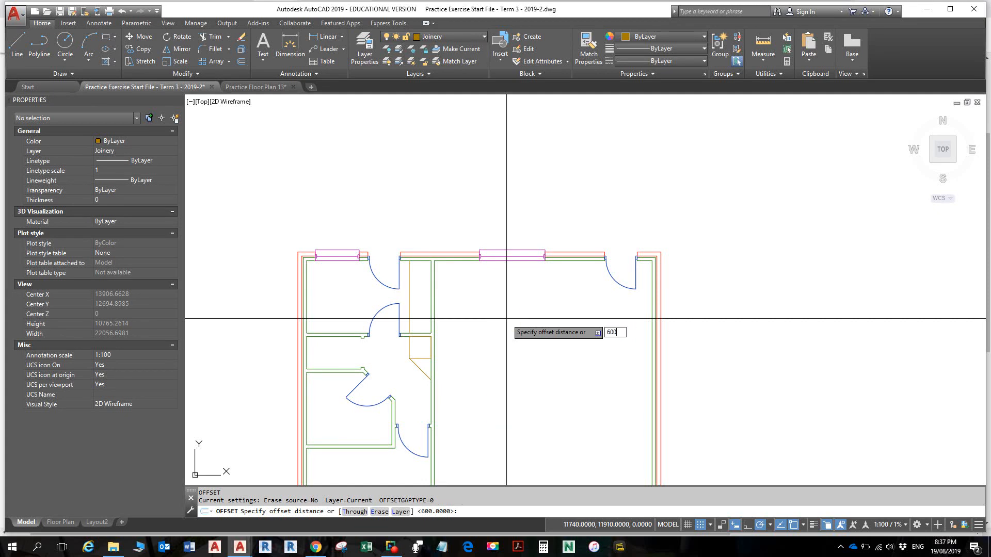
pyautogui.press('Return')
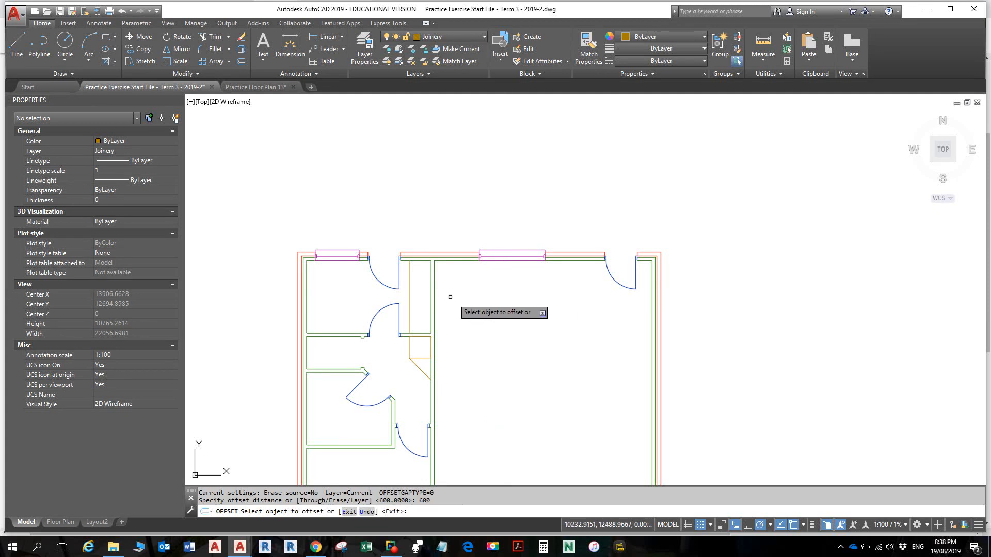
pyautogui.click(433, 296)
pyautogui.click(482, 287)
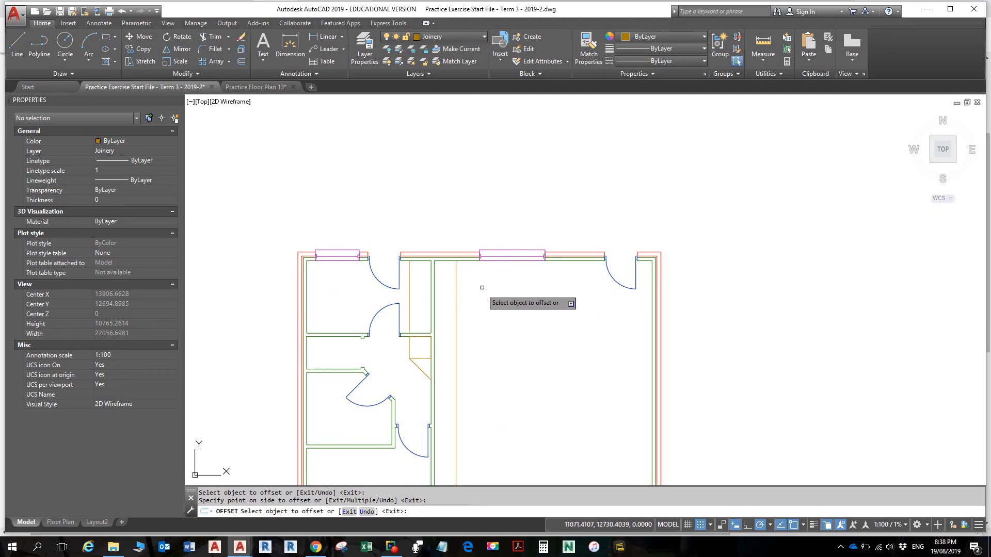
pyautogui.click(558, 259)
pyautogui.click(557, 289)
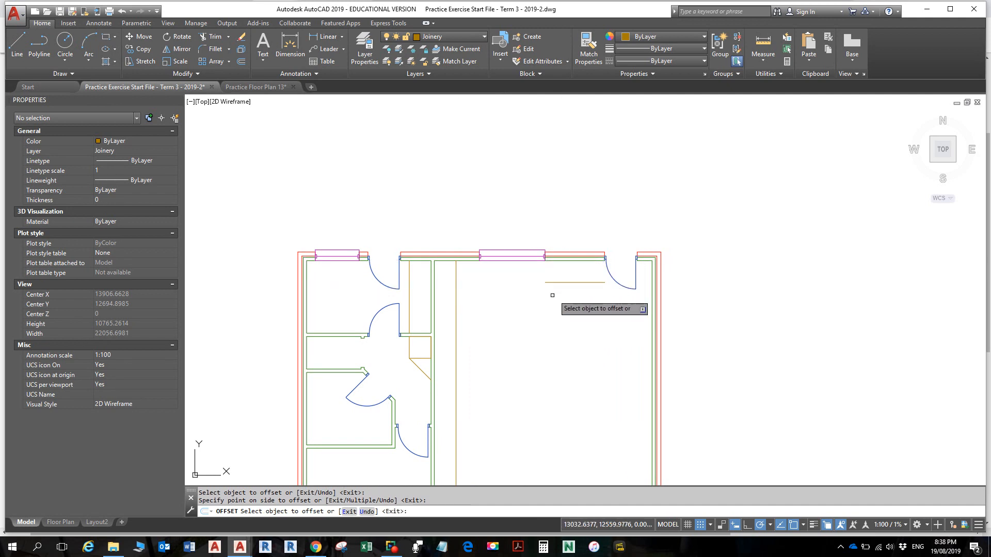
pyautogui.scroll(2, 553, 295)
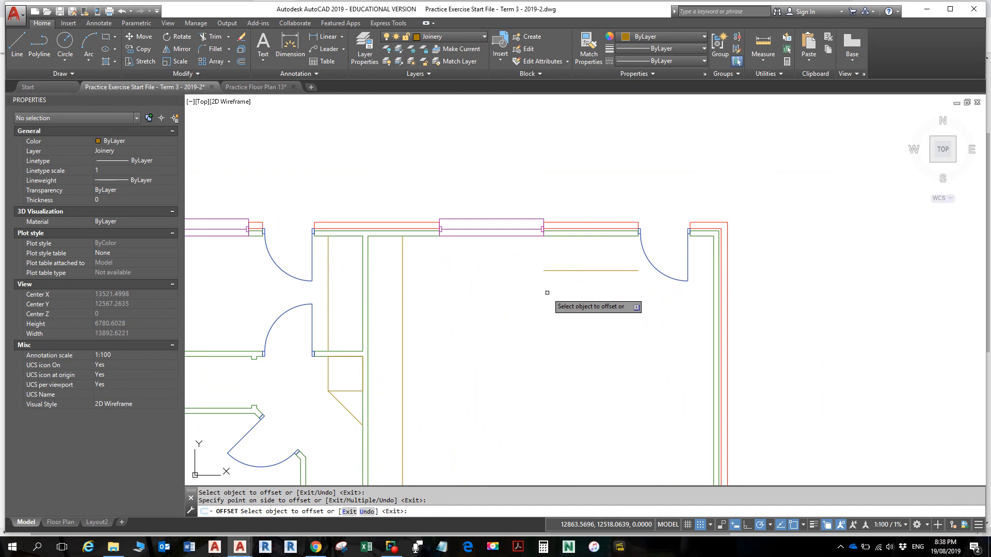
pyautogui.press('Escape')
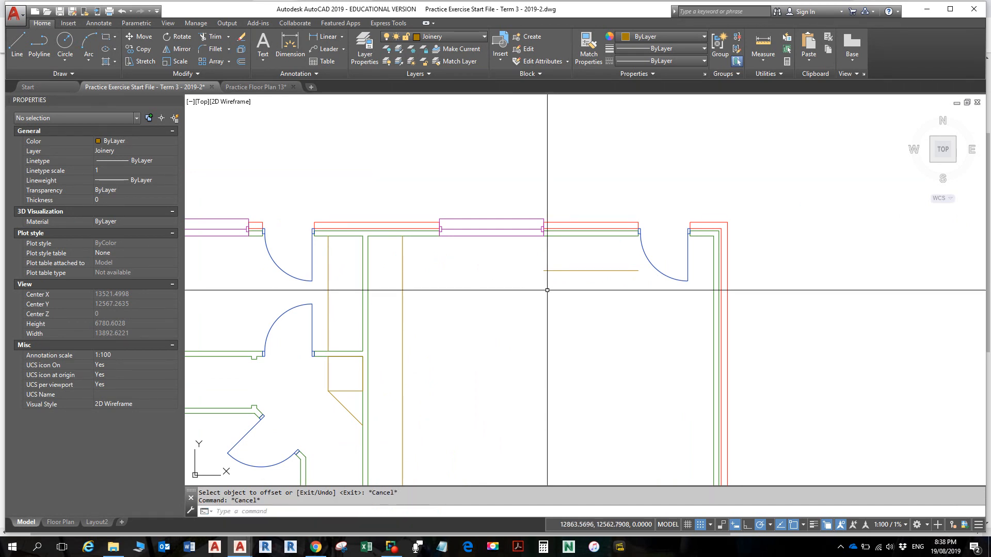
# Step: Fillet the large room's horizontal and vertical joinery lines with radius 0 to form a square upper-left corner
pyautogui.write('f')
pyautogui.press('Return')
pyautogui.click(554, 269)
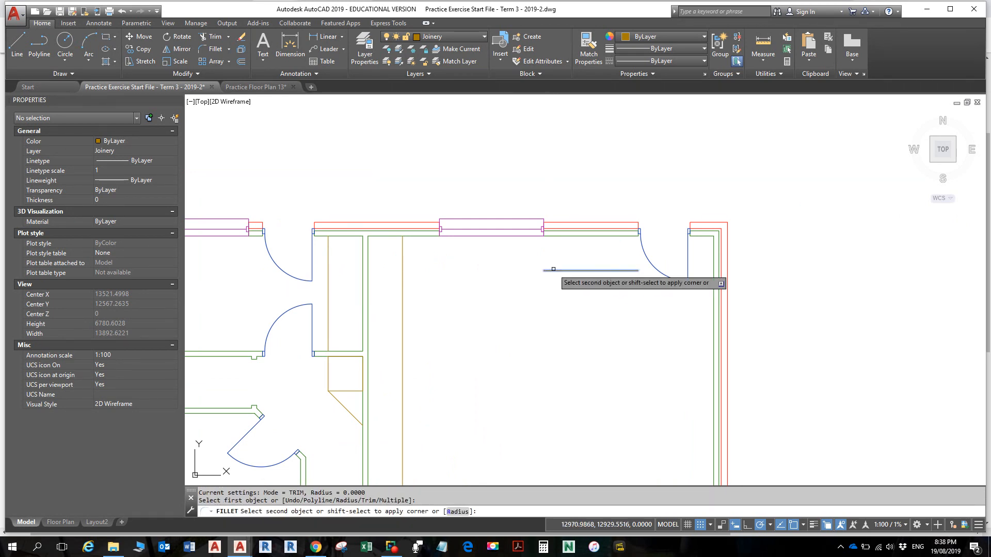
pyautogui.click(402, 312)
pyautogui.press('Escape')
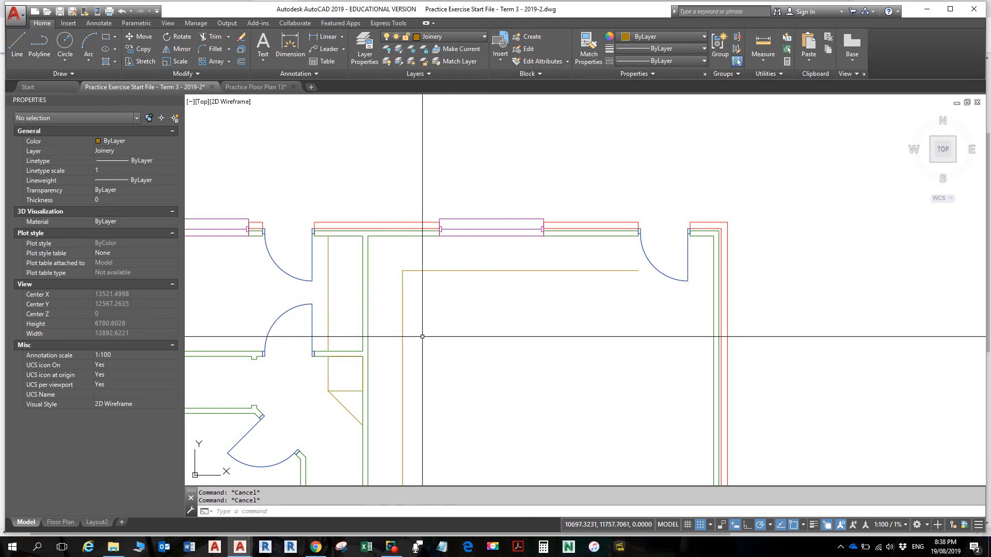
# Step: Offset the large room's horizontal joinery line 2766 downward into the room
pyautogui.write('o')
pyautogui.press('Return')
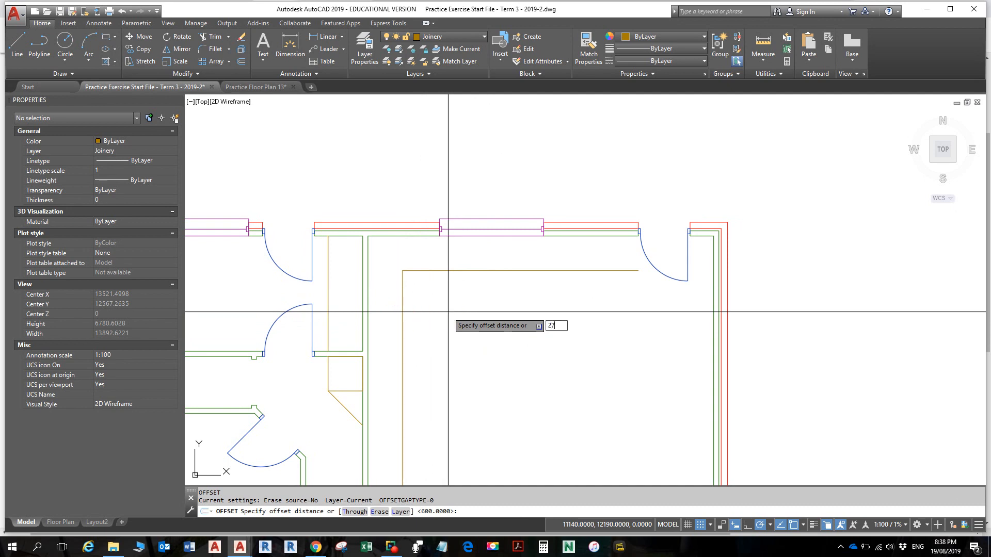
pyautogui.press('Return')
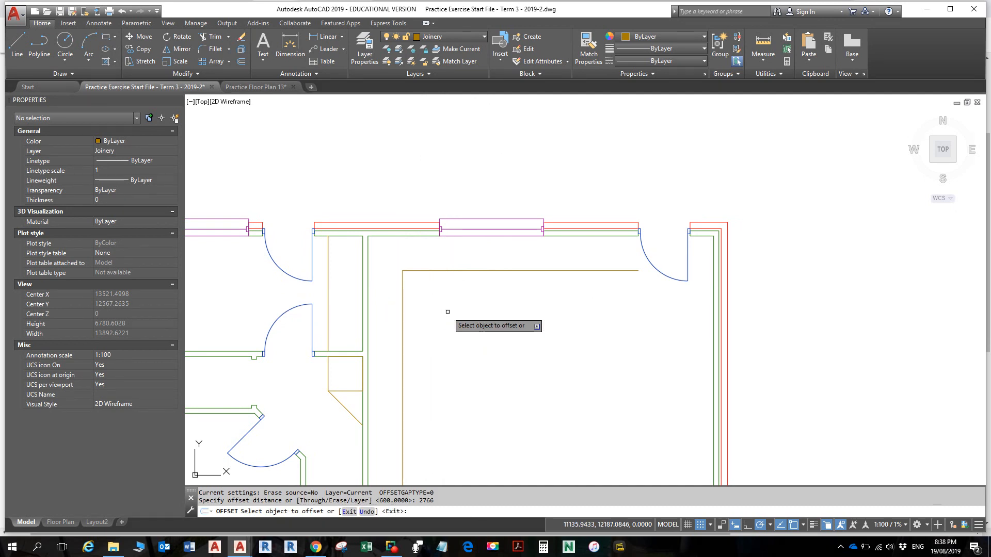
pyautogui.click(424, 271)
pyautogui.click(413, 336)
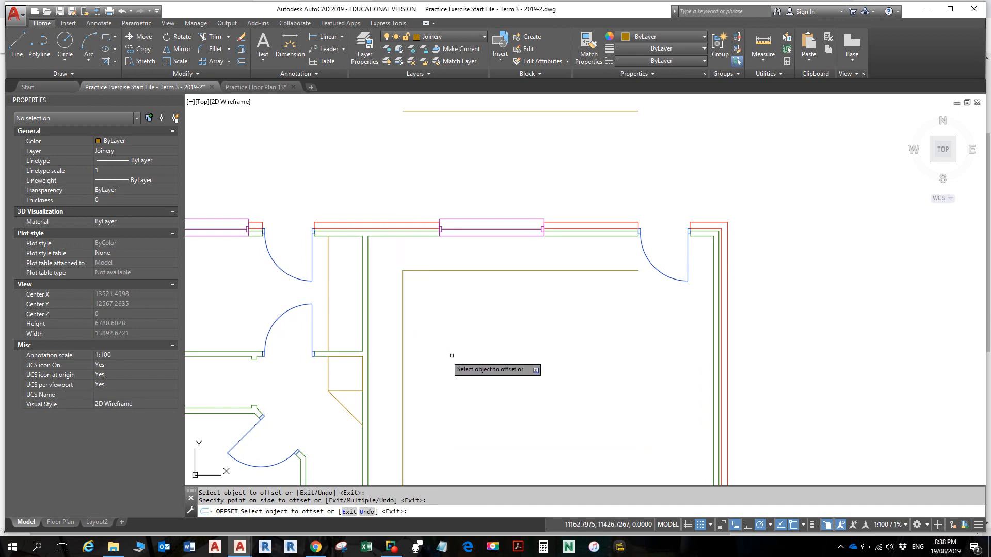
pyautogui.scroll(-2, 444, 307)
pyautogui.click(442, 291)
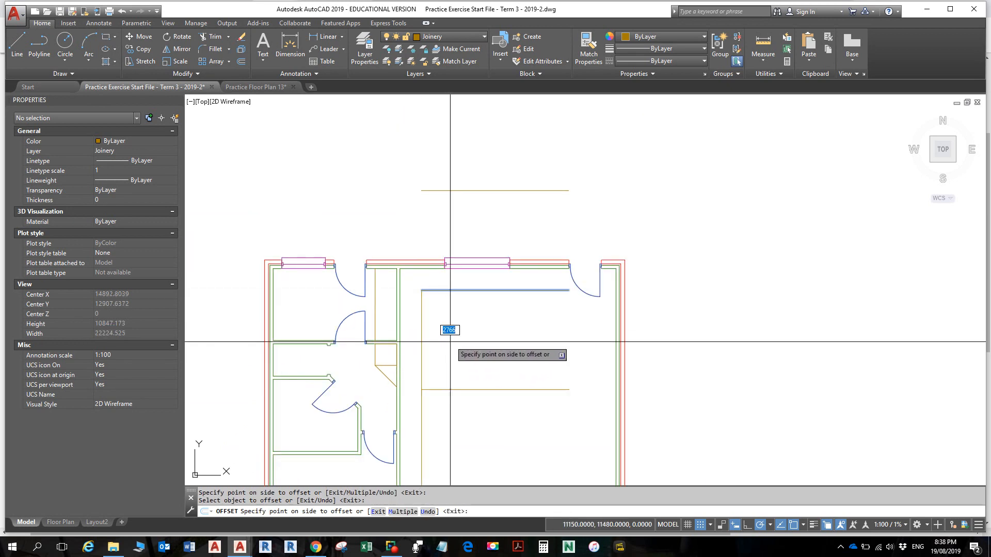
pyautogui.click(455, 341)
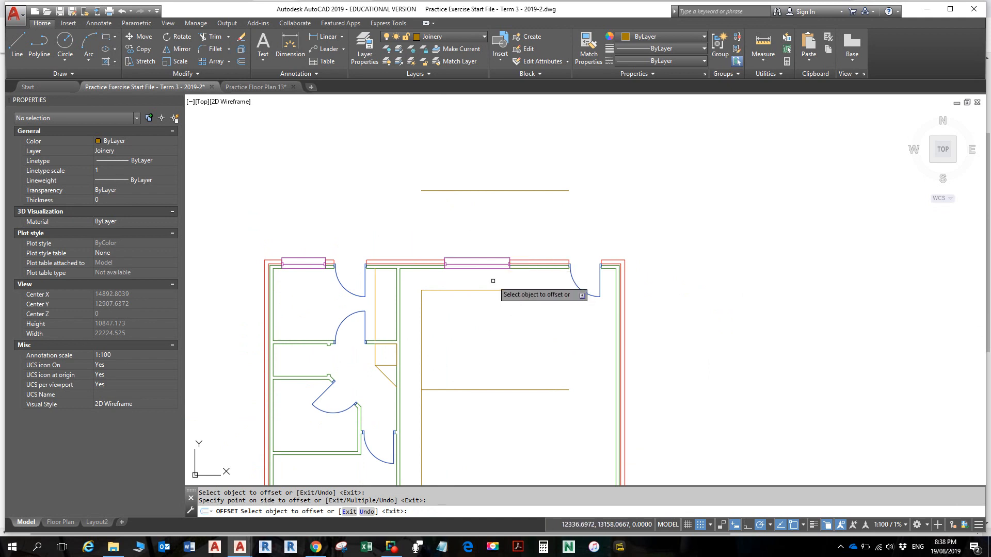
pyautogui.press('Return')
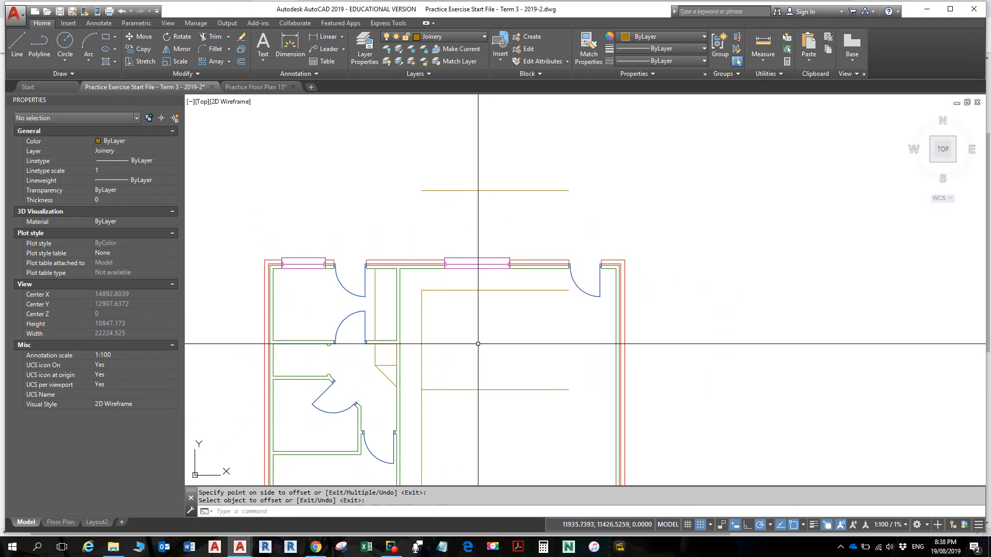
# Step: Offset the large room's vertical joinery line 3094 to the right
pyautogui.scroll(3, 453, 371)
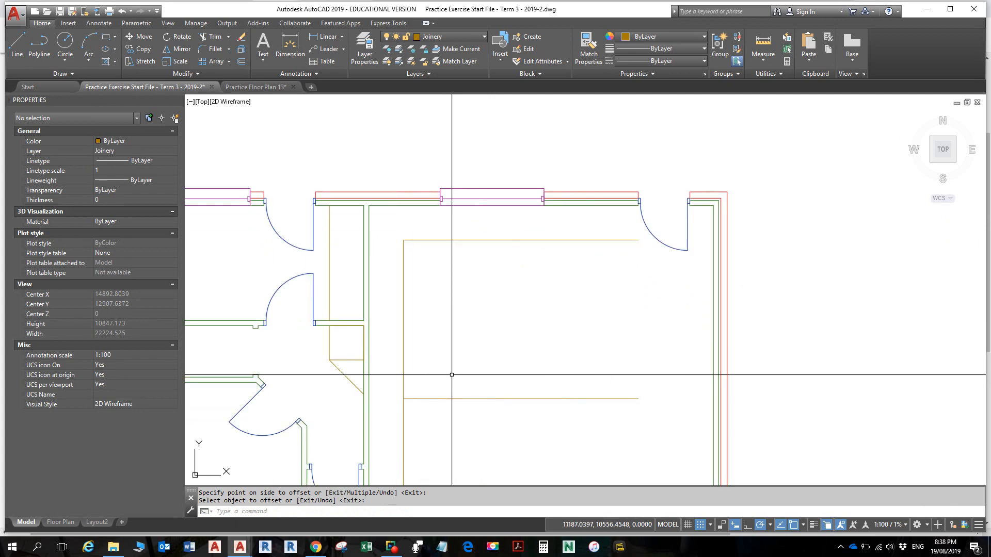
pyautogui.scroll(-3, 447, 351)
pyautogui.moveTo(460, 318)
pyautogui.mouseDown(button='middle')
pyautogui.moveTo(449, 345)
pyautogui.moveTo(438, 348)
pyautogui.mouseUp(button='middle')
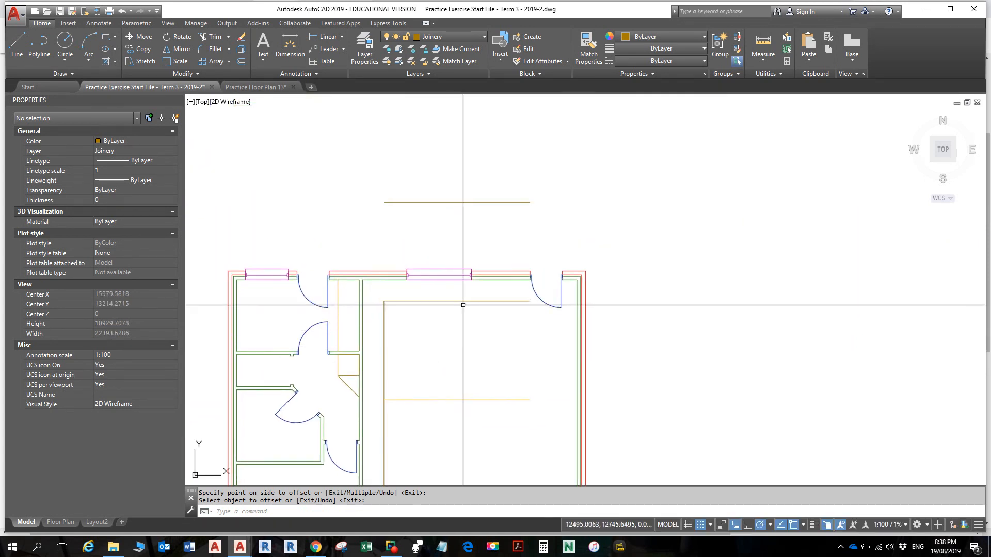
pyautogui.press('Return')
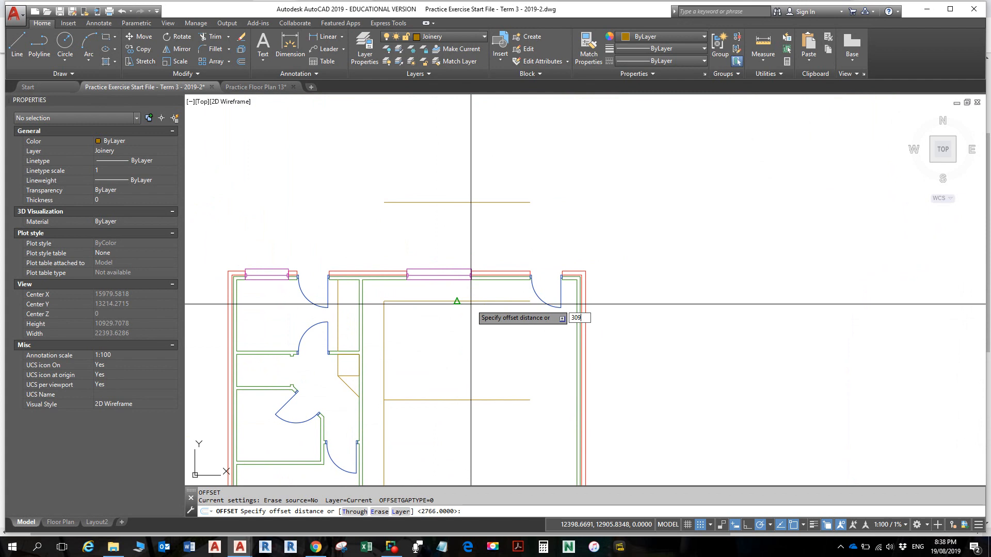
pyautogui.press('Return')
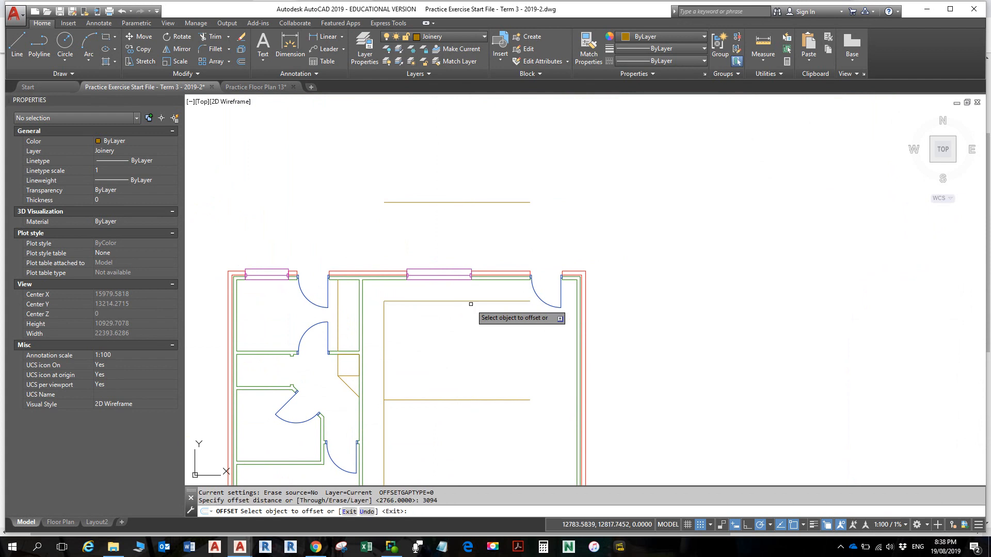
pyautogui.click(384, 330)
pyautogui.click(460, 329)
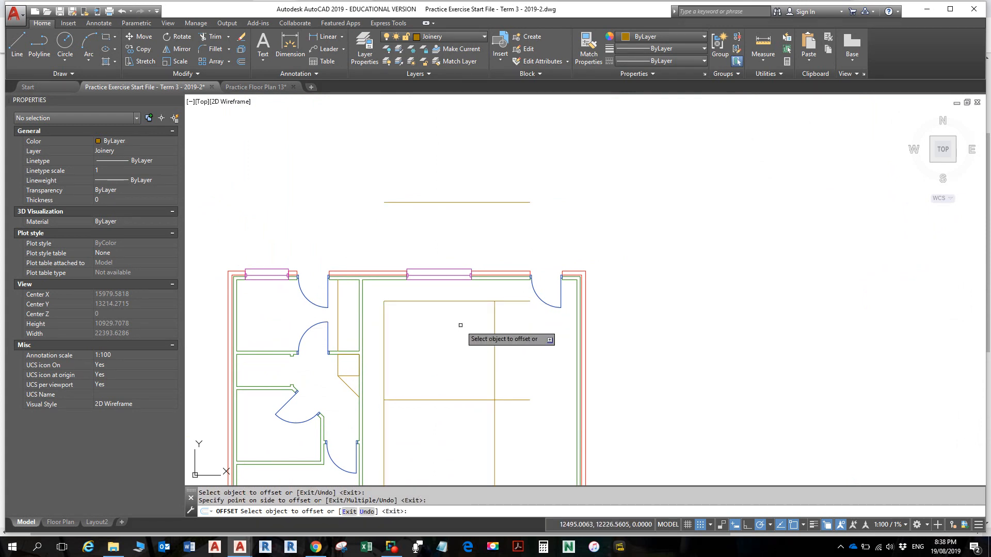
pyautogui.press('Escape')
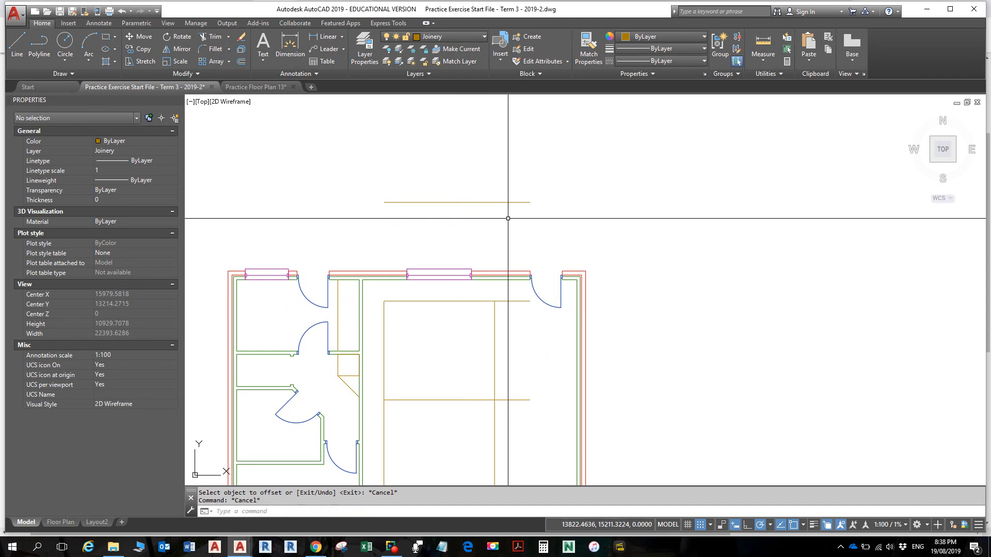
# Step: Erase the stray horizontal joinery line above the building
pyautogui.write('e')
pyautogui.press('Return')
pyautogui.click(506, 205)
pyautogui.click(513, 276)
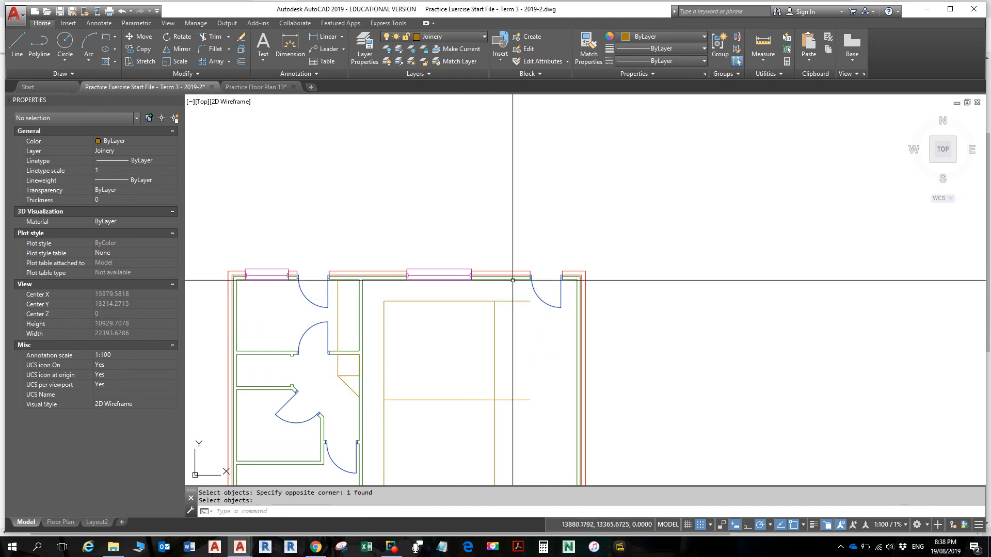
pyautogui.press('Escape')
pyautogui.press('Escape')
# Step: Trim the large room's crossing joinery lines to leave an L-shaped bench against the upper and left-hand walls
pyautogui.scroll(-2, 507, 293)
pyautogui.moveTo(507, 293); pyautogui.dragTo(527, 233, button='middle')
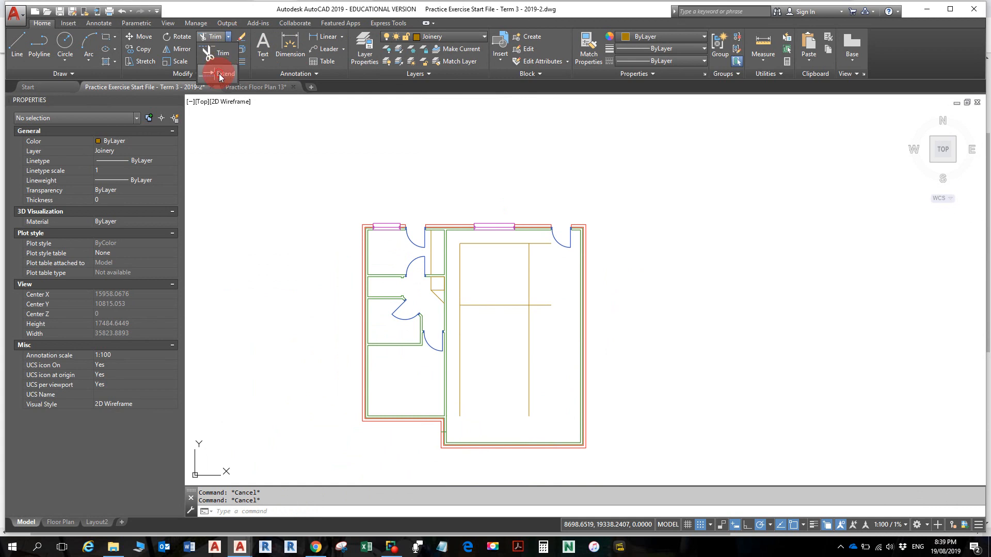
pyautogui.click(219, 73)
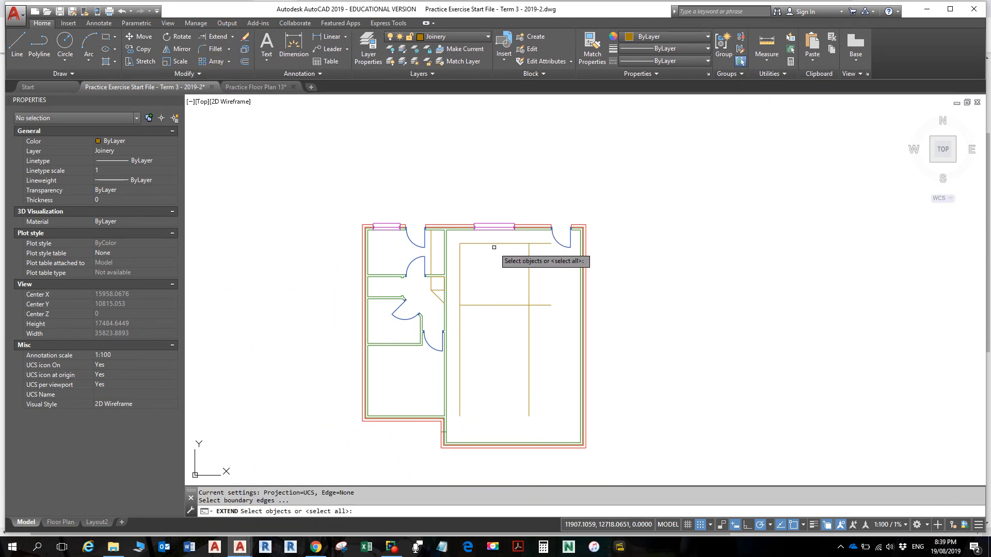
pyautogui.press('Return')
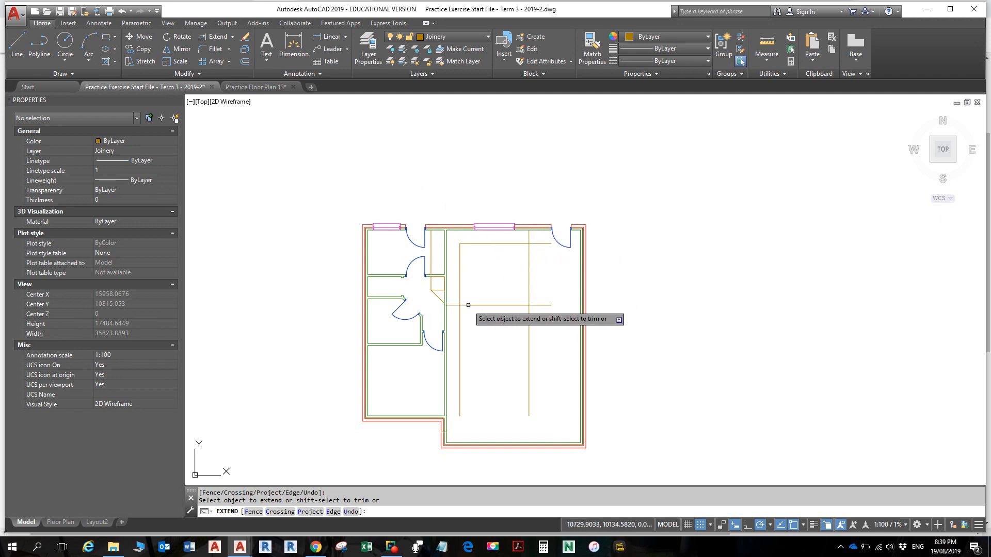
pyautogui.scroll(2, 460, 304)
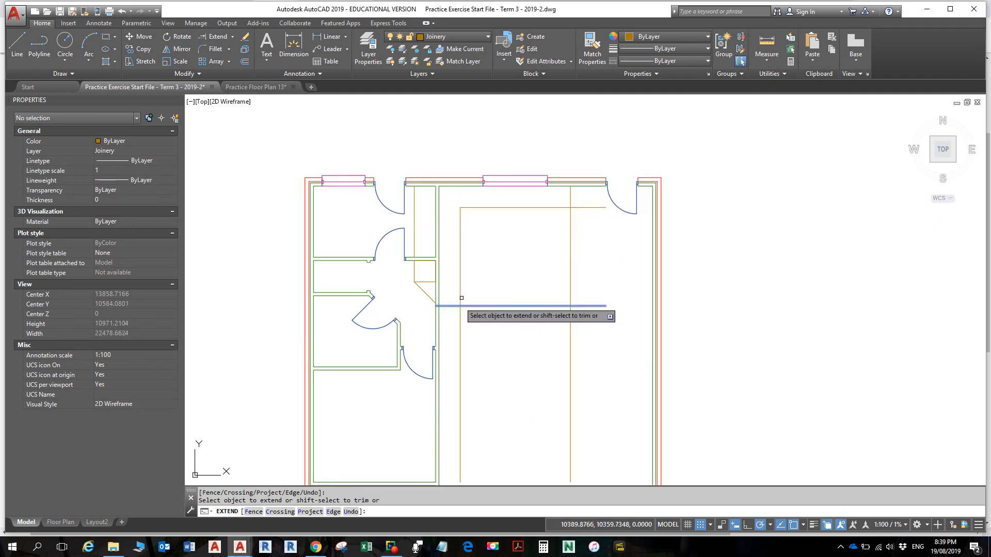
pyautogui.moveTo(466, 289); pyautogui.dragTo(479, 230, button='middle')
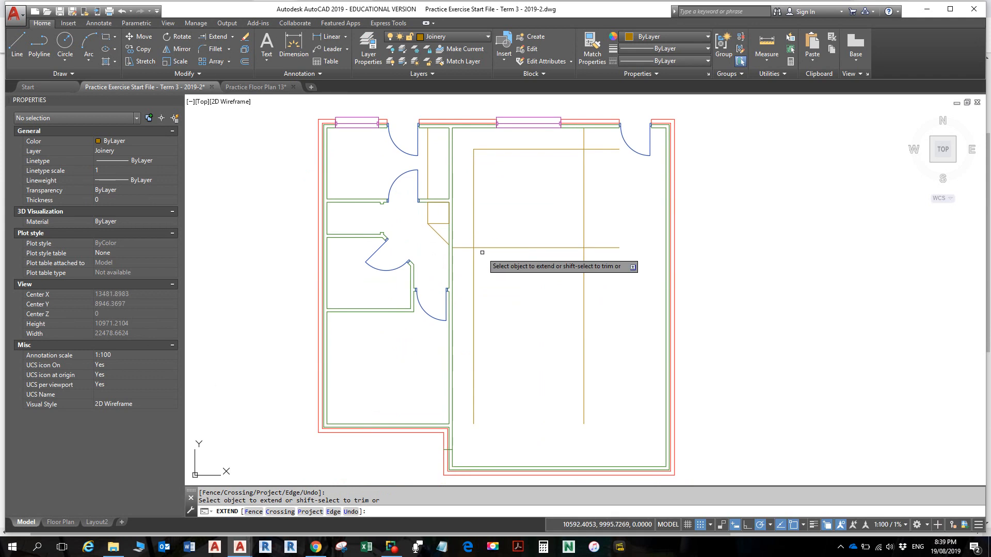
pyautogui.keyDown('shift'); pyautogui.click(474, 278); pyautogui.keyUp('shift')
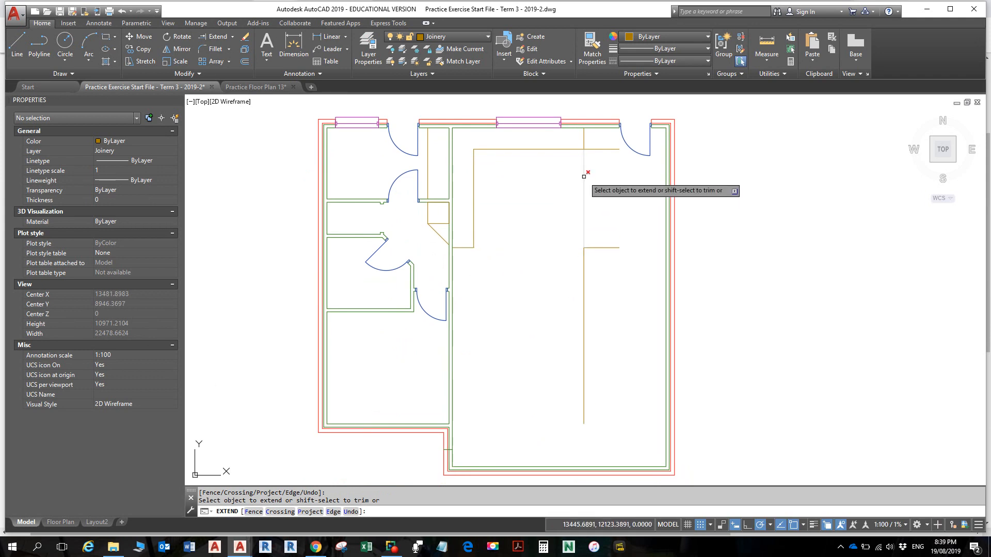
pyautogui.keyDown('shift'); pyautogui.click(600, 150); pyautogui.keyUp('shift')
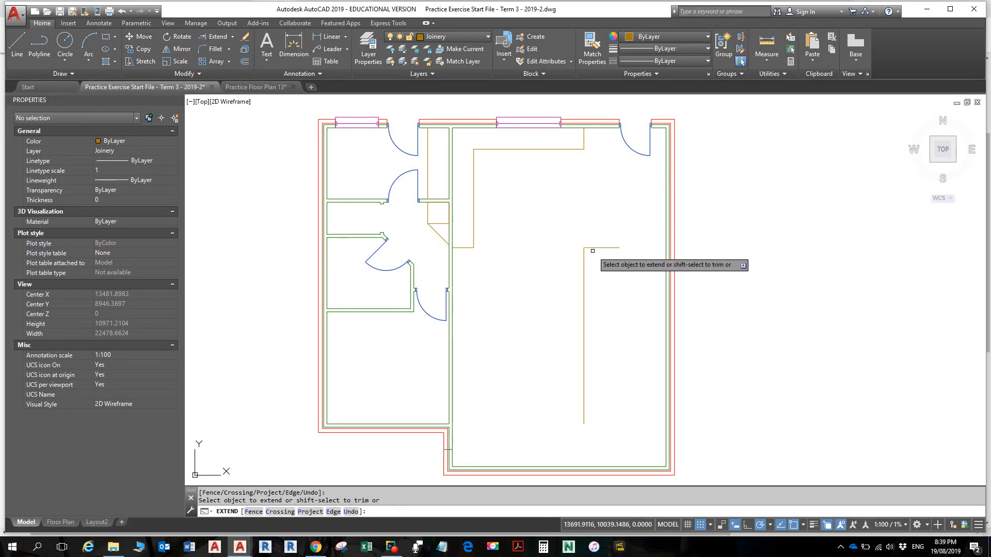
pyautogui.press('Escape')
# Step: Erase the two leftover joinery lines in the middle of the large room
pyautogui.click(611, 287)
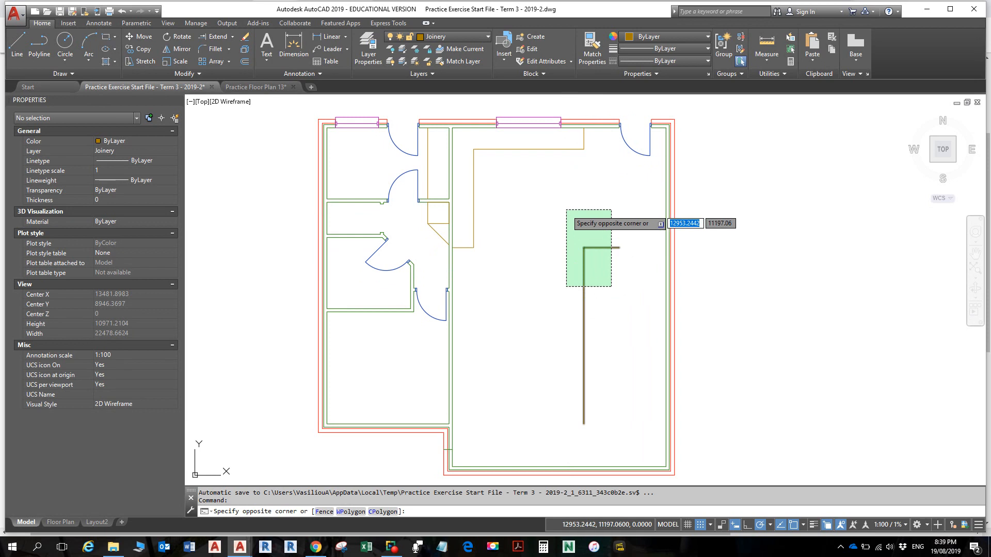
pyautogui.click(566, 210)
pyautogui.press('Delete')
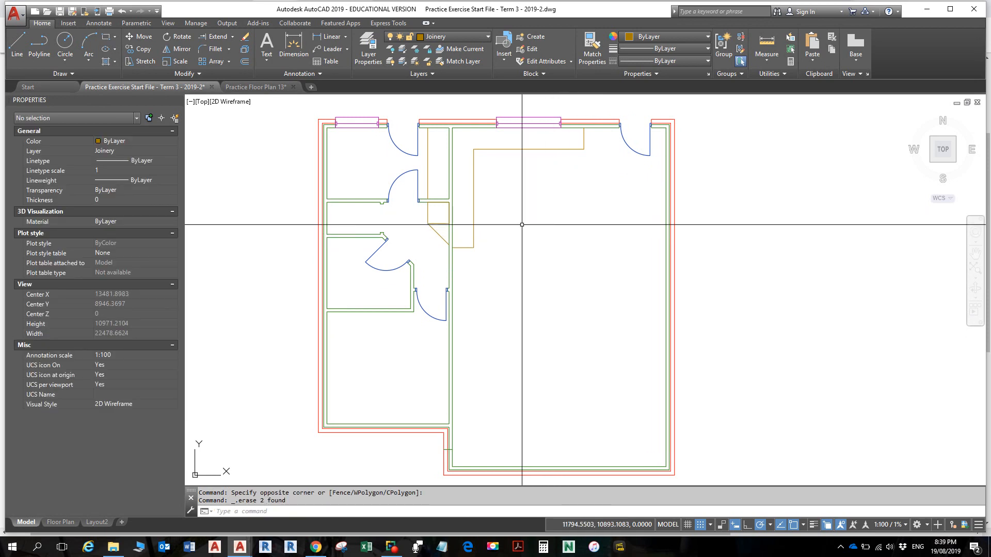
# Step: On the Wall-Studs layer, draw a 45 mm line to the wall's large-room face, starting midway between the door-opening corner and the bench corner
pyautogui.scroll(4, 503, 225)
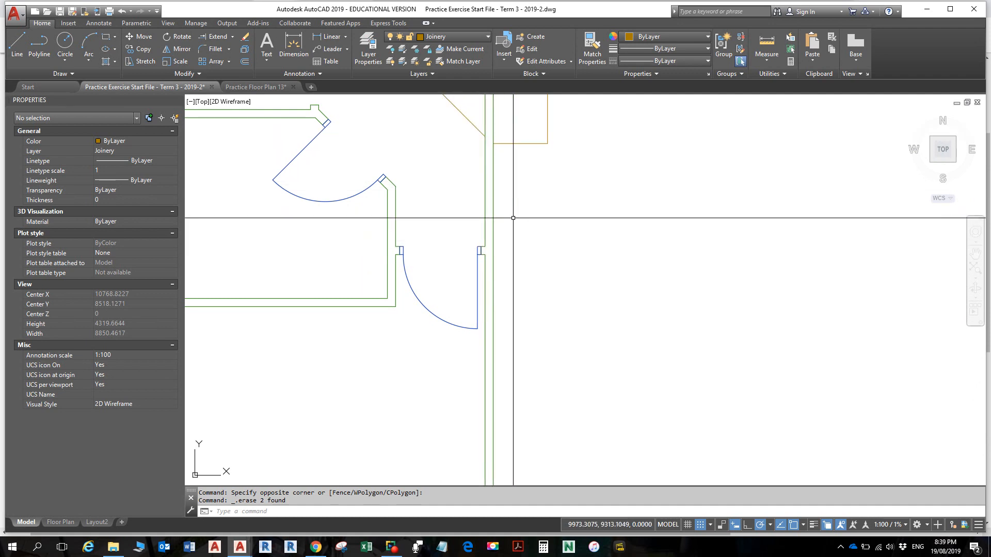
pyautogui.click(488, 37)
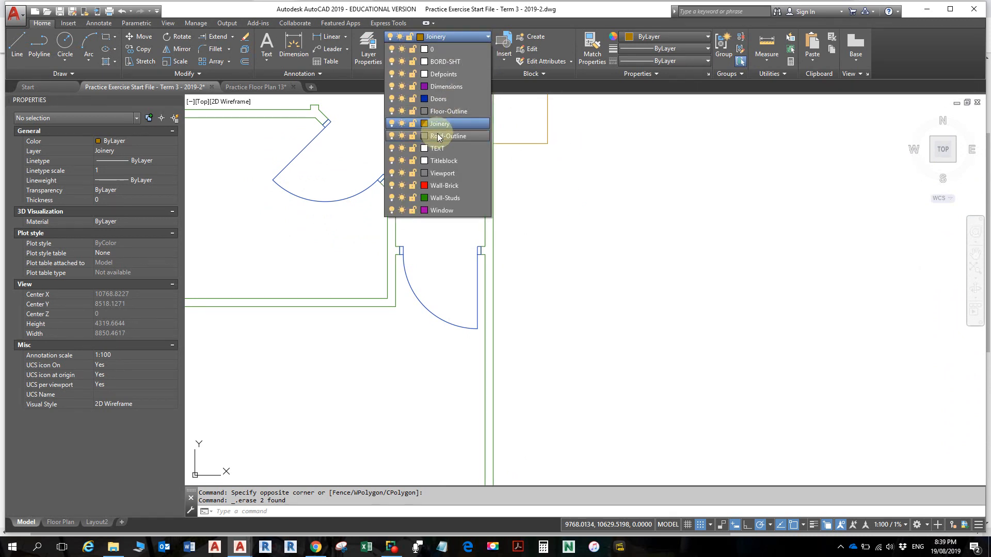
pyautogui.click(450, 198)
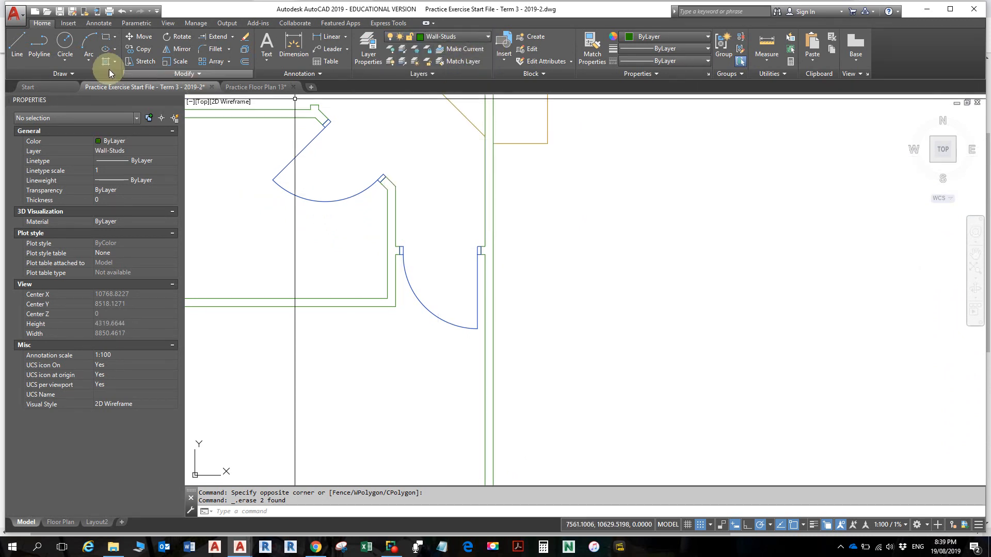
pyautogui.click(17, 44)
pyautogui.keyDown('shift'); pyautogui.rightClick(344, 196); pyautogui.keyUp('shift')
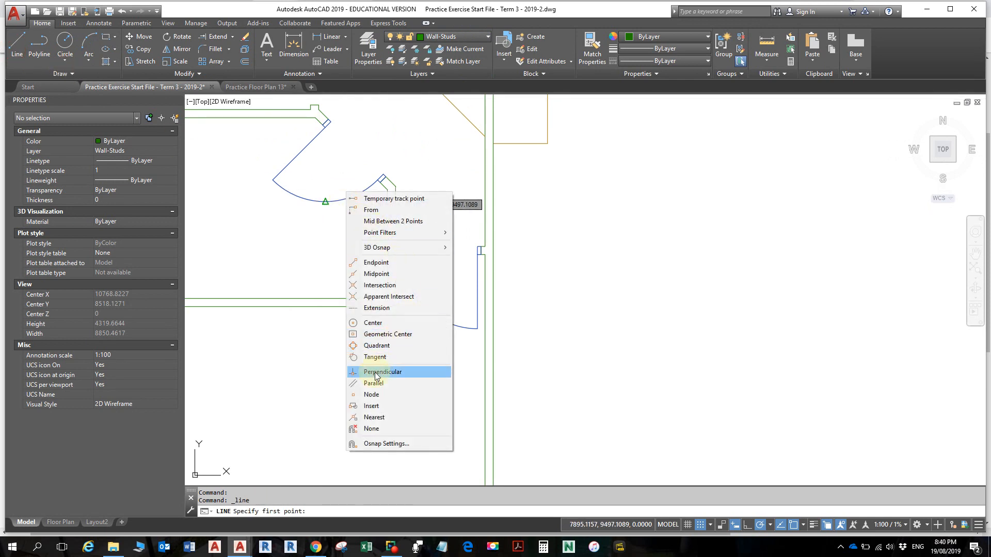
pyautogui.click(395, 223)
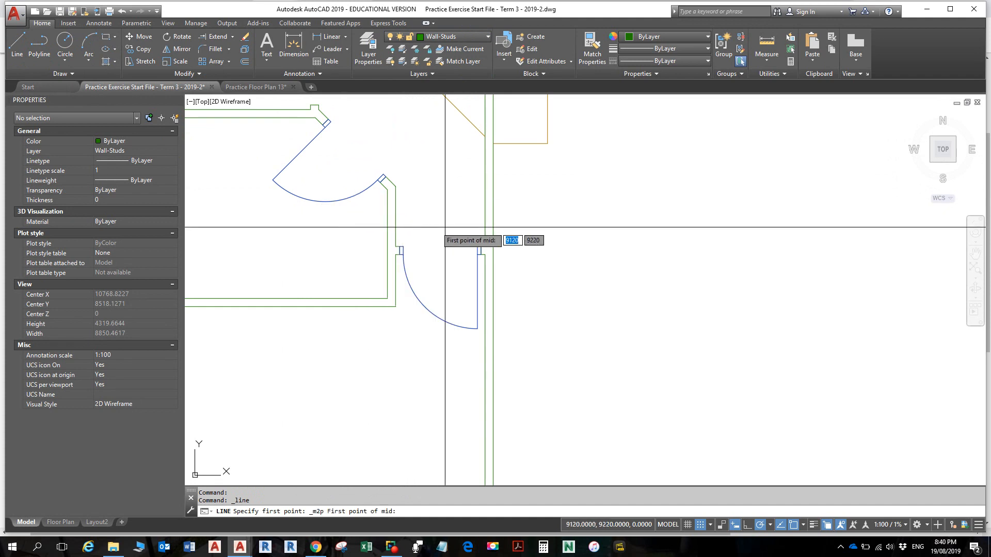
pyautogui.click(485, 247)
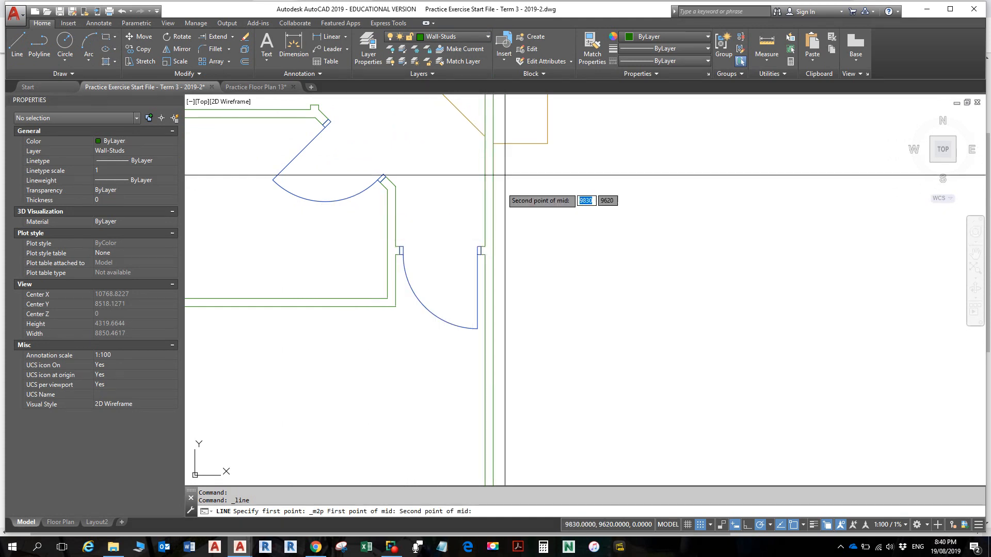
pyautogui.click(493, 144)
pyautogui.scroll(5, 492, 195)
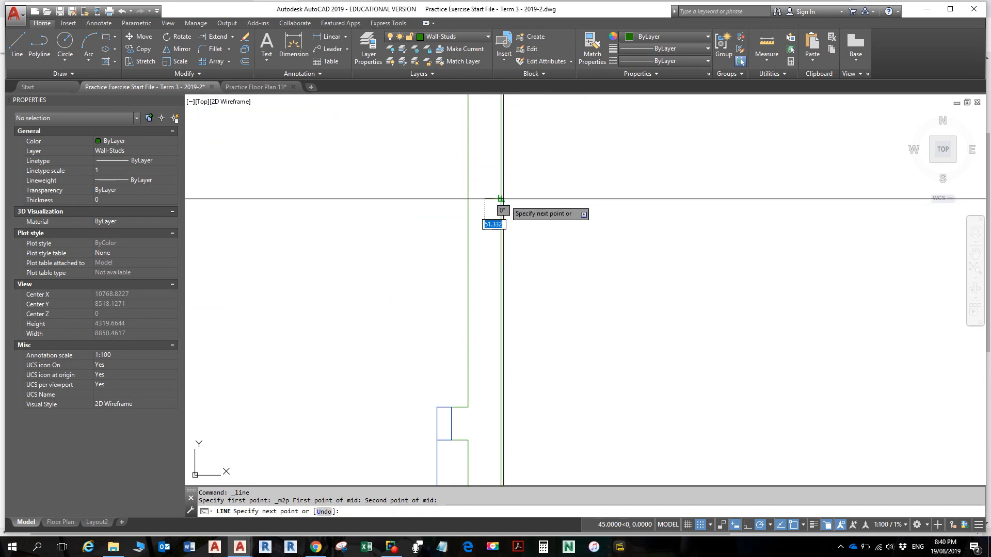
pyautogui.click(500, 199)
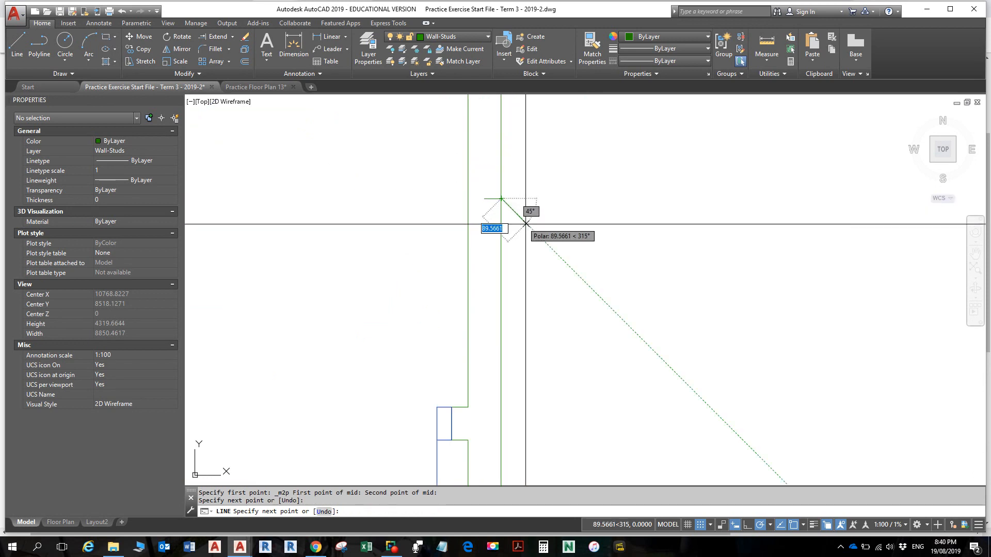
pyautogui.press('Return')
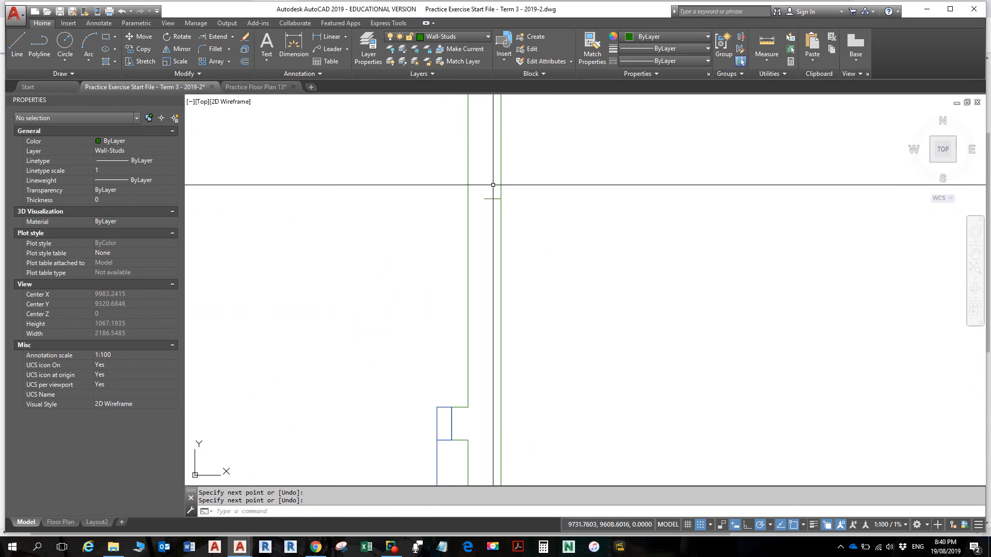
# Step: Turn grid snap off and stretch the short line's free end to the wall's opposite face so it spans the full wall thickness
pyautogui.scroll(2, 493, 185)
pyautogui.press('Escape')
pyautogui.click(483, 209)
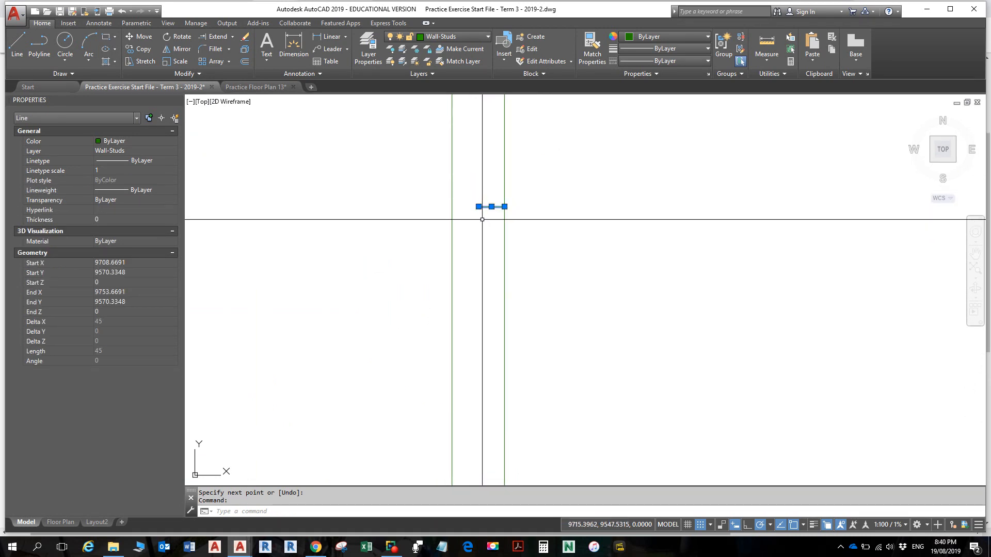
pyautogui.scroll(3, 482, 216)
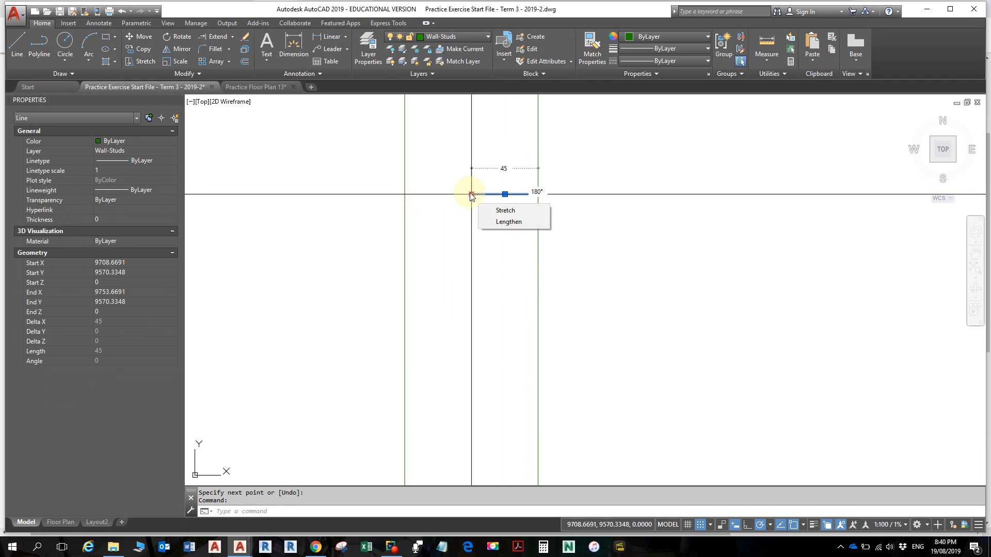
pyautogui.click(471, 194)
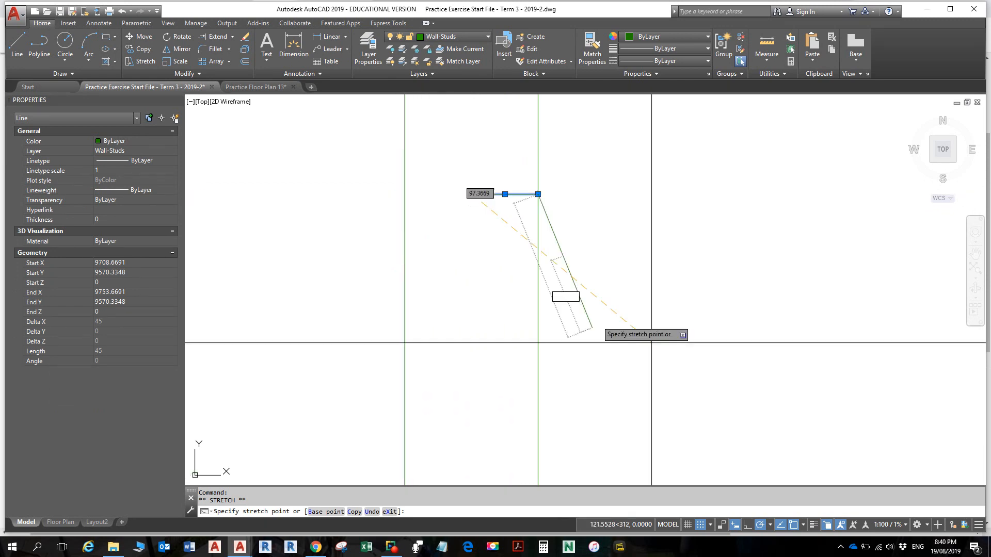
pyautogui.click(701, 525)
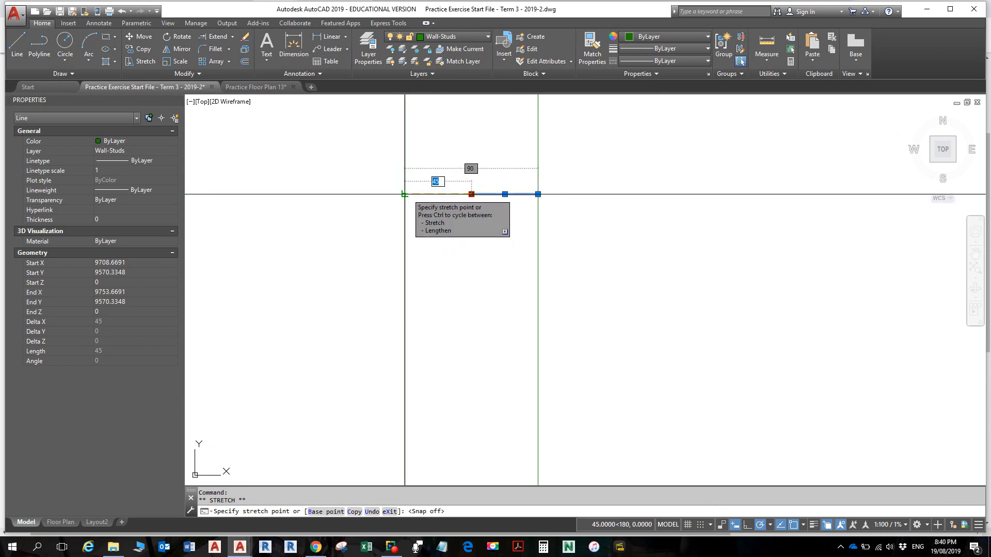
pyautogui.click(404, 194)
pyautogui.press('Escape')
pyautogui.press('Escape')
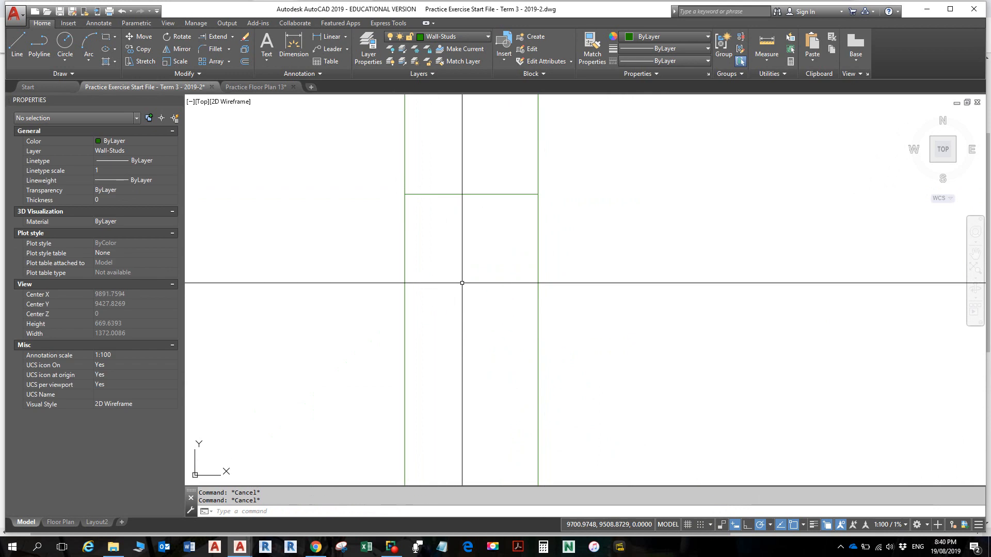
# Step: Offset the line across the wall 450 to both sides to mark the edges of a new opening
pyautogui.scroll(2, 467, 268)
pyautogui.scroll(-2, 475, 257)
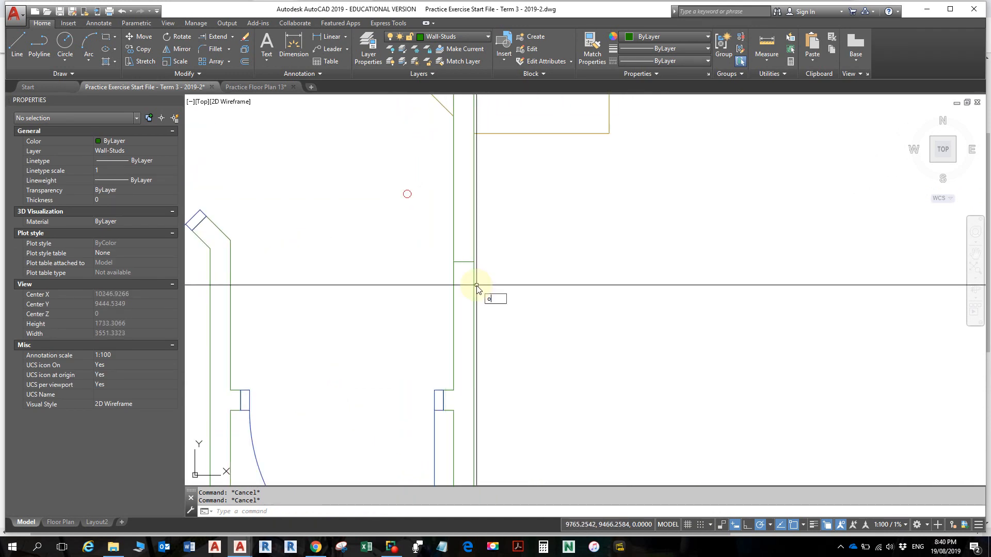
pyautogui.press('Return')
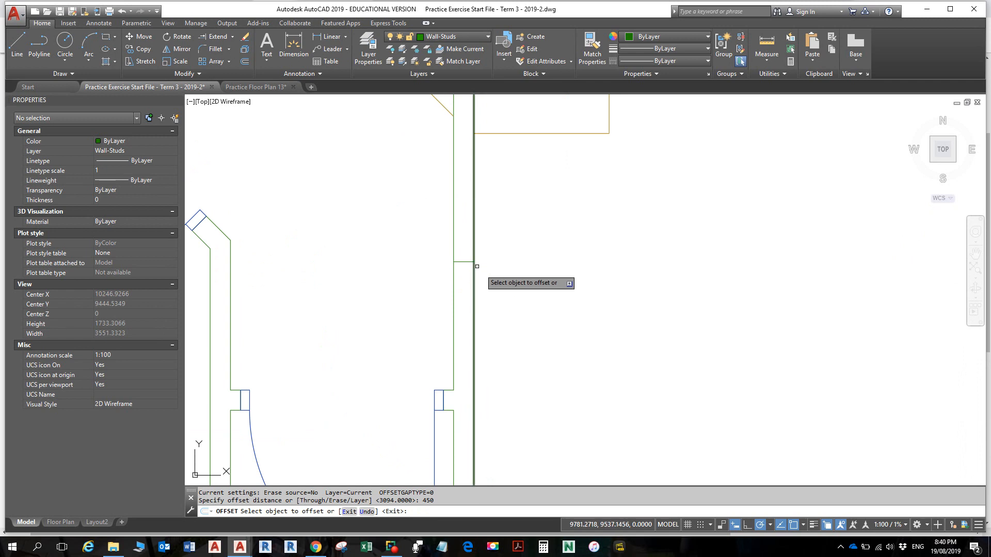
pyautogui.click(467, 261)
pyautogui.click(503, 196)
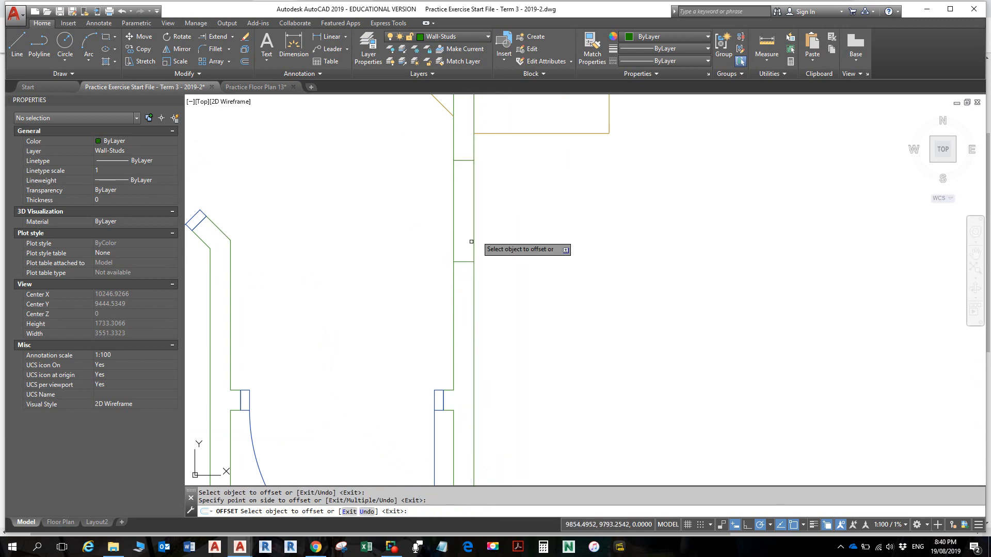
pyautogui.click(463, 263)
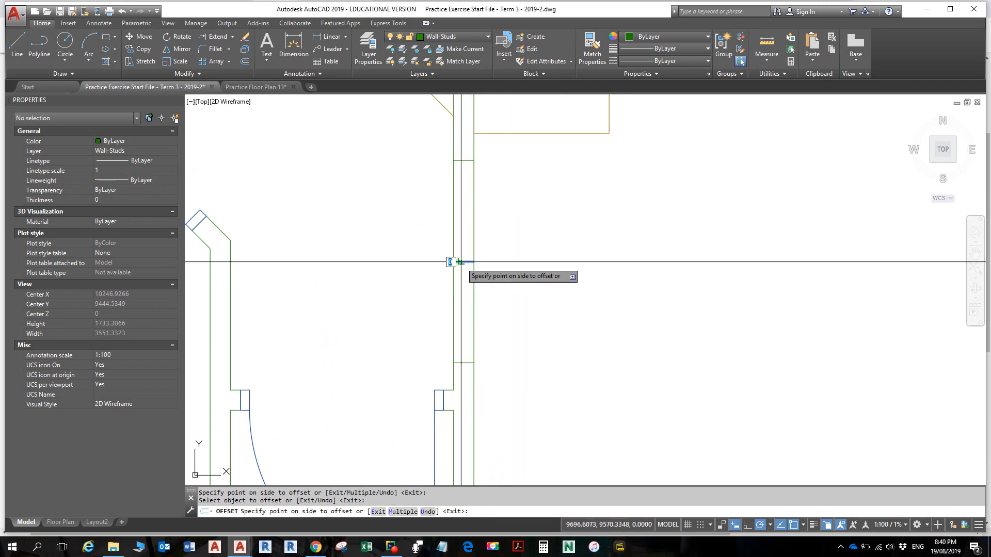
pyautogui.click(470, 301)
pyautogui.press('Escape')
pyautogui.press('Escape')
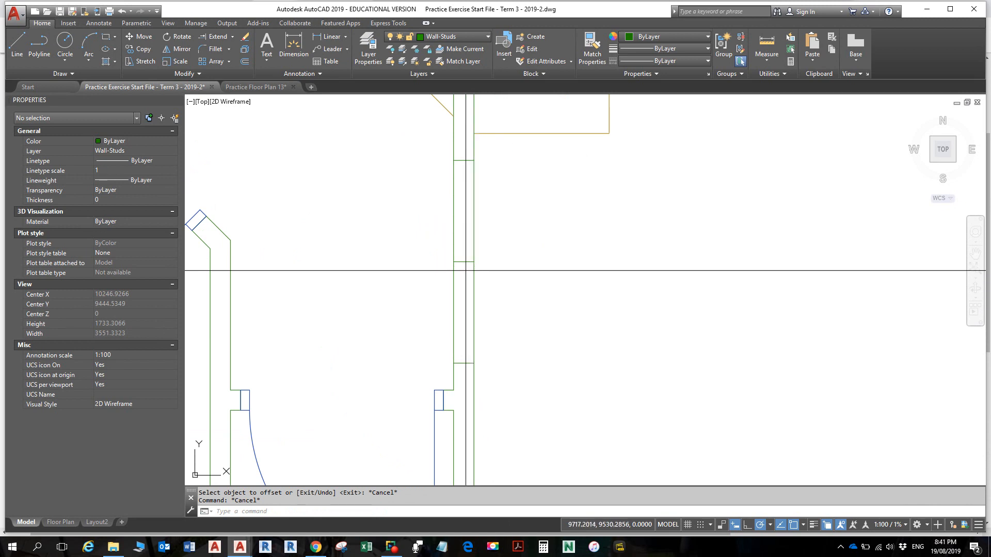
# Step: Erase the central construction line between the two opening edges
pyautogui.click(475, 271)
pyautogui.click(467, 258)
pyautogui.press('Delete')
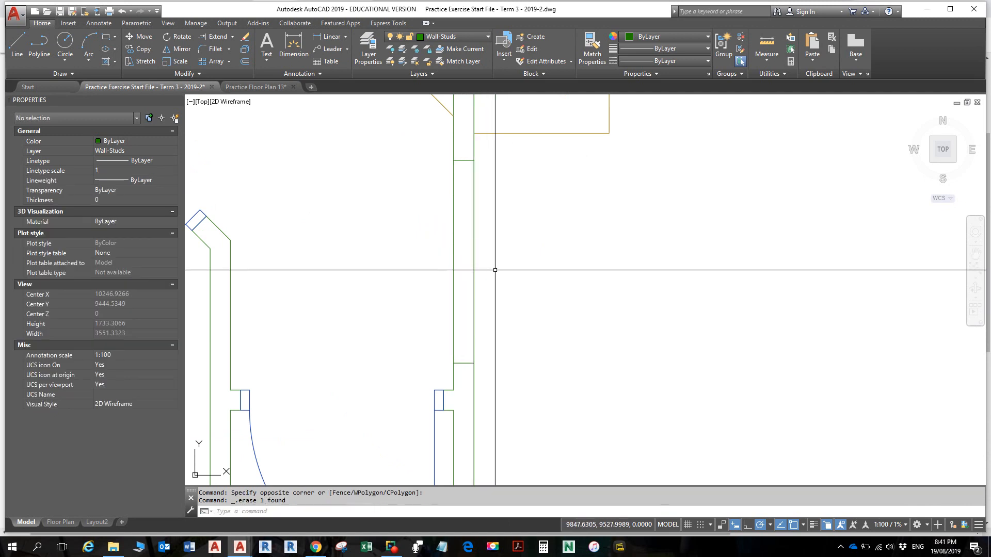
# Step: Trim both wall stud lines between the two edge lines to cut the new opening
pyautogui.write('tr')
pyautogui.press('Return')
pyautogui.press('Return')
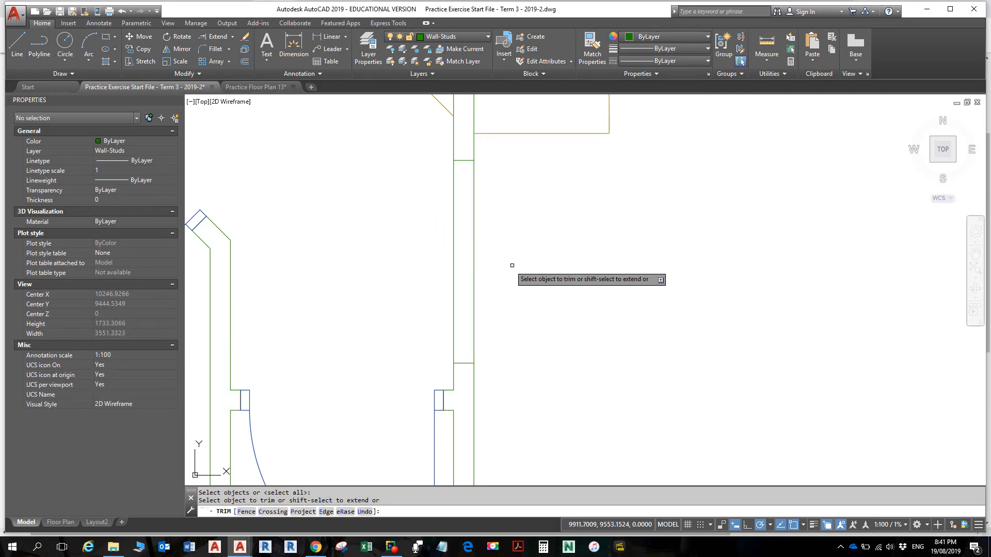
pyautogui.click(524, 276)
pyautogui.click(421, 222)
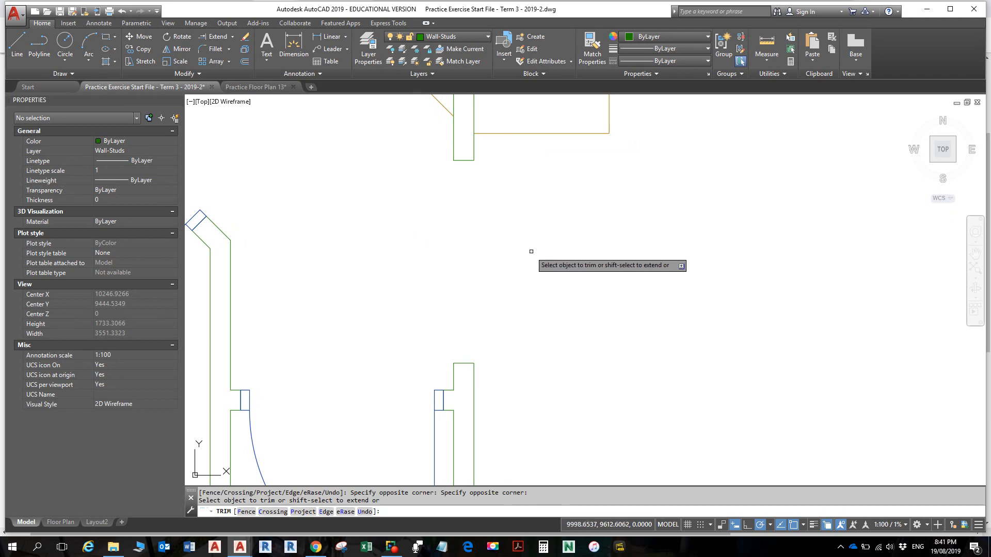
pyautogui.press('Escape')
pyautogui.press('Escape')
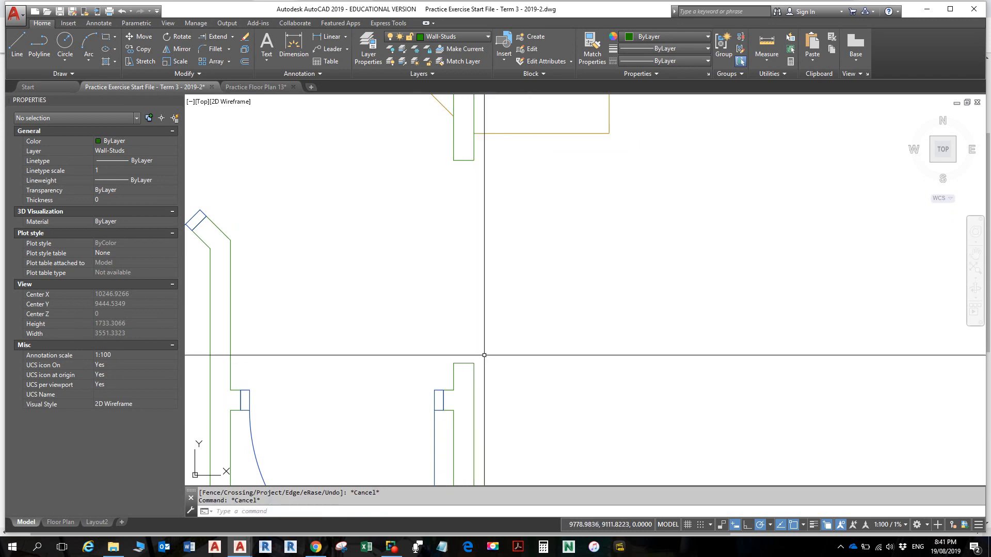
# Step: Make Doors the current layer
pyautogui.click(443, 39)
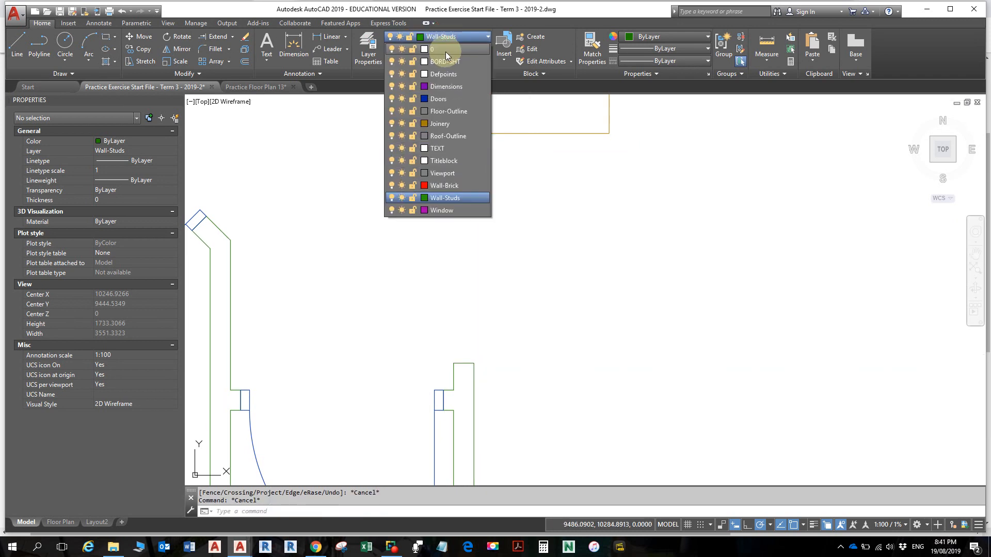
pyautogui.click(445, 98)
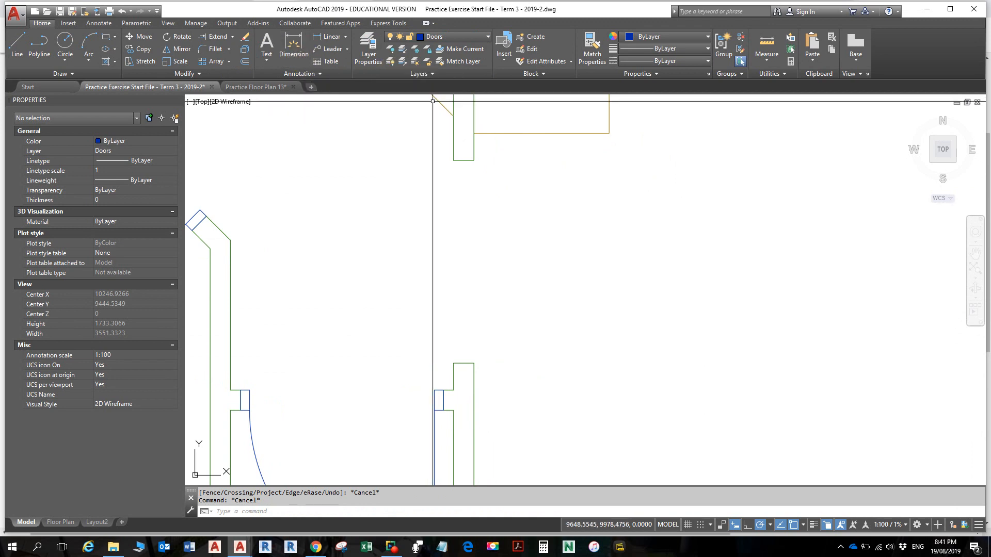
pyautogui.click(17, 46)
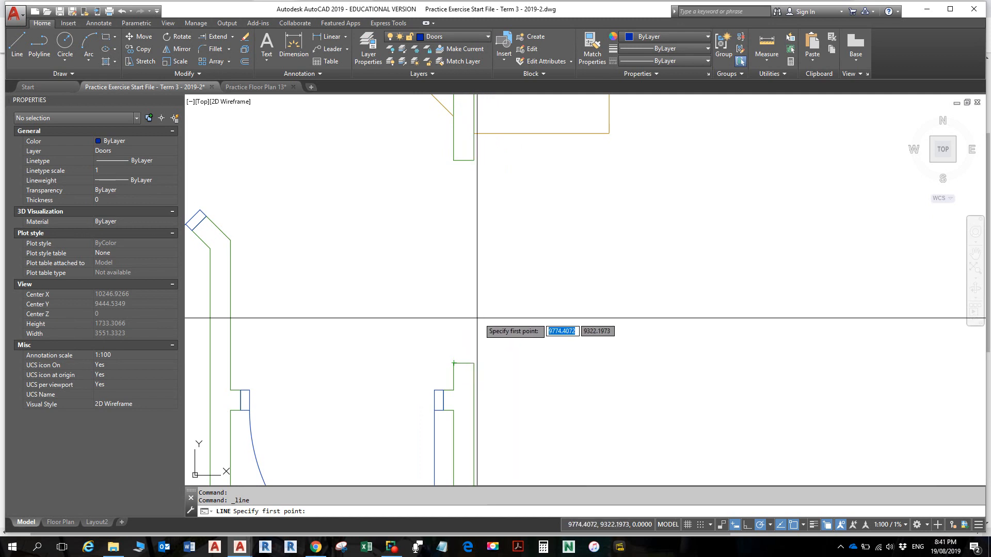
pyautogui.click(454, 363)
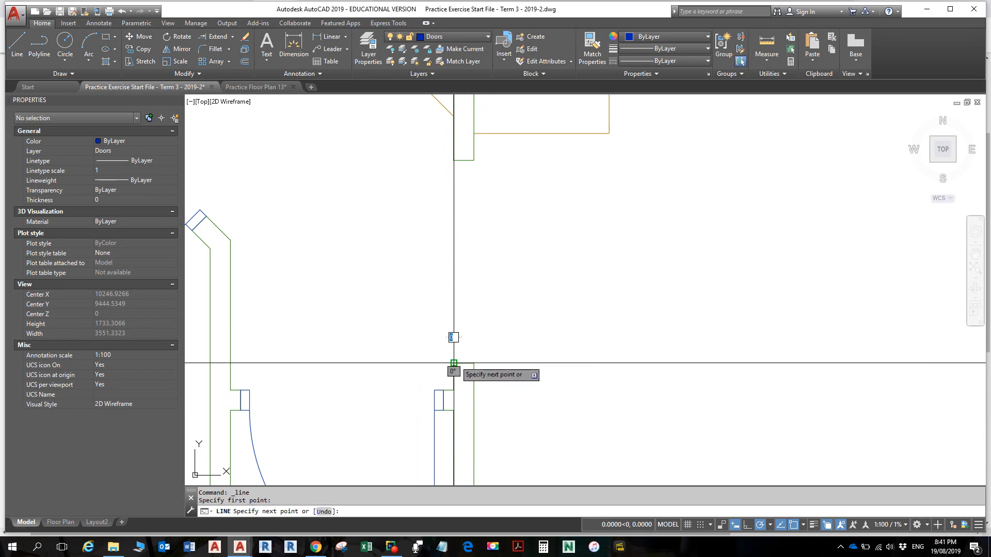
pyautogui.press('Escape')
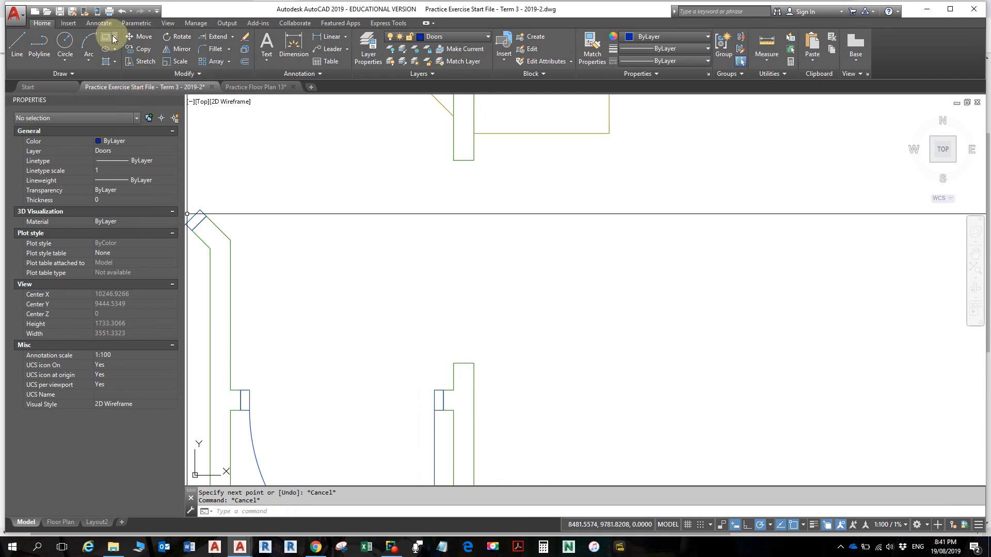
# Step: Draw a 90 by 40 rectangular door jamb from the corner of the wall end on the new opening's lower side, projecting into the opening
pyautogui.click(115, 36)
pyautogui.click(126, 54)
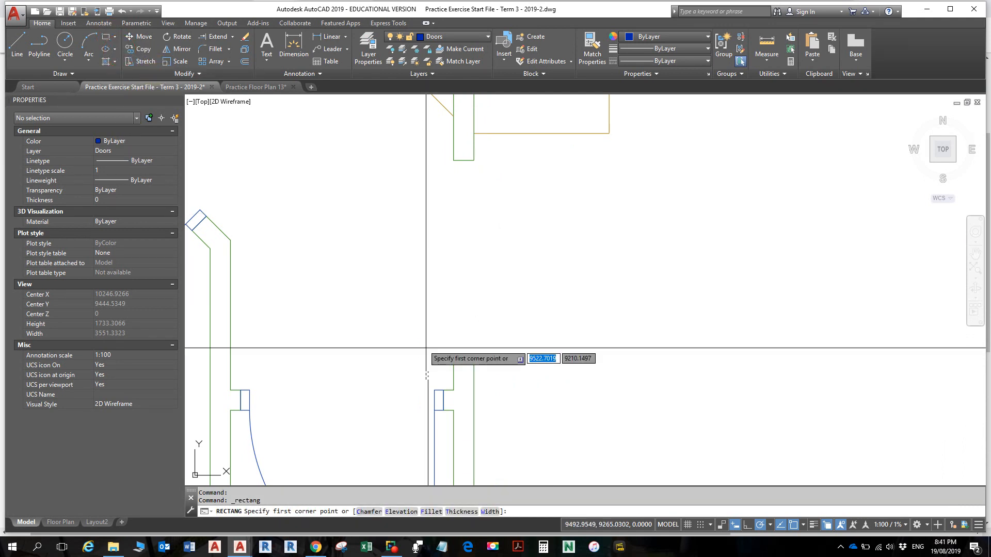
pyautogui.click(453, 363)
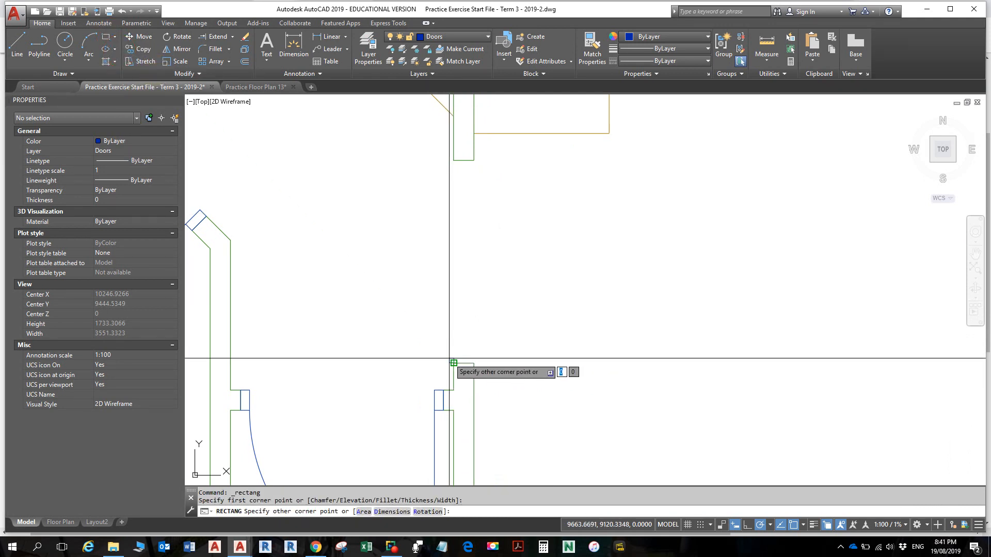
pyautogui.write('d')
pyautogui.press('Return')
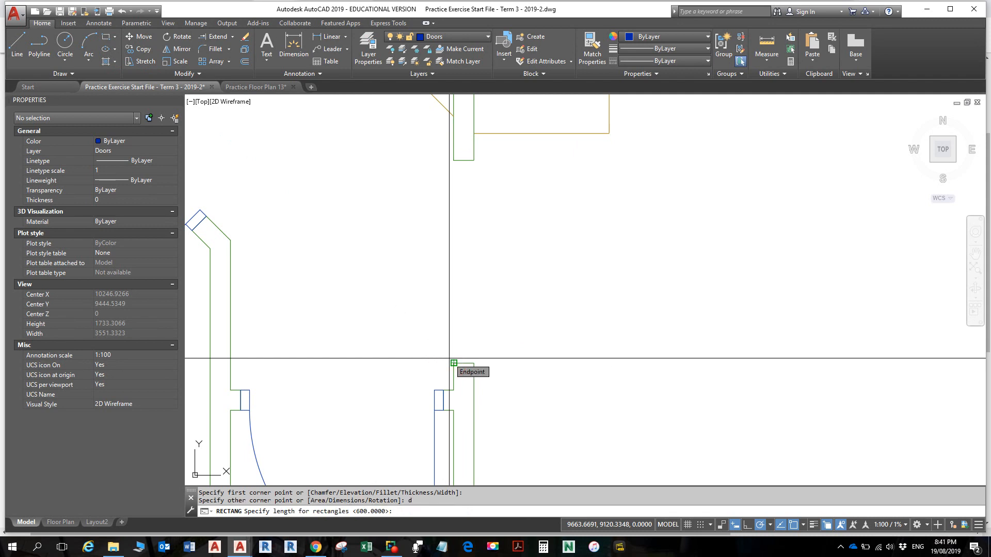
pyautogui.write('90')
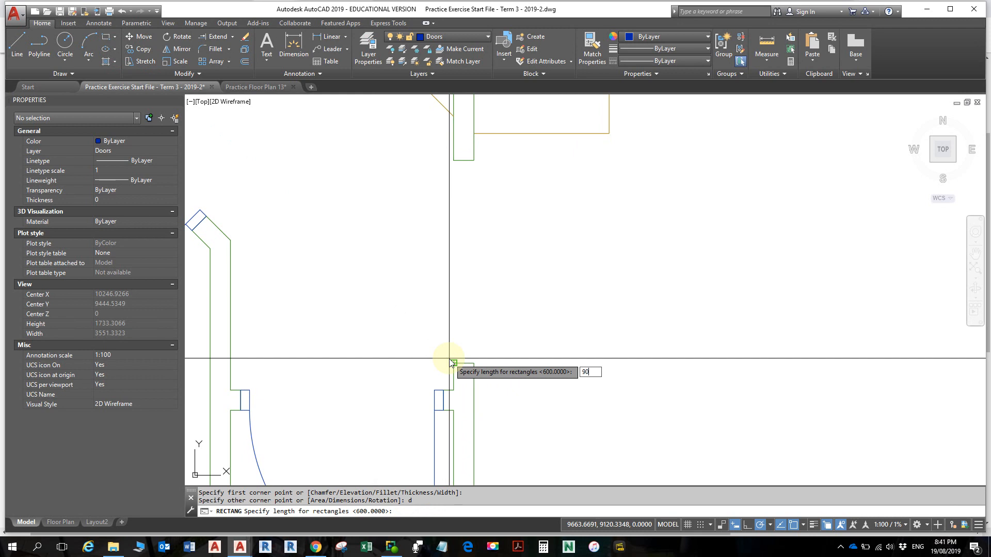
pyautogui.press('Return')
pyautogui.write('40')
pyautogui.press('Return')
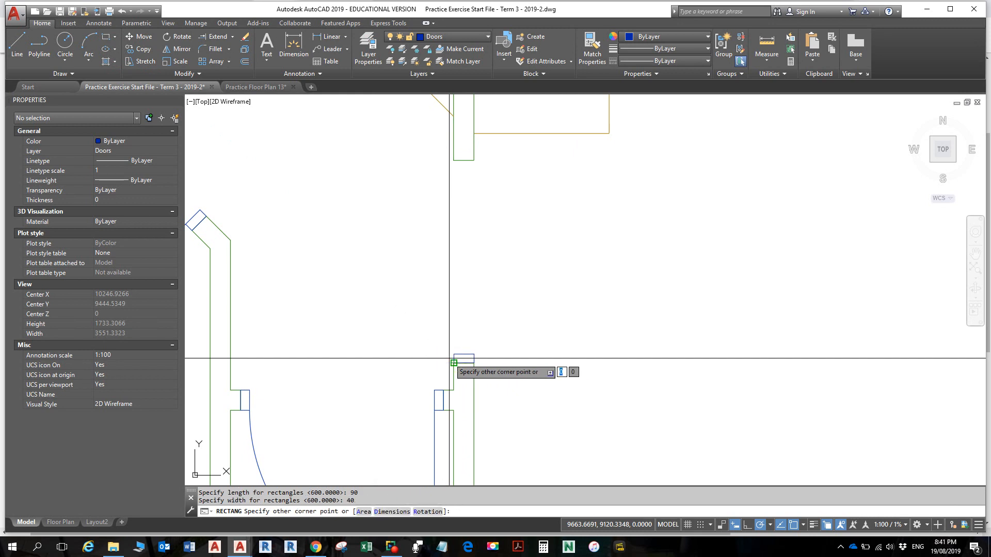
pyautogui.click(453, 355)
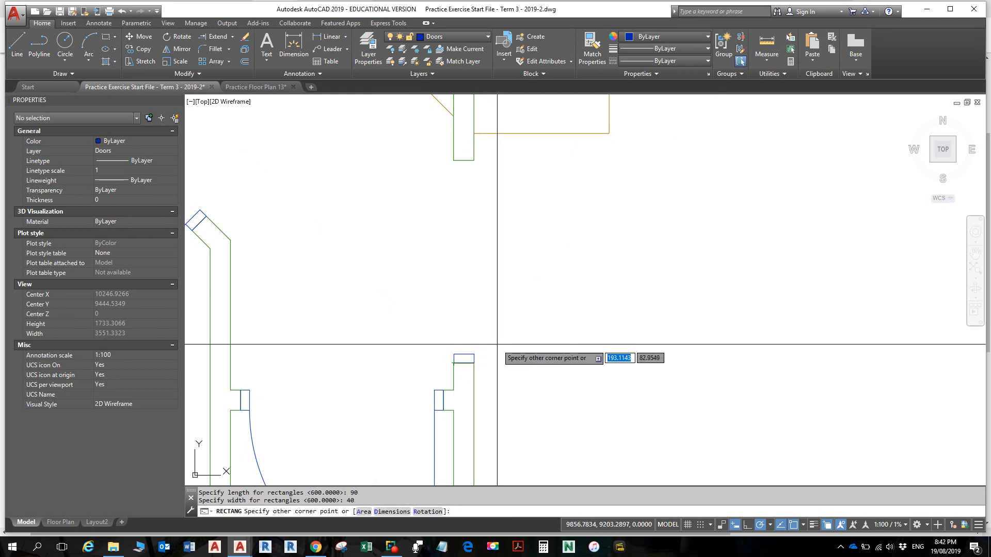
pyautogui.press('Escape')
pyautogui.press('Escape')
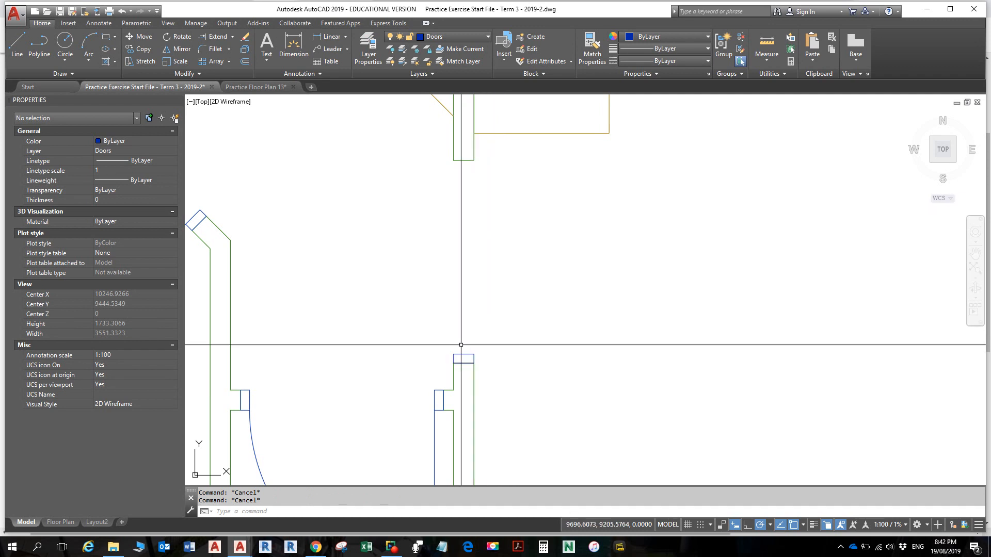
# Step: Copy the jamb rectangle to the wall end on the opposite side of the opening, keeping it inside the opening
pyautogui.click(464, 363)
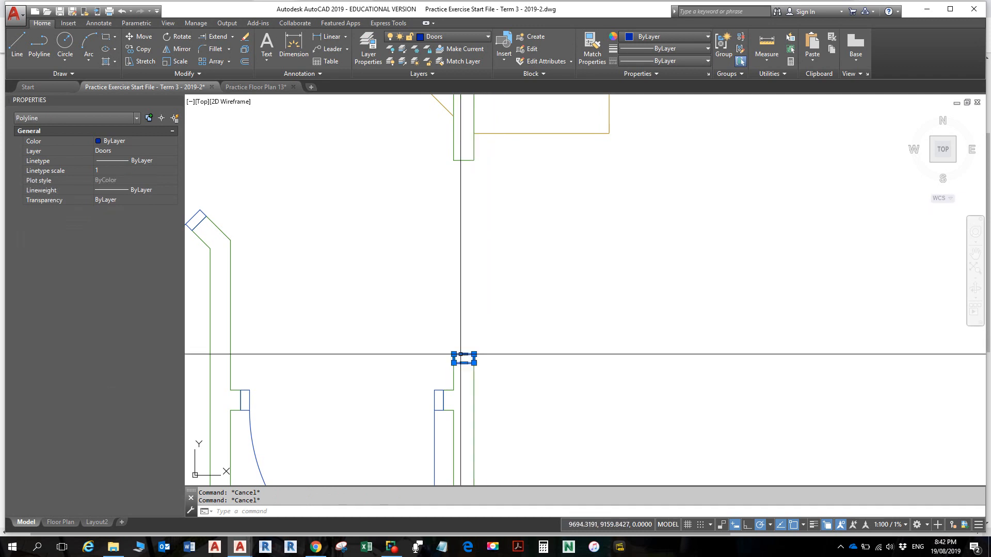
pyautogui.click(141, 49)
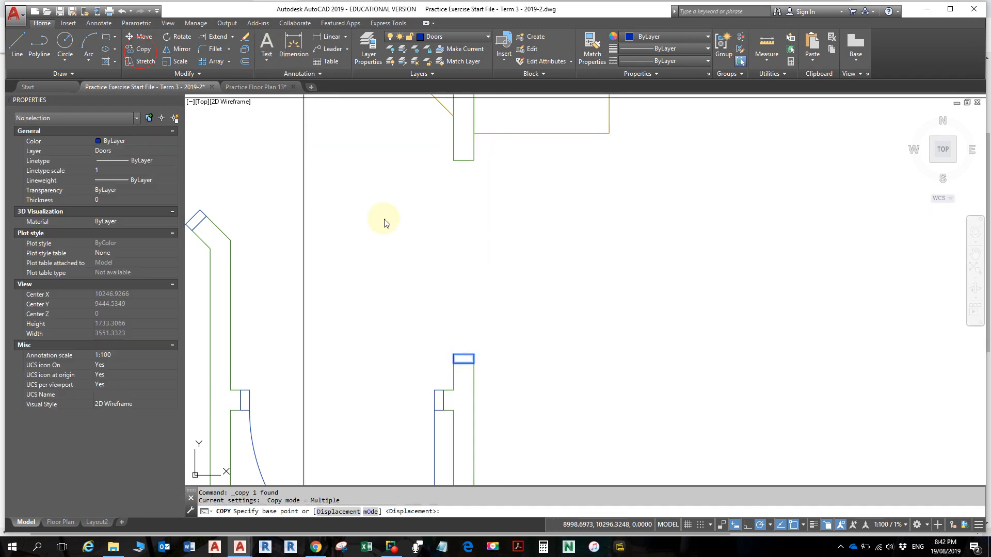
pyautogui.click(454, 355)
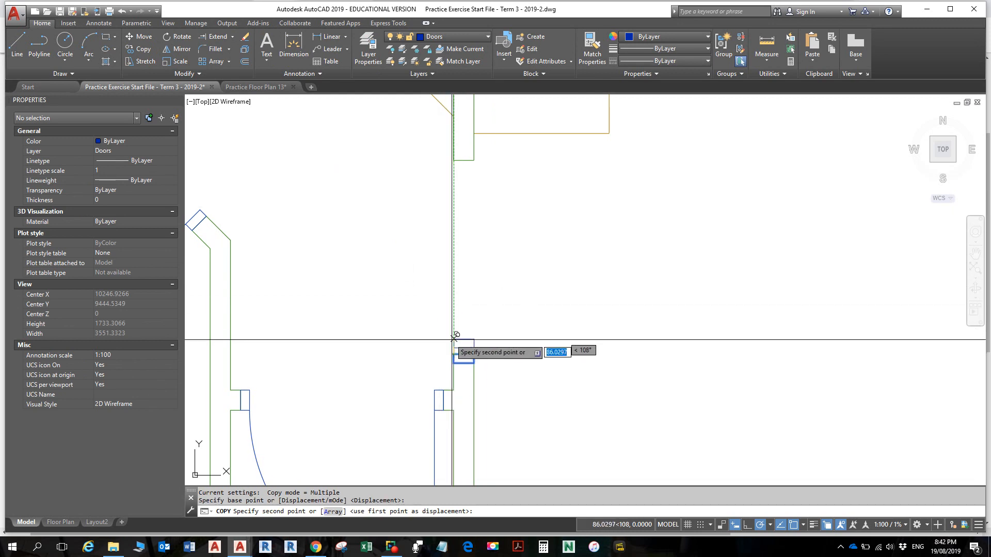
pyautogui.click(453, 160)
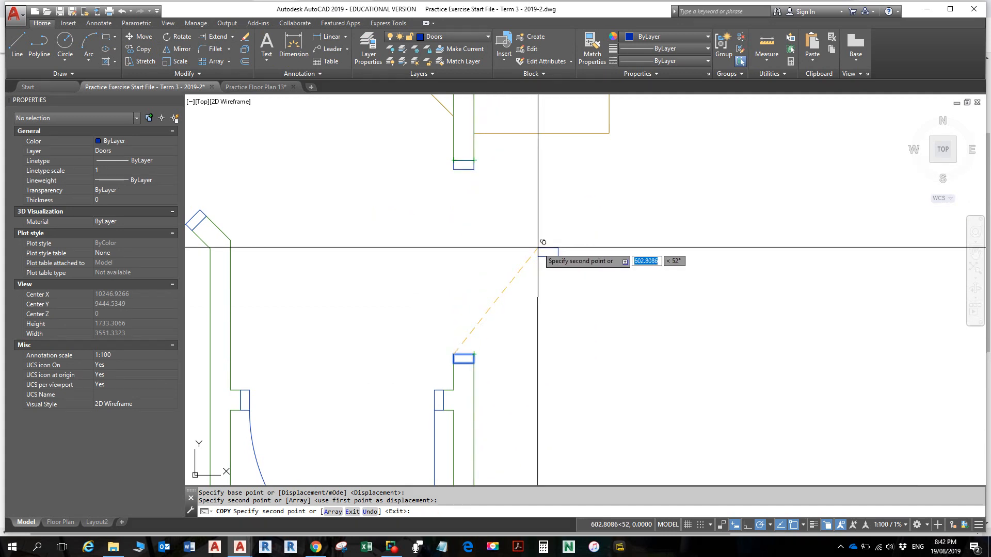
pyautogui.press('Escape')
pyautogui.press('Escape')
pyautogui.press('Escape')
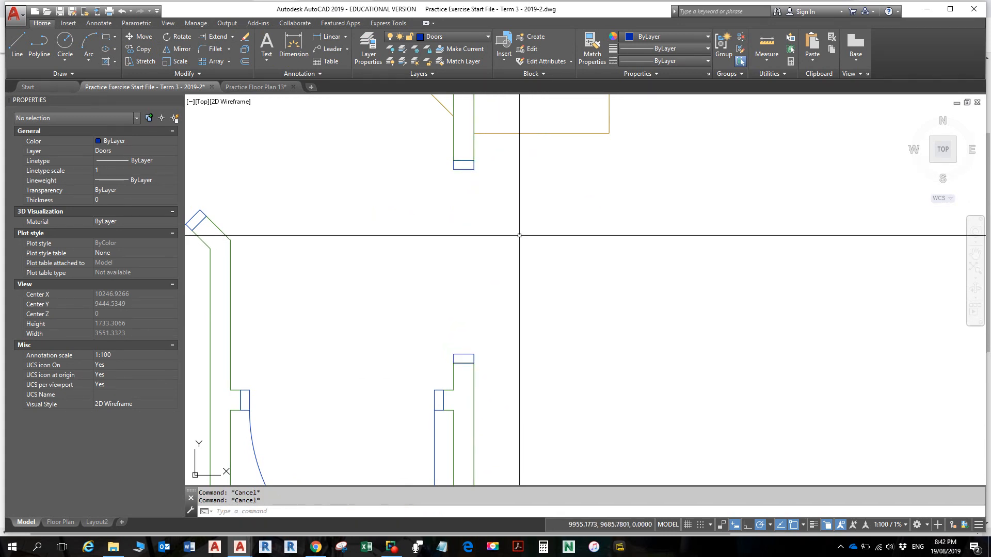
# Step: Draw the first door panel as a 410 line at 45° from the midpoint of the lower jamb's inner edge into the large room
pyautogui.click(17, 43)
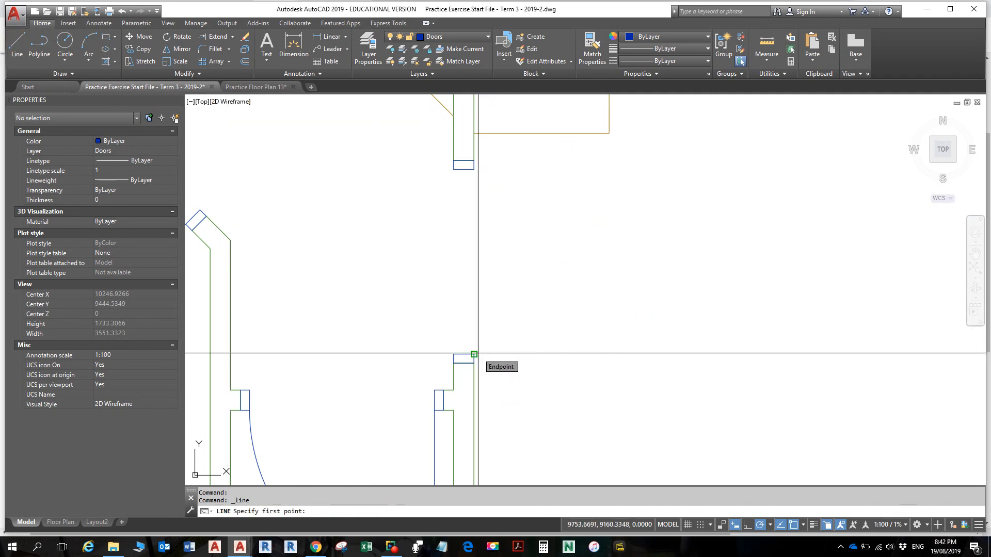
pyautogui.scroll(6, 478, 354)
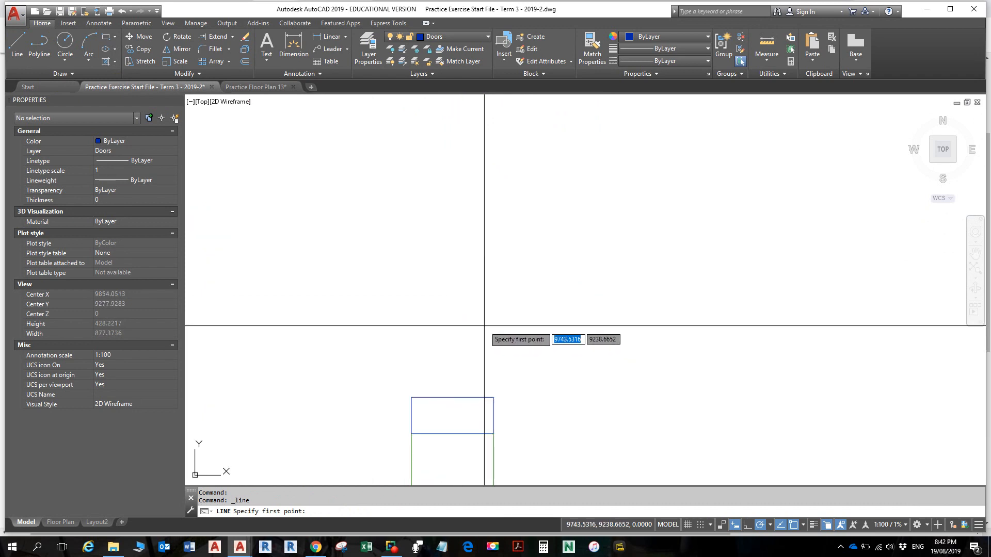
pyautogui.click(452, 398)
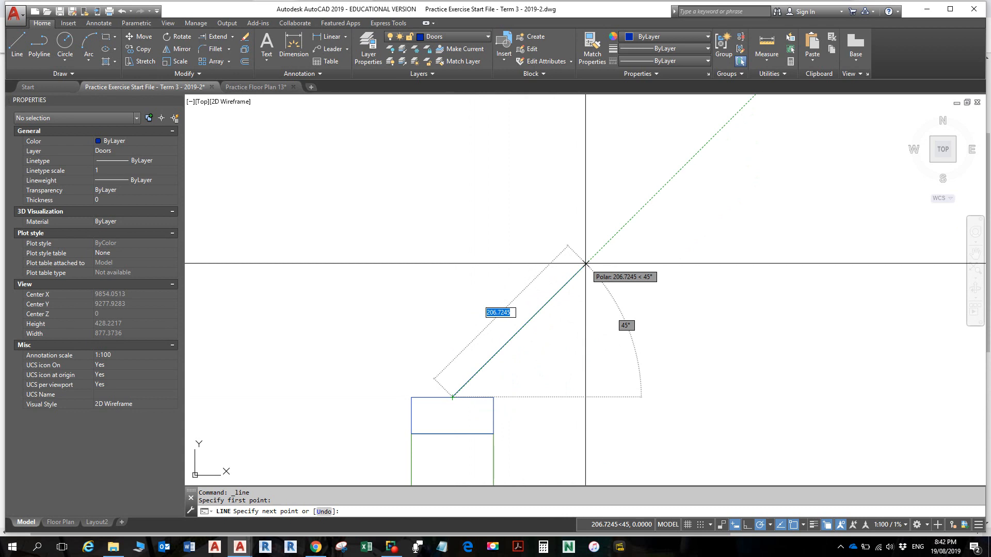
pyautogui.write('4')
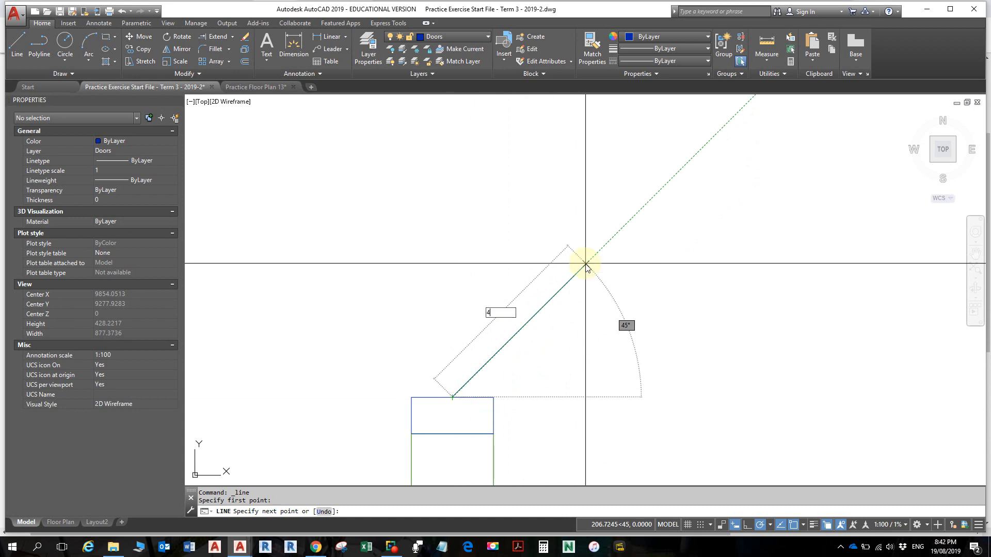
pyautogui.write('10')
pyautogui.press('Return')
# Step: Continue from the first panel's end with a second 410 line at 135°, folding the door back to the wall's centre
pyautogui.scroll(-3, 490, 188)
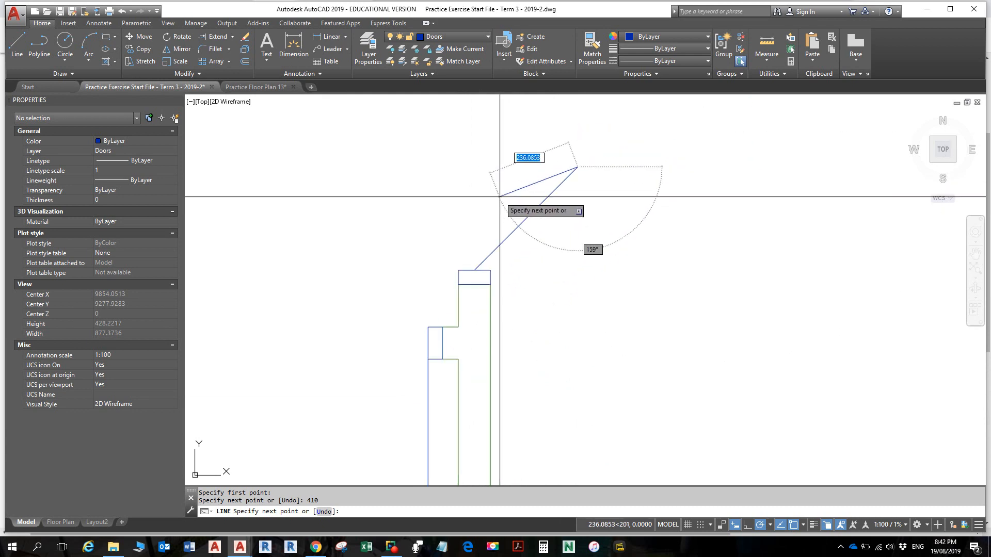
pyautogui.scroll(-2, 500, 197)
pyautogui.moveTo(500, 196); pyautogui.dragTo(509, 357, button='middle')
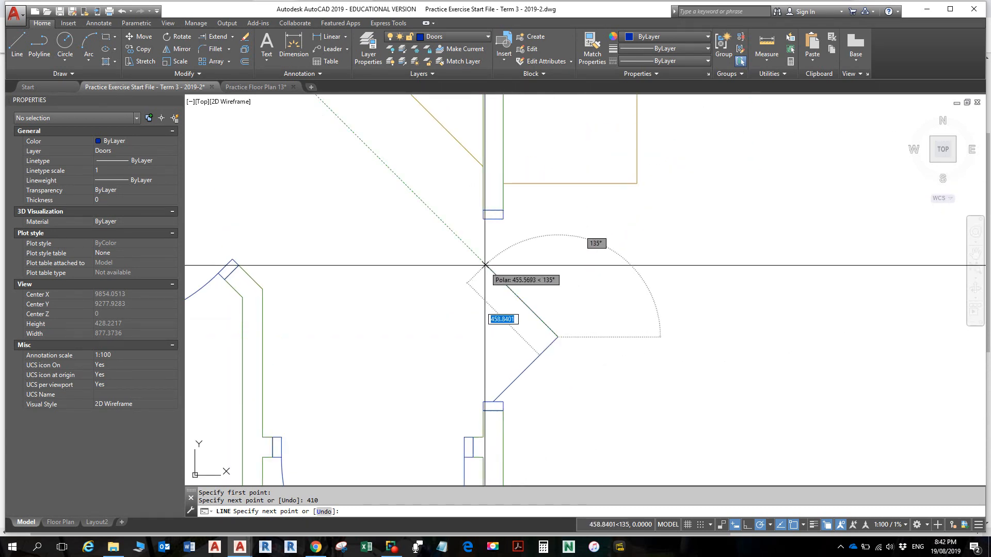
pyautogui.write('410')
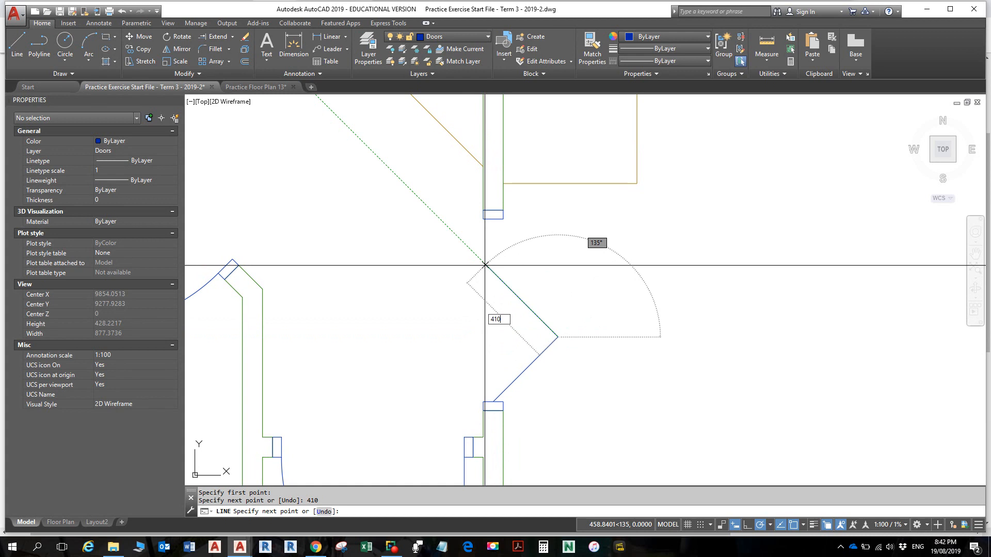
pyautogui.press('Return')
pyautogui.press('Escape')
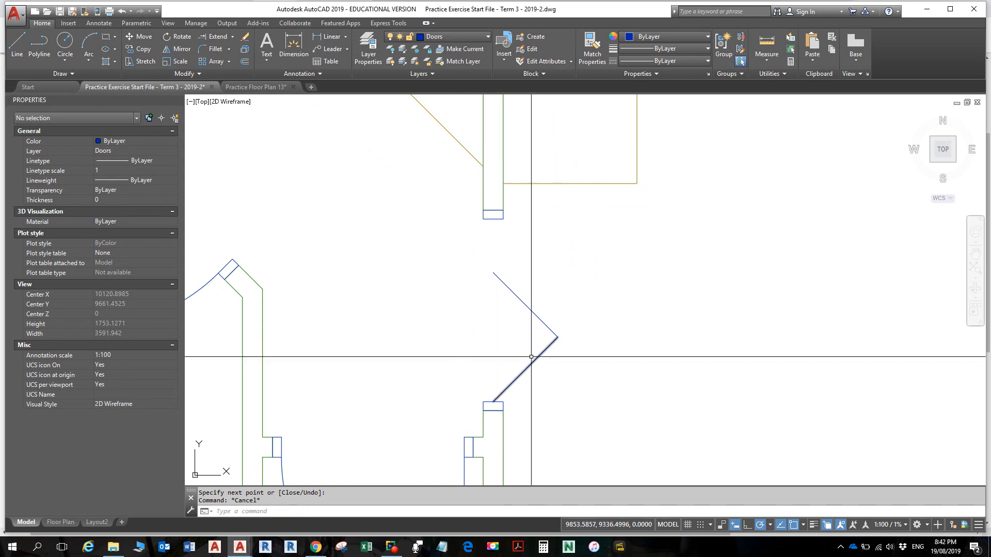
pyautogui.scroll(-8, 590, 278)
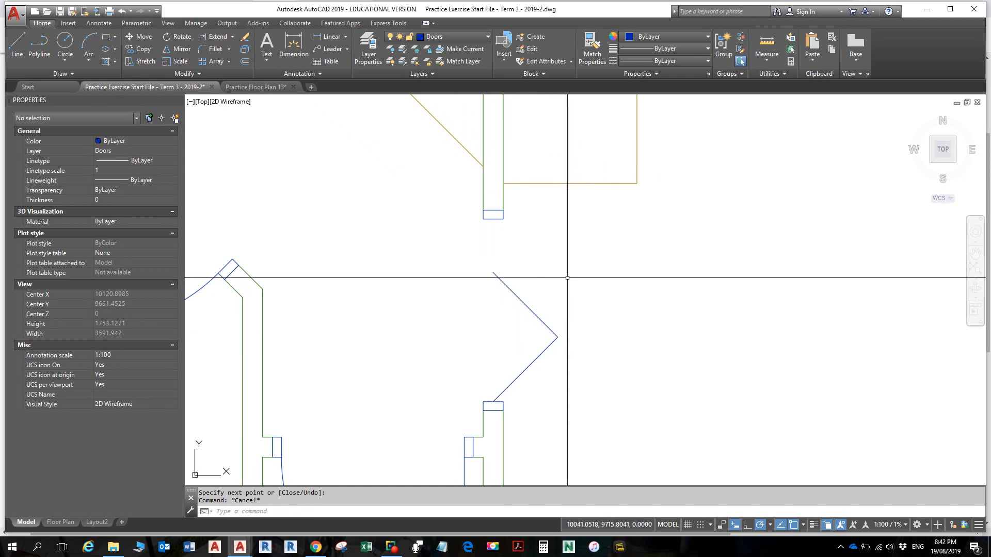
pyautogui.moveTo(591, 278); pyautogui.dragTo(541, 261, button='middle')
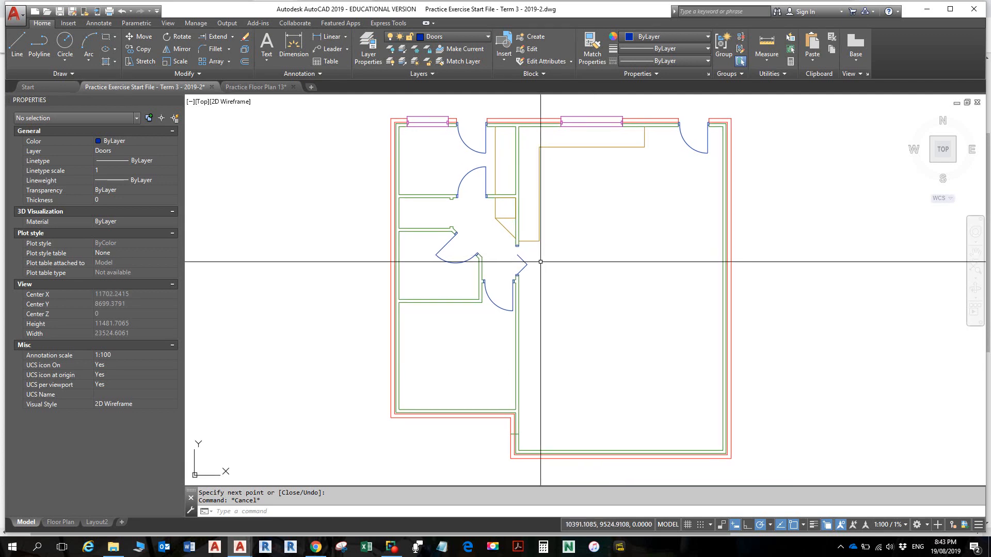
pyautogui.press('alt')
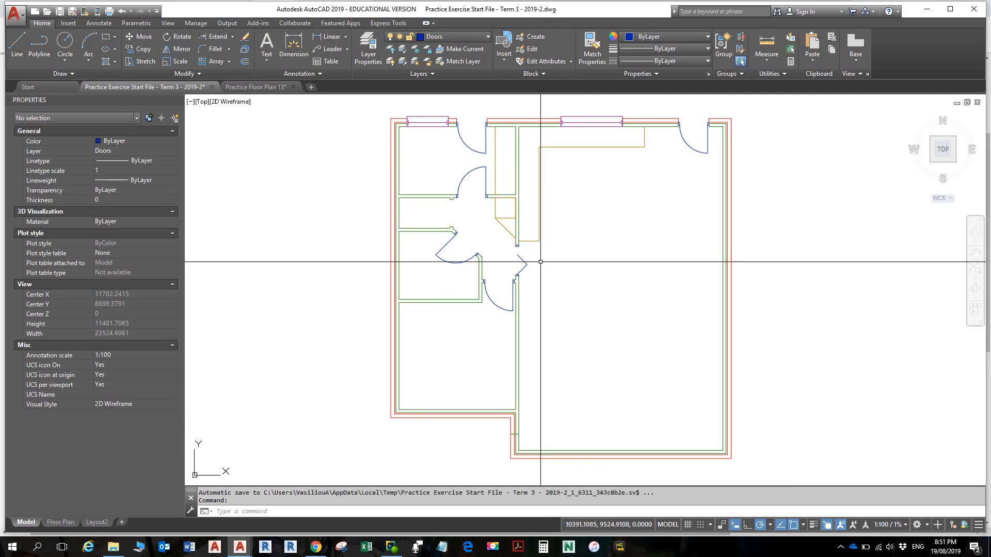